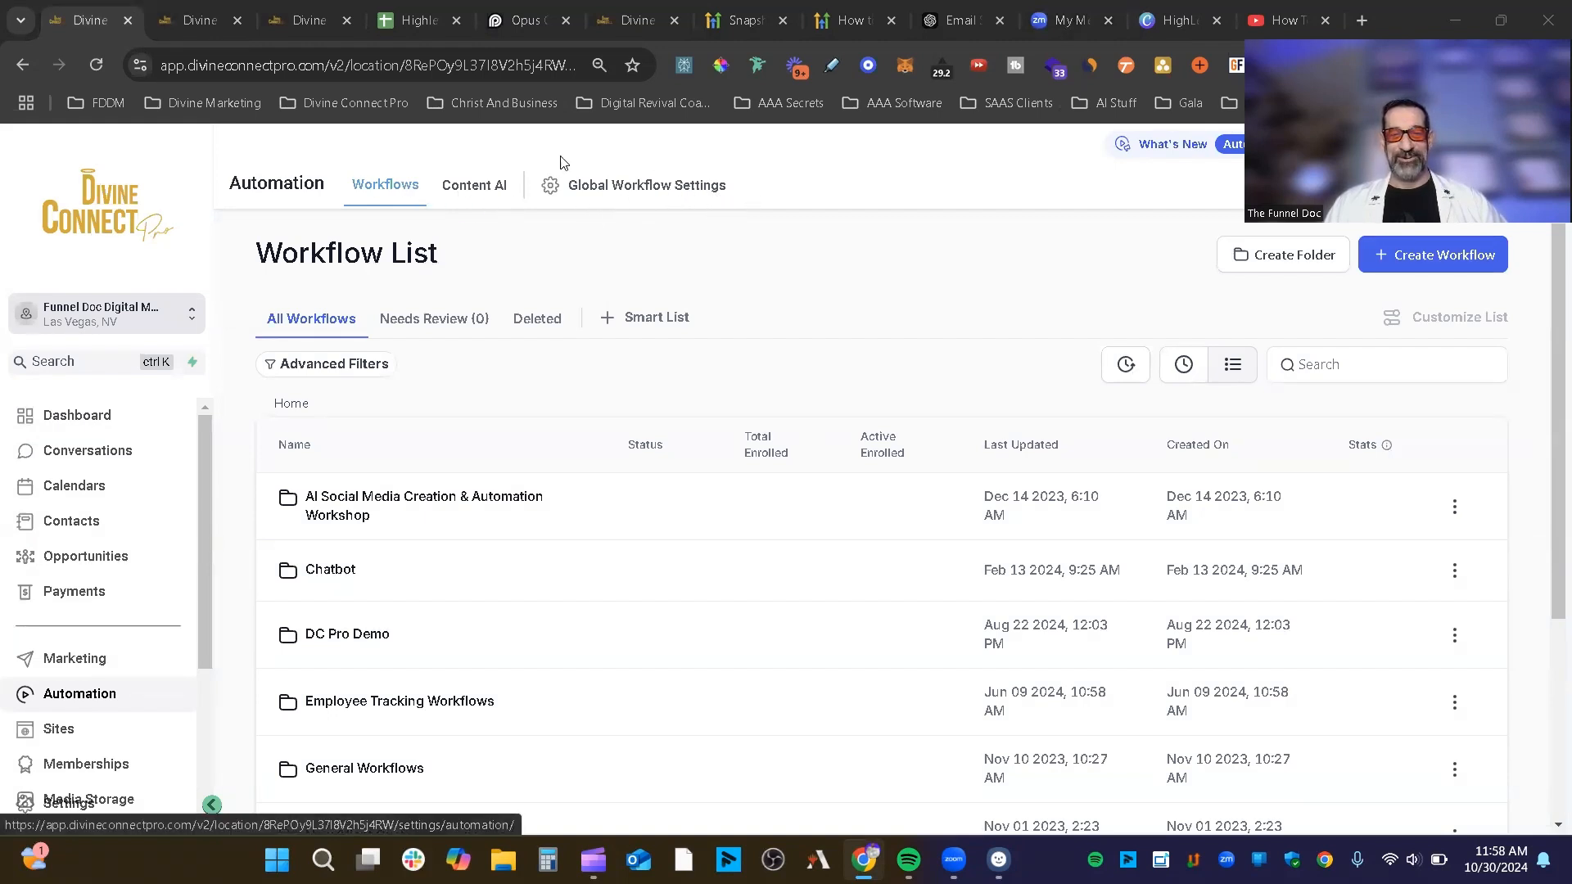
Step: Open Global Workflow Settings, check the empty Email Notification user list, and scroll to Pause Workflow
click(623, 188)
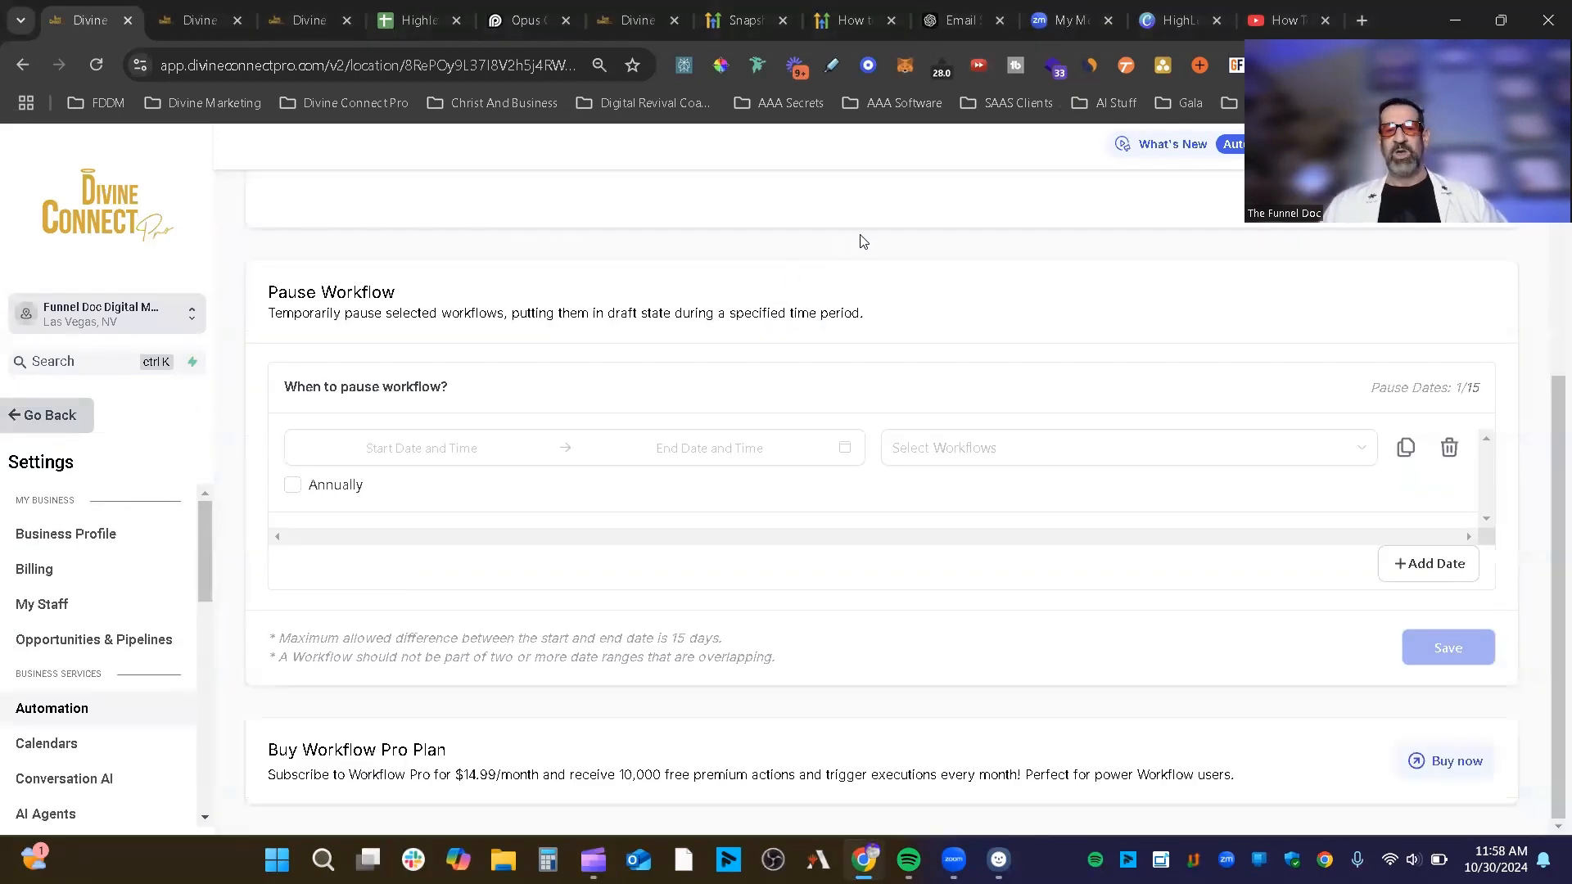
scroll(873, 401, up, 3)
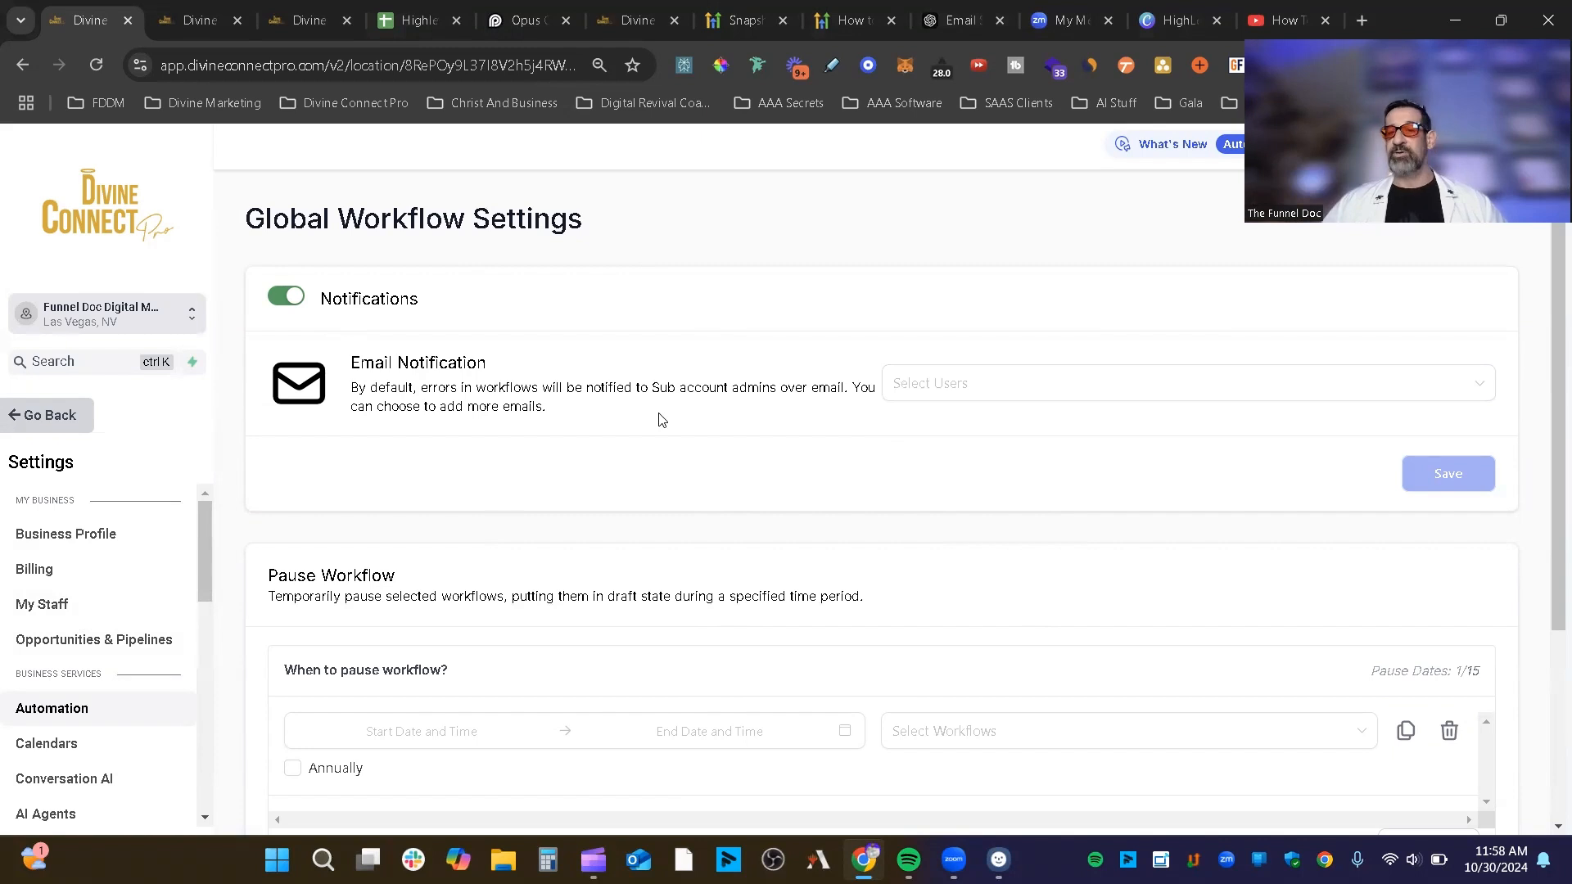
click(997, 387)
click(732, 337)
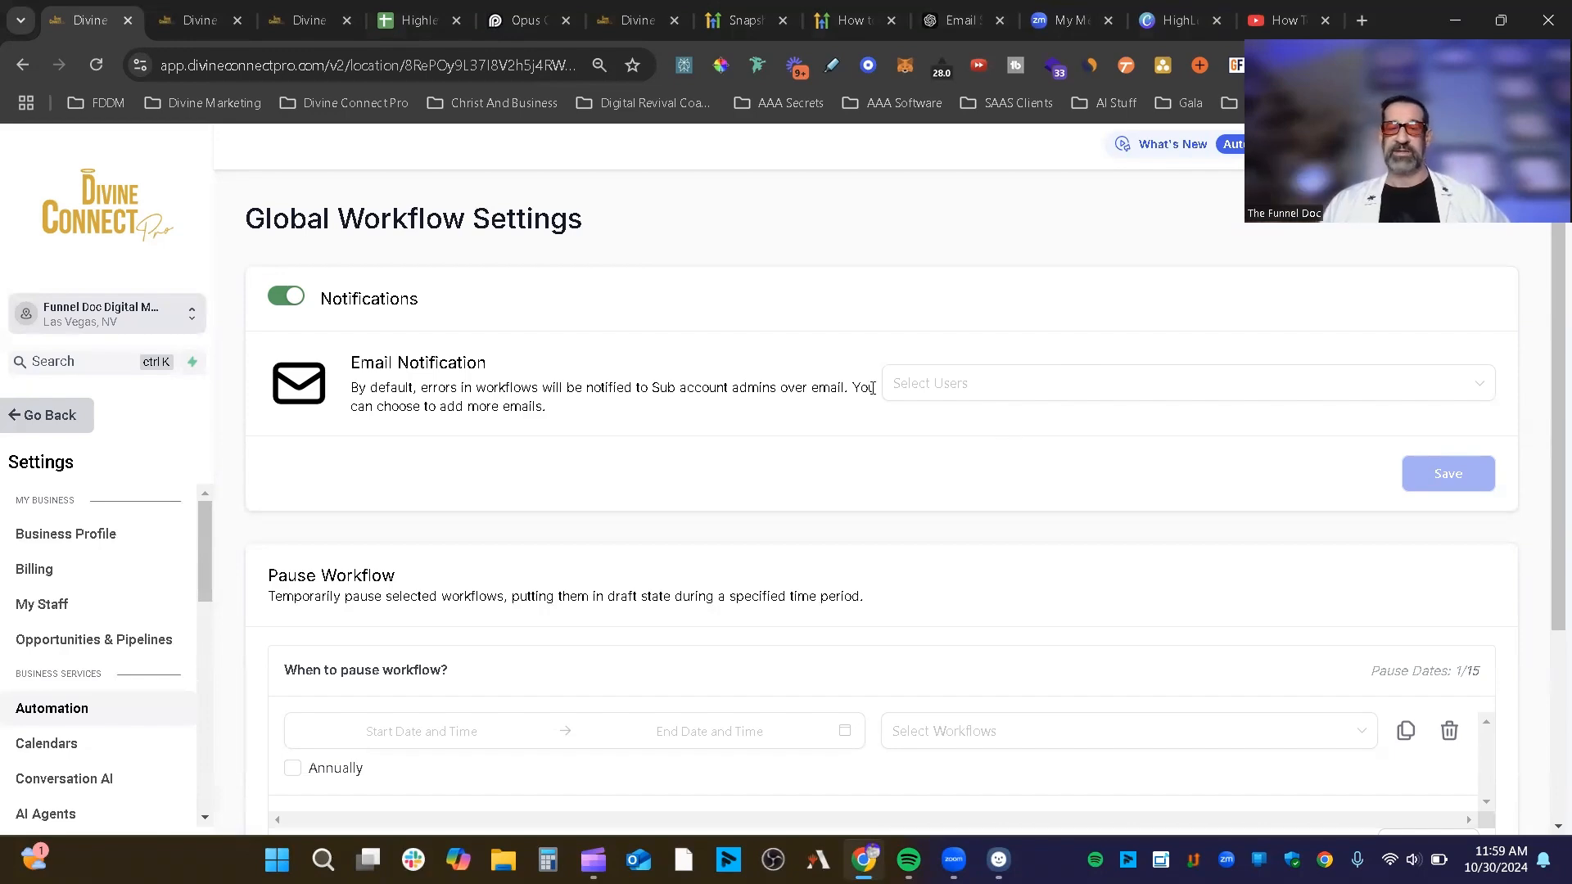
scroll(876, 417, down, 1)
scroll(663, 524, down, 2)
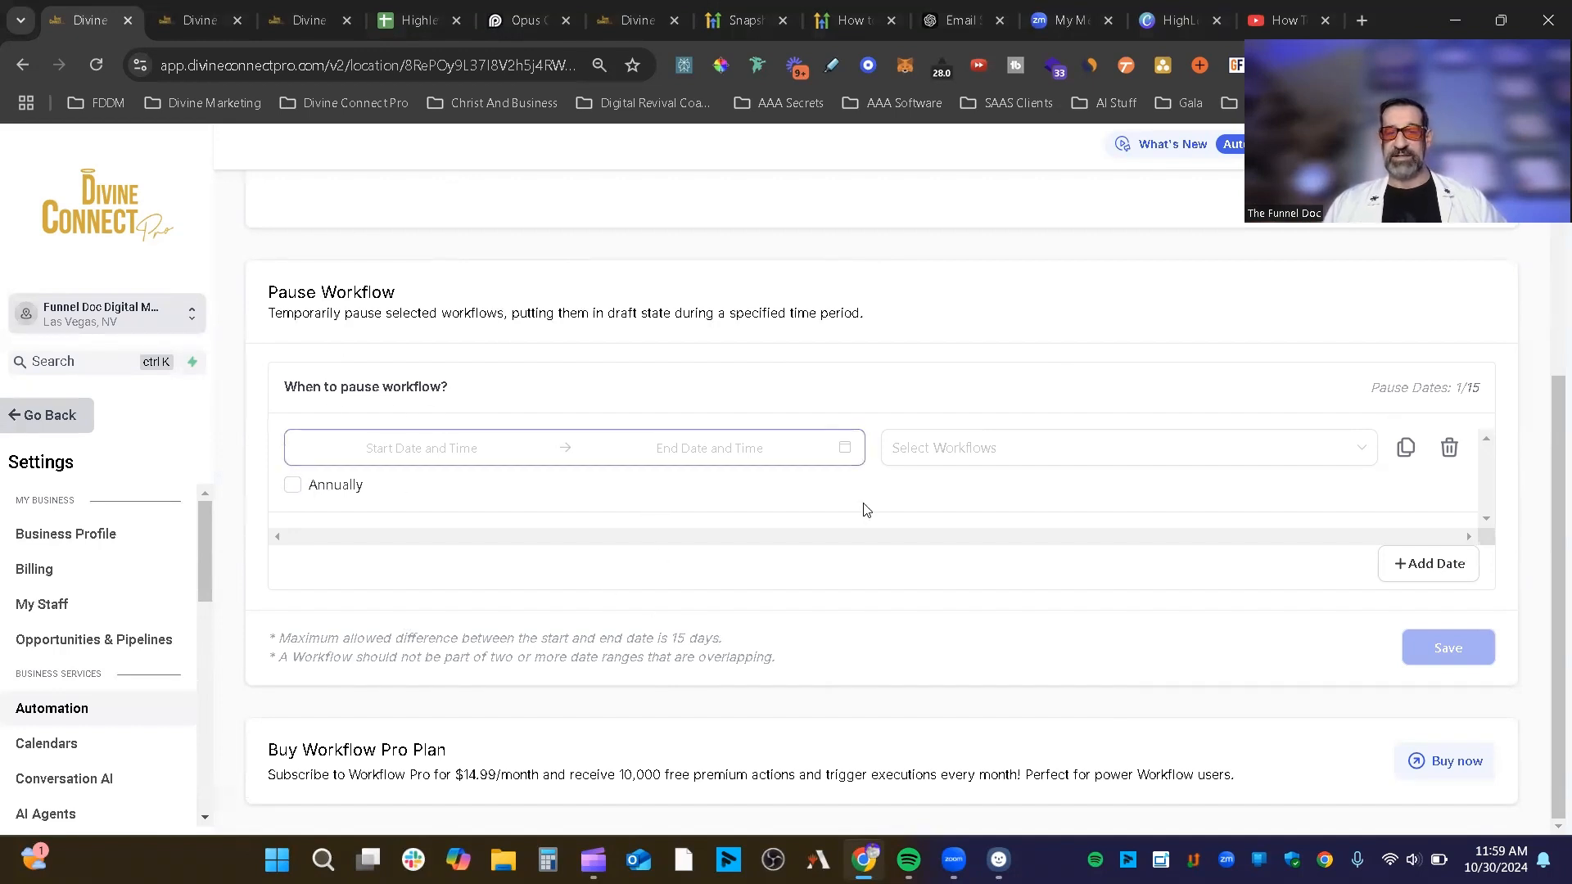
Step: Set the workflow pause date range to December 22–28, 2024
click(405, 450)
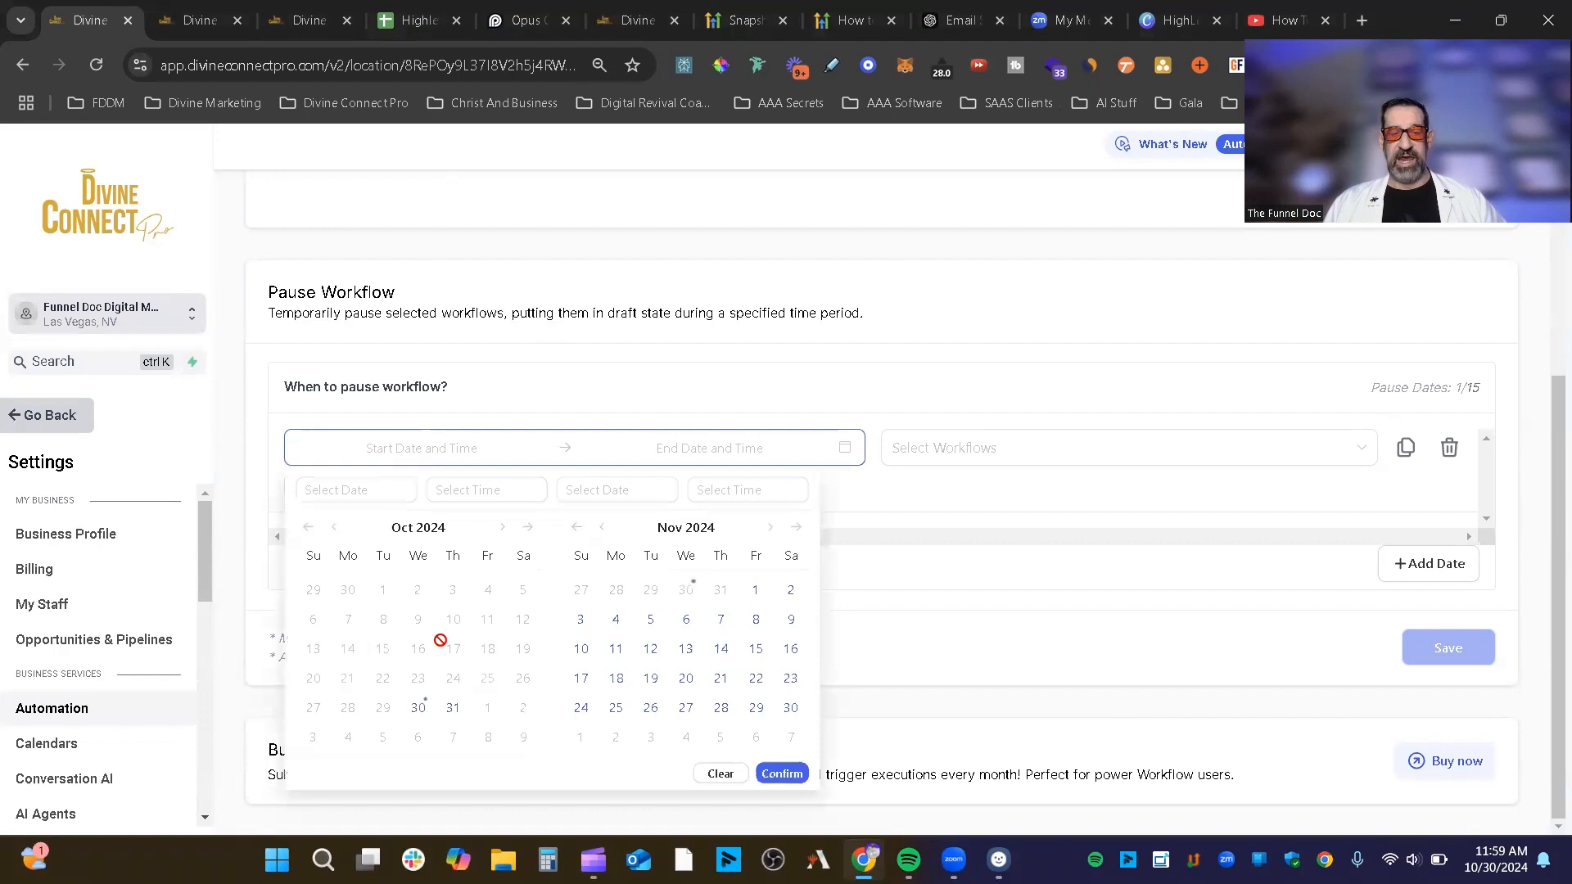
click(767, 529)
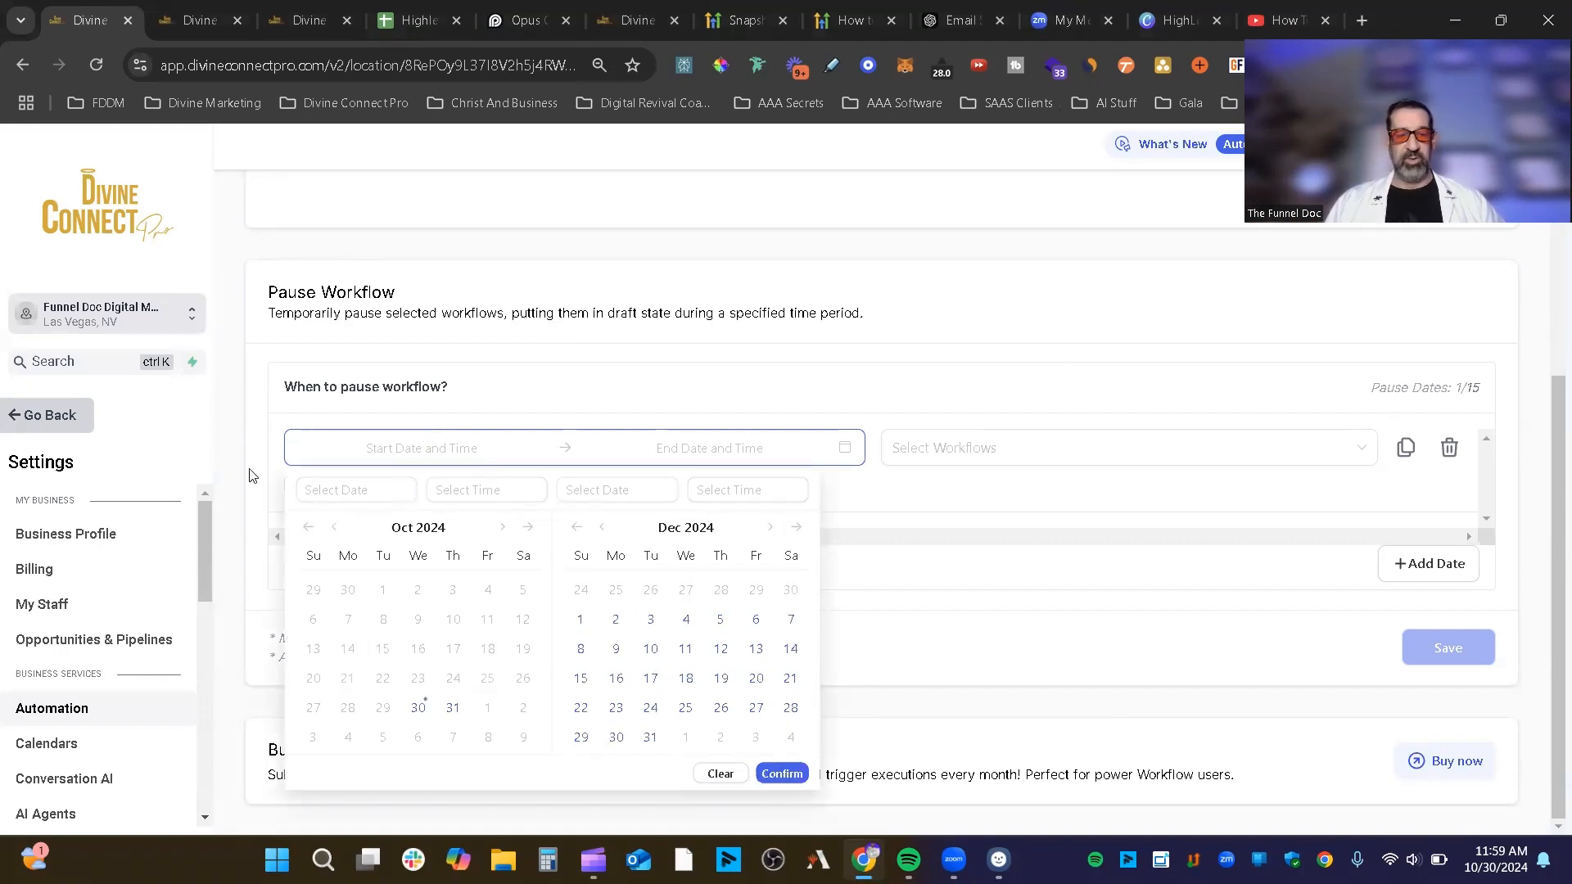
double_click(503, 528)
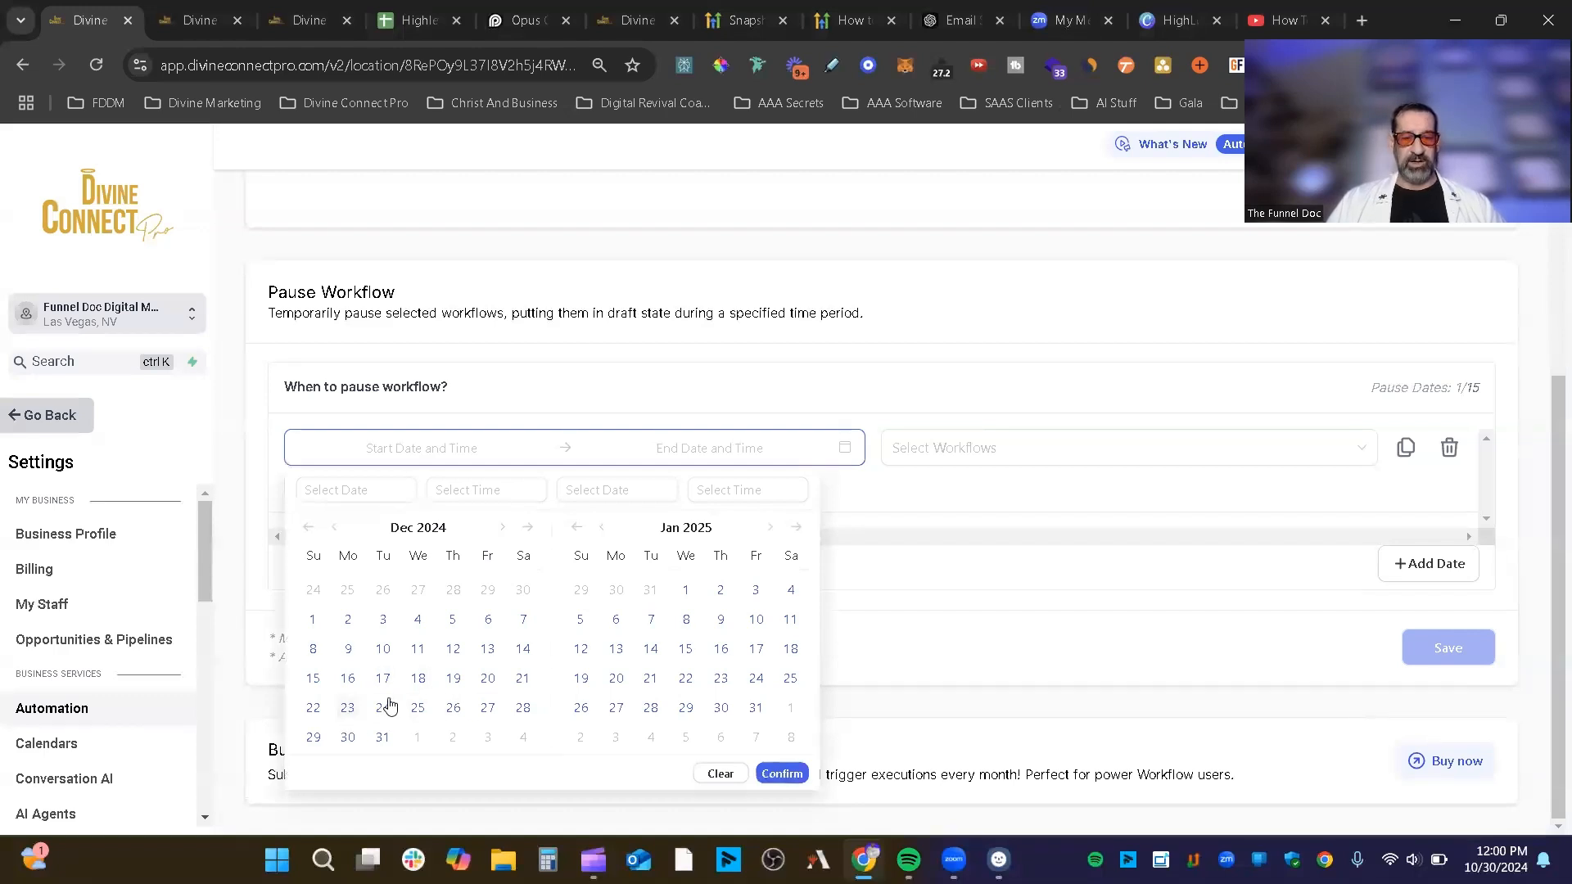
click(313, 709)
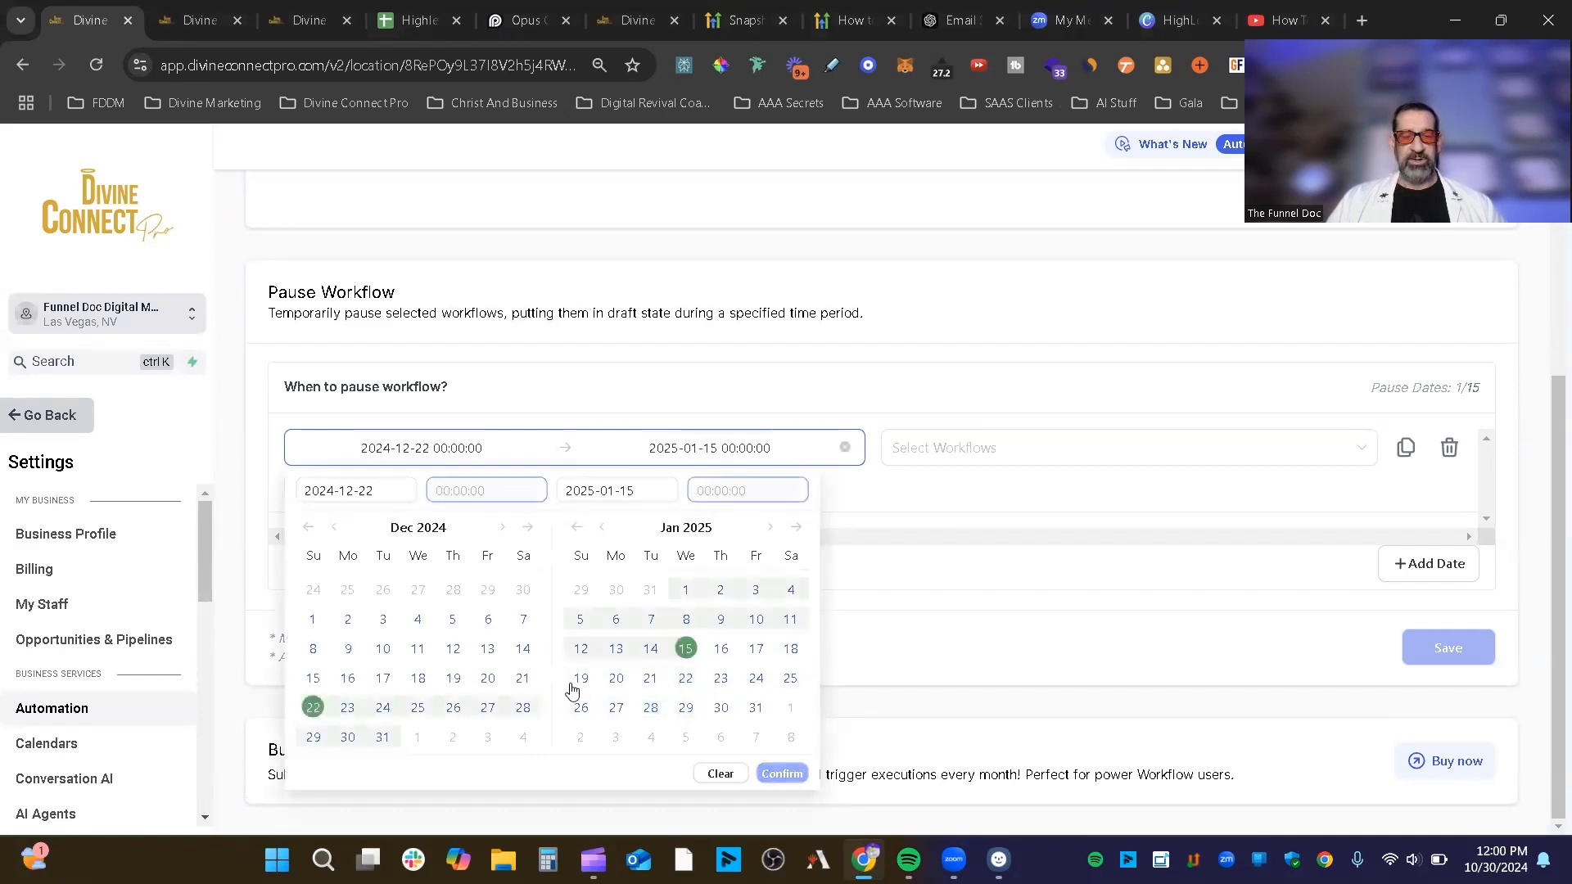
click(529, 709)
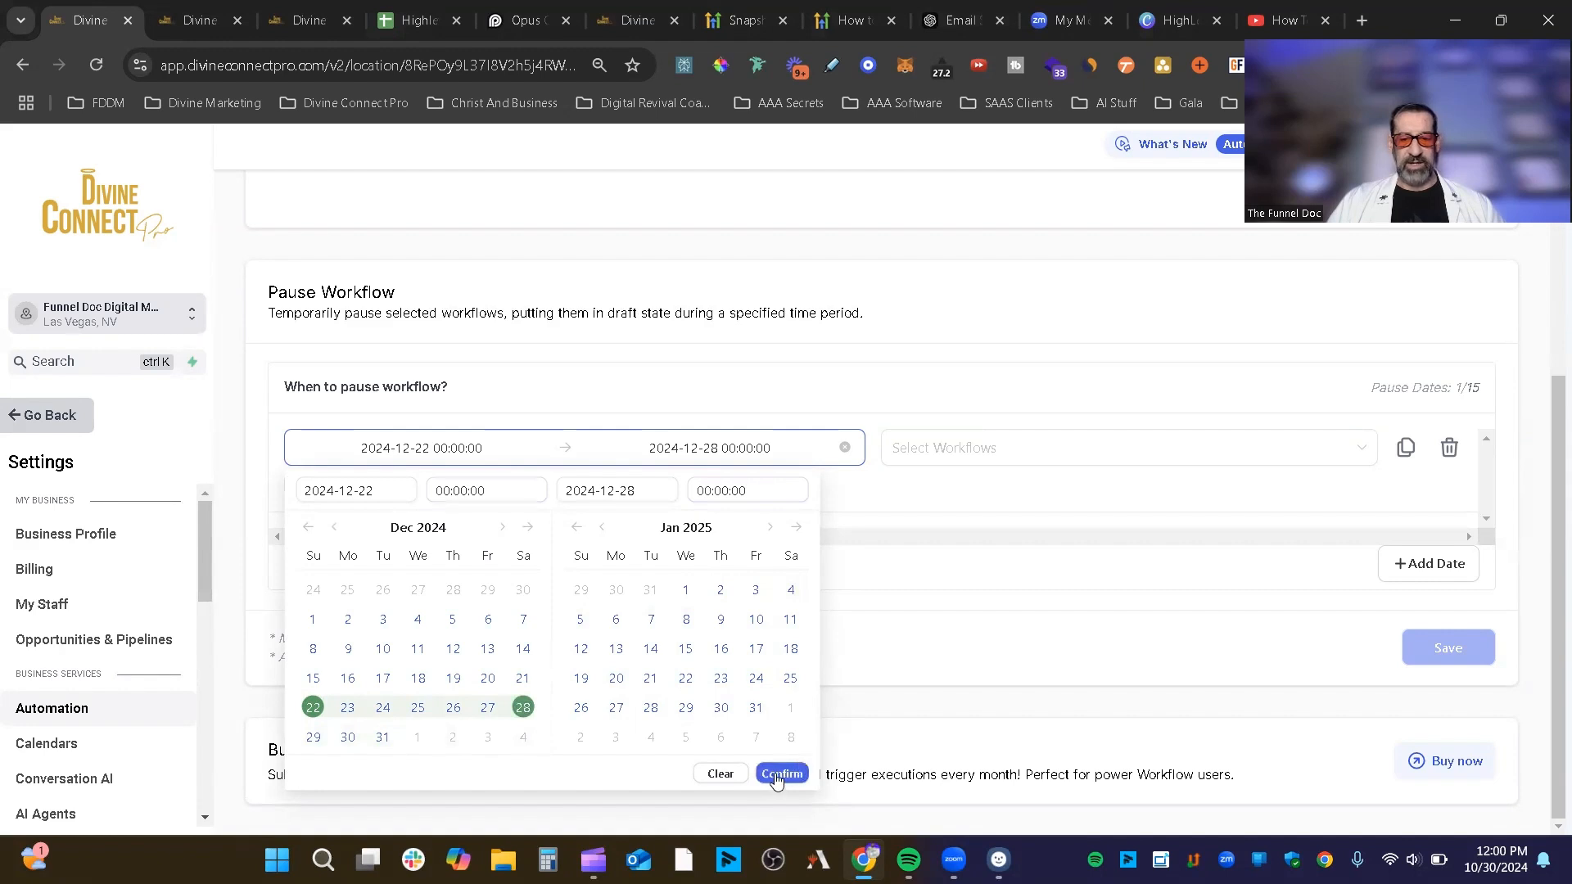
click(773, 775)
Step: Choose only 02 - Did They Show? as the workflow to pause
click(1101, 458)
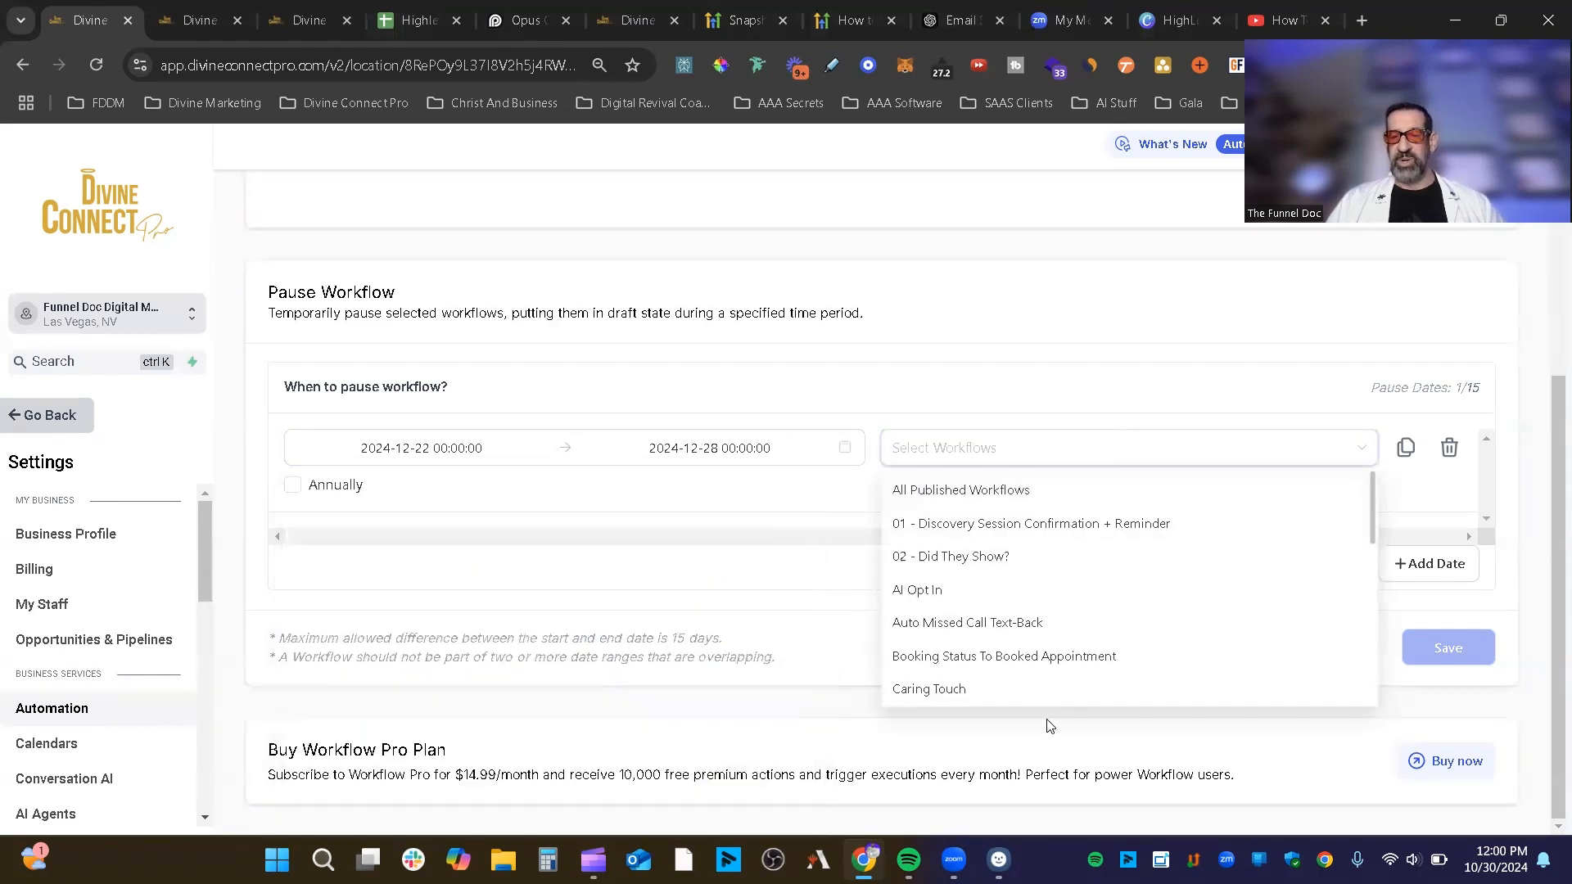
click(1053, 620)
click(1048, 556)
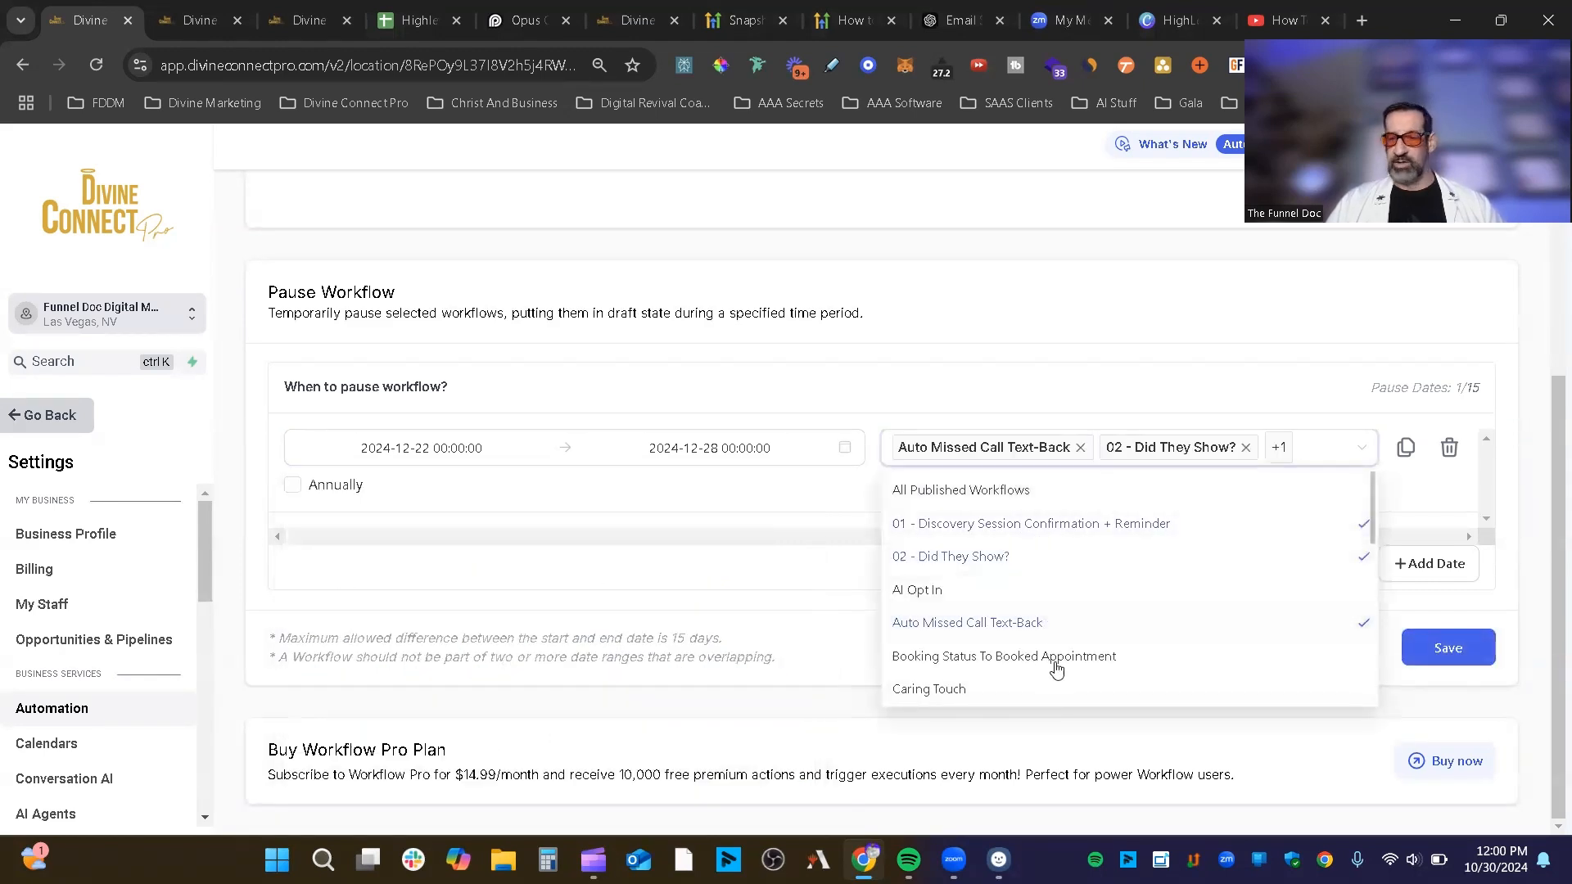
click(1081, 447)
click(1324, 398)
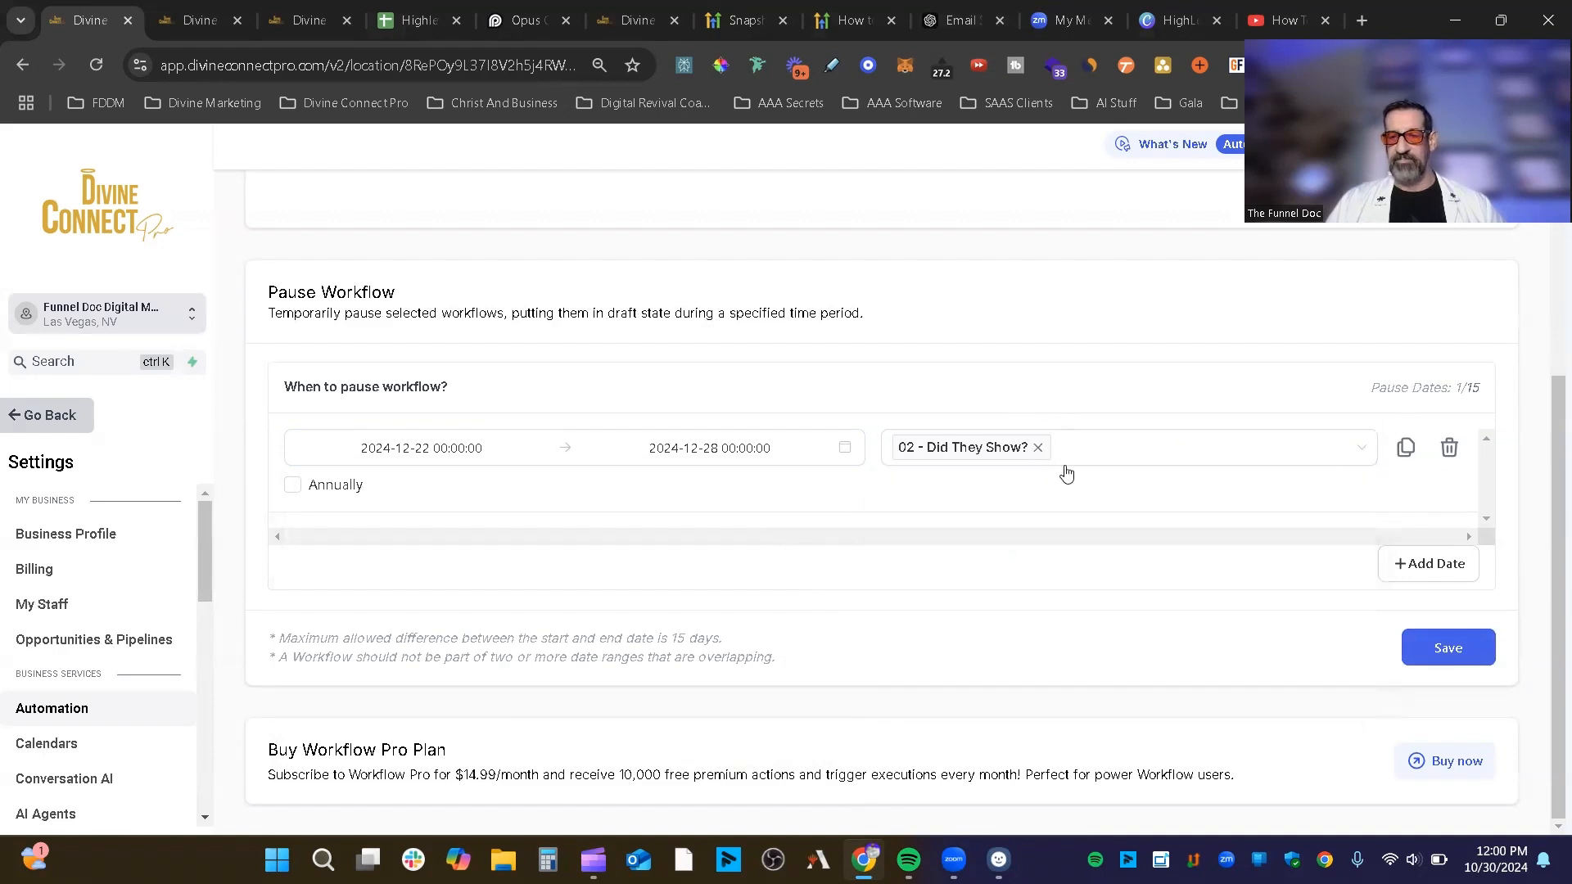
Step: Make the pause row cover all published workflows except AI Opt In and Auto Missed Call Text-Back
click(1406, 448)
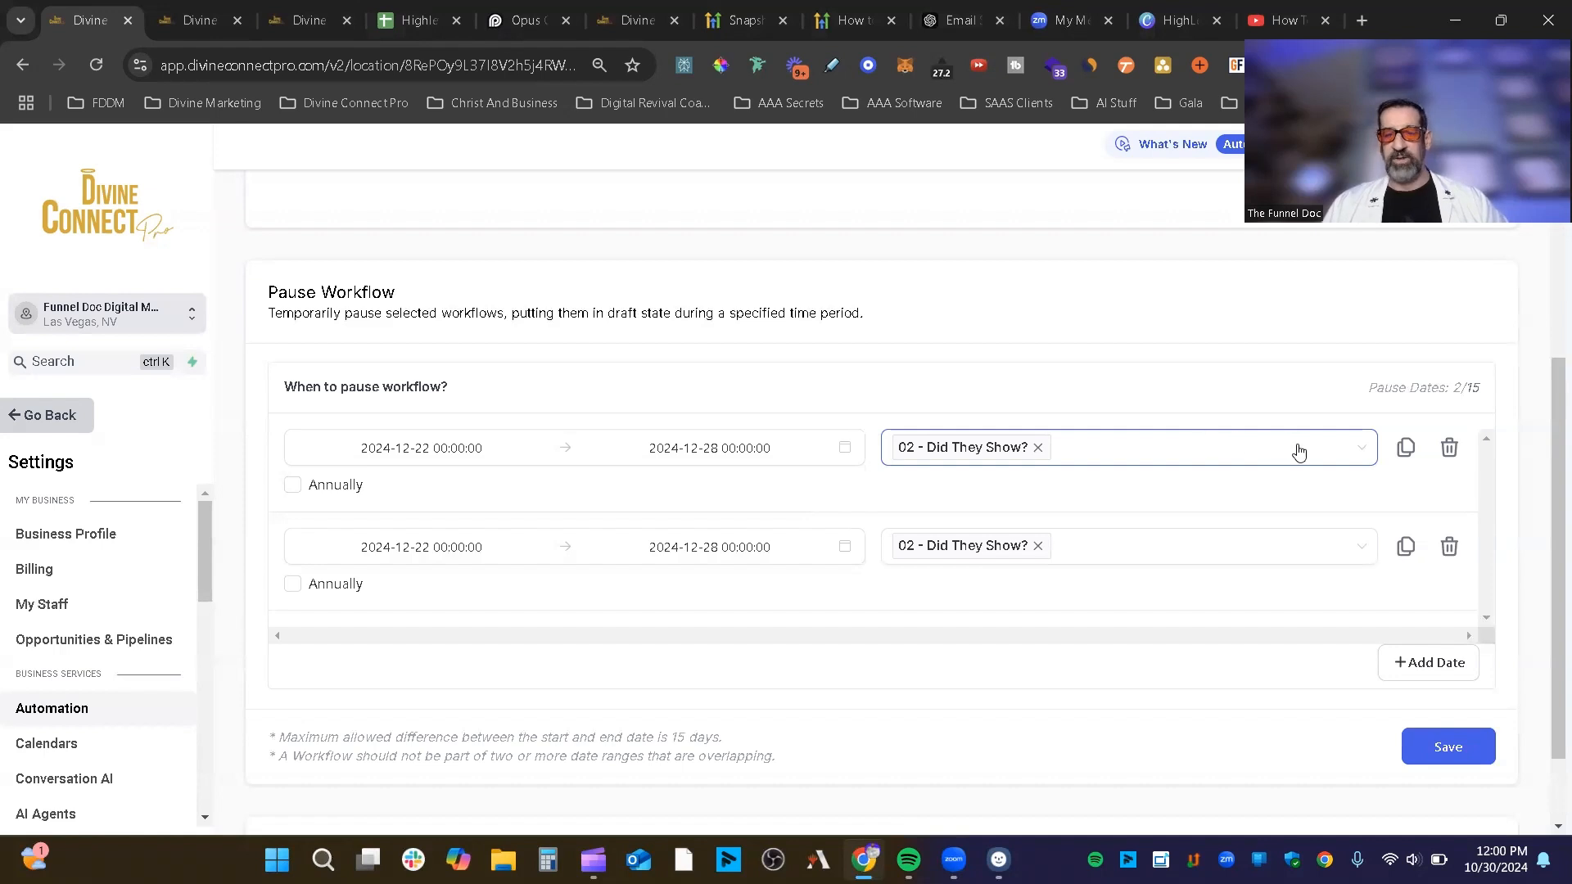
click(1449, 546)
click(1125, 448)
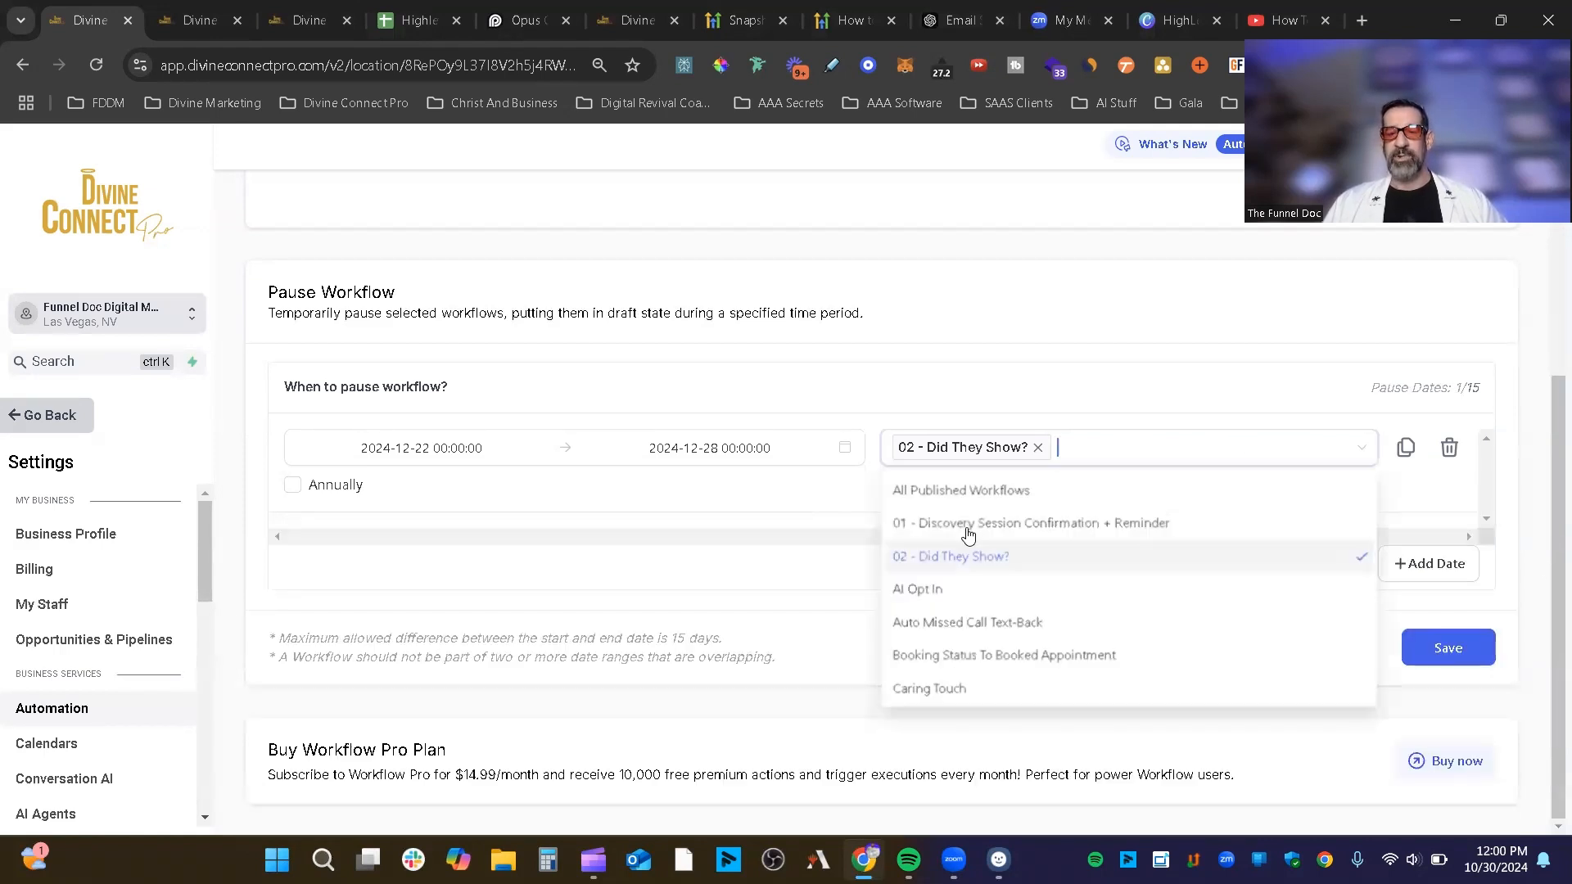
click(1024, 494)
click(1015, 584)
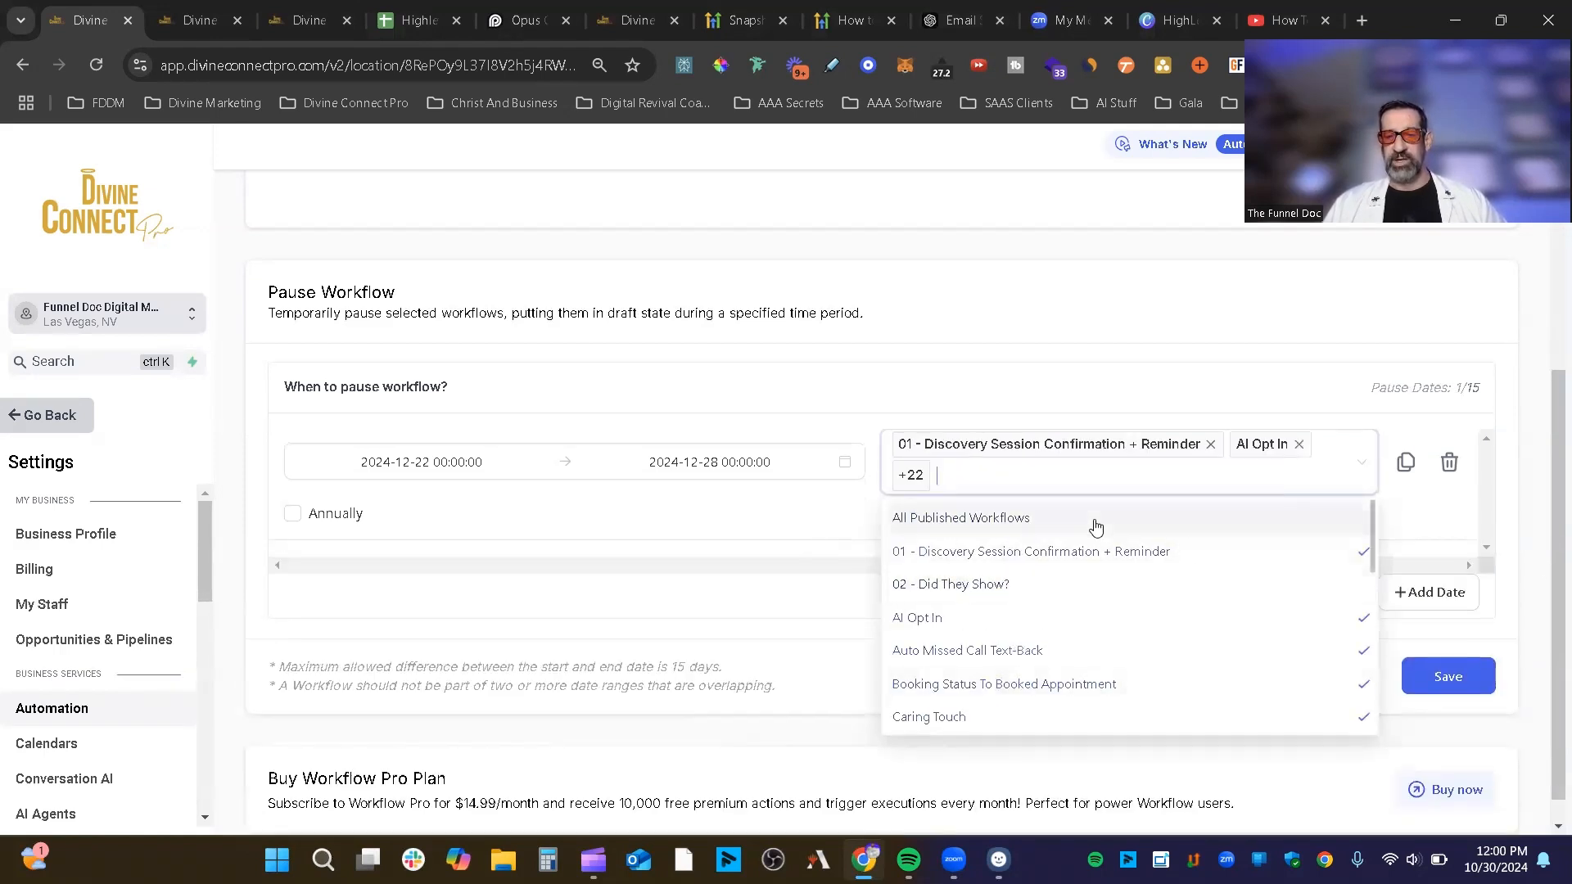
click(1096, 524)
click(1073, 620)
click(1061, 654)
click(1411, 504)
Step: Duplicate the pause row, inspect its workflow list and dates, then delete the duplicate
click(1406, 464)
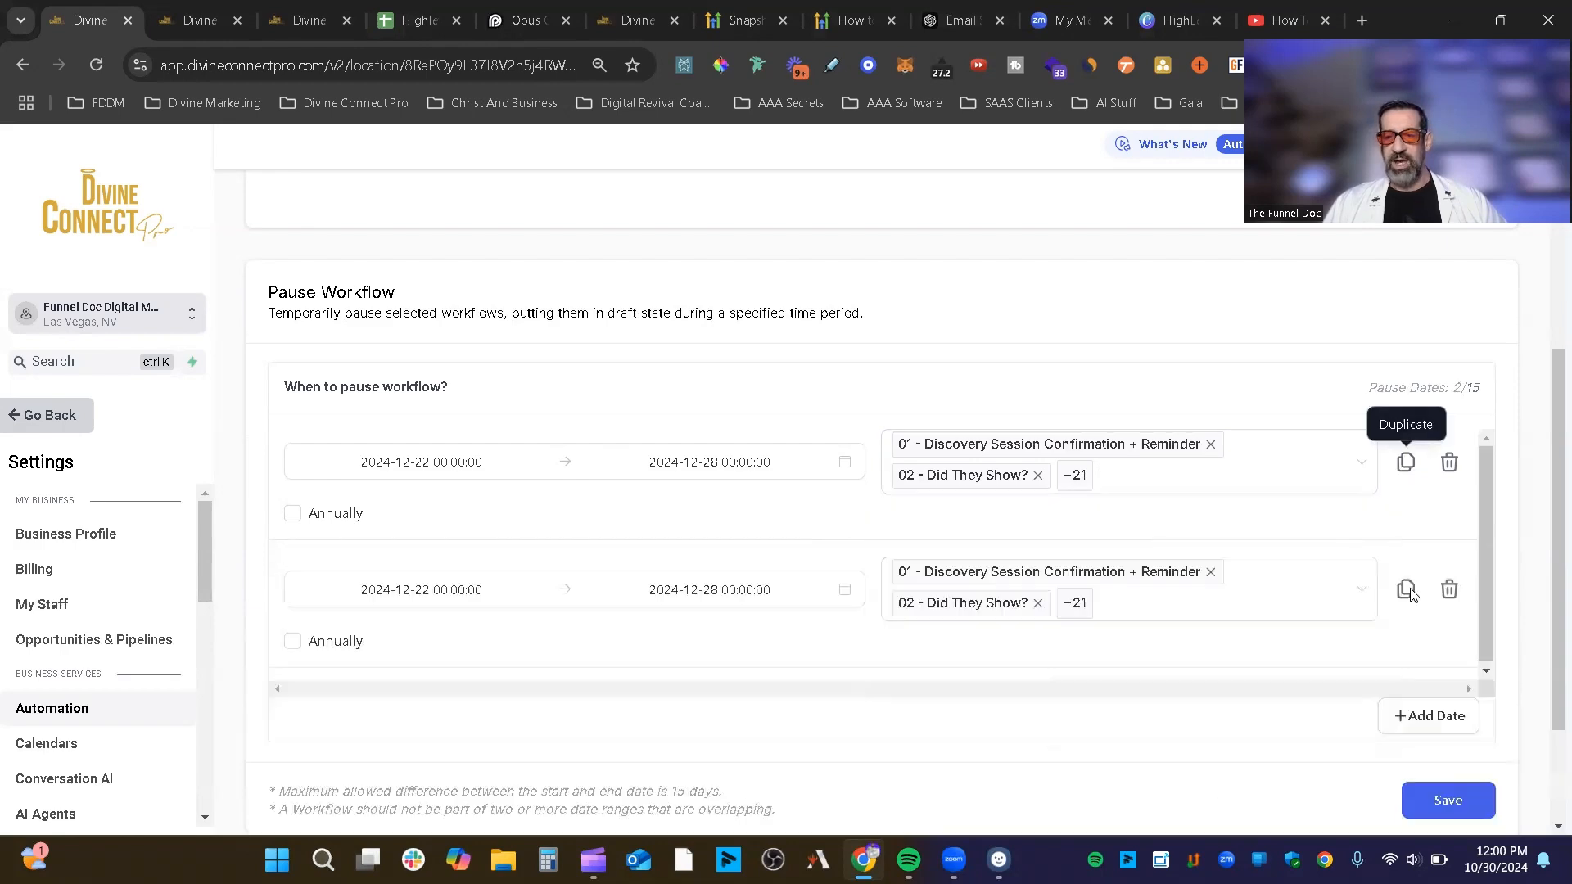
click(906, 595)
click(600, 647)
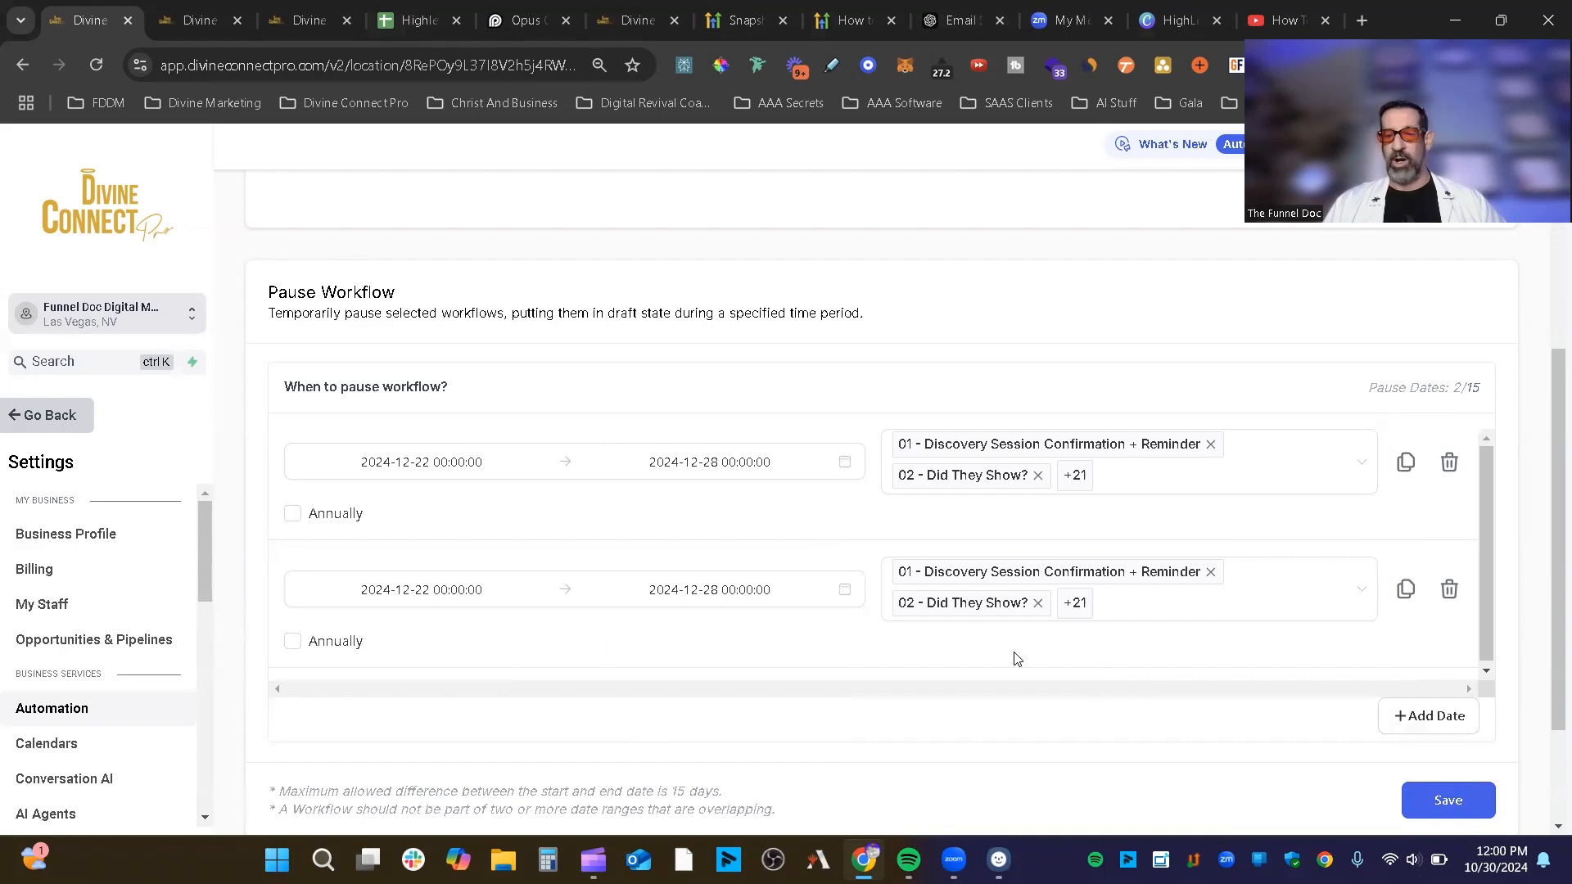
click(982, 610)
click(434, 590)
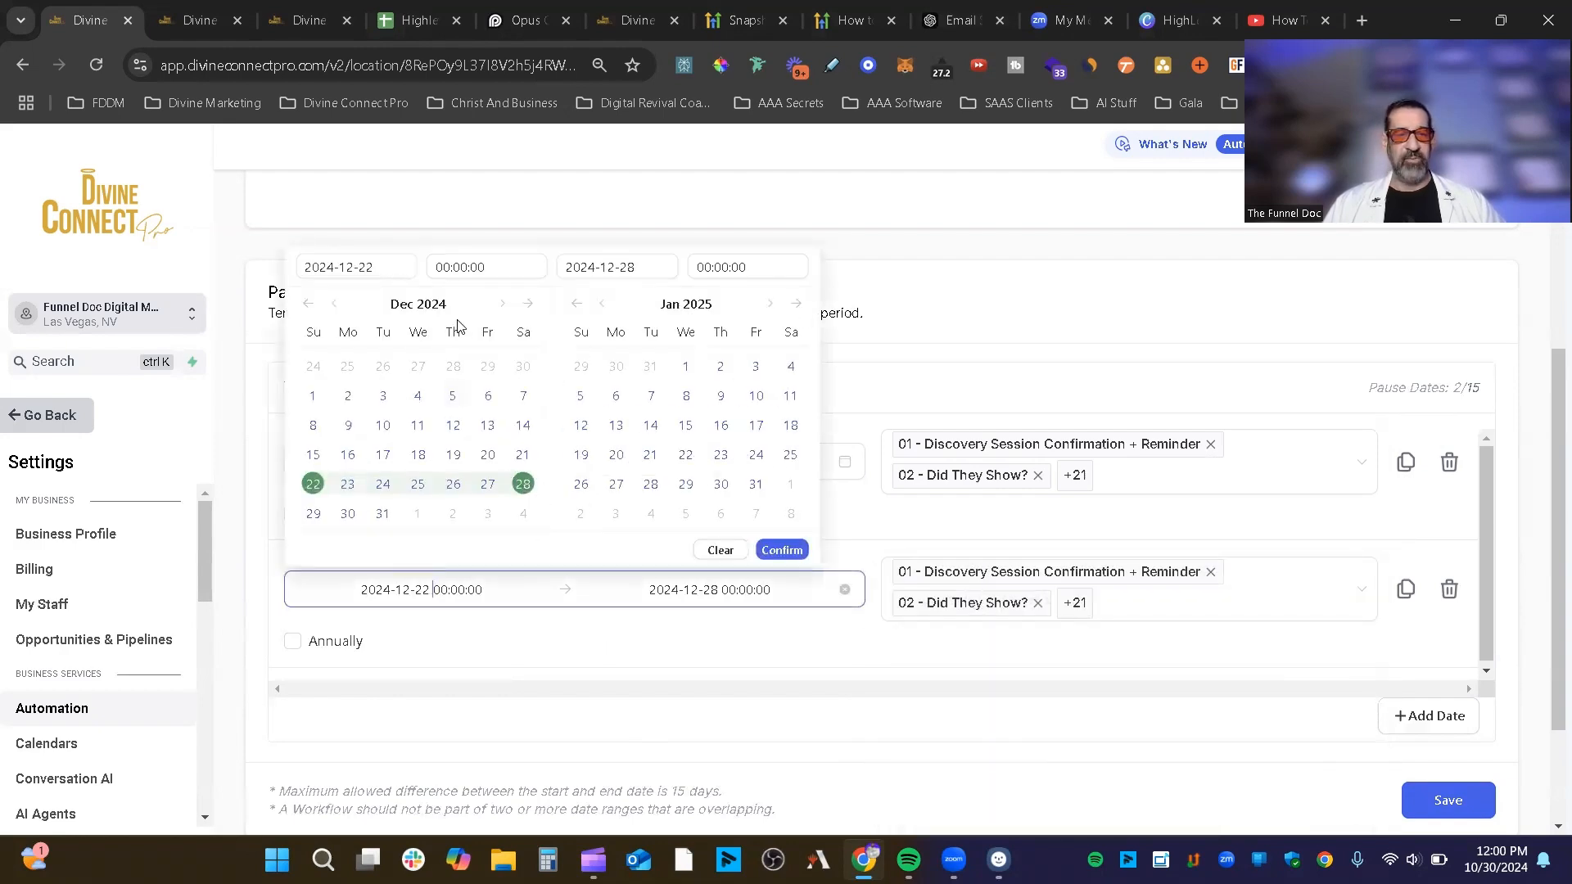
click(503, 305)
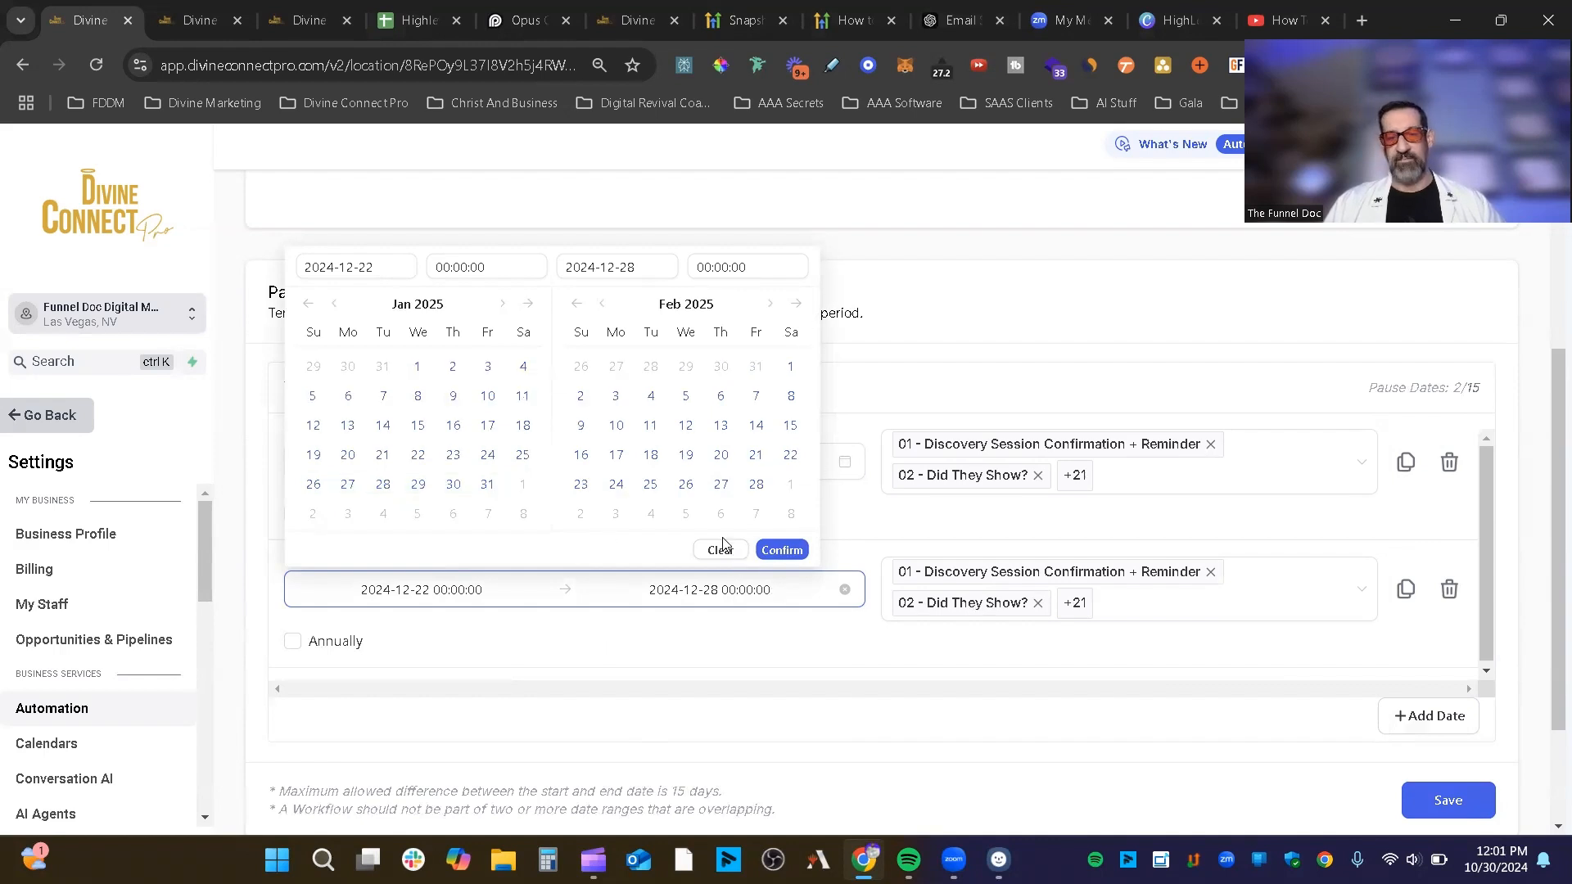
click(993, 317)
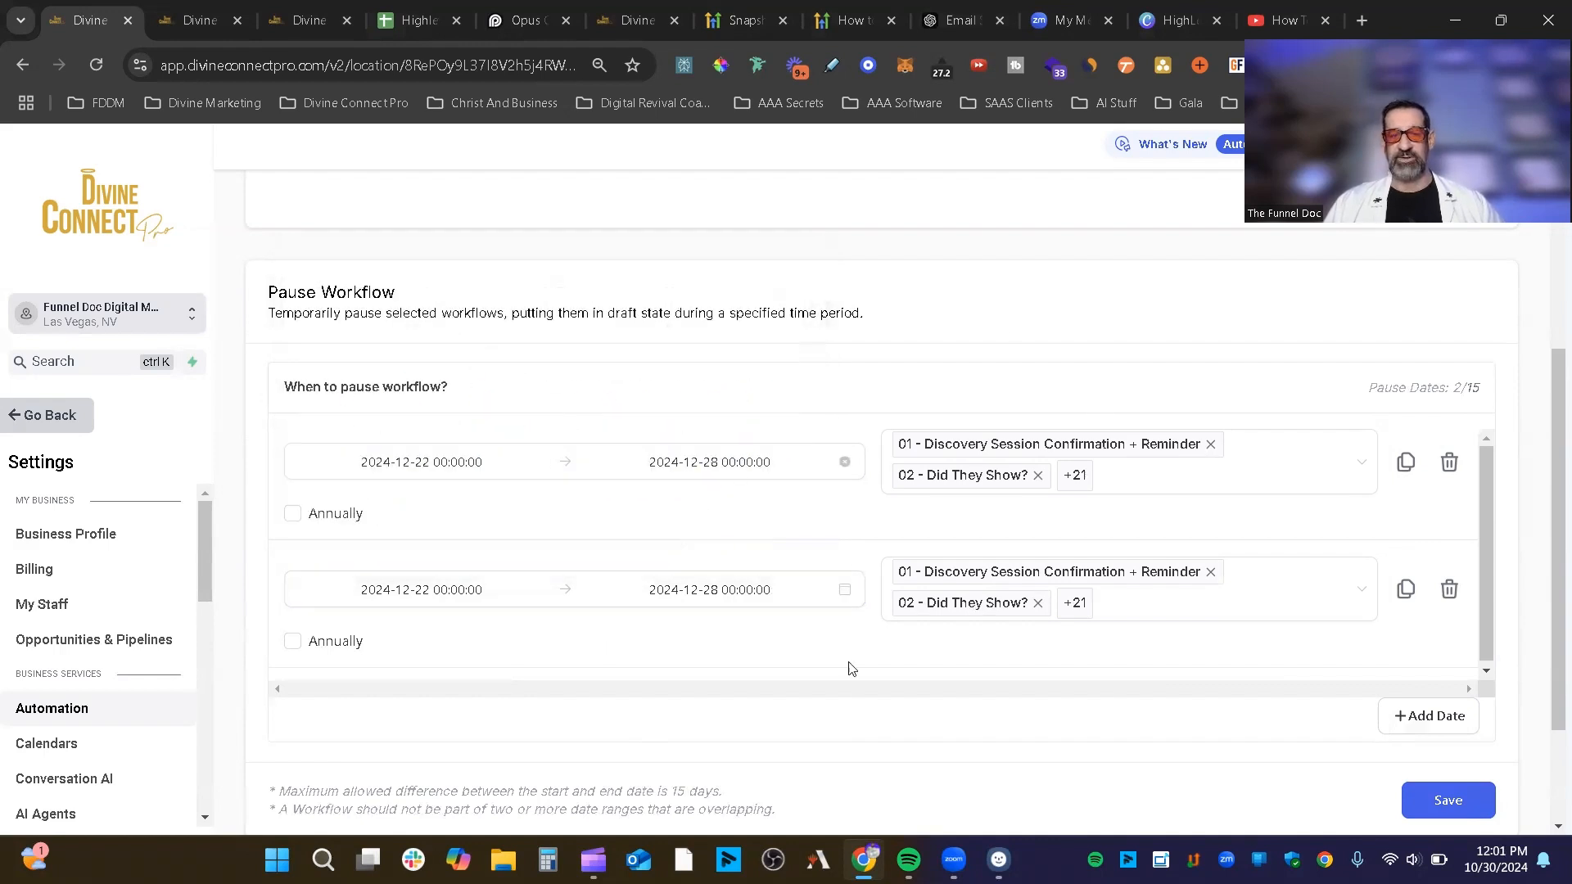
click(1449, 591)
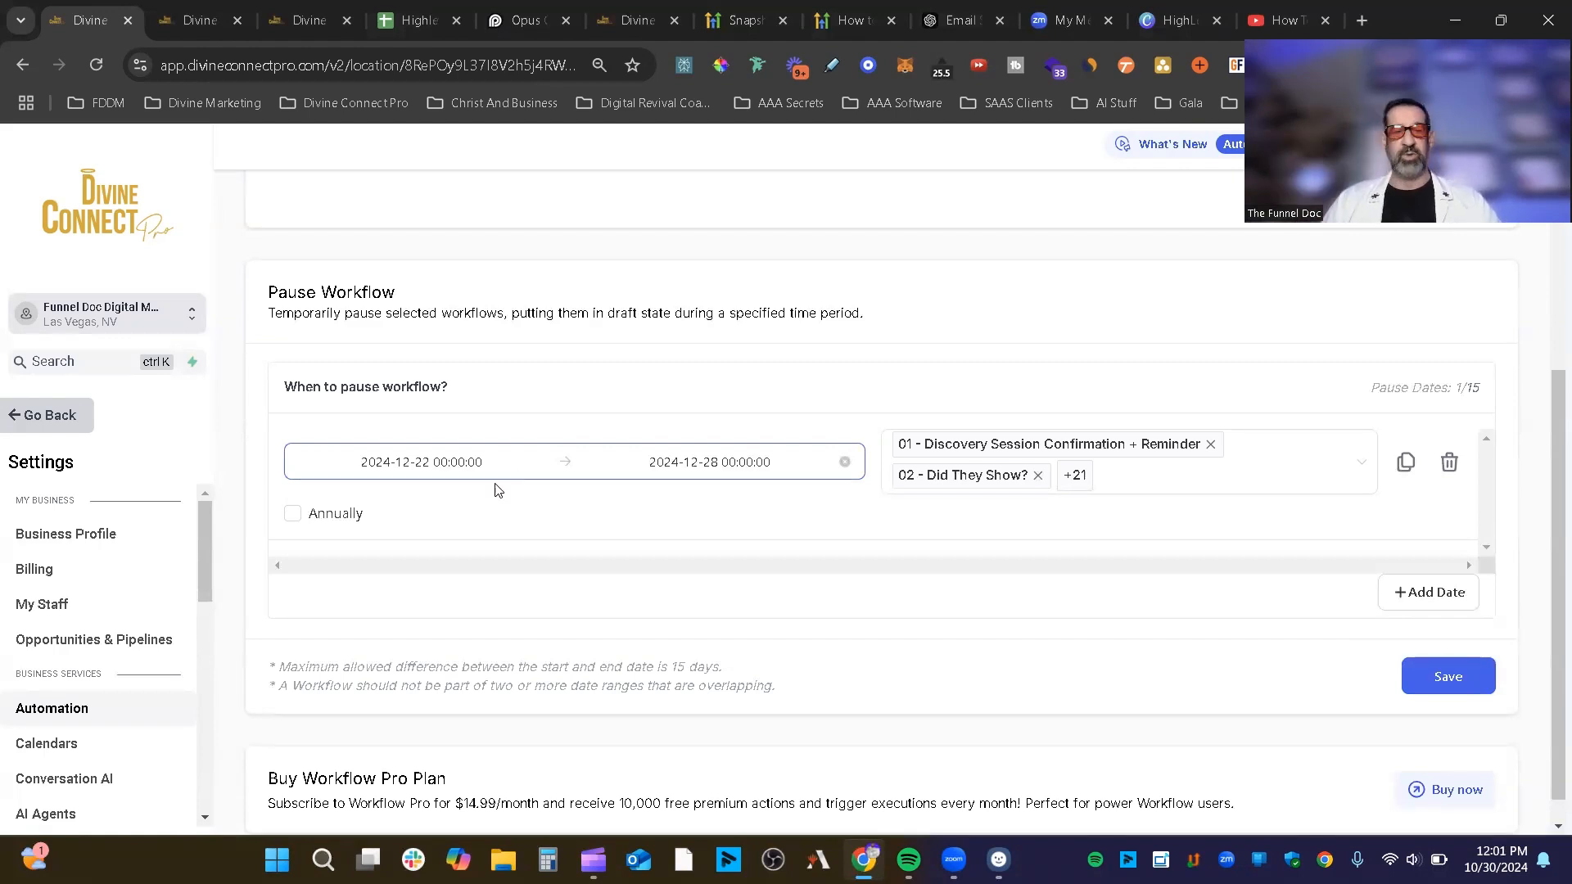
Step: Tick Annually, delete the last pause row, and highlight the Workflow Pro Plan heading and $14.99/month price
click(292, 514)
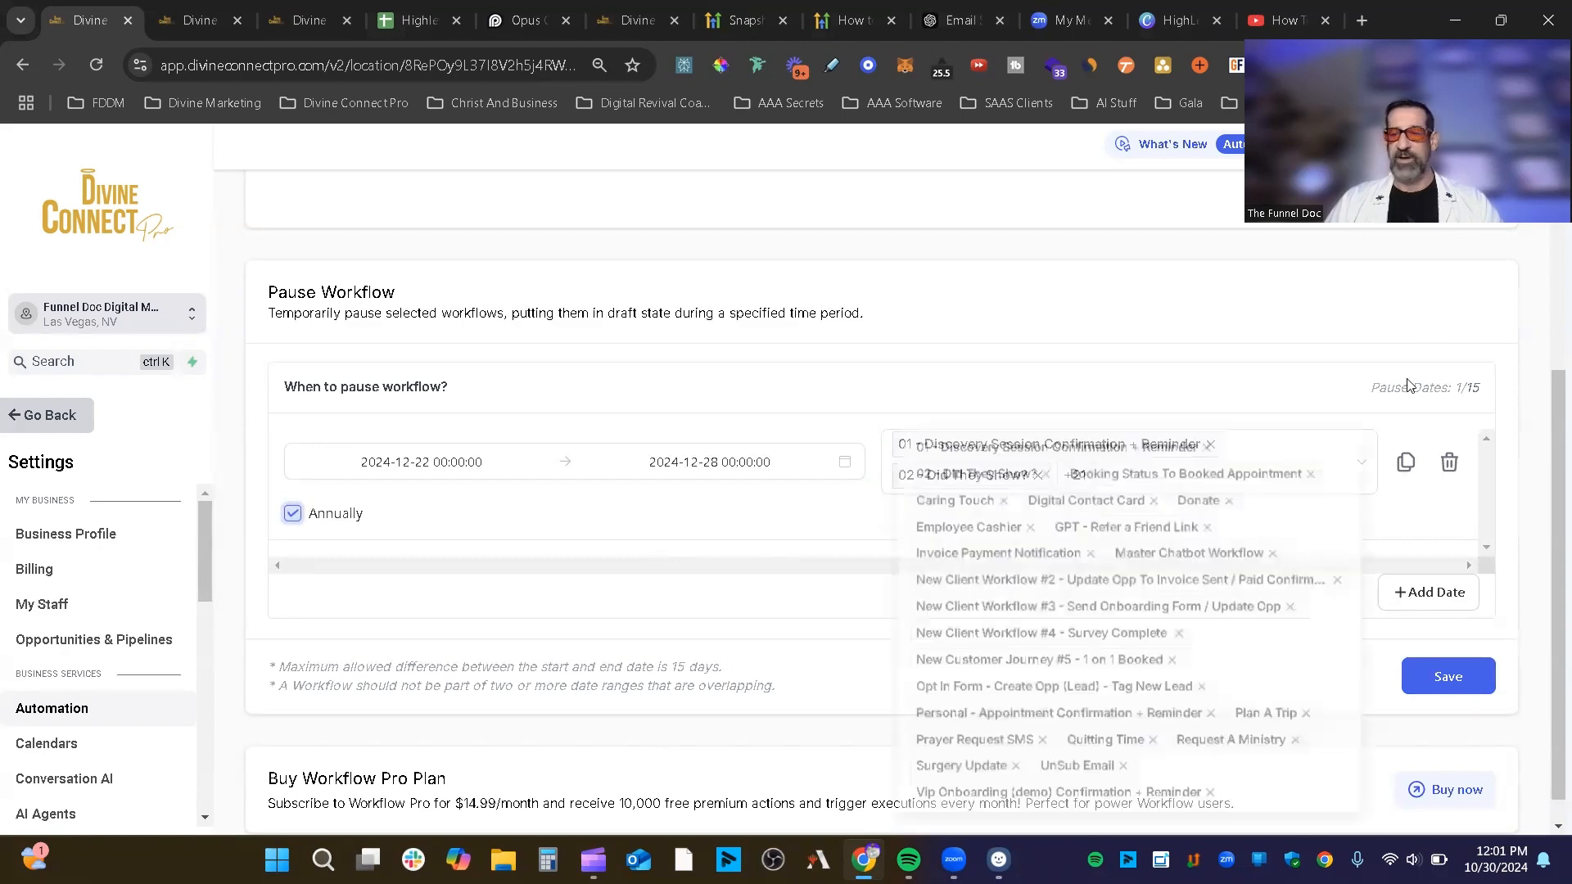
click(1449, 462)
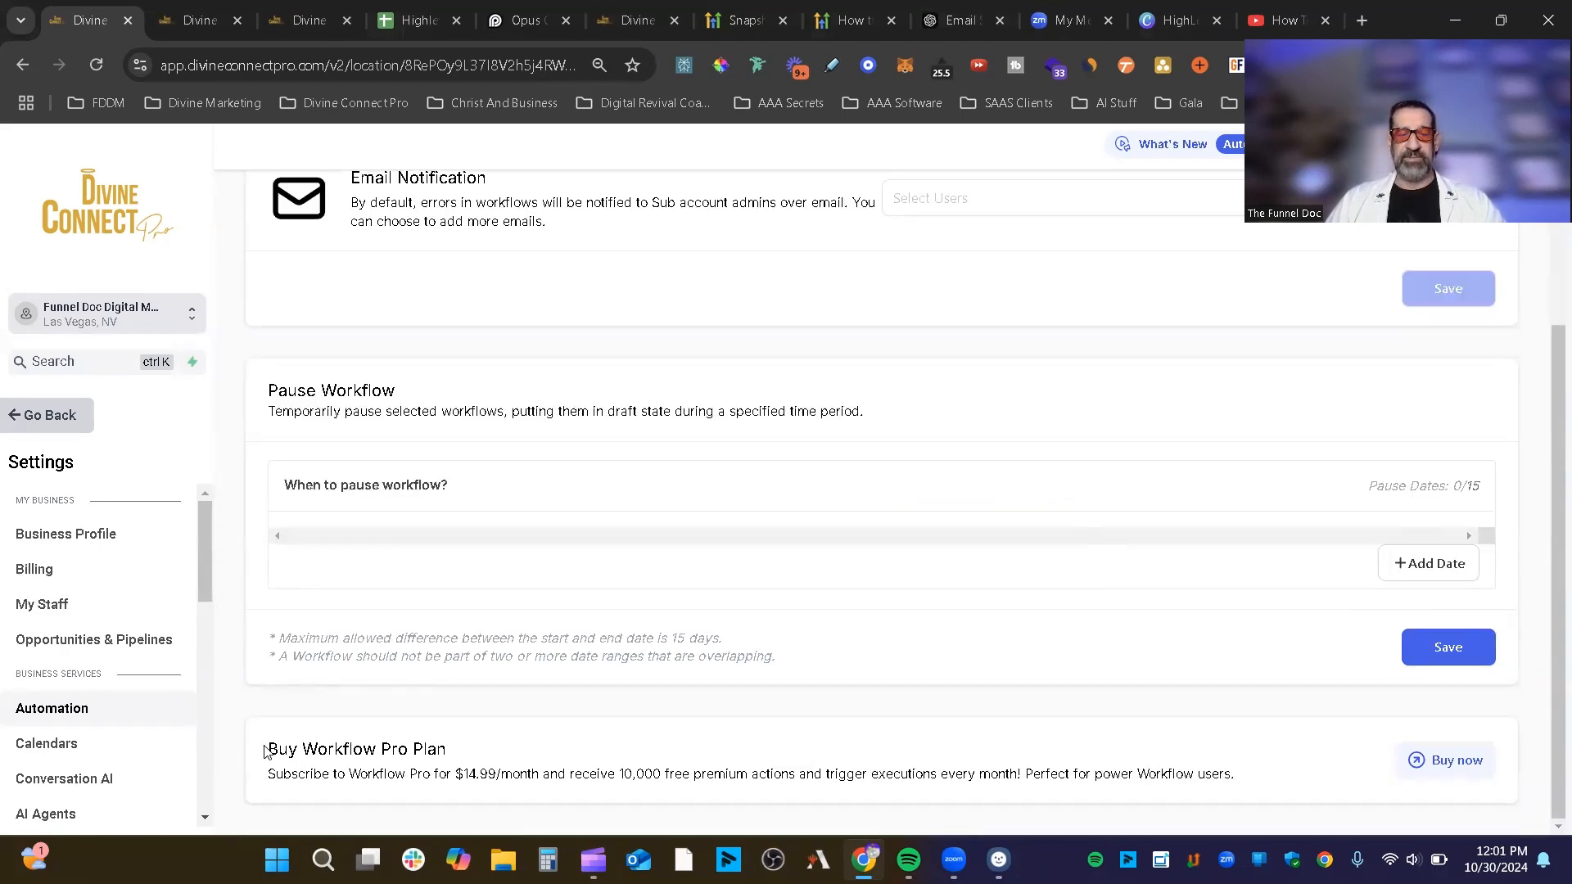
drag(266, 749, 453, 755)
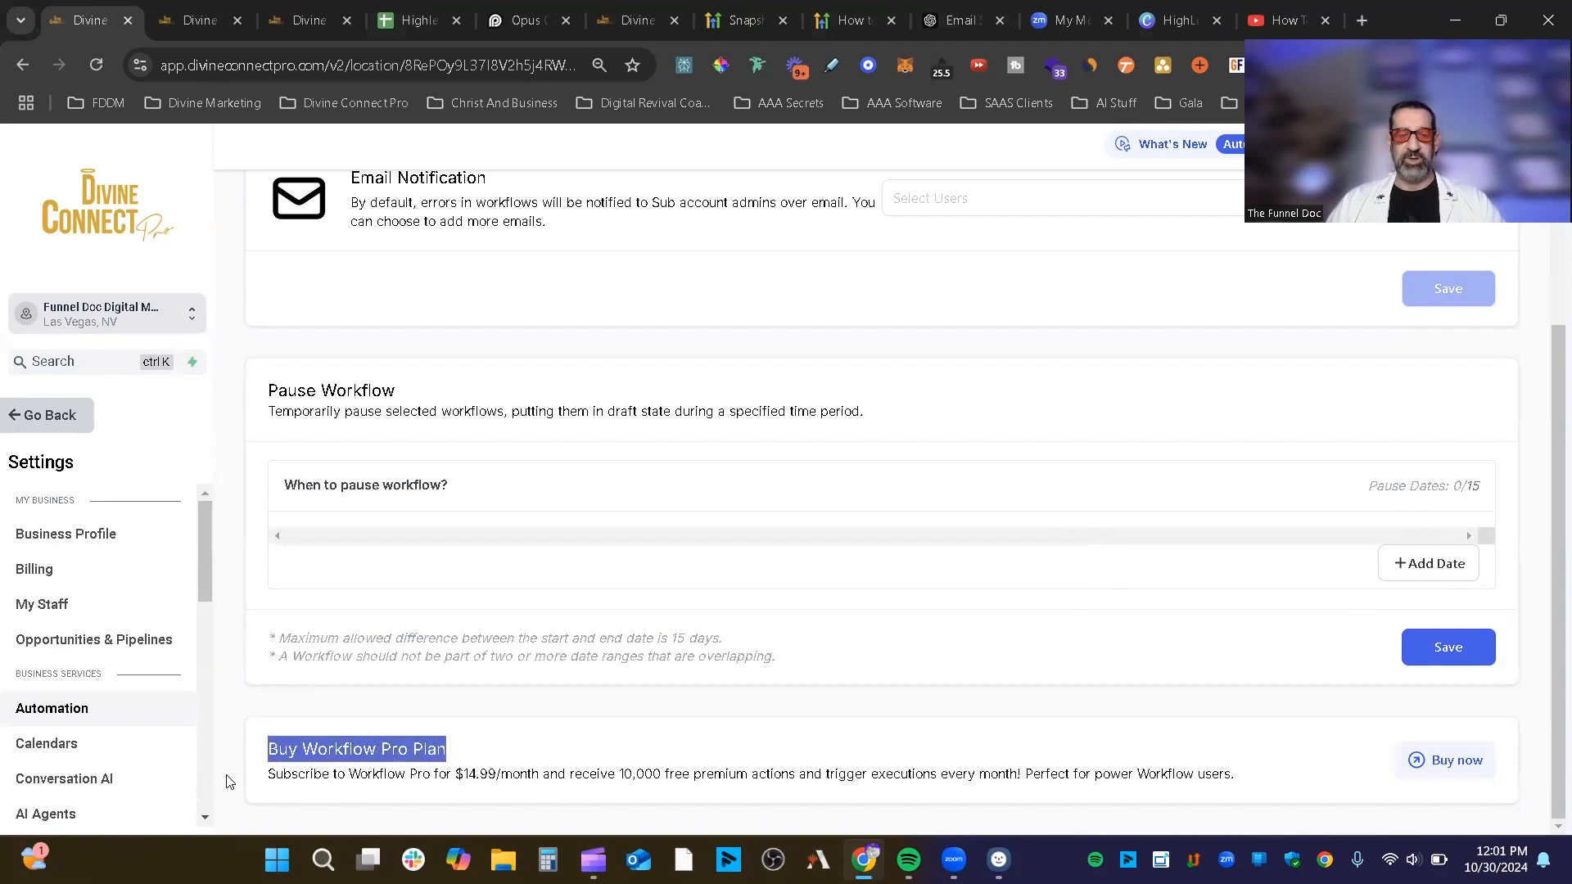
click(465, 763)
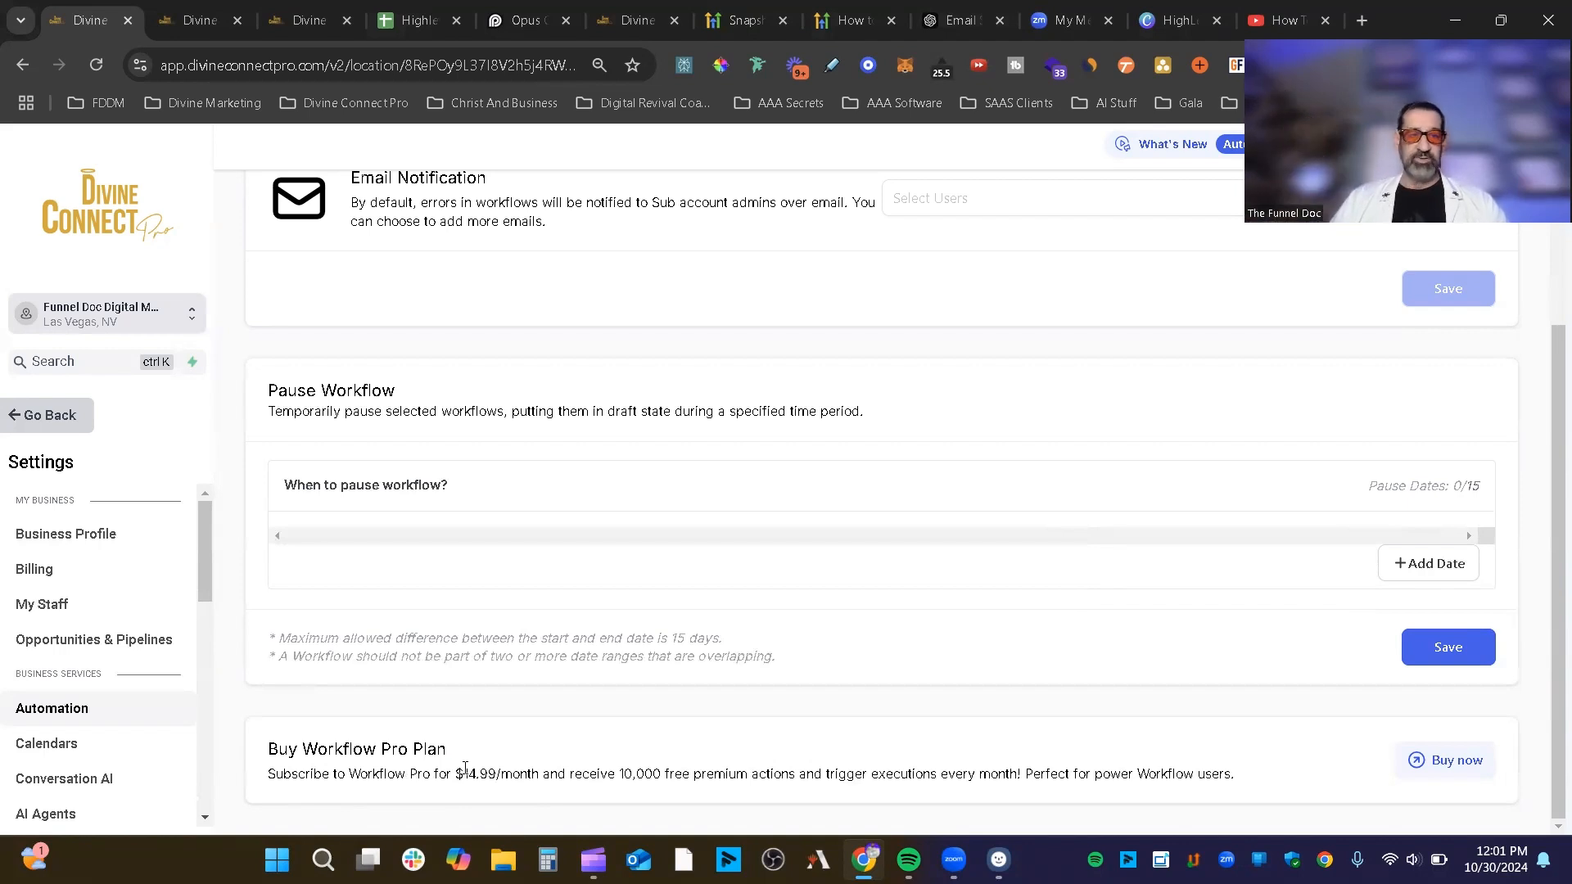
drag(448, 773, 551, 794)
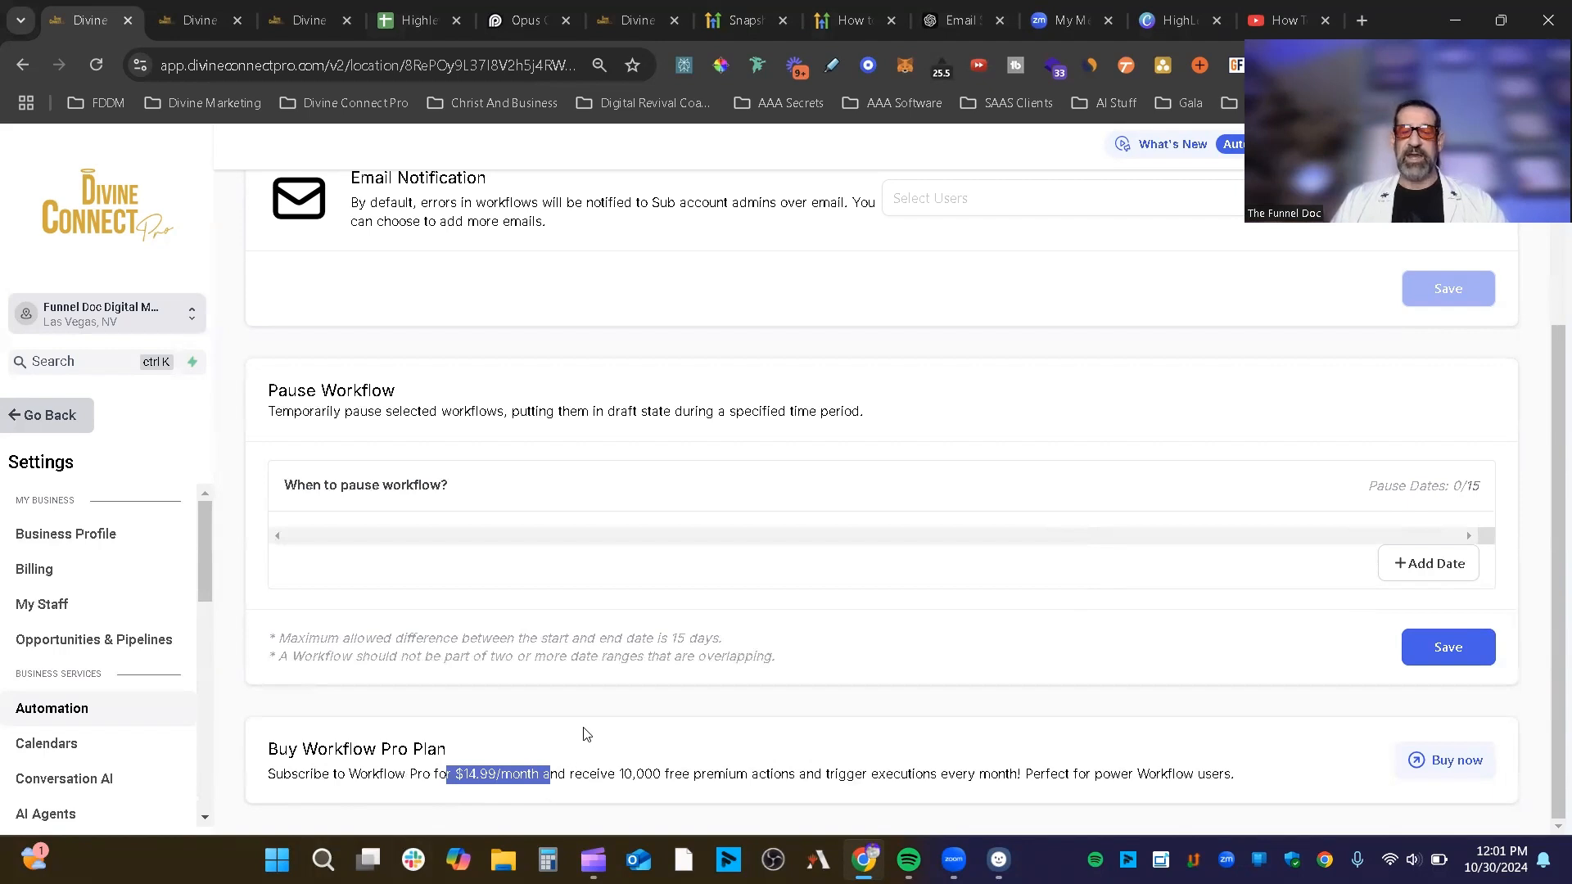
click(668, 779)
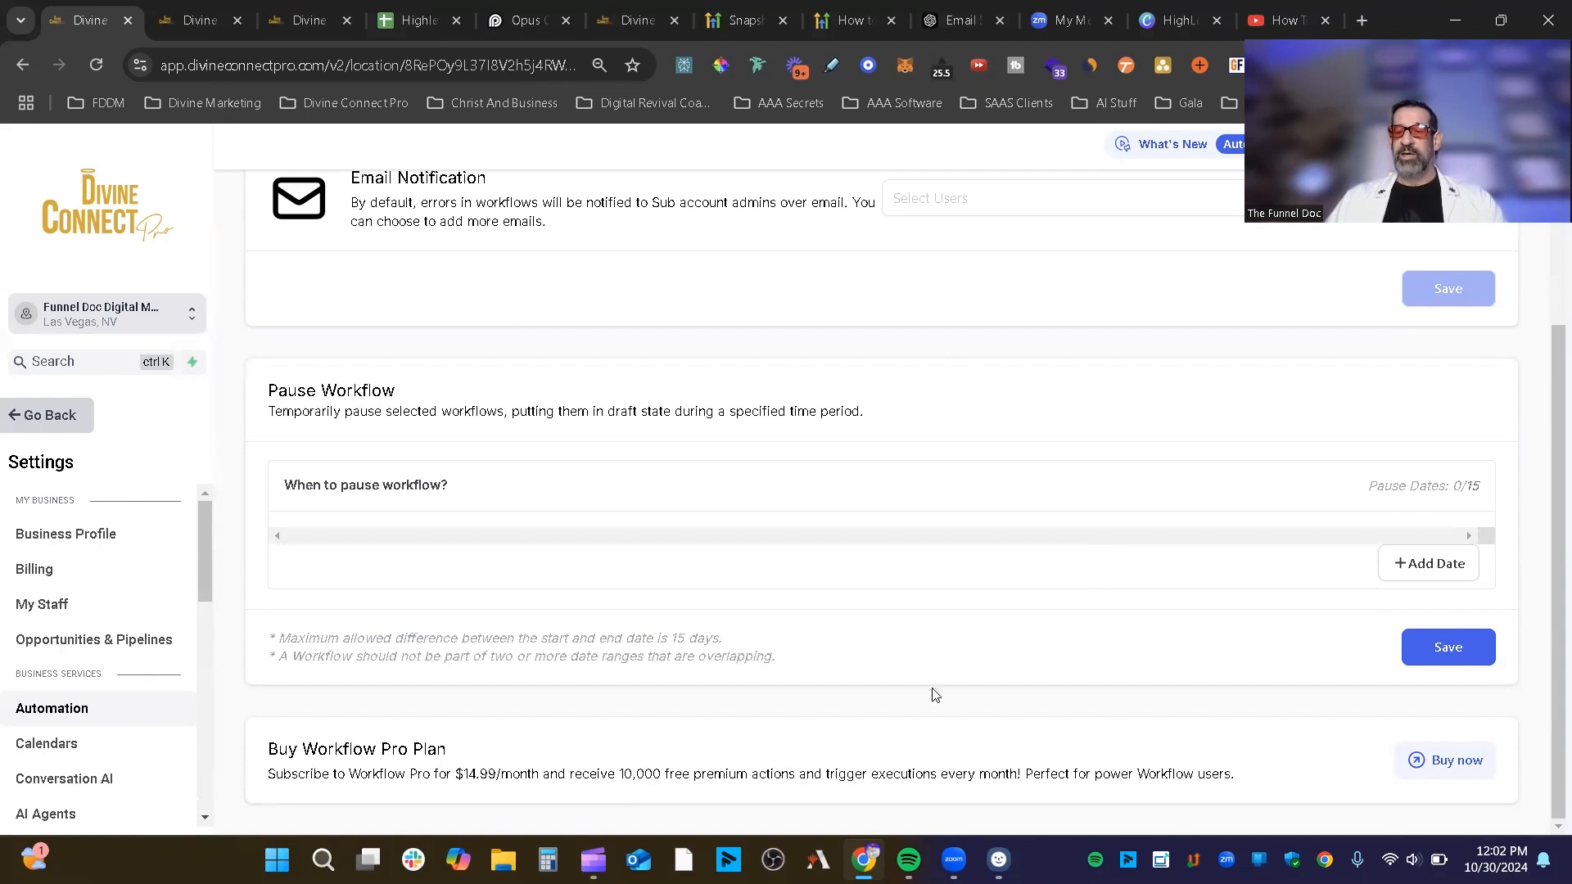
Step: Go to the Workflow List and open its Advanced Filters side panel
scroll(1167, 604, up, 3)
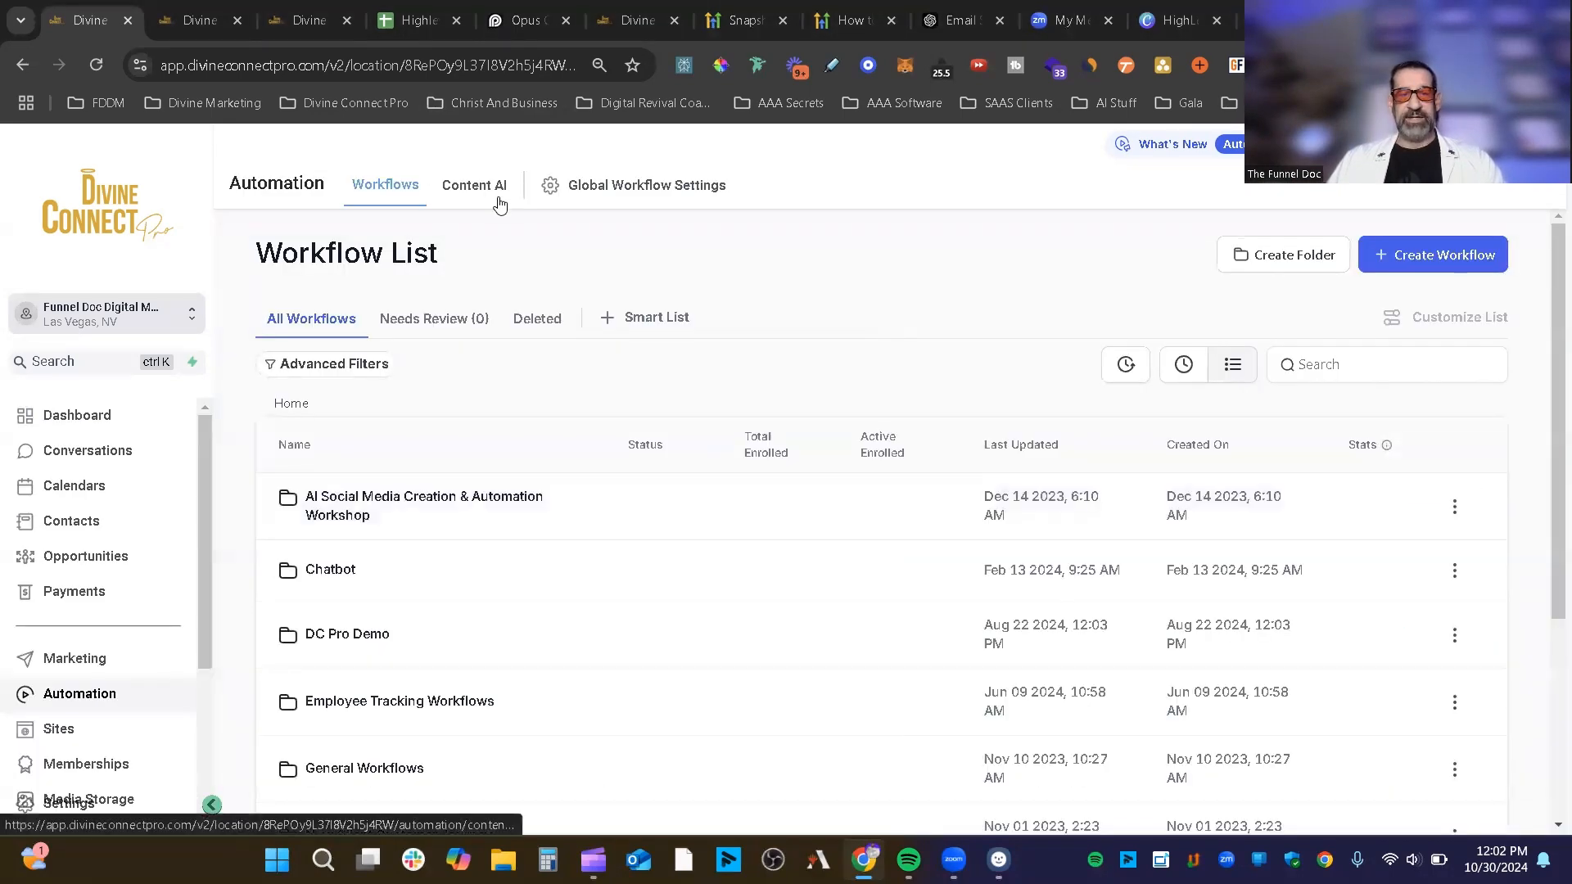
click(500, 203)
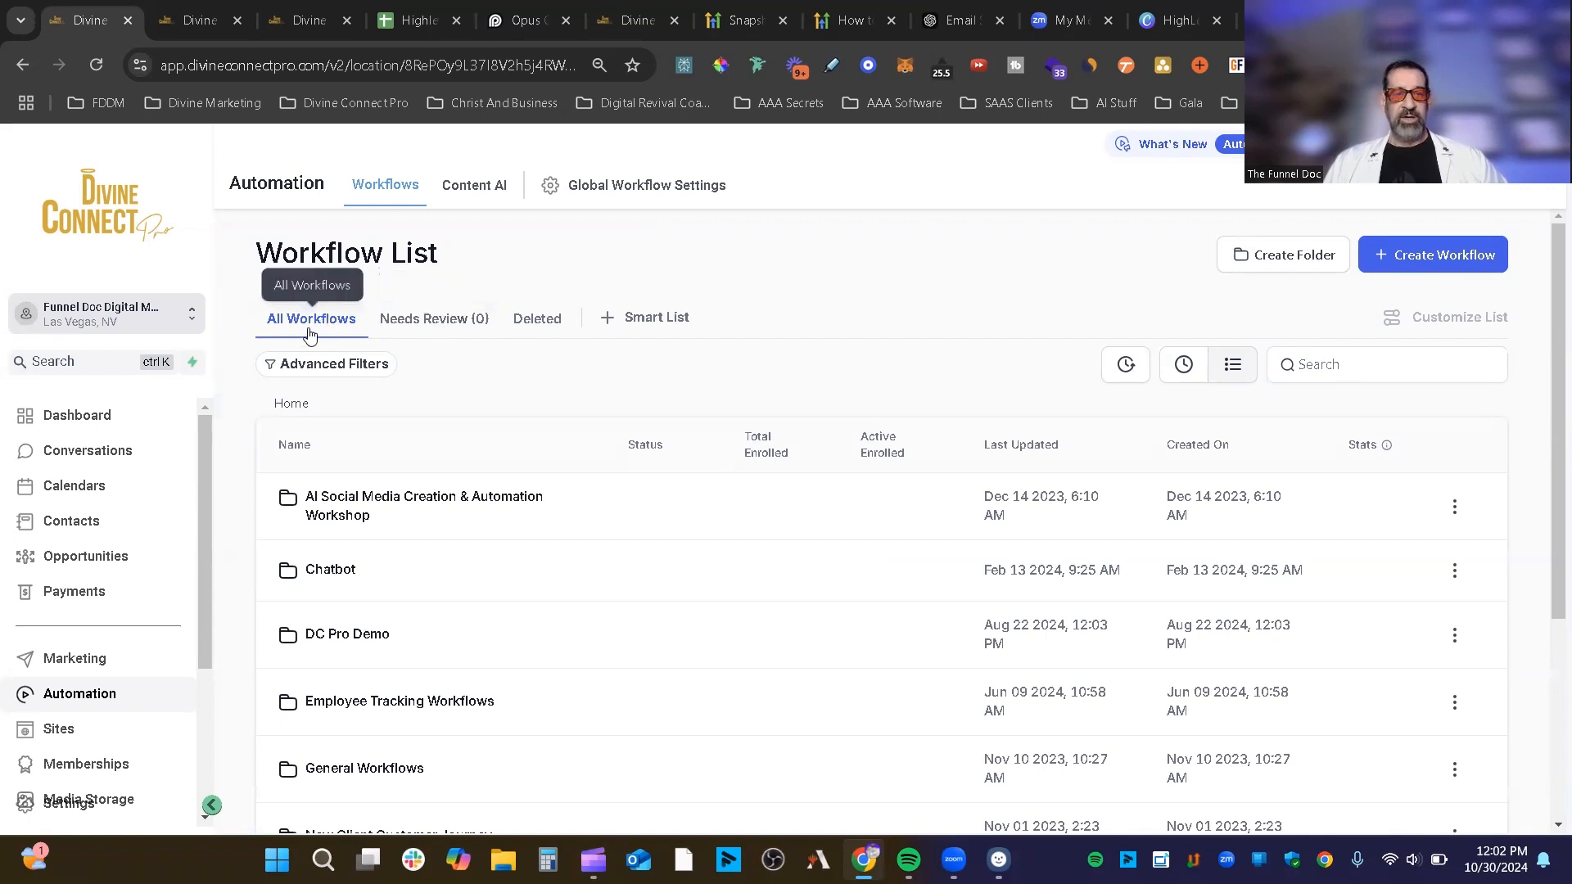
click(332, 366)
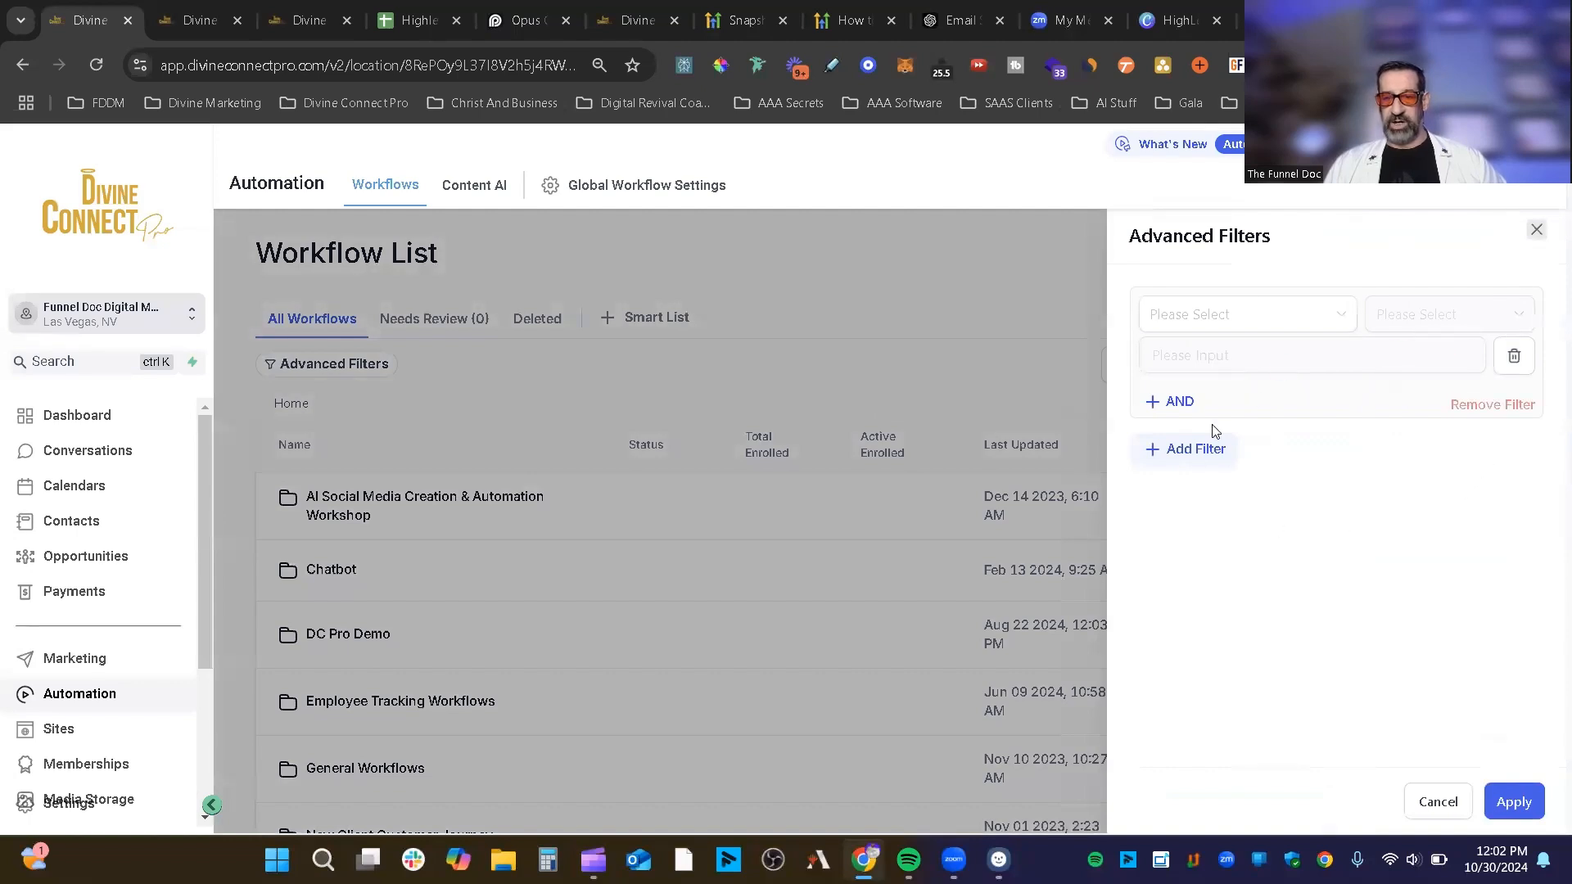
Step: Set up a filter with field Trigger Type and operator Is, leaving the value empty
click(1229, 309)
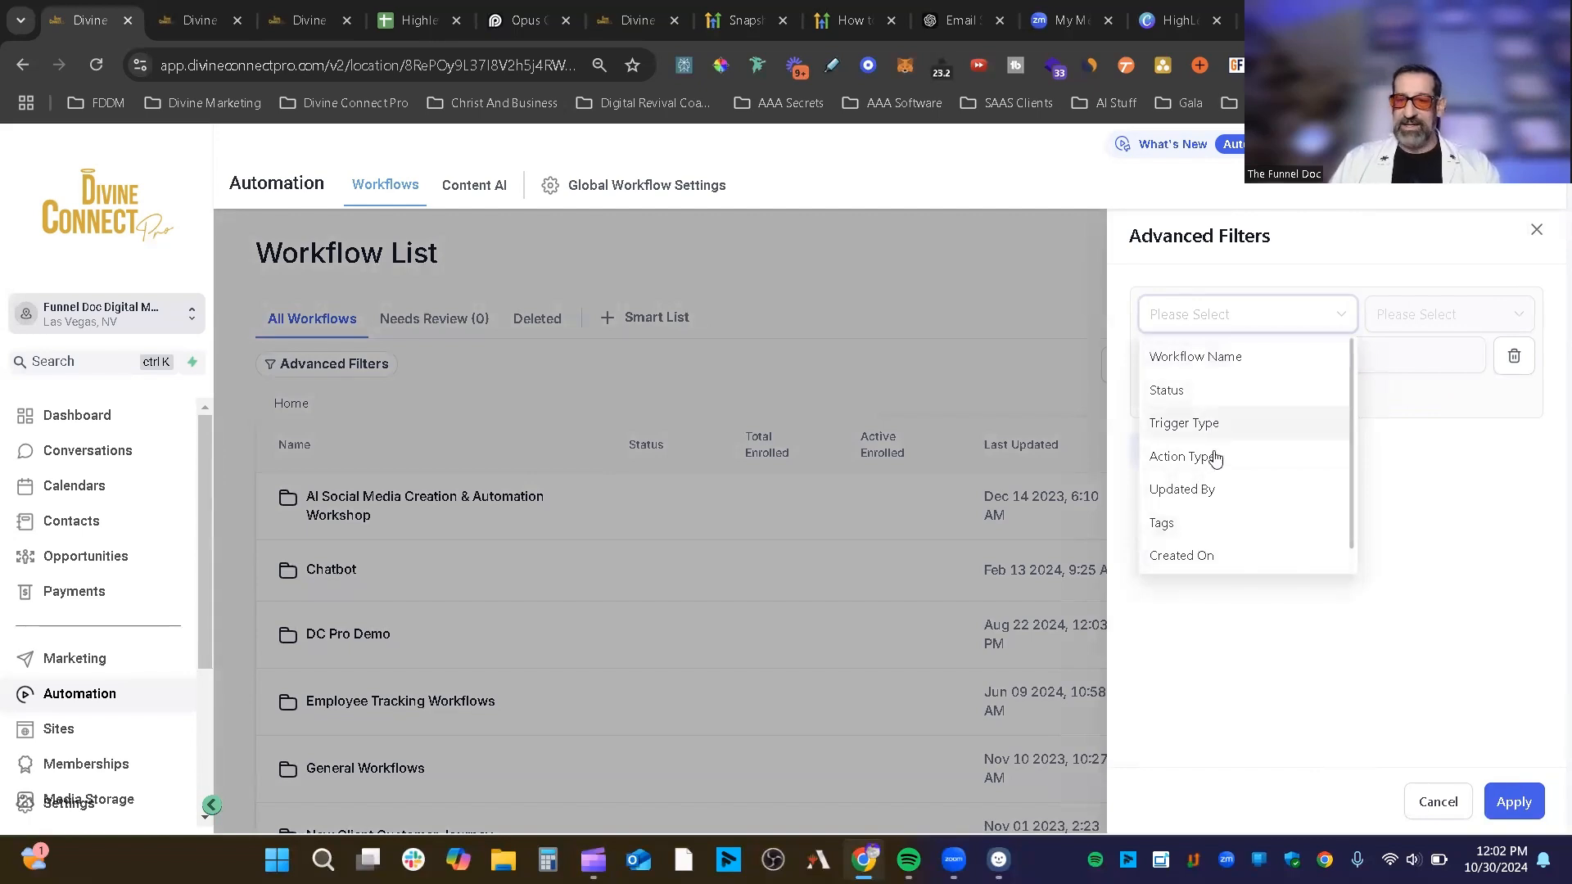
click(1428, 579)
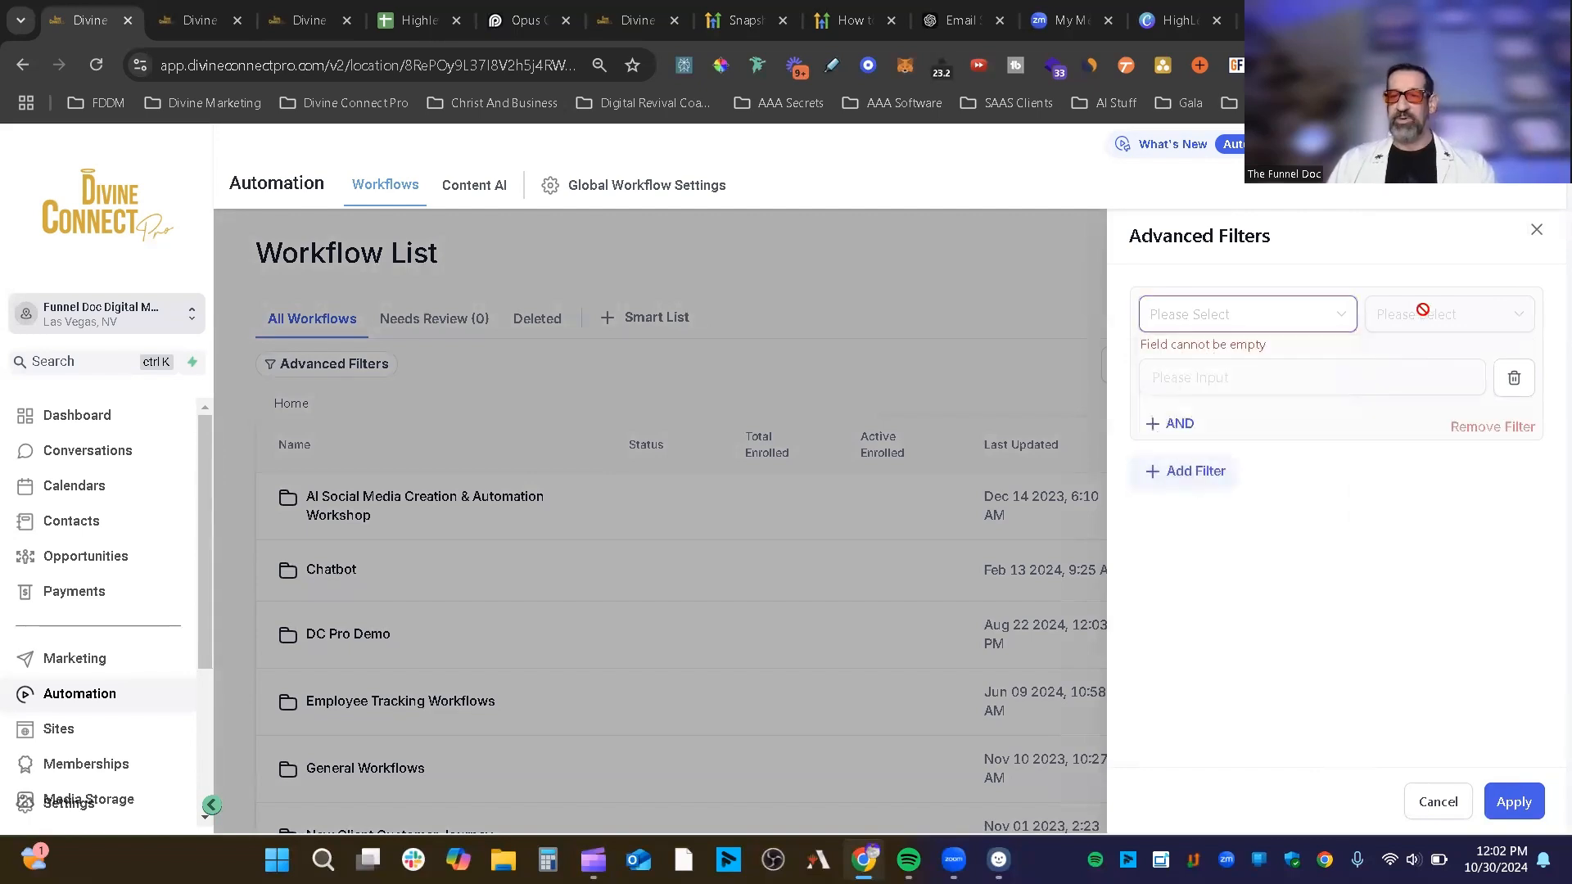
click(1257, 318)
click(1246, 418)
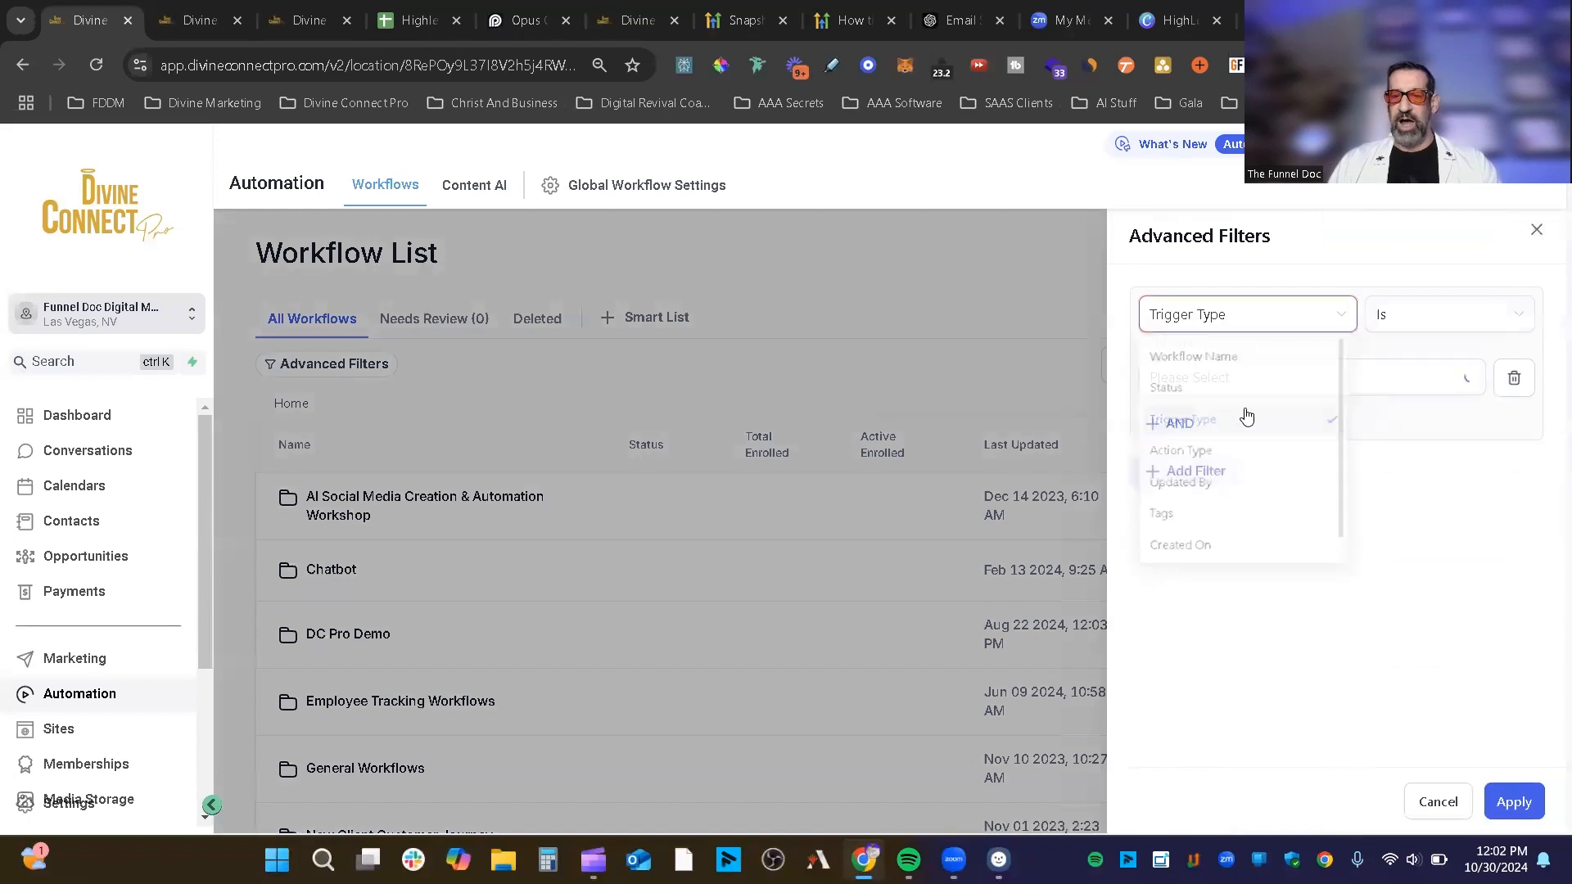
click(1419, 313)
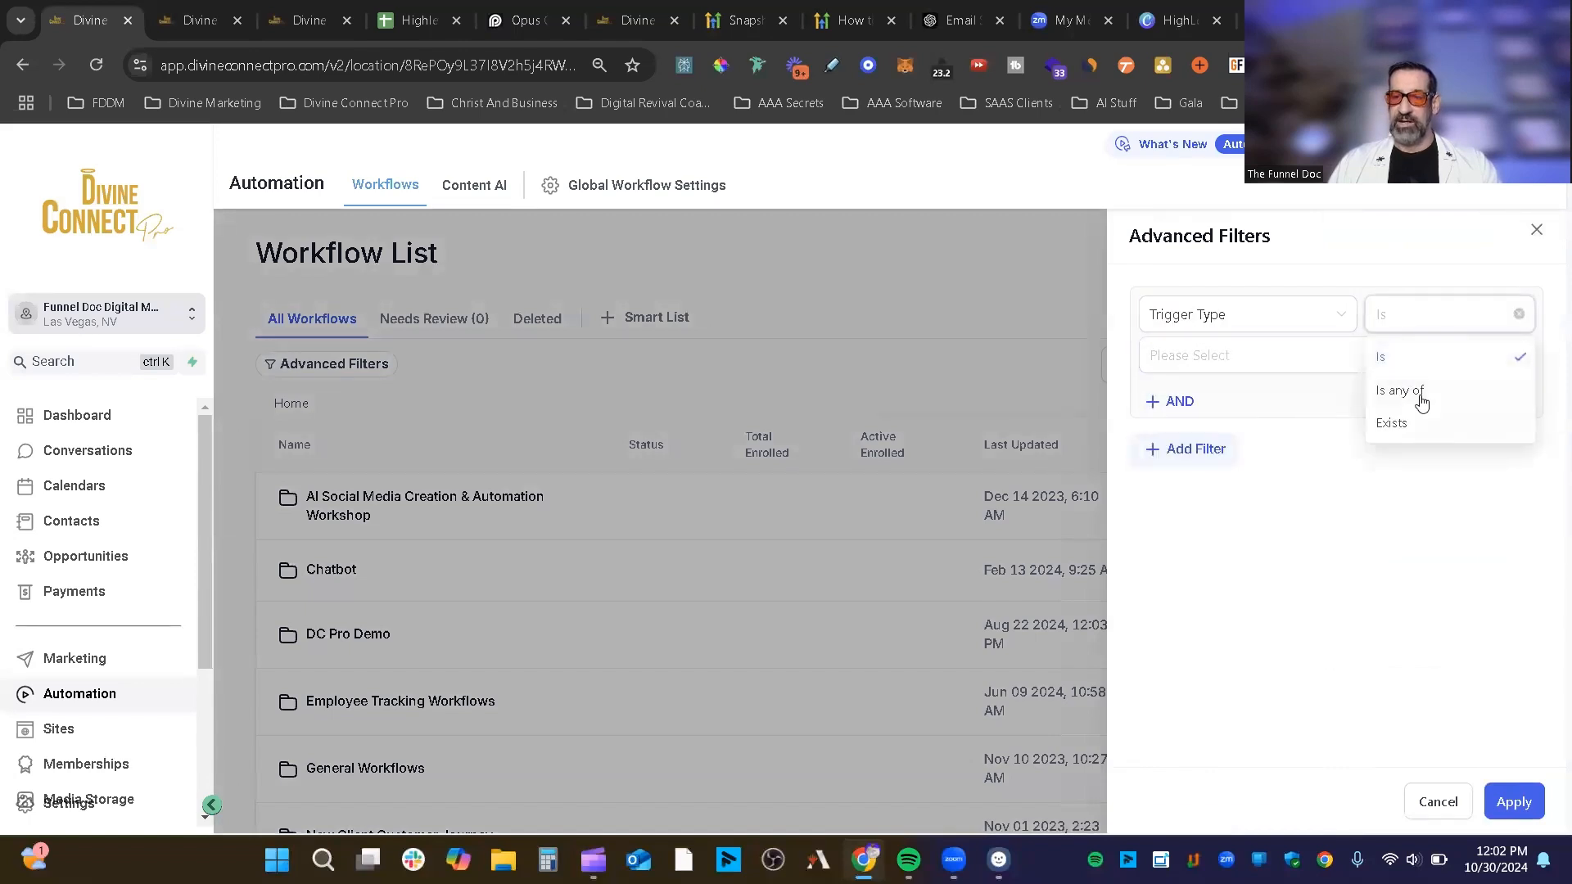
click(1275, 354)
click(1394, 684)
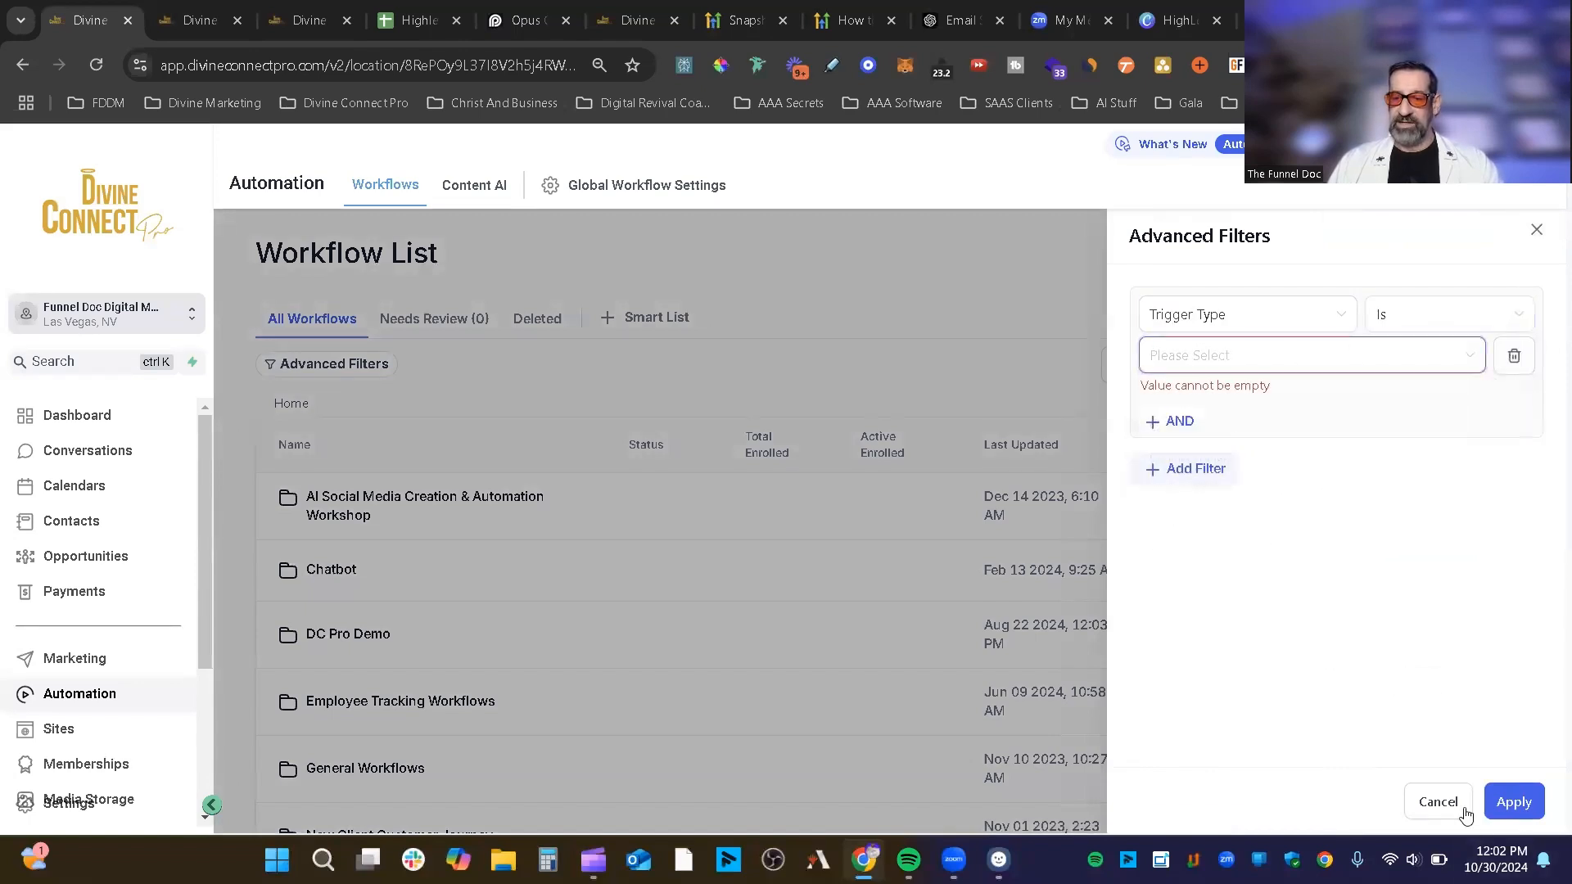
Step: Cancel the filter, then view the Needs Review and Deleted tabs
click(1464, 809)
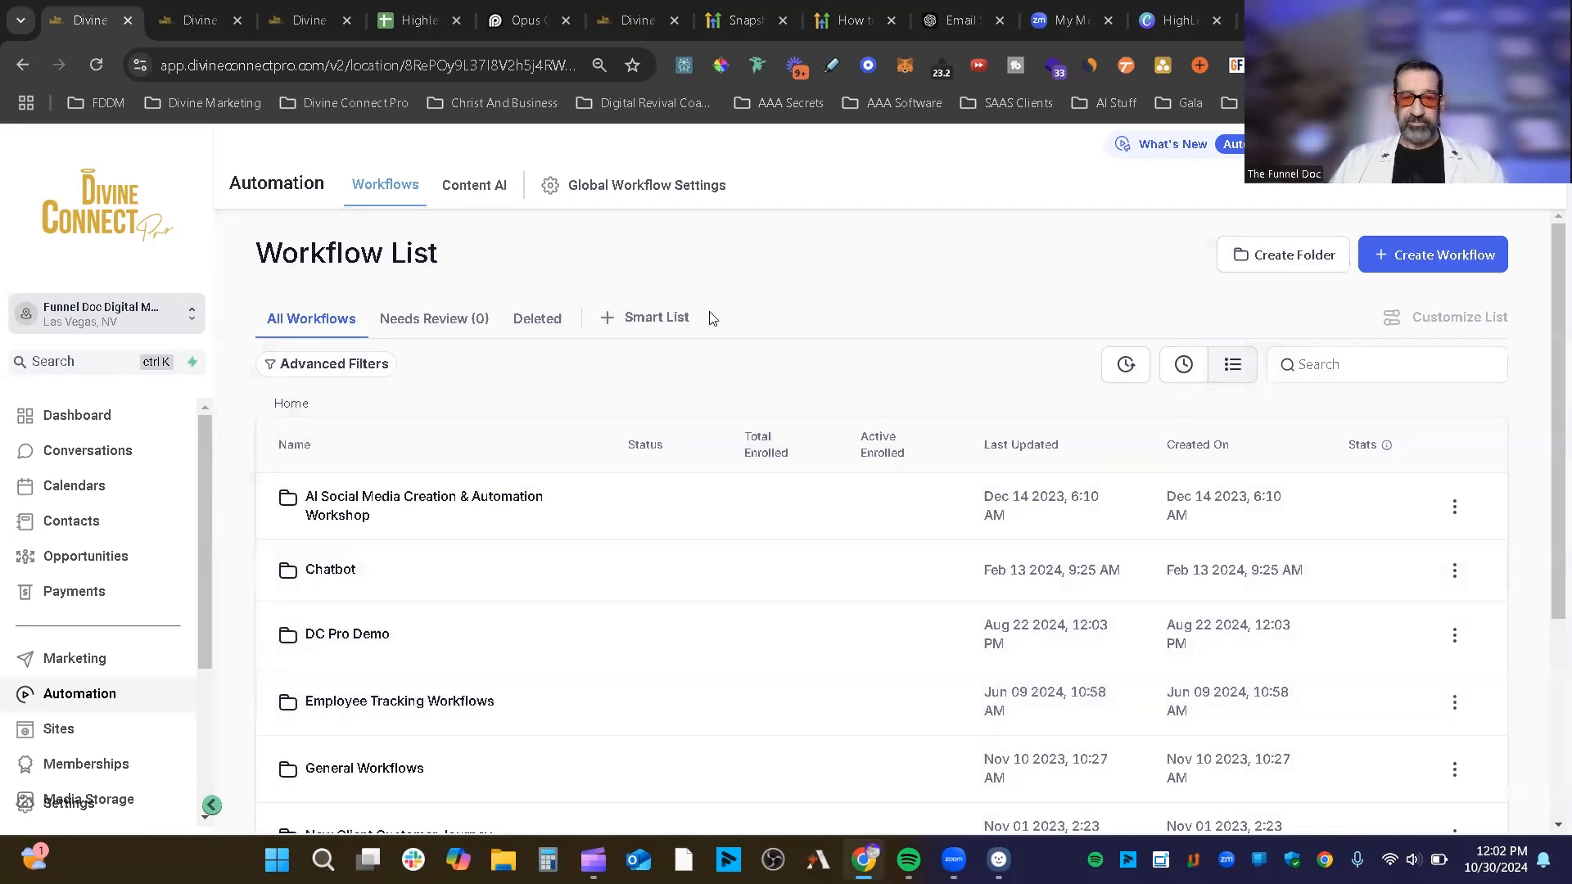
click(429, 320)
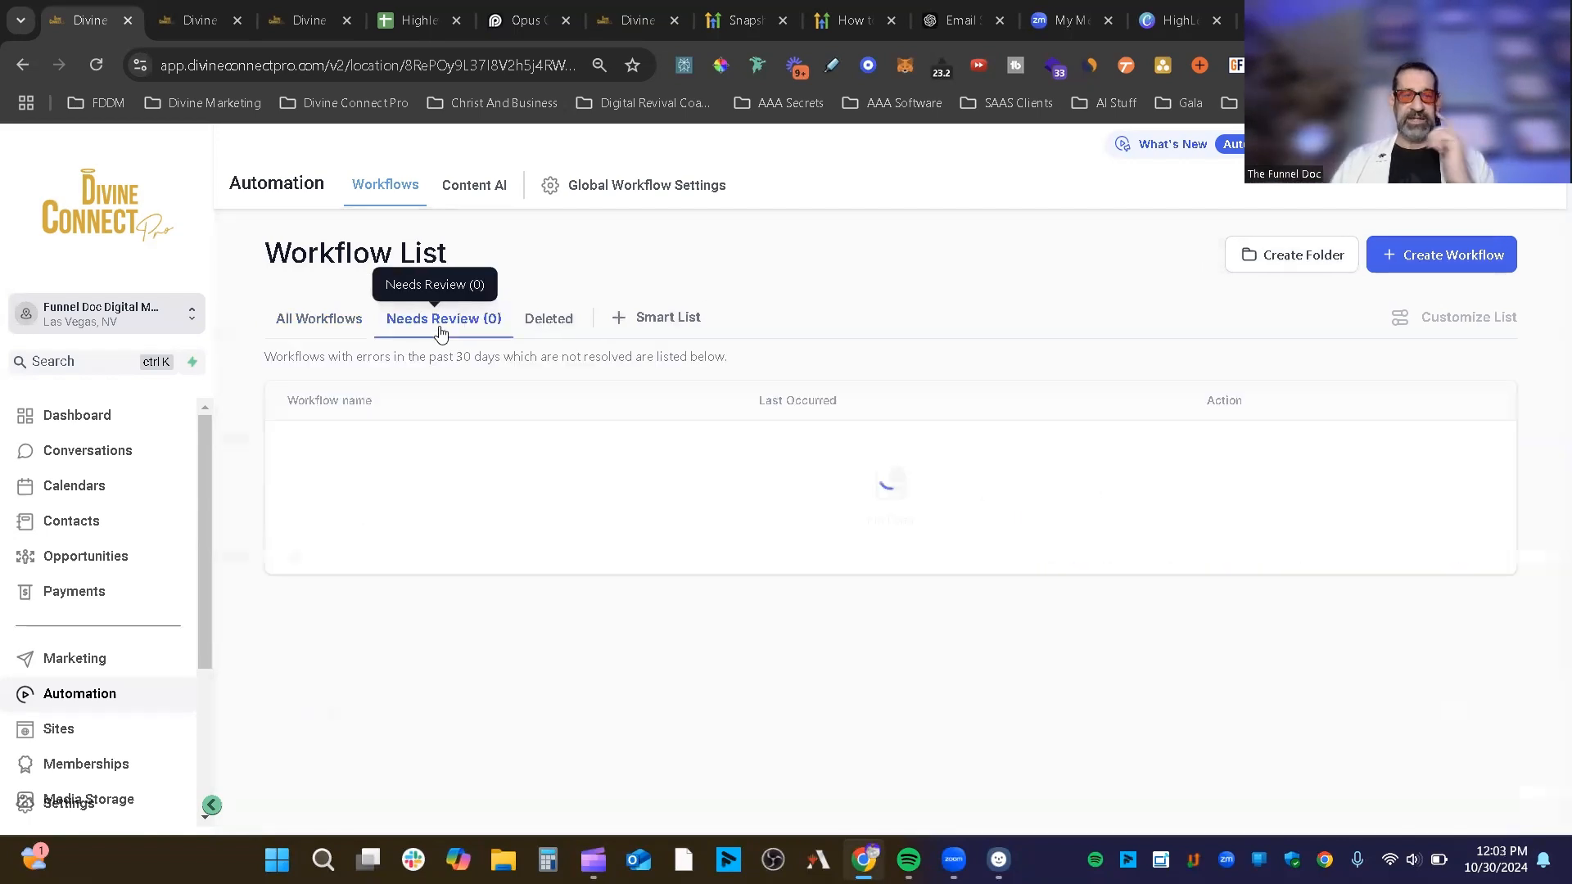
click(537, 323)
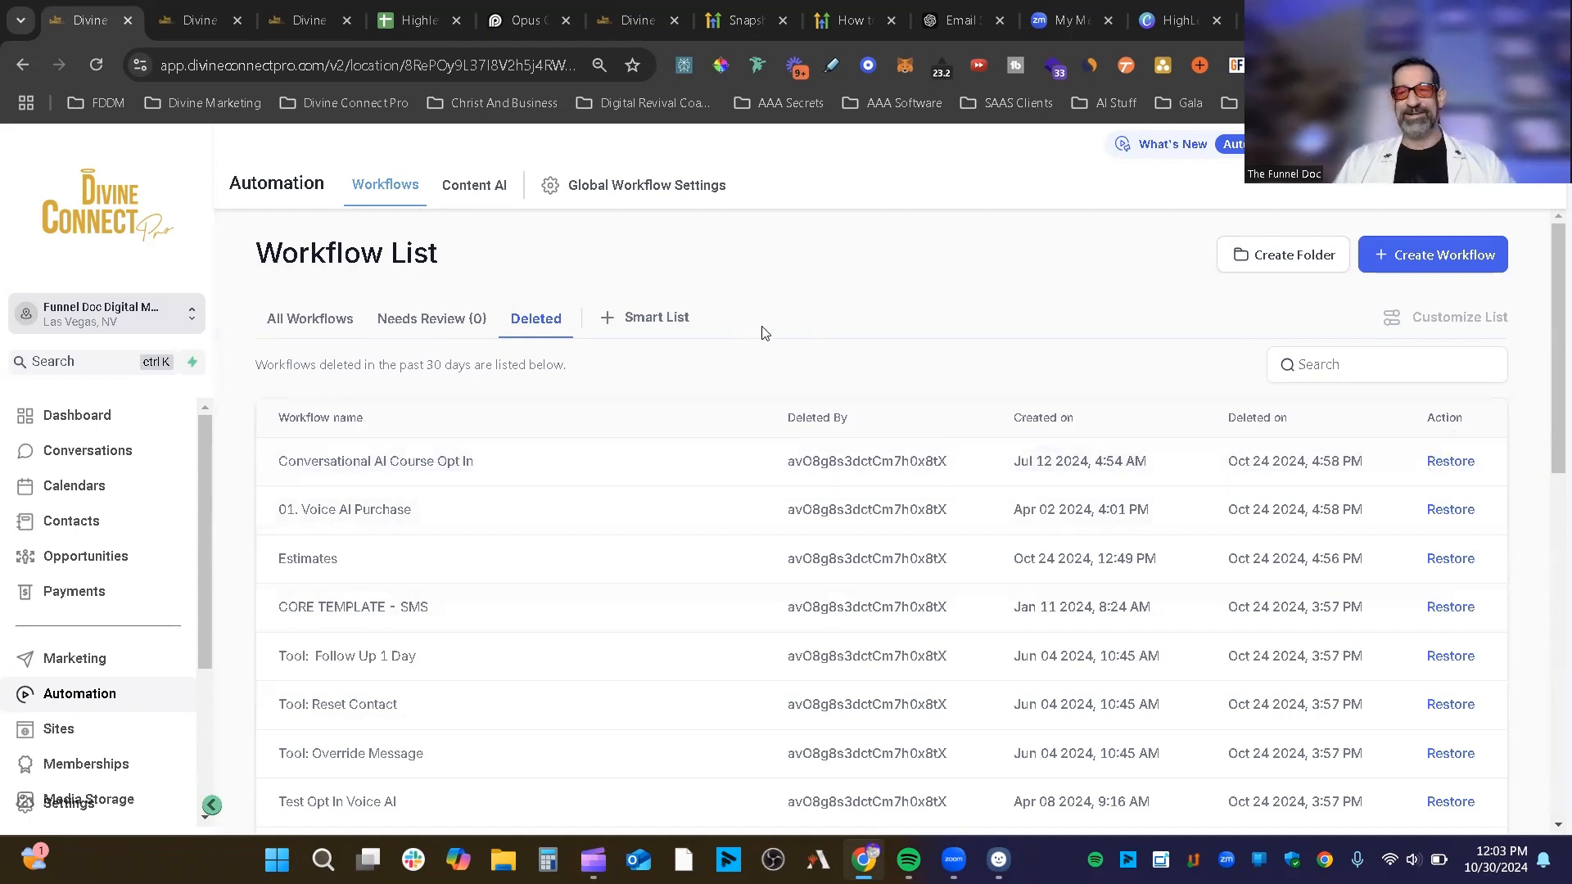
Step: Add a New Smart List tab with + Smart List, opening its Customize List panel
click(678, 317)
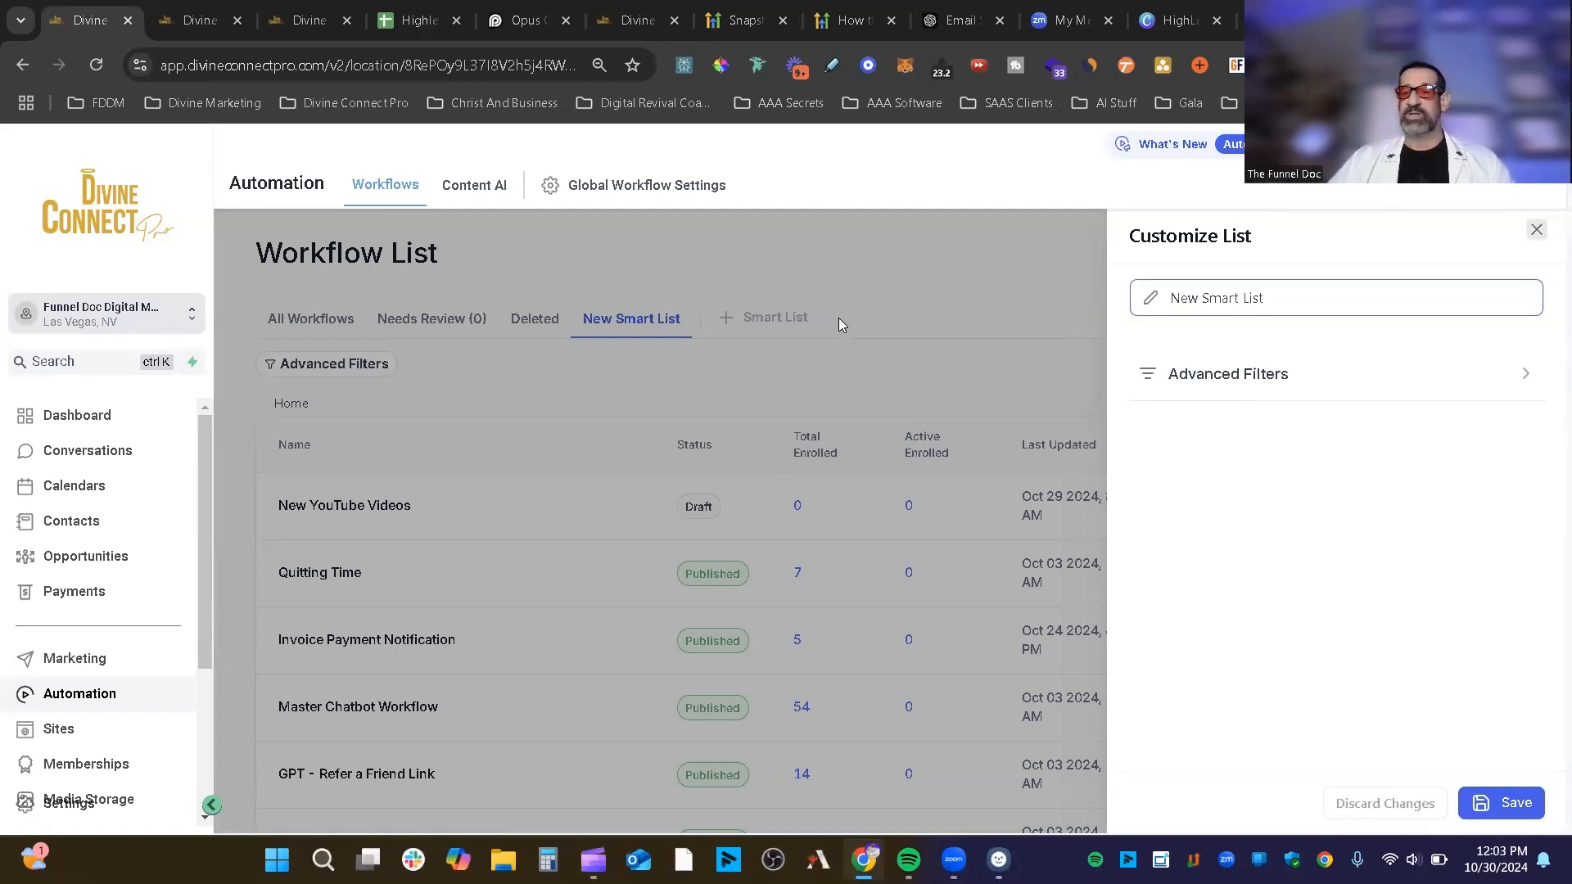
Step: Filter the smart list by Action Type Is Send Email, then close the Advanced Filters panel
click(1314, 373)
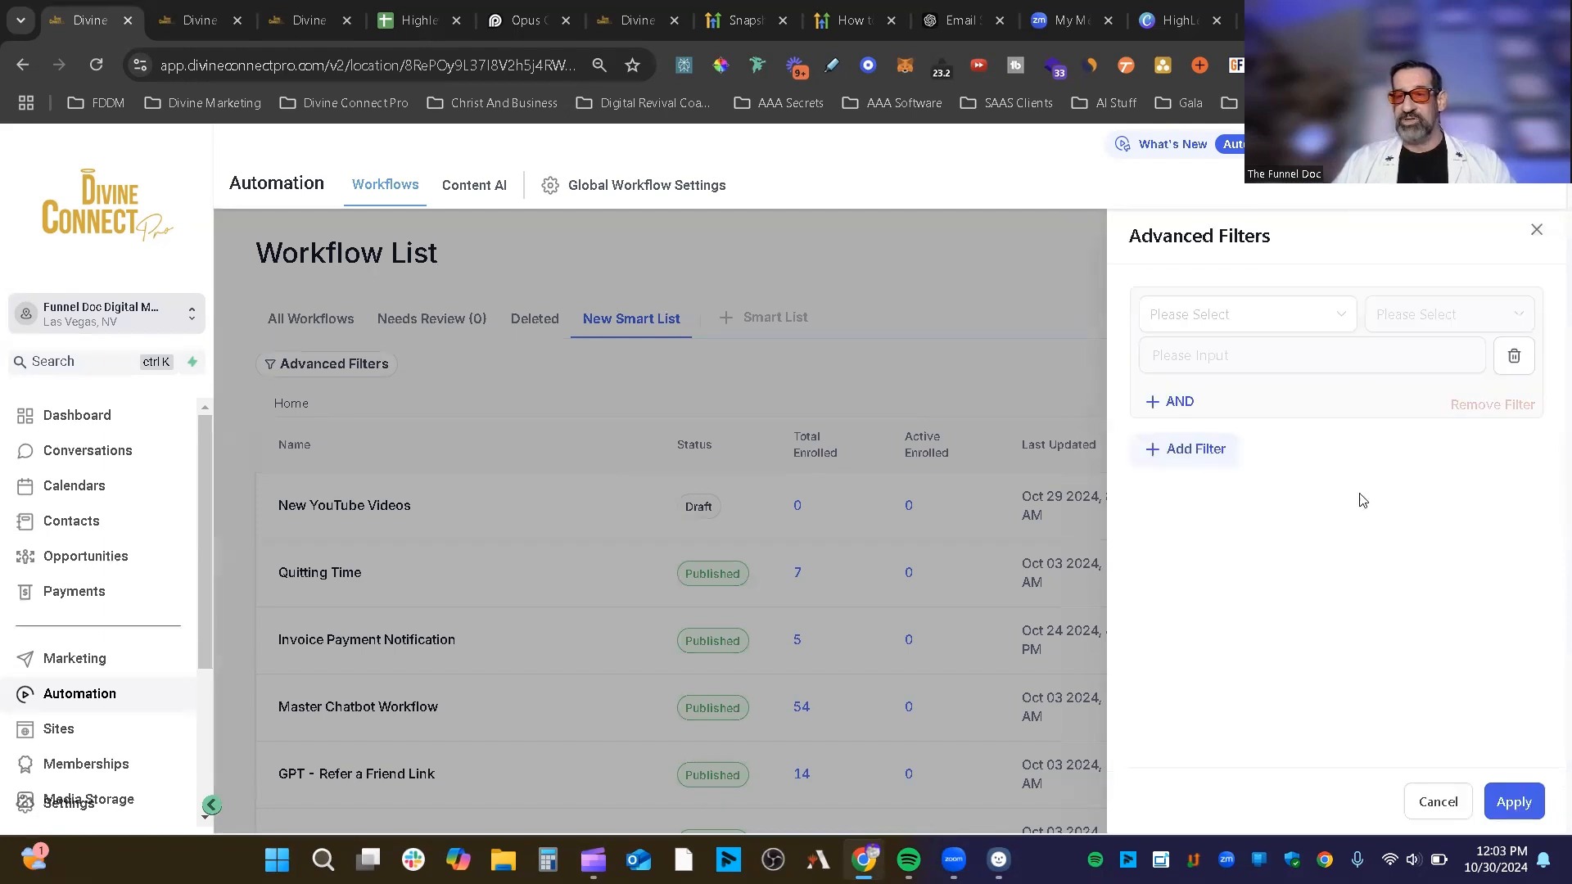
click(1234, 329)
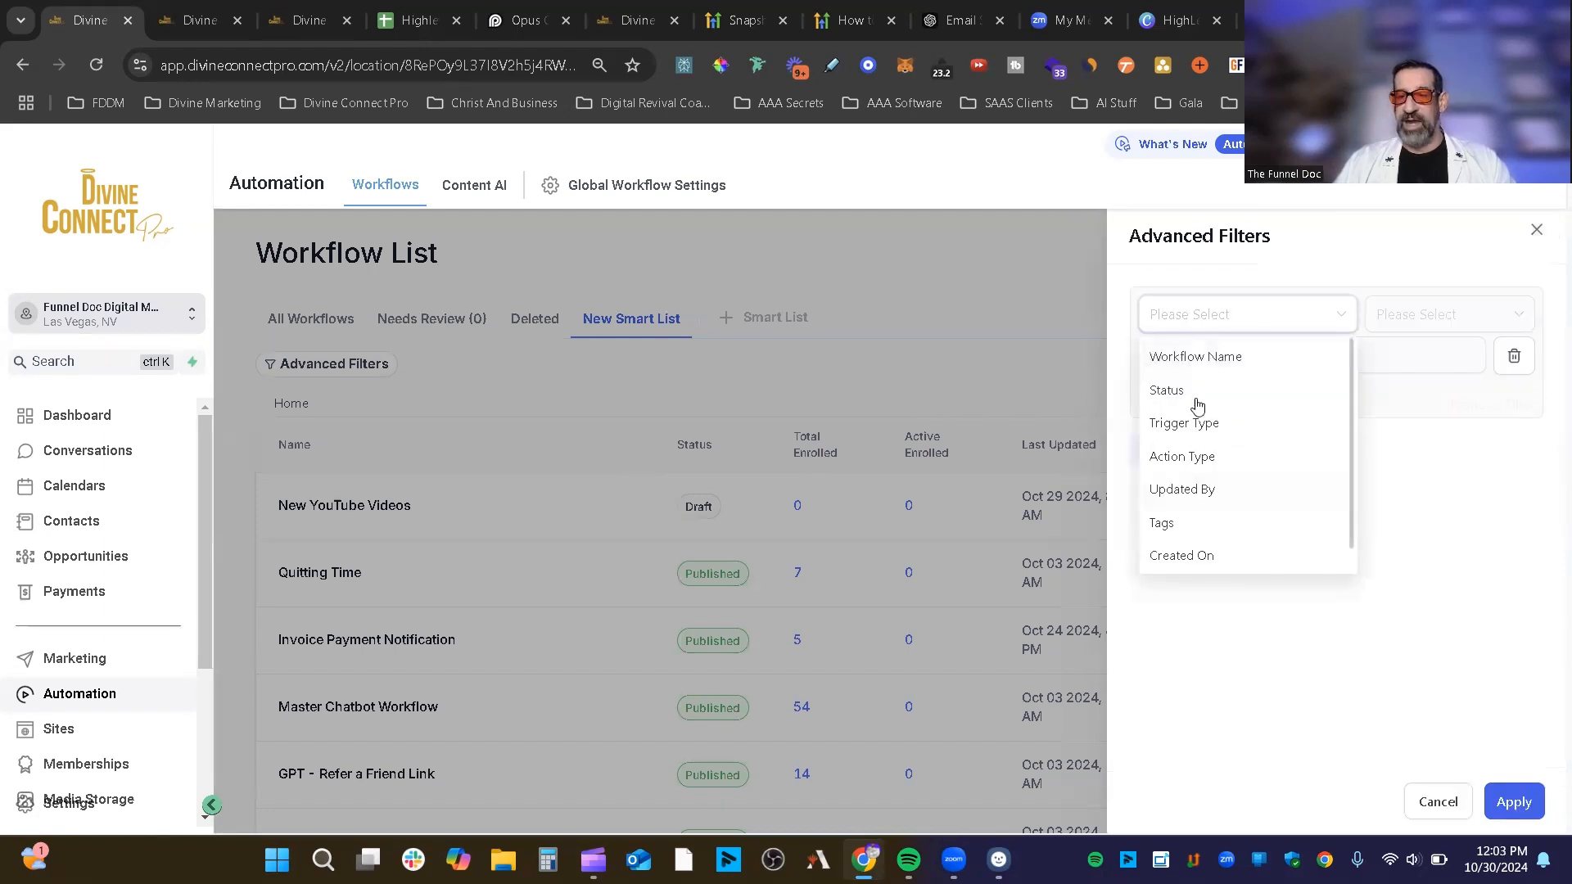
click(1225, 460)
click(1414, 321)
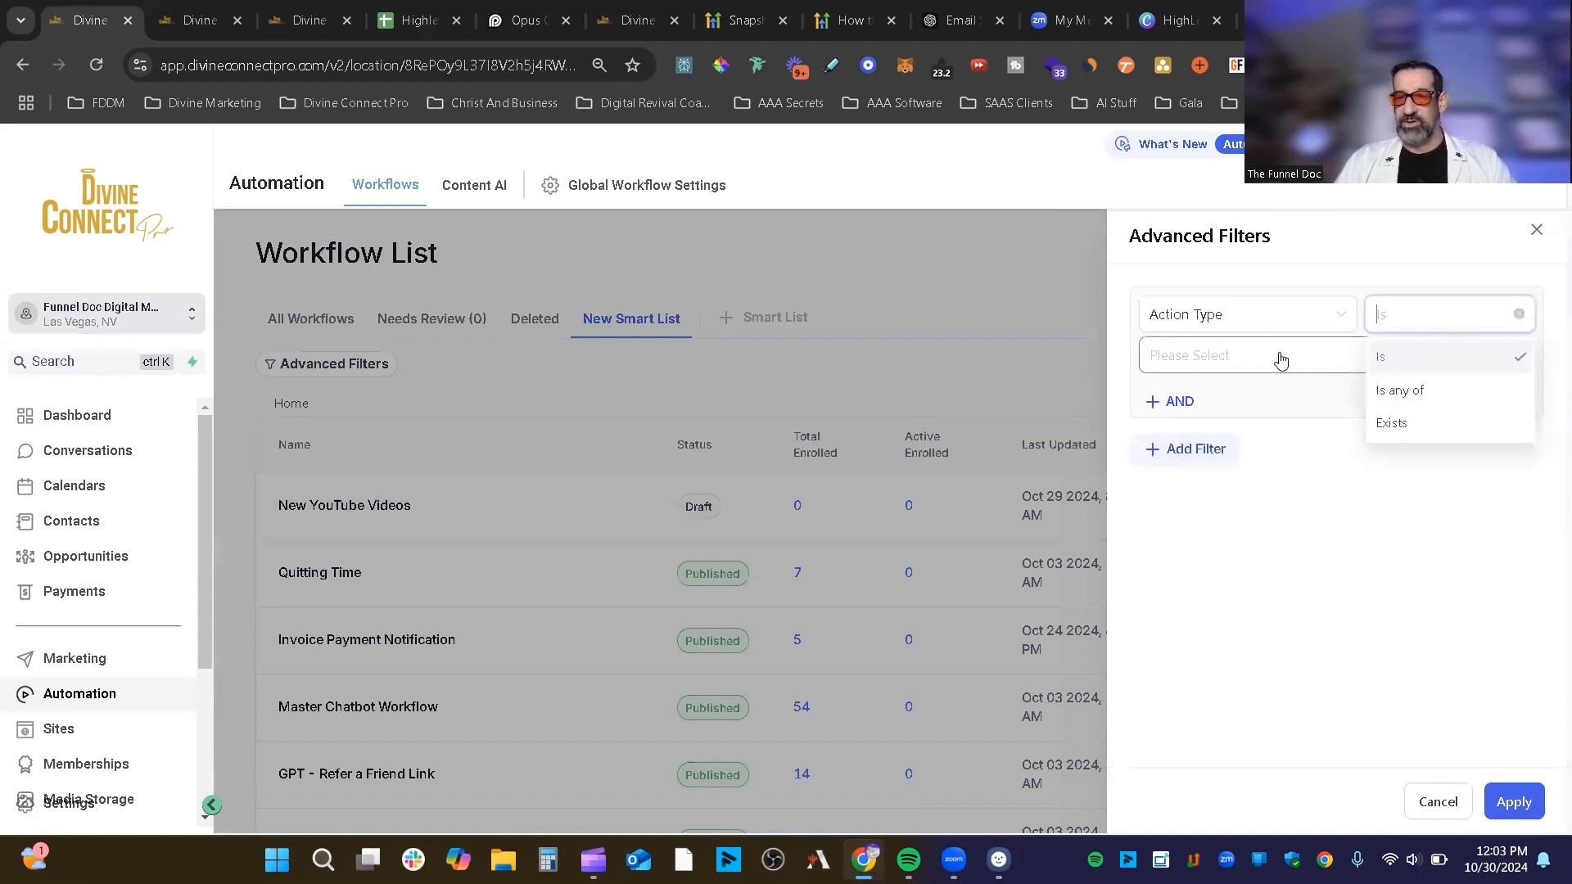
click(1281, 361)
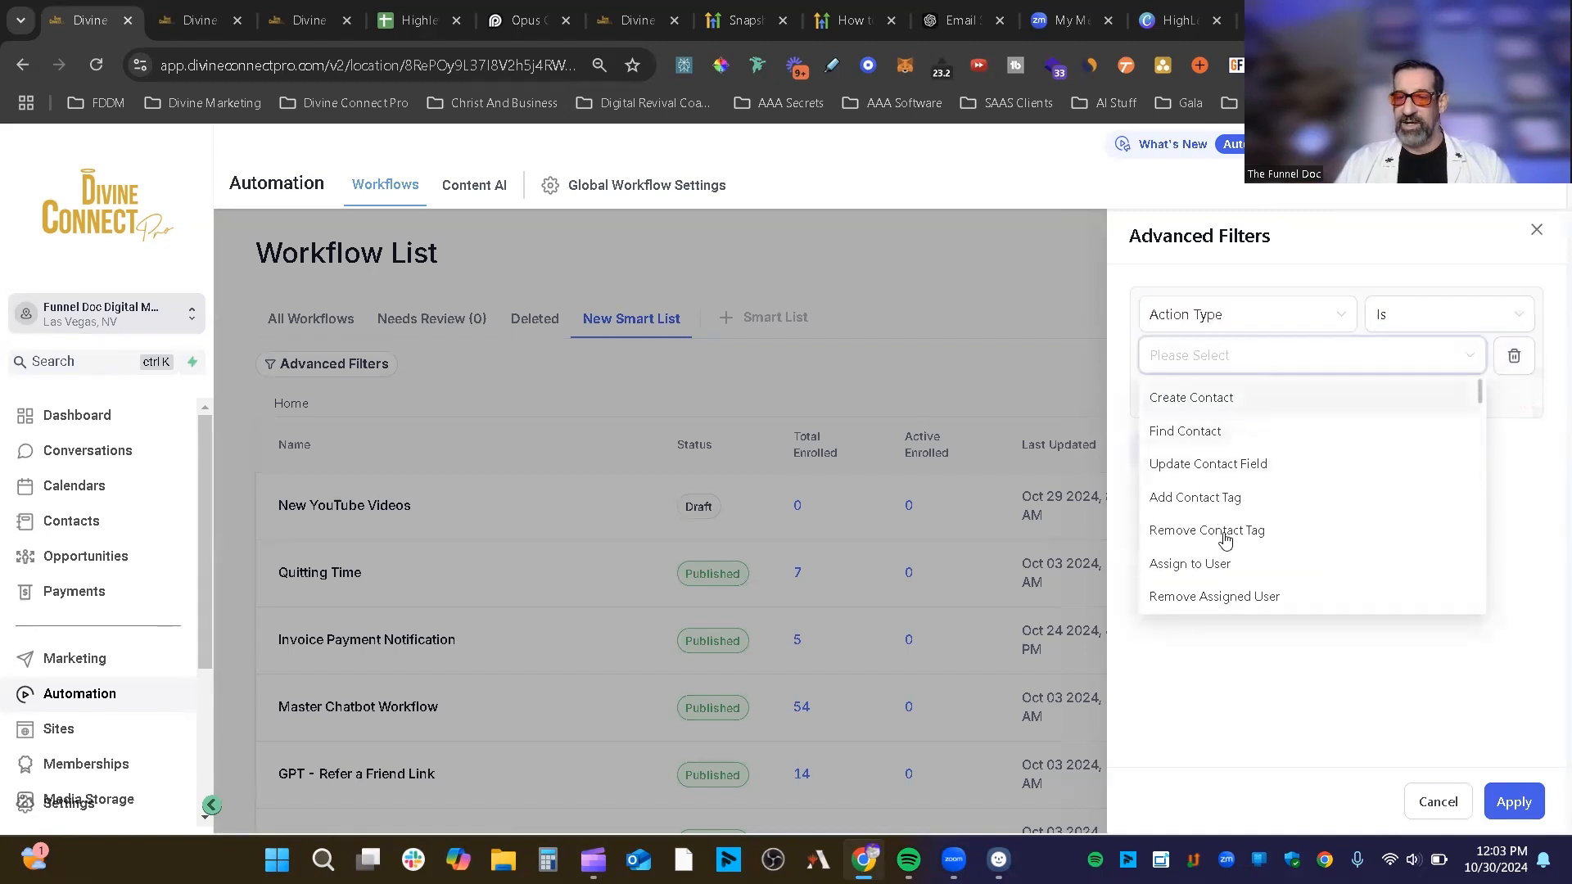
scroll(1225, 540, down, 3)
click(1228, 595)
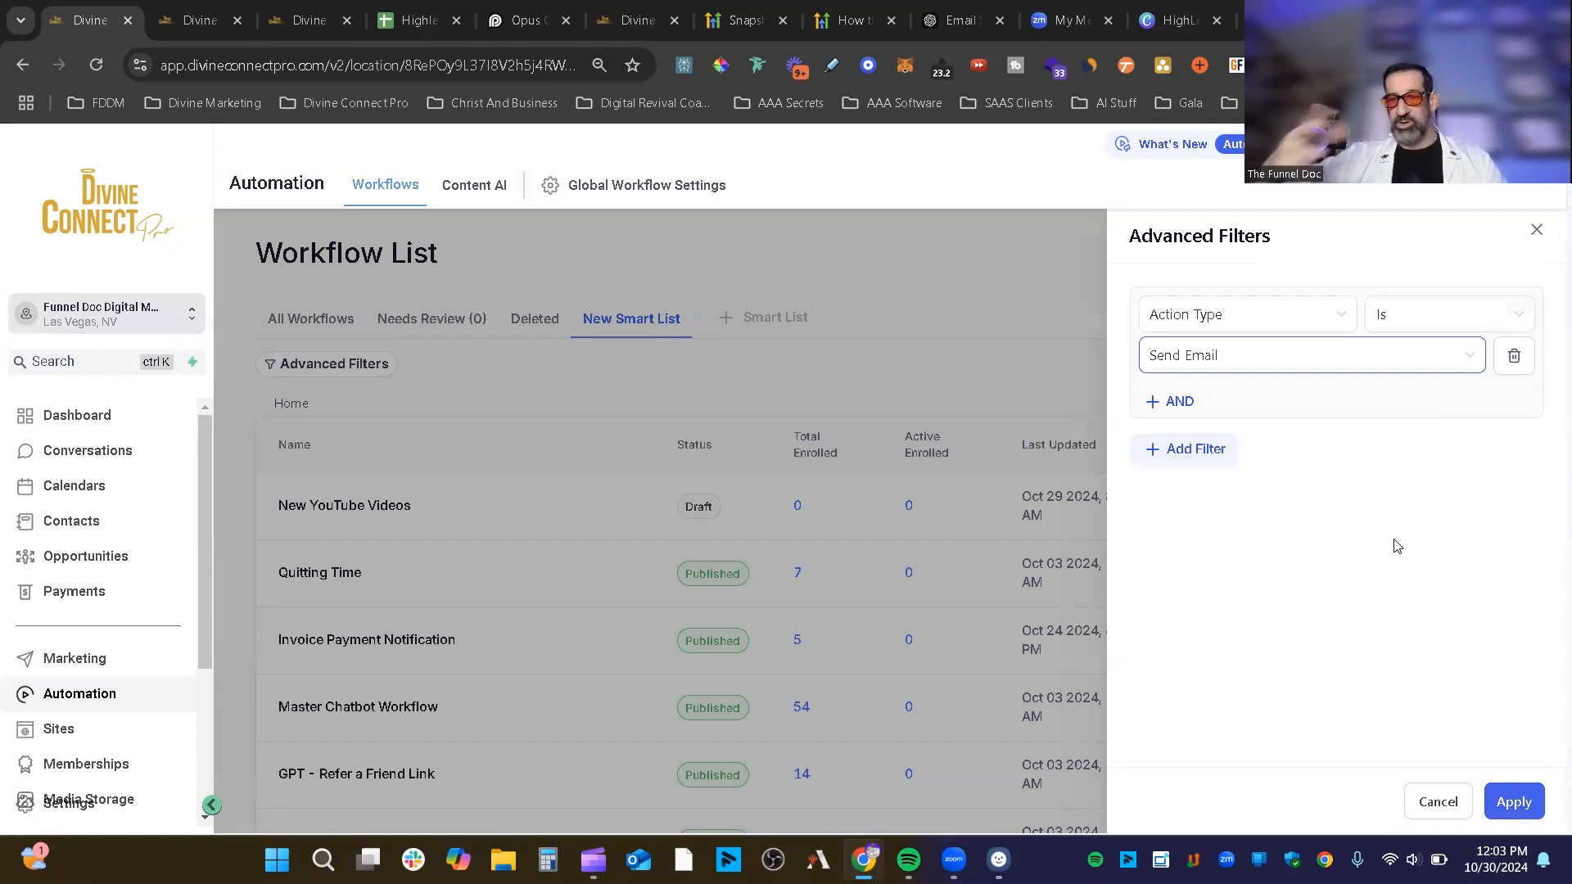
click(1536, 230)
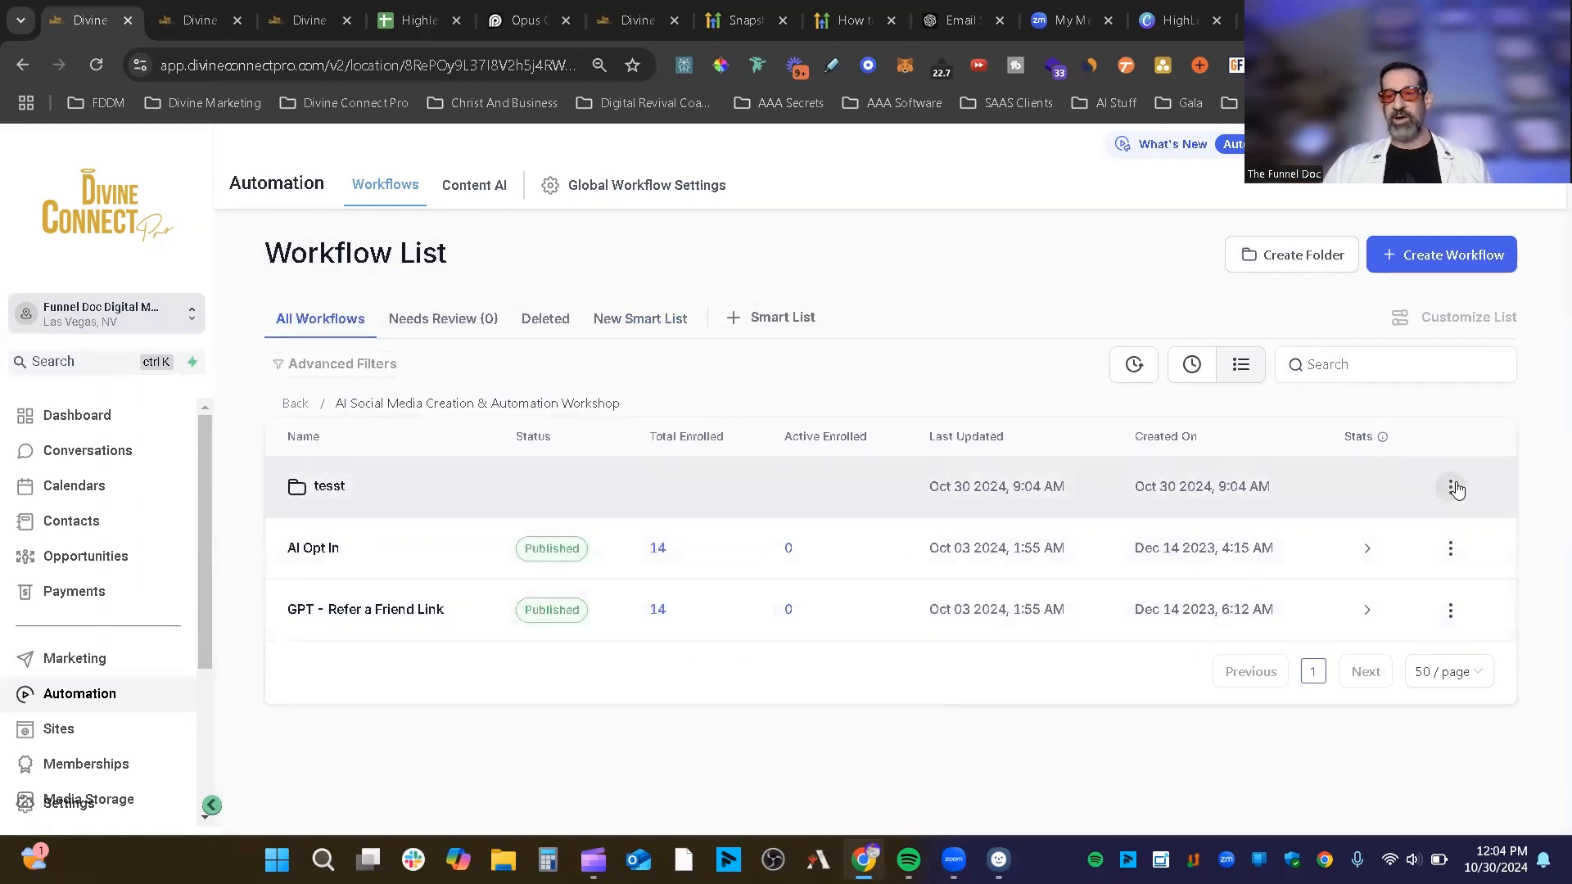
Step: Delete the tesst folder
click(1451, 486)
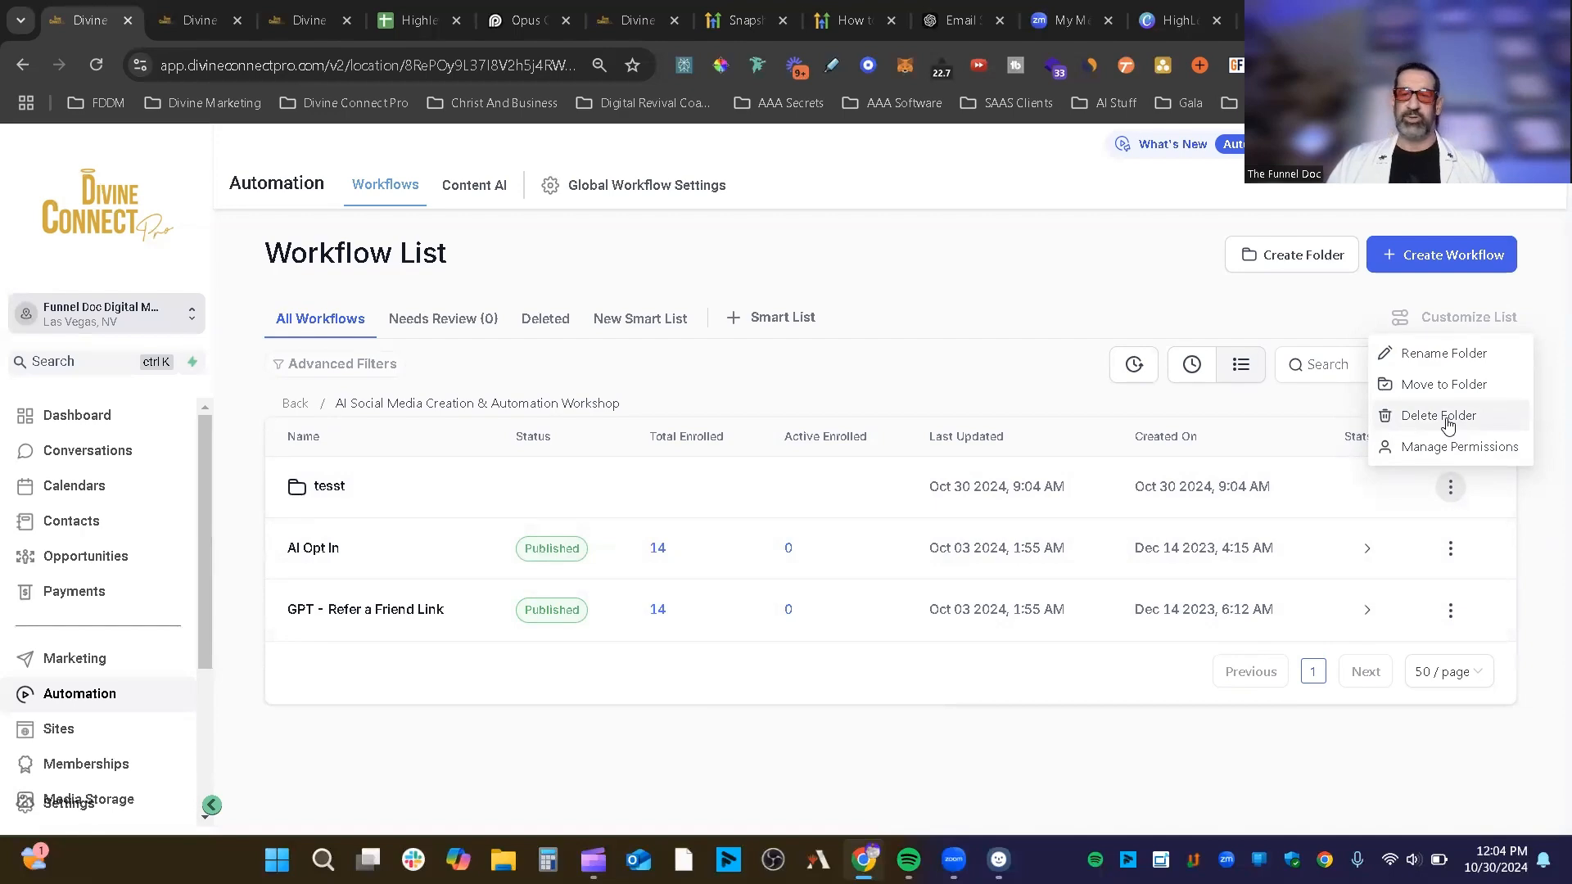
click(1447, 417)
click(1085, 584)
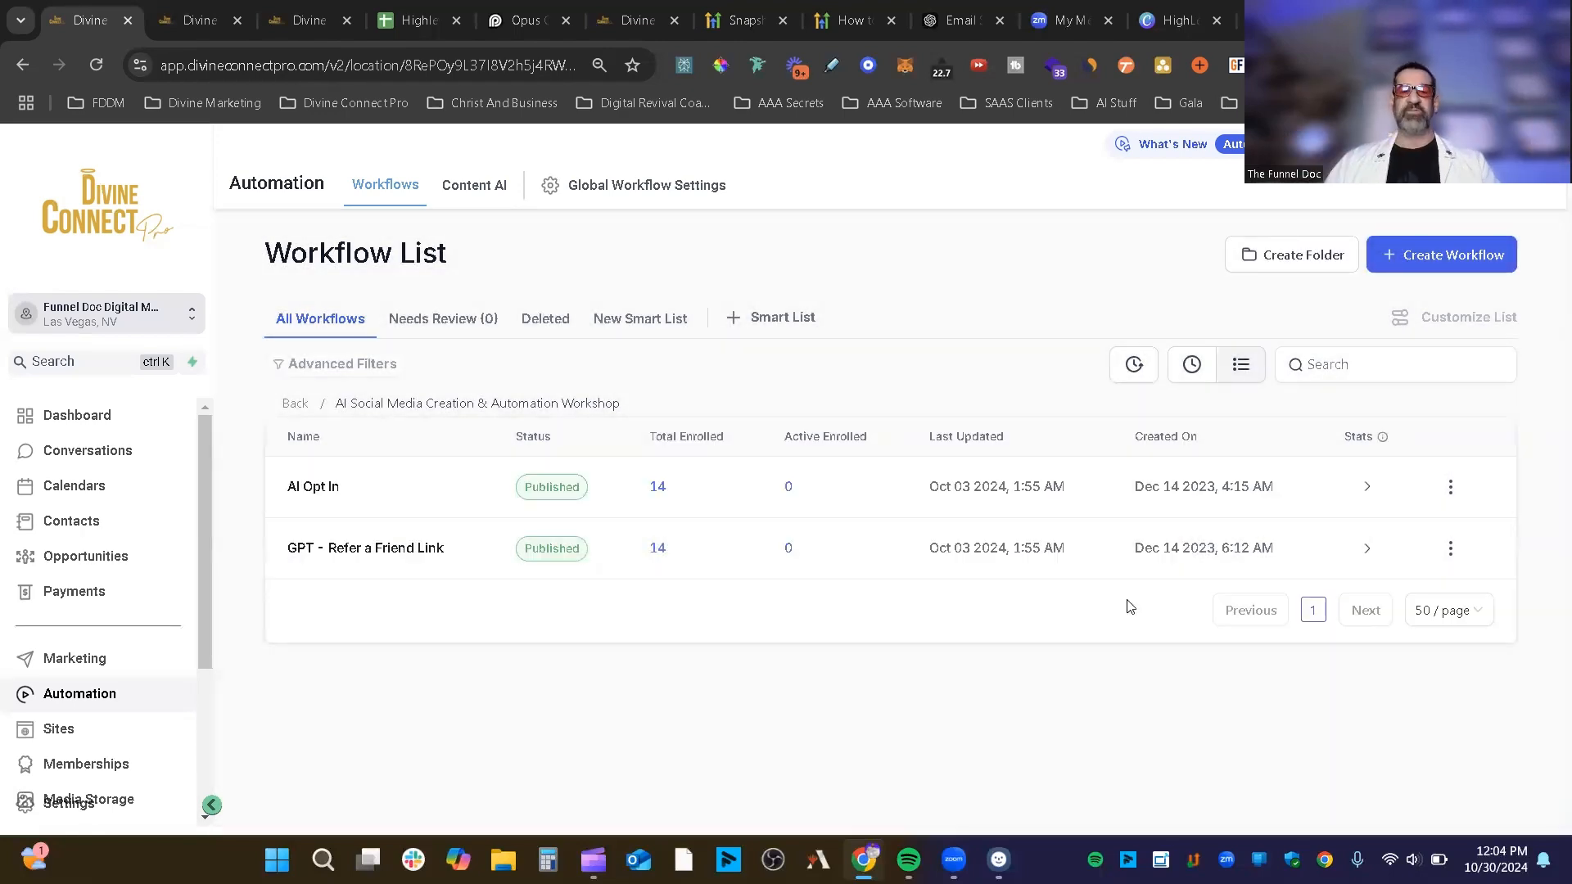
Step: Go back to the full workflow list and delete the tee folder
click(293, 403)
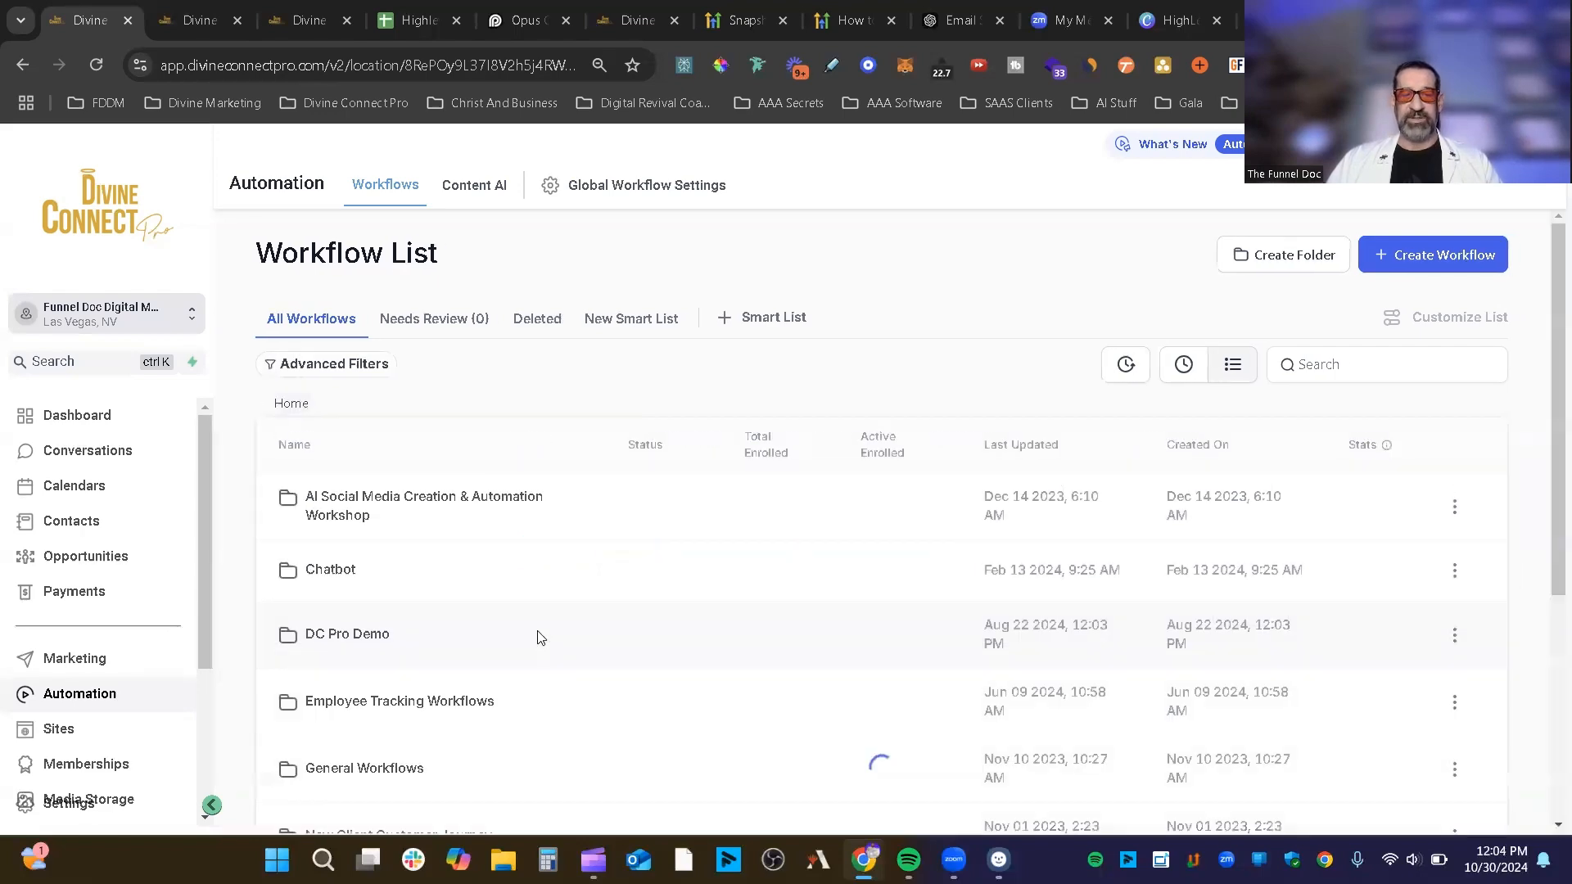
scroll(533, 632, down, 4)
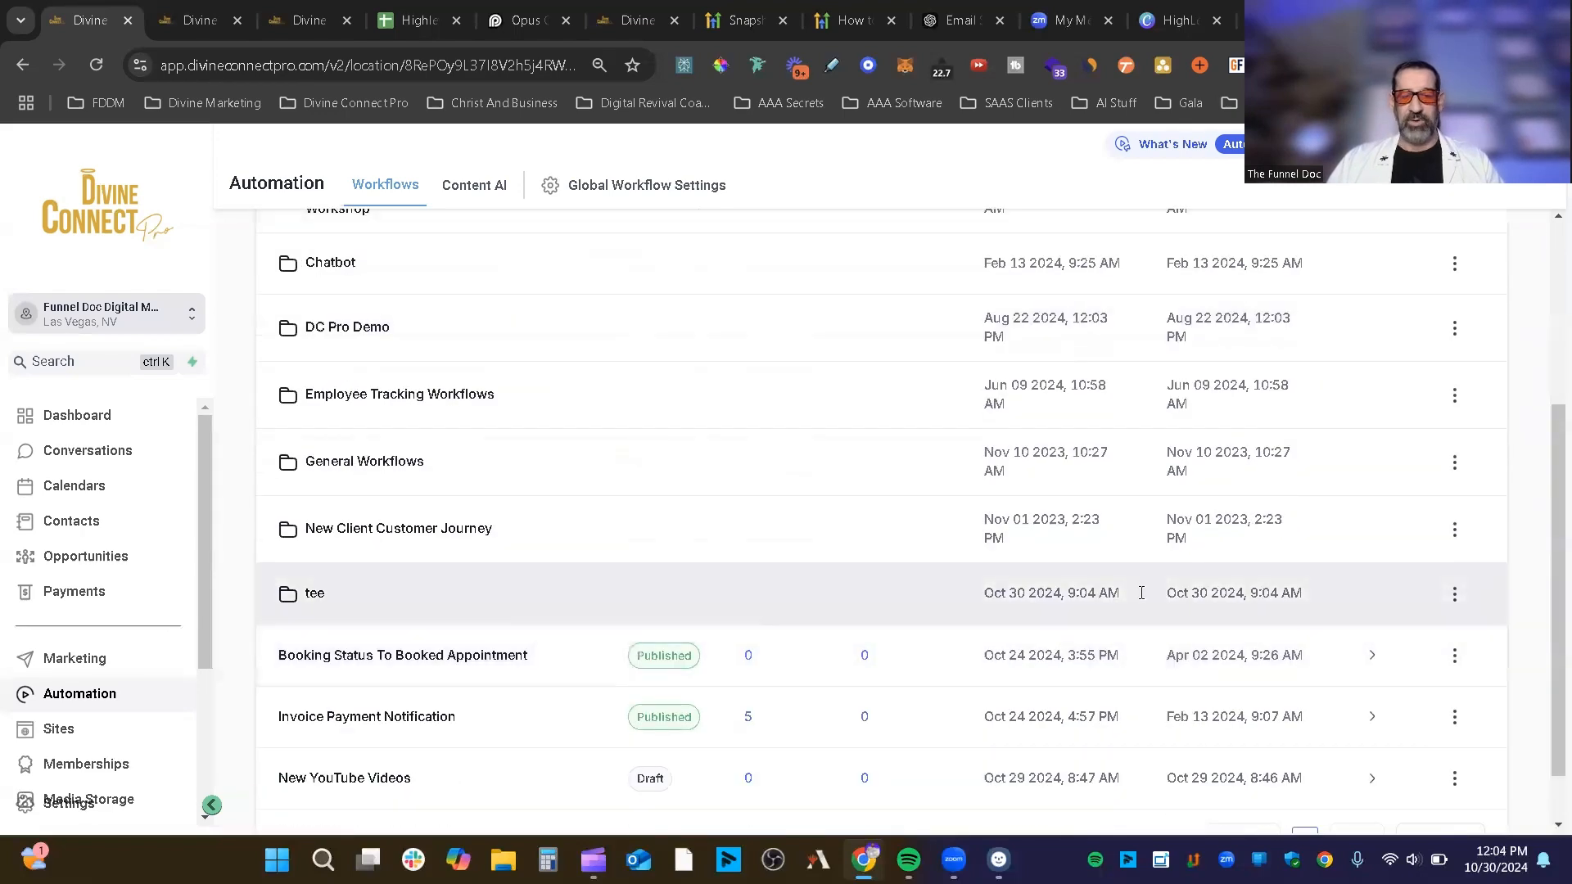
click(1454, 598)
click(1441, 524)
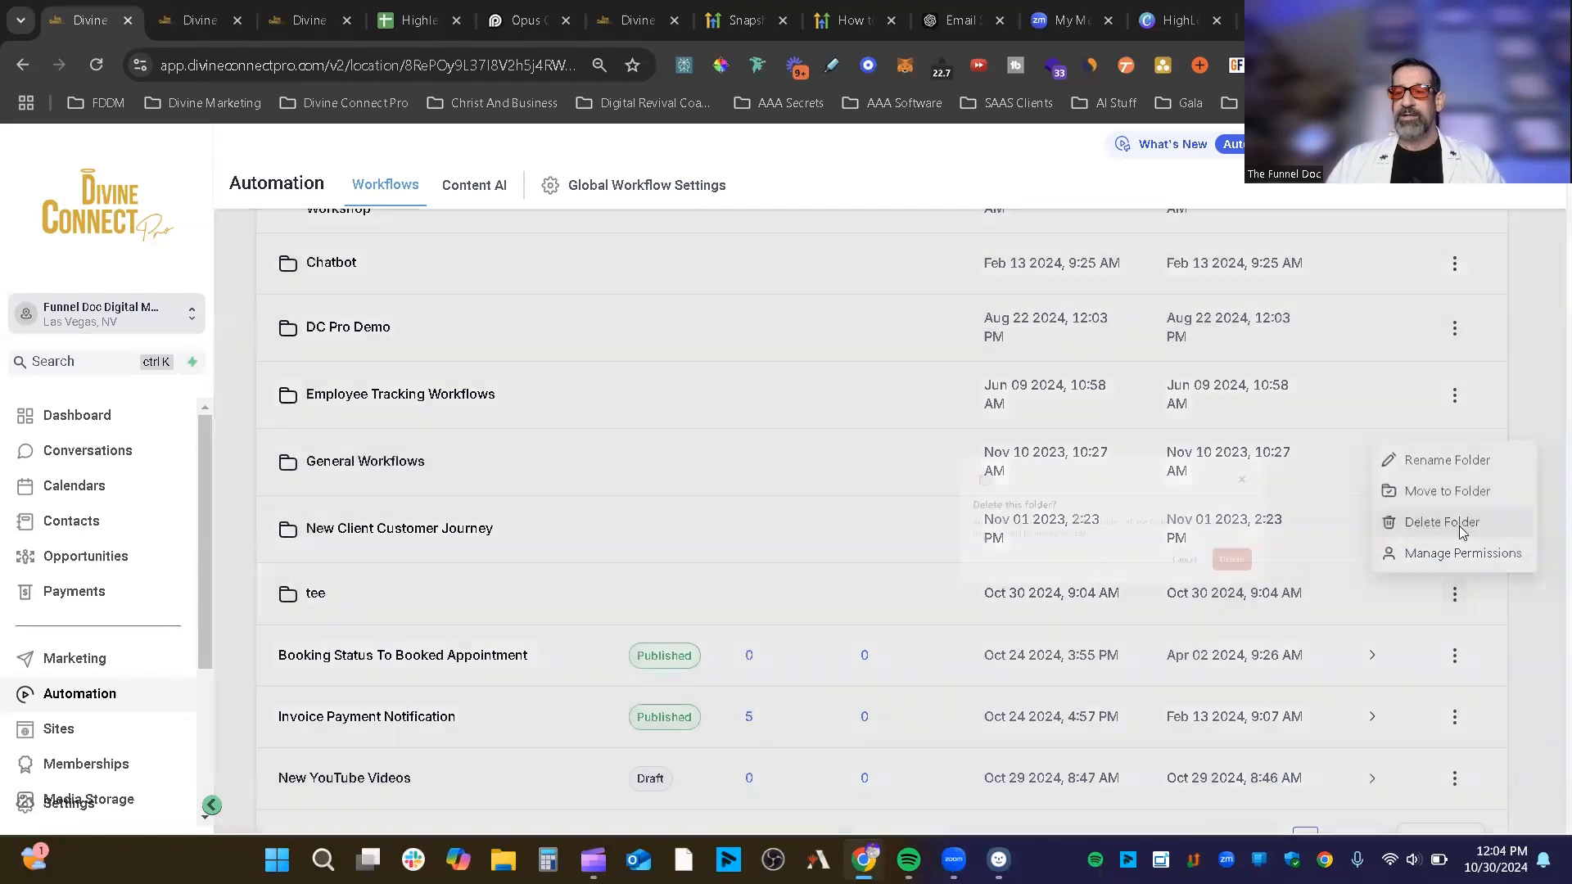
click(1086, 585)
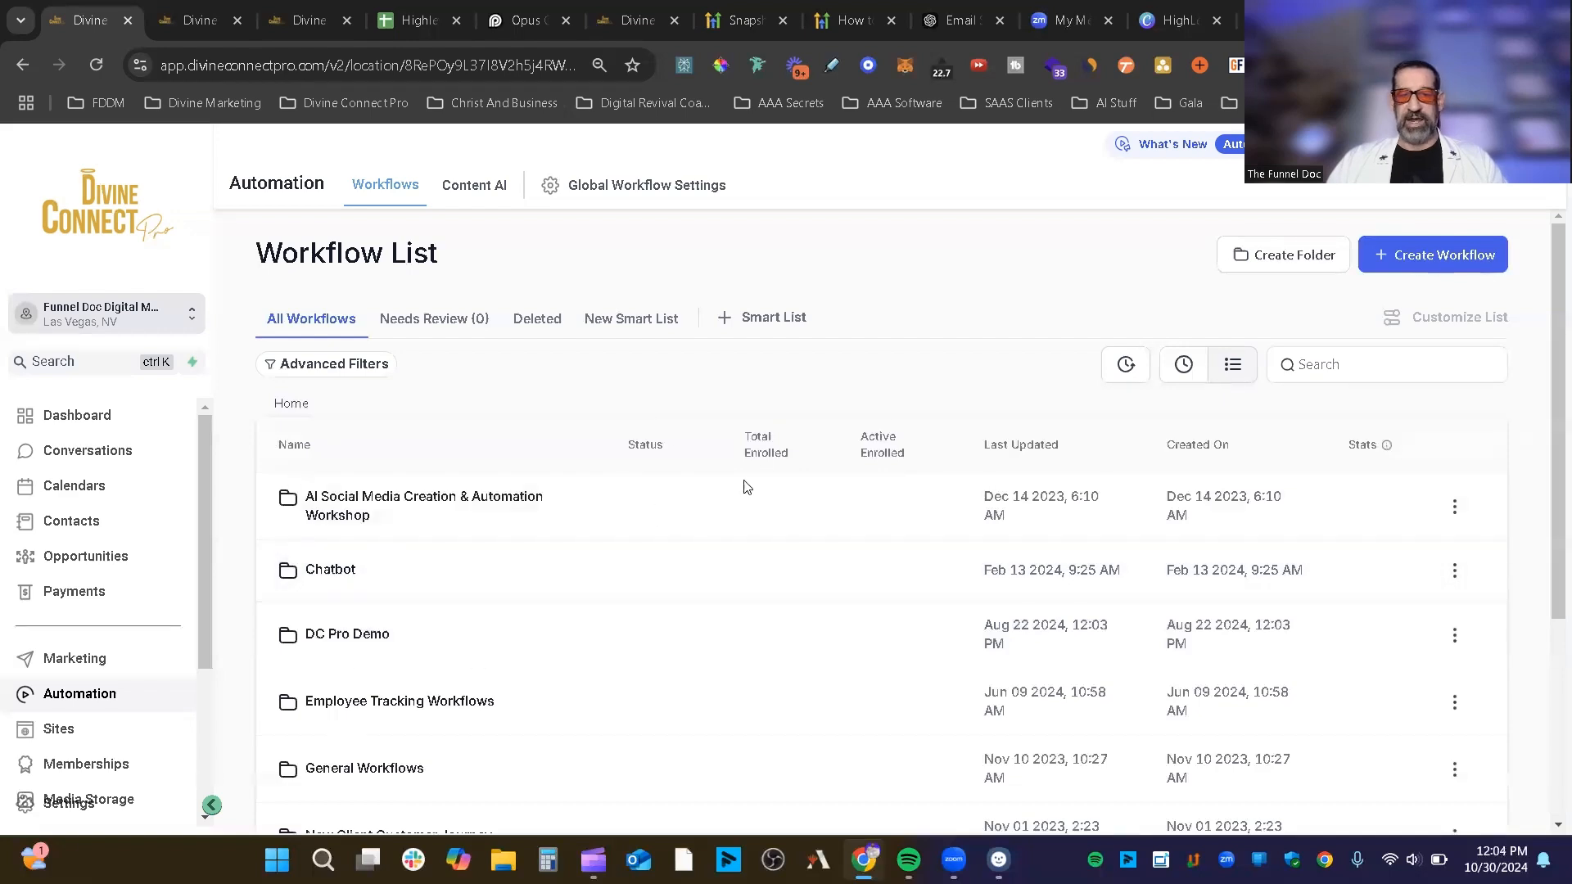
Step: Show Booking Status To Booked Appointment email stats, then briefly open a workflow and return
scroll(885, 461, down, 4)
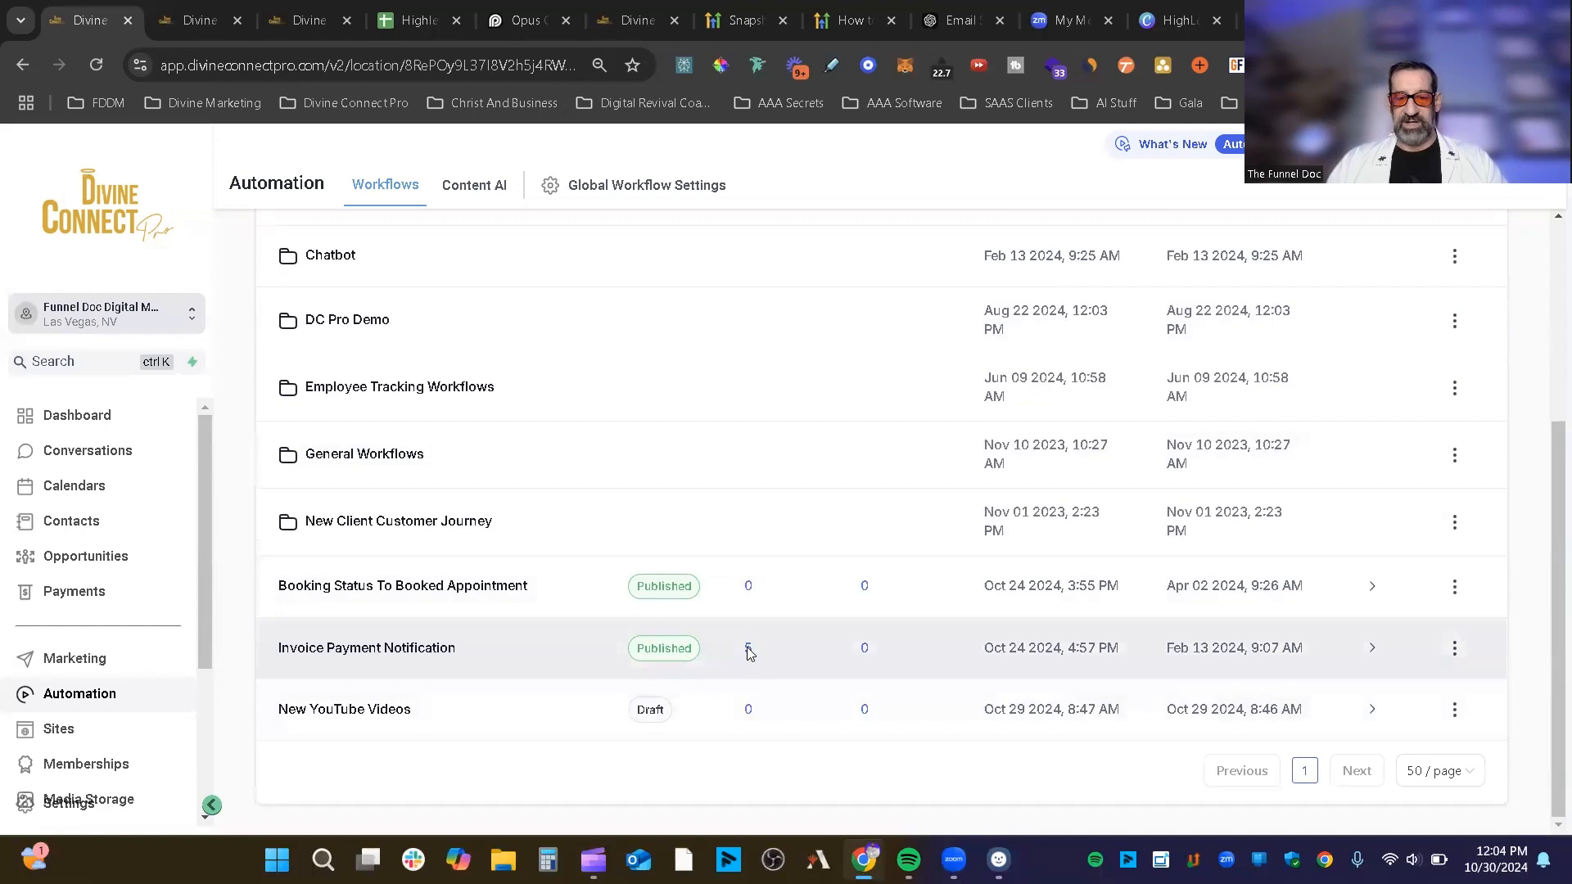
scroll(945, 597, up, 4)
scroll(754, 428, down, 4)
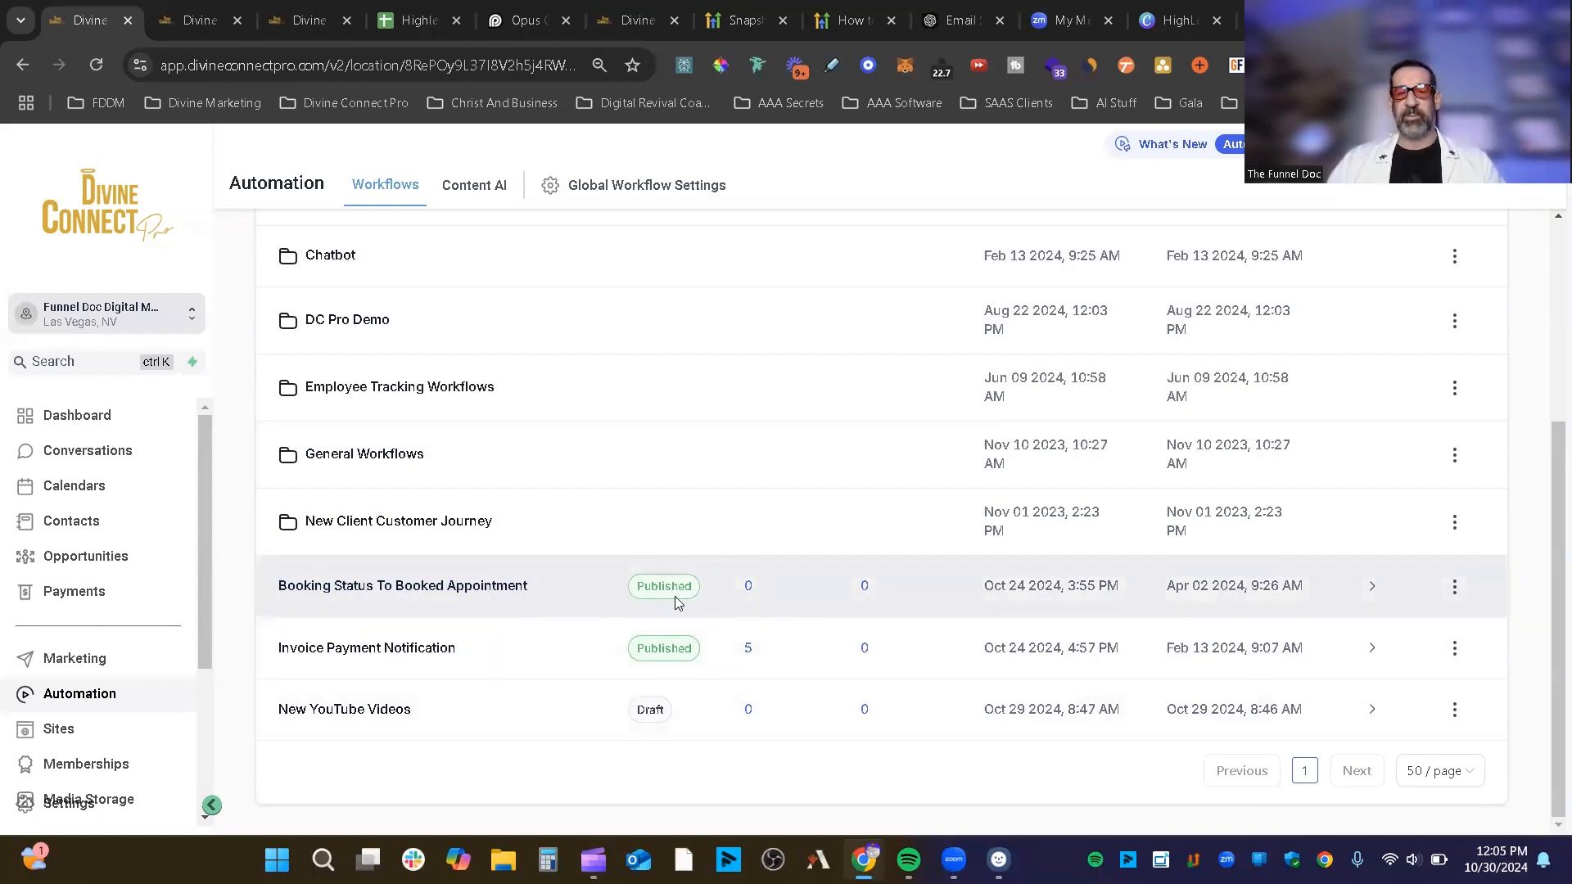
click(1374, 589)
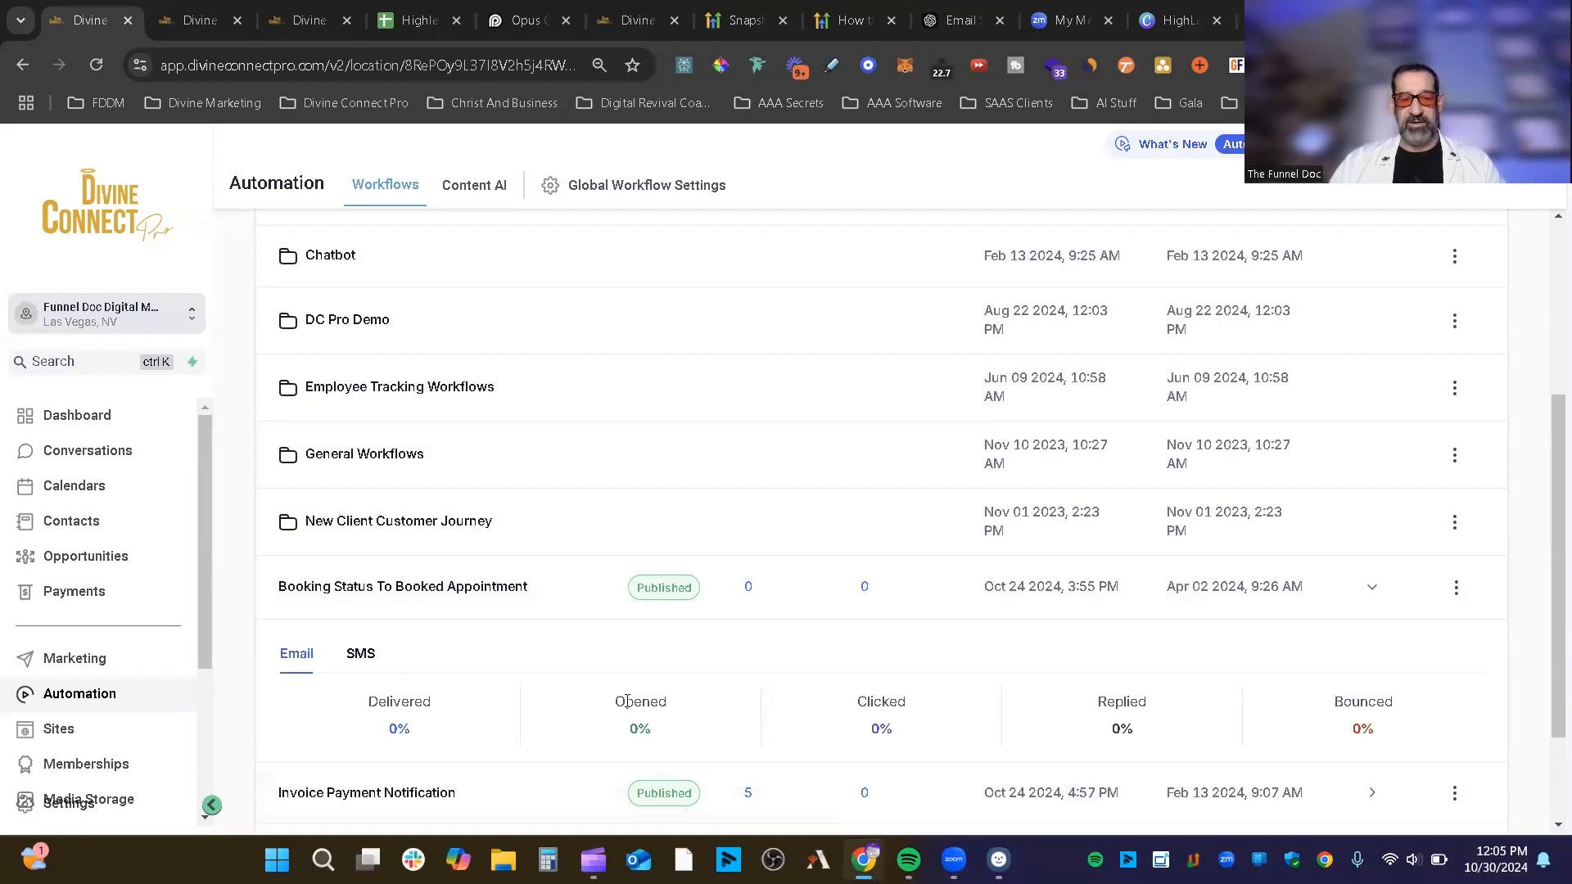
click(350, 191)
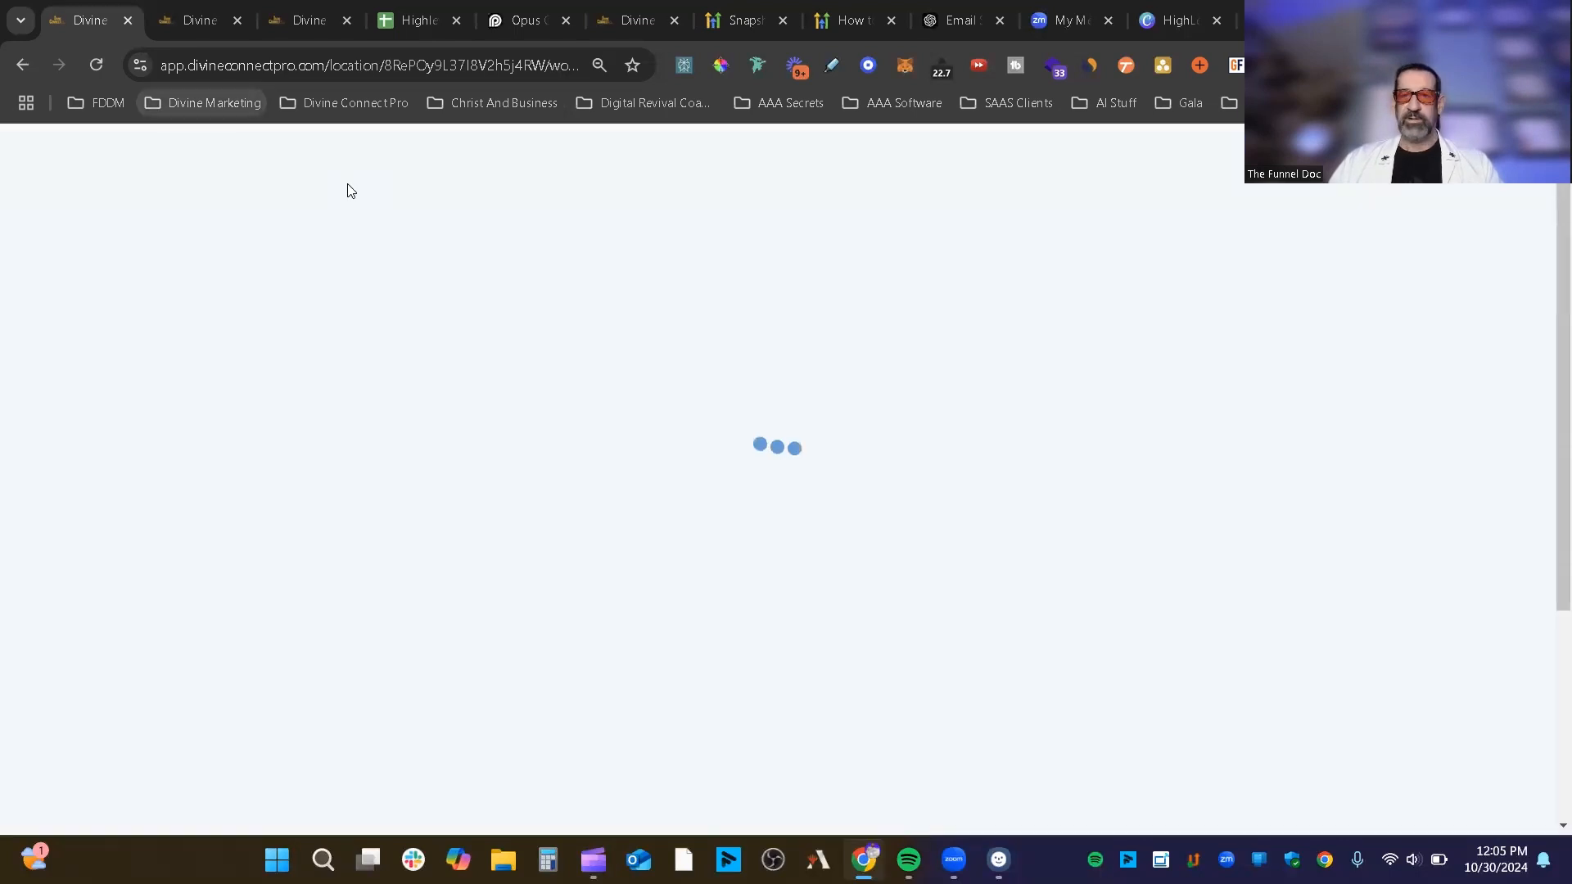
click(8, 65)
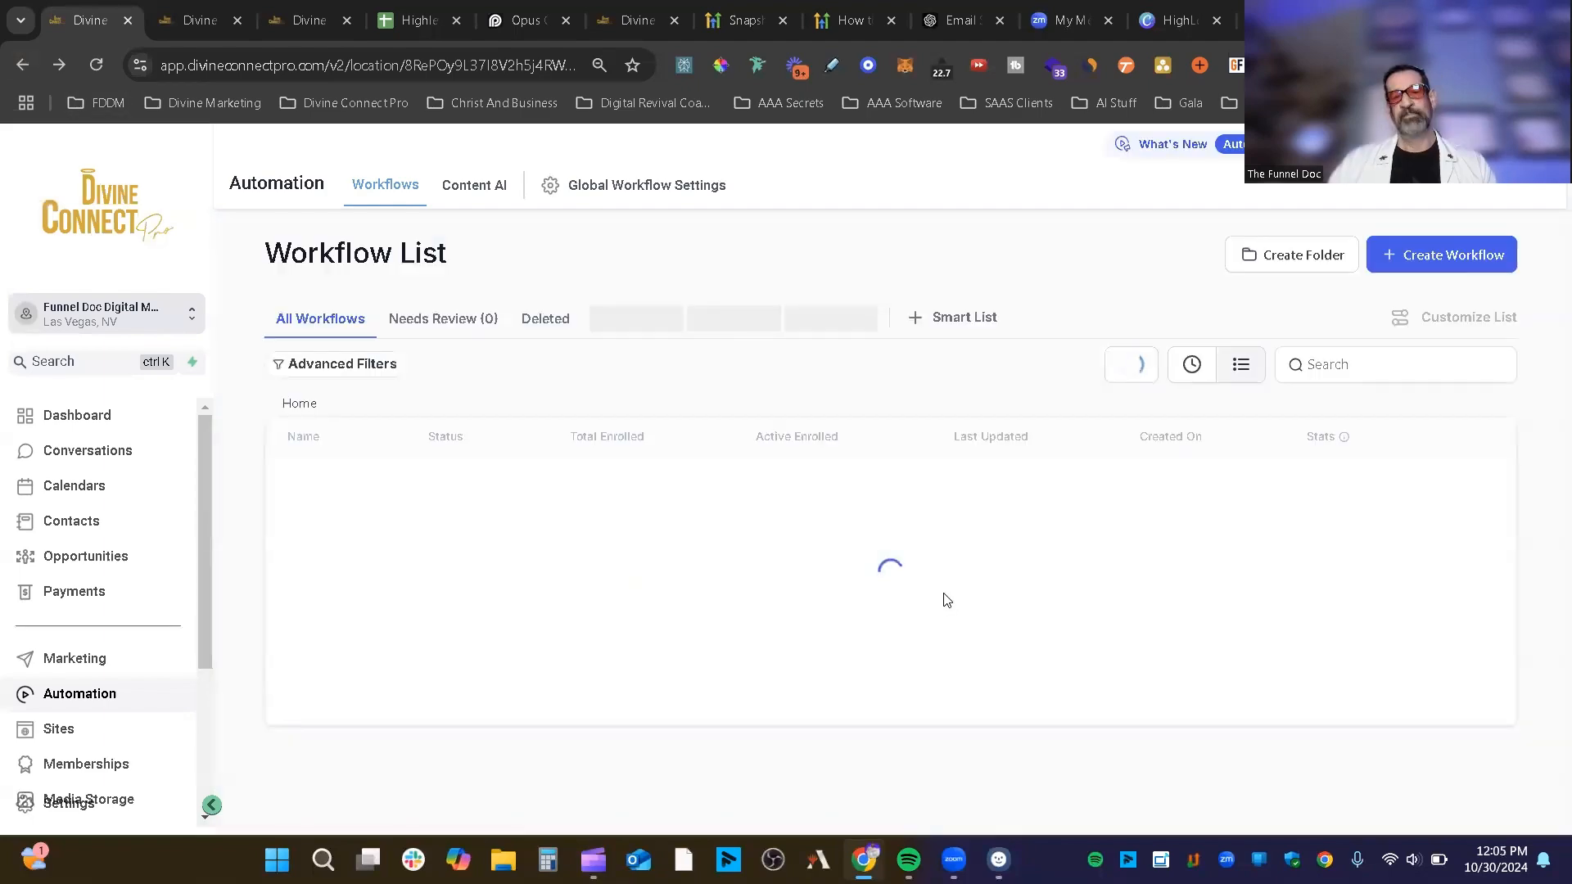
scroll(557, 573, down, 4)
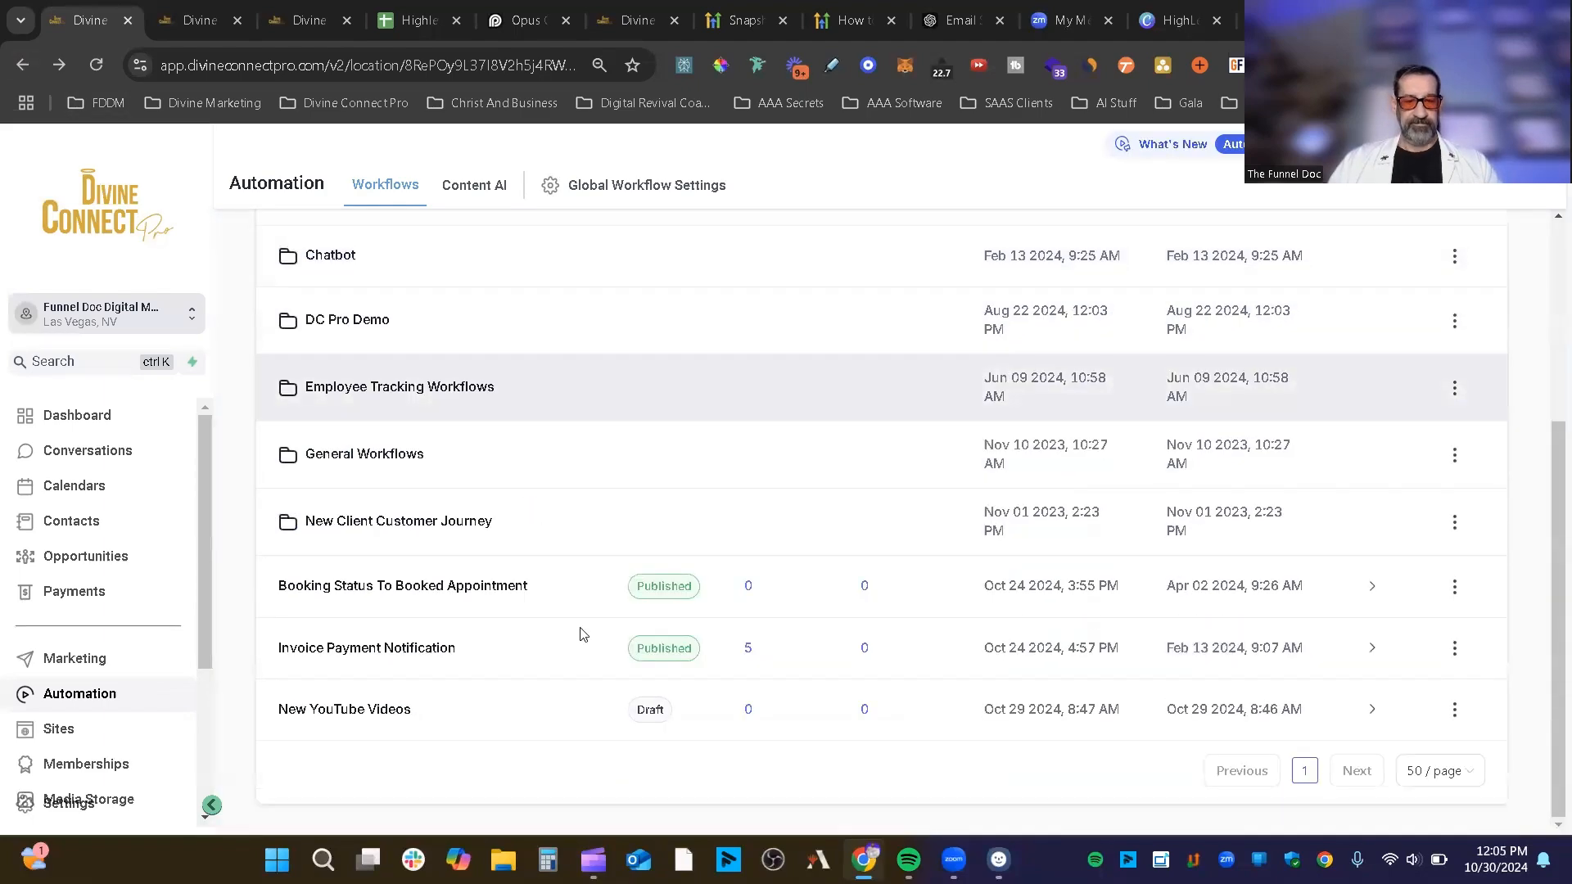
Step: Review Invoice Payment Notification email and SMS stats, toggle Booking Status stats, then open its options menu
click(1372, 648)
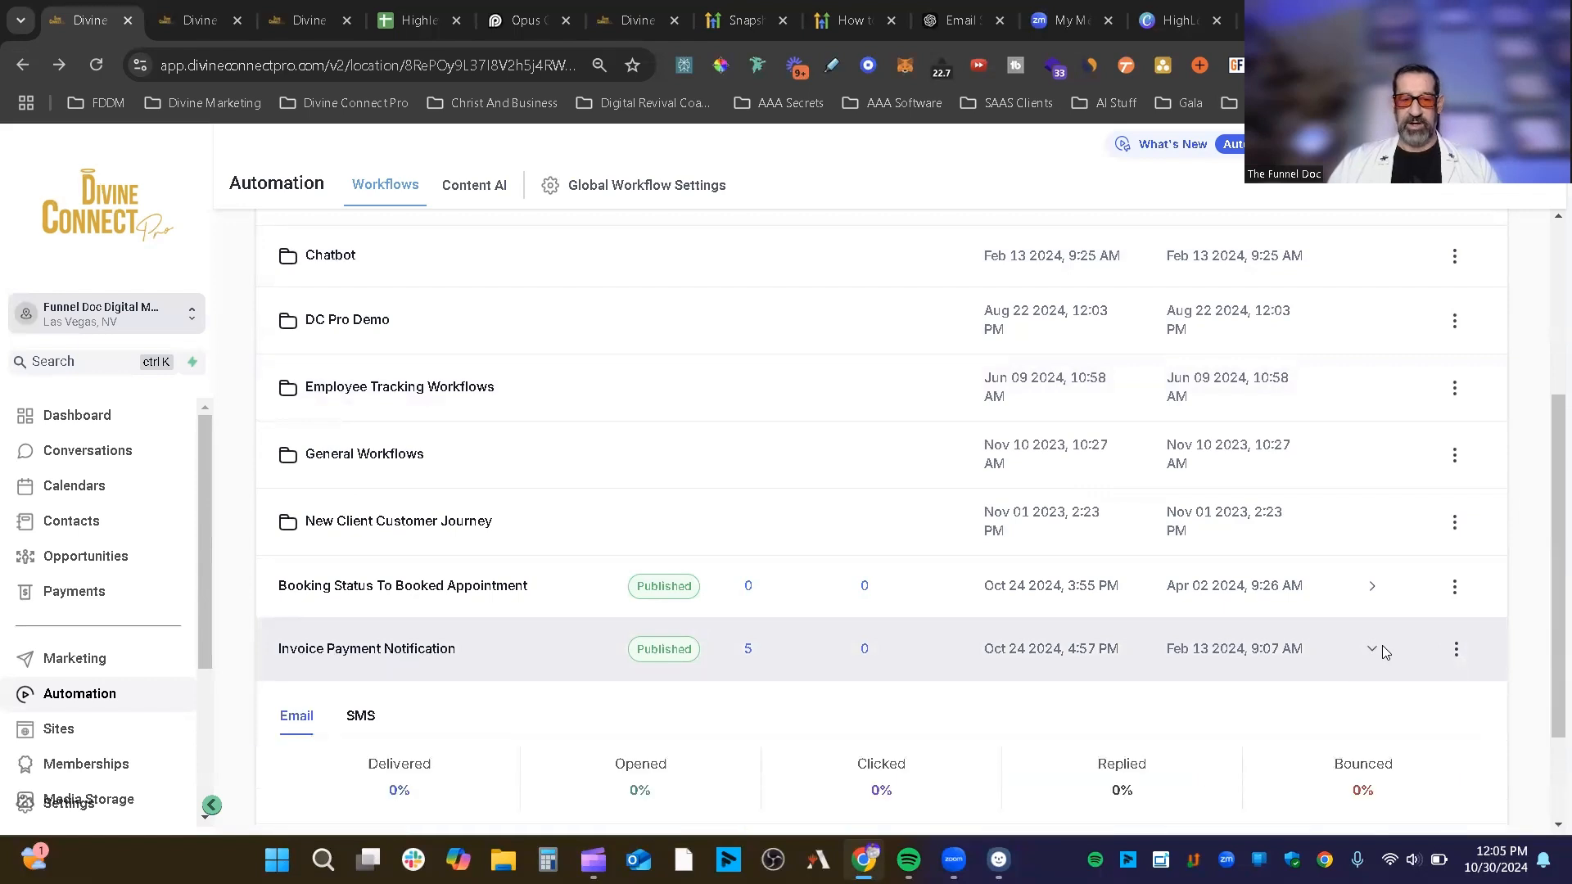
scroll(1382, 645, down, 2)
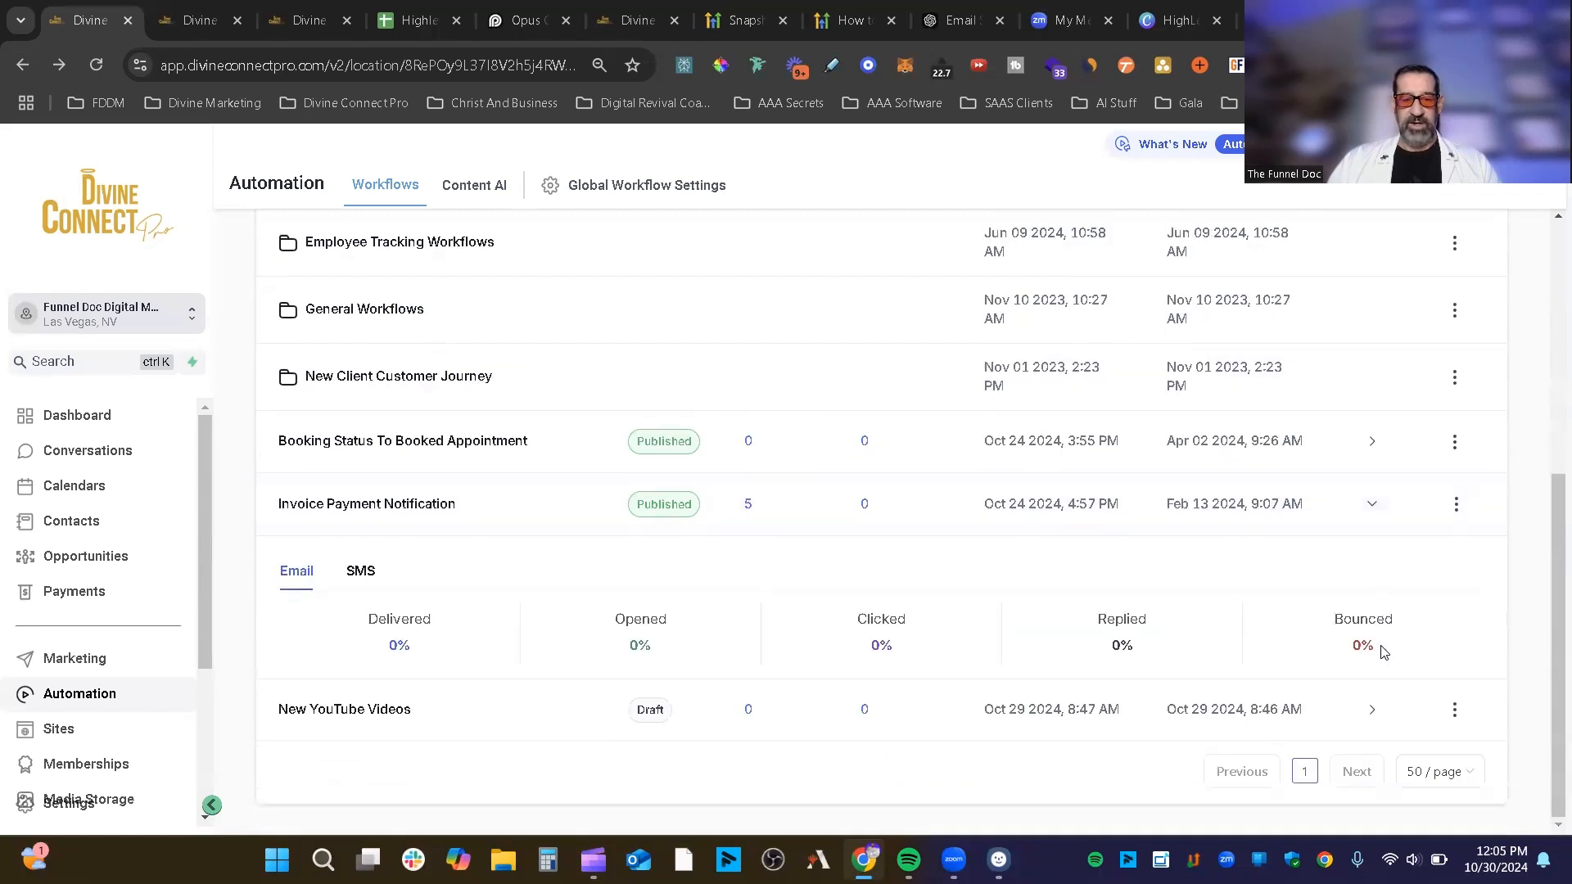
click(361, 573)
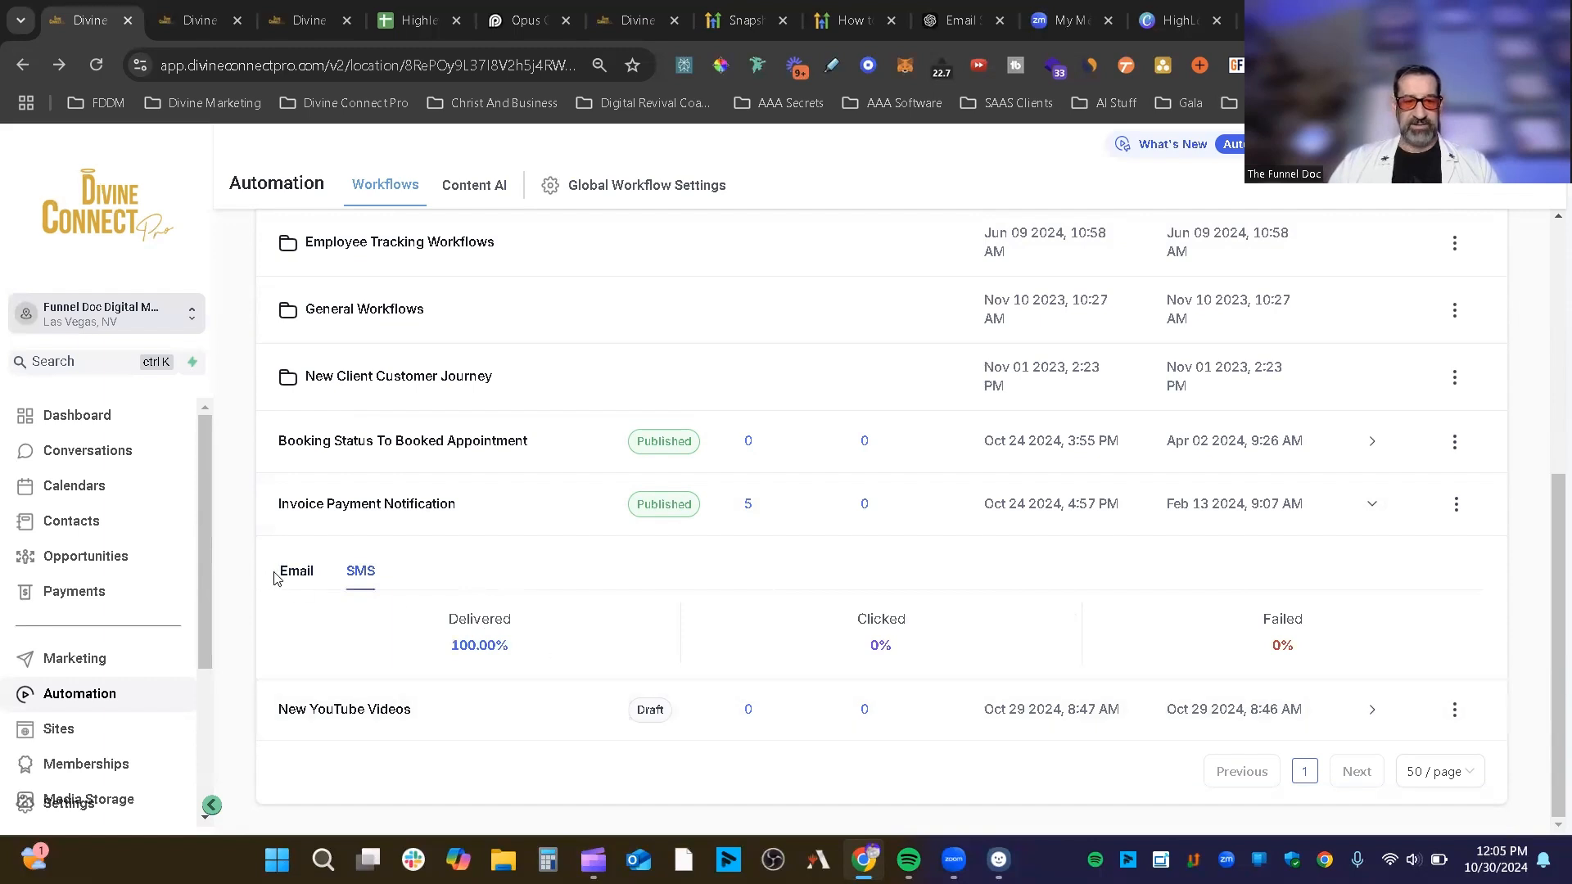
click(1376, 508)
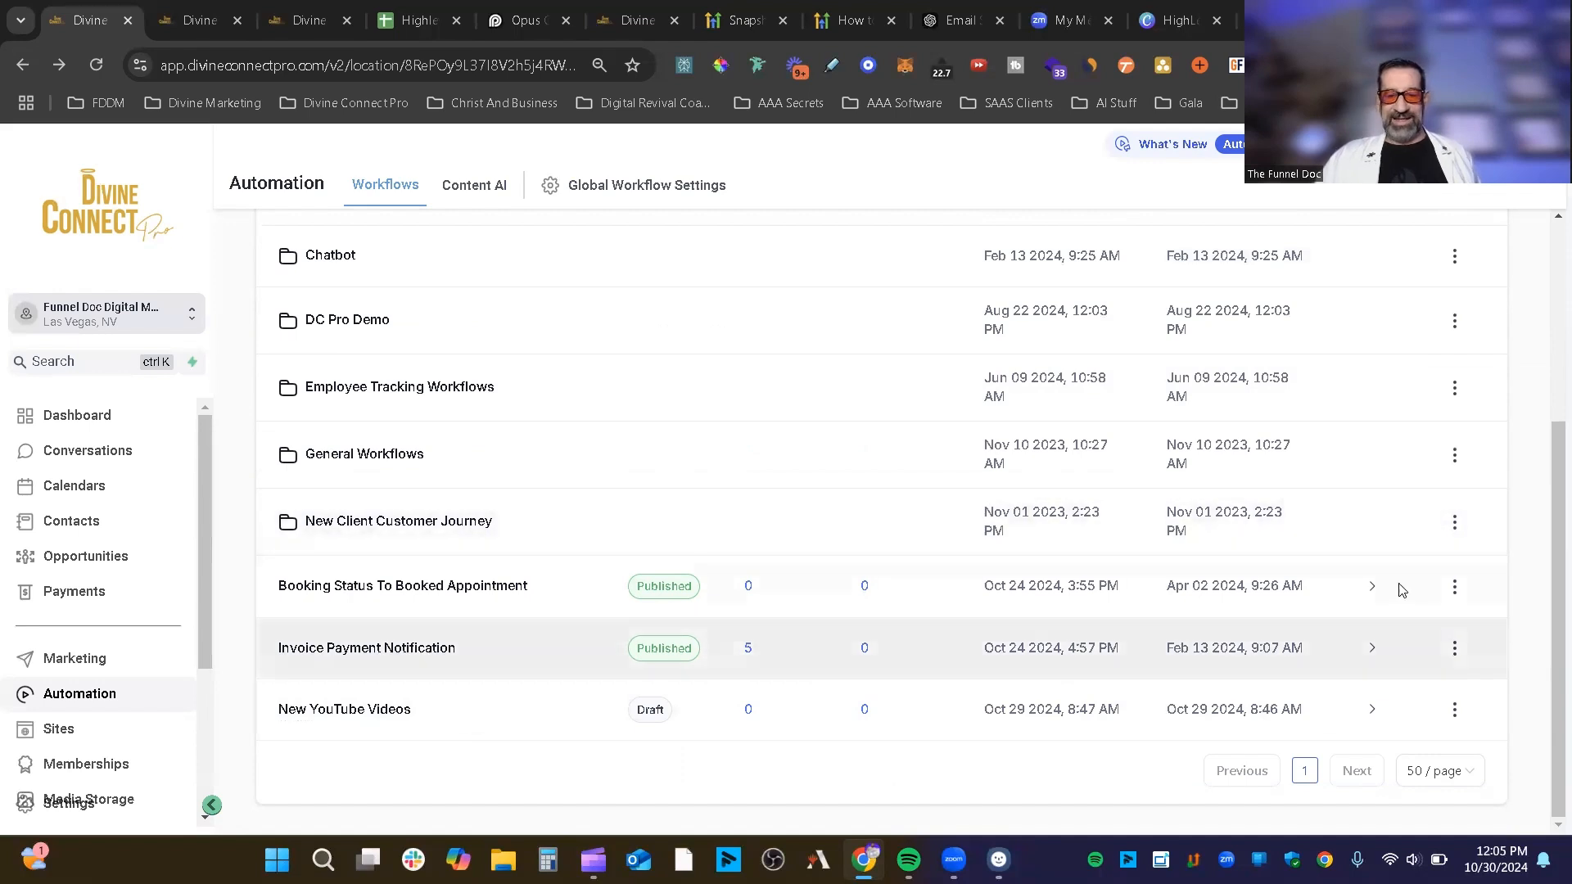
click(1372, 588)
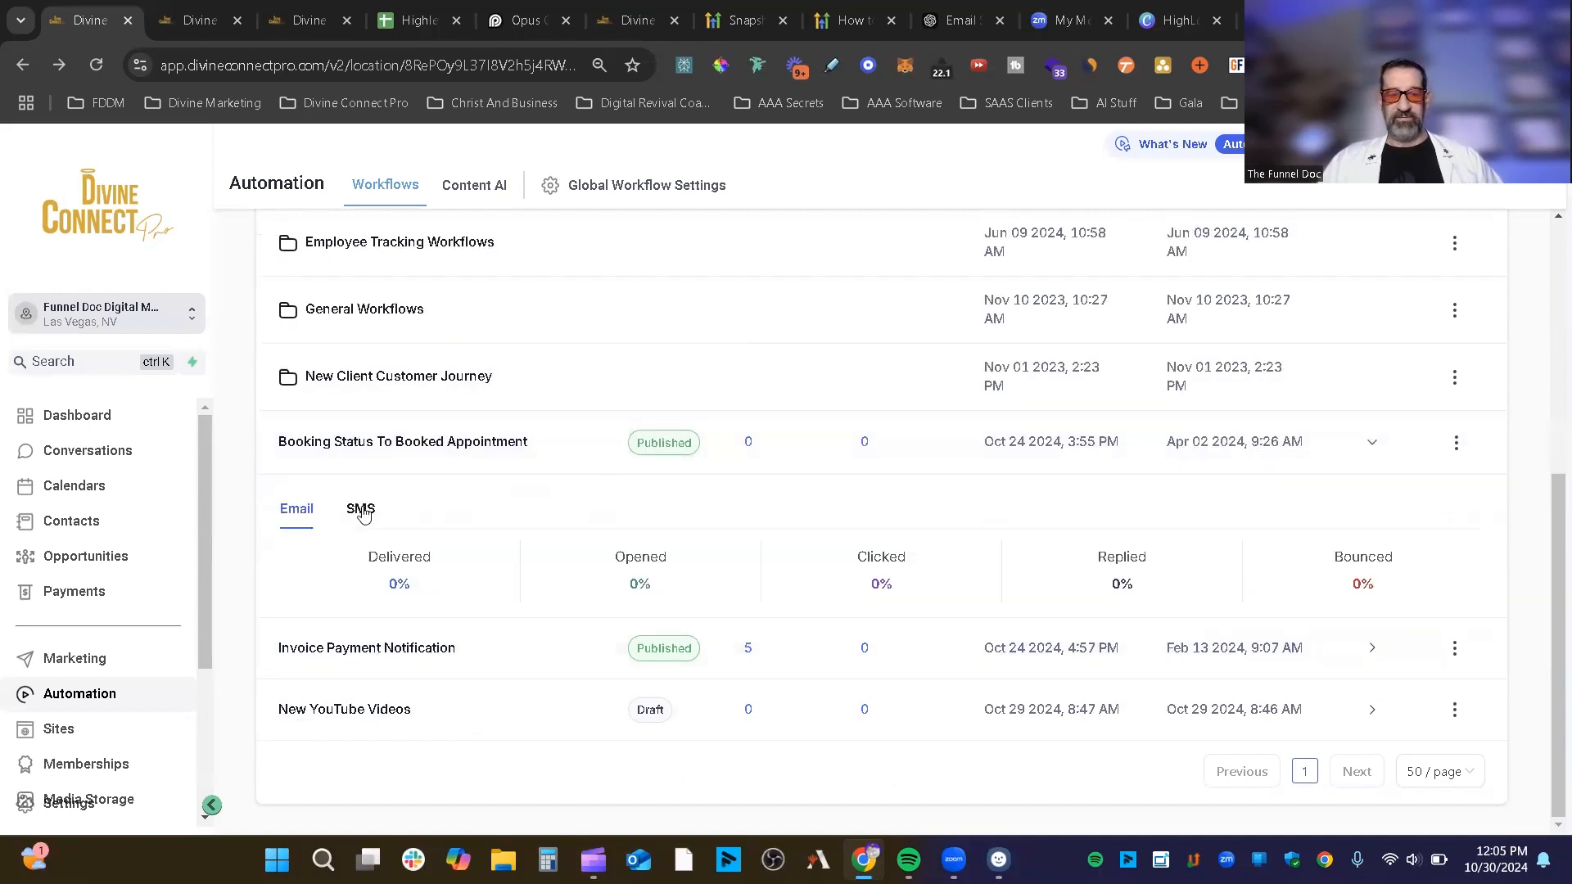
click(1372, 444)
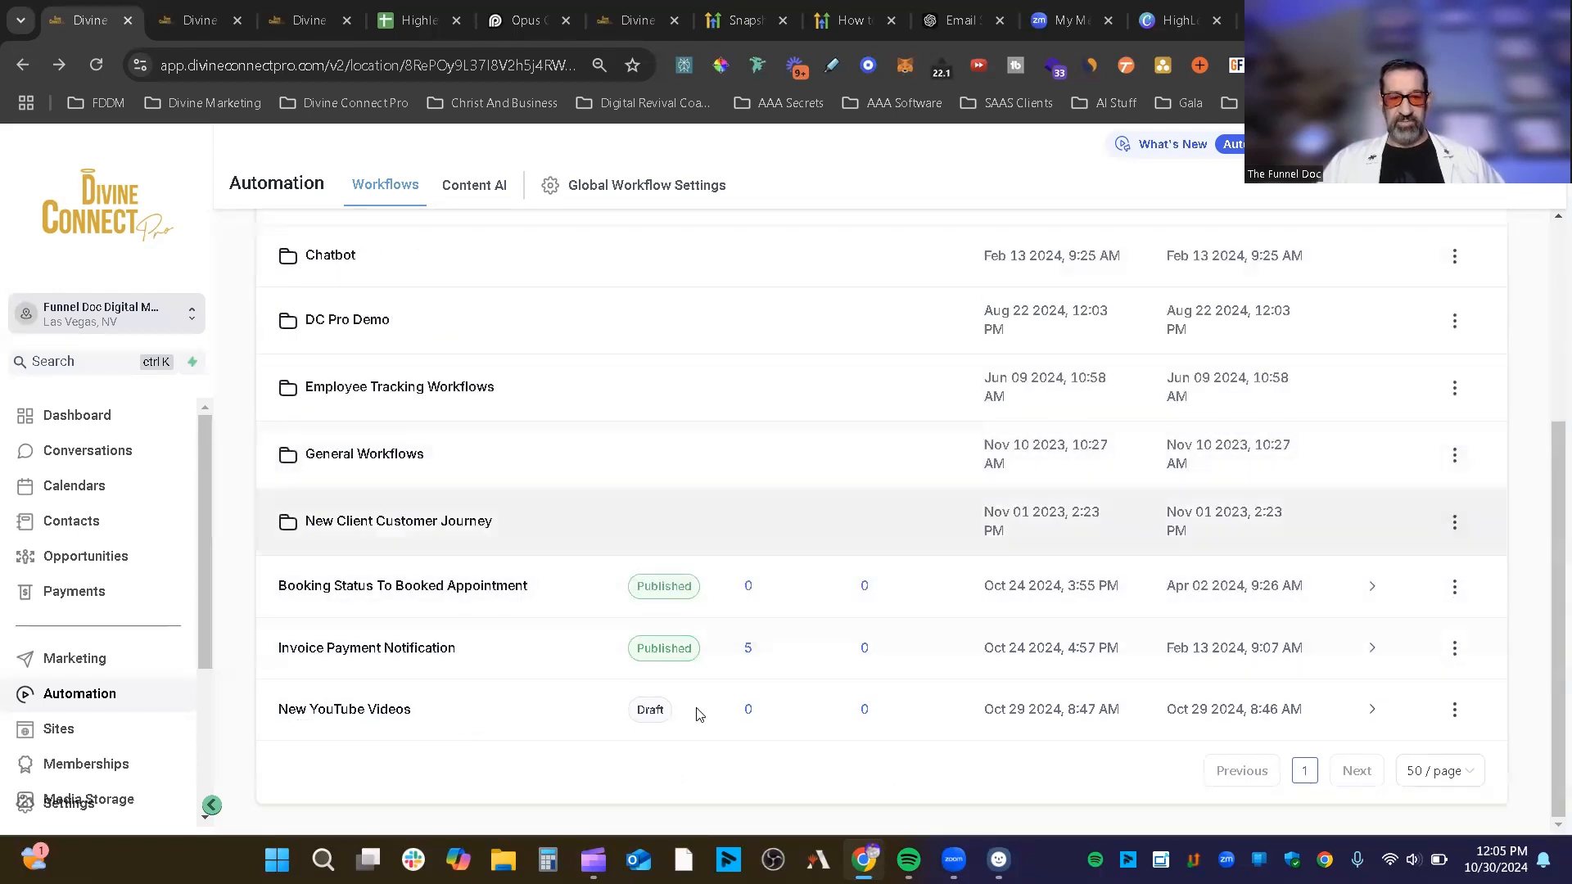
click(1457, 592)
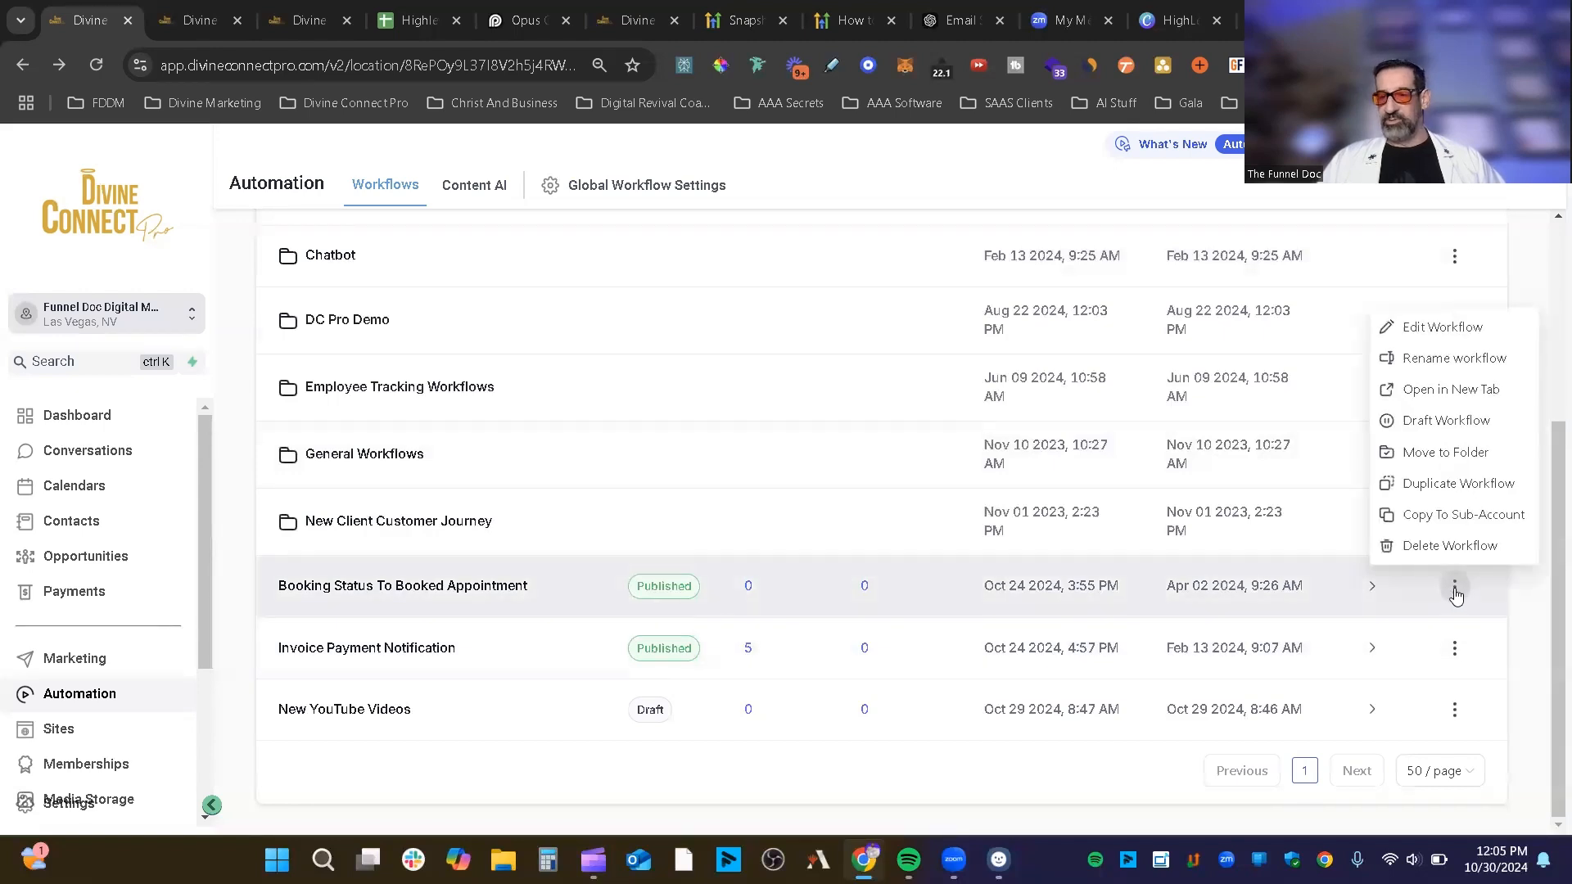
Step: Start Copy To Sub-Account, browse the Sub-Account list, then cancel without copying
click(1480, 517)
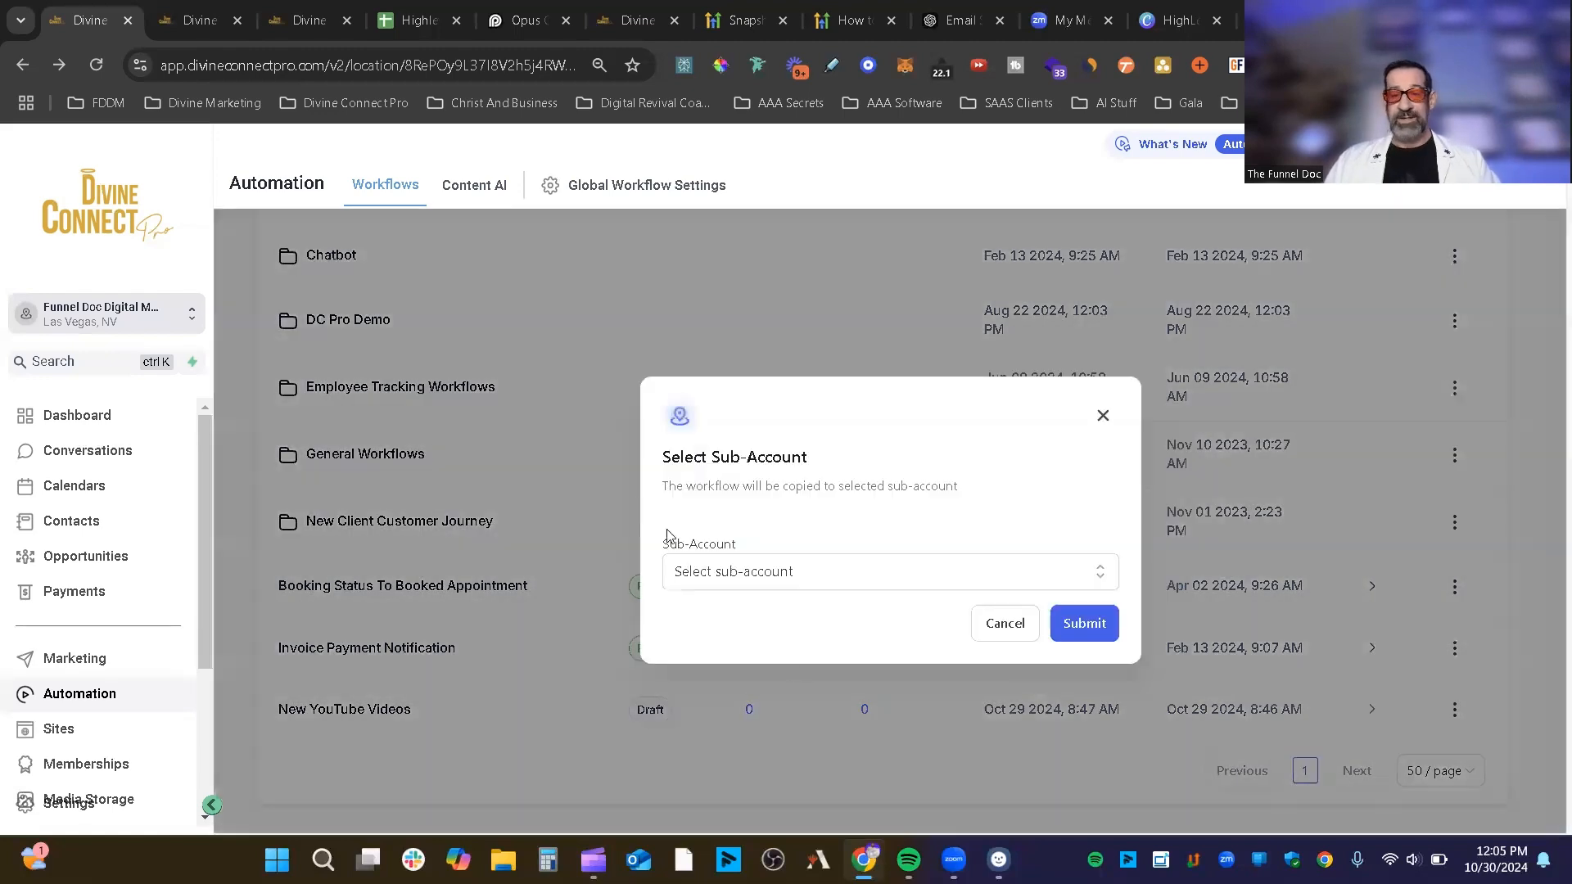
click(810, 571)
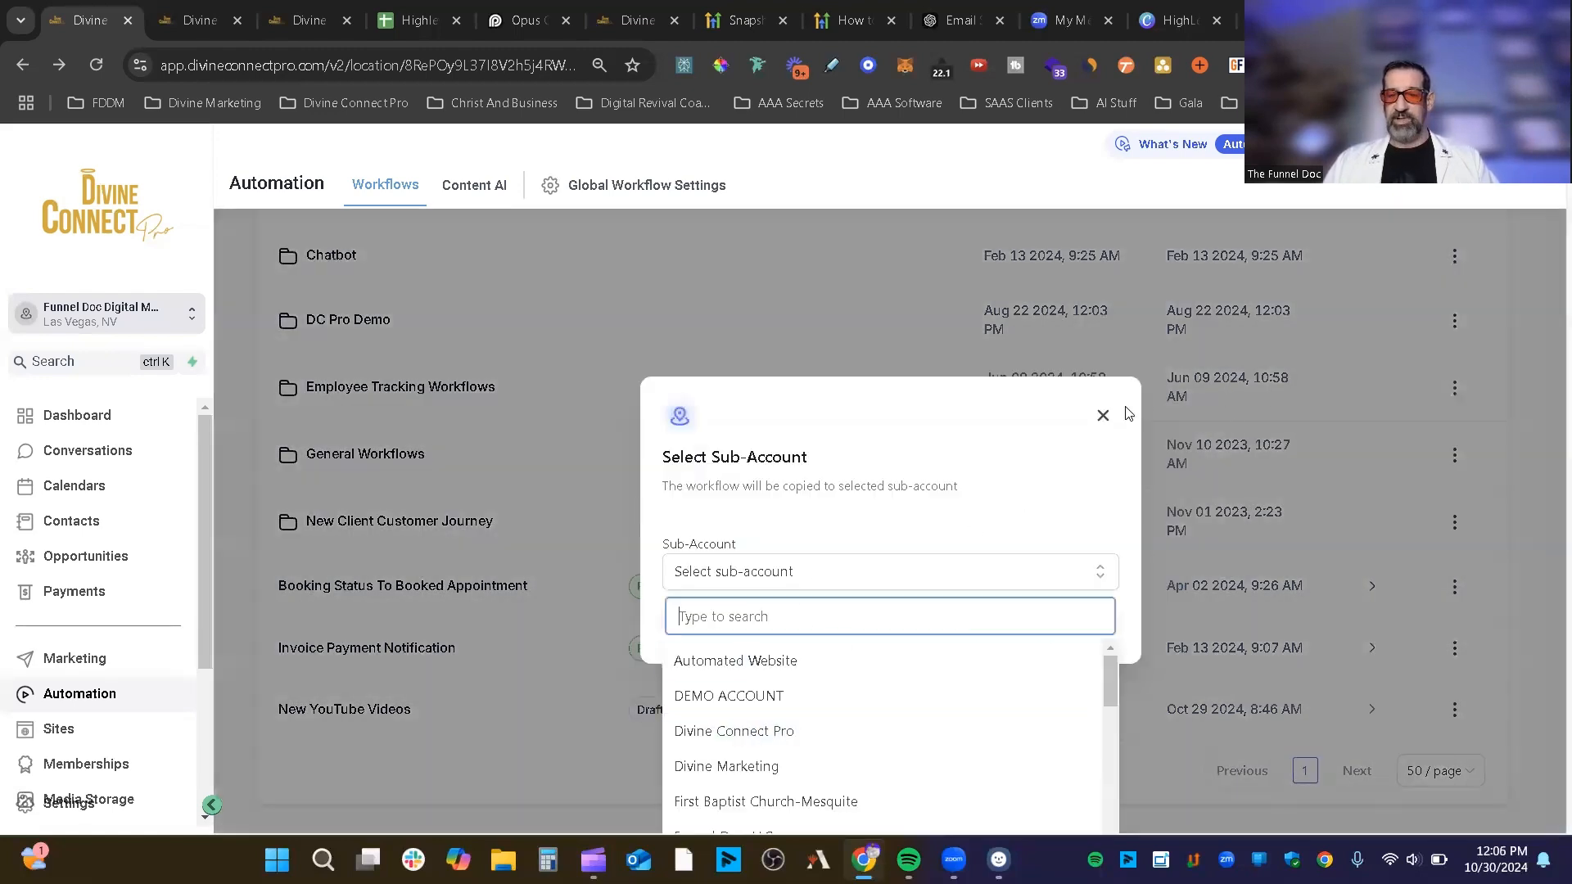
click(1103, 415)
click(1103, 415)
Step: Reopen the Booking Status workflow's options, then scroll back to the top of the Workflow List
click(1454, 522)
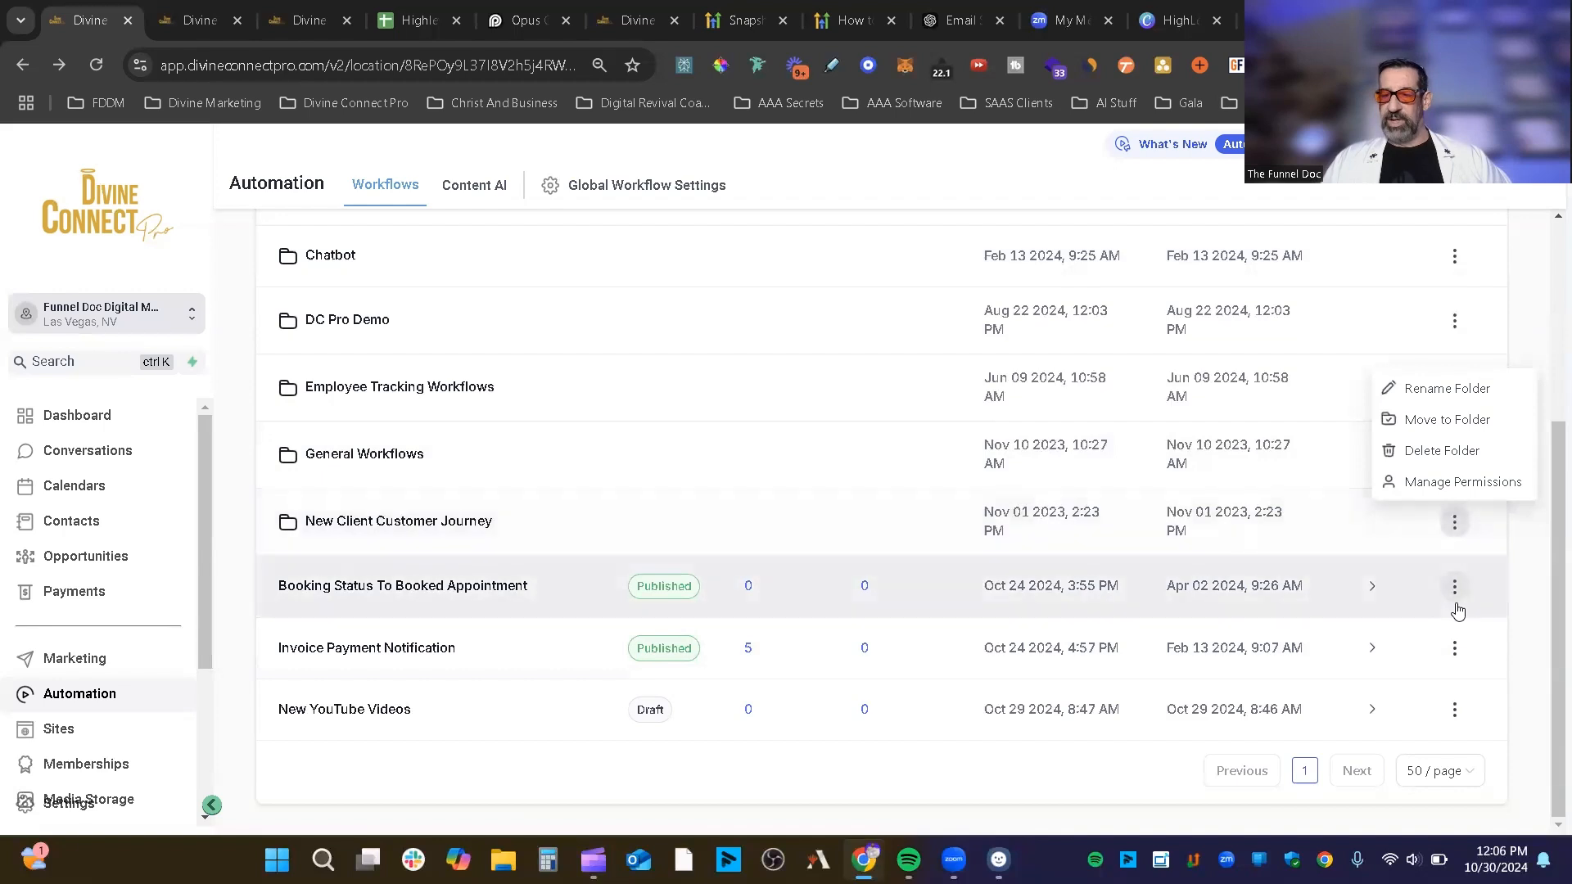
click(1455, 589)
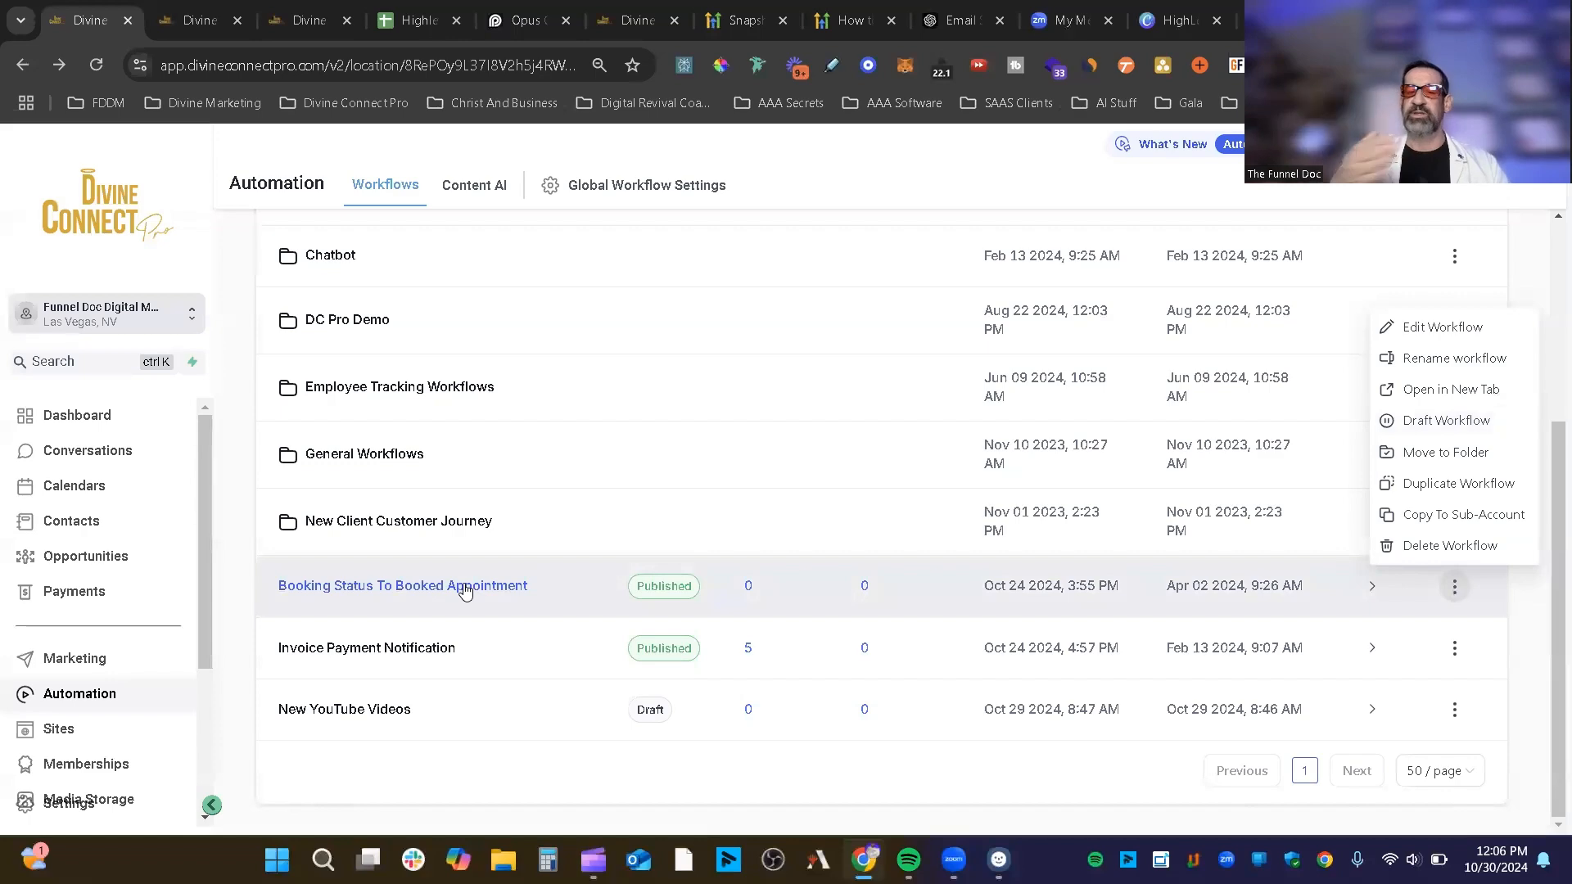
scroll(625, 456, up, 4)
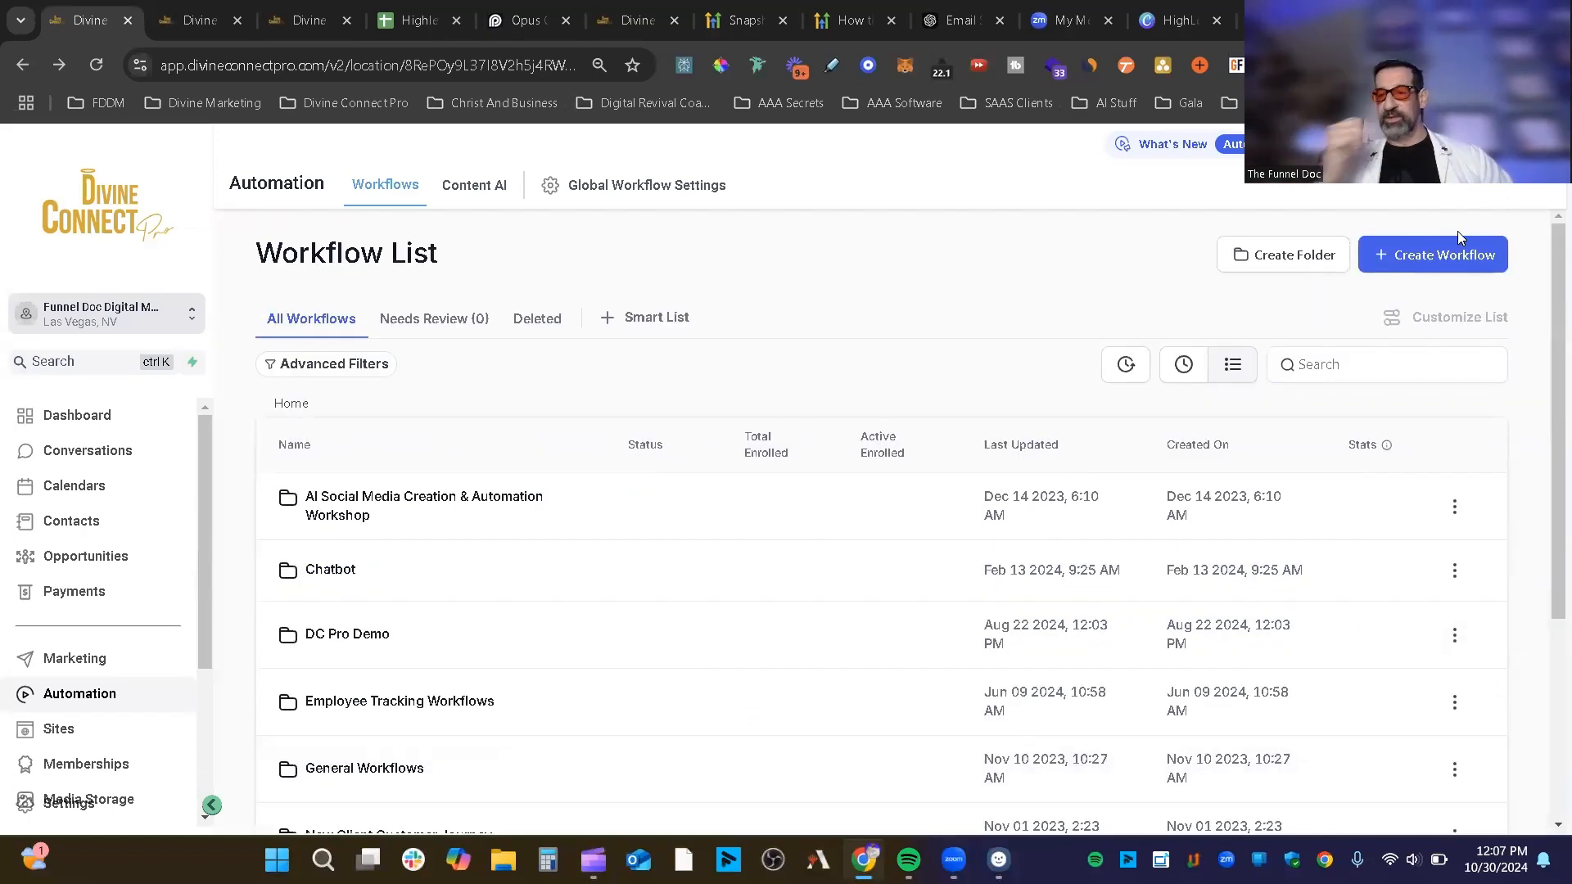
Step: Choose Create Workflow > Select a Recipe to reach the recipe-or-scratch choices
click(1478, 276)
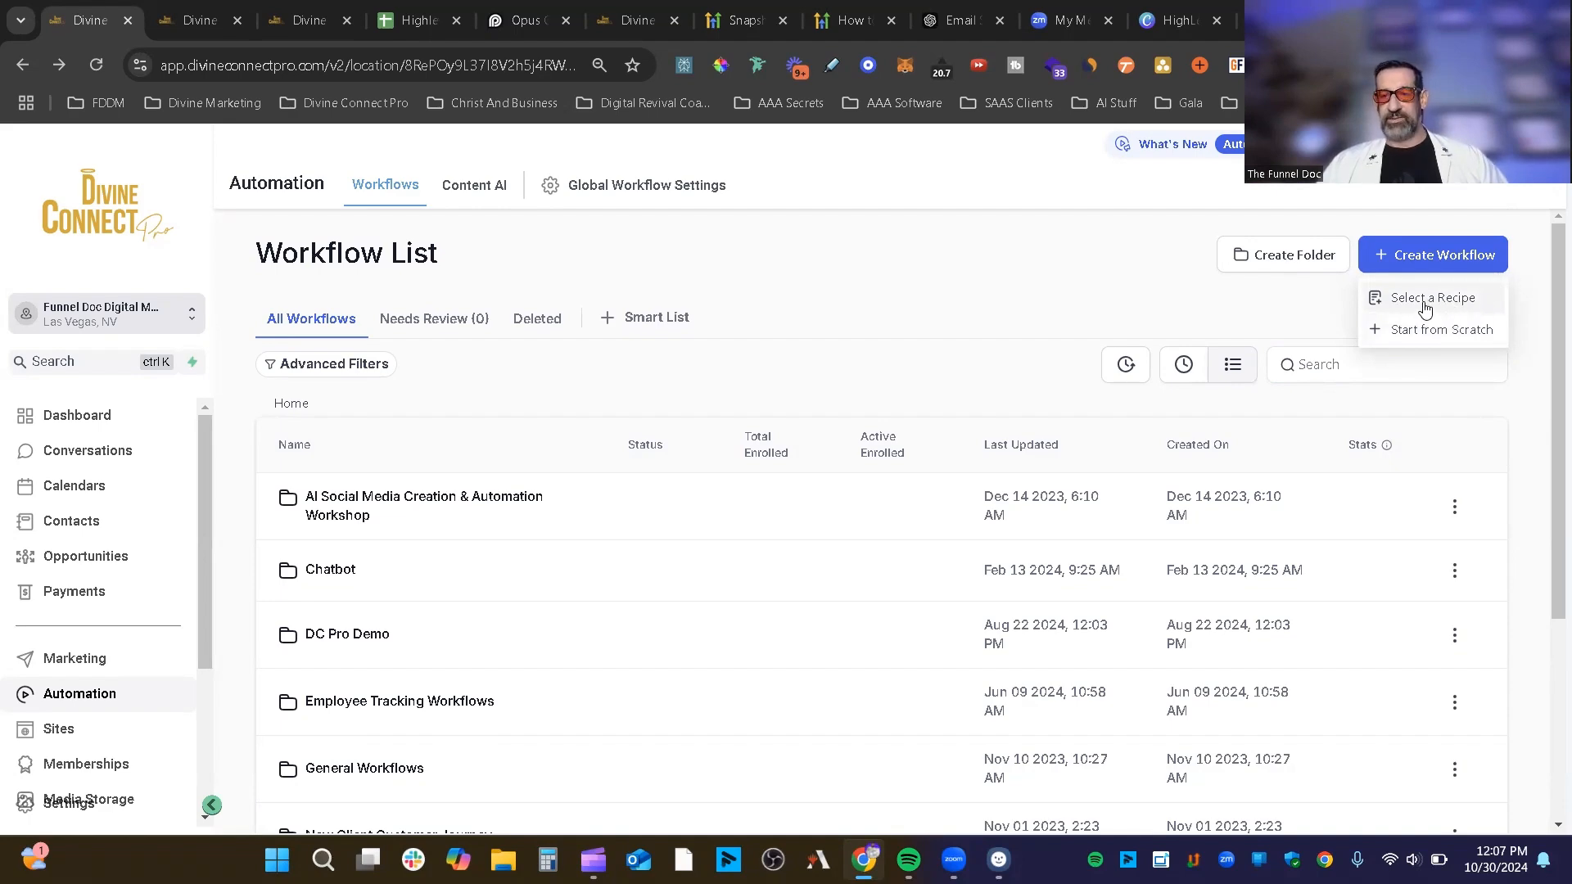
click(1424, 307)
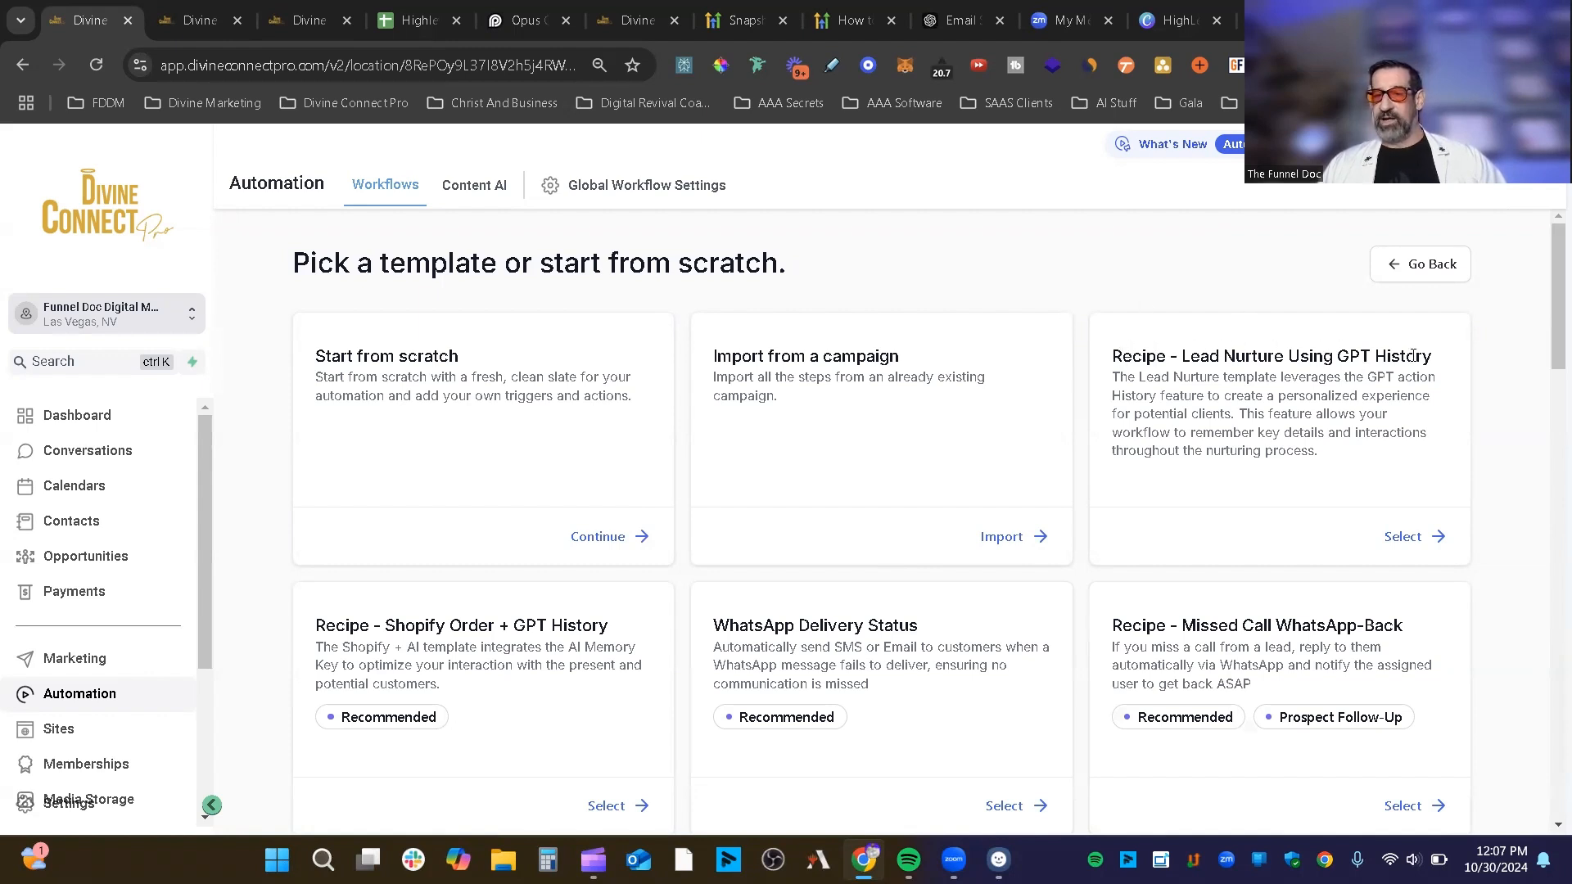
drag(1441, 358, 1182, 364)
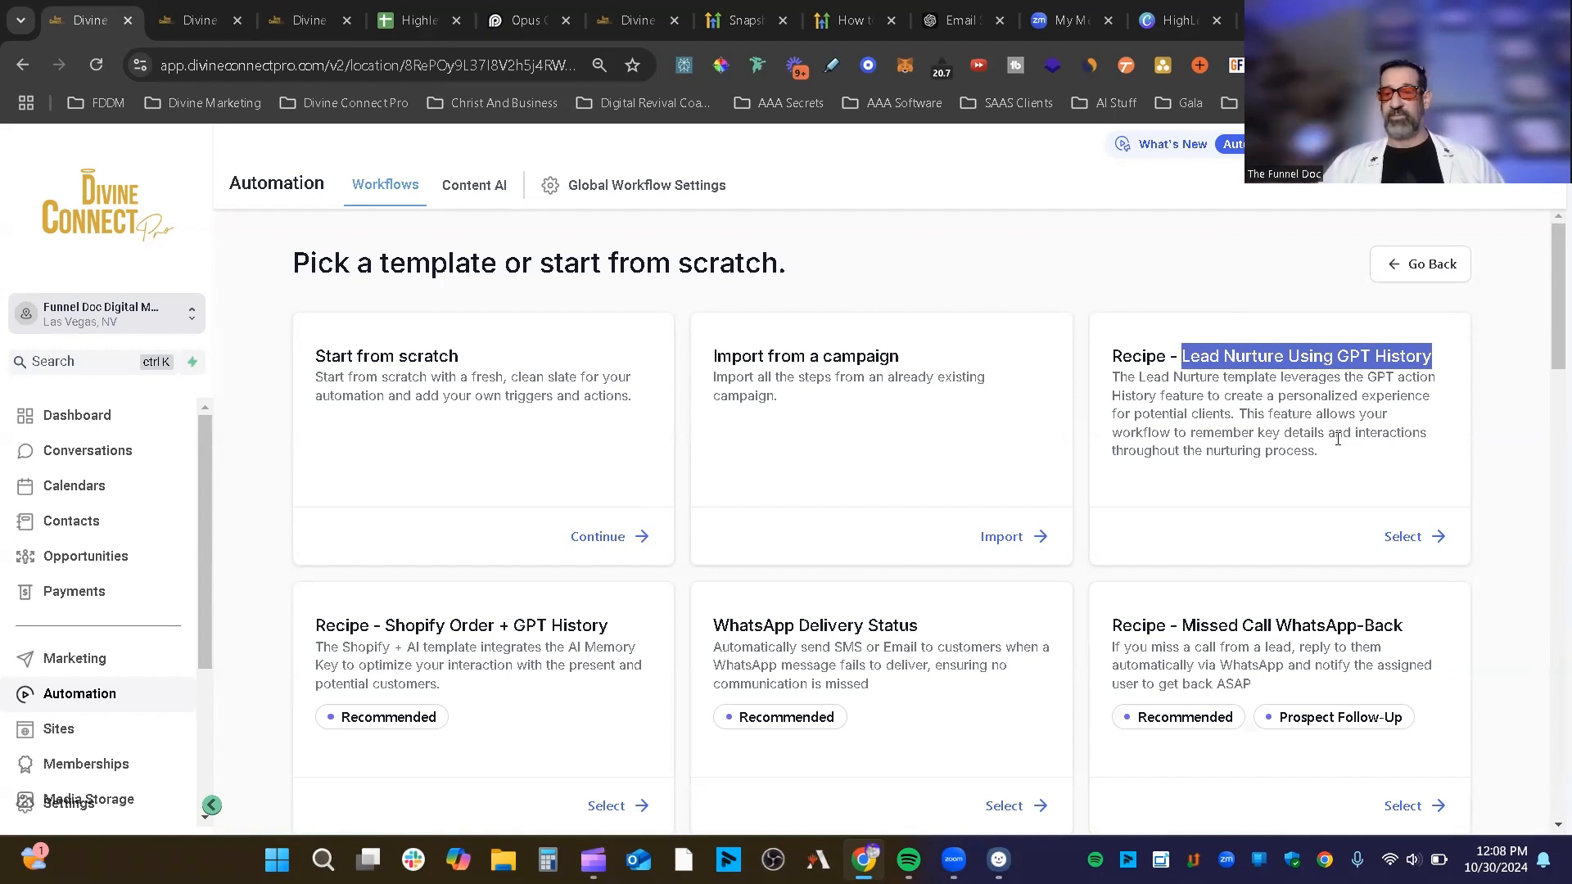
scroll(802, 594, down, 4)
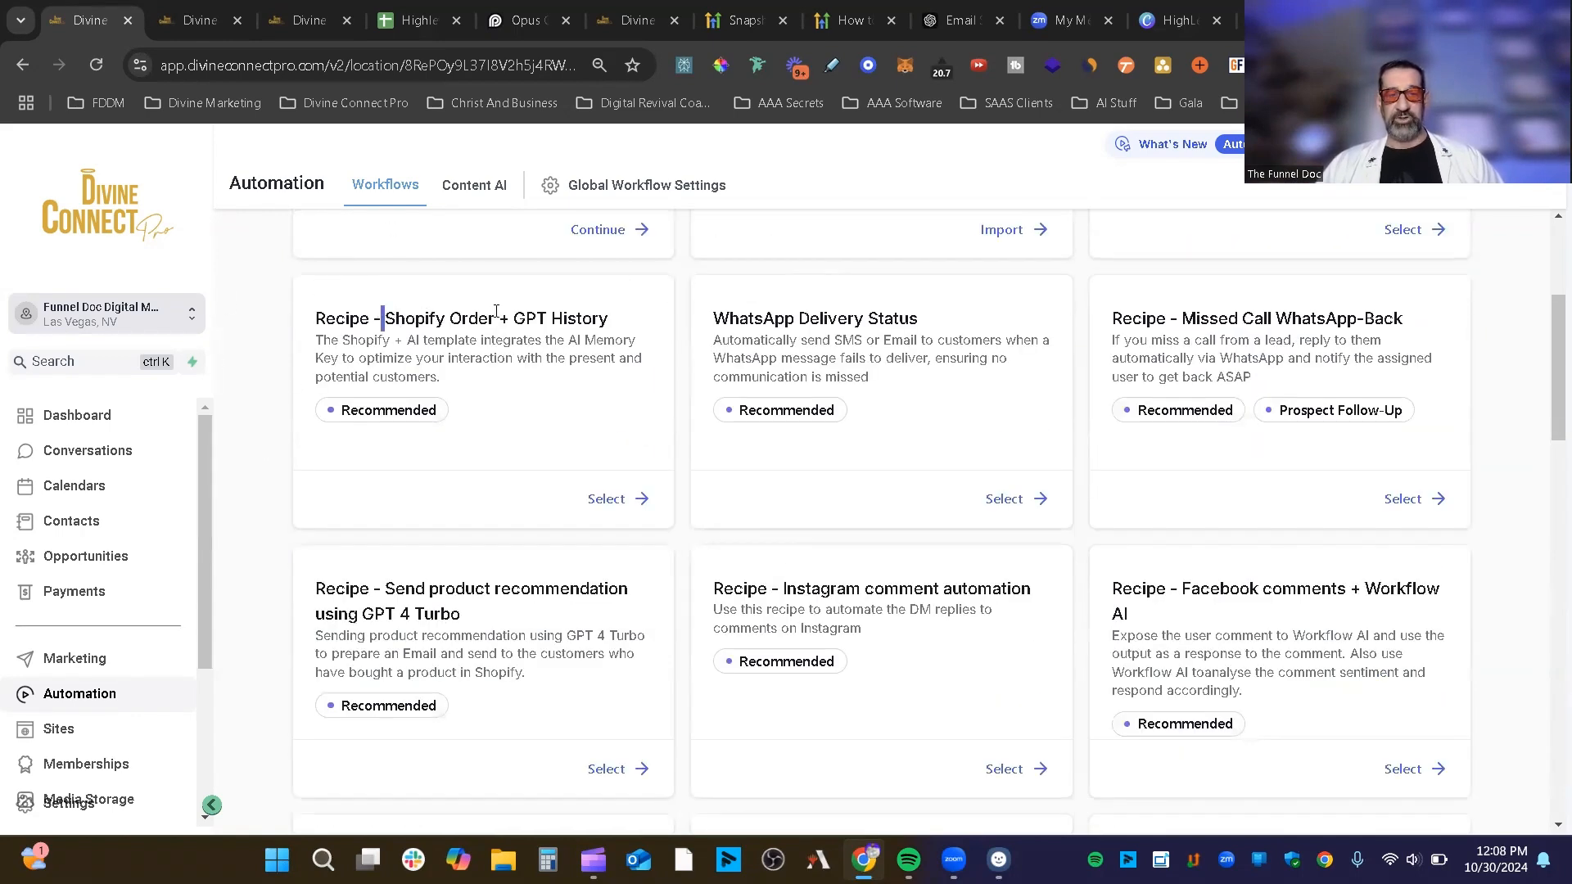
drag(382, 318, 606, 334)
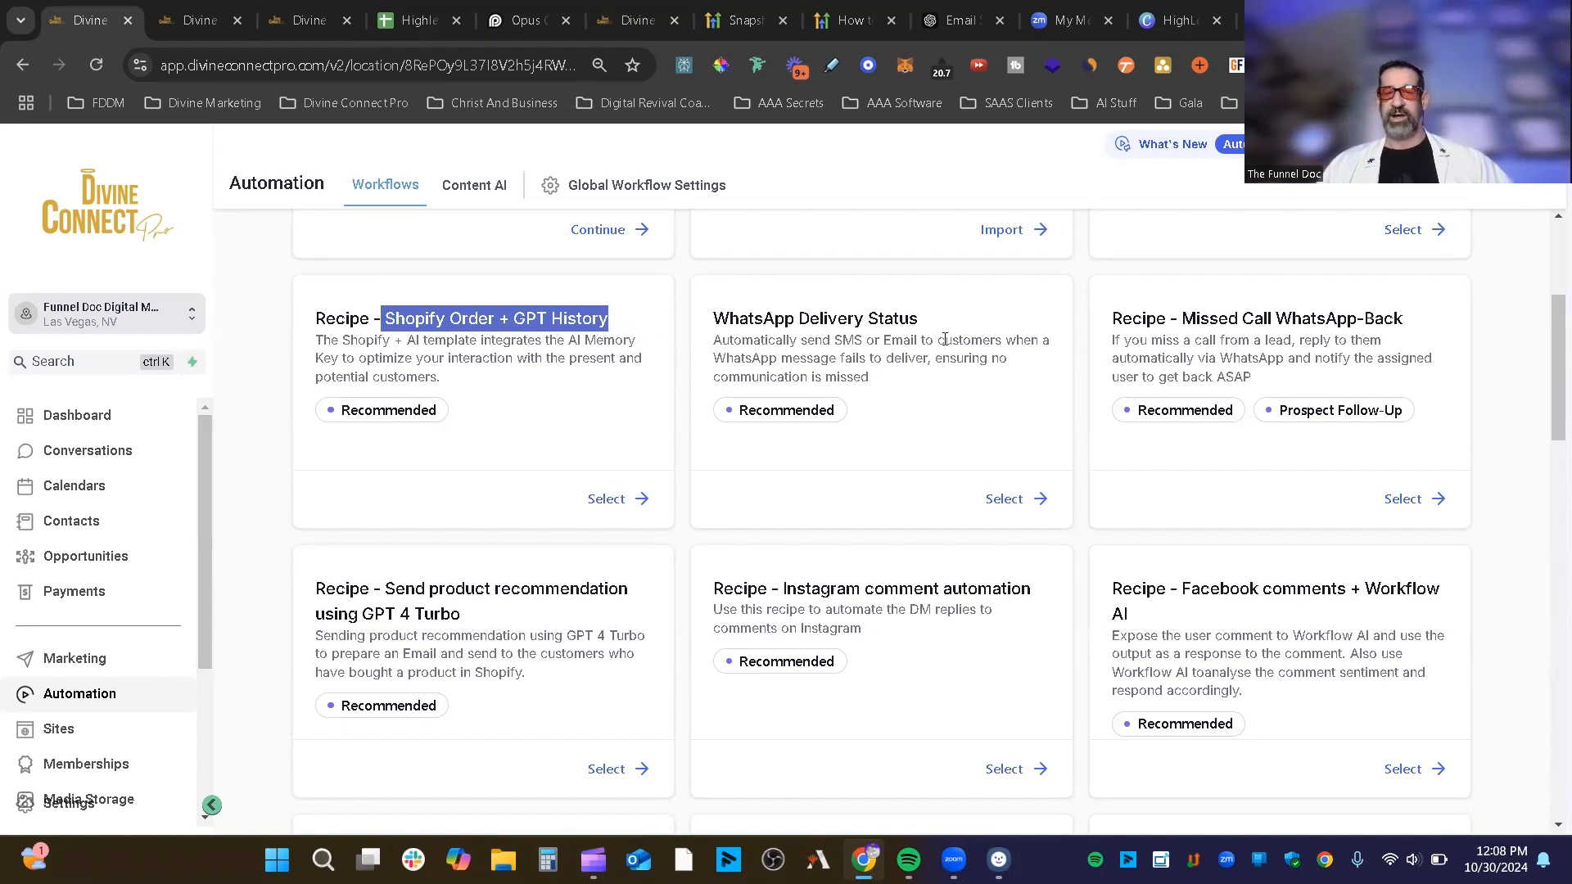
drag(919, 320, 742, 318)
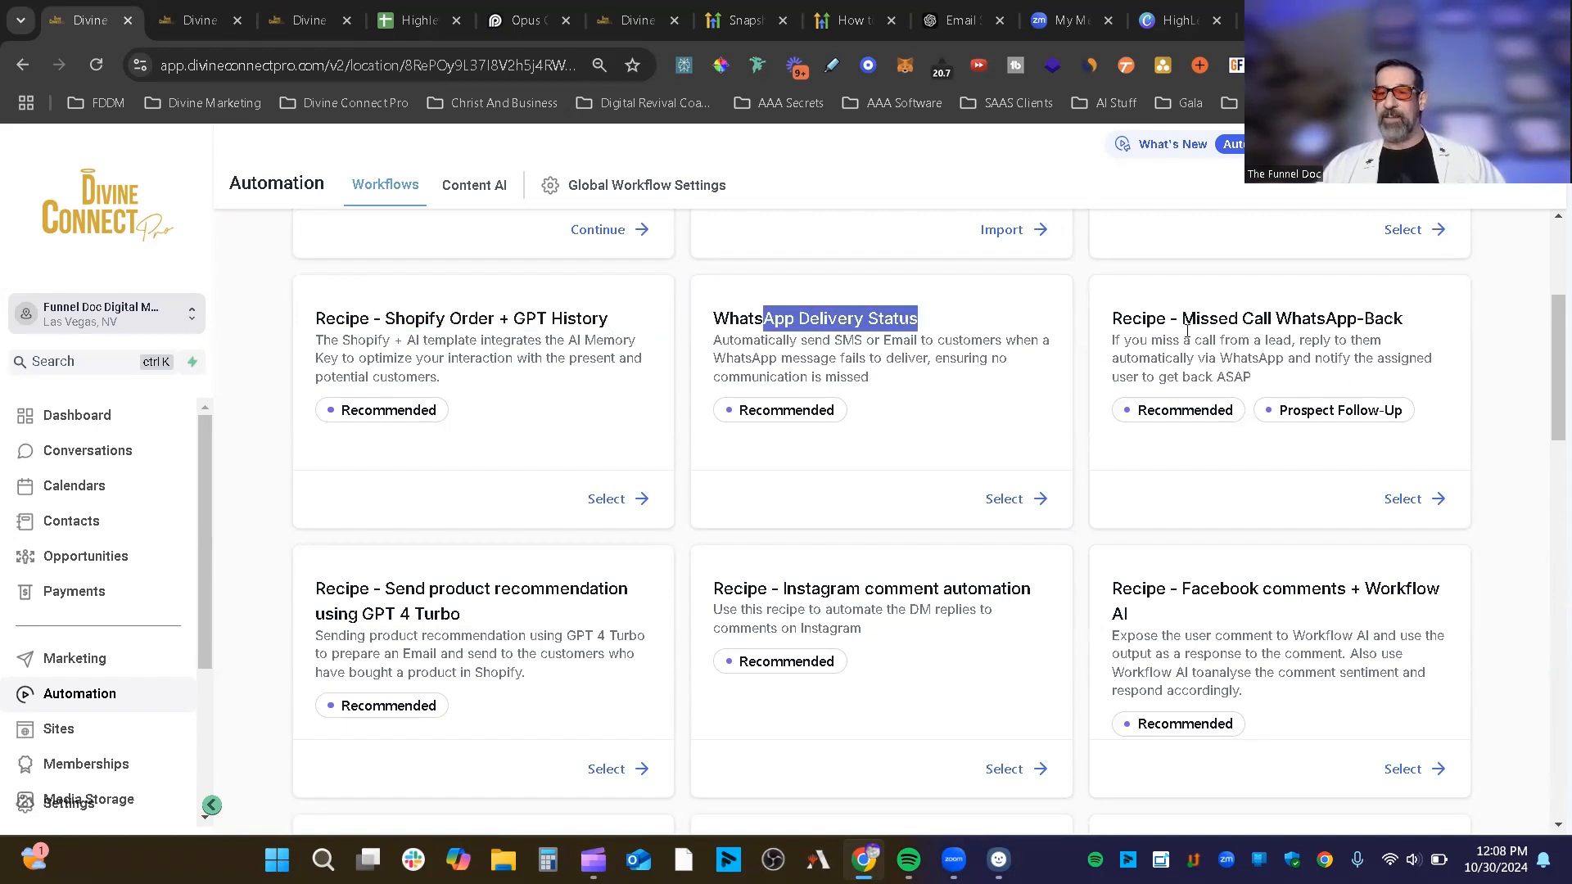
scroll(1390, 322, down, 3)
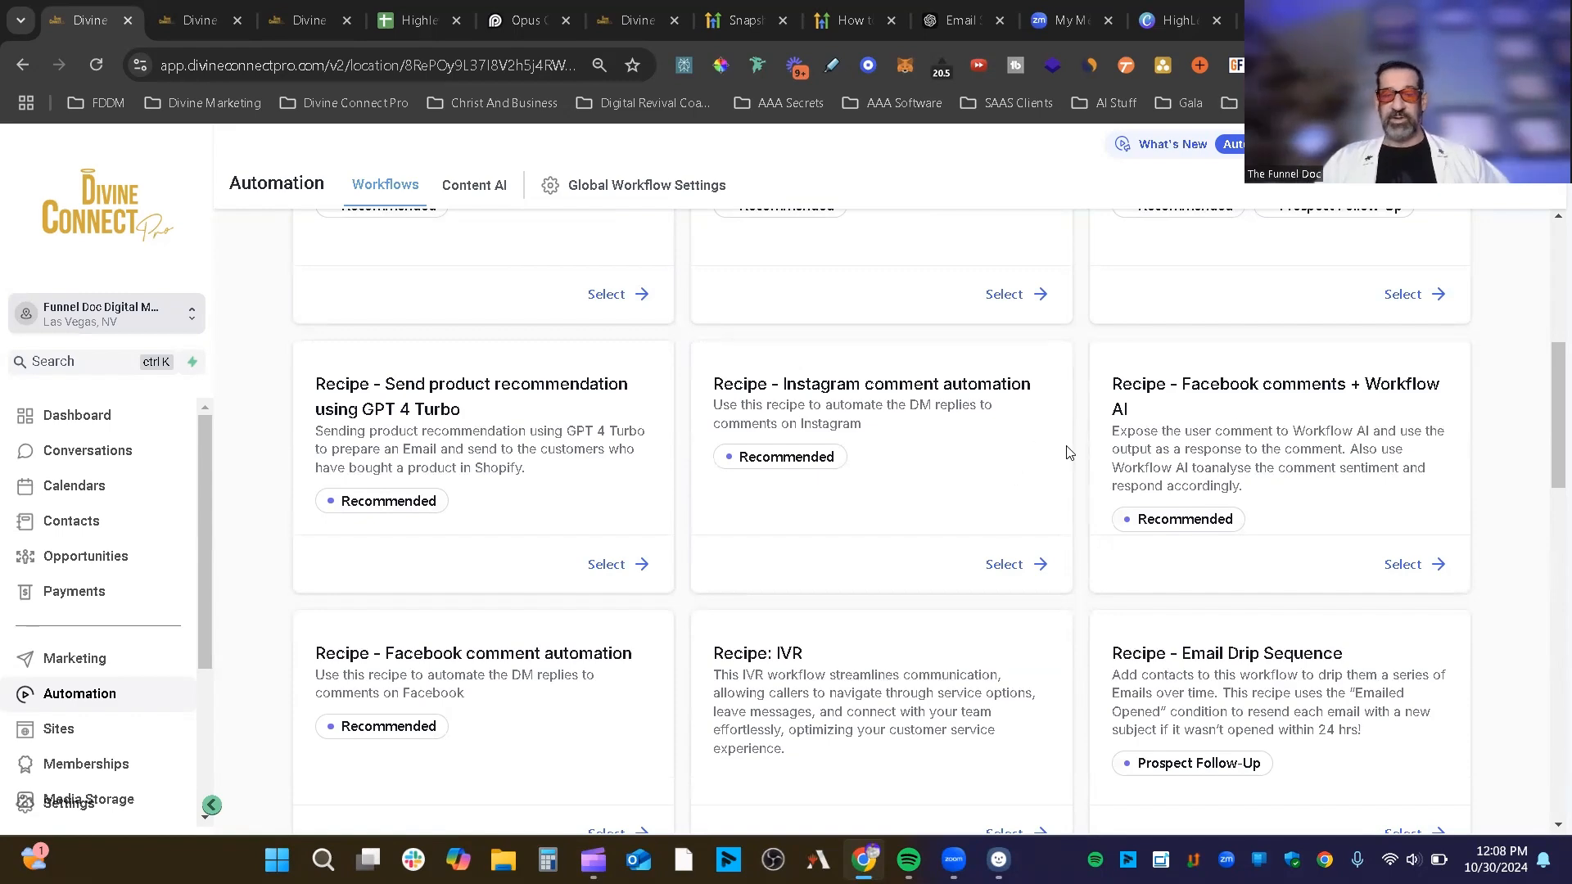
scroll(1062, 455, down, 1)
scroll(1064, 449, up, 2)
scroll(1064, 449, down, 3)
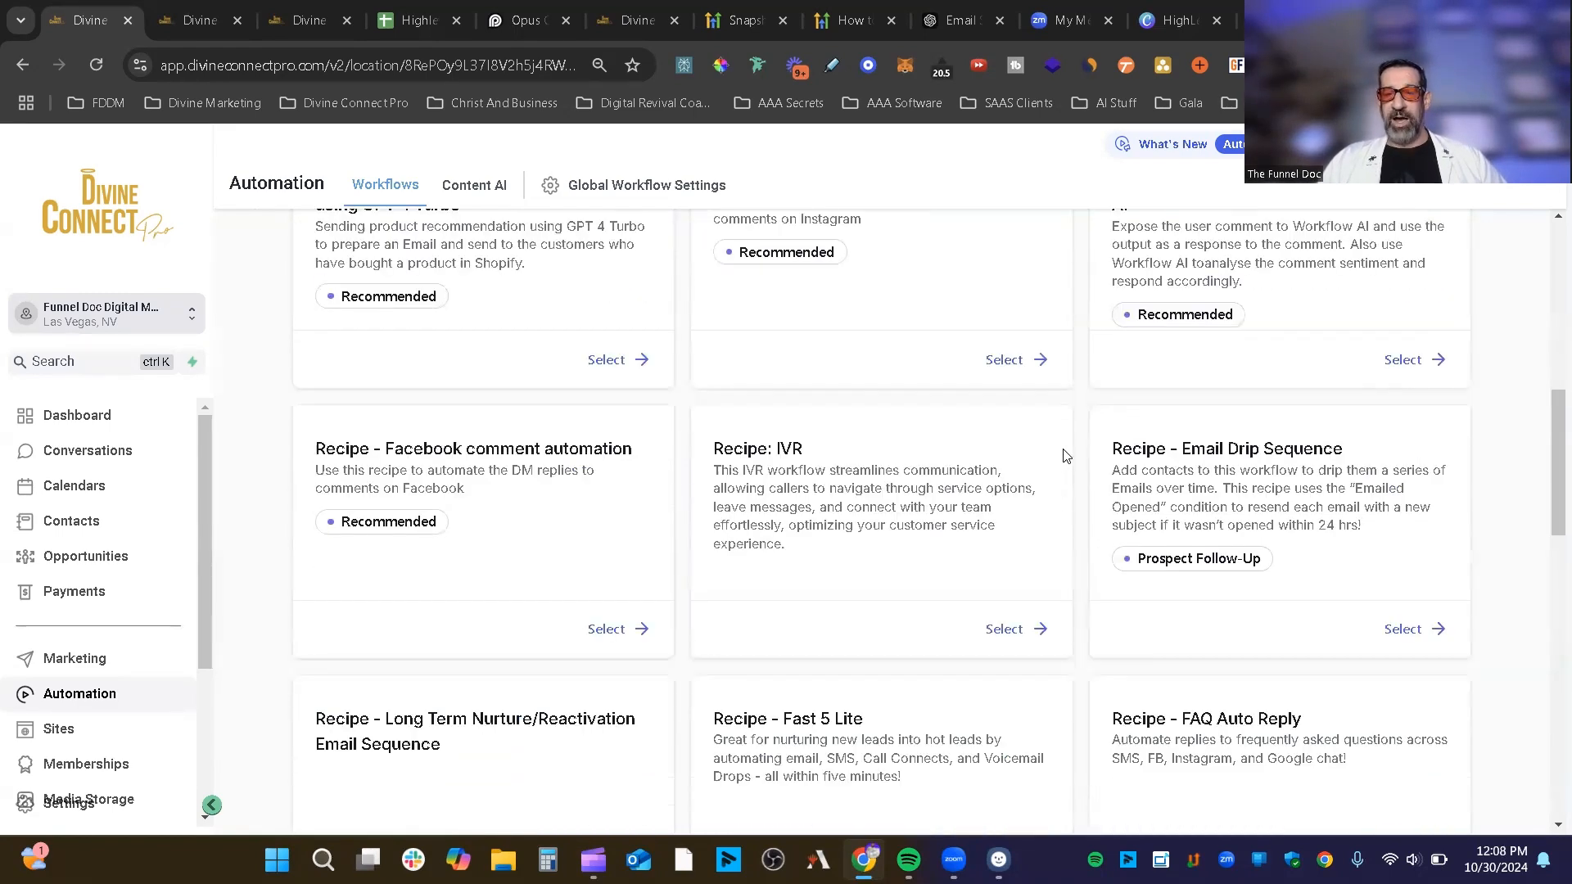
scroll(1063, 449, up, 1)
scroll(933, 366, up, 2)
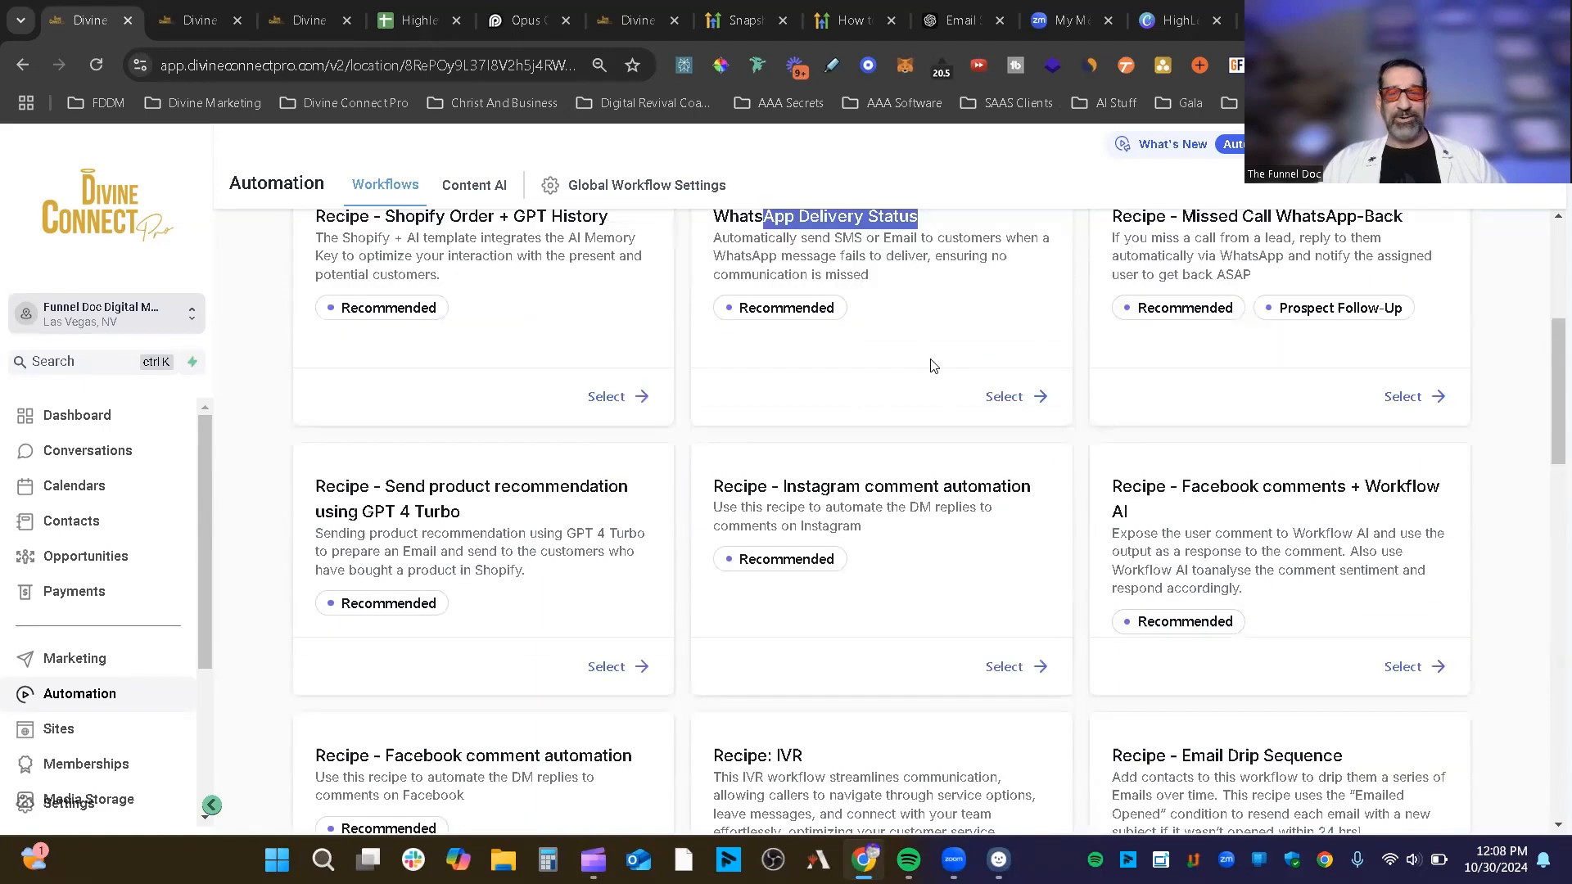
scroll(676, 293, down, 1)
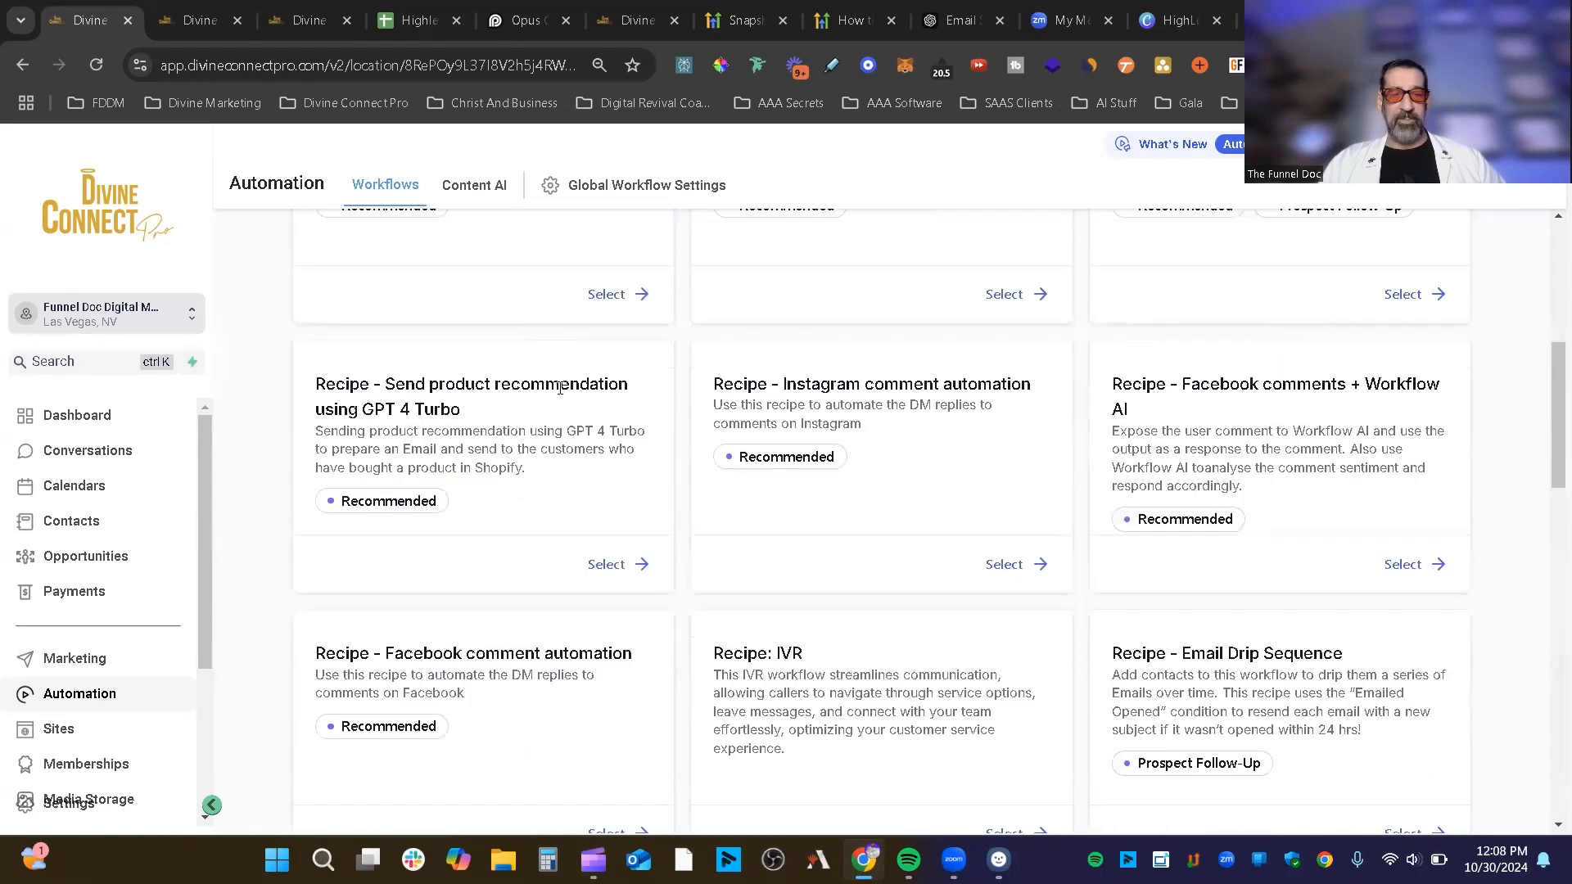
drag(501, 403, 387, 378)
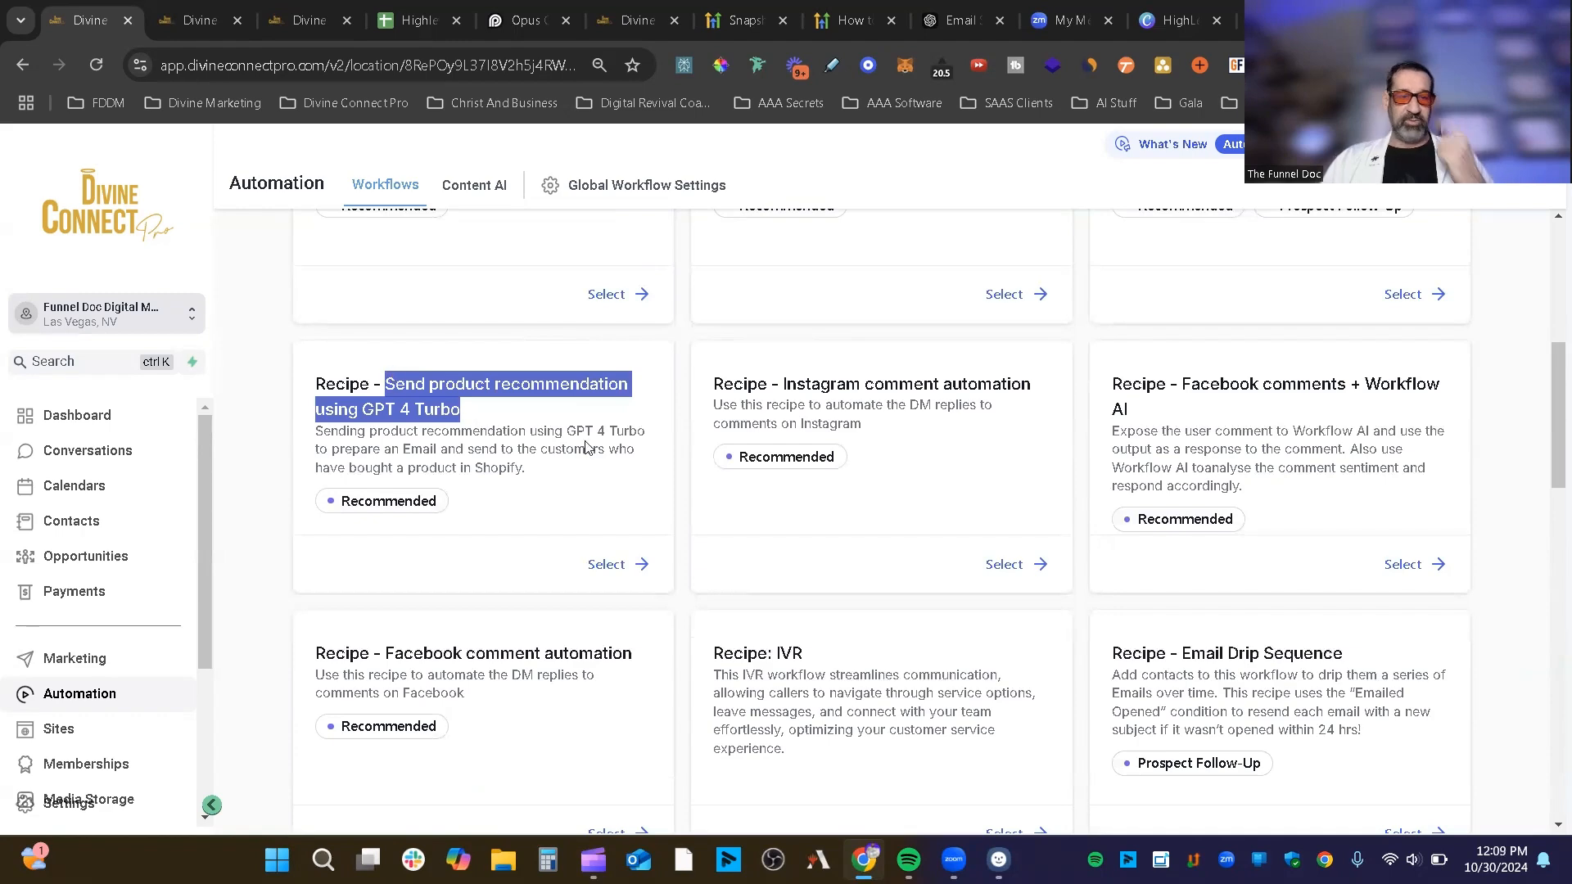
scroll(418, 270, down, 1)
click(976, 389)
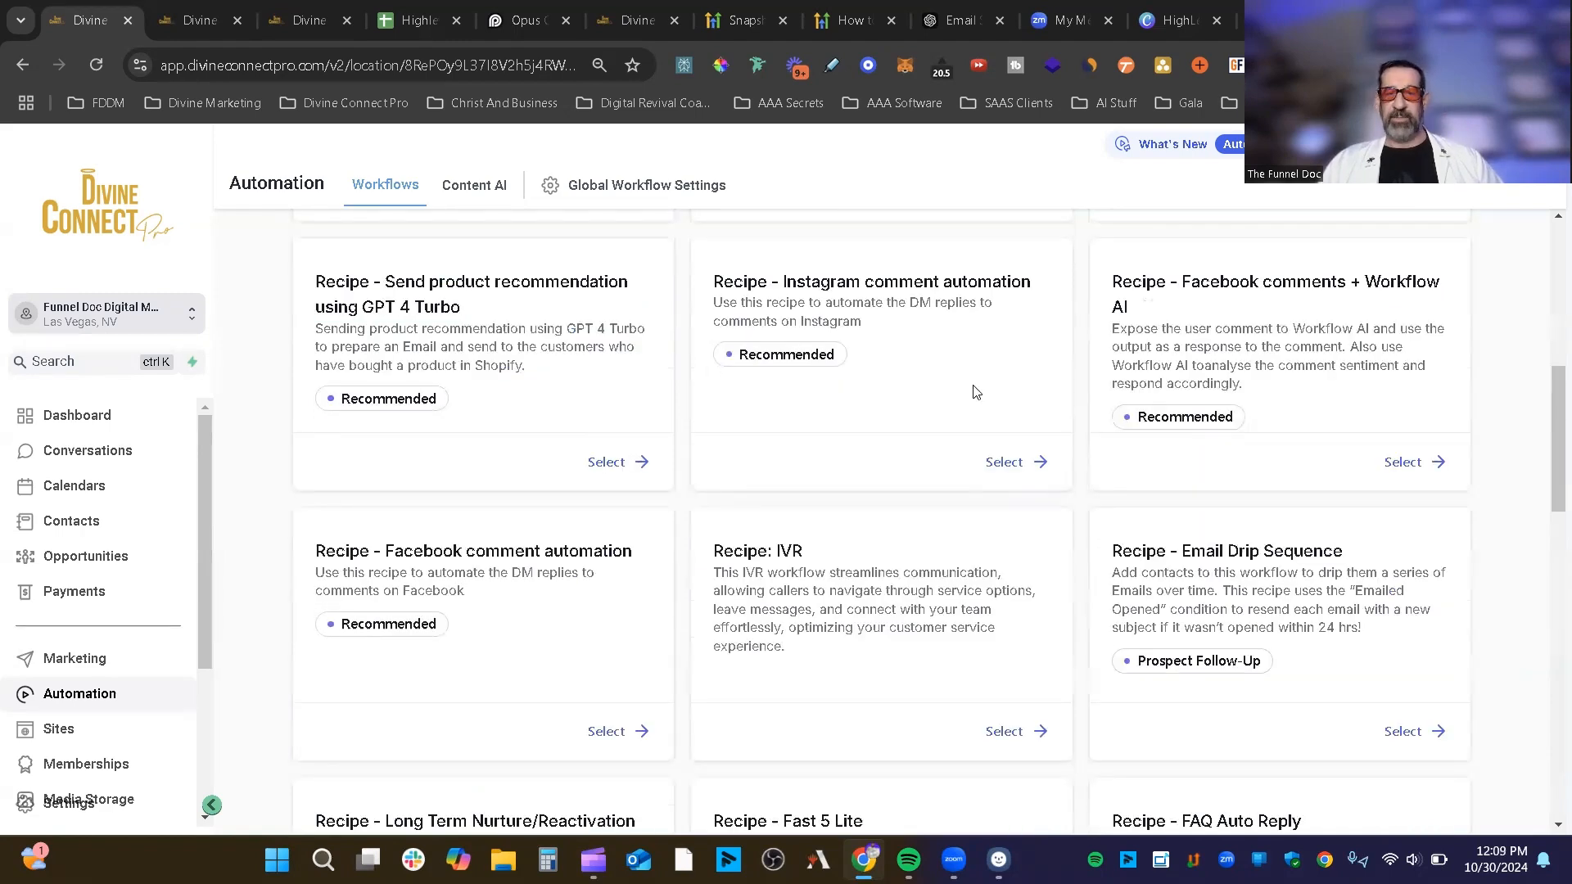
drag(700, 275, 1031, 281)
click(876, 367)
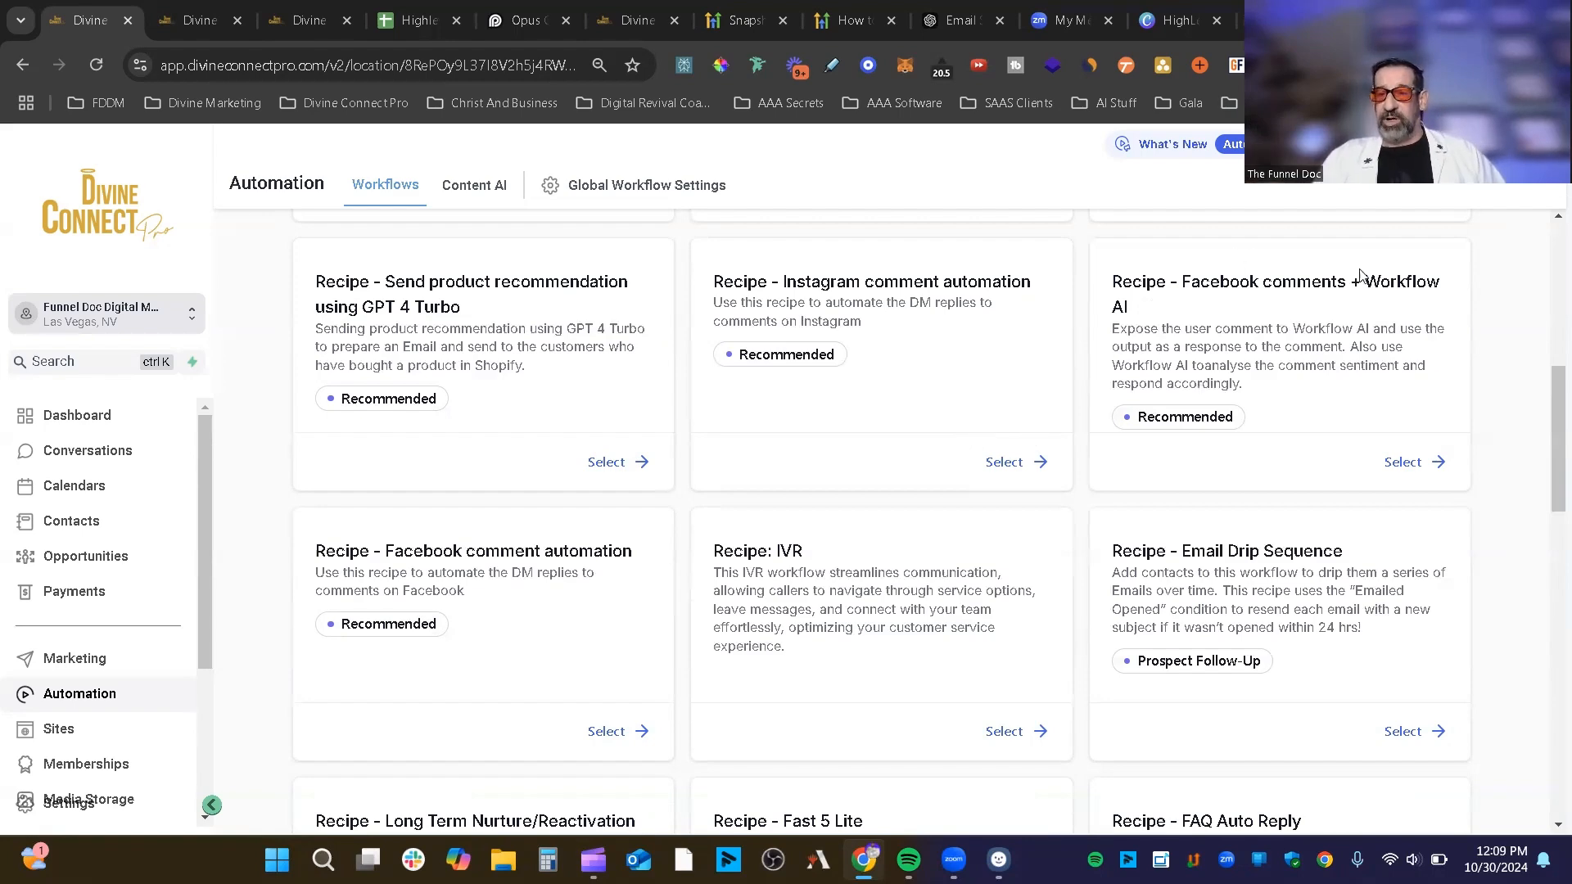
scroll(1048, 370, down, 2)
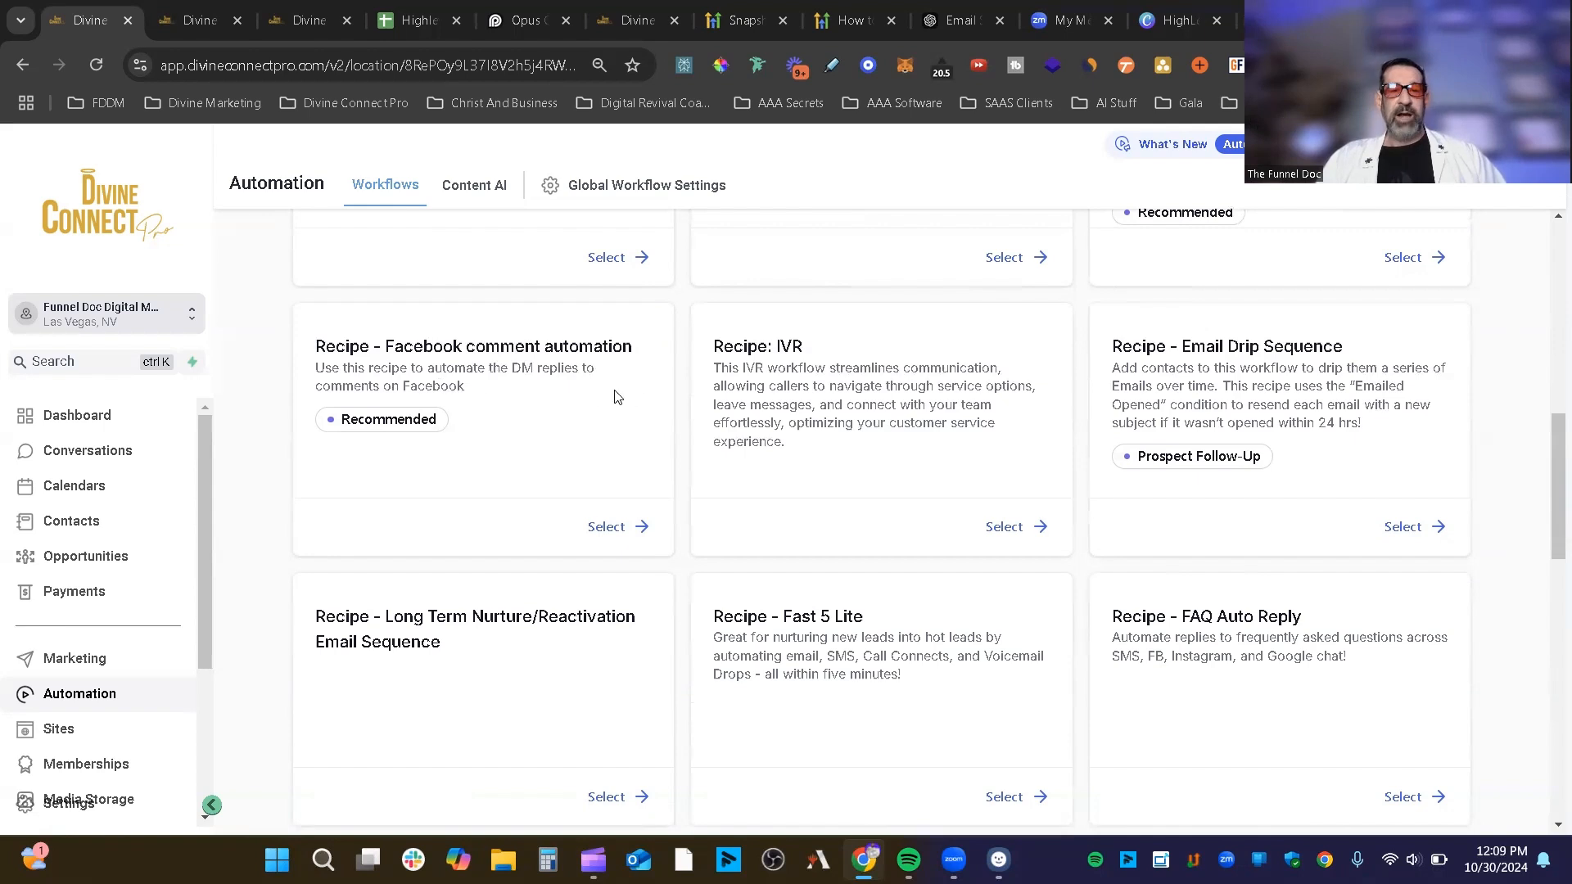
double_click(779, 346)
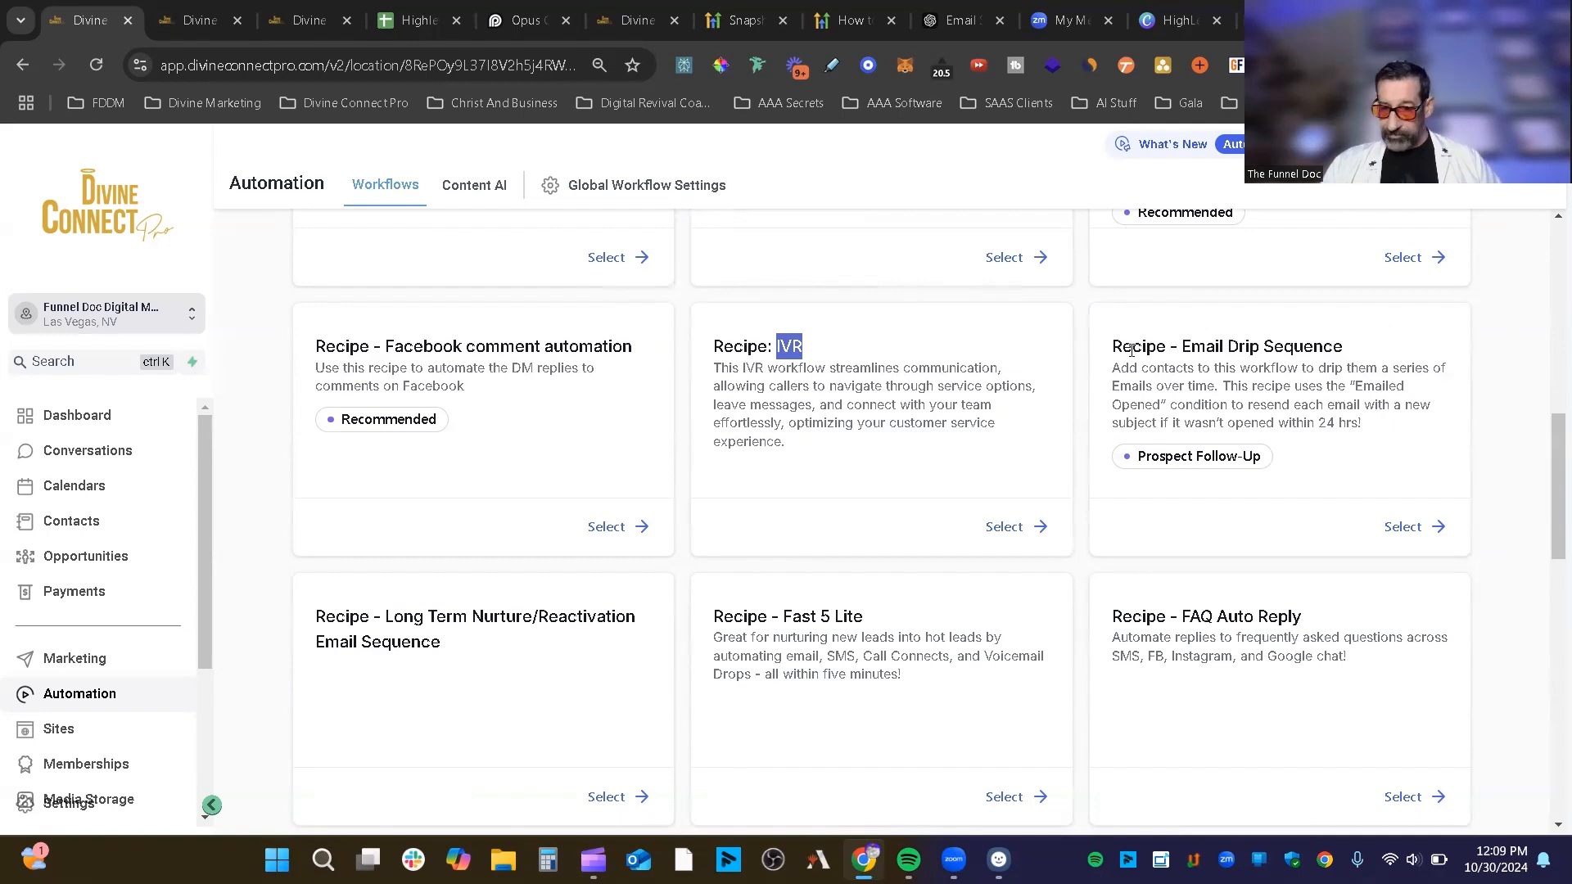
drag(1341, 346, 1182, 351)
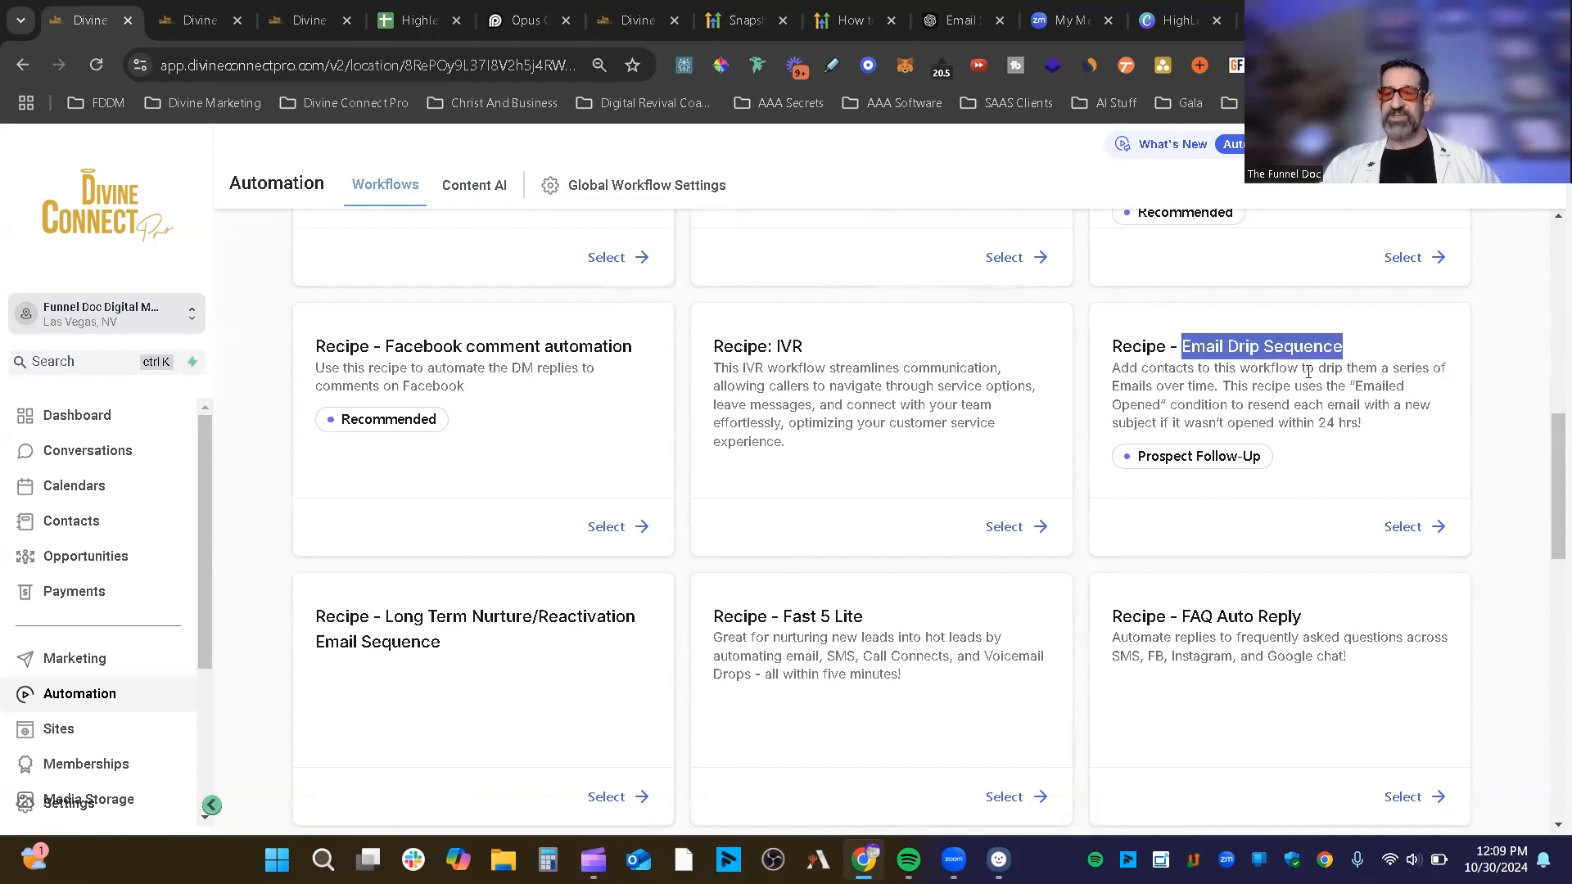
scroll(1309, 371, down, 3)
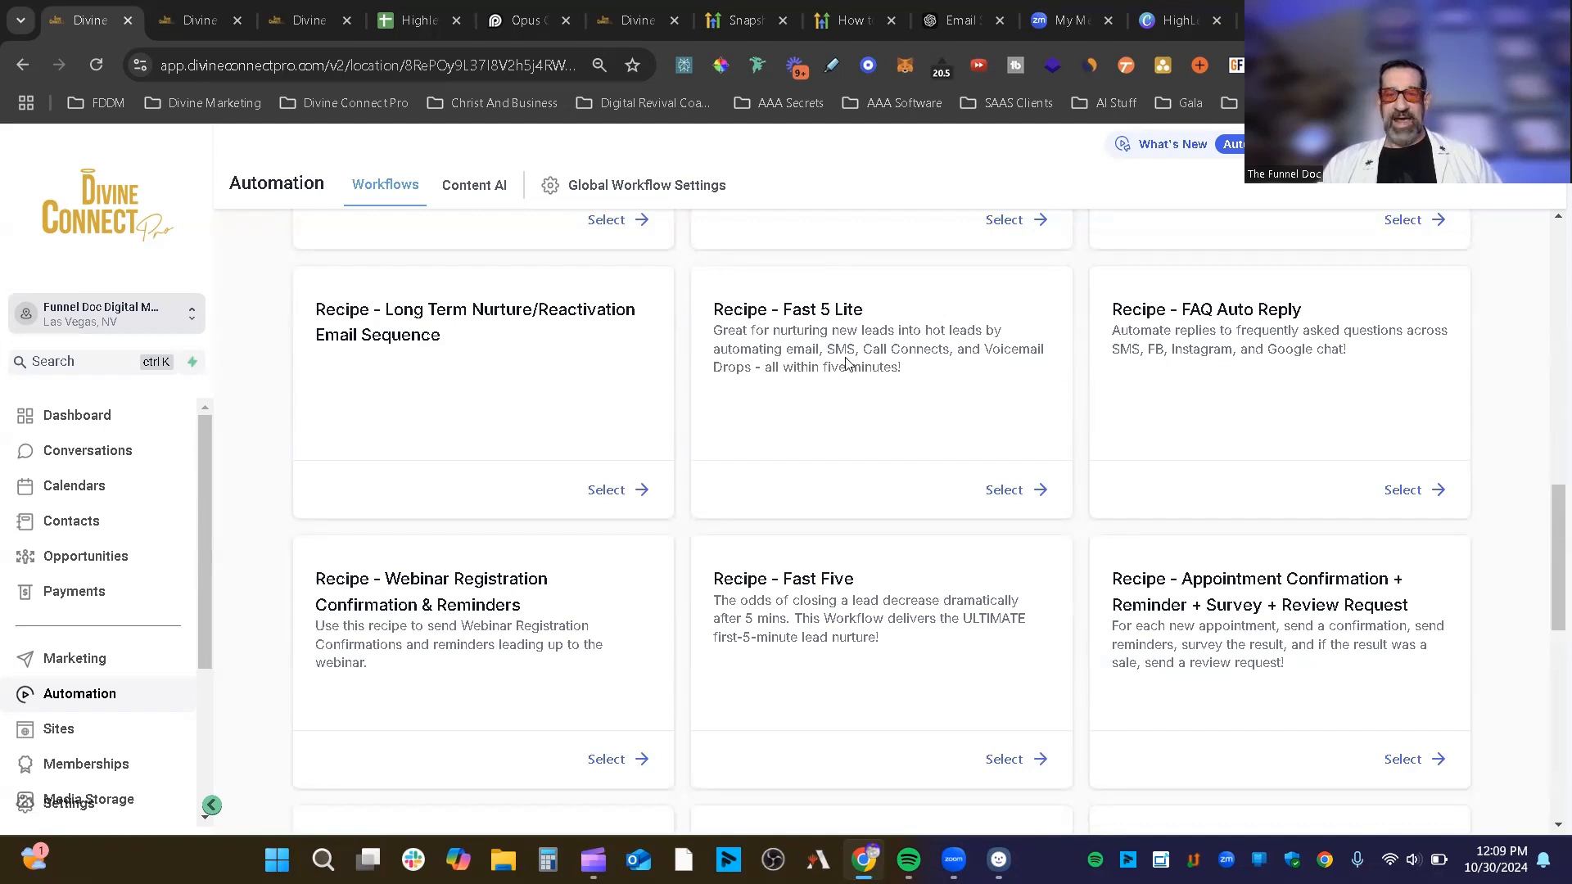
drag(917, 375, 812, 395)
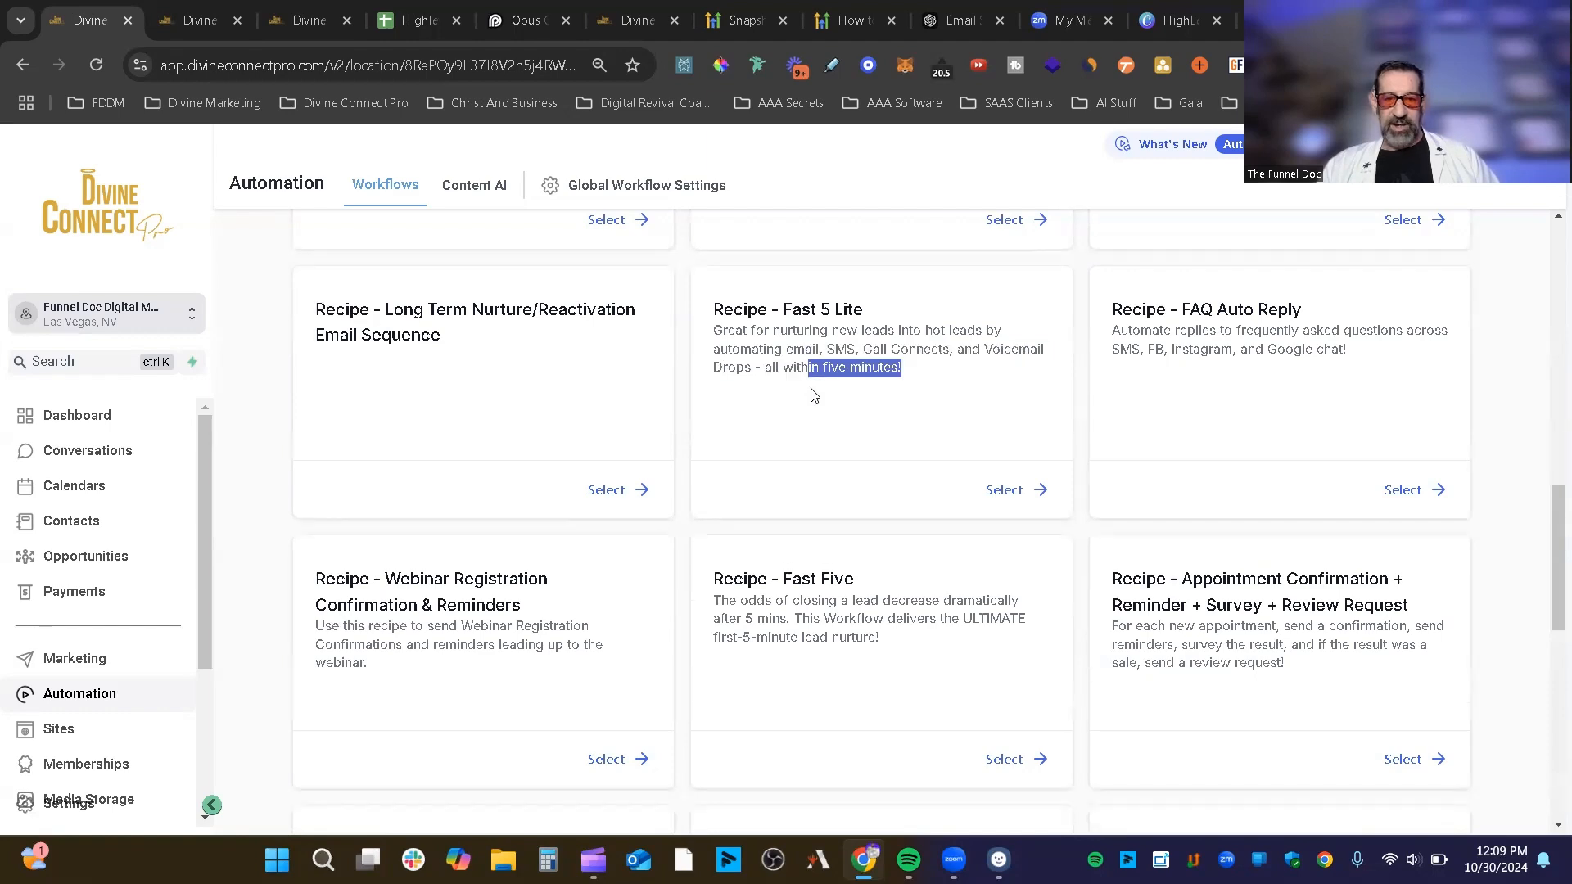
click(791, 366)
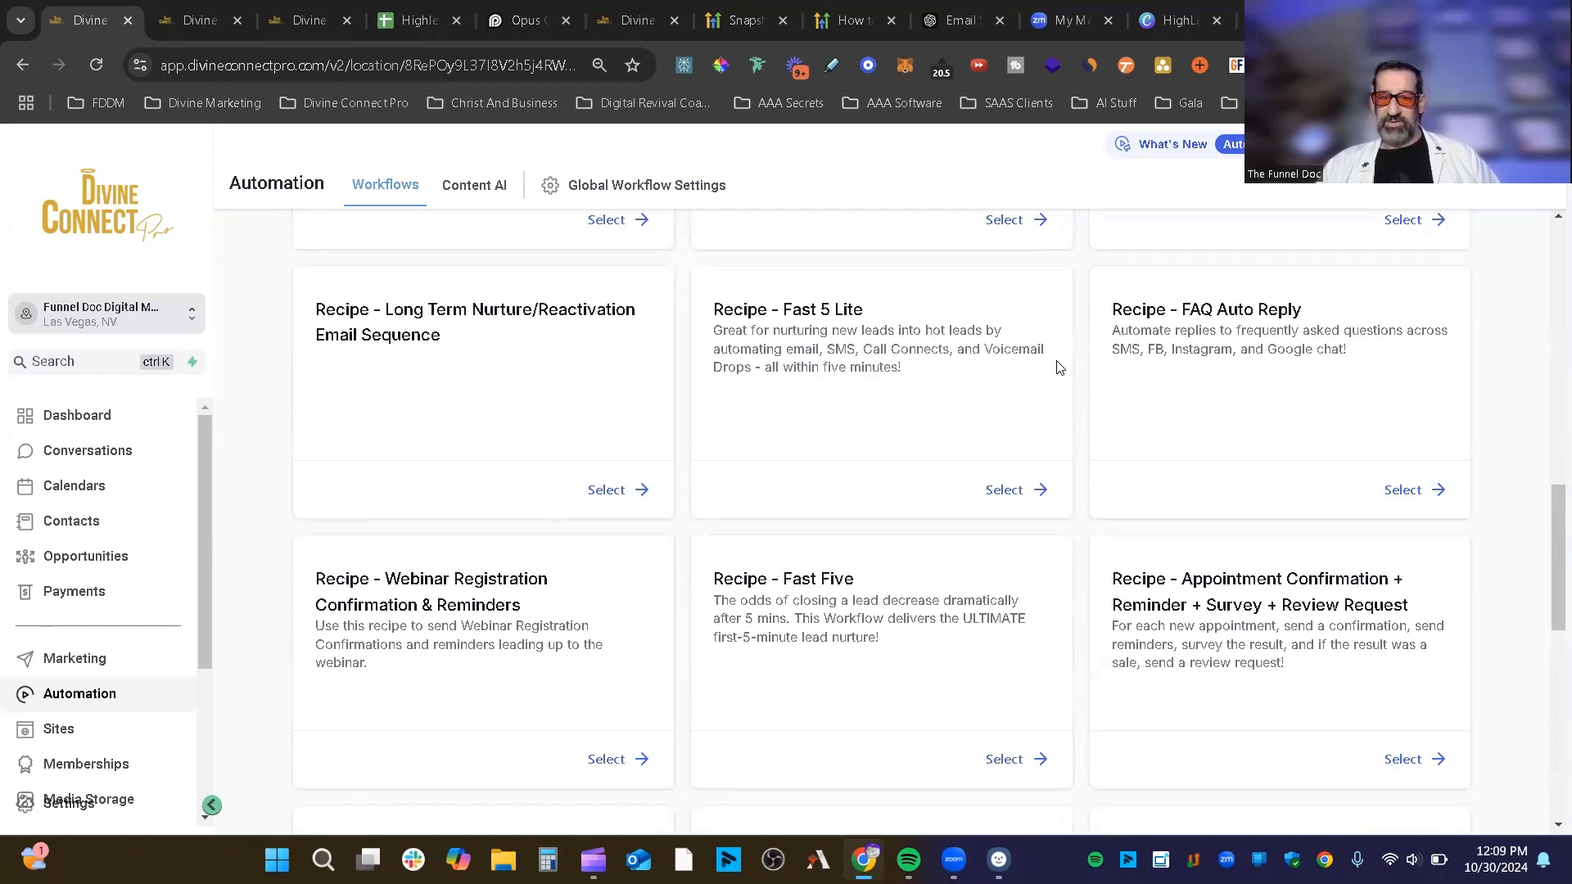
scroll(1295, 324, down, 3)
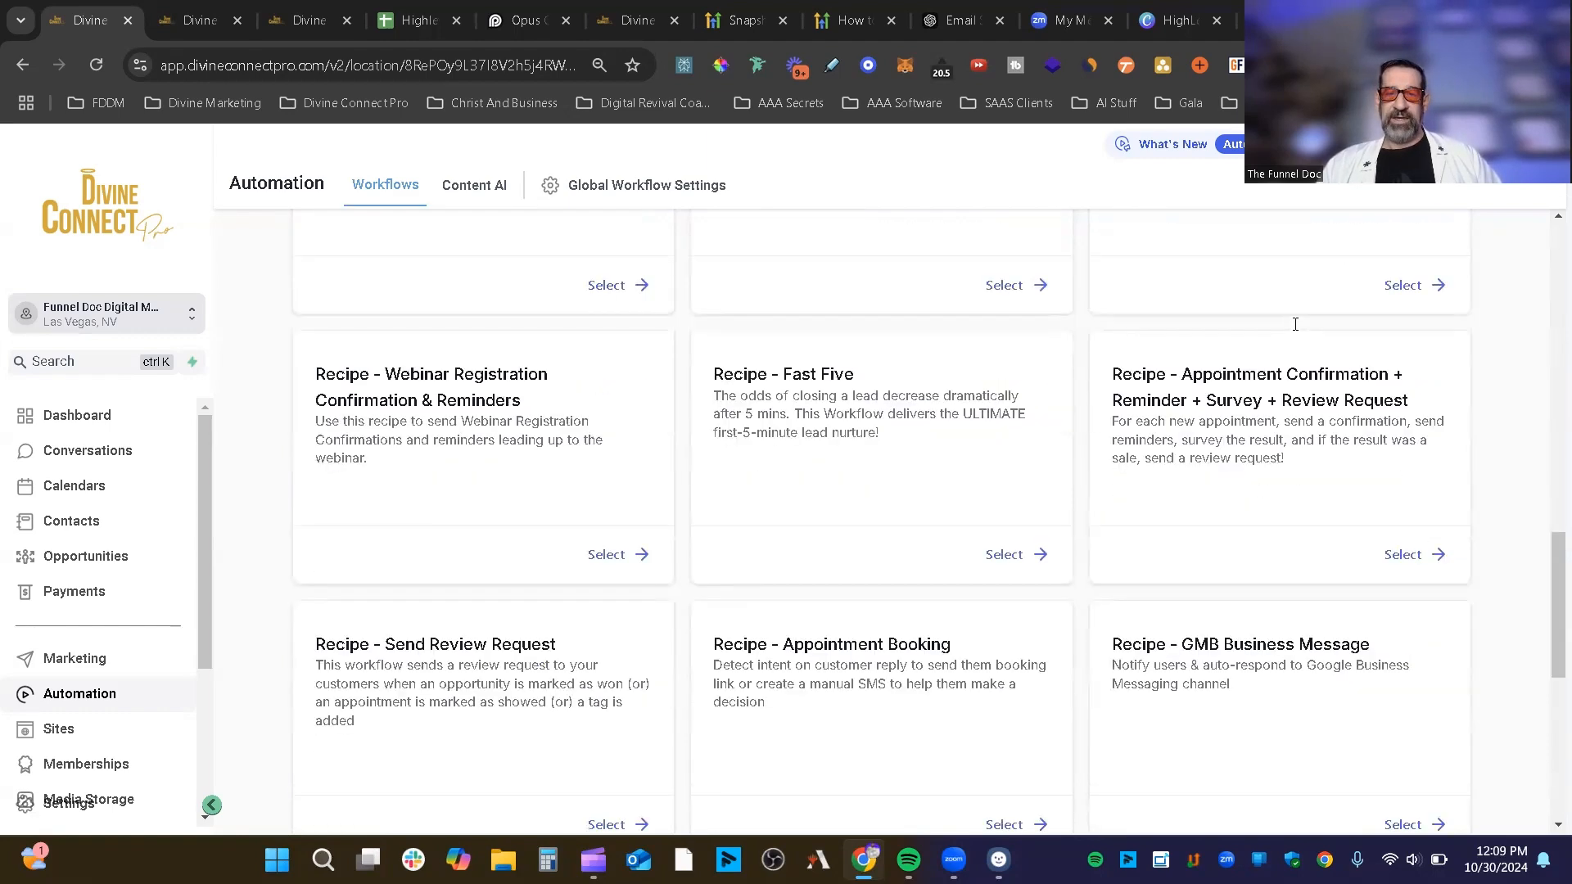
drag(564, 385, 301, 375)
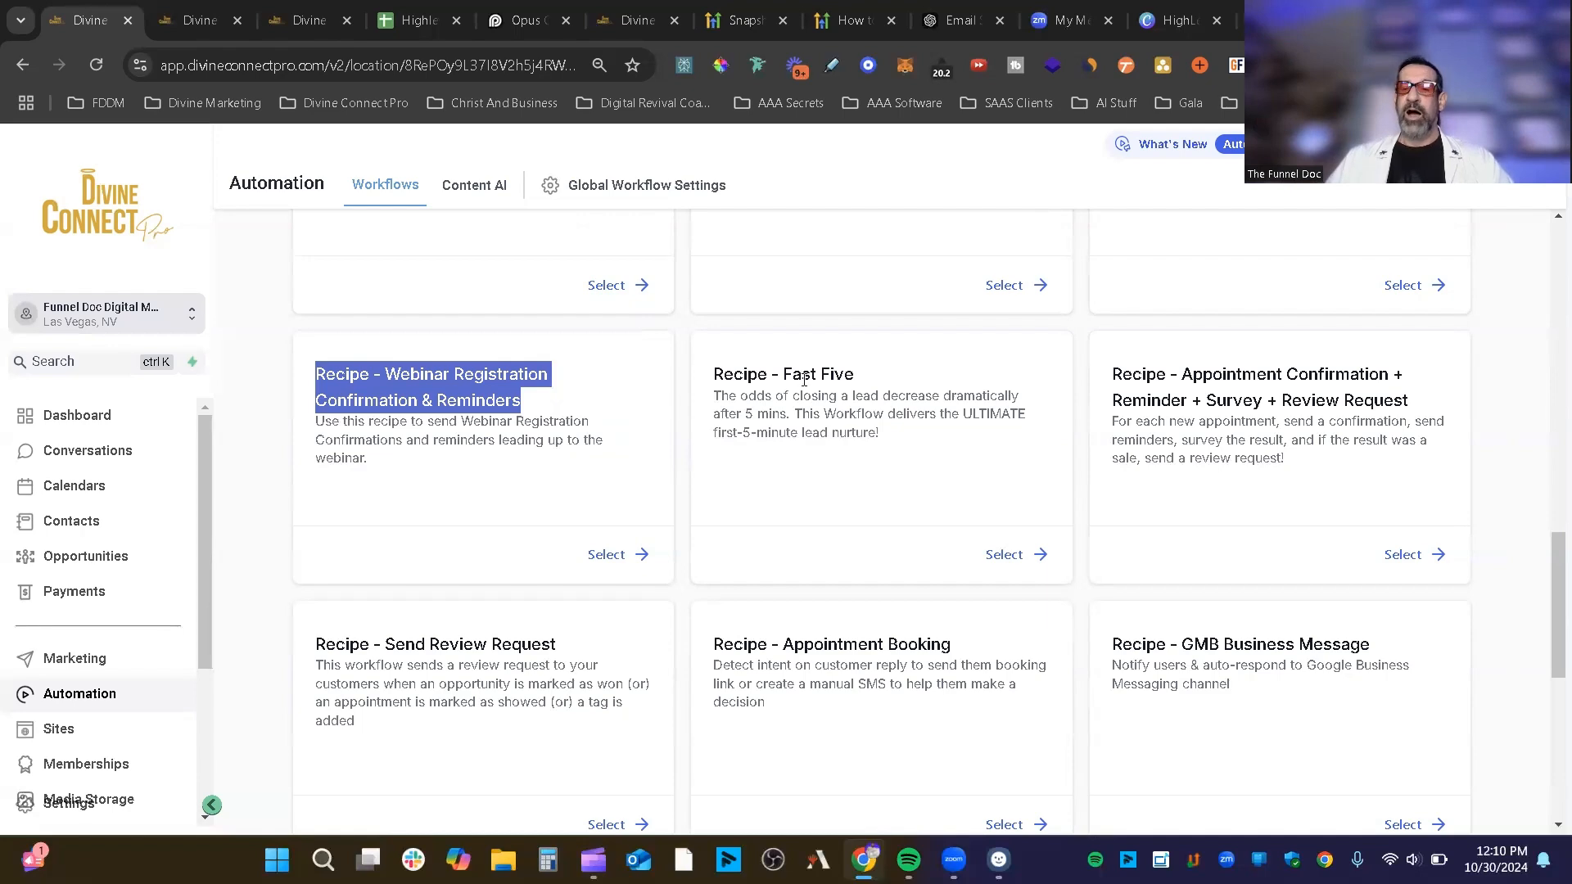
click(1362, 391)
scroll(519, 454, down, 3)
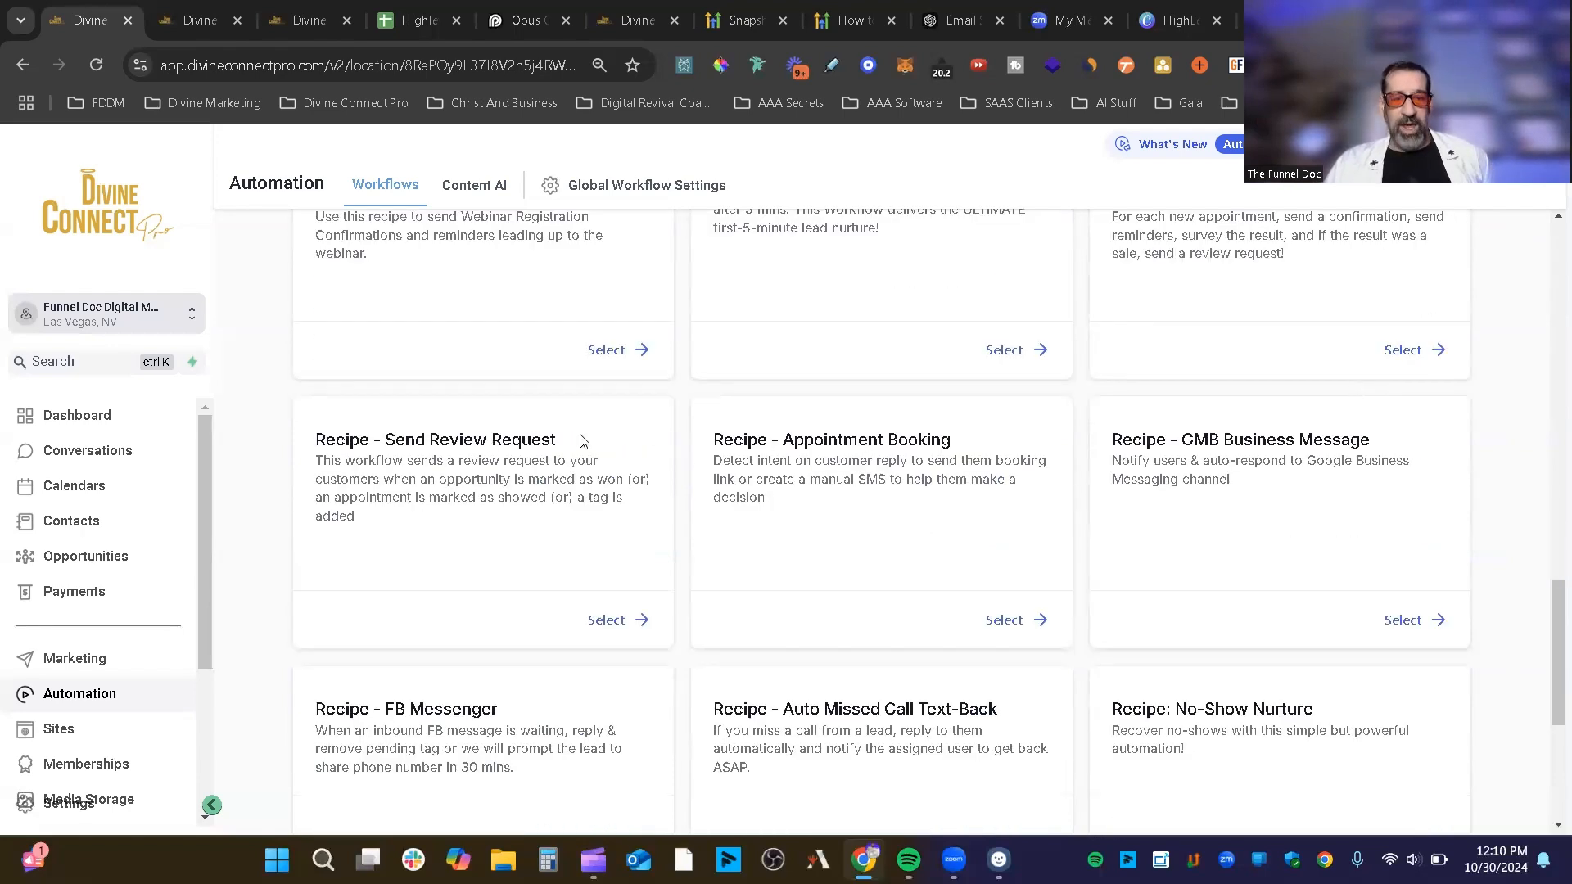
mouse_move(581, 439)
mouse_down()
mouse_move(378, 443)
mouse_move(589, 453)
mouse_up()
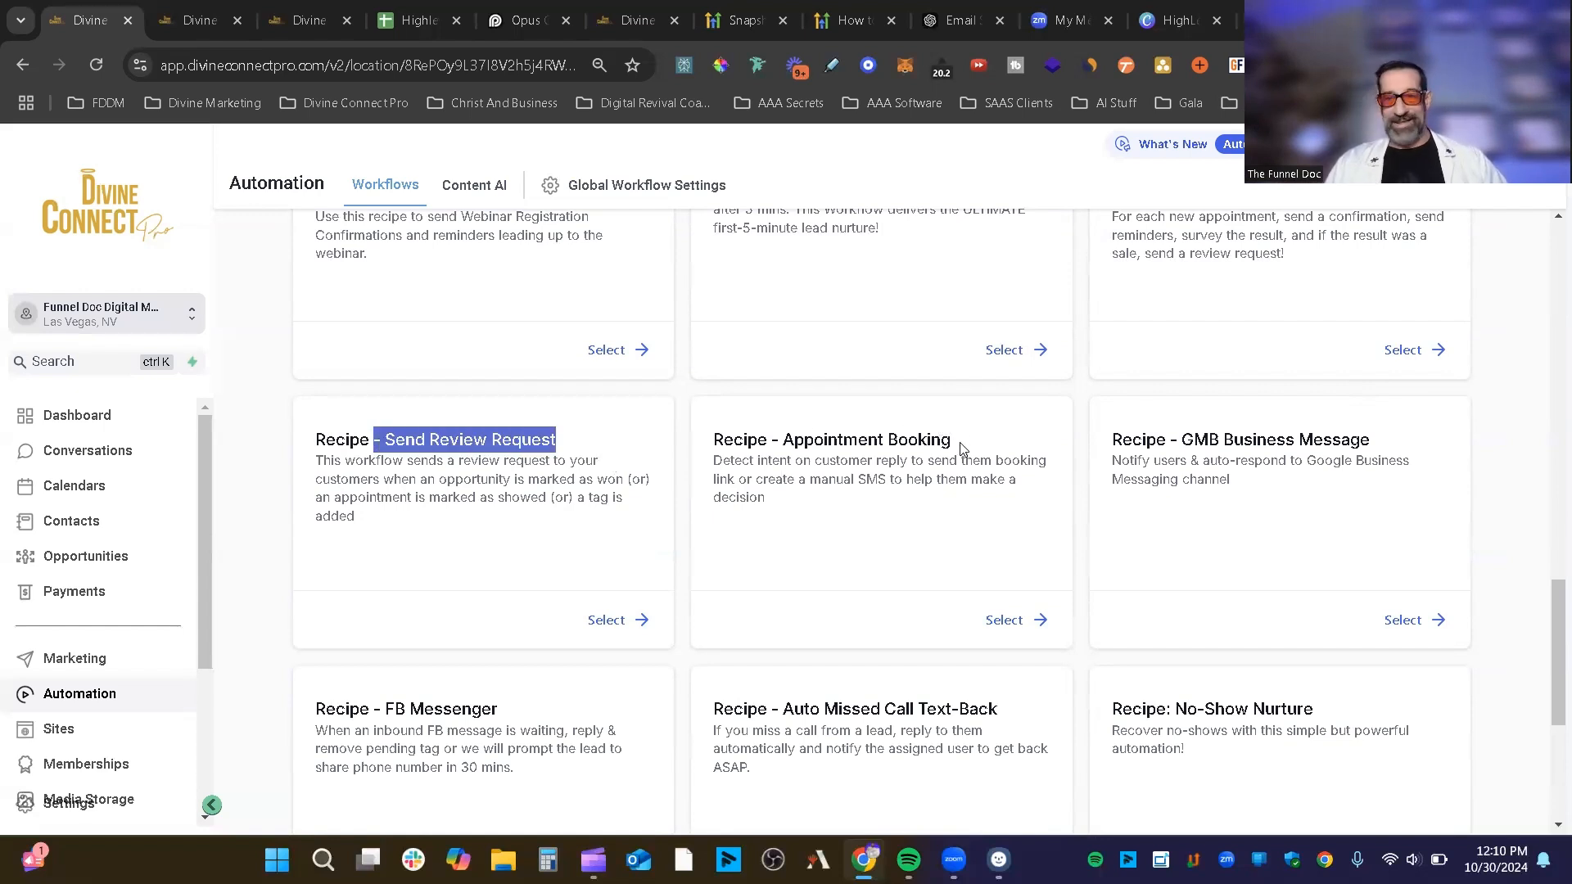
drag(974, 444, 694, 442)
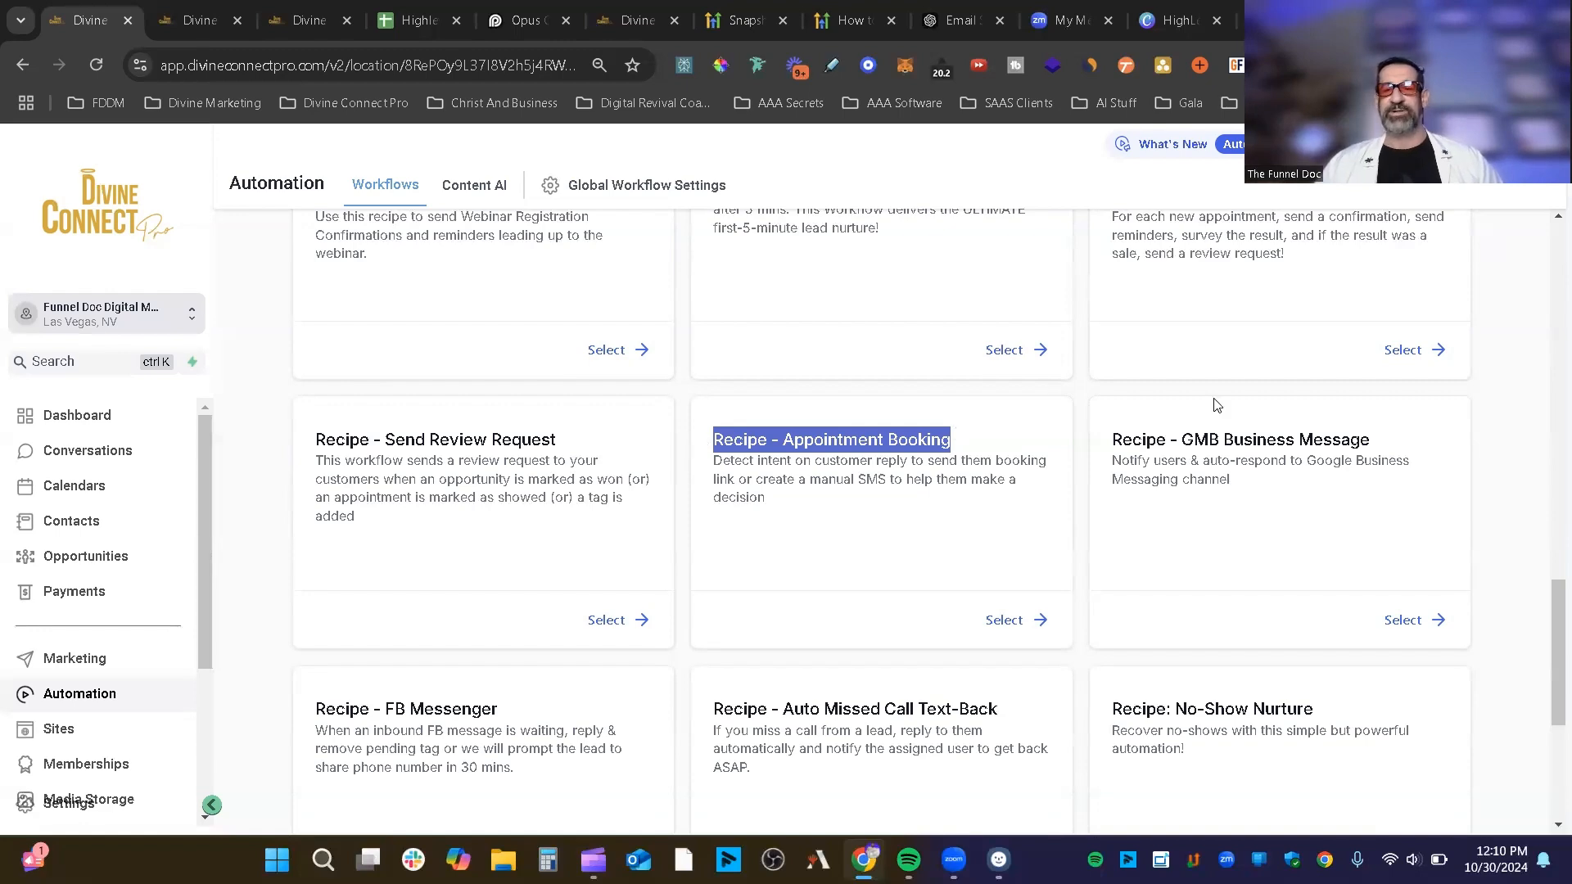
scroll(1309, 424, down, 1)
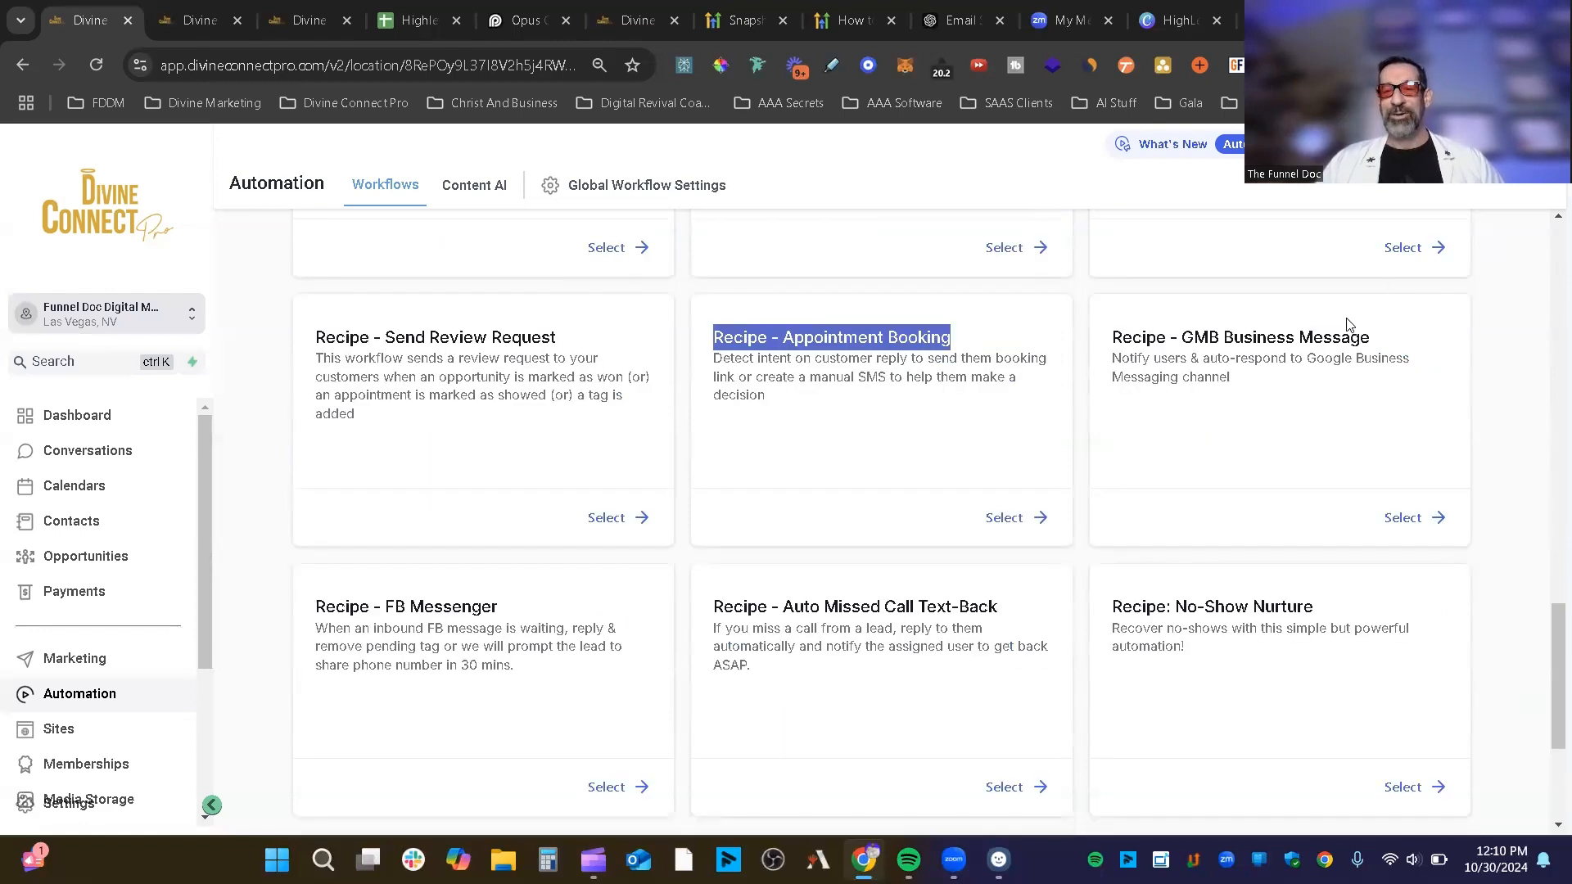
scroll(484, 434, down, 2)
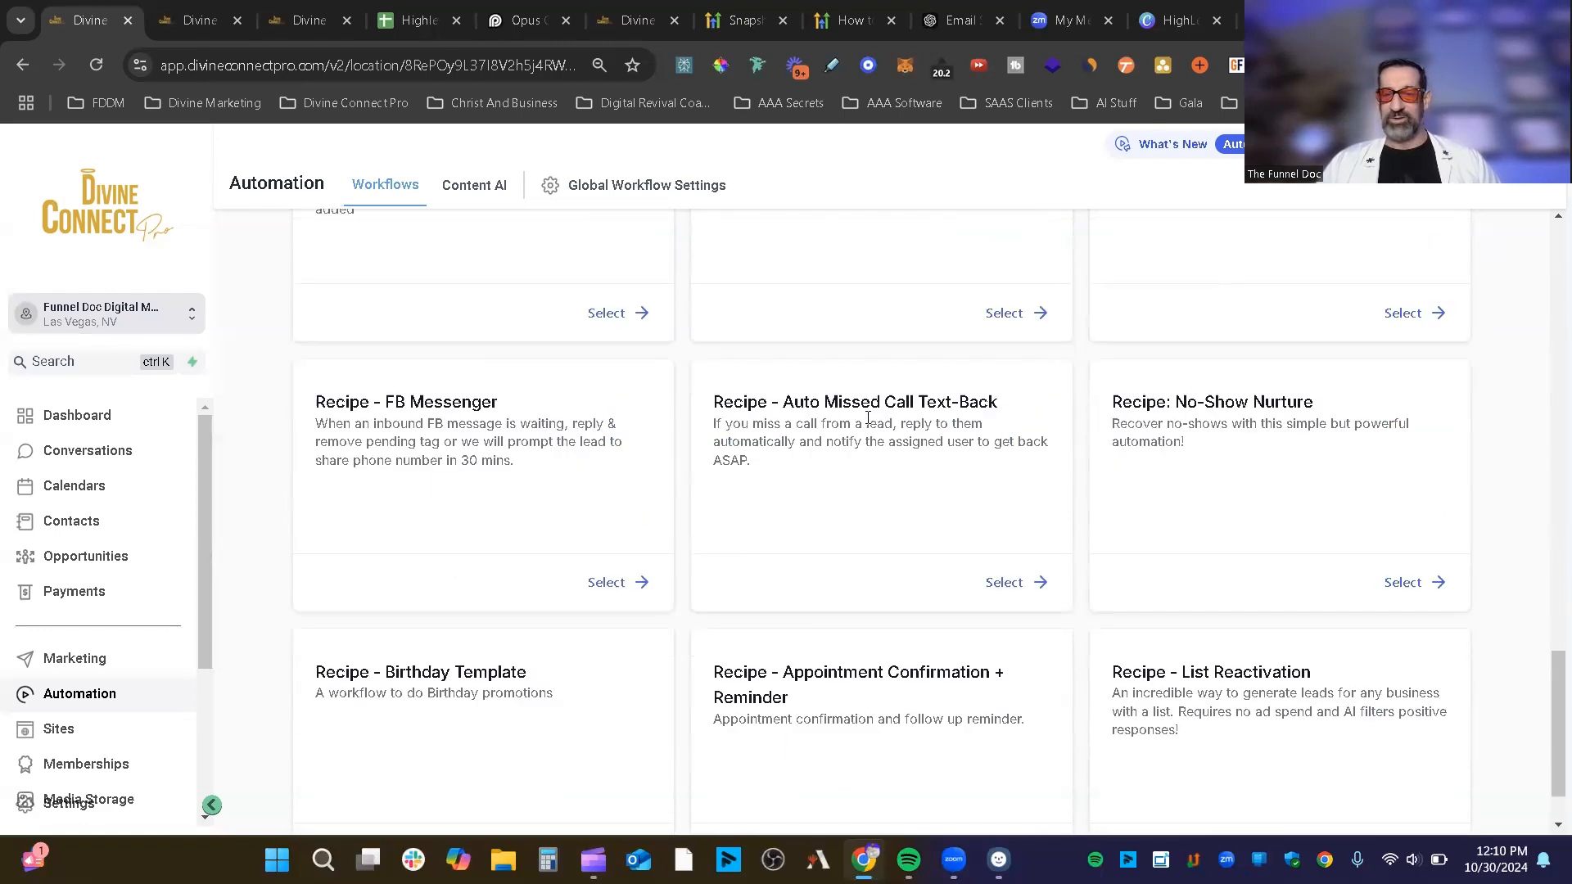
drag(743, 402, 1332, 323)
scroll(1056, 493, down, 1)
double_click(1282, 319)
double_click(1152, 337)
click(1178, 335)
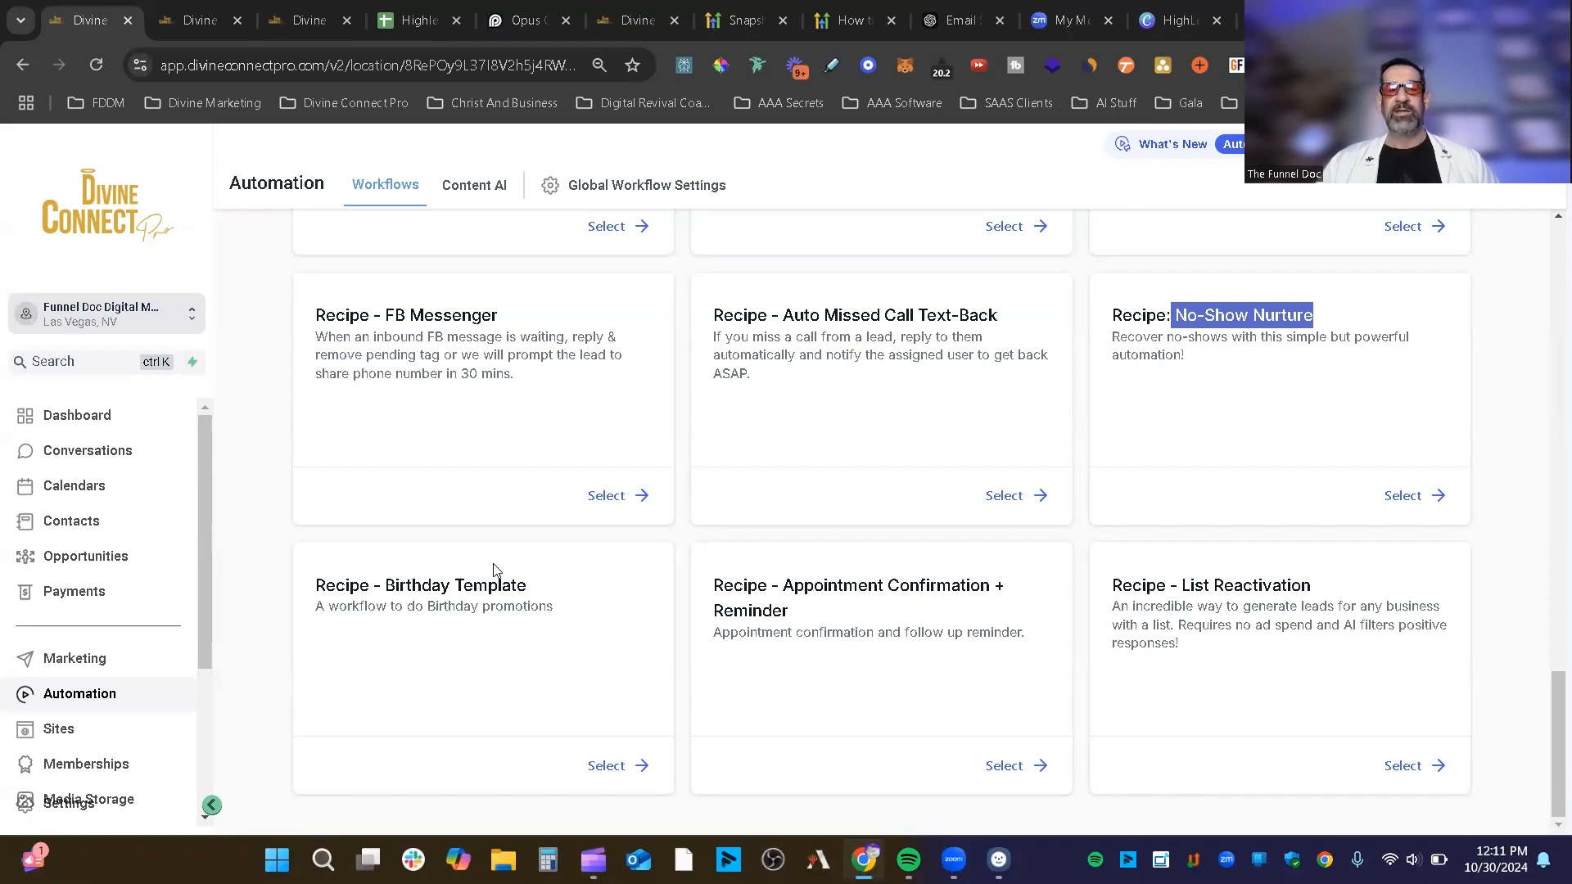
drag(532, 586, 594, 593)
click(534, 588)
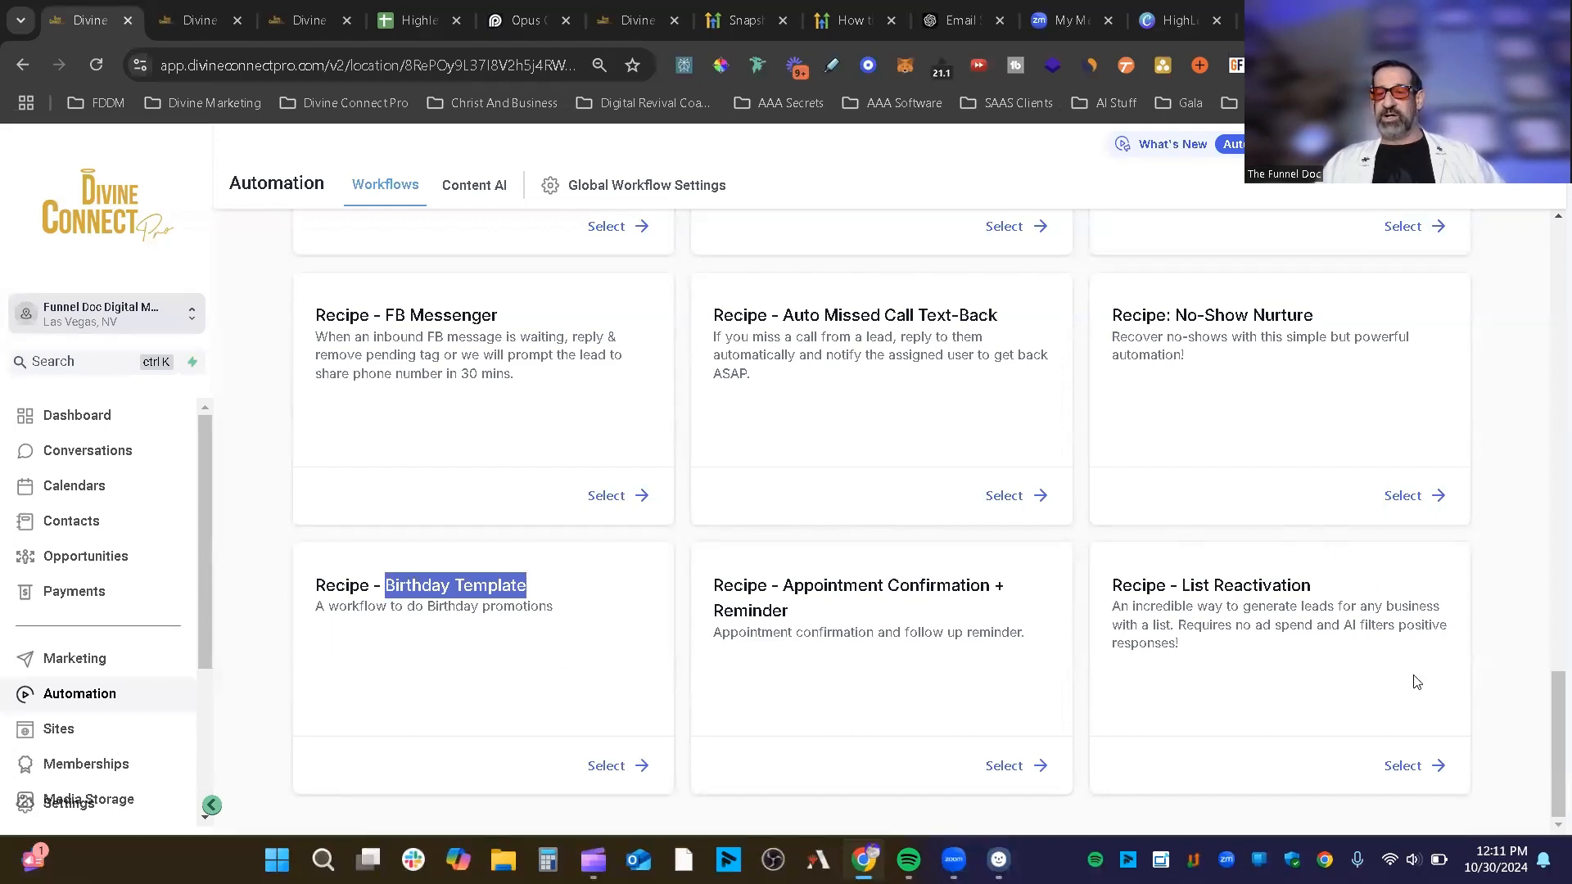
scroll(1415, 682, up, 20)
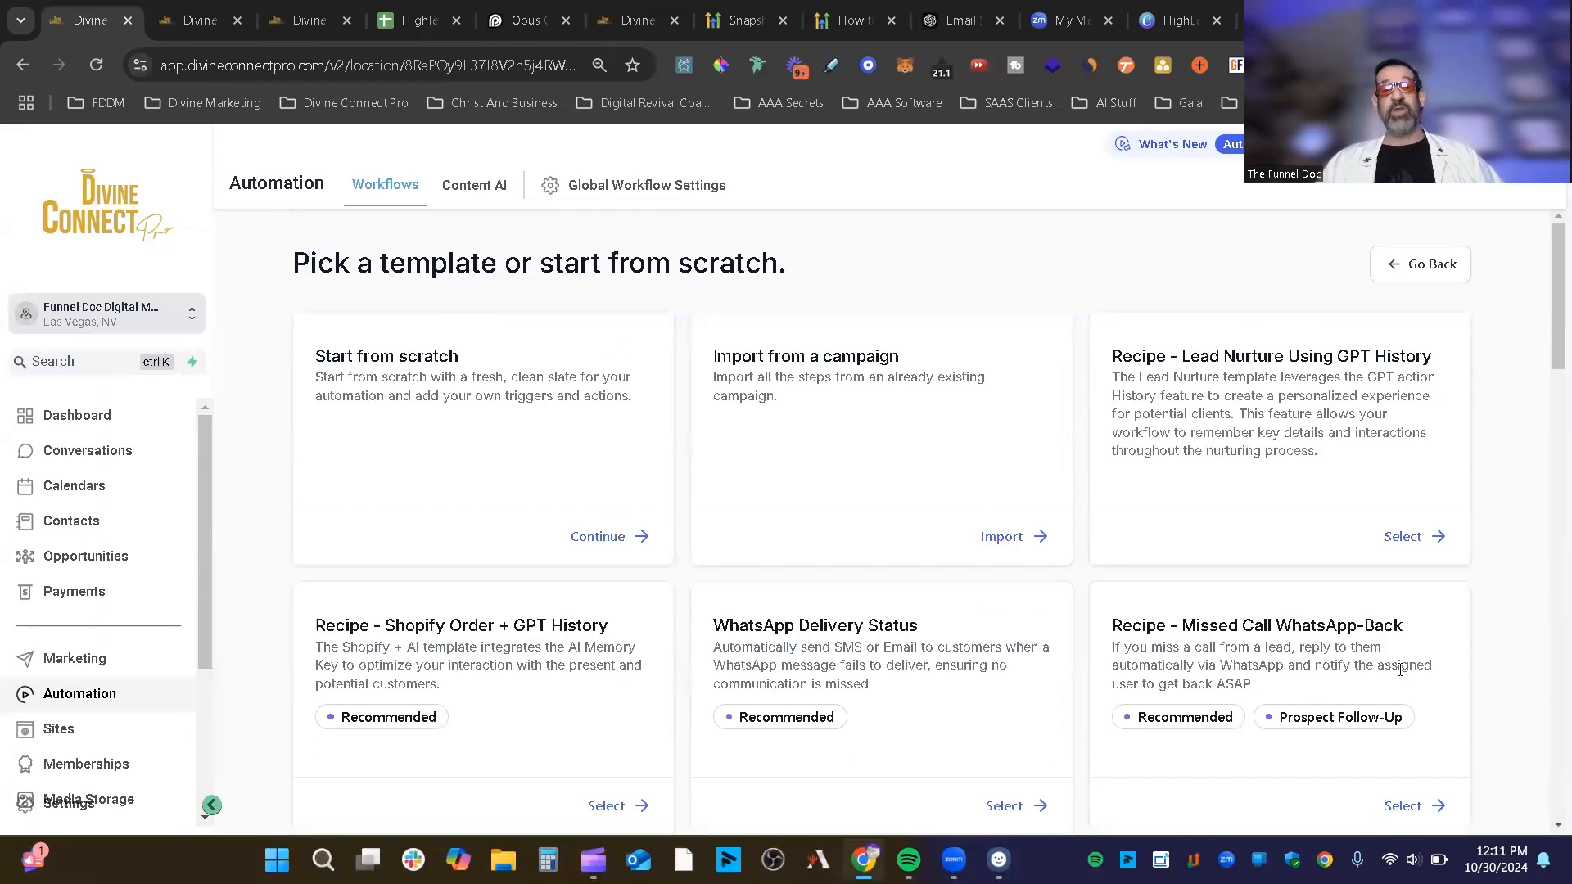
Step: Go back to the workflow list and create a new workflow from scratch
click(1424, 264)
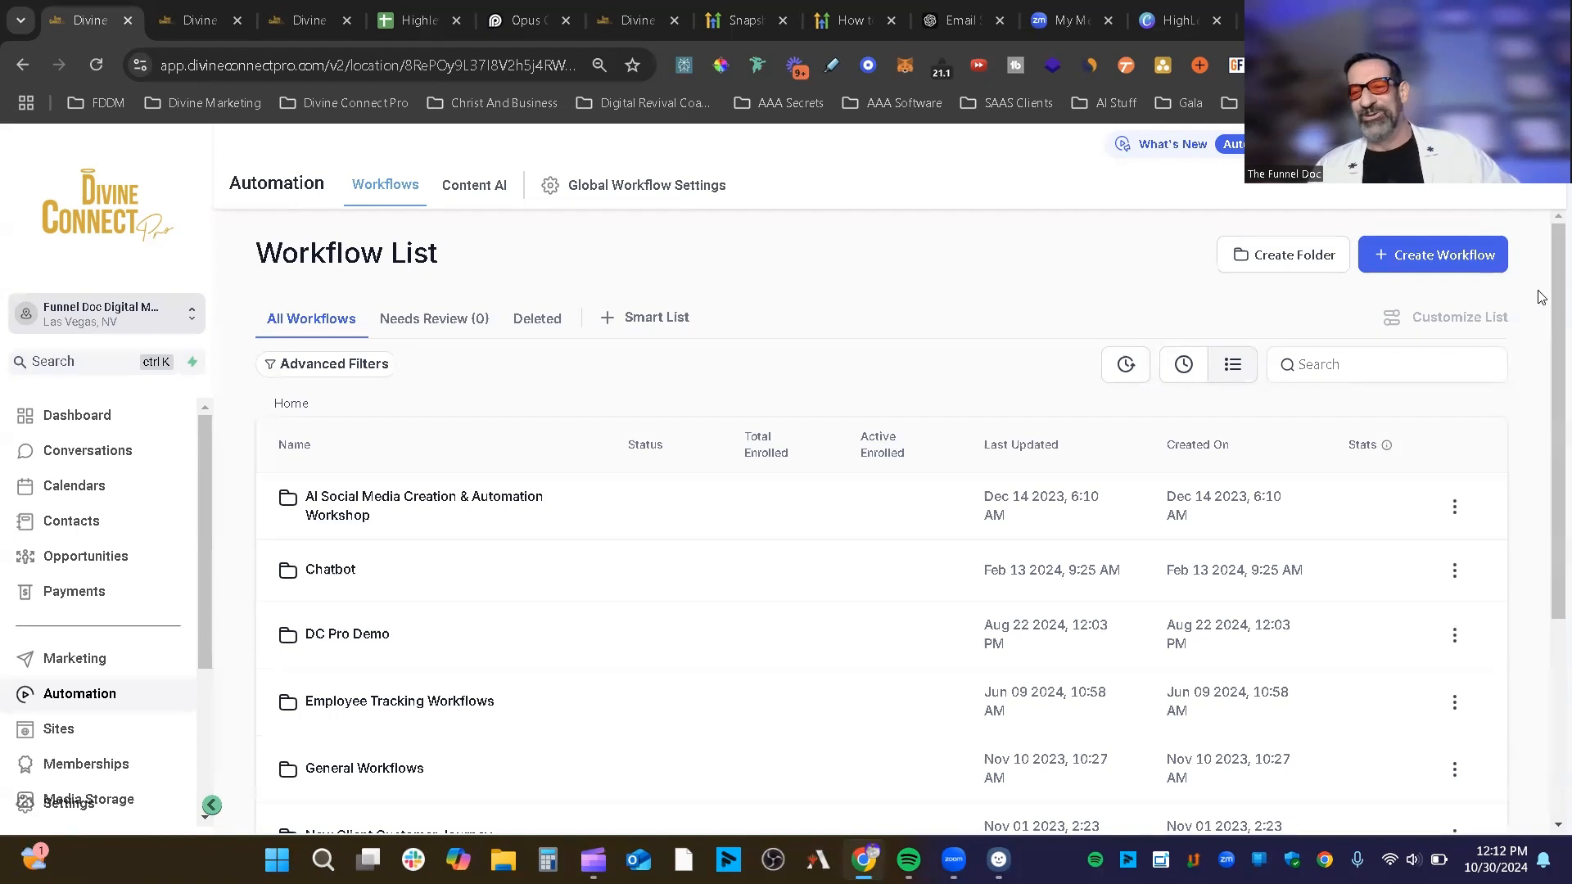
click(1464, 257)
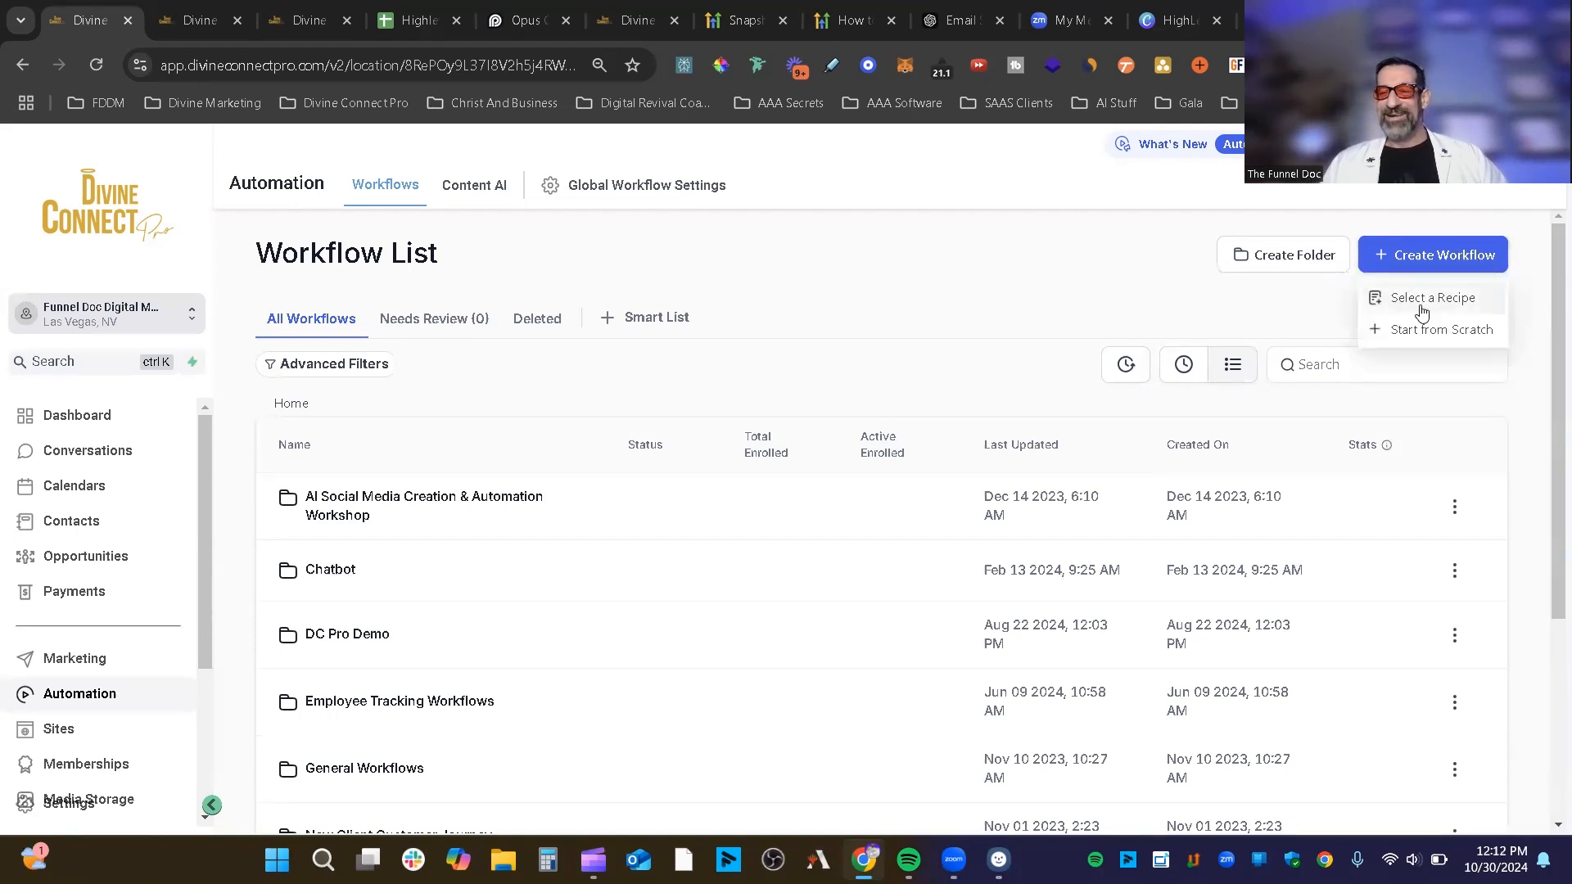
click(1451, 331)
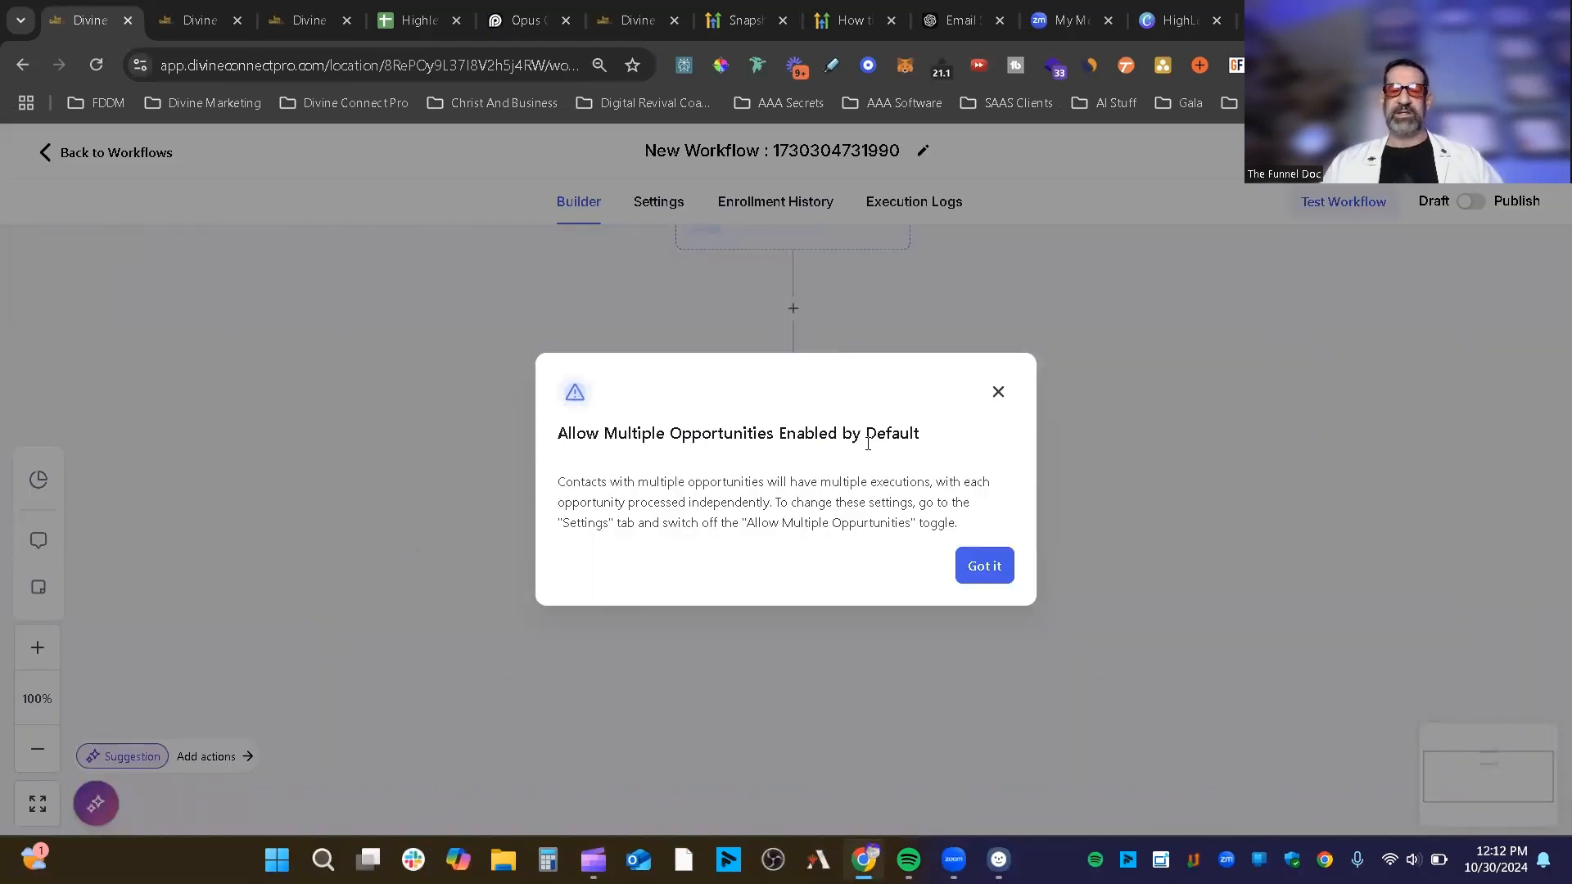
Step: Dismiss the Allow Multiple Opportunities notice, select the workflow title, and open its Settings
click(998, 392)
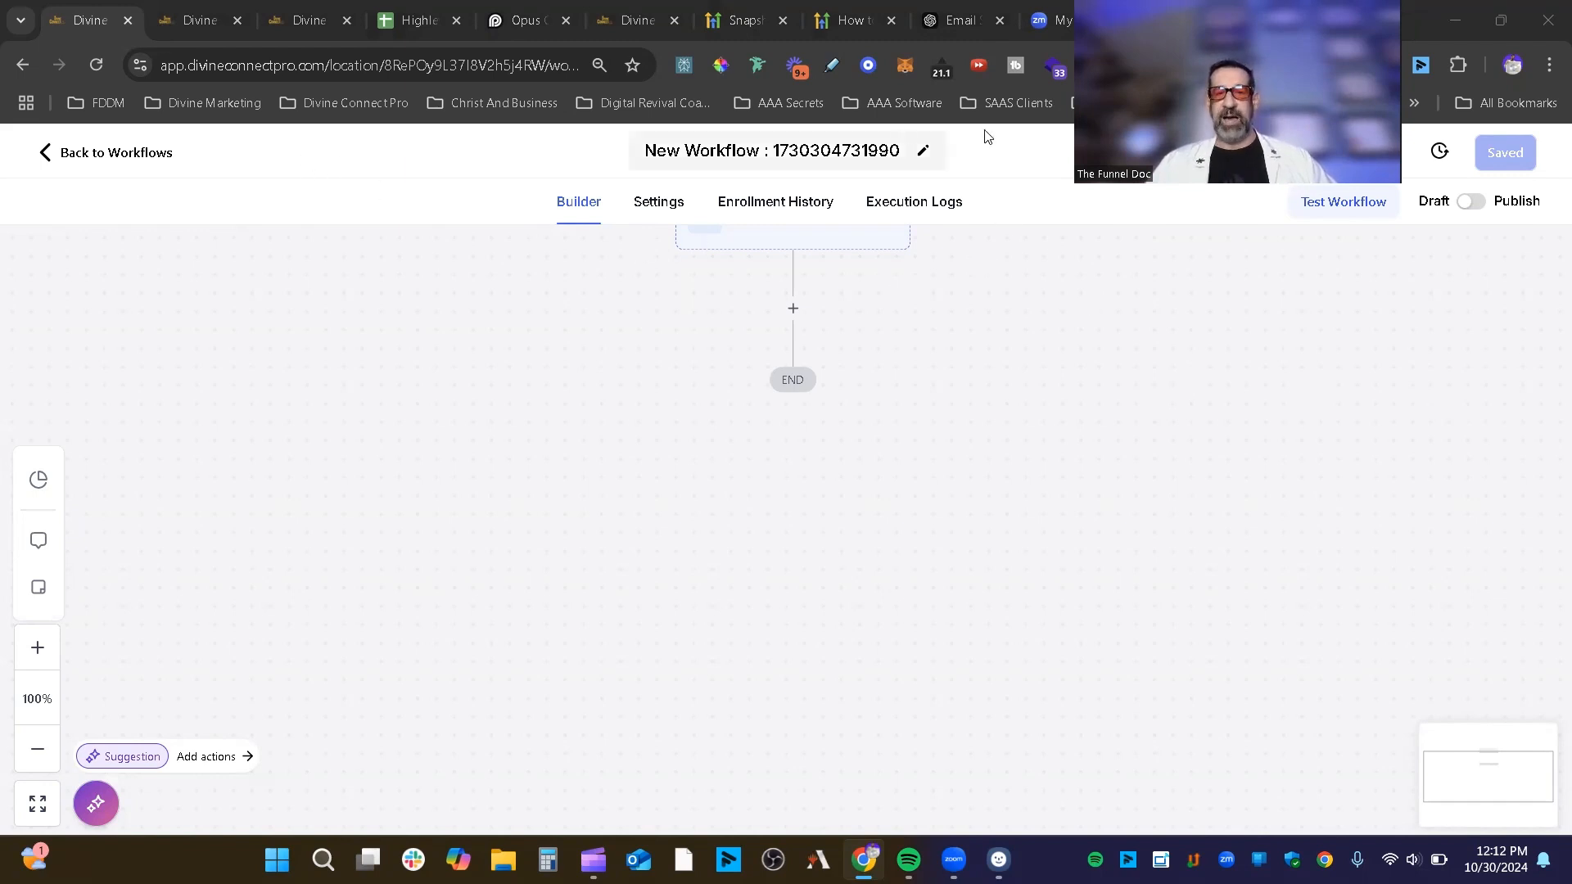
click(707, 150)
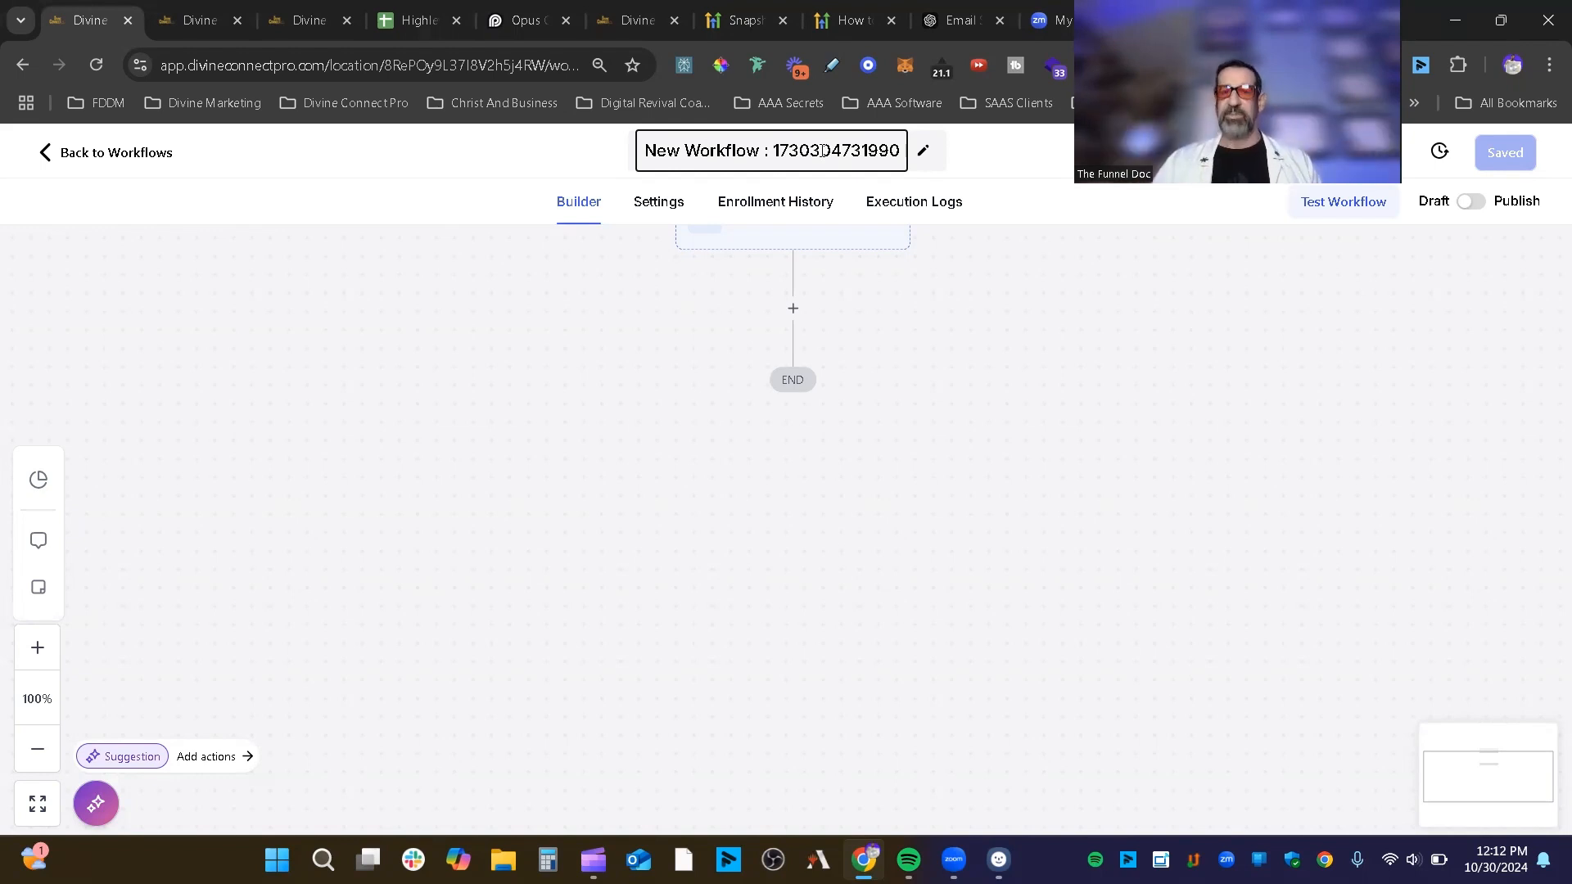
click(660, 206)
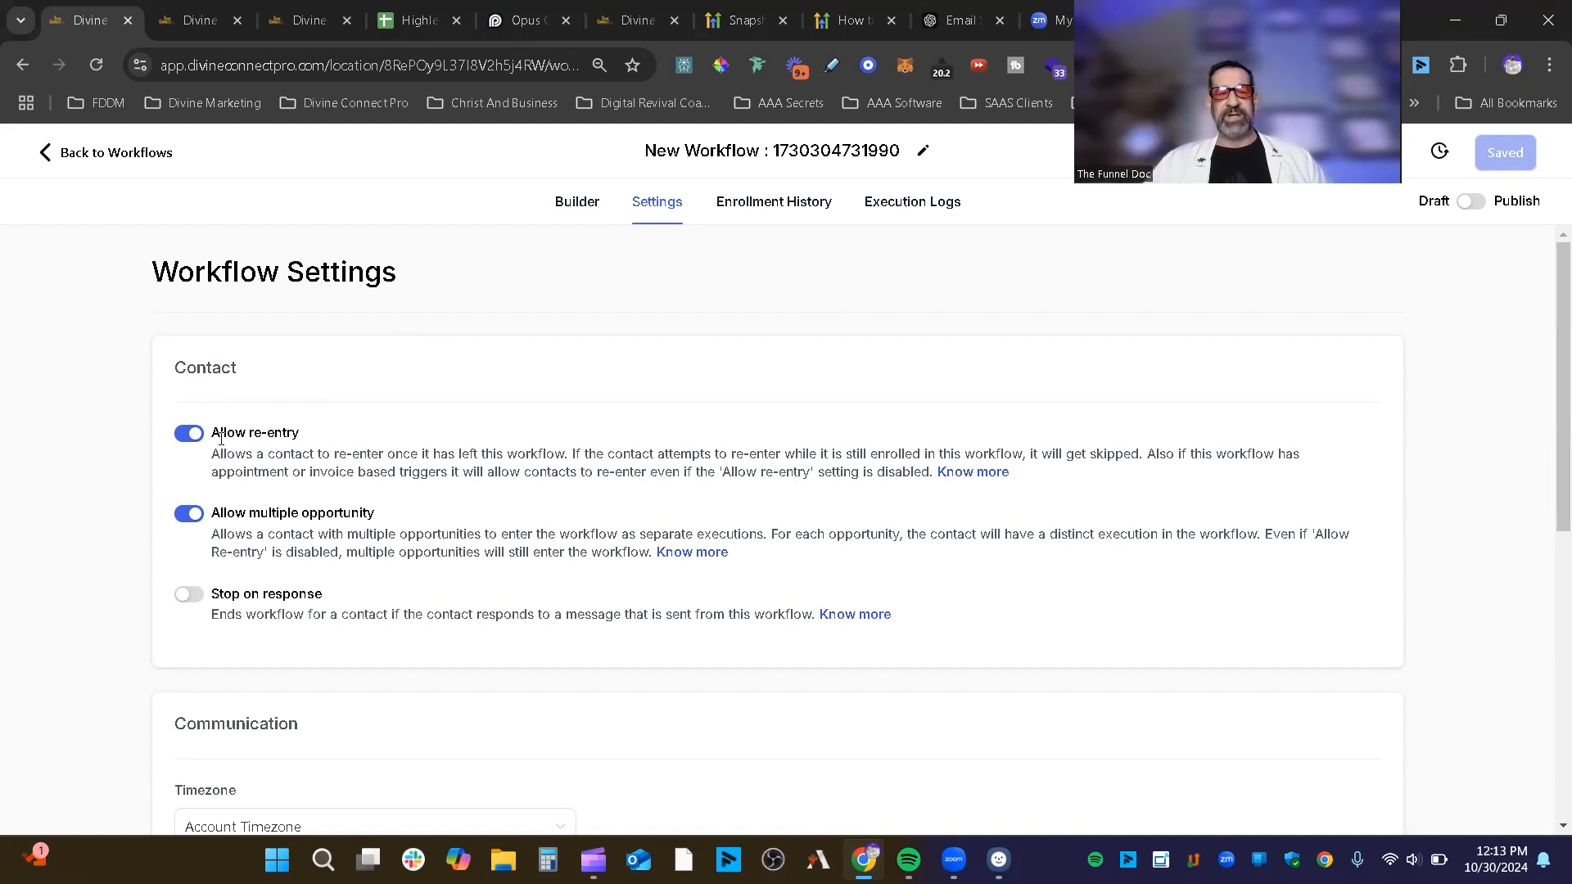
drag(212, 434, 325, 437)
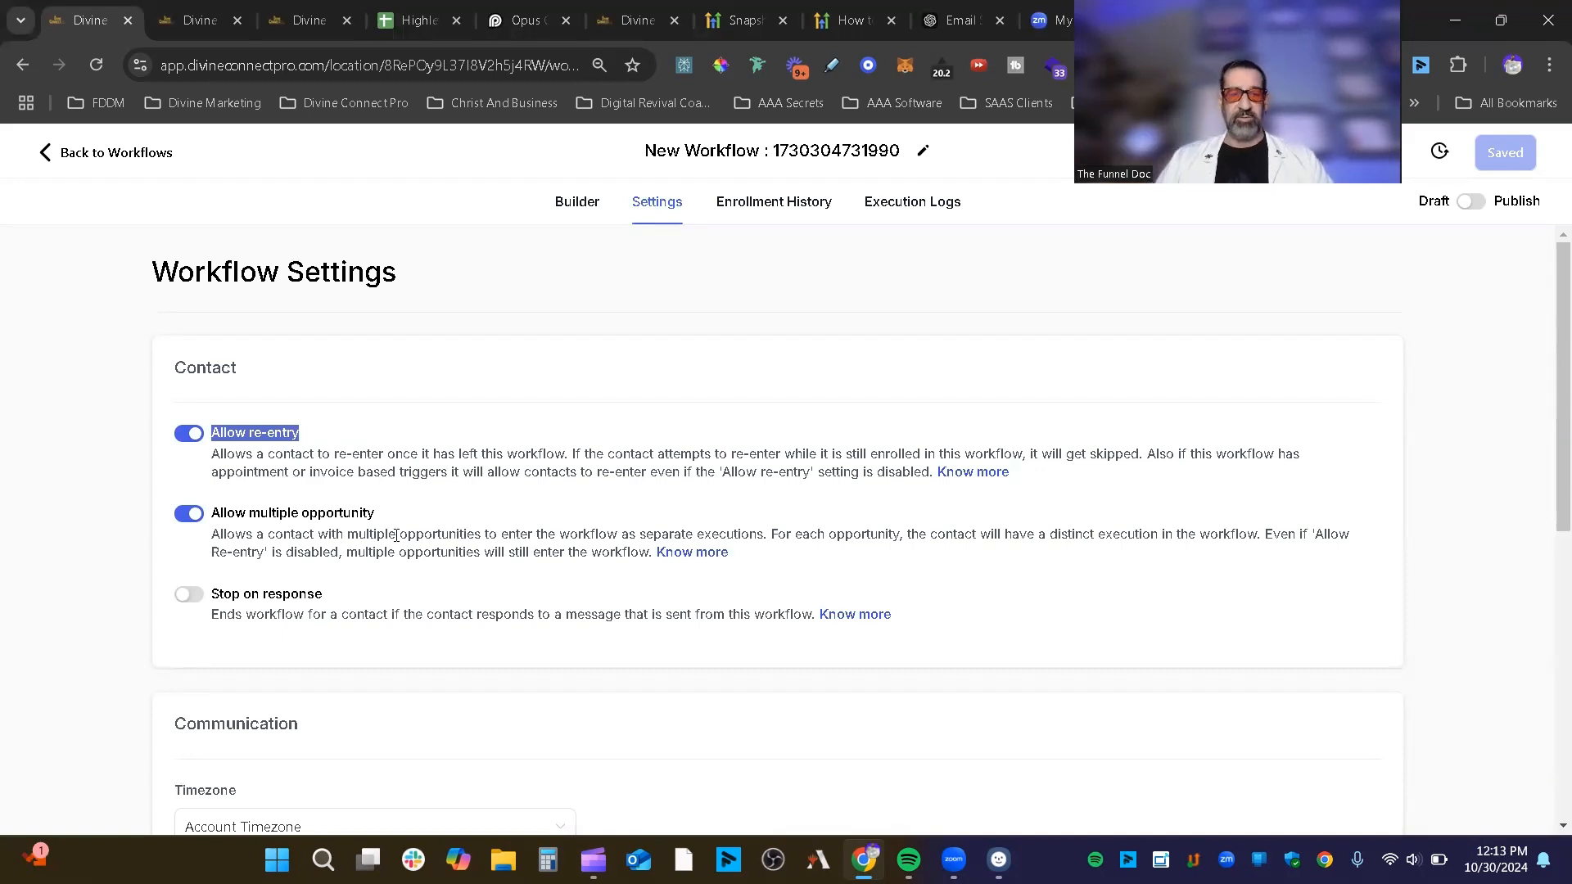
drag(379, 516, 219, 516)
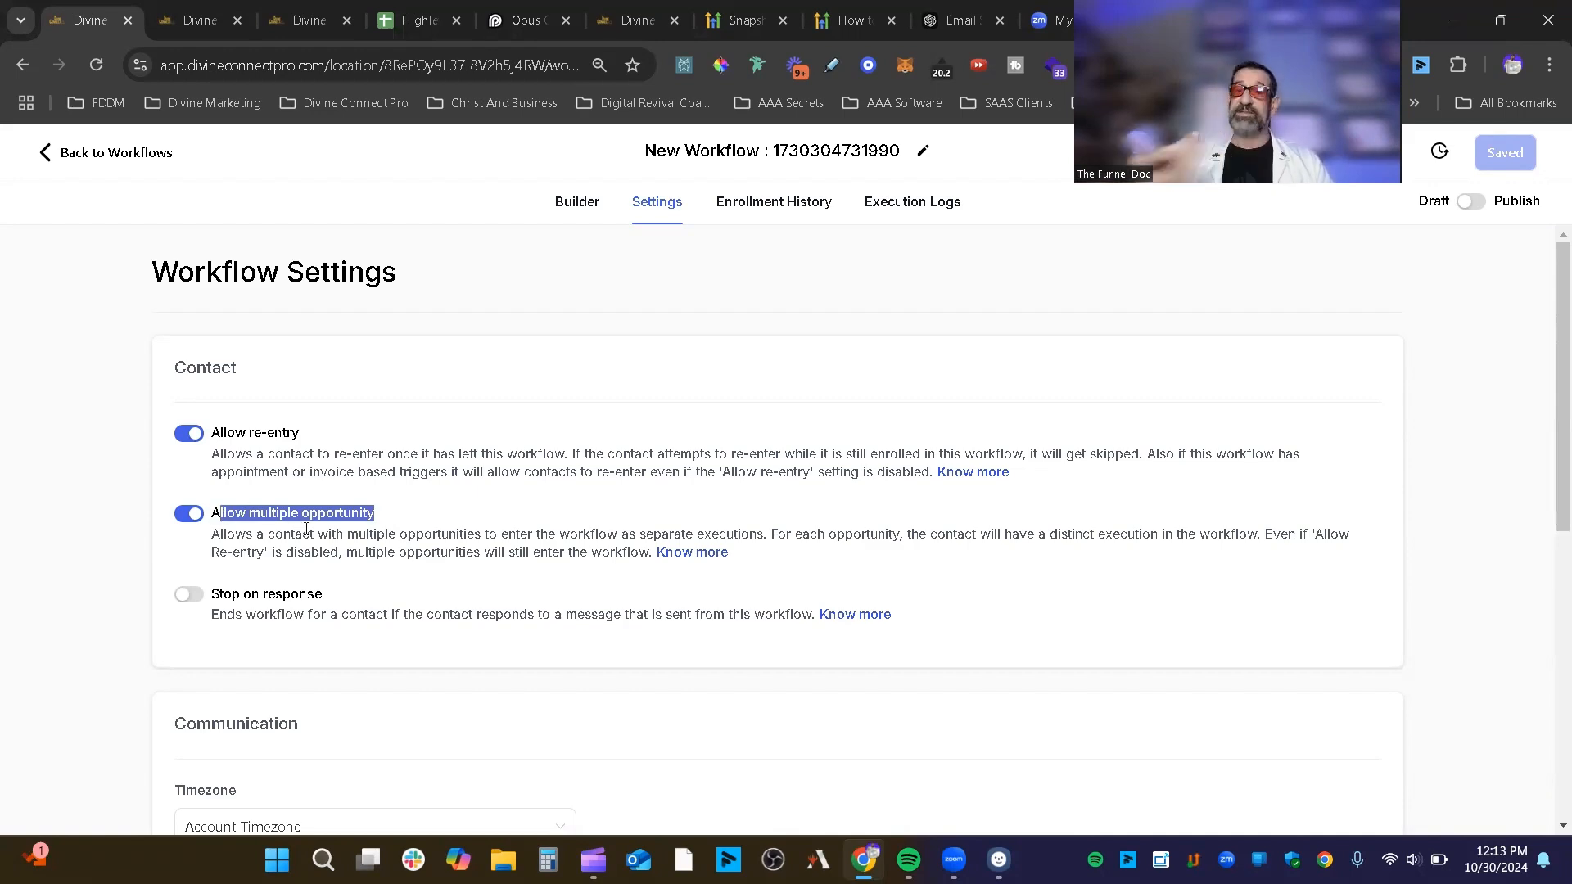
scroll(274, 532, down, 3)
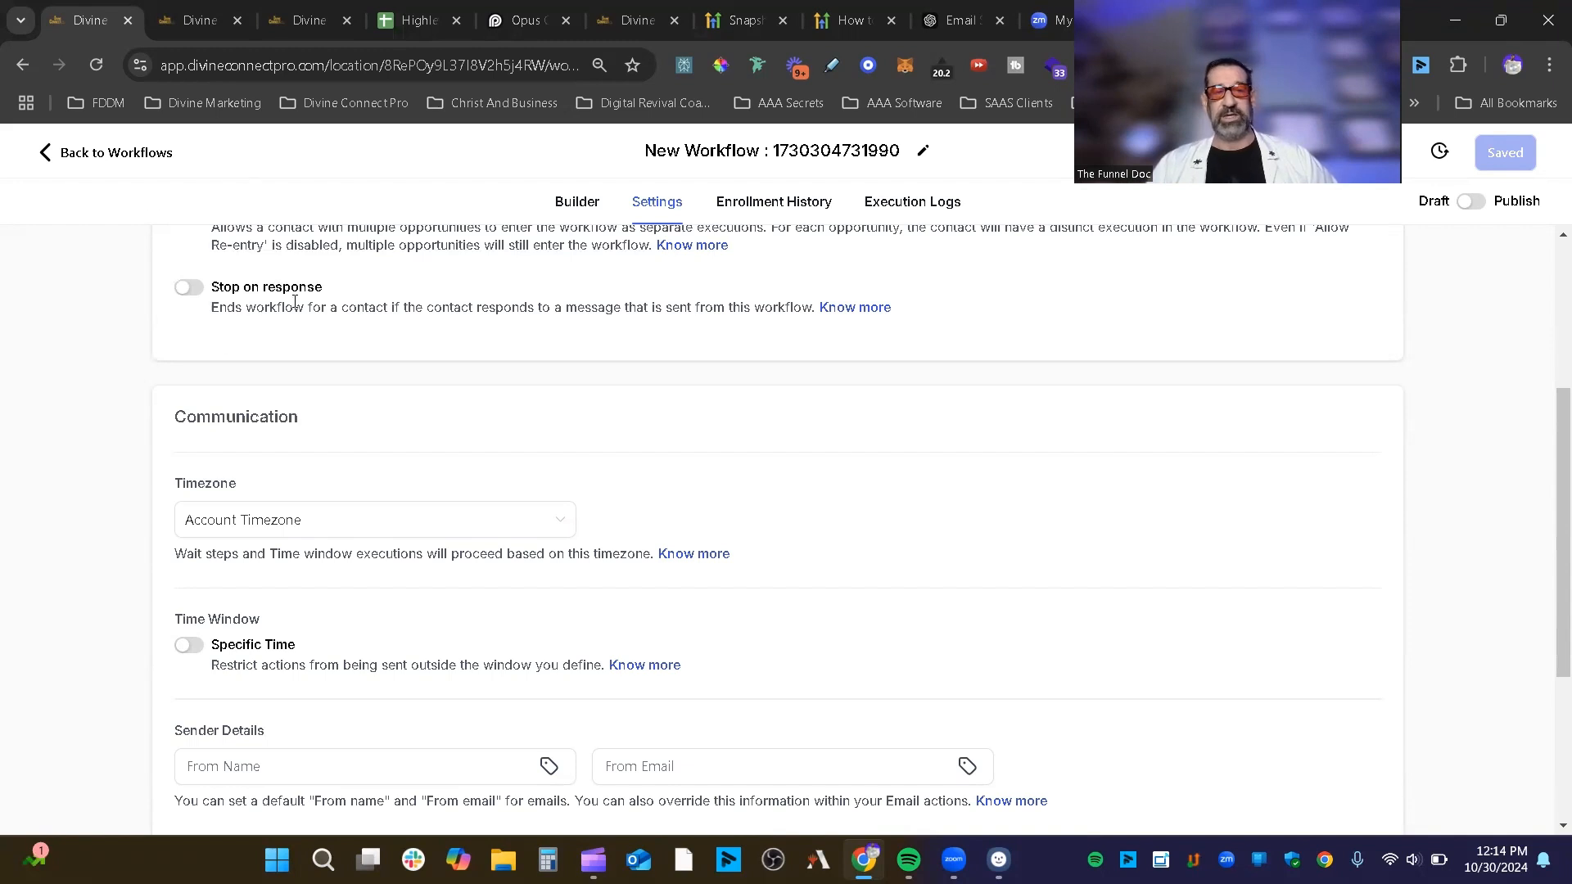
Step: Highlight Stop on response, then turn on the Specific Time window (08:00 AM–5:00 PM, Monday–Friday)
drag(341, 295, 209, 301)
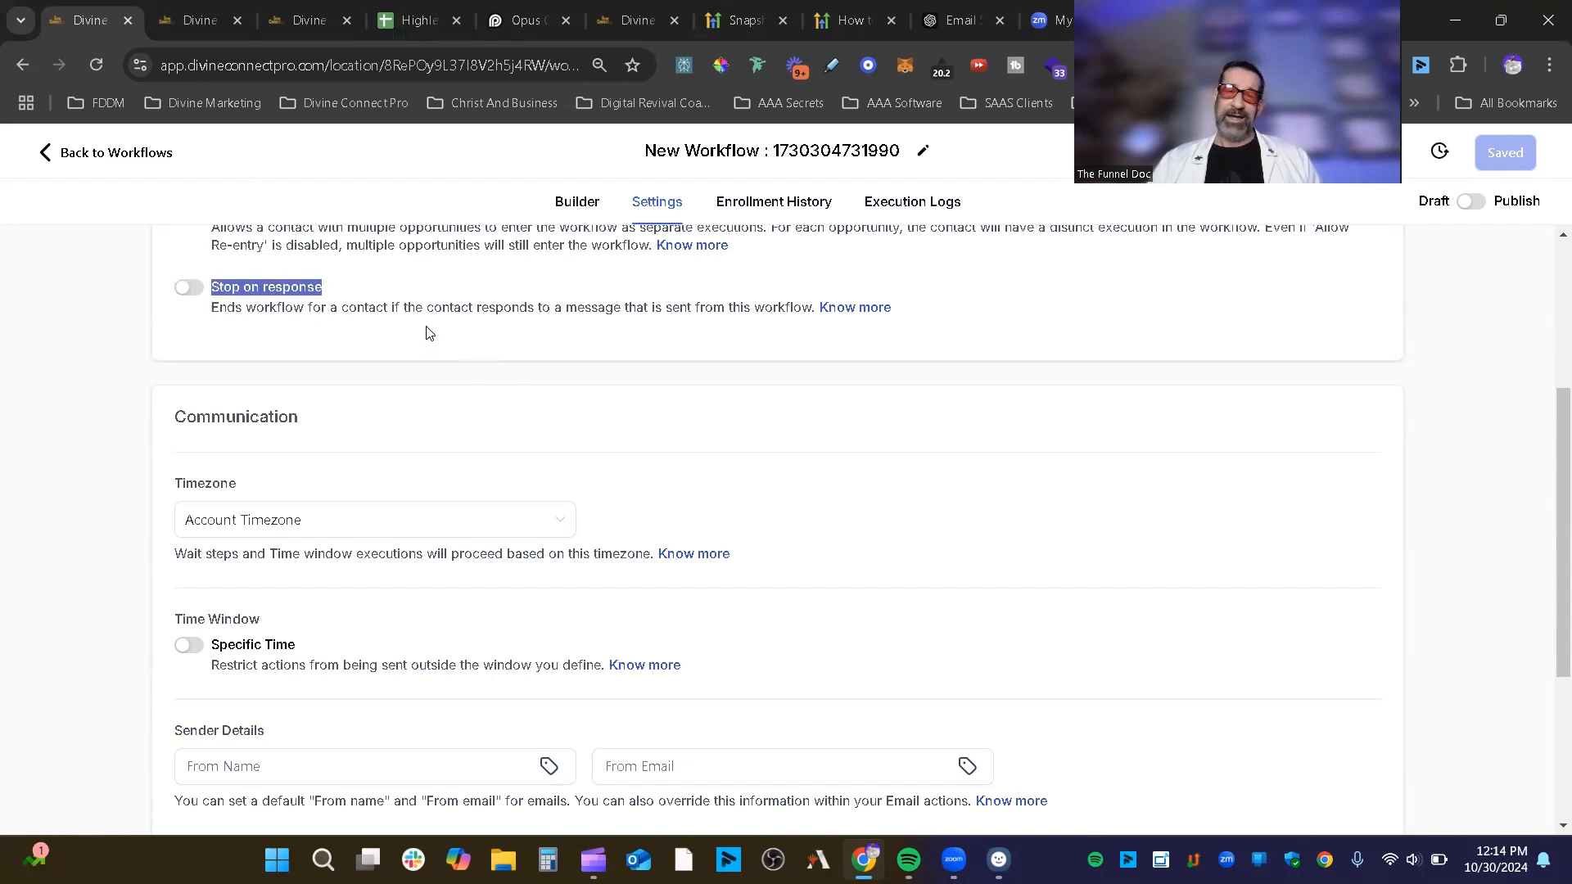
click(332, 302)
scroll(461, 361, down, 3)
scroll(466, 360, up, 1)
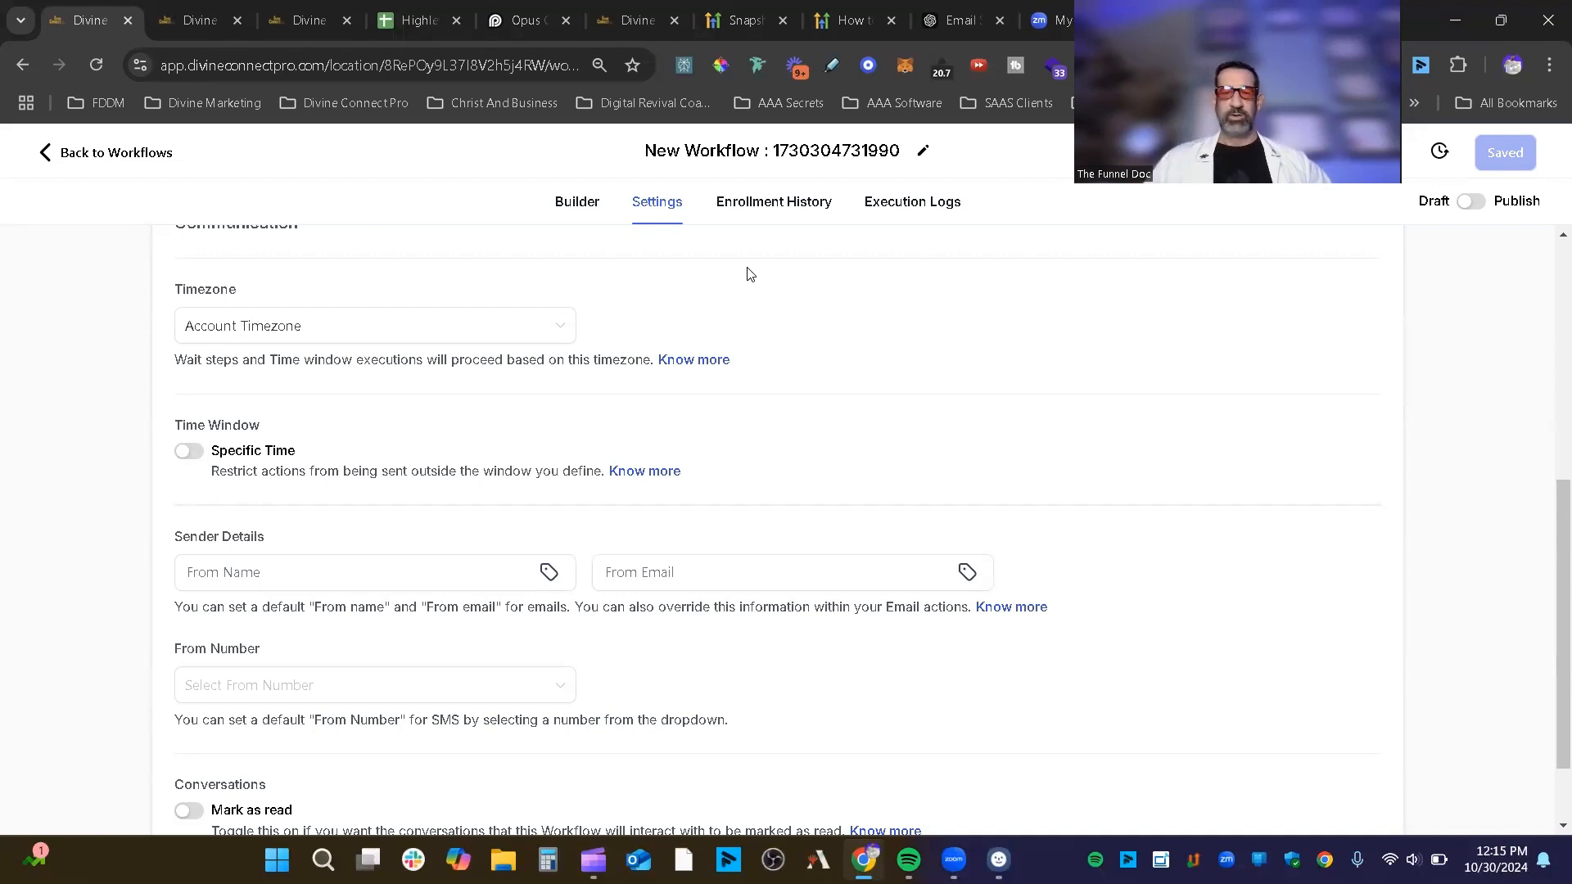
click(190, 451)
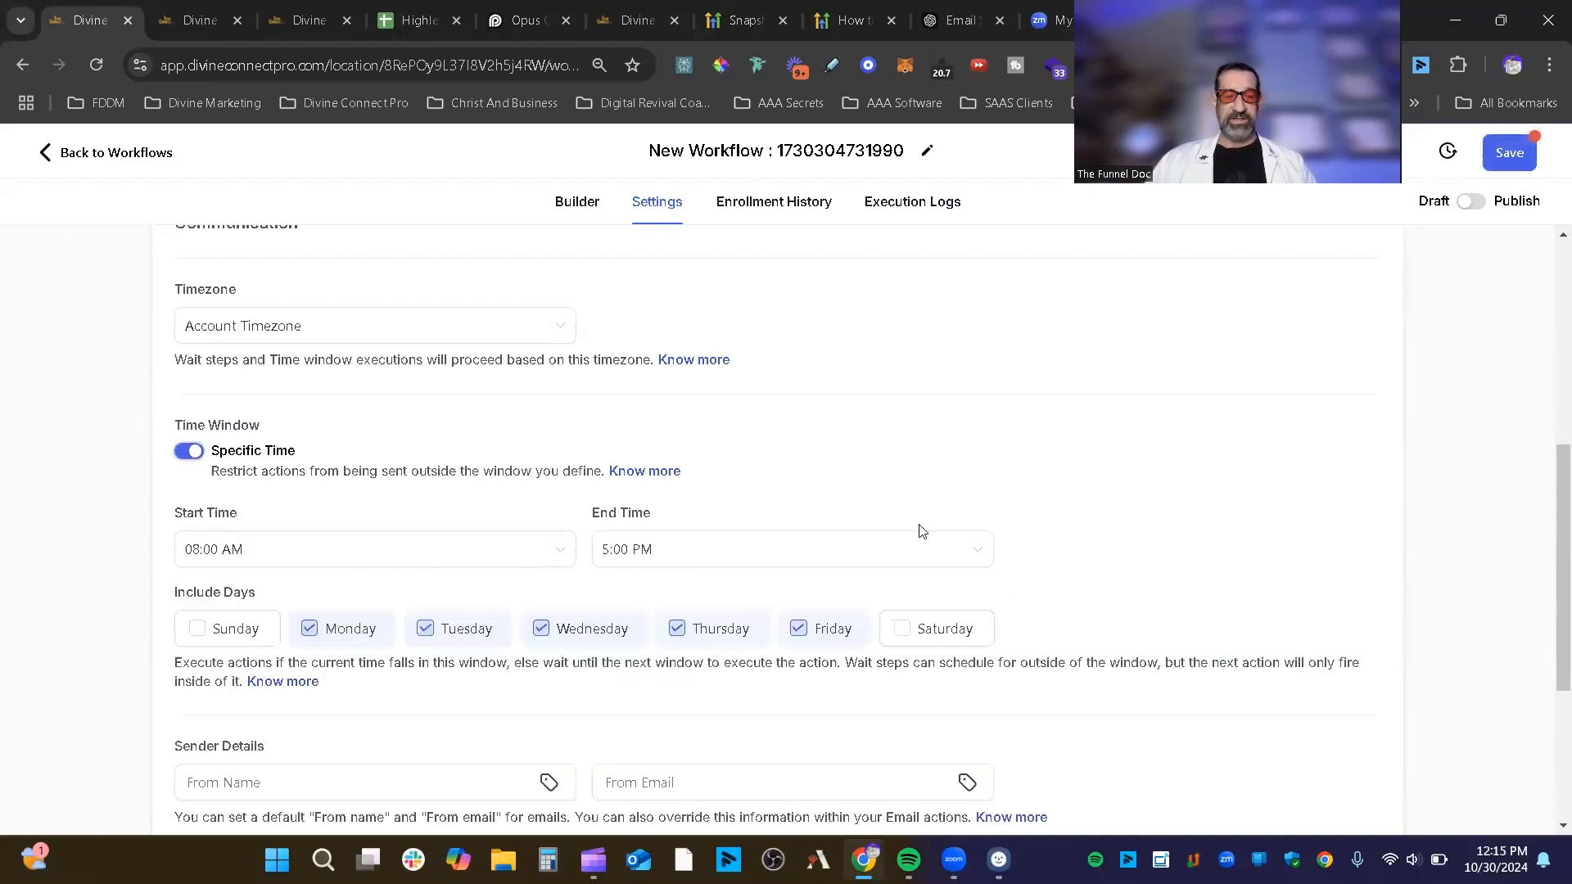
Step: Change the allowed days to Saturday and Sunday, excluding Monday through Friday
scroll(920, 531, down, 3)
scroll(832, 365, up, 2)
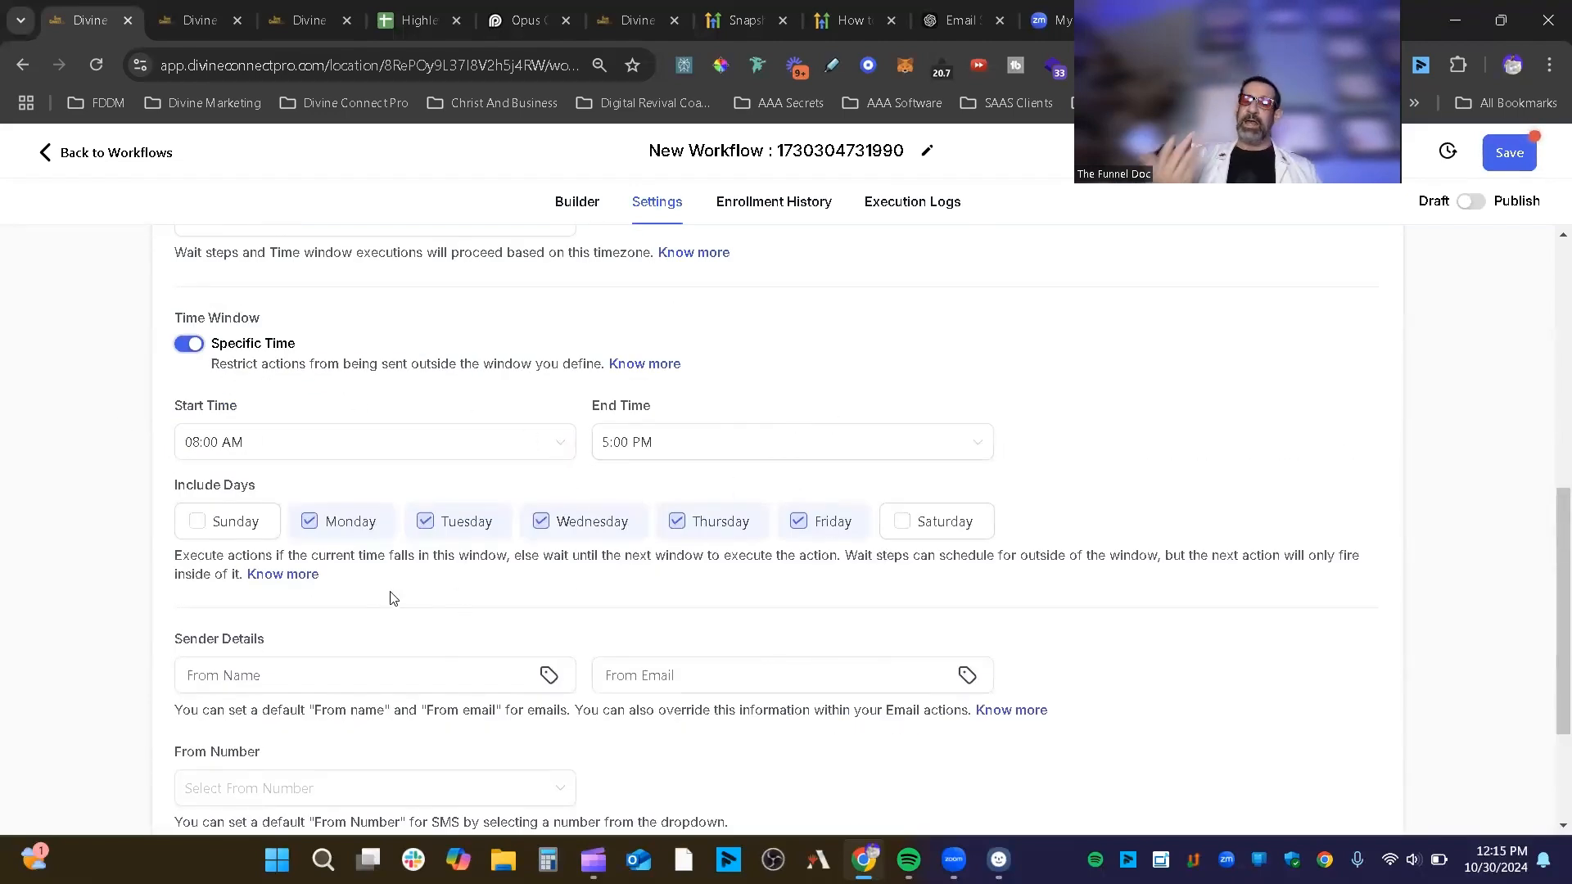
click(909, 528)
click(826, 538)
click(709, 532)
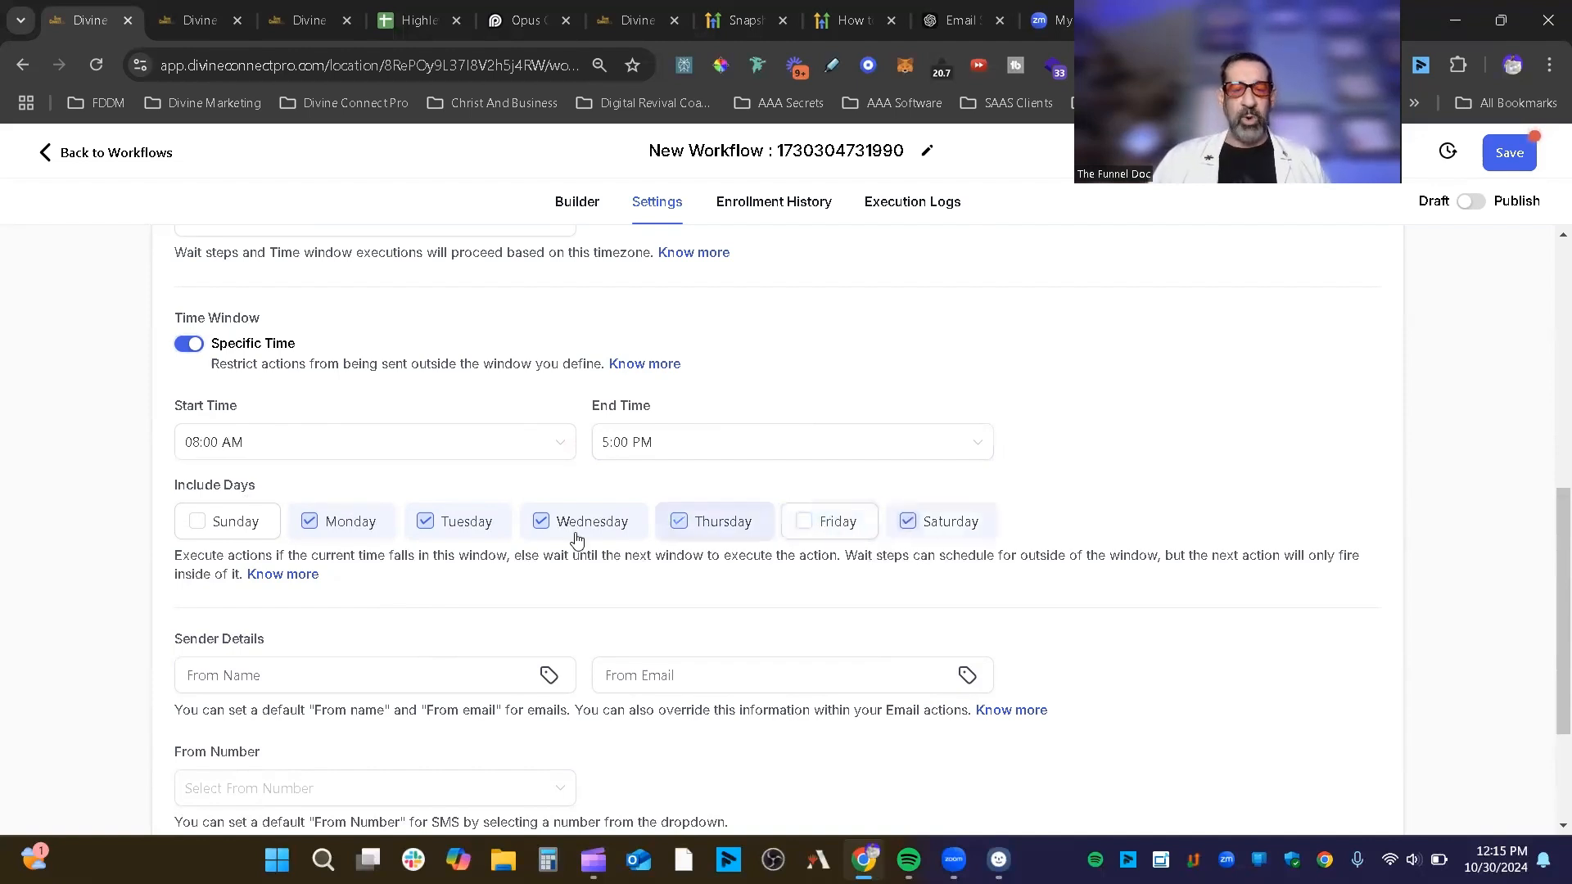
click(586, 532)
click(432, 536)
click(363, 528)
click(211, 531)
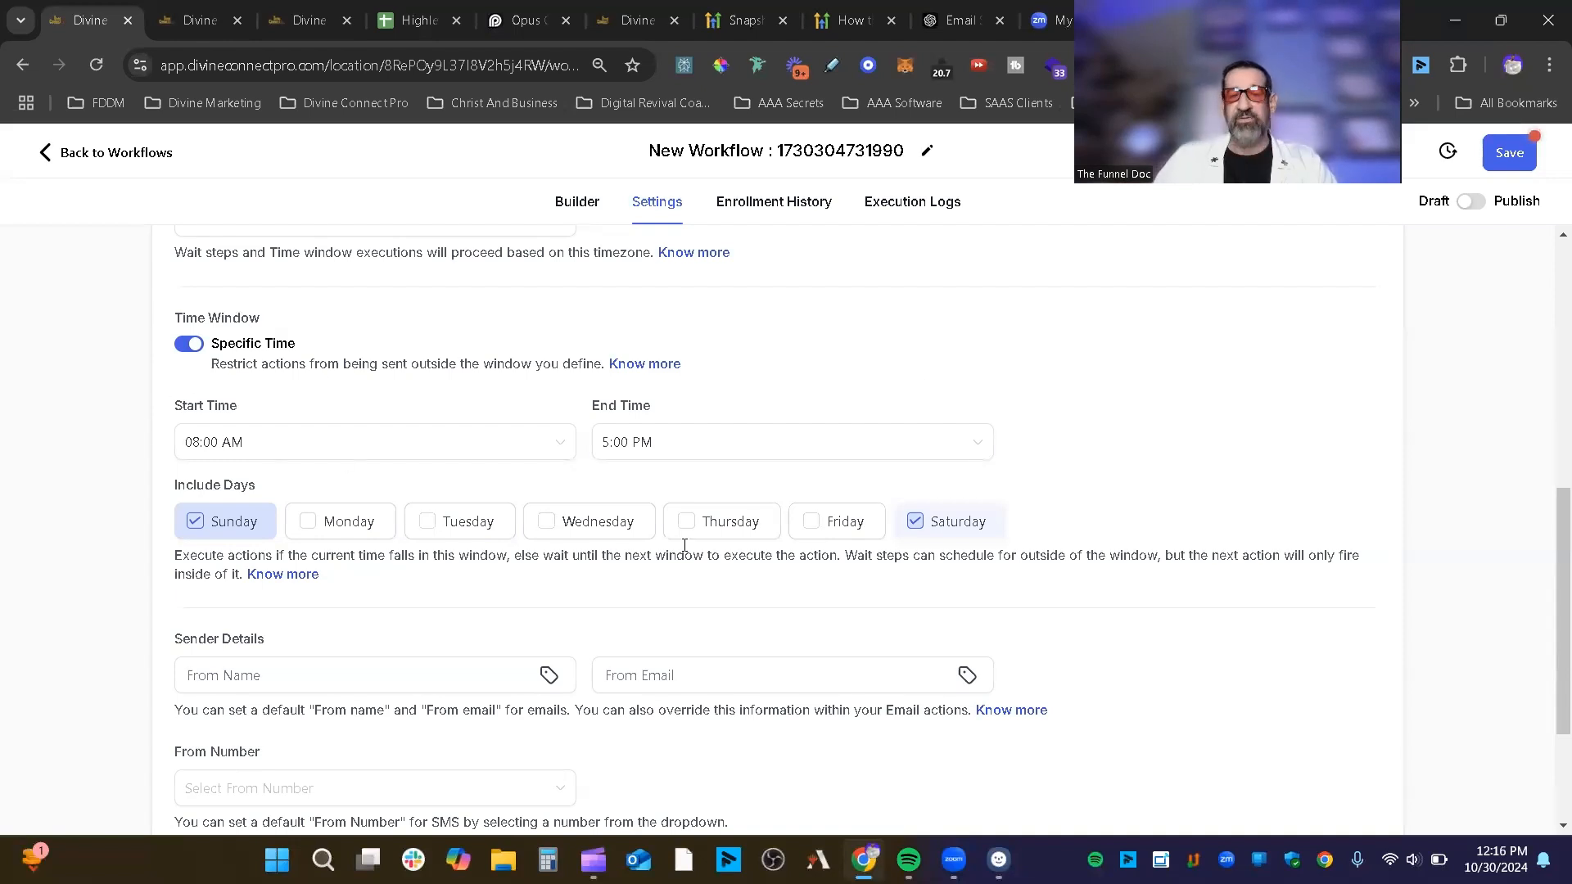
Step: Switch off the Specific Time window and highlight the Sender Details section
drag(205, 319, 185, 320)
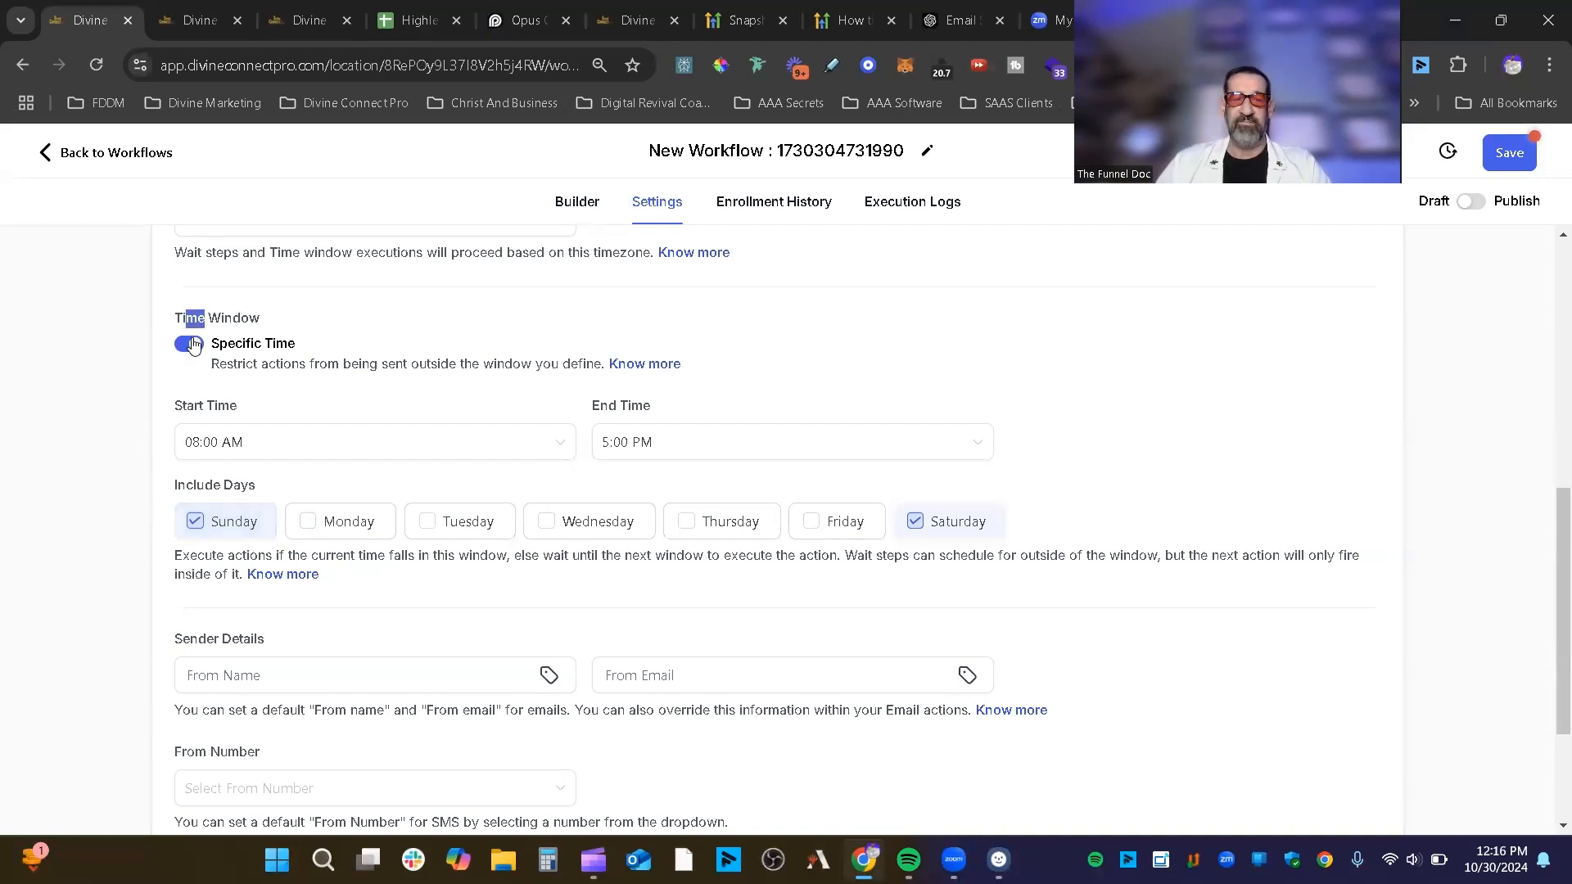
click(196, 343)
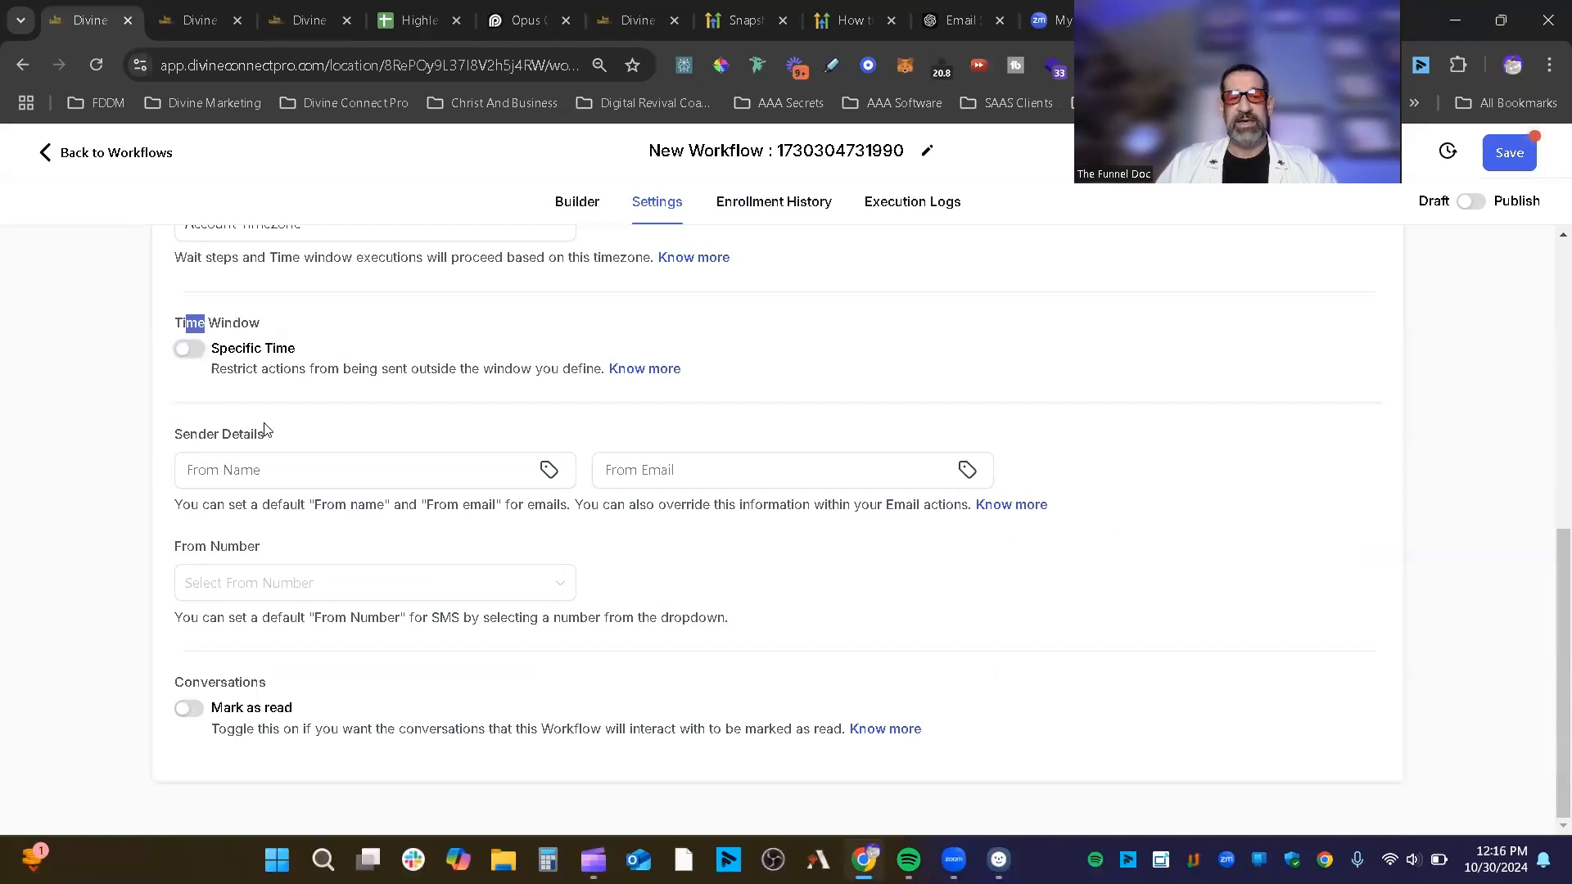
drag(267, 433, 173, 434)
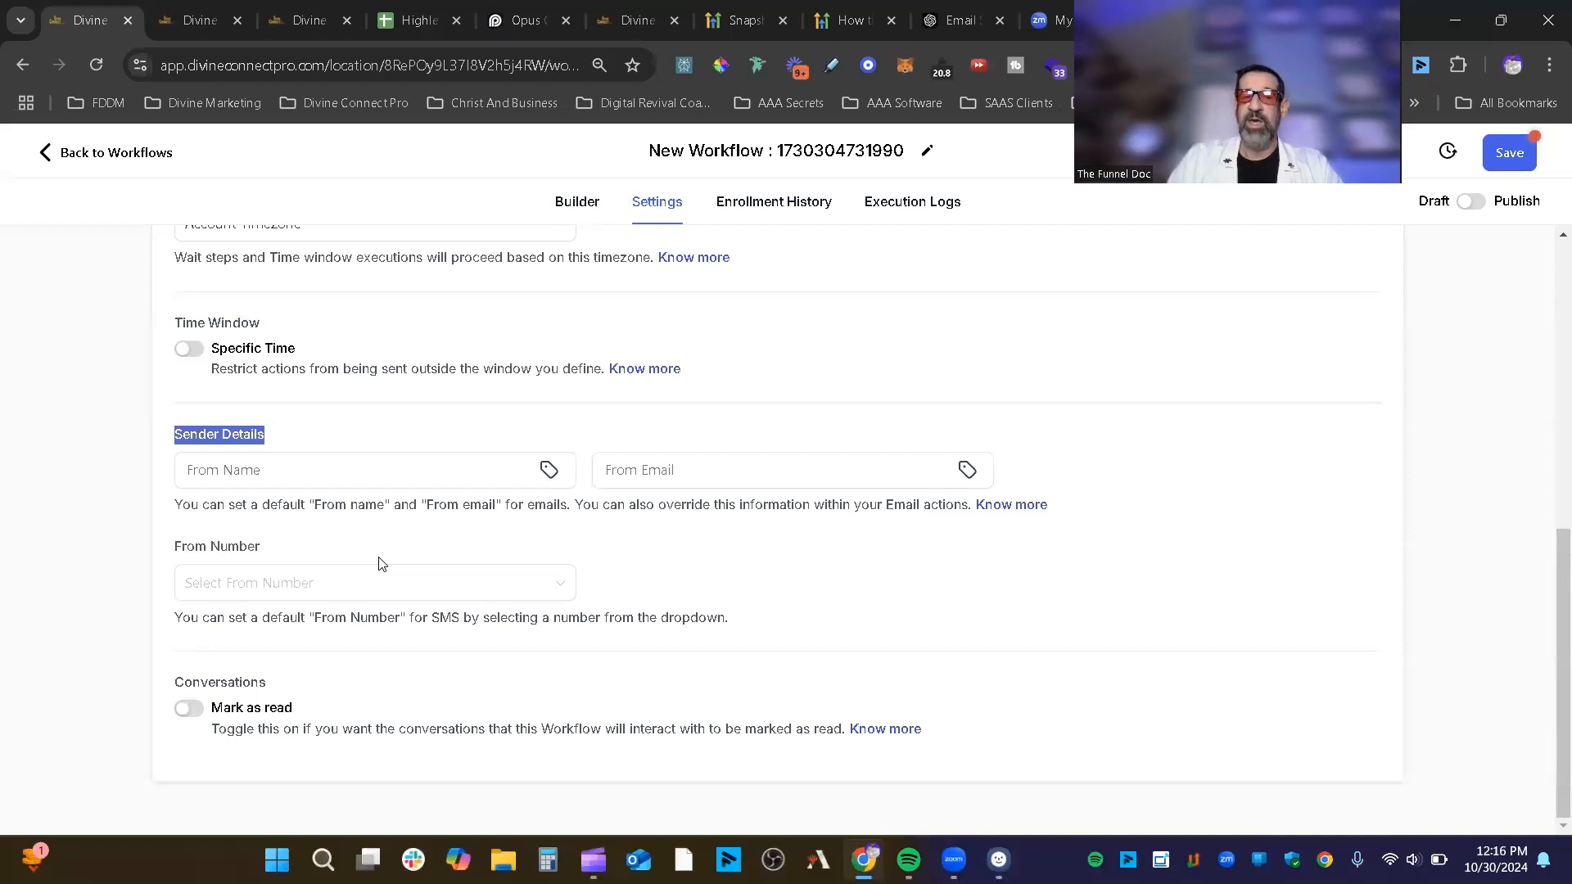
Step: Enter 'The Funnel Doc' as From Name and begin typing the support From Email address
click(238, 471)
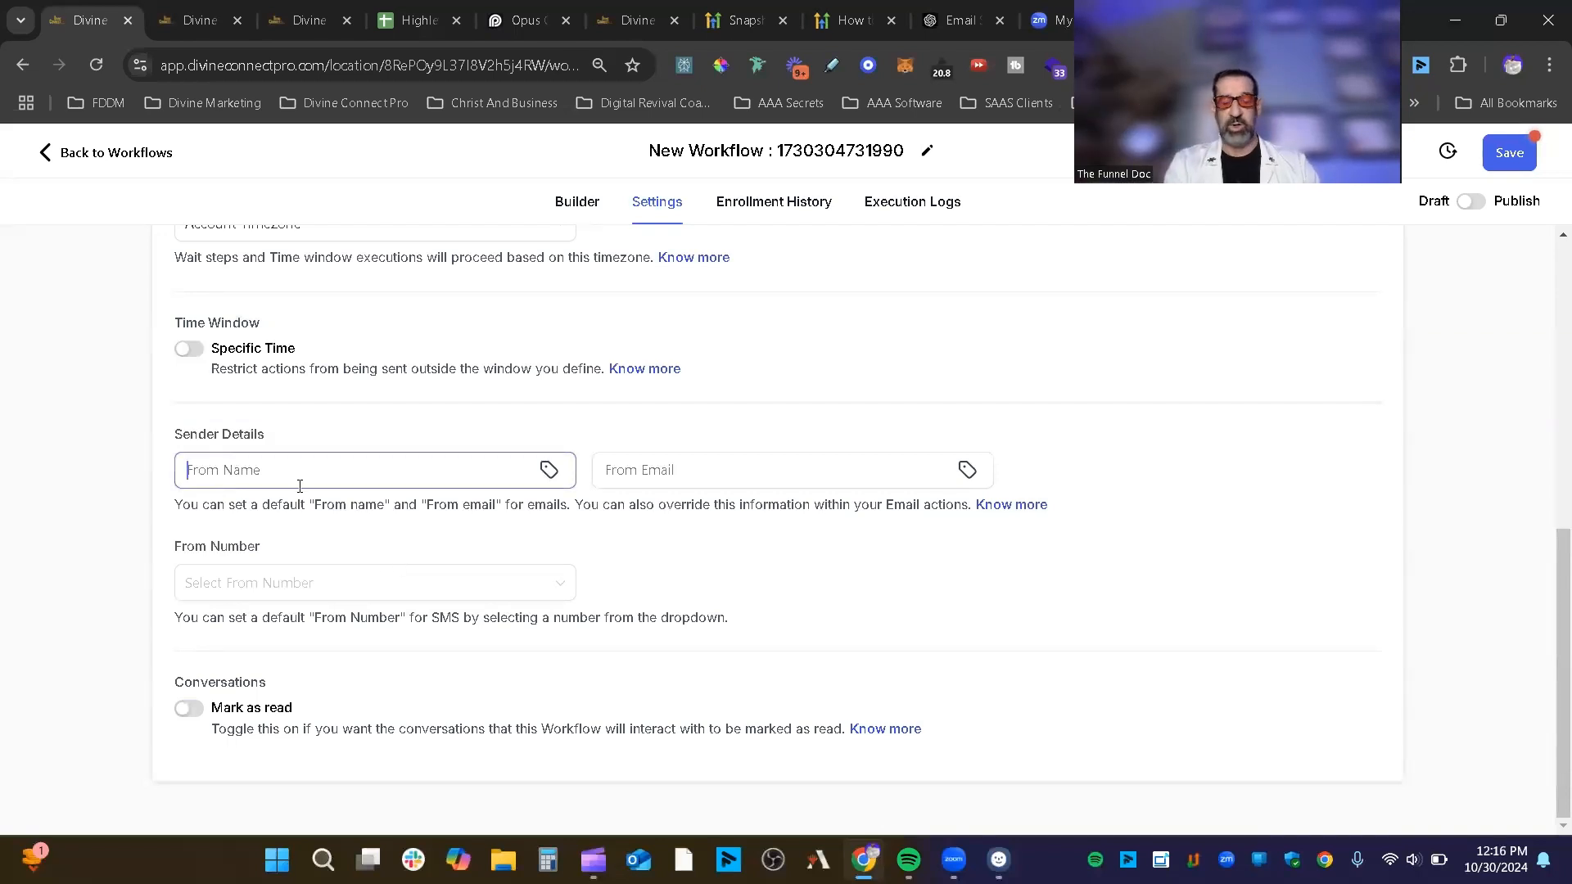
text(The Funnel Doc)
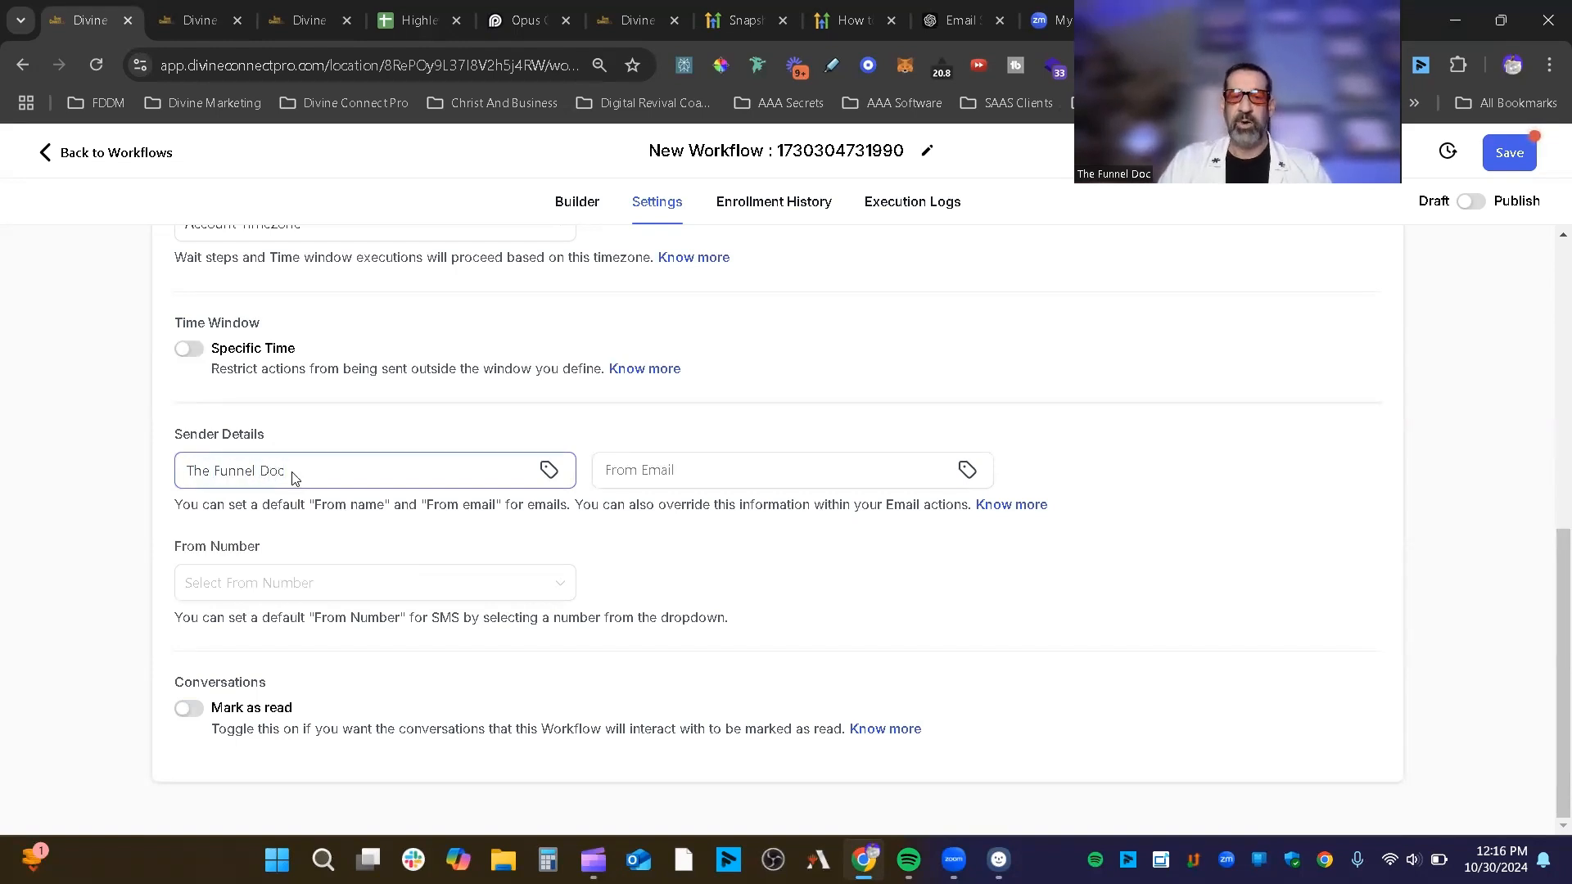
click(675, 488)
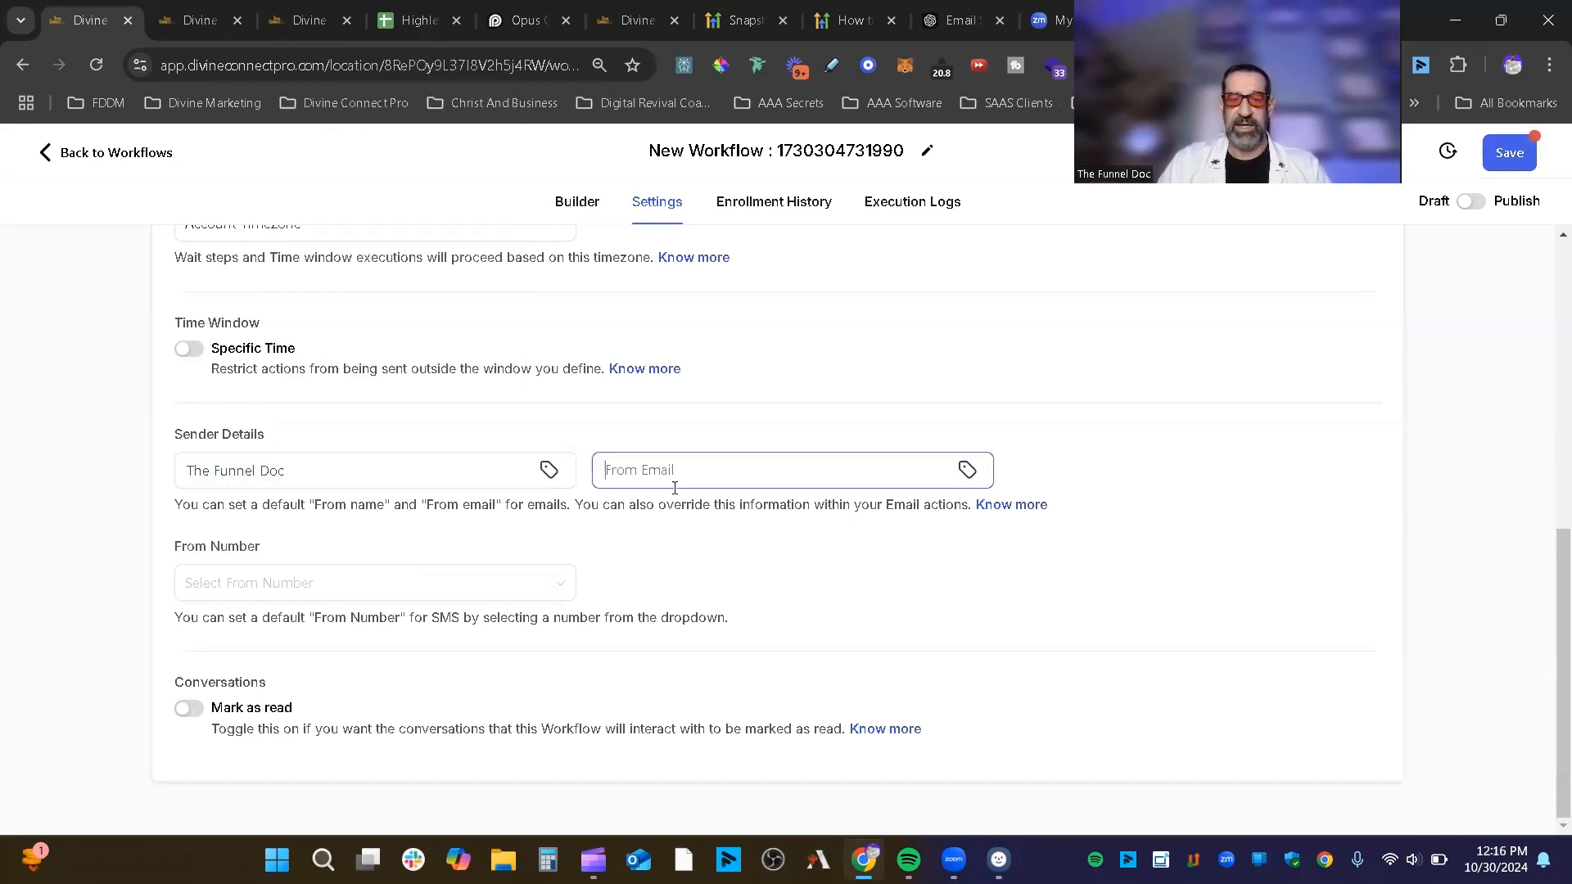
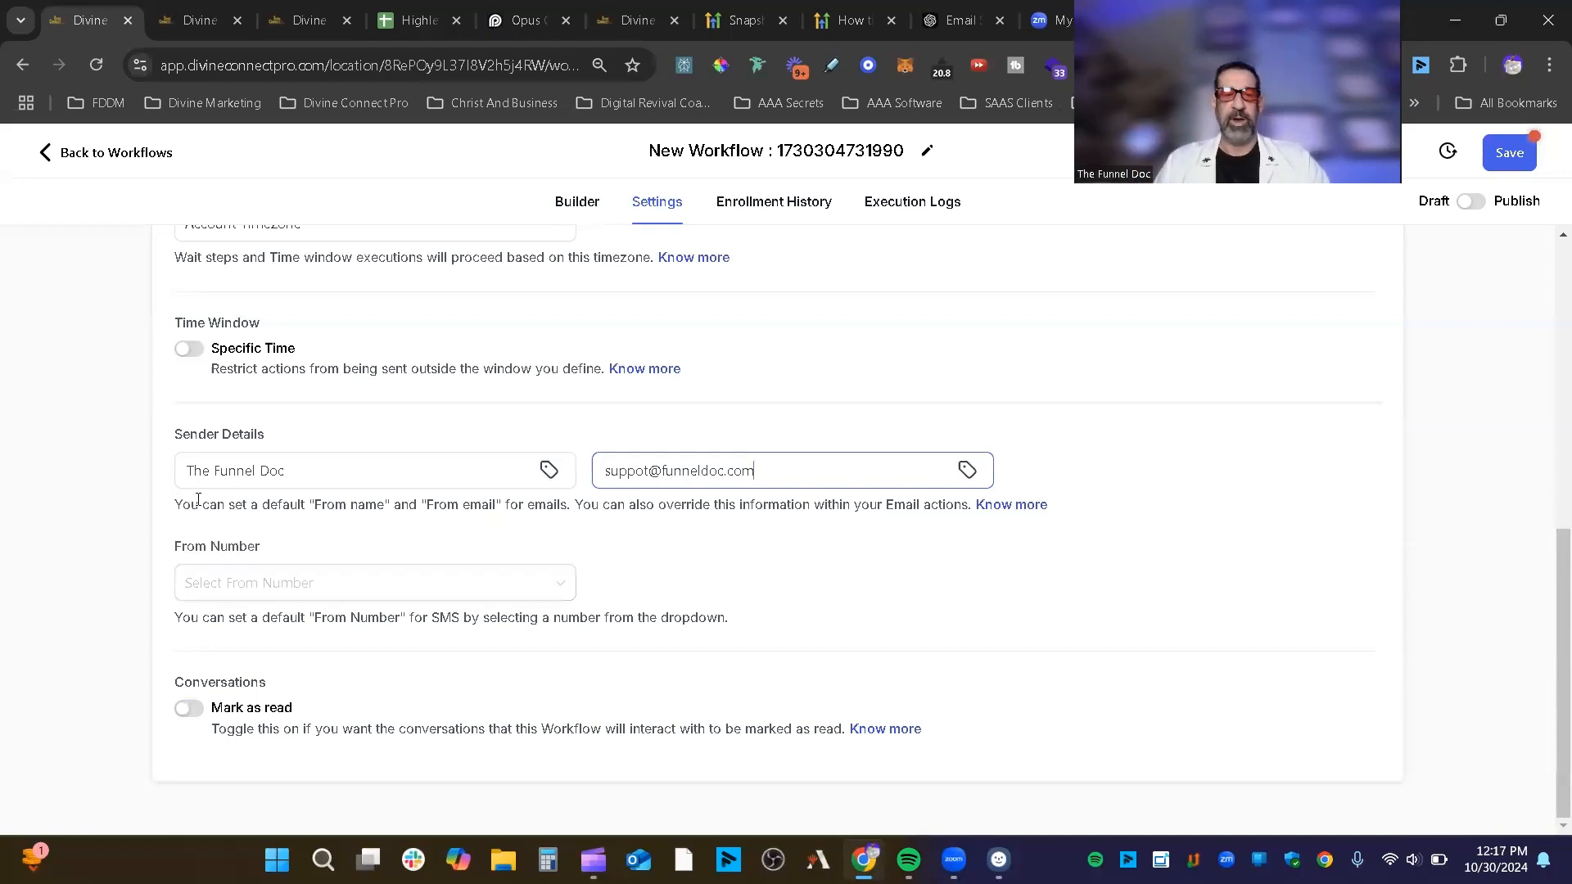
Step: Browse the From Number dropdown but leave the sending number unset, then scroll back up
click(327, 589)
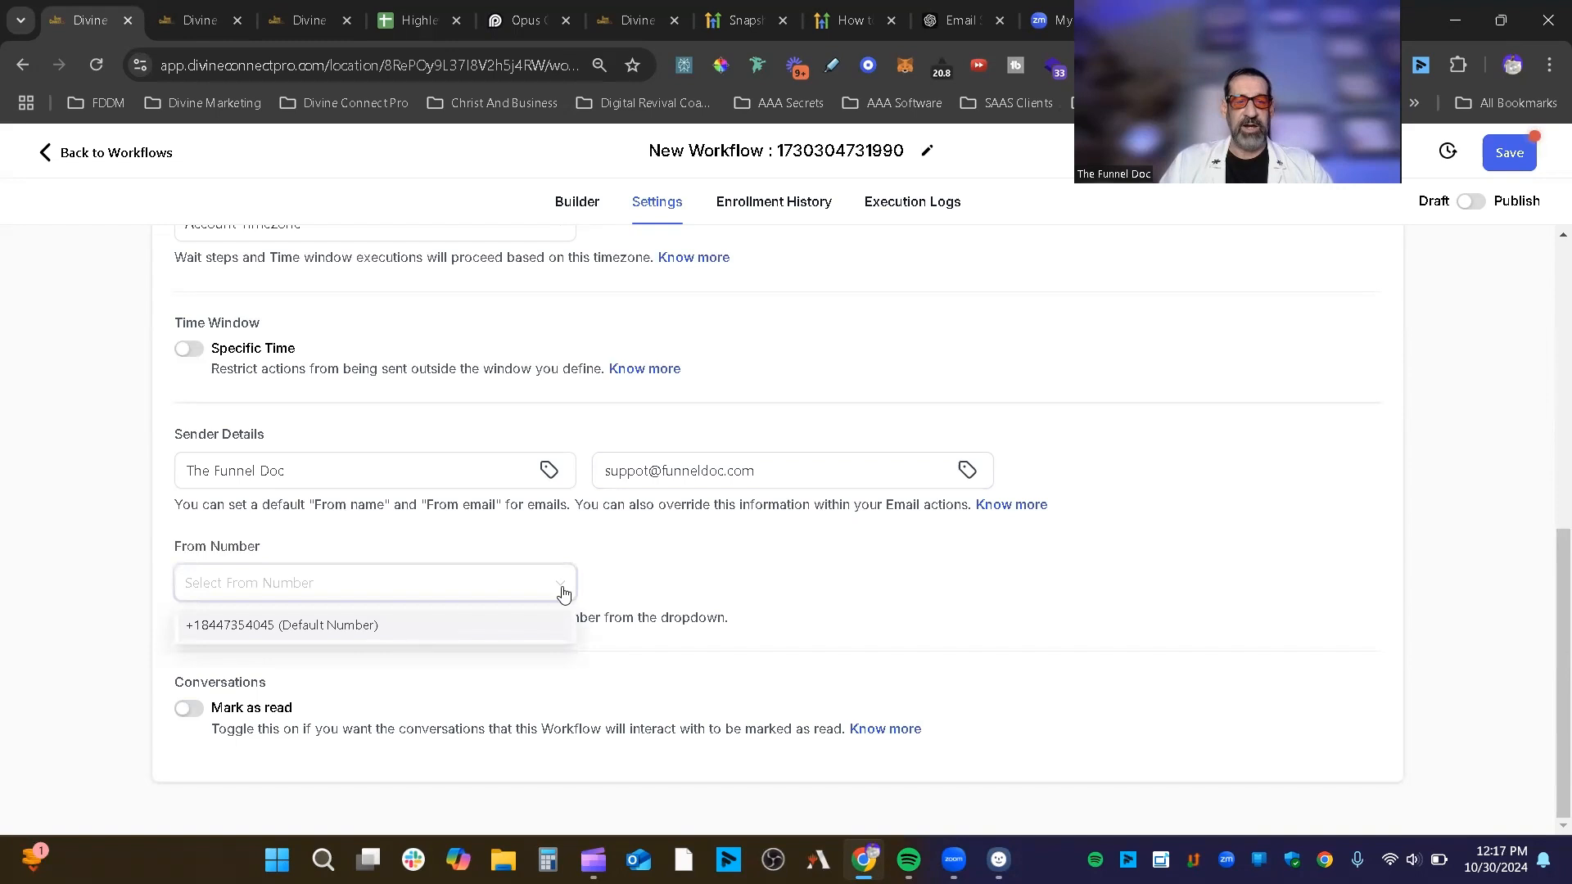
click(562, 590)
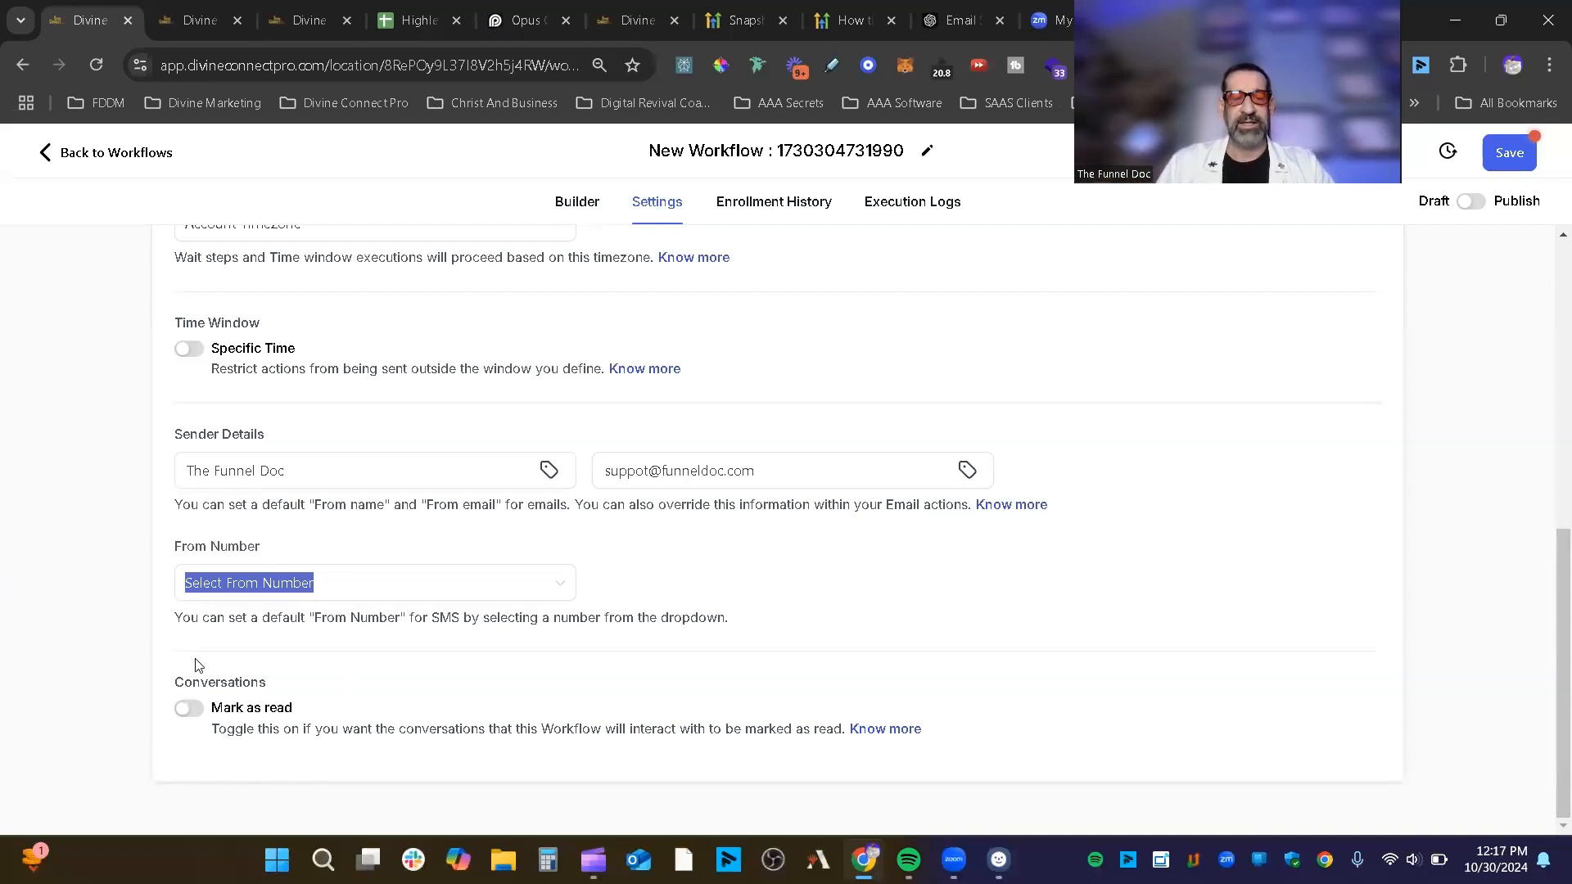
click(470, 687)
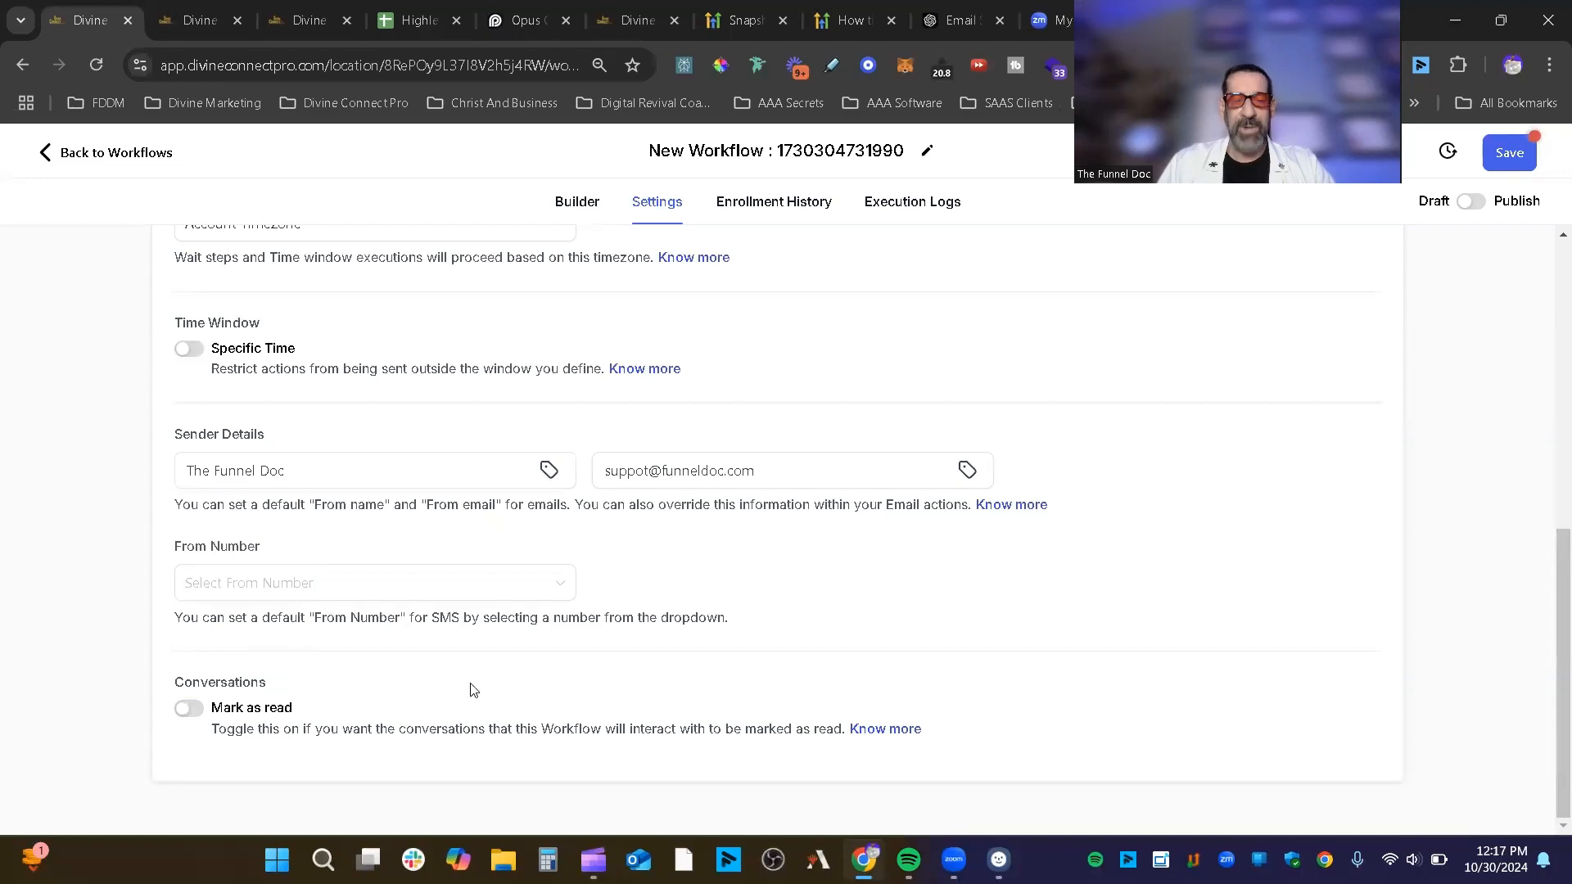
scroll(573, 655, up, 6)
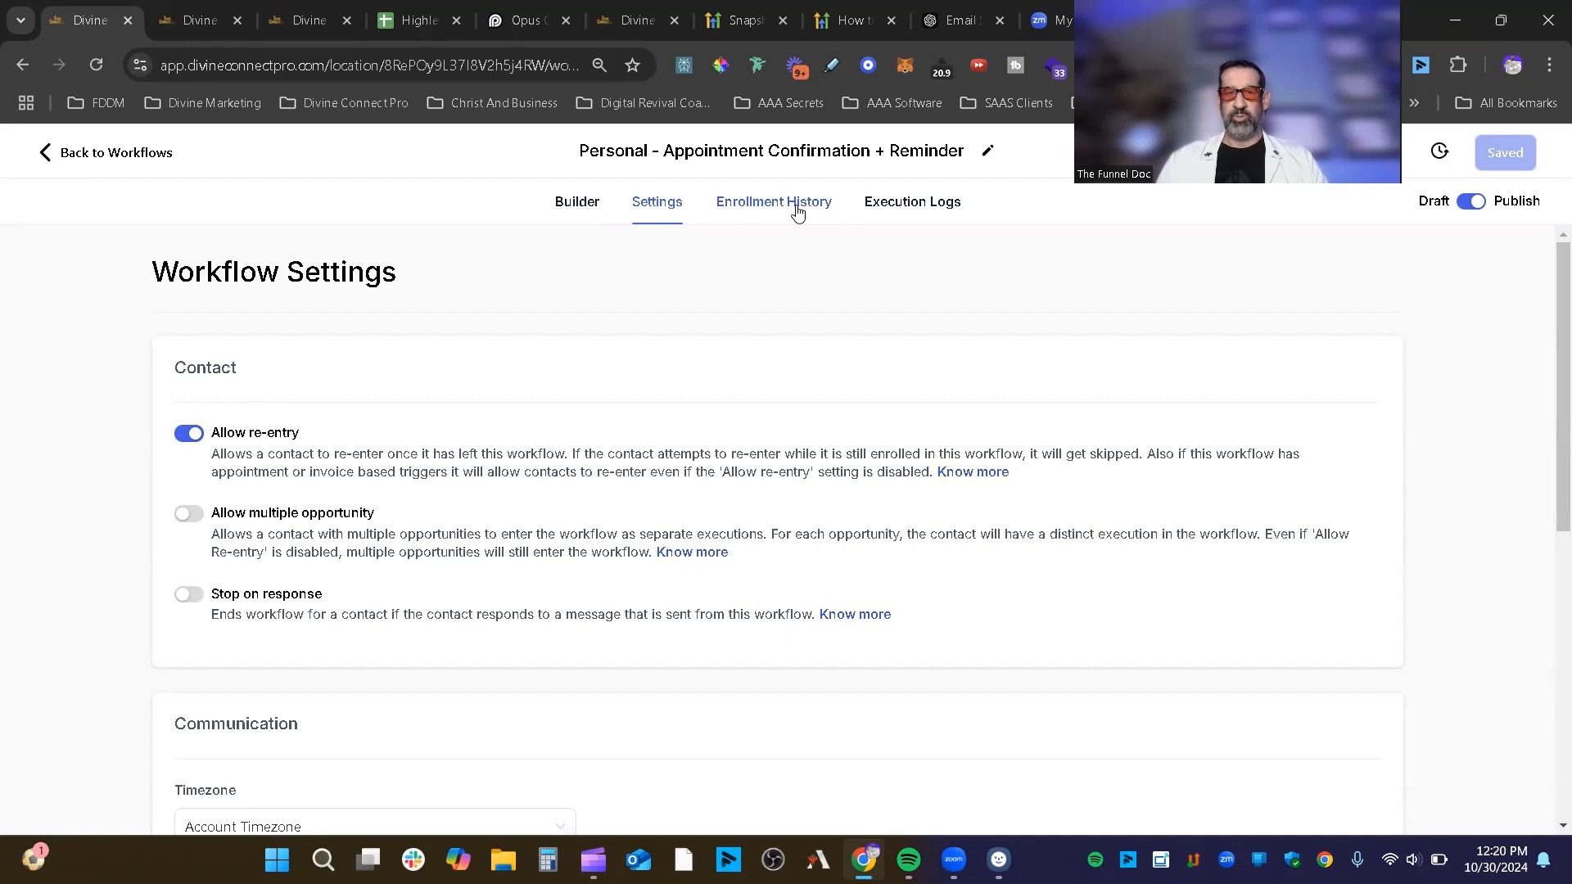
Step: Open the workflow's Enrollment History and browse the All Events filter without changing it
click(797, 212)
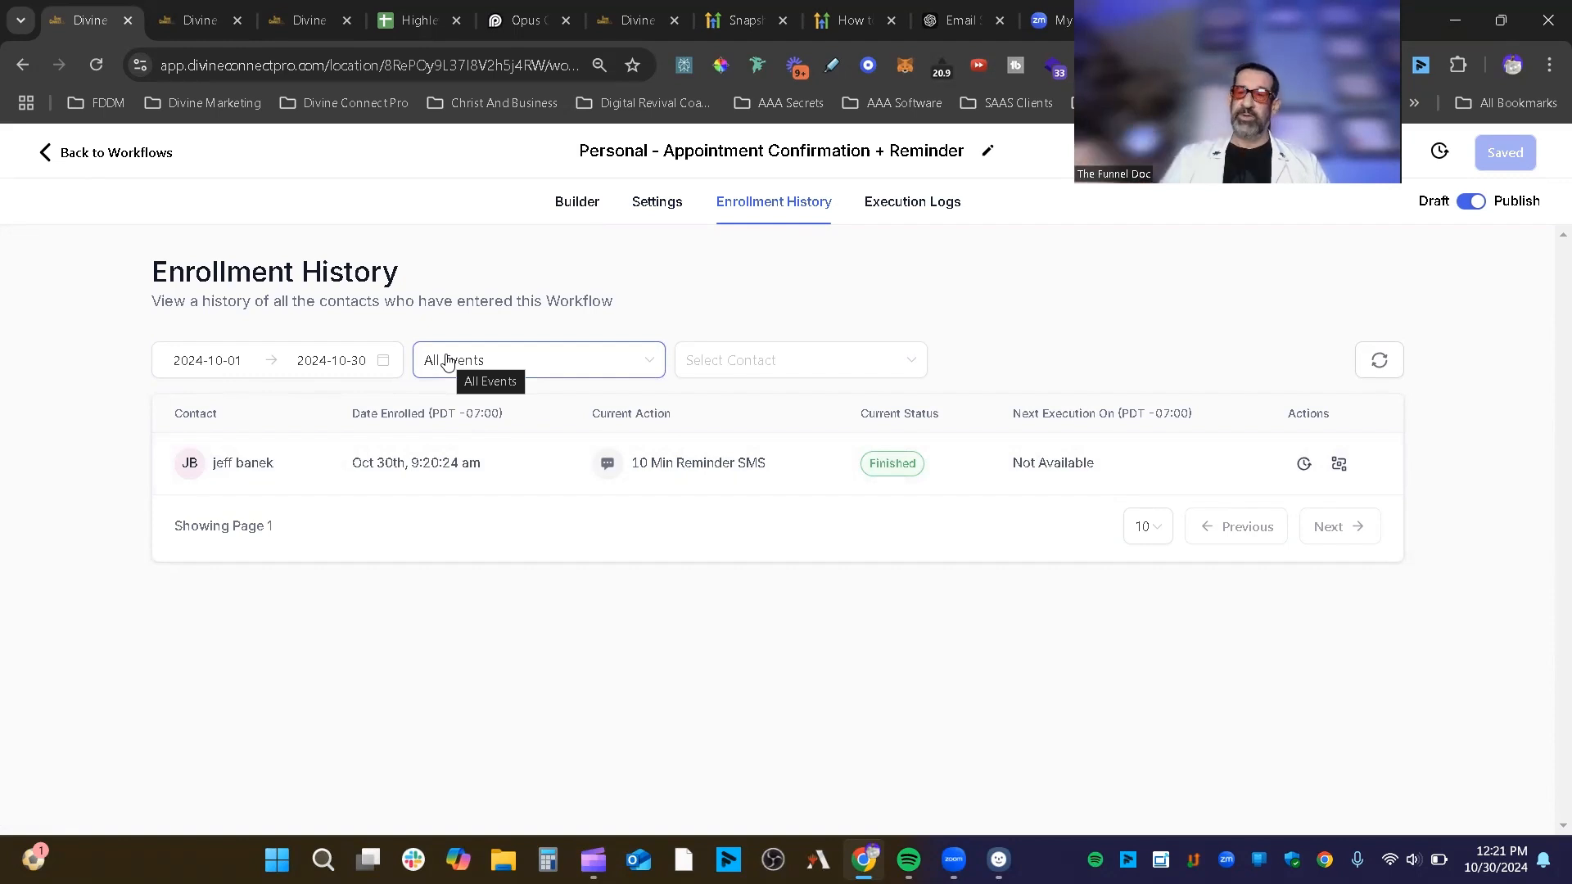
click(586, 368)
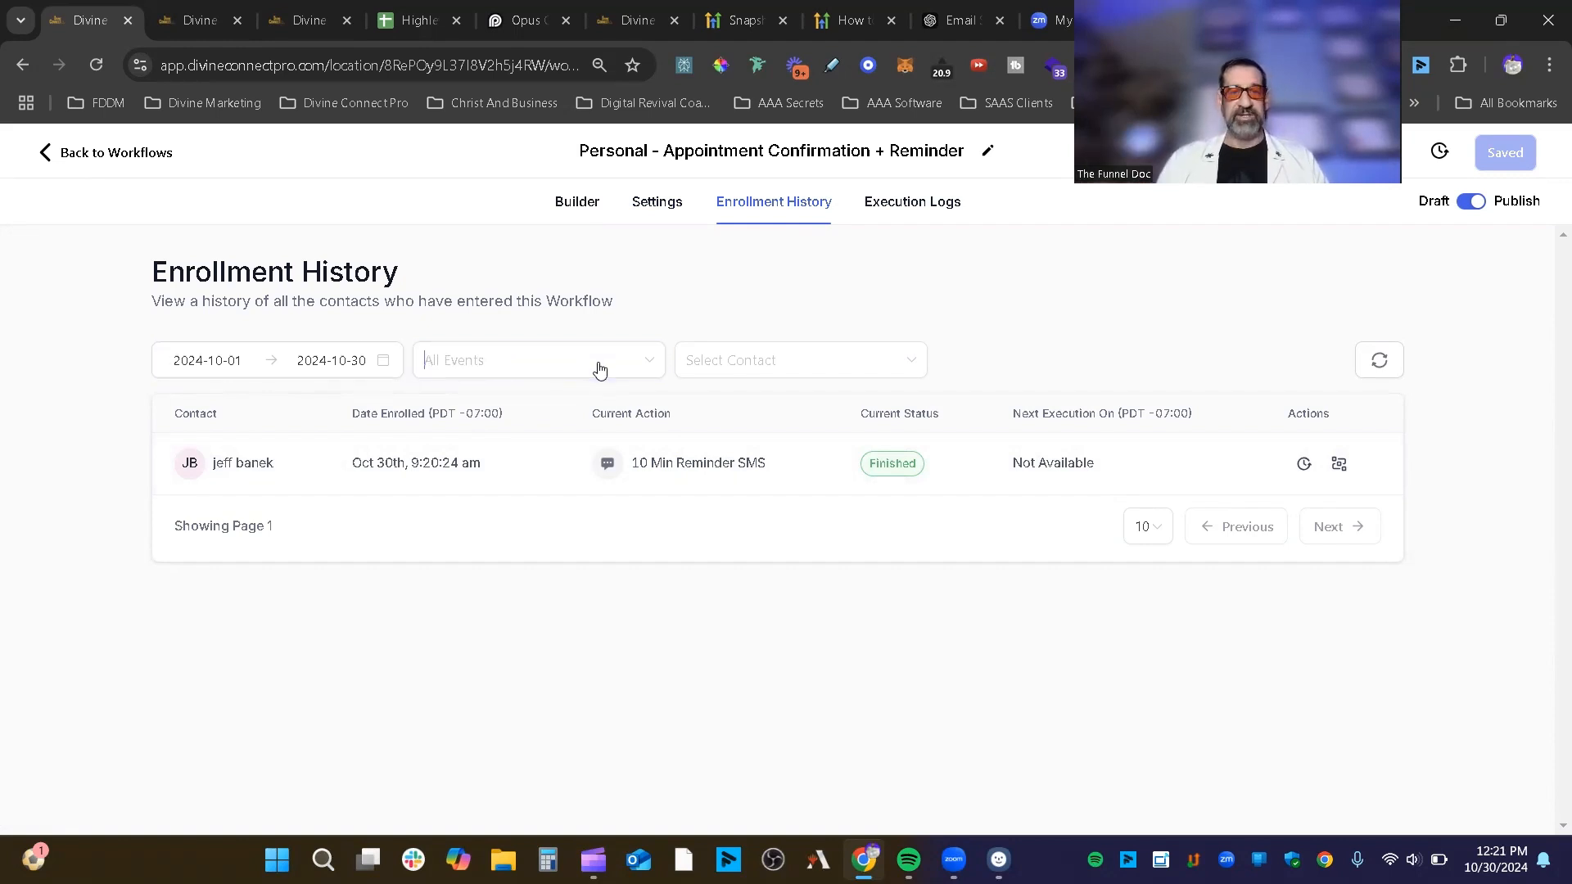
scroll(531, 533, down, 5)
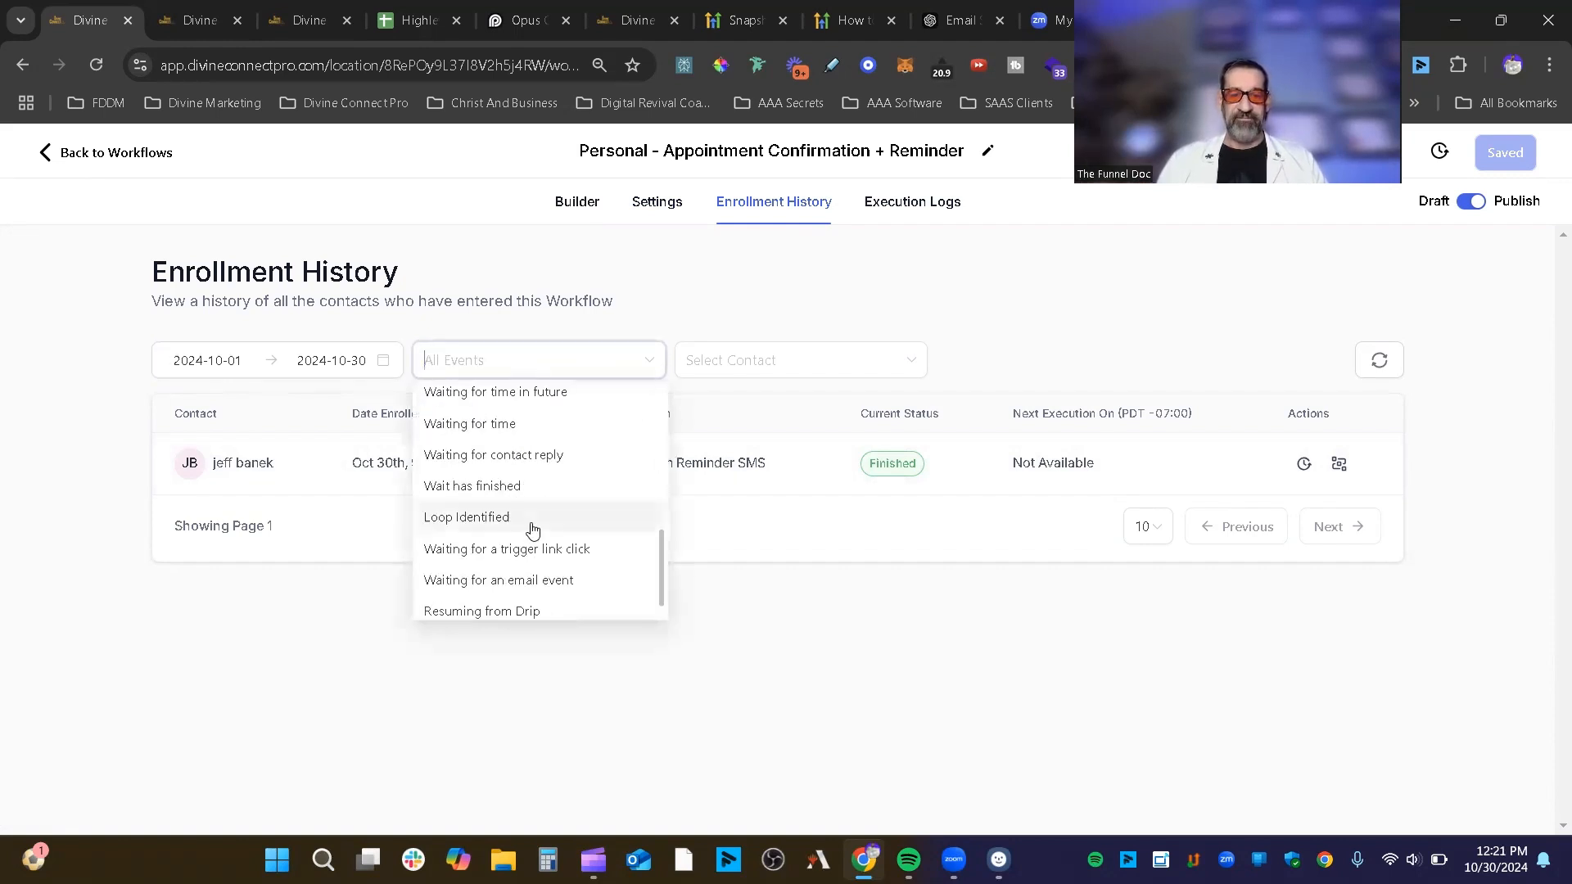
scroll(524, 550, up, 6)
click(854, 296)
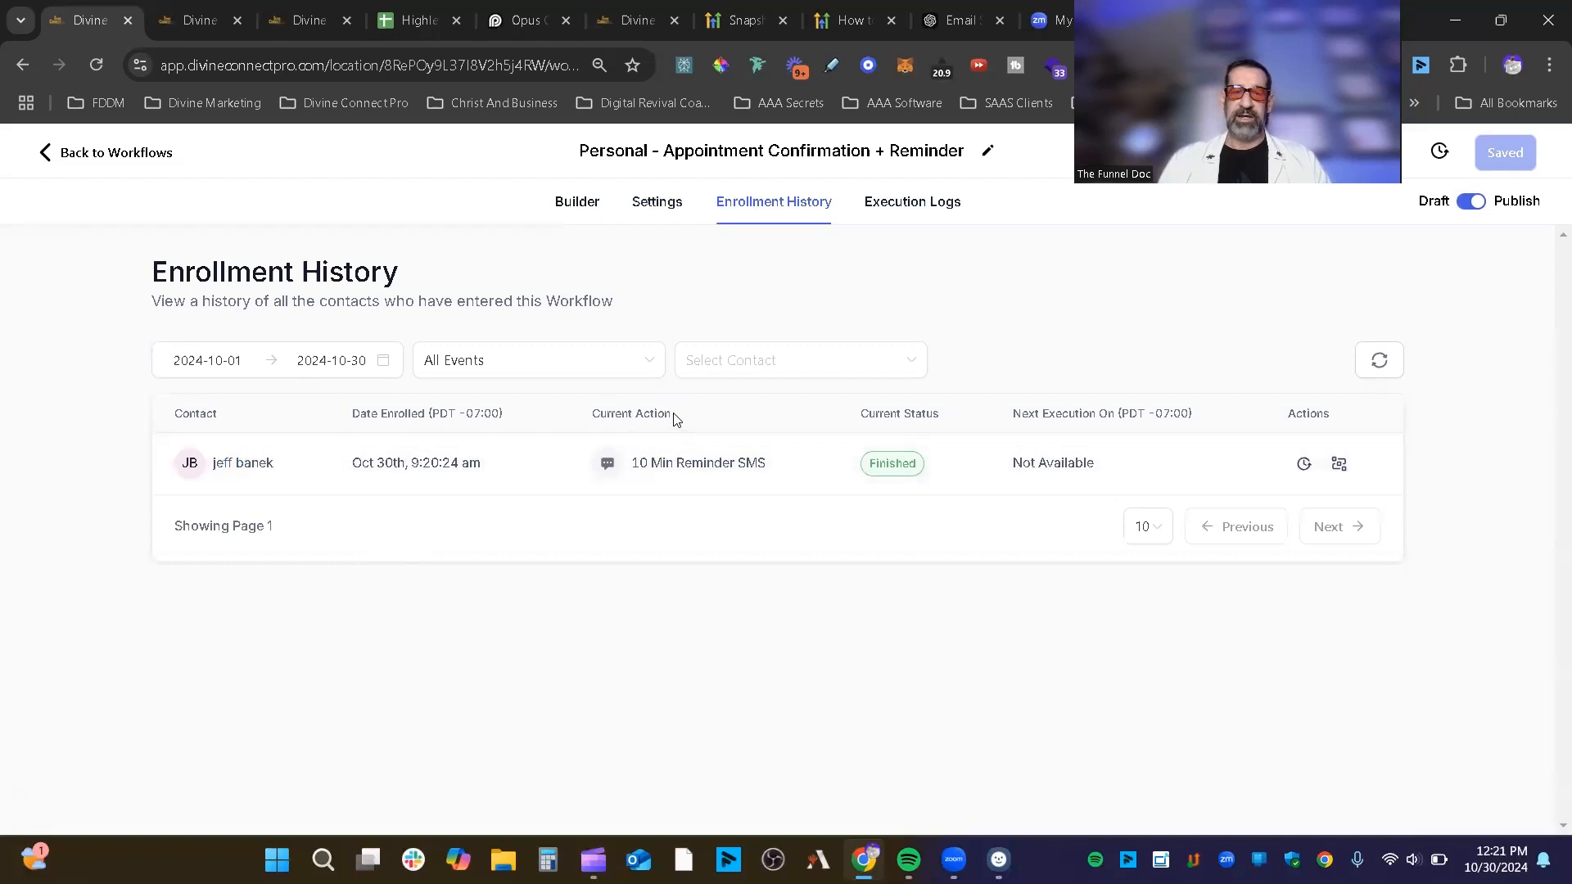
Step: Highlight the Current Action heading and the Not Available next-execution value in the enrollment row
drag(677, 419, 590, 413)
click(688, 478)
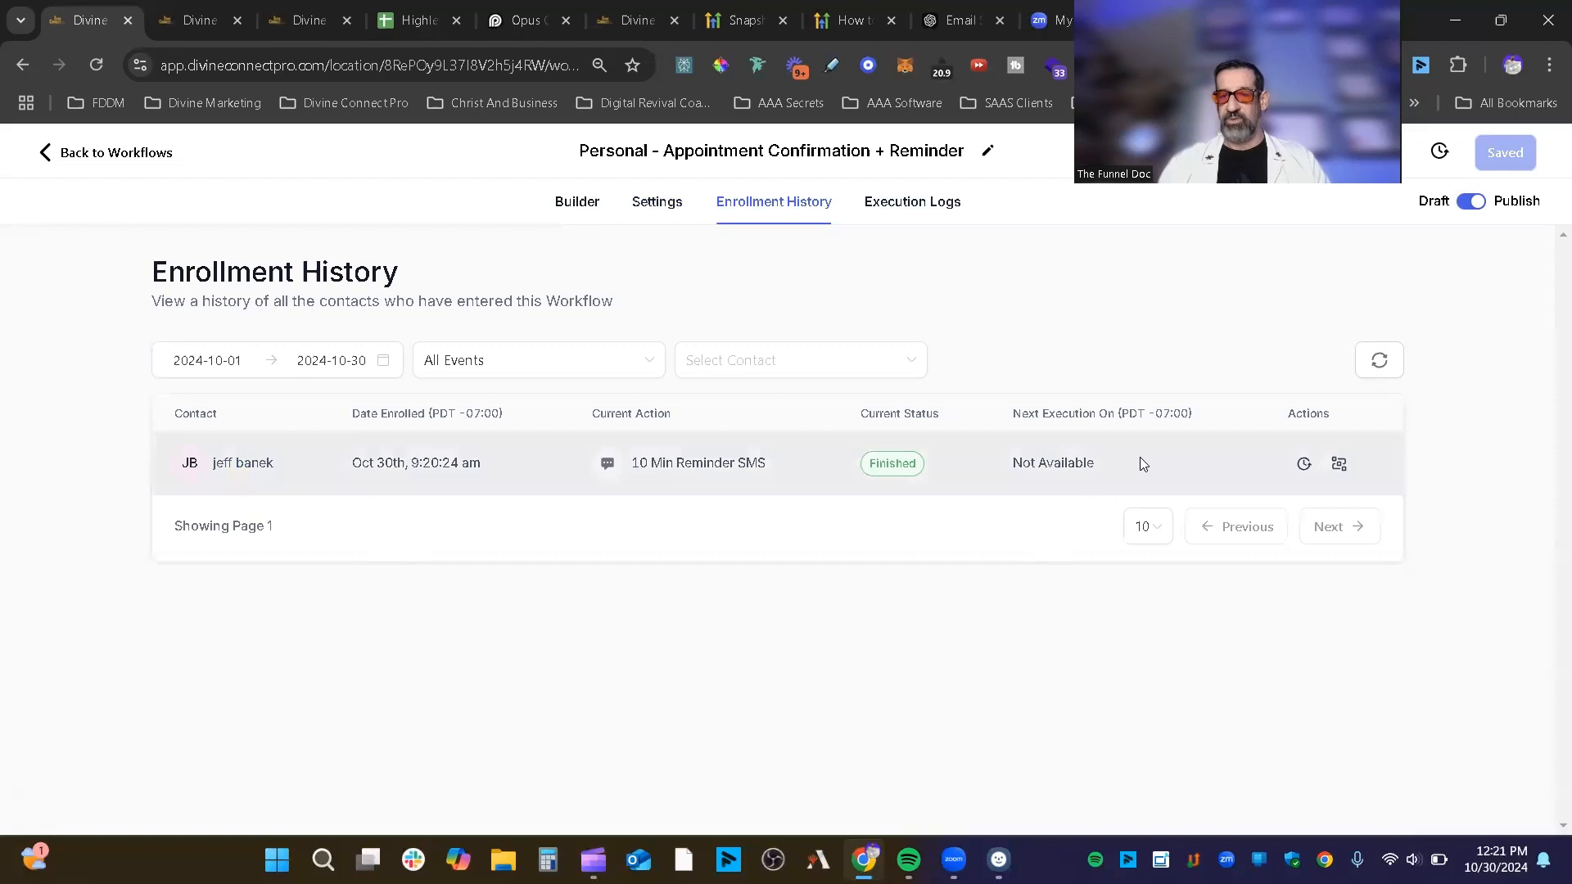
drag(1144, 463, 1016, 473)
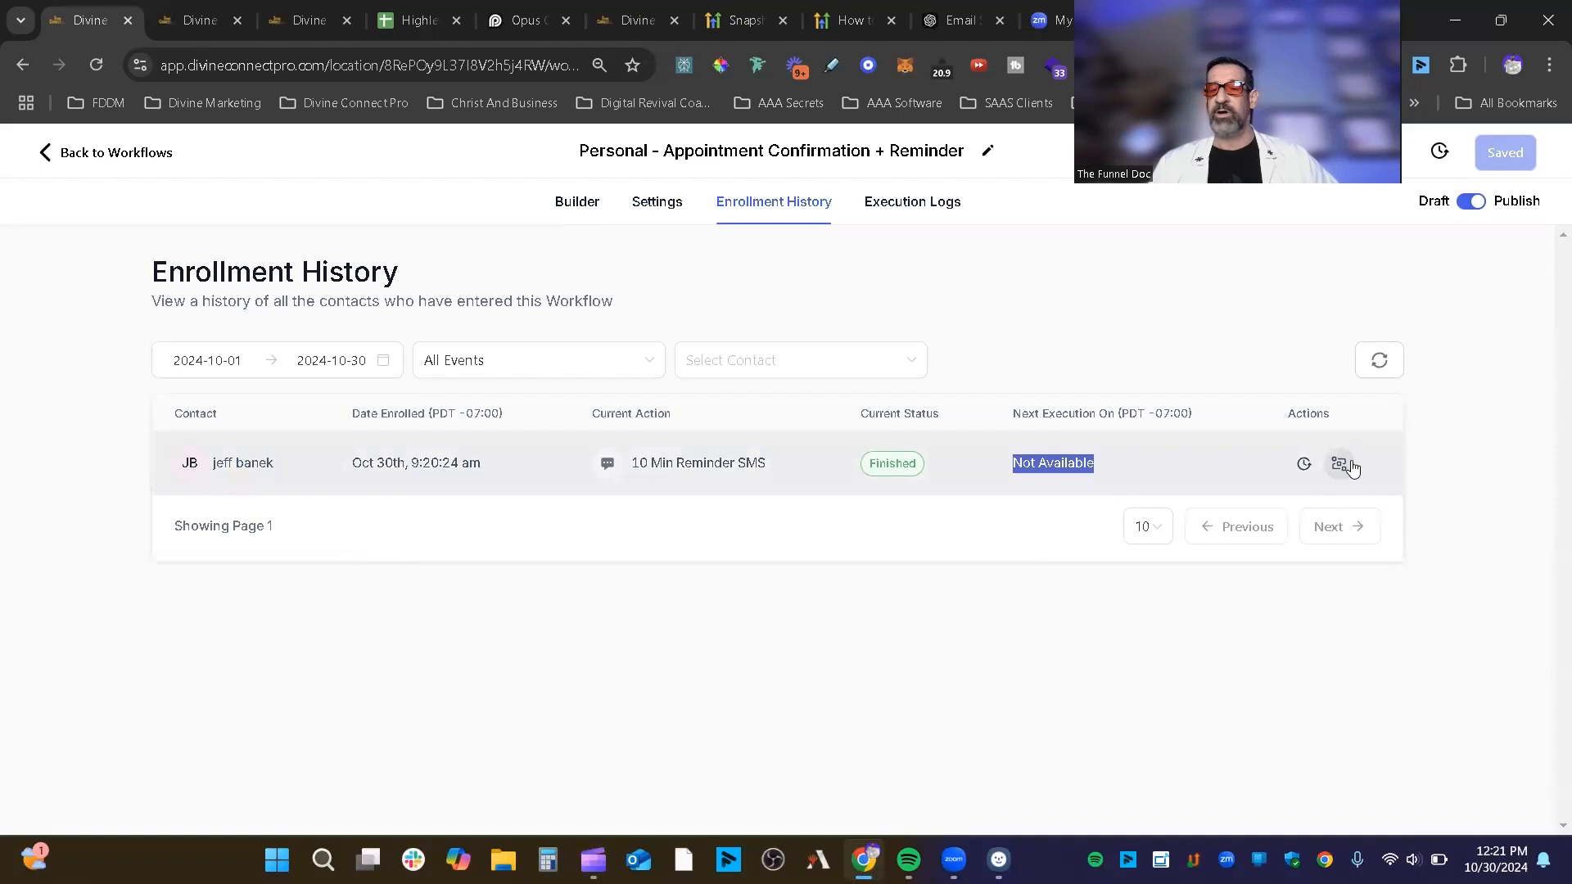
Step: Open the contact's execution history and page through the log with Next and Previous
click(1304, 464)
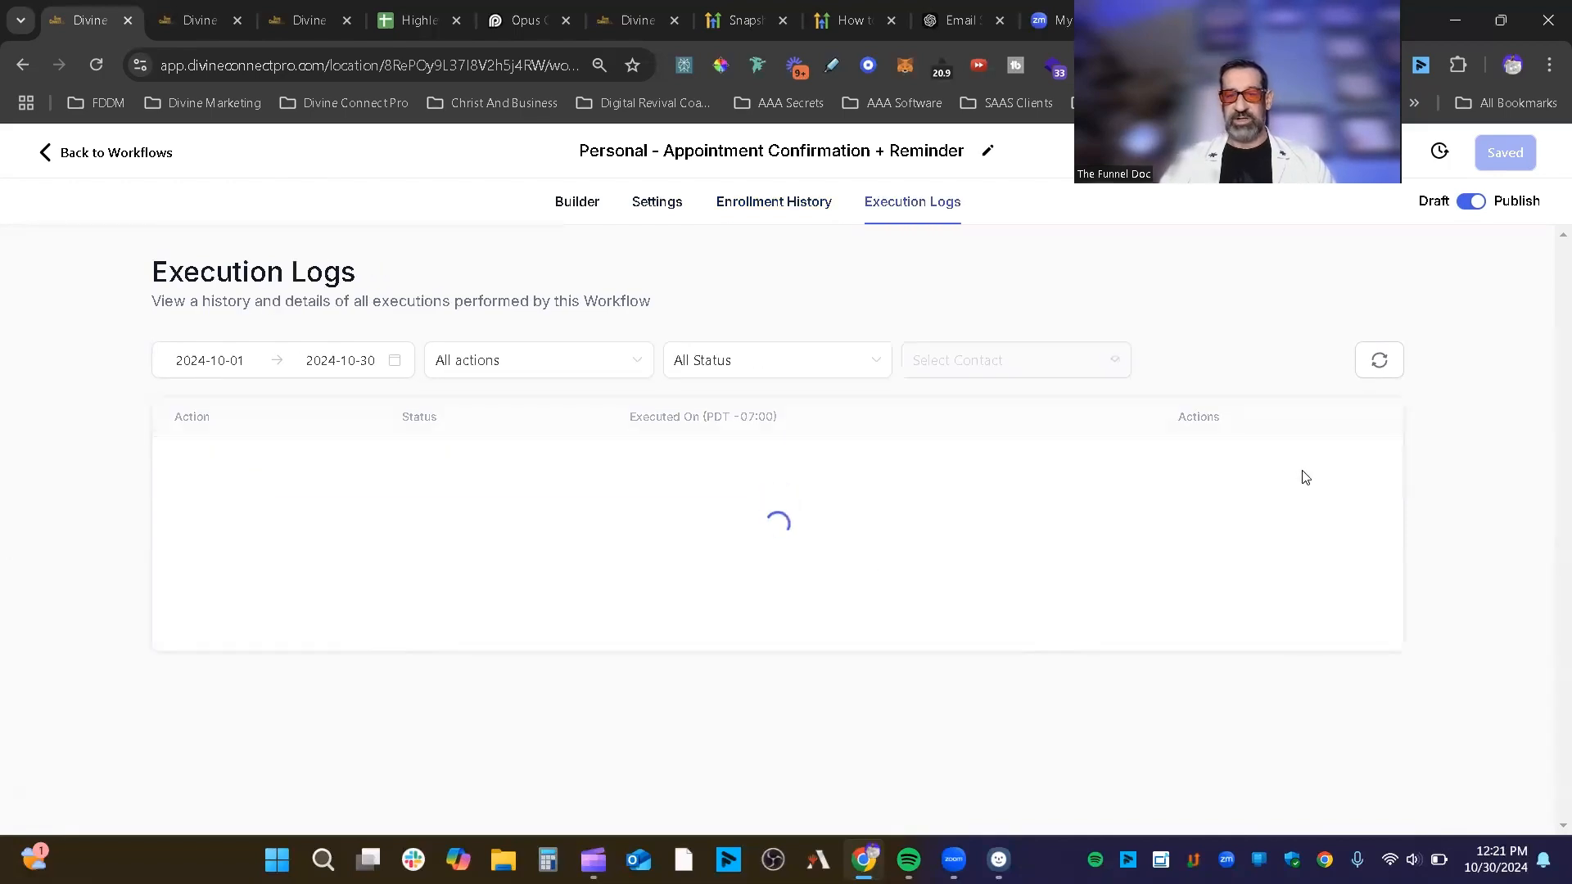
scroll(1304, 475, down, 5)
scroll(1302, 475, up, 5)
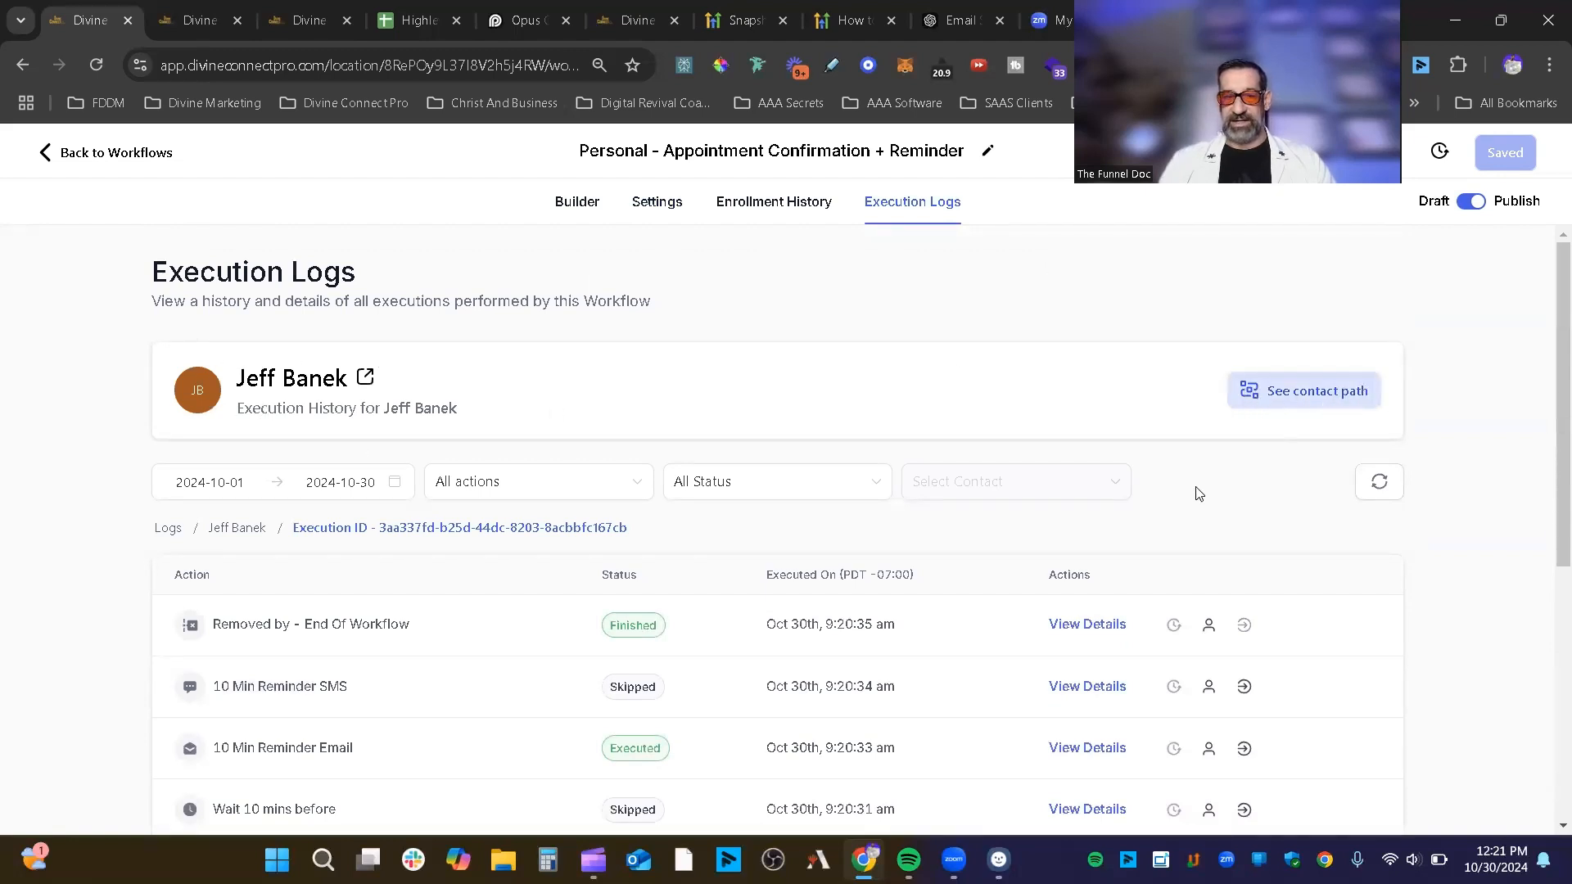
scroll(1301, 503, down, 5)
click(1336, 771)
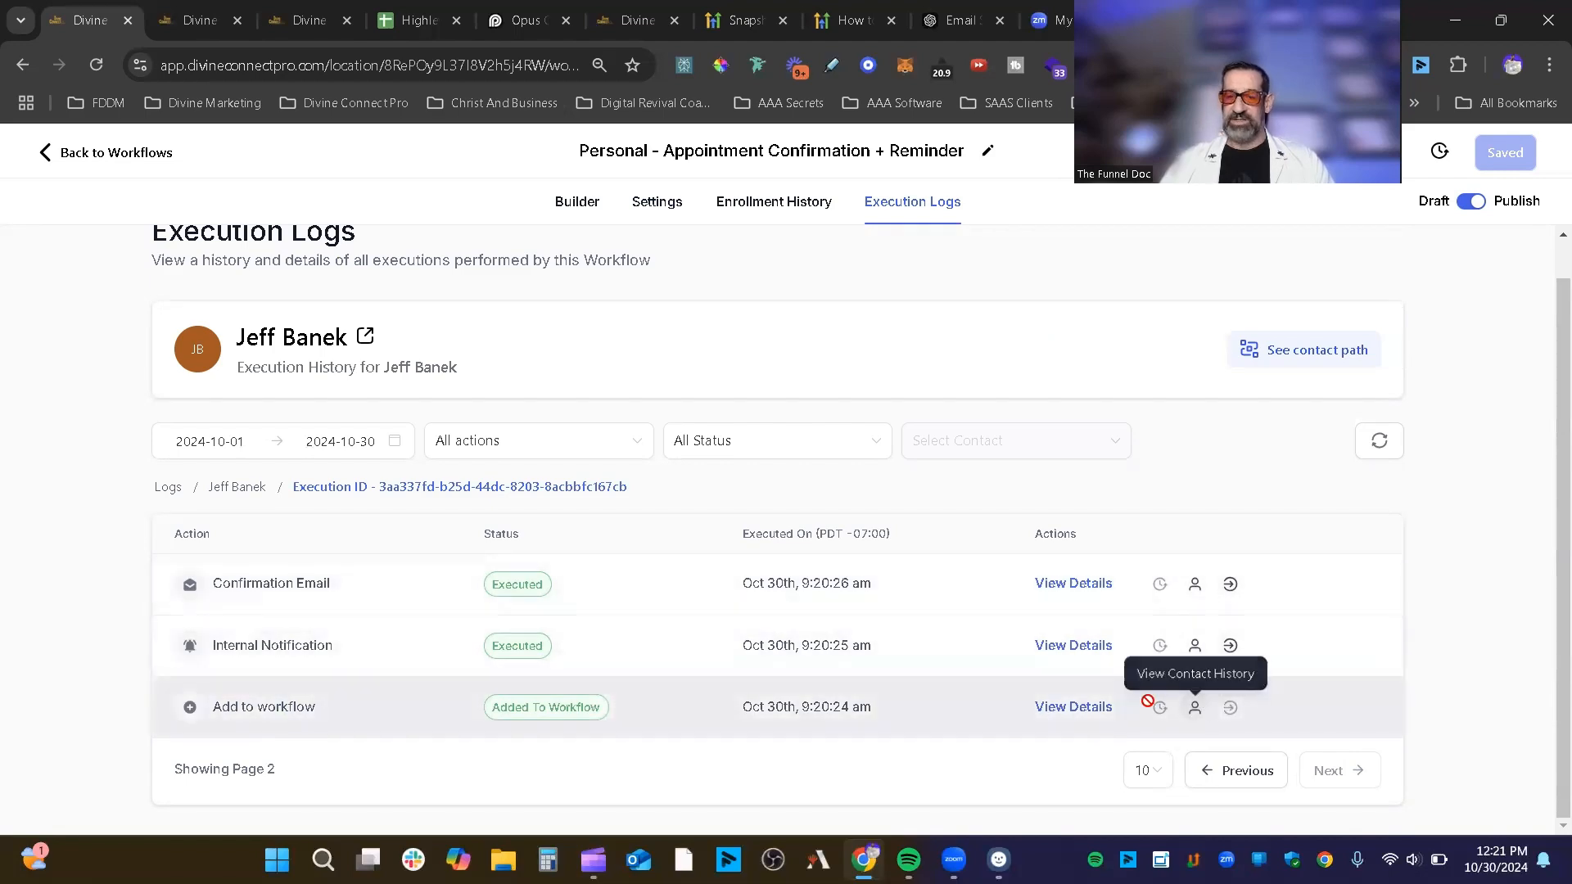
click(1220, 780)
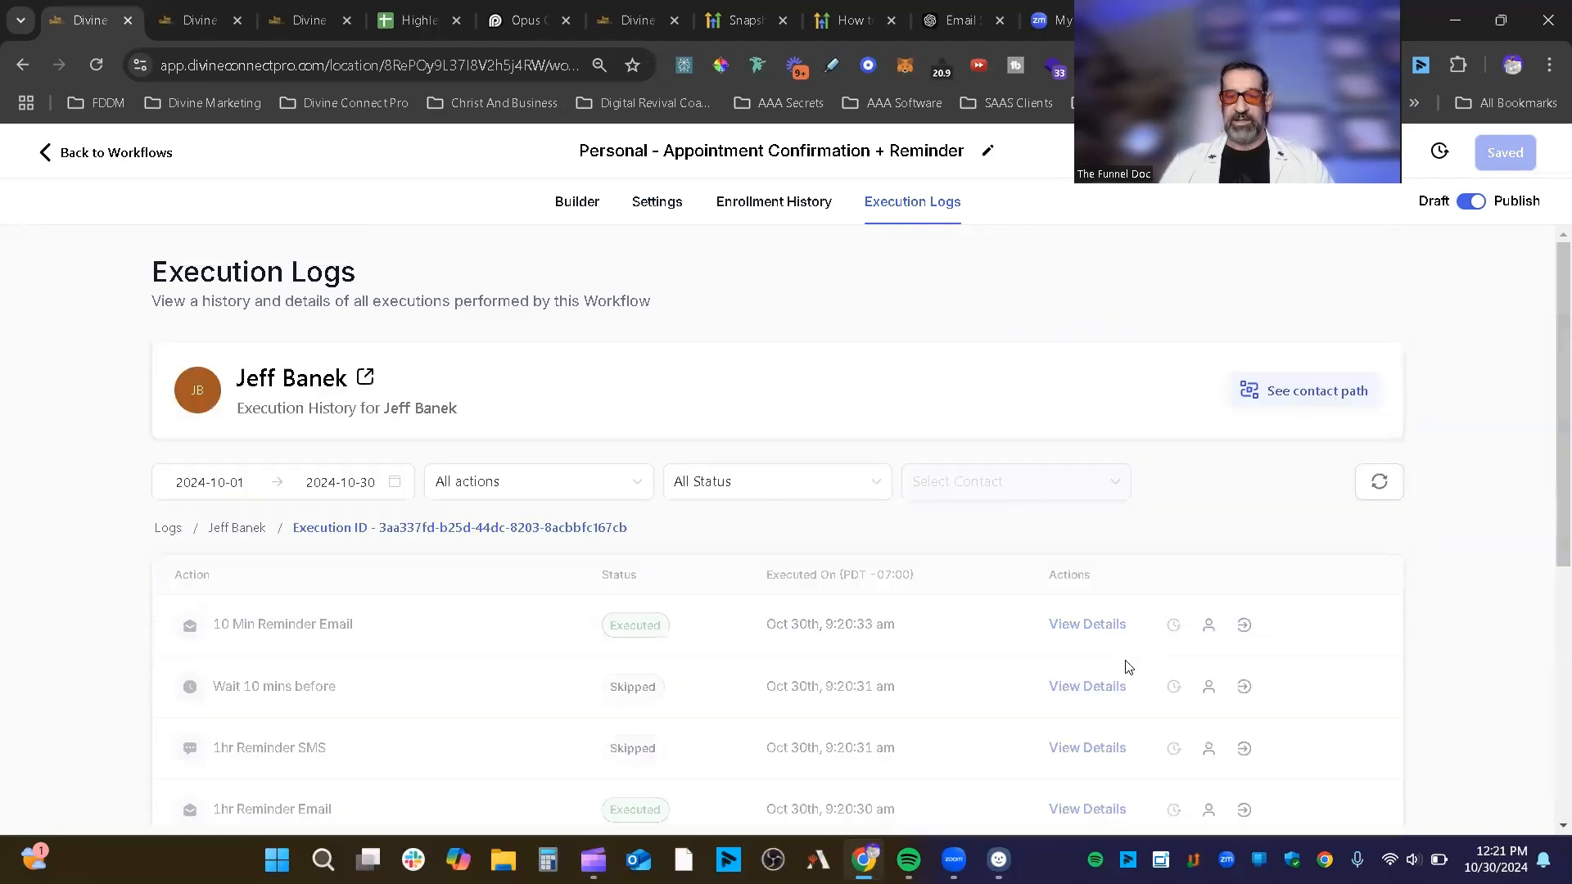
Step: View the Confirmation Email step's details, highlight 'Email queued successfully.', then close the panel
scroll(1245, 504, down, 4)
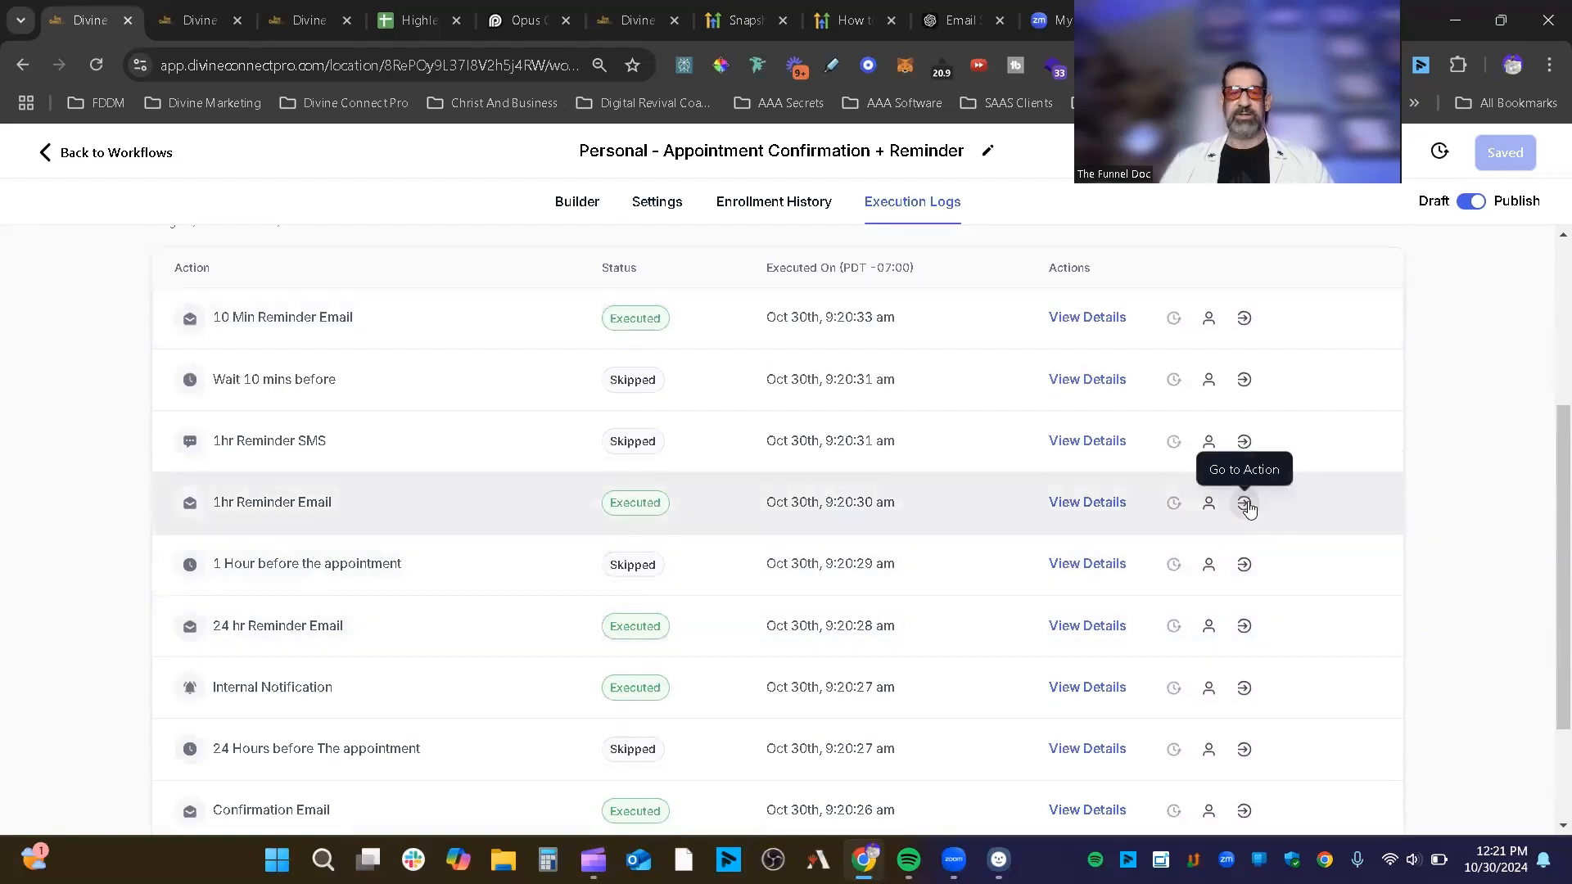
scroll(1245, 503, down, 2)
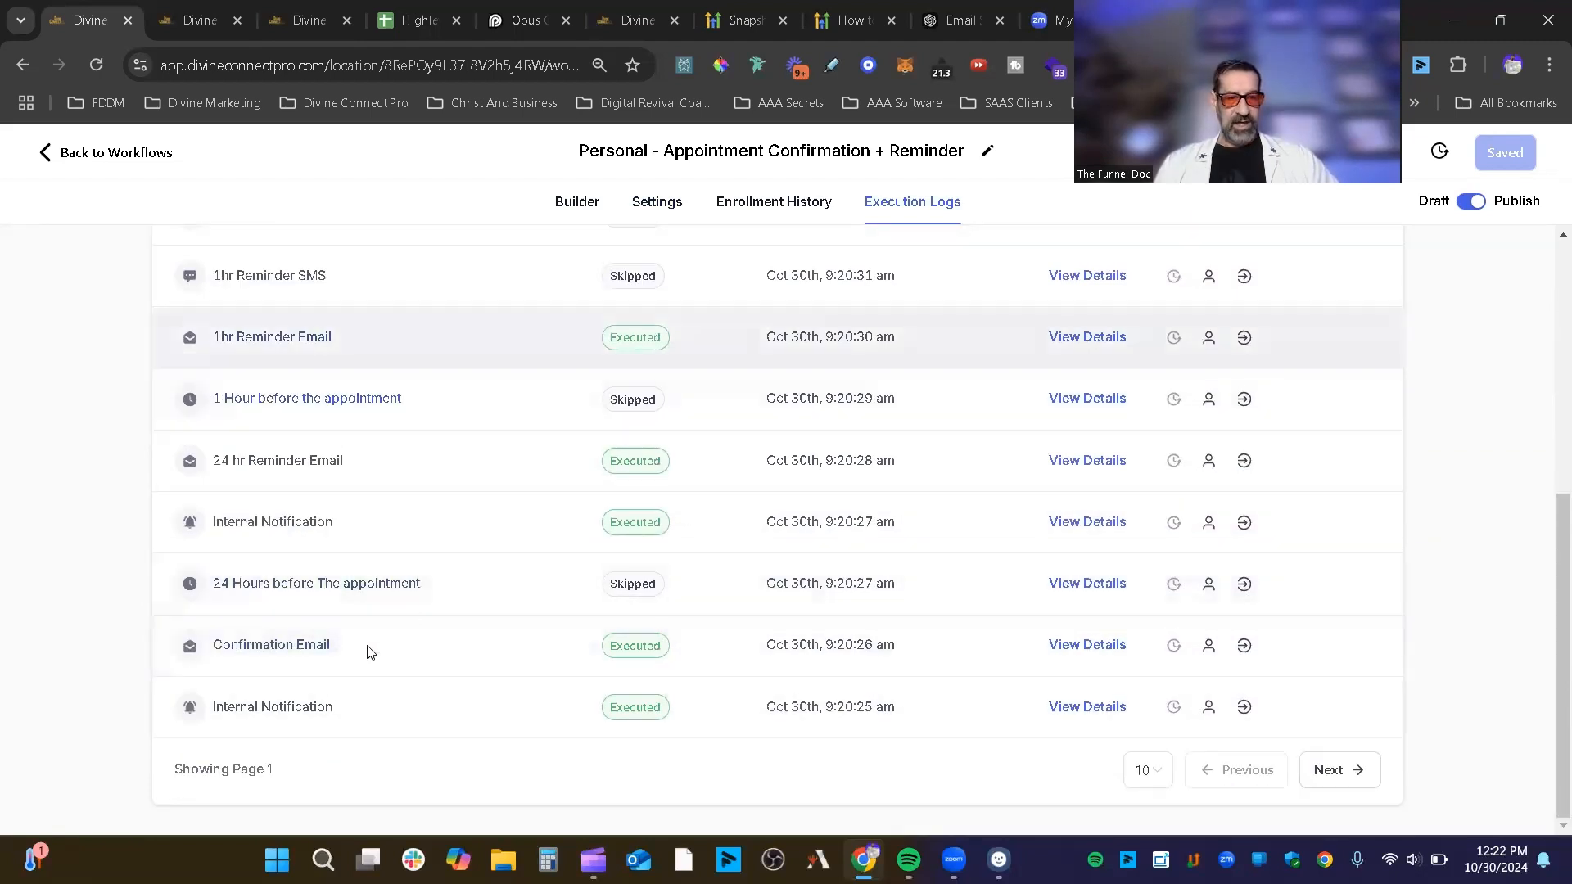
click(1096, 647)
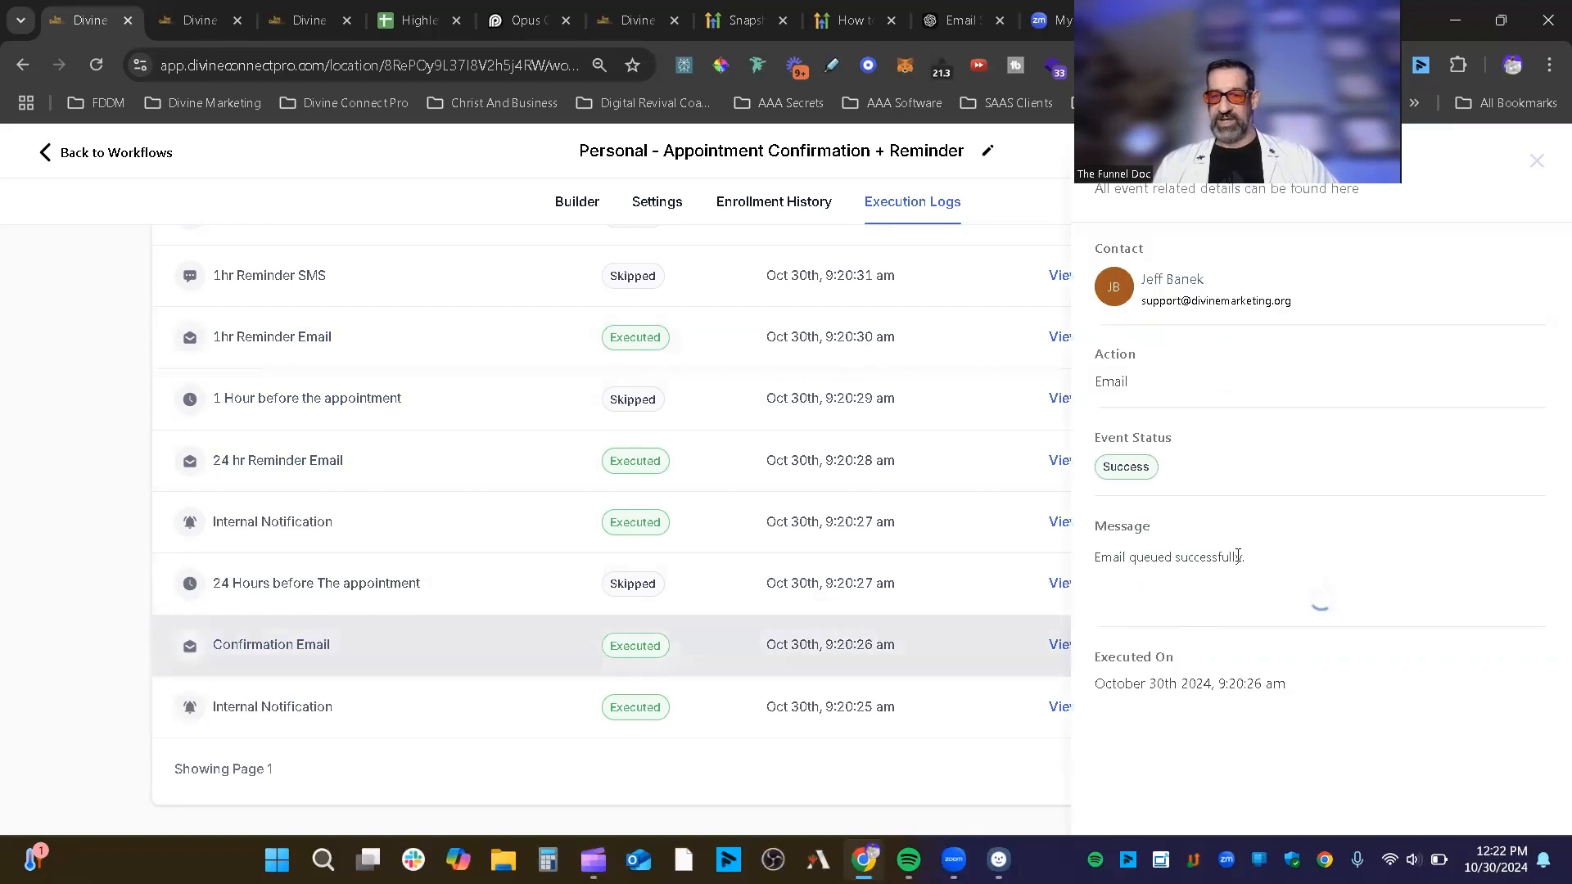
drag(1244, 557, 1091, 560)
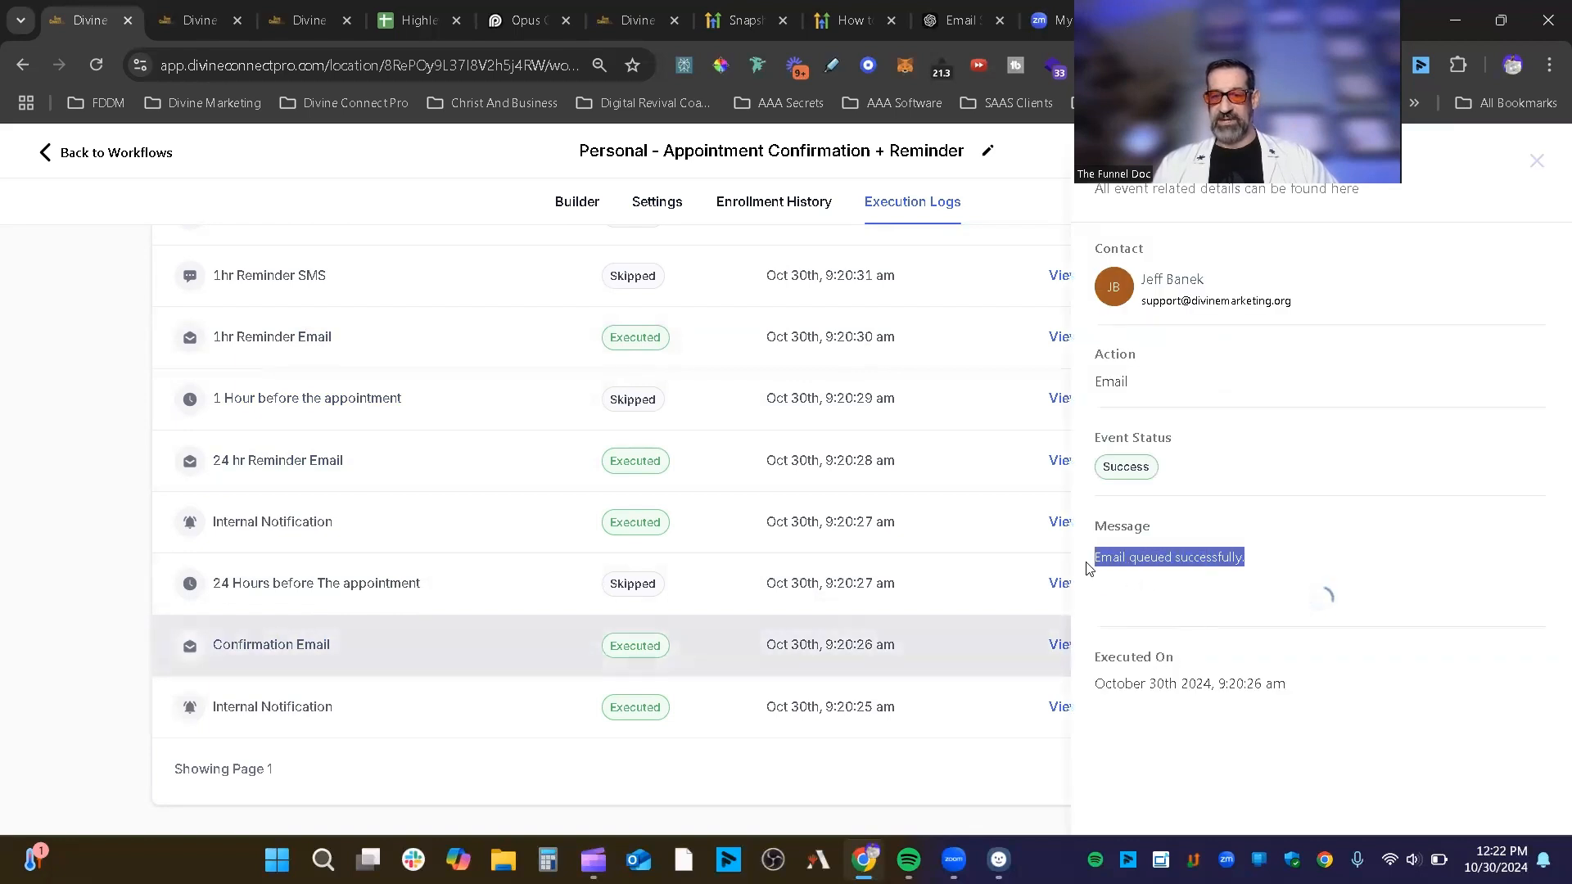
click(1533, 172)
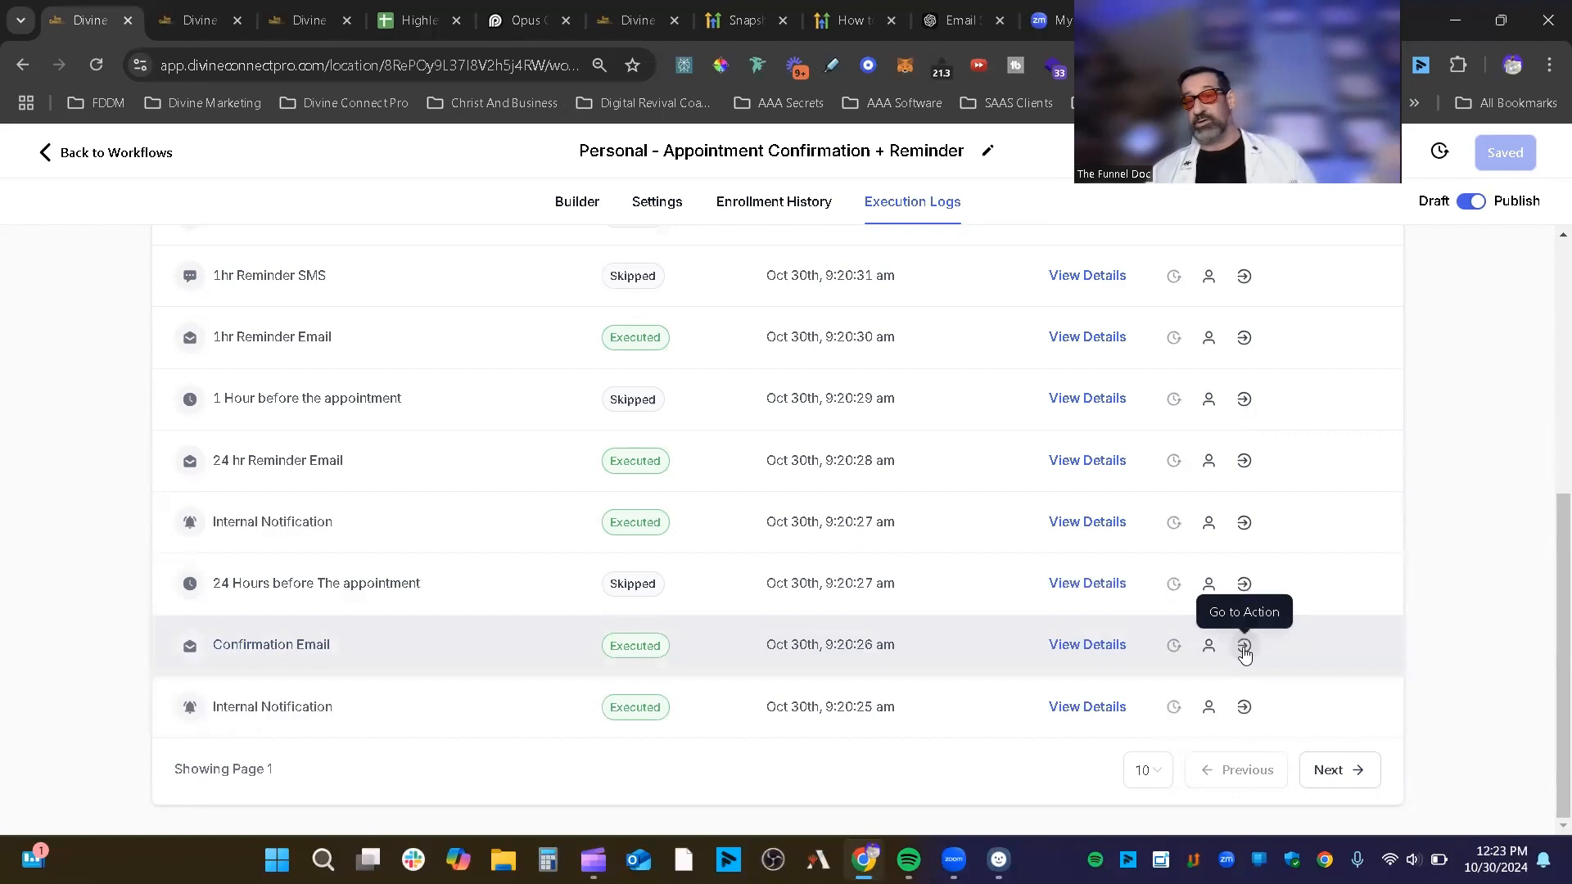
scroll(854, 372, up, 5)
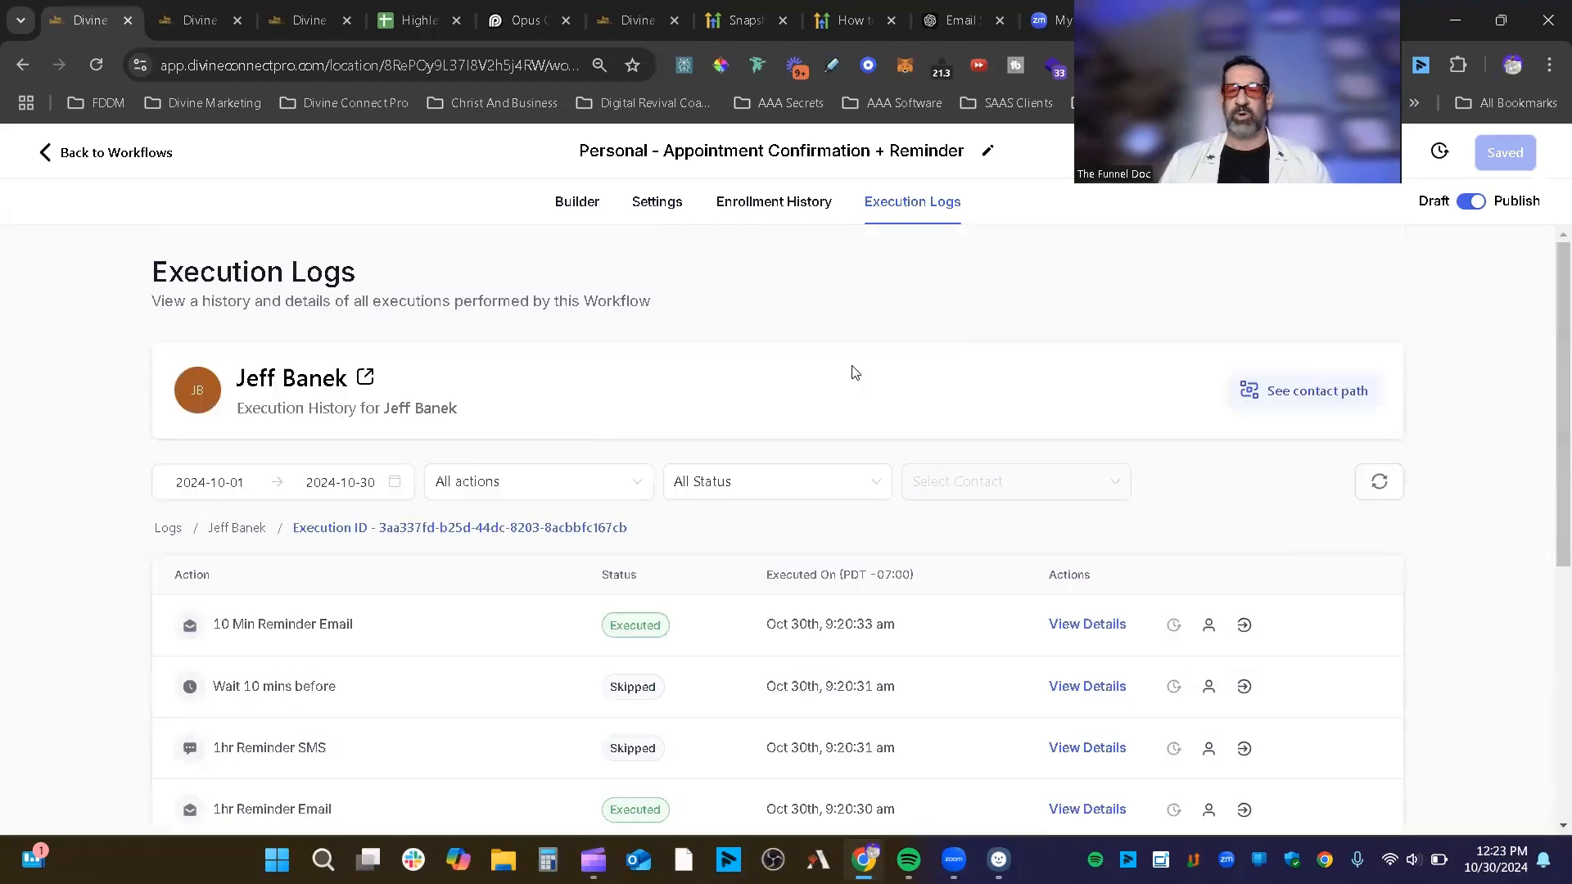
Step: Show the contact's path through New Client Workflow #2 and scroll to its Invoice Sent trigger
click(1294, 390)
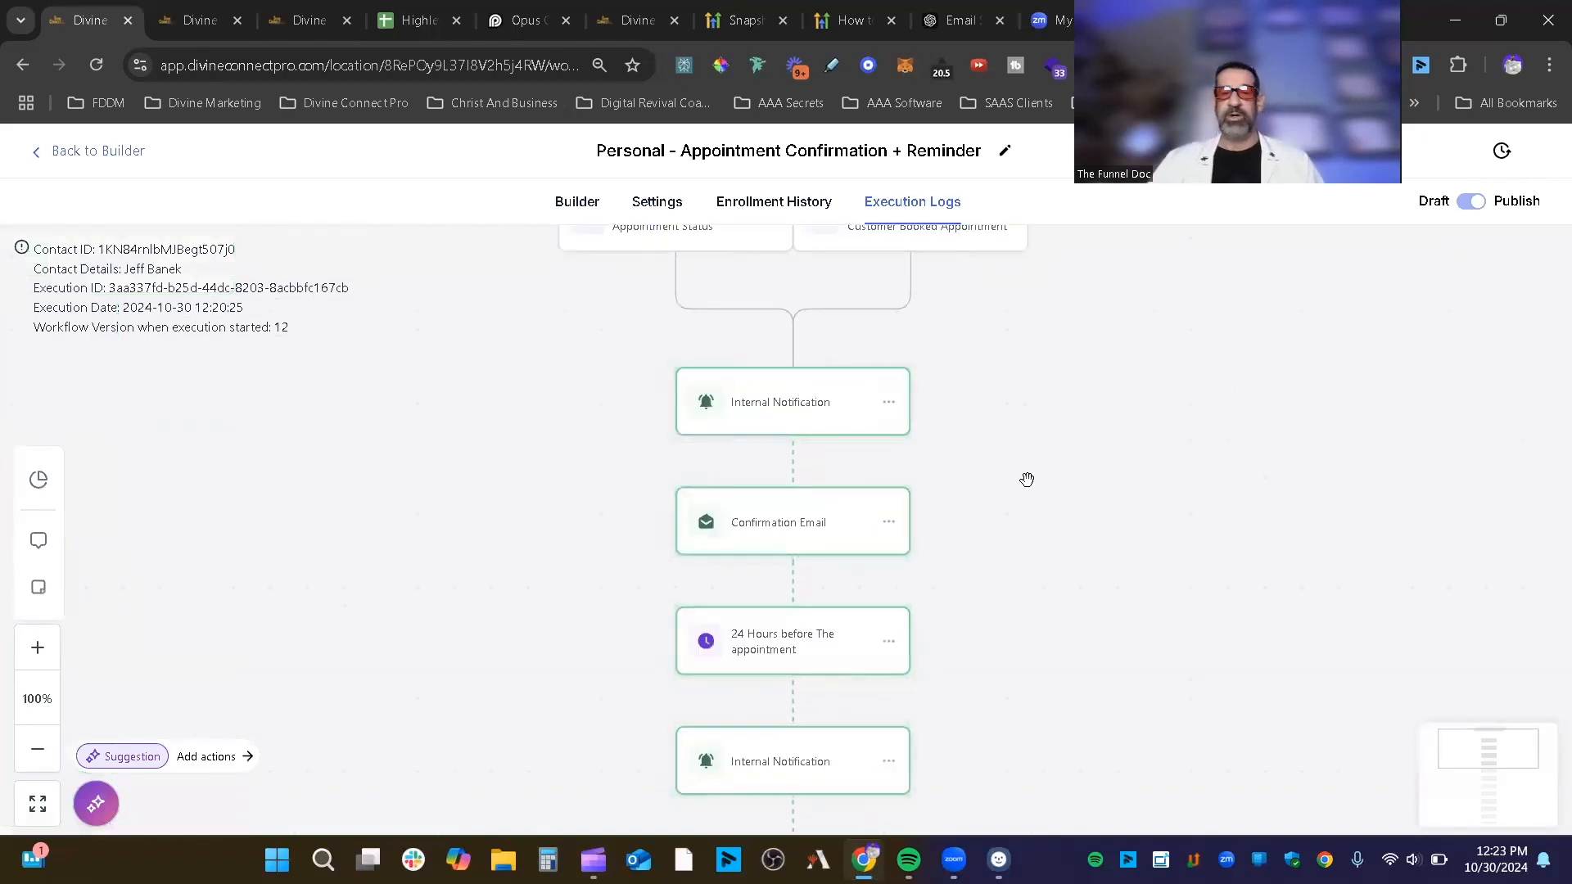
scroll(907, 467, down, 1)
scroll(819, 463, down, 1)
scroll(765, 754, down, 6)
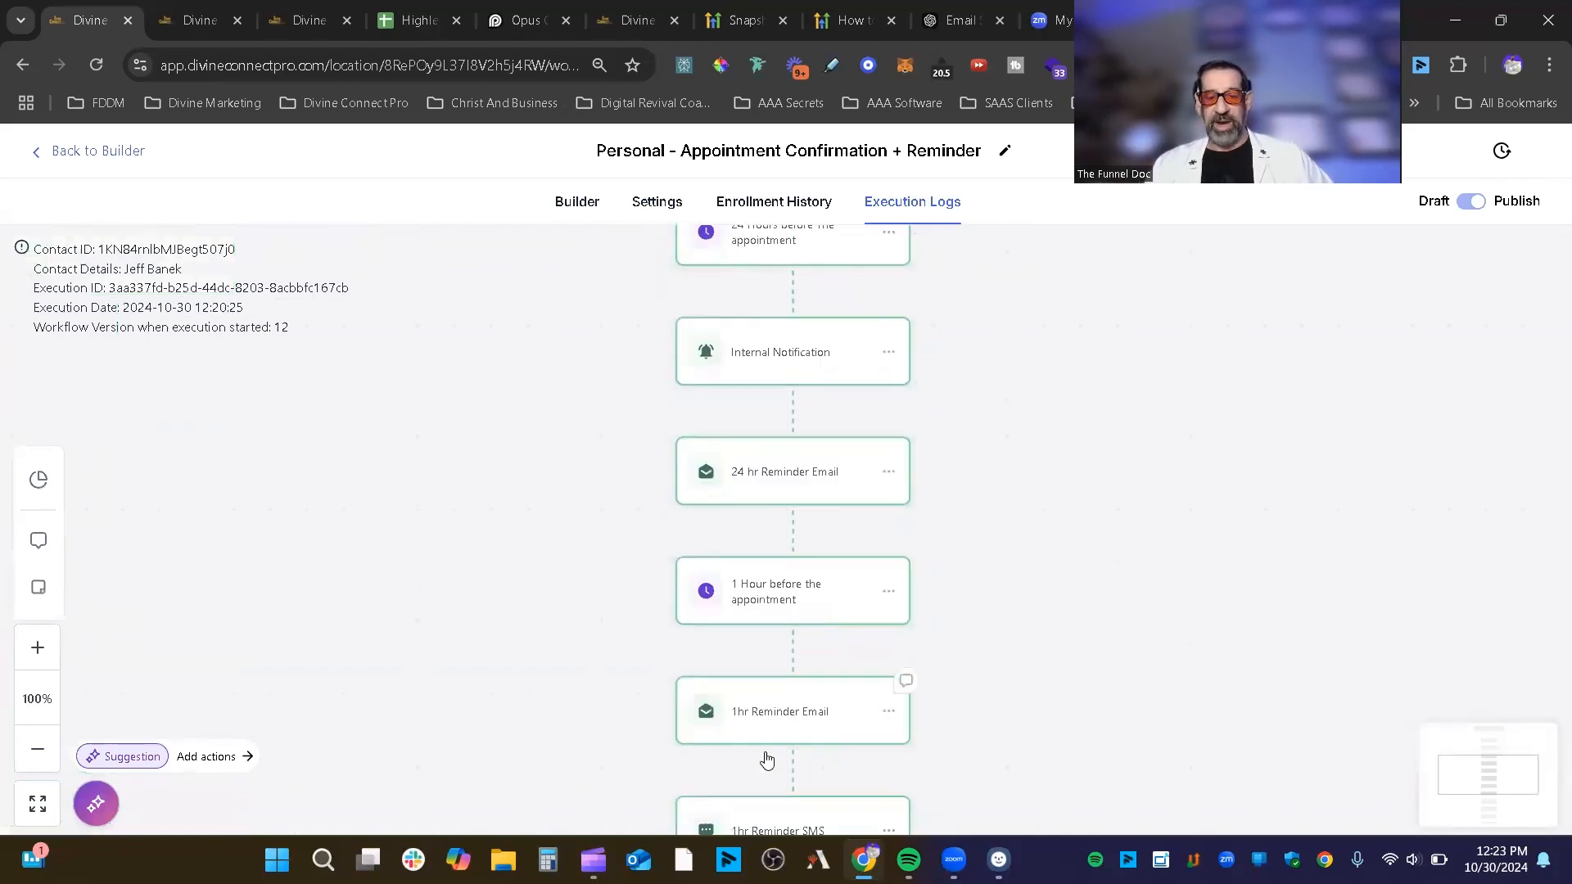
scroll(818, 590, down, 14)
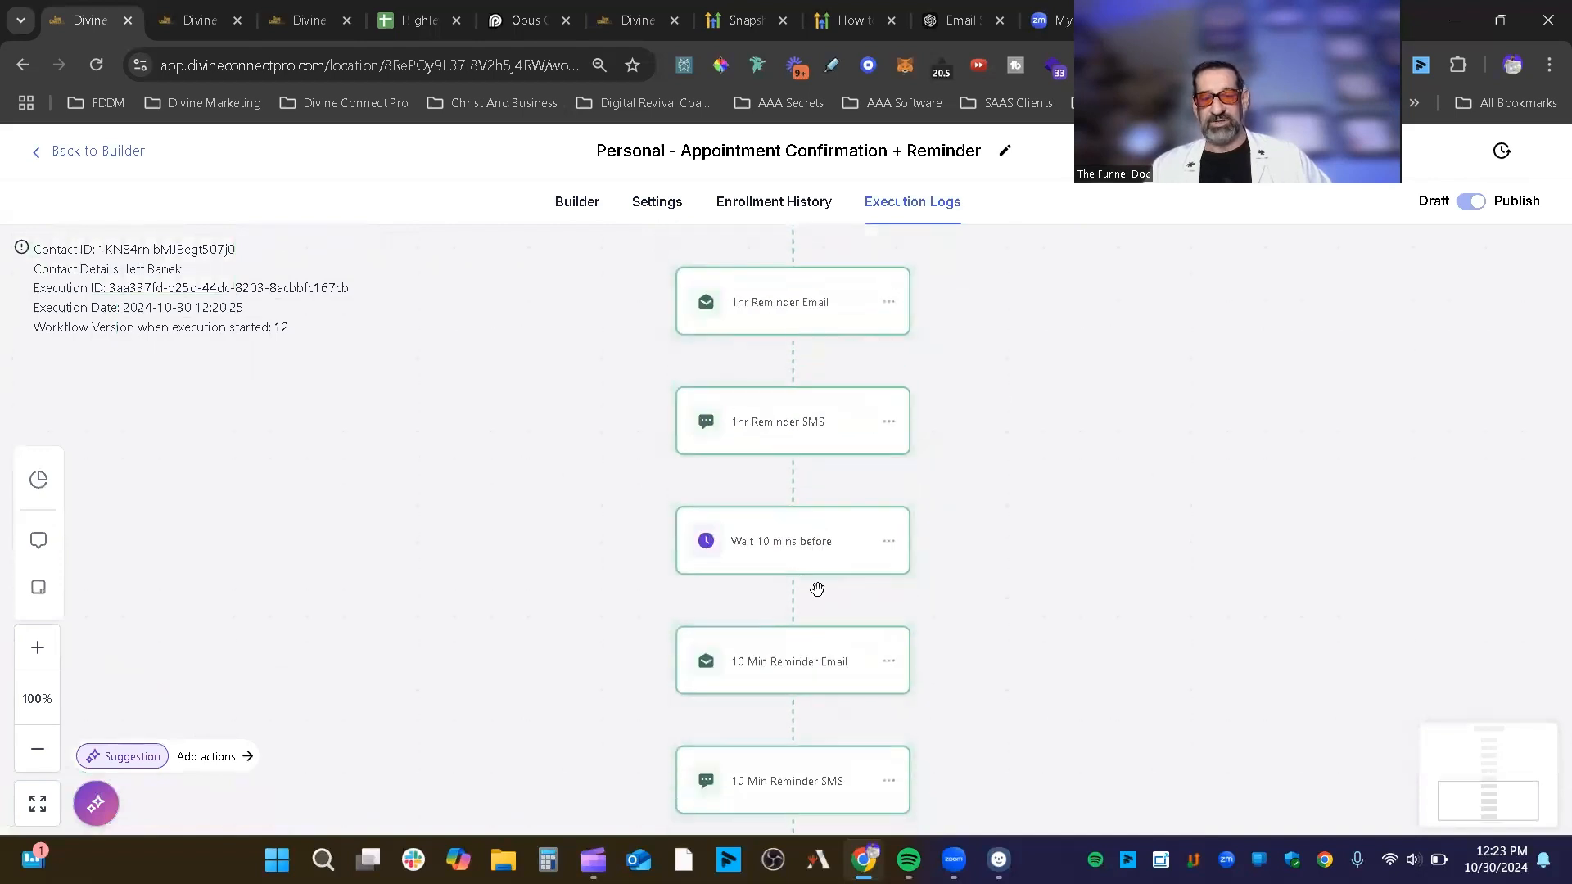
scroll(815, 595, up, 8)
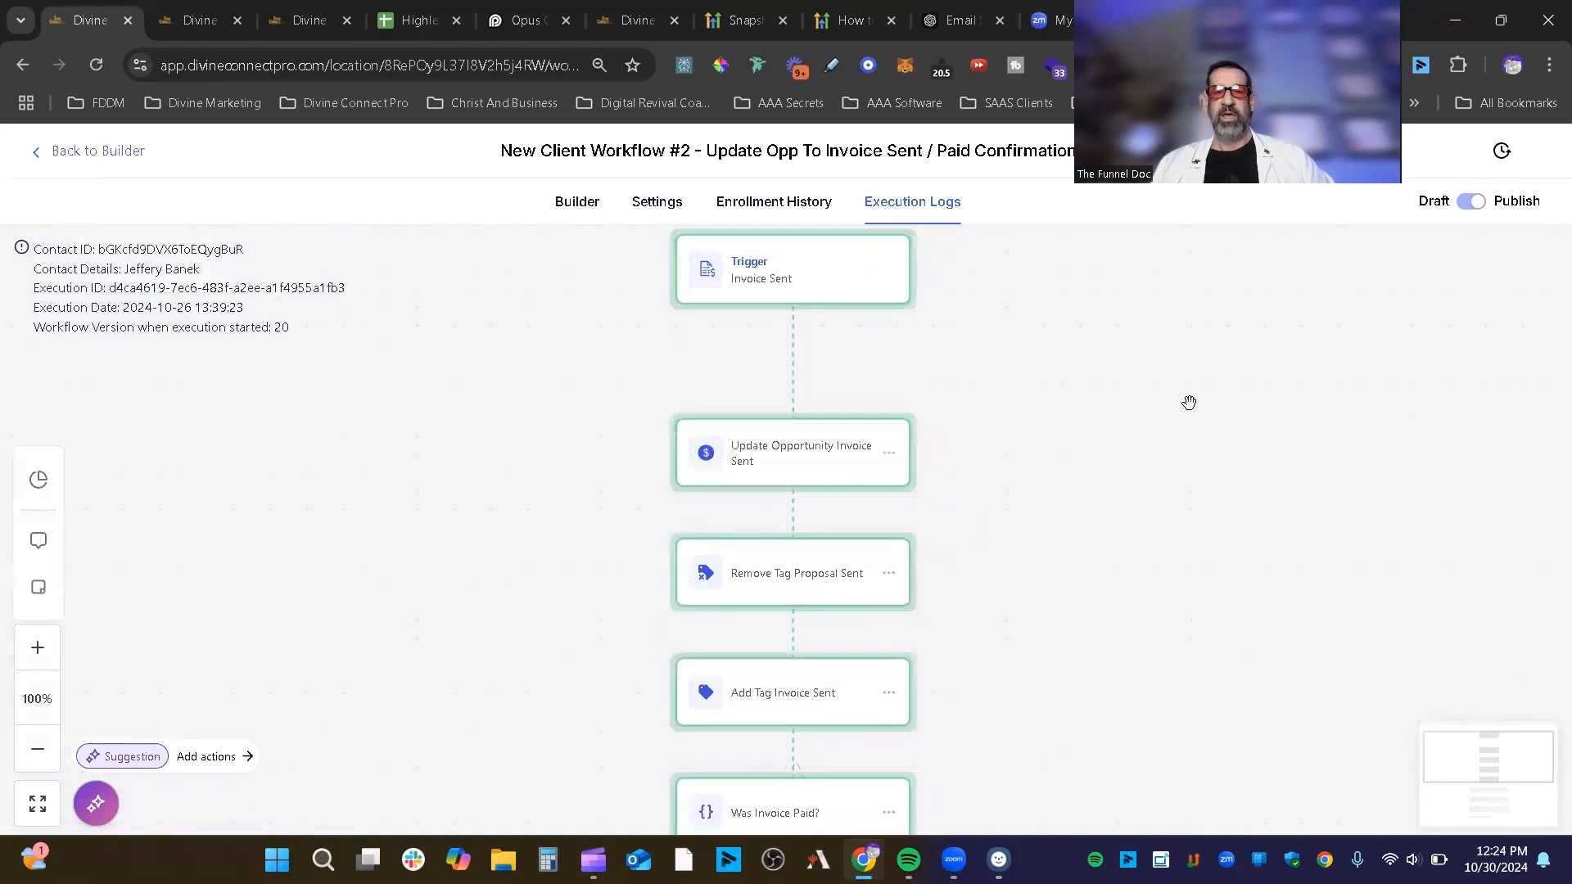
scroll(1064, 328, up, 2)
scroll(818, 442, down, 1)
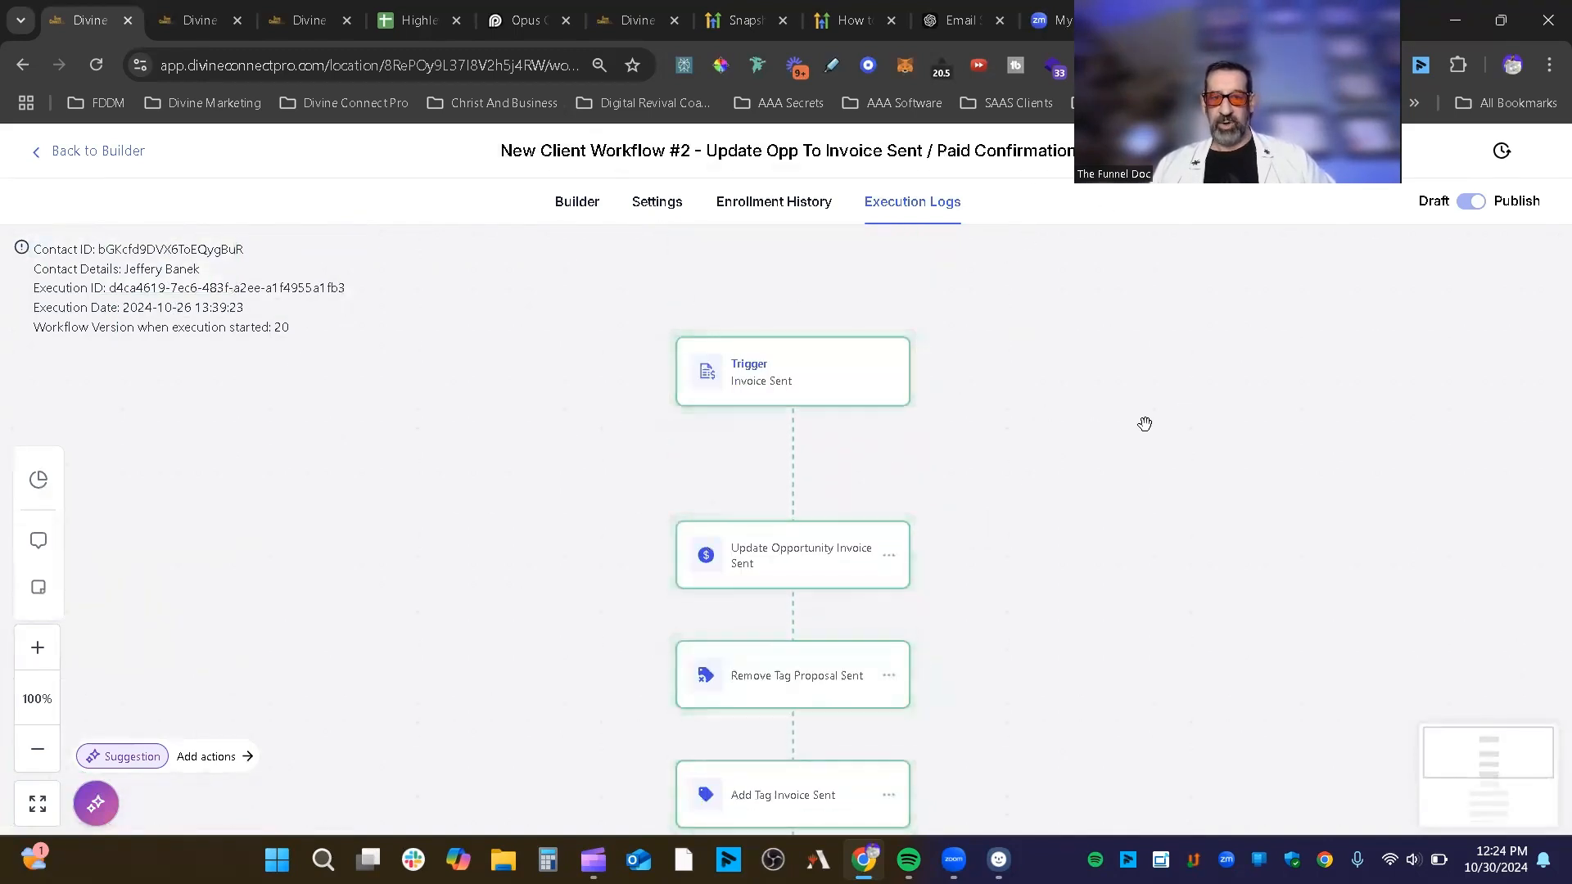
Step: Scroll through the invoice workflow's Paid and None branches in the execution log
scroll(1143, 422, down, 2)
scroll(1143, 423, down, 2)
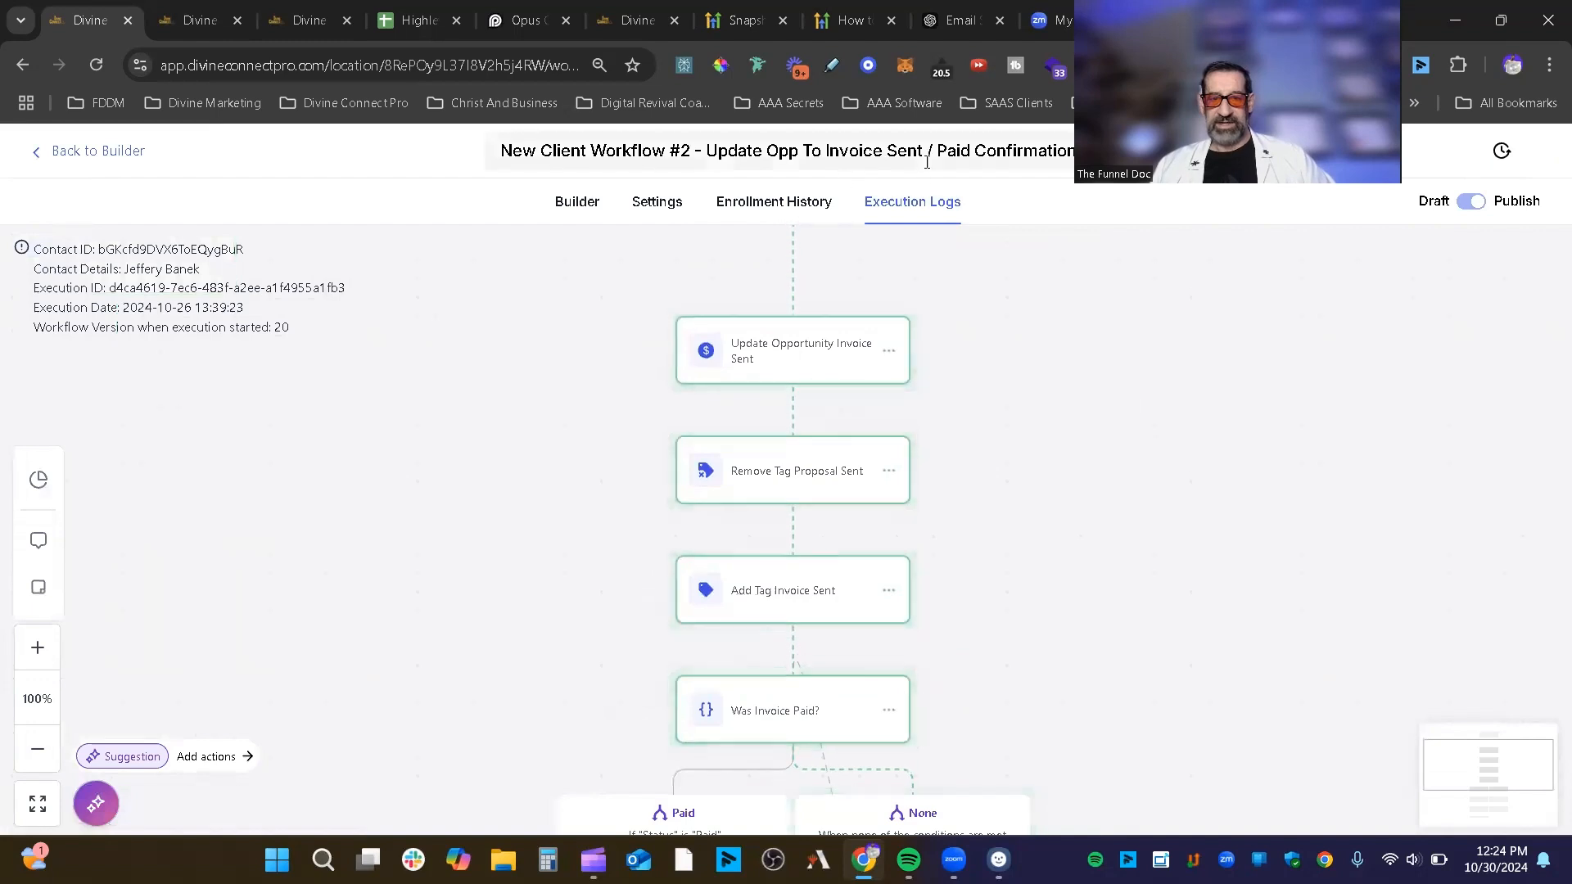
scroll(922, 281, down, 4)
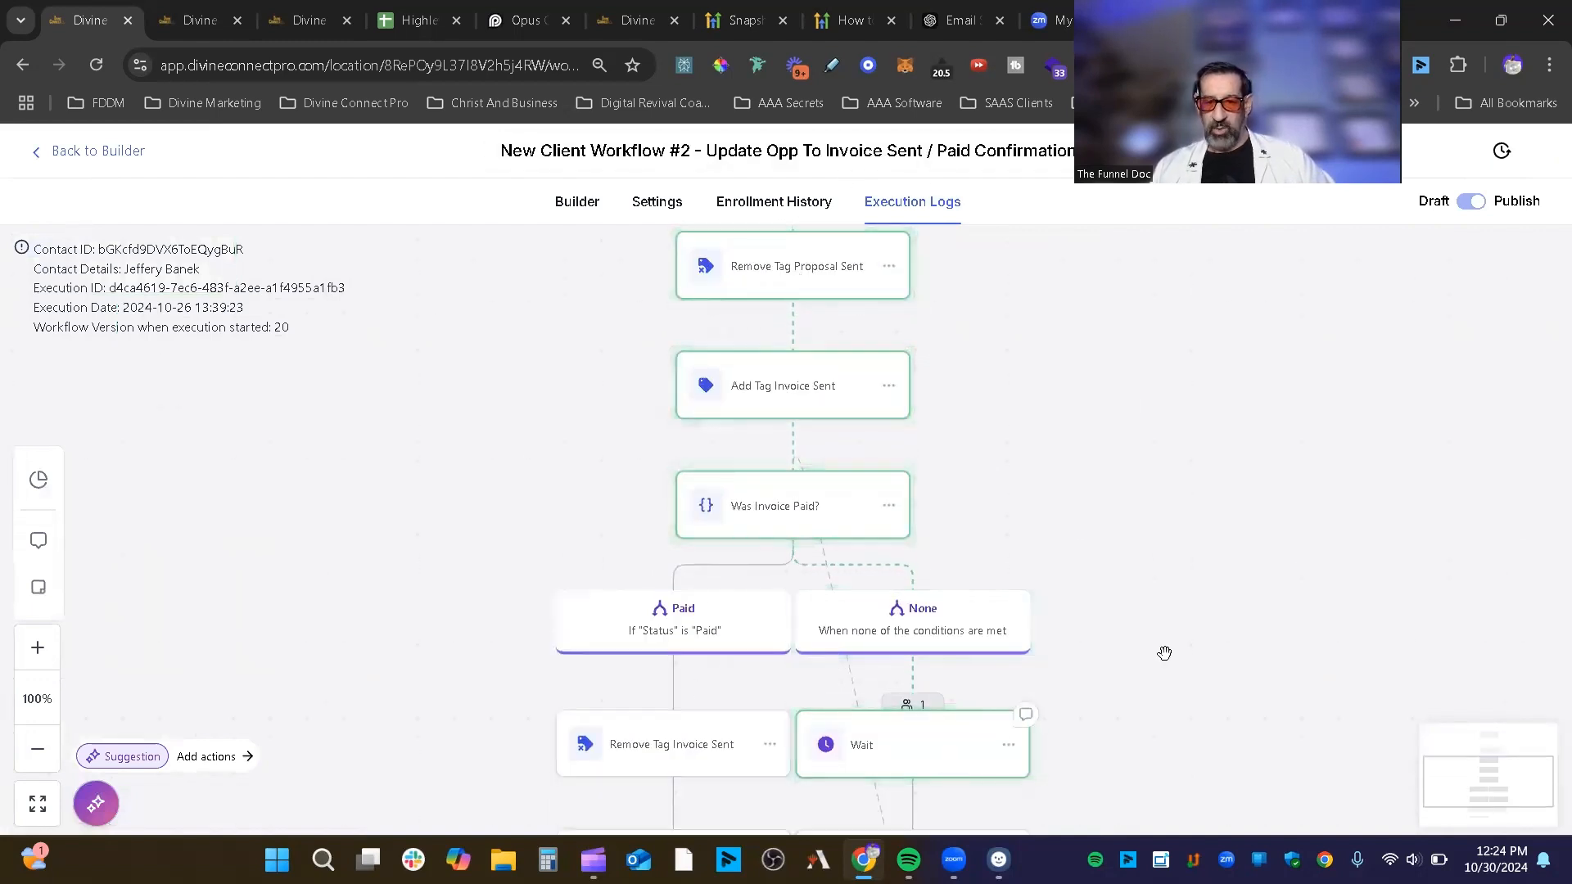
scroll(1166, 577, down, 2)
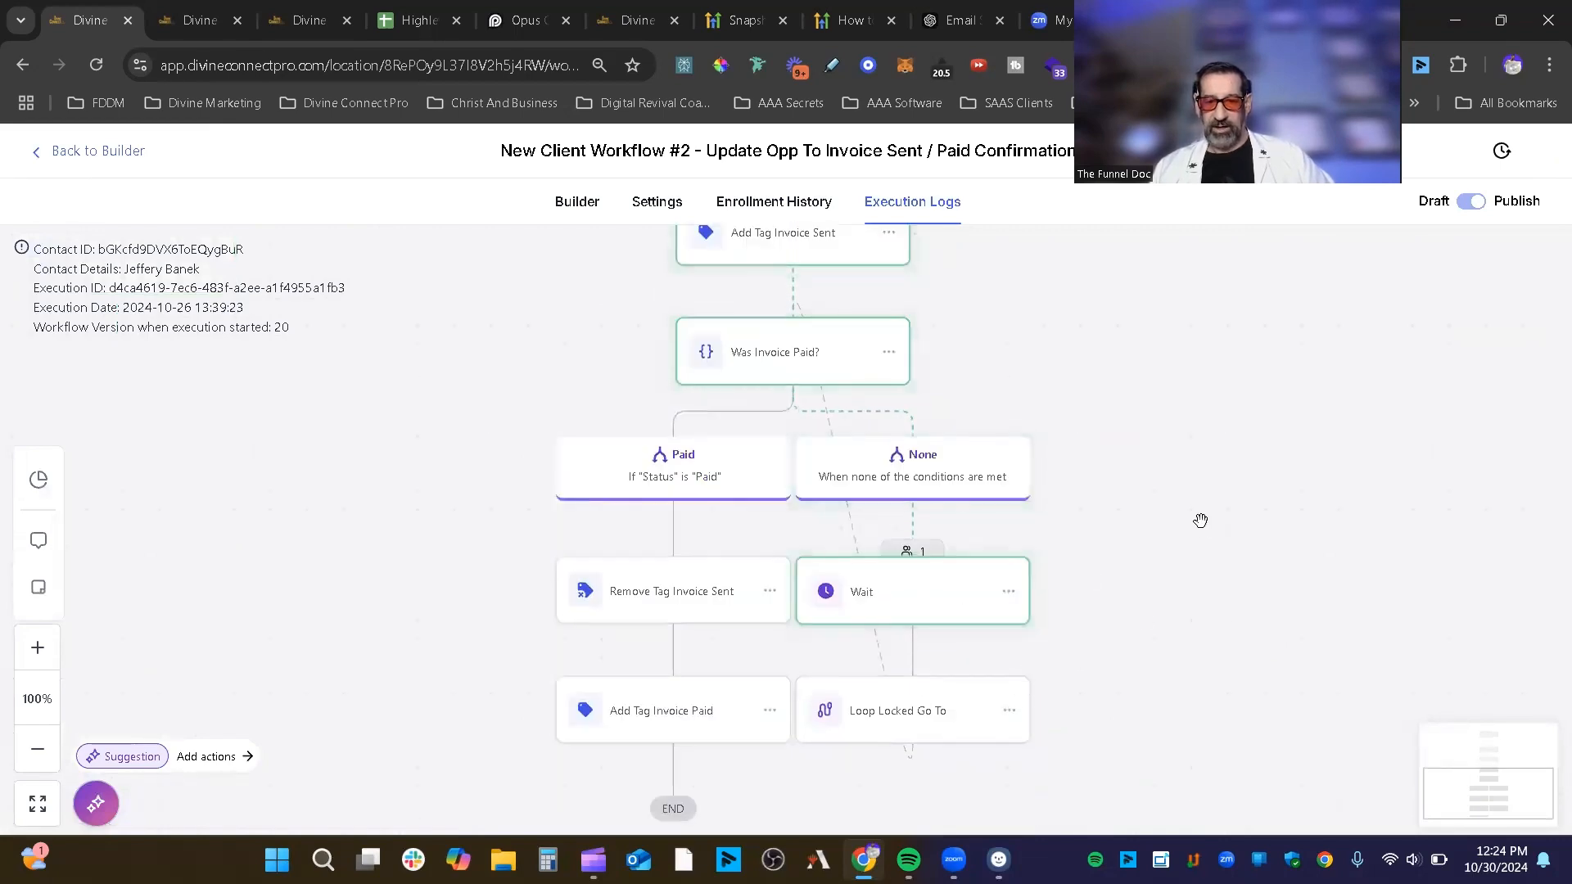
scroll(1221, 533, up, 5)
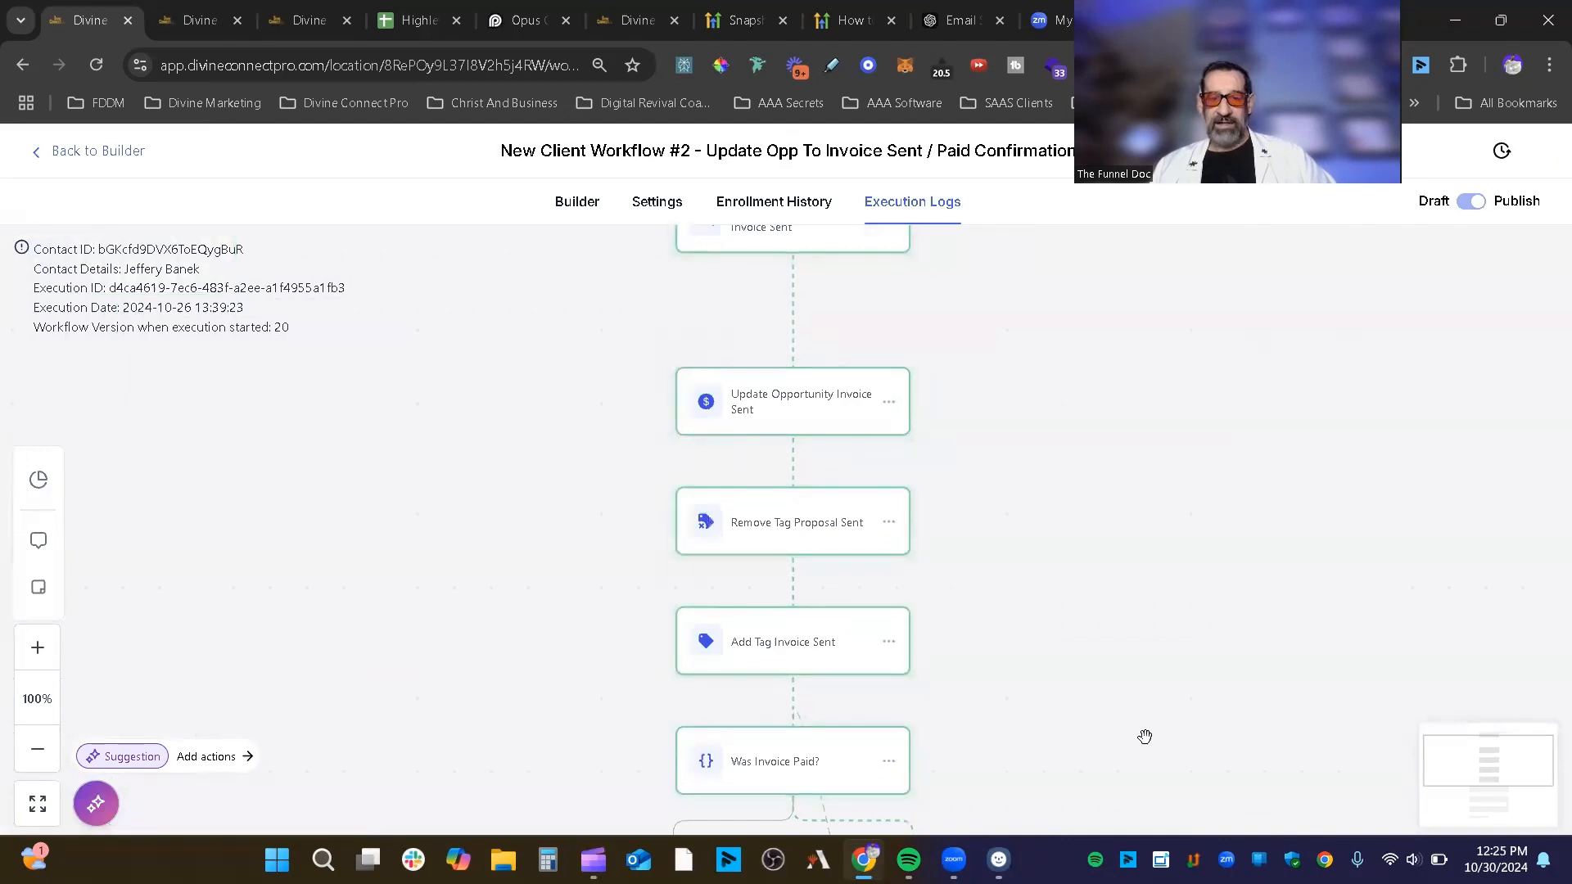
scroll(1145, 663, up, 4)
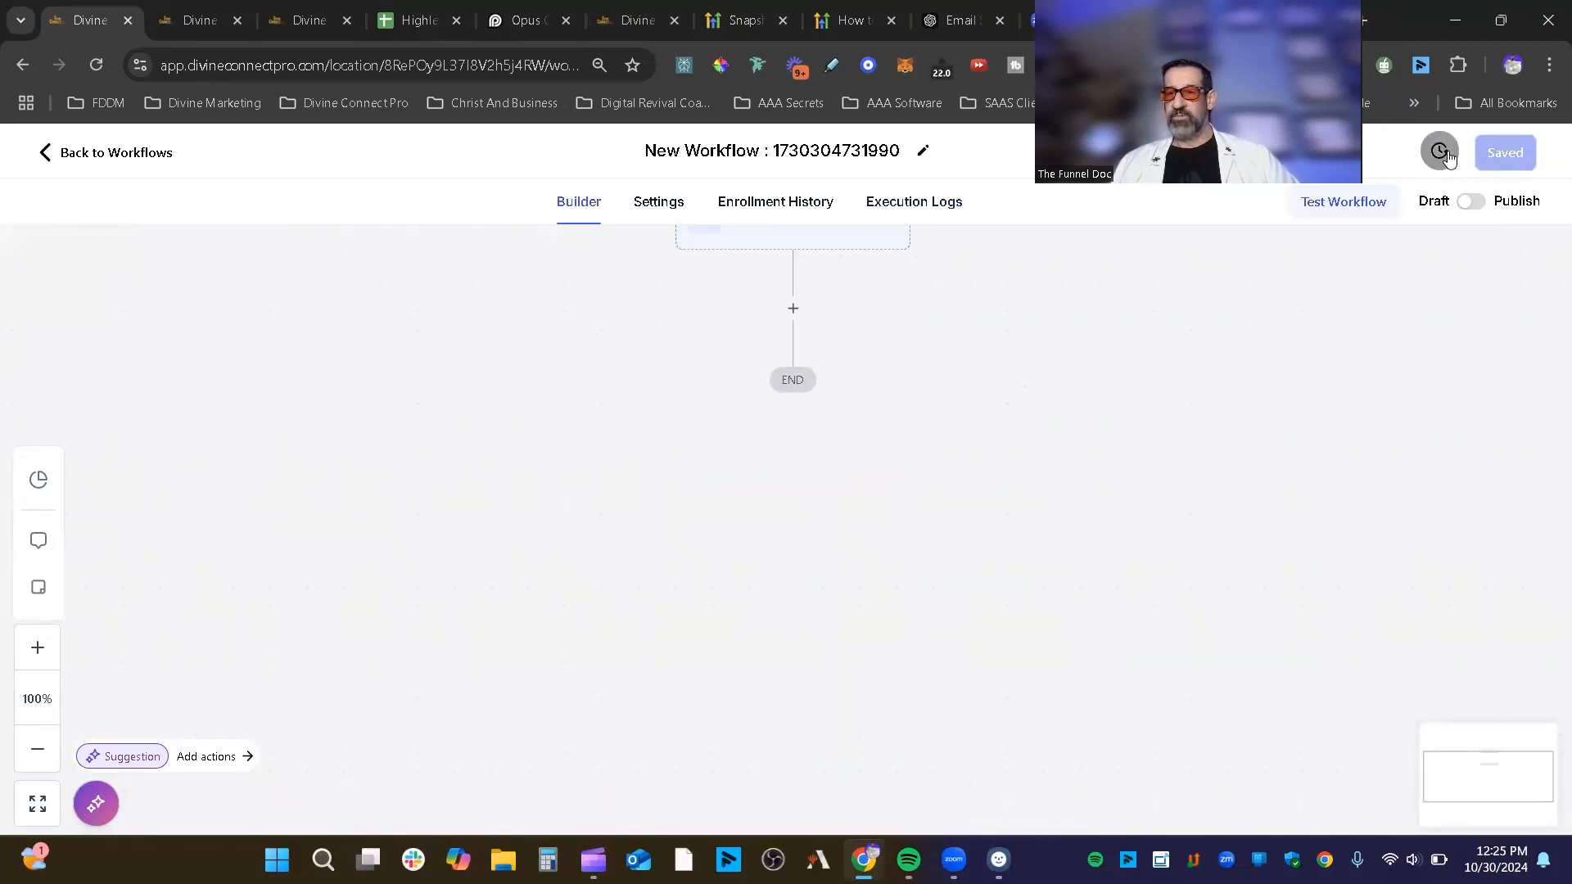
Step: Check Version History, publish the workflow then revert it to draft, and open Test Workflow
click(1439, 153)
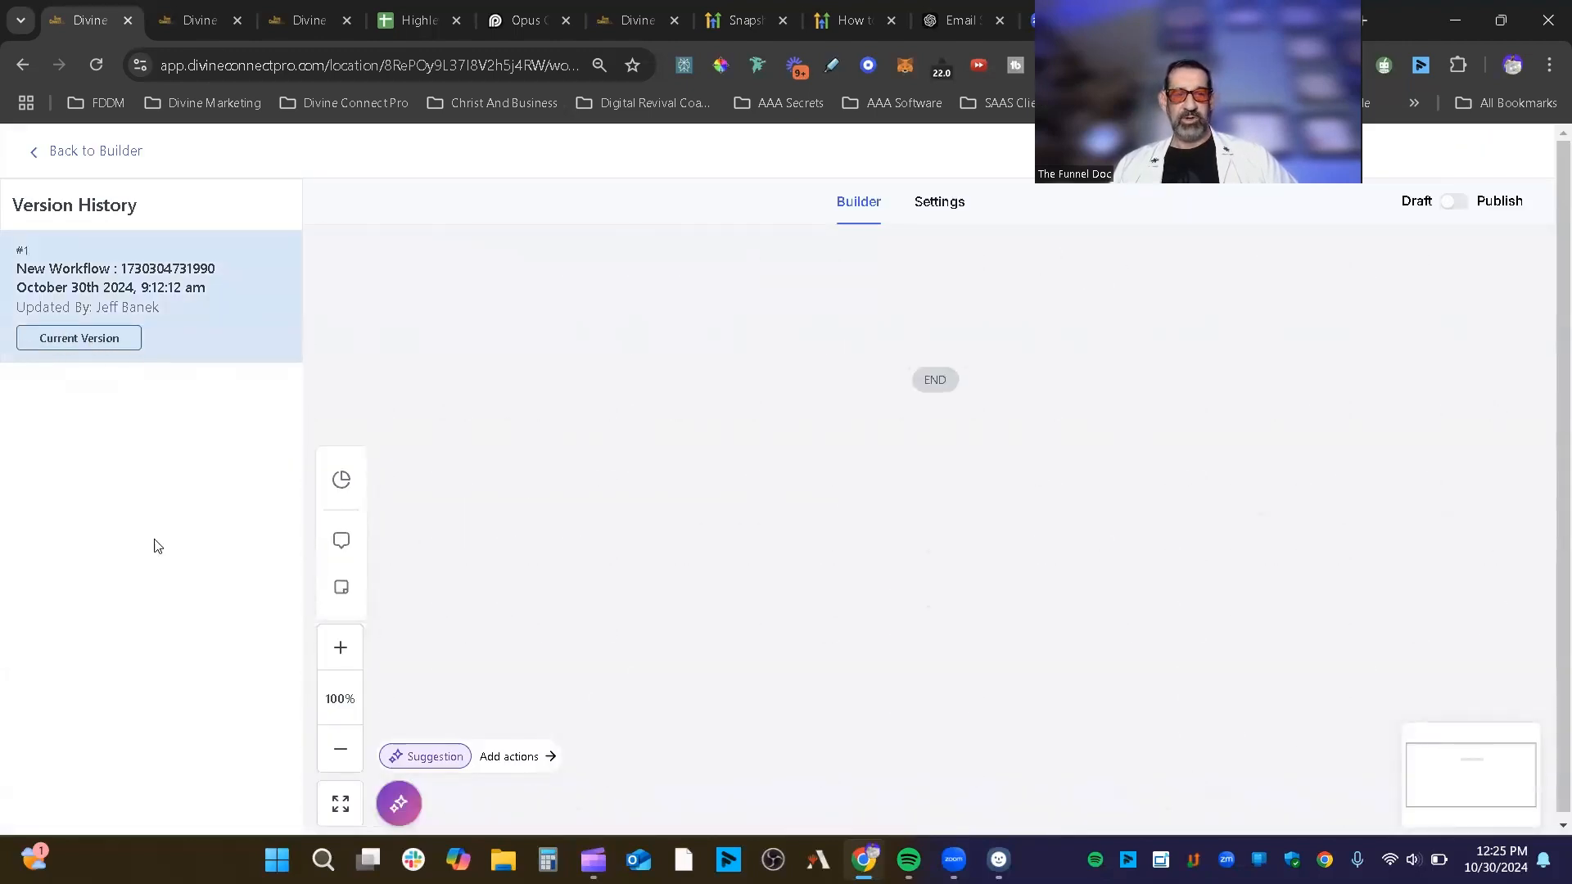
click(60, 161)
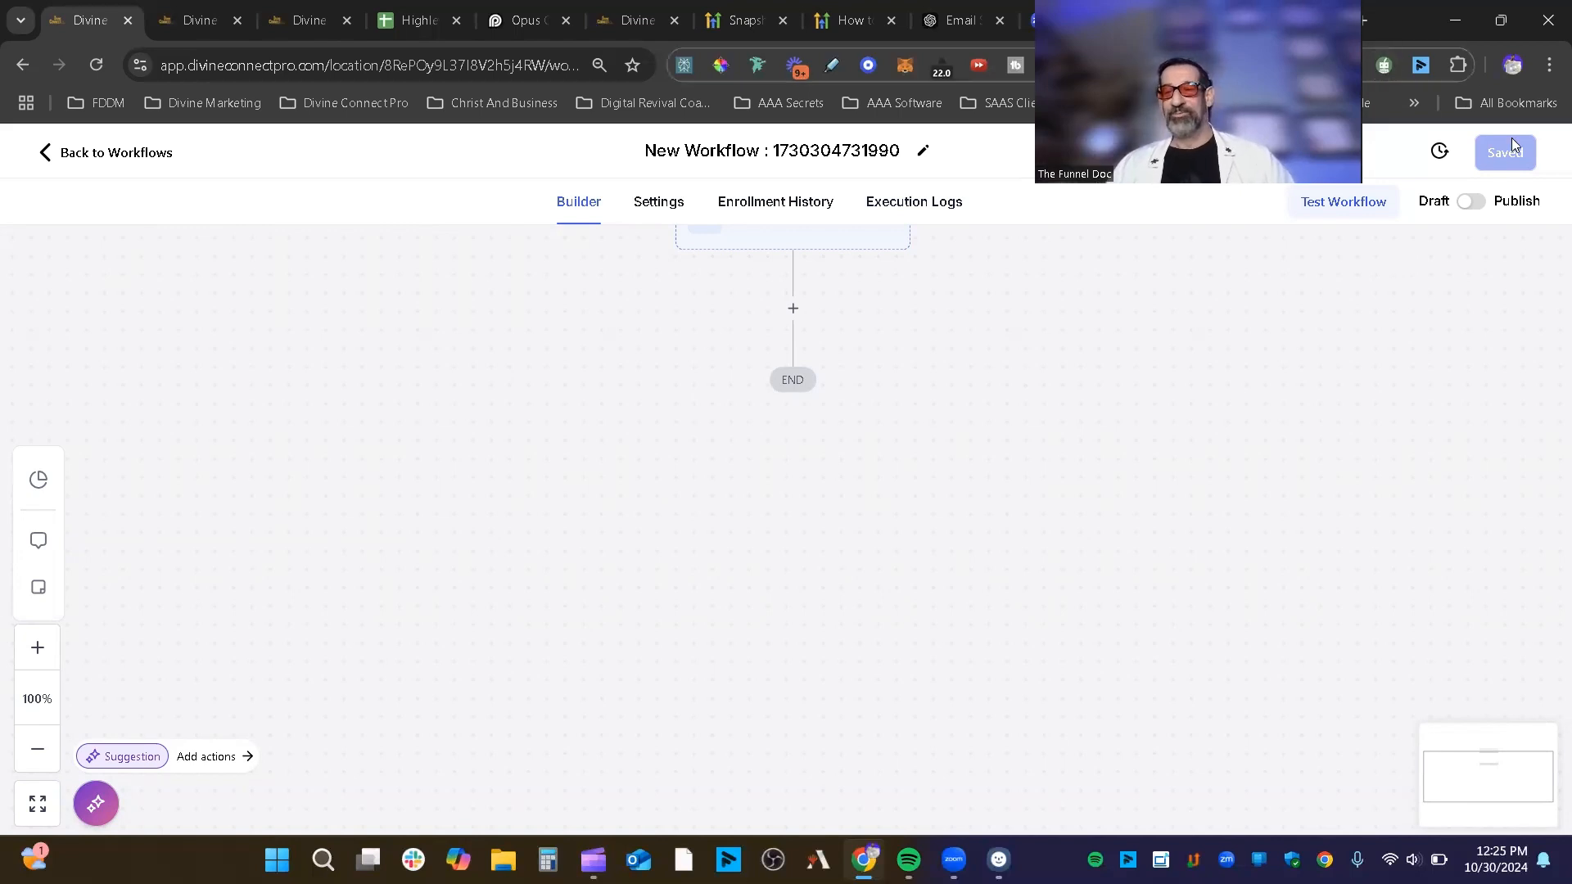
click(1470, 200)
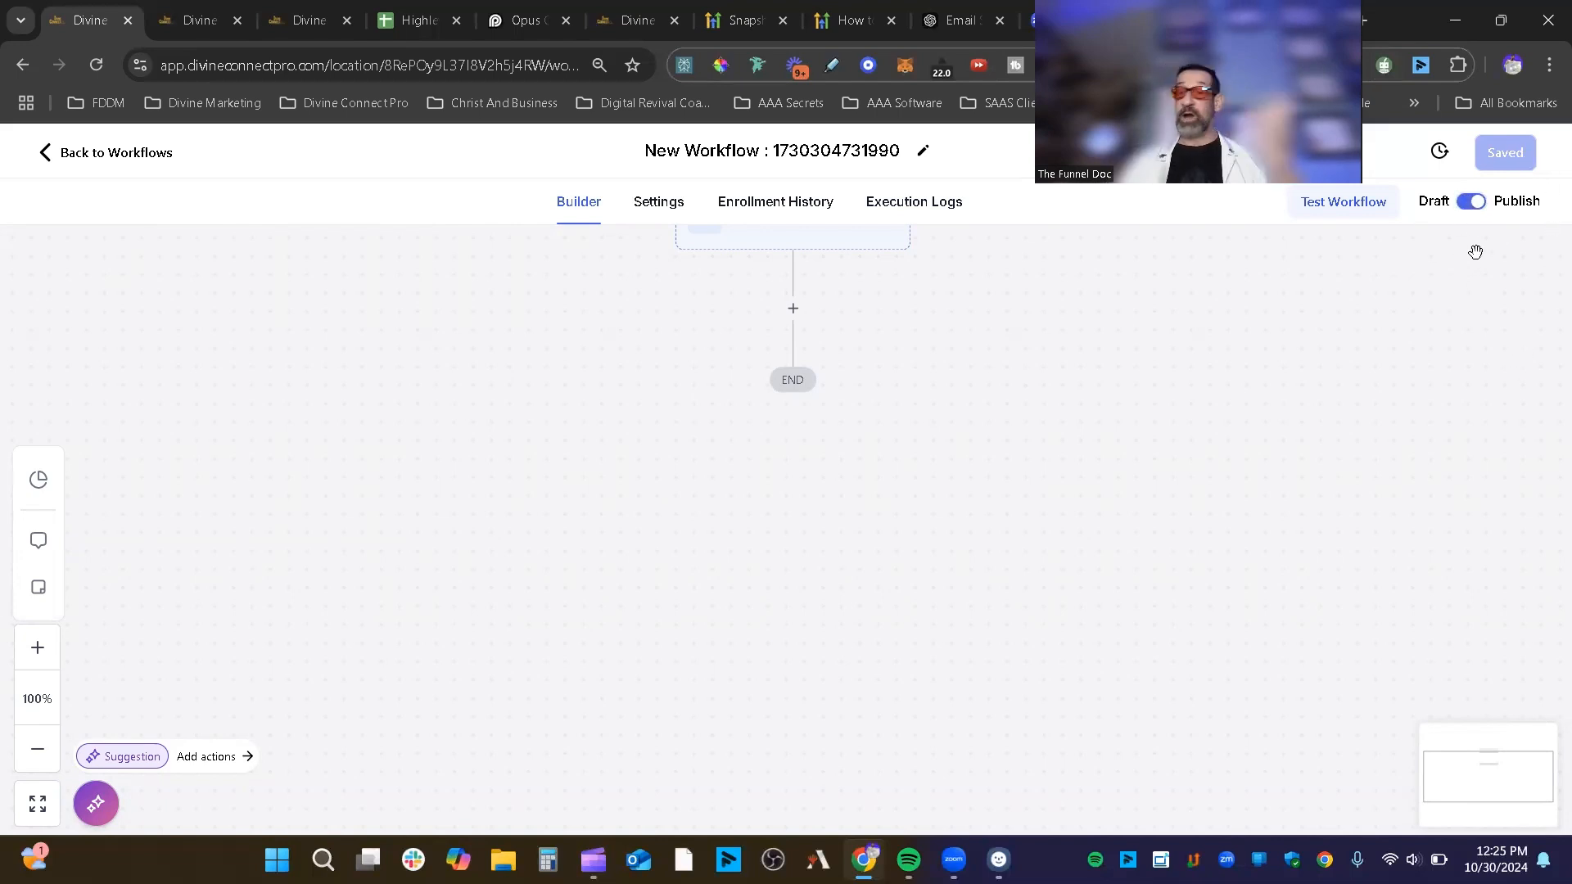
click(1472, 206)
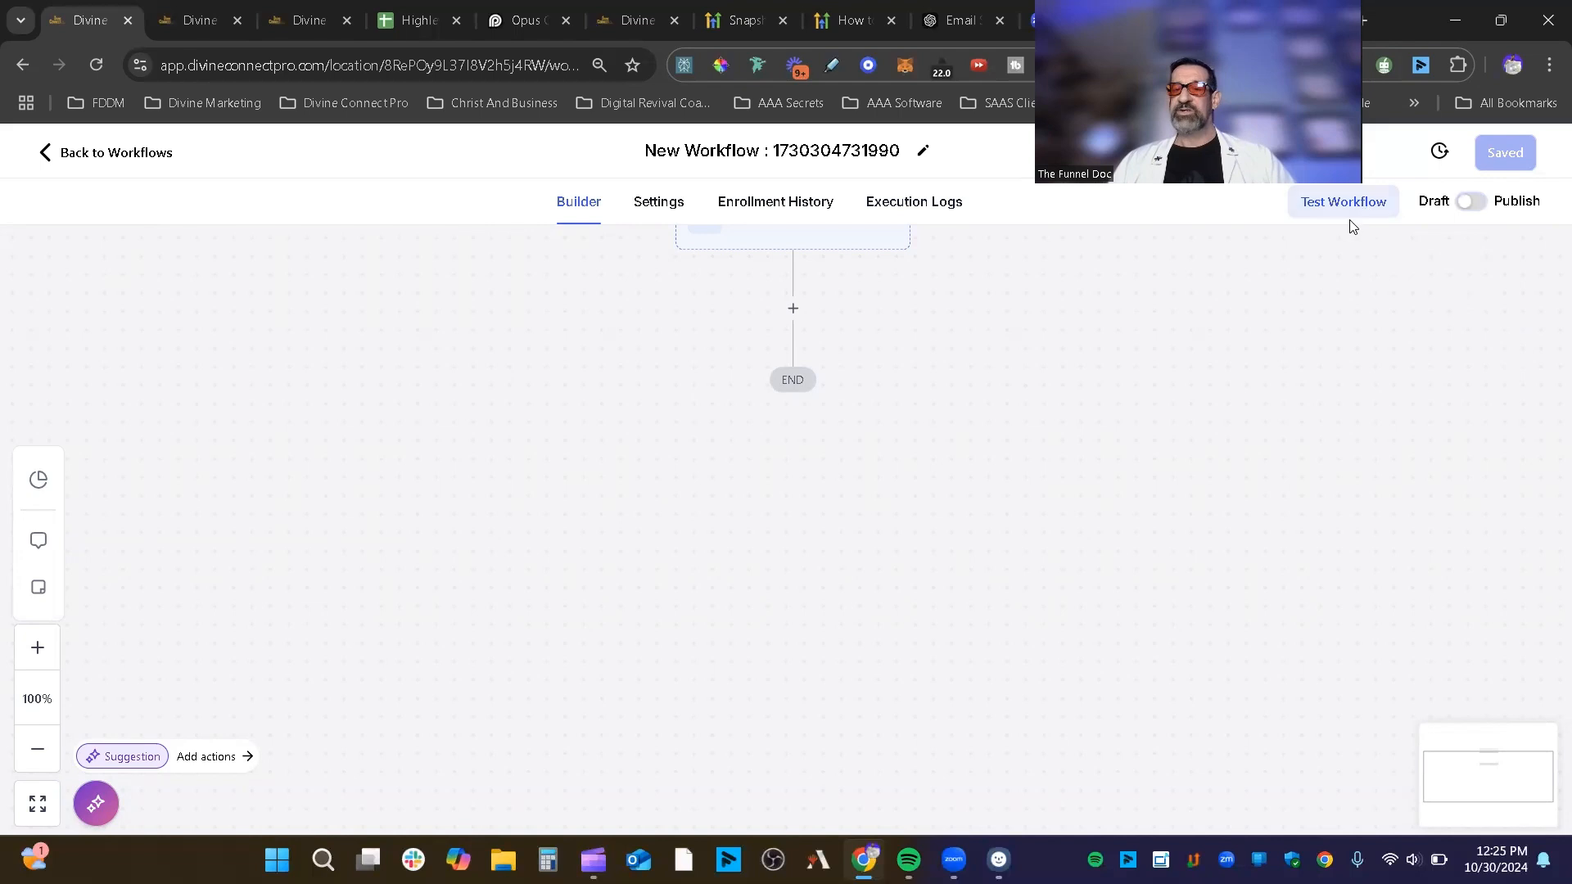
click(1343, 215)
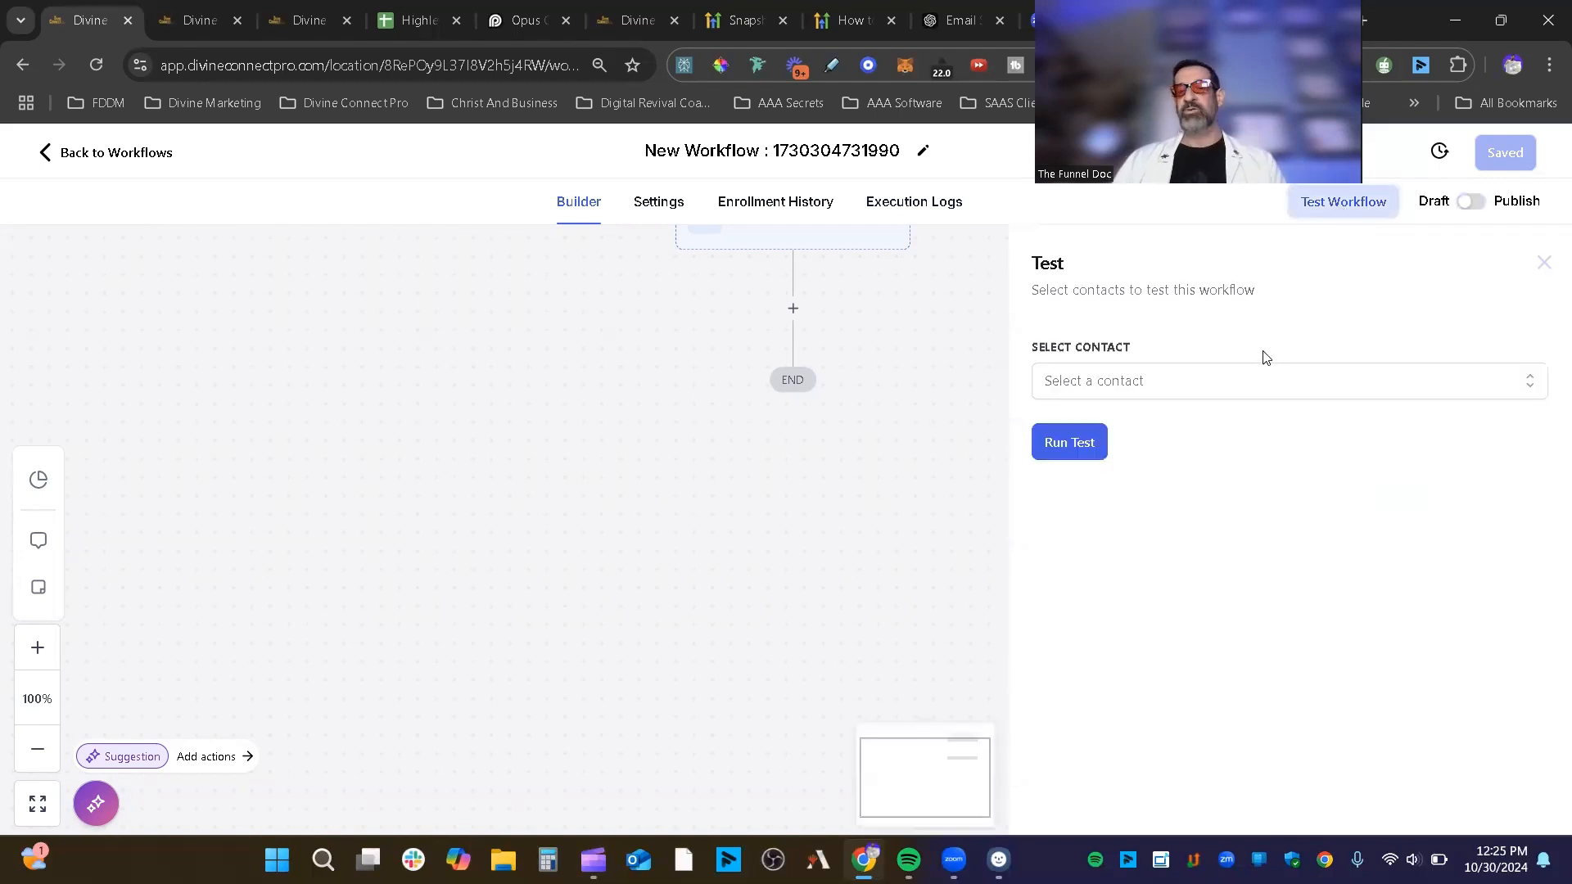
Step: Search for a test contact by name, select the first match, then close the test panel
click(1204, 382)
text(jeff)
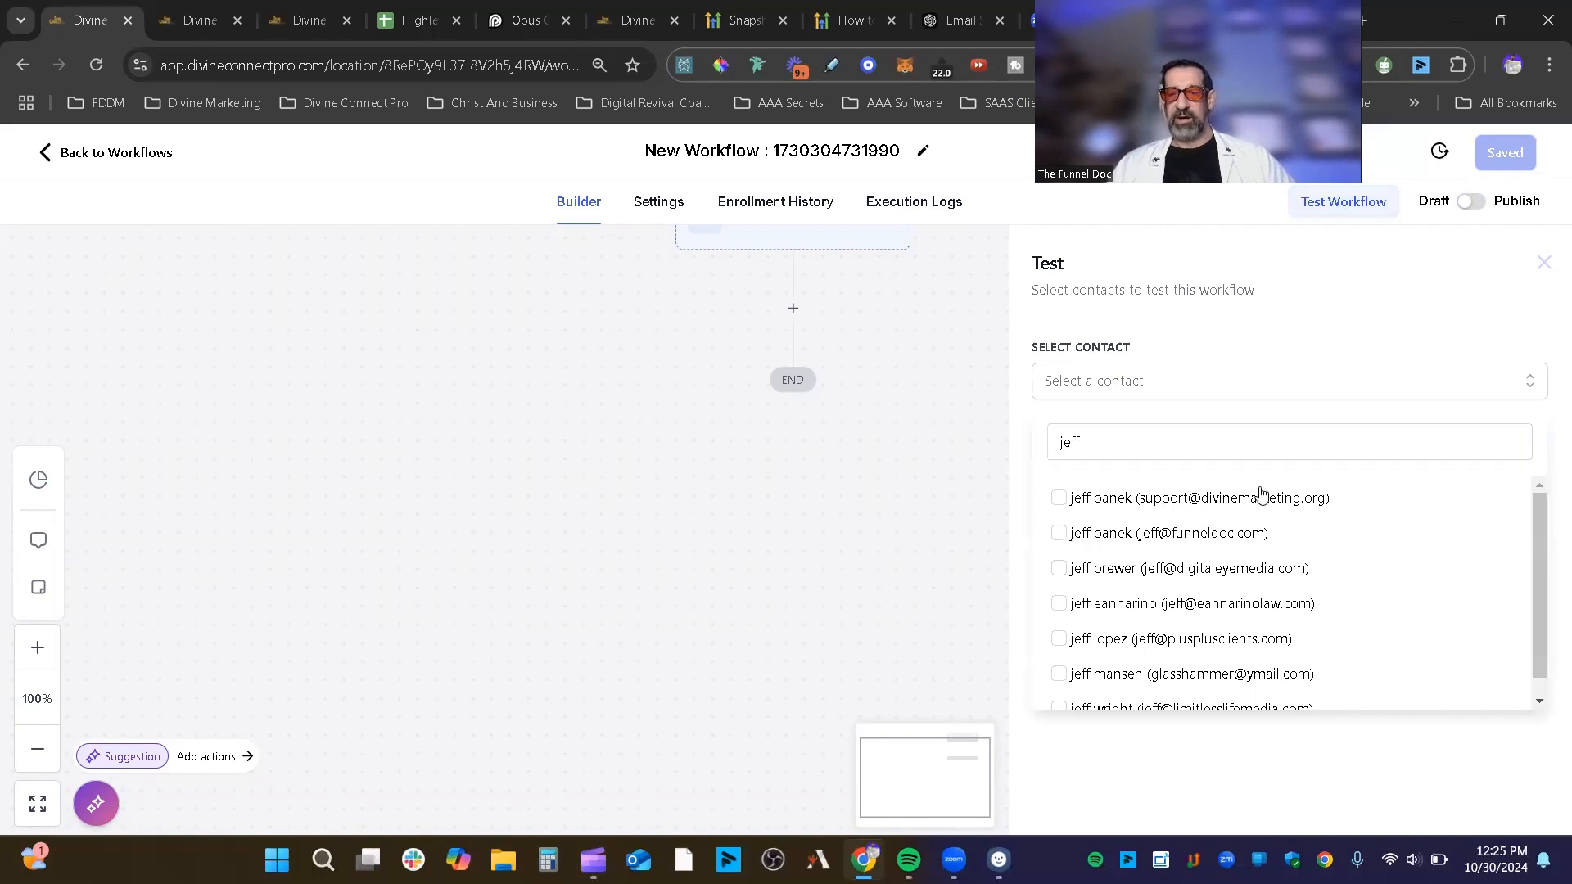
click(1285, 501)
click(1366, 300)
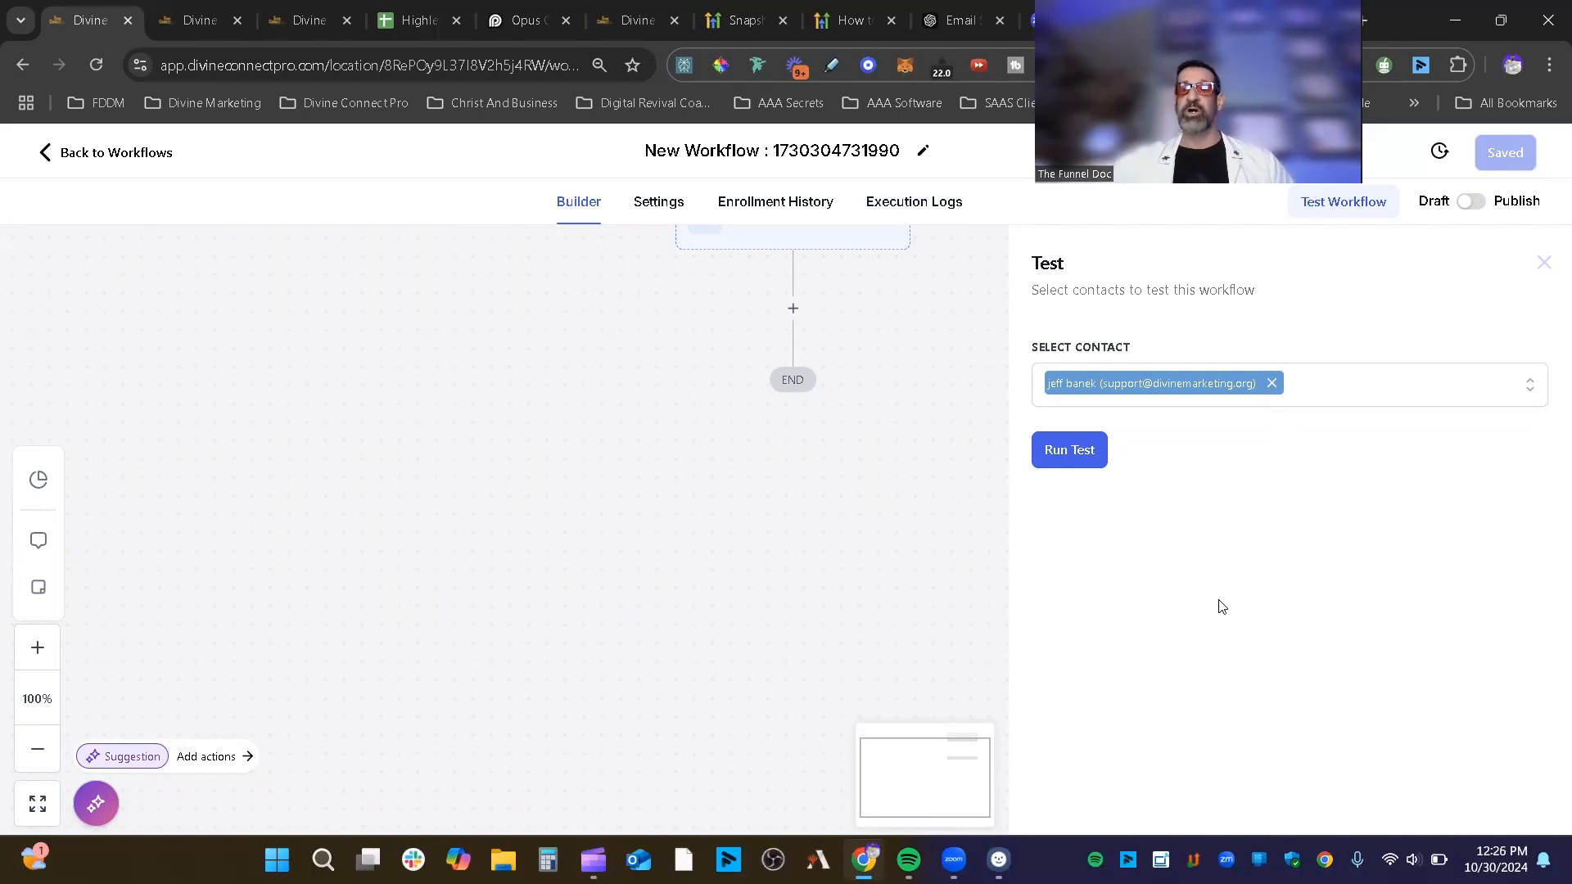
click(1544, 263)
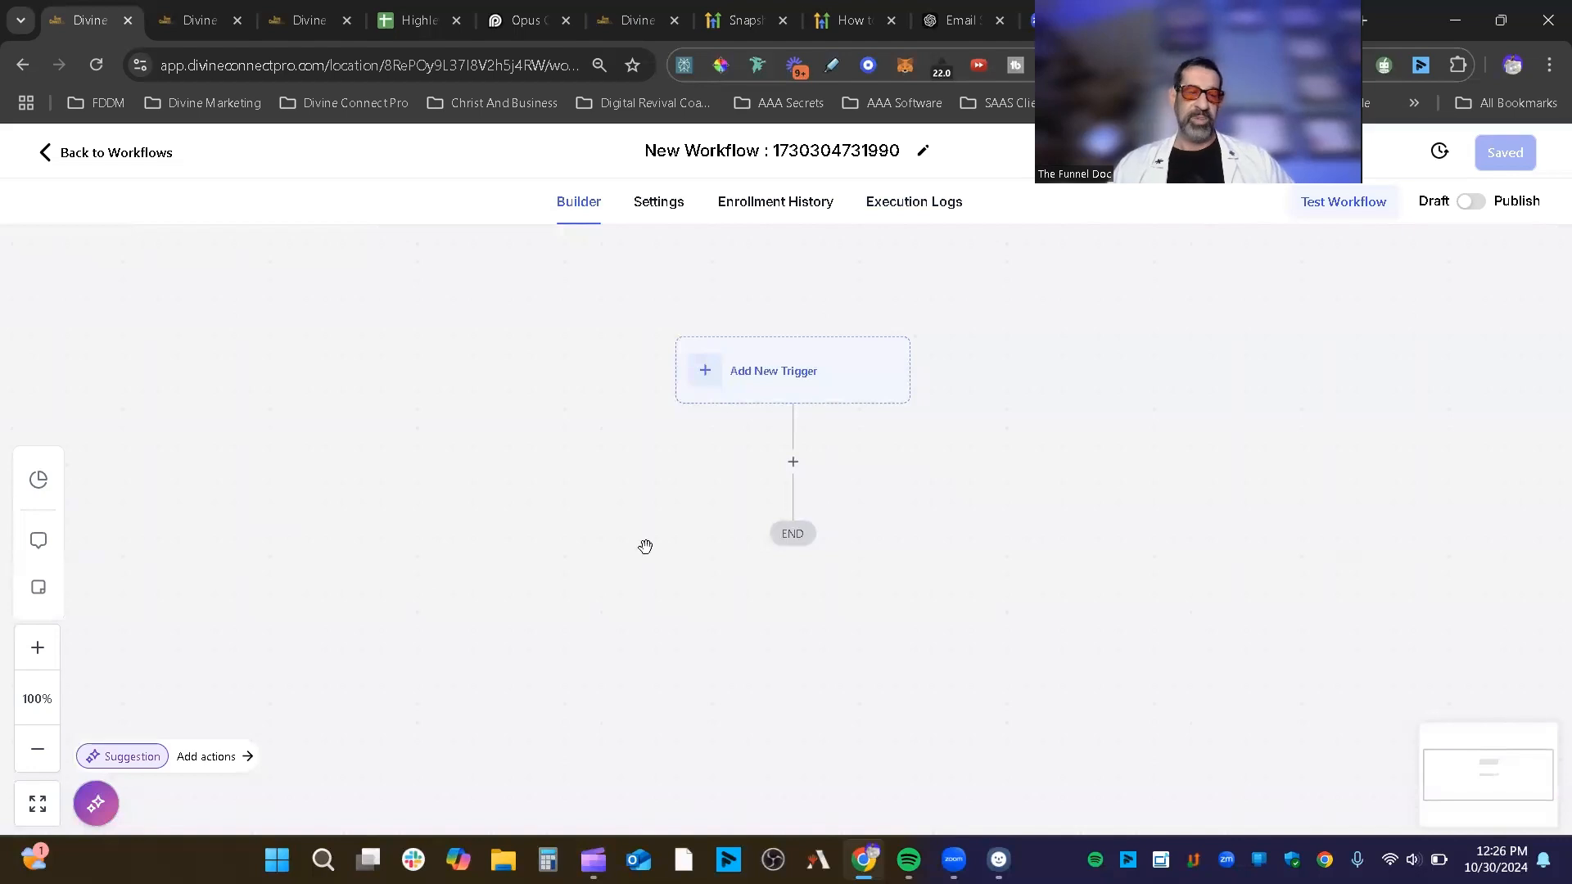
click(37, 542)
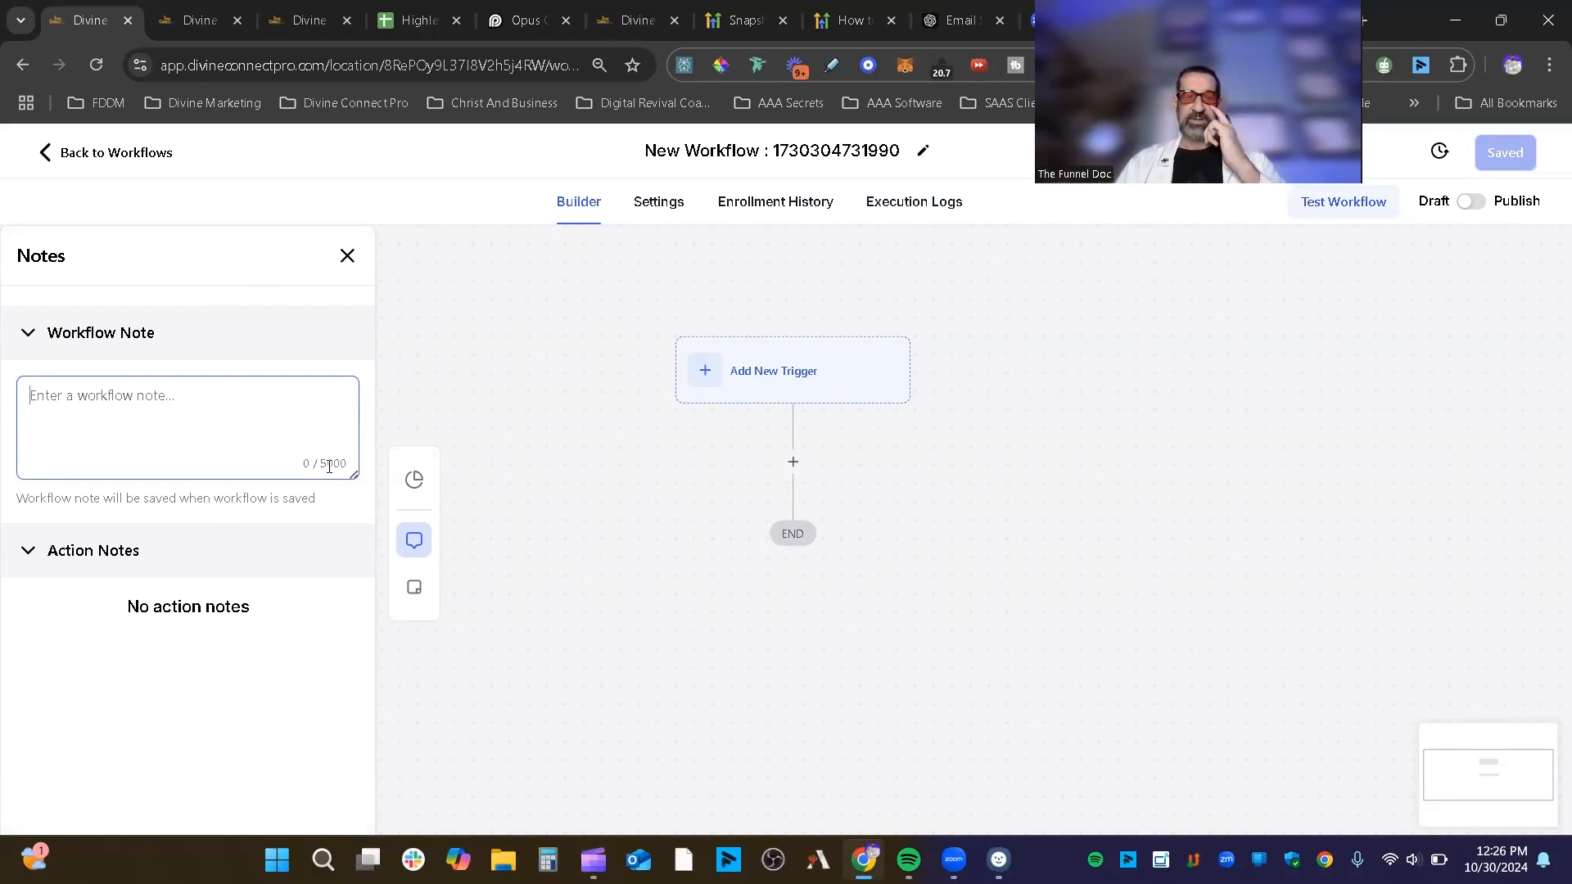
click(348, 257)
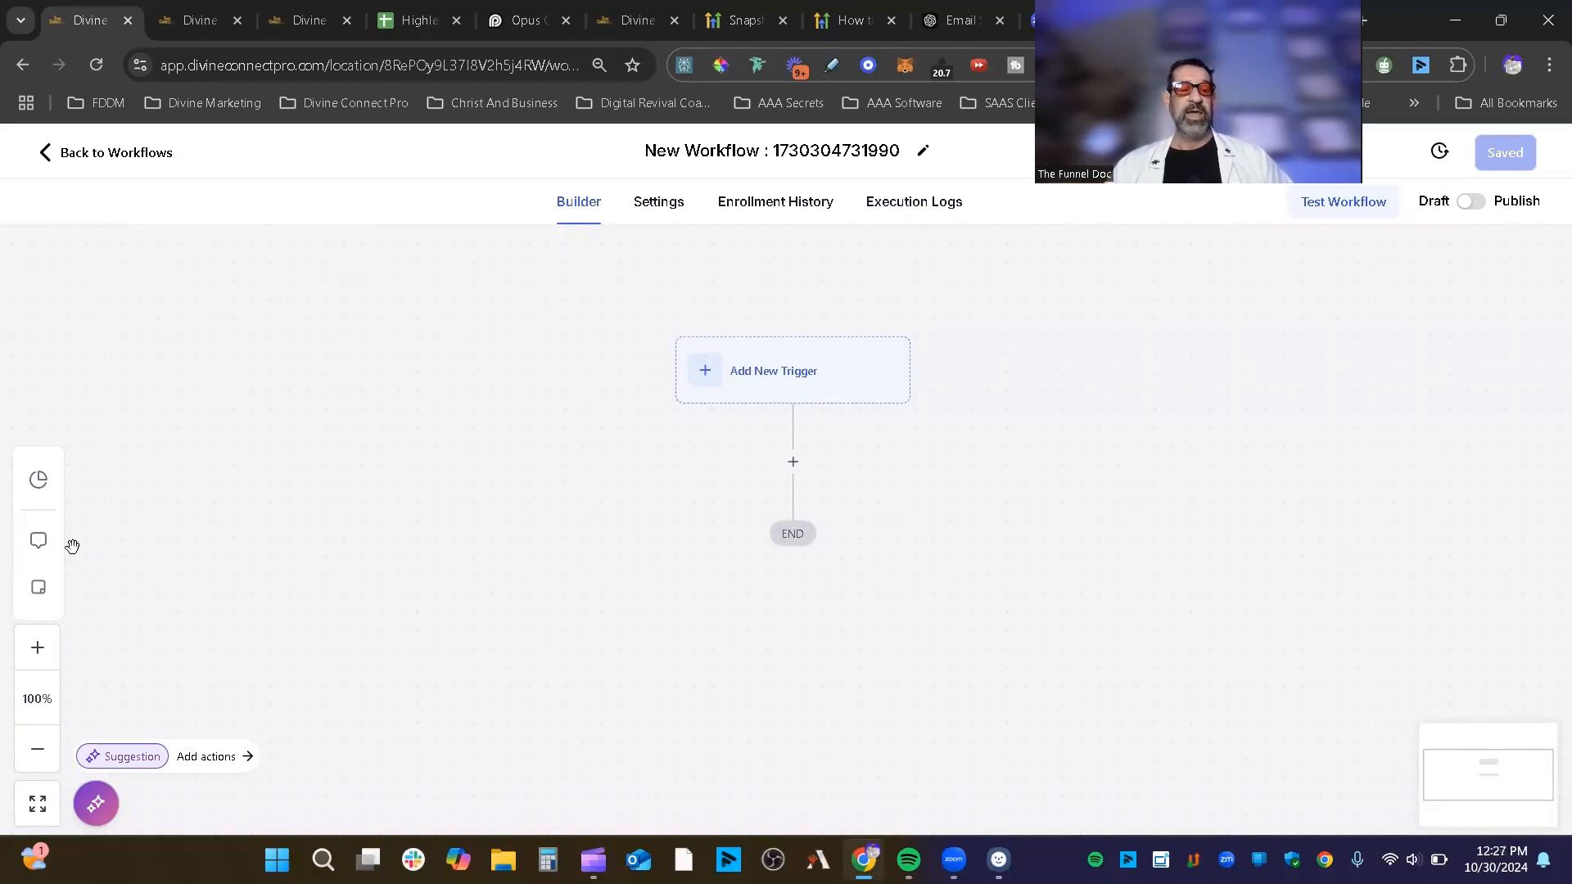
Step: Add a blue sticky note, reposition it, and remove its empty bullet while editing the text
click(38, 587)
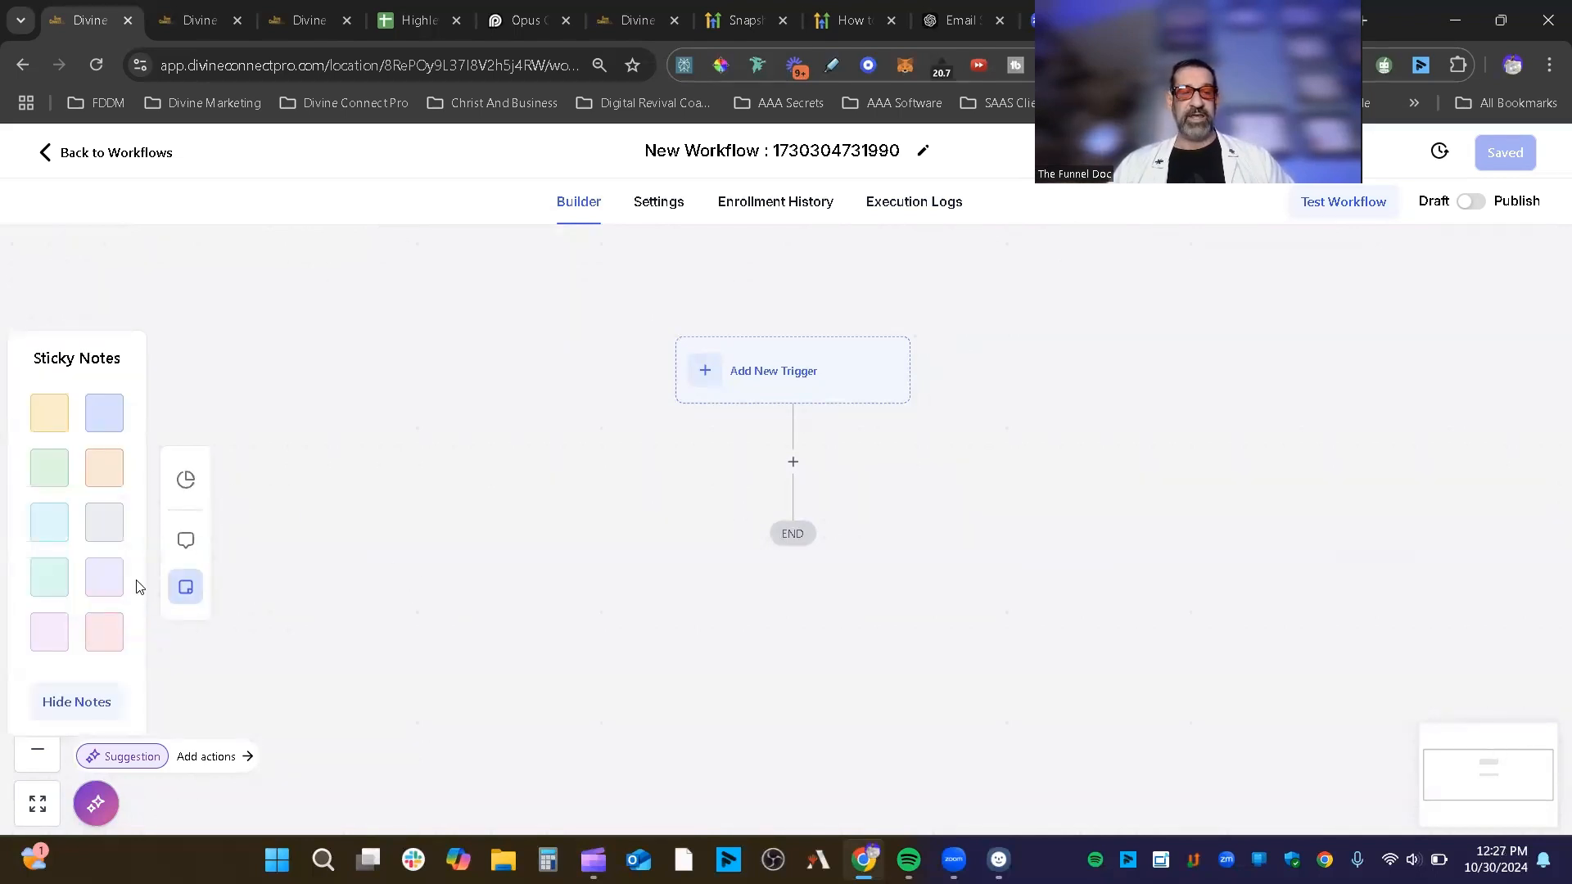
click(100, 420)
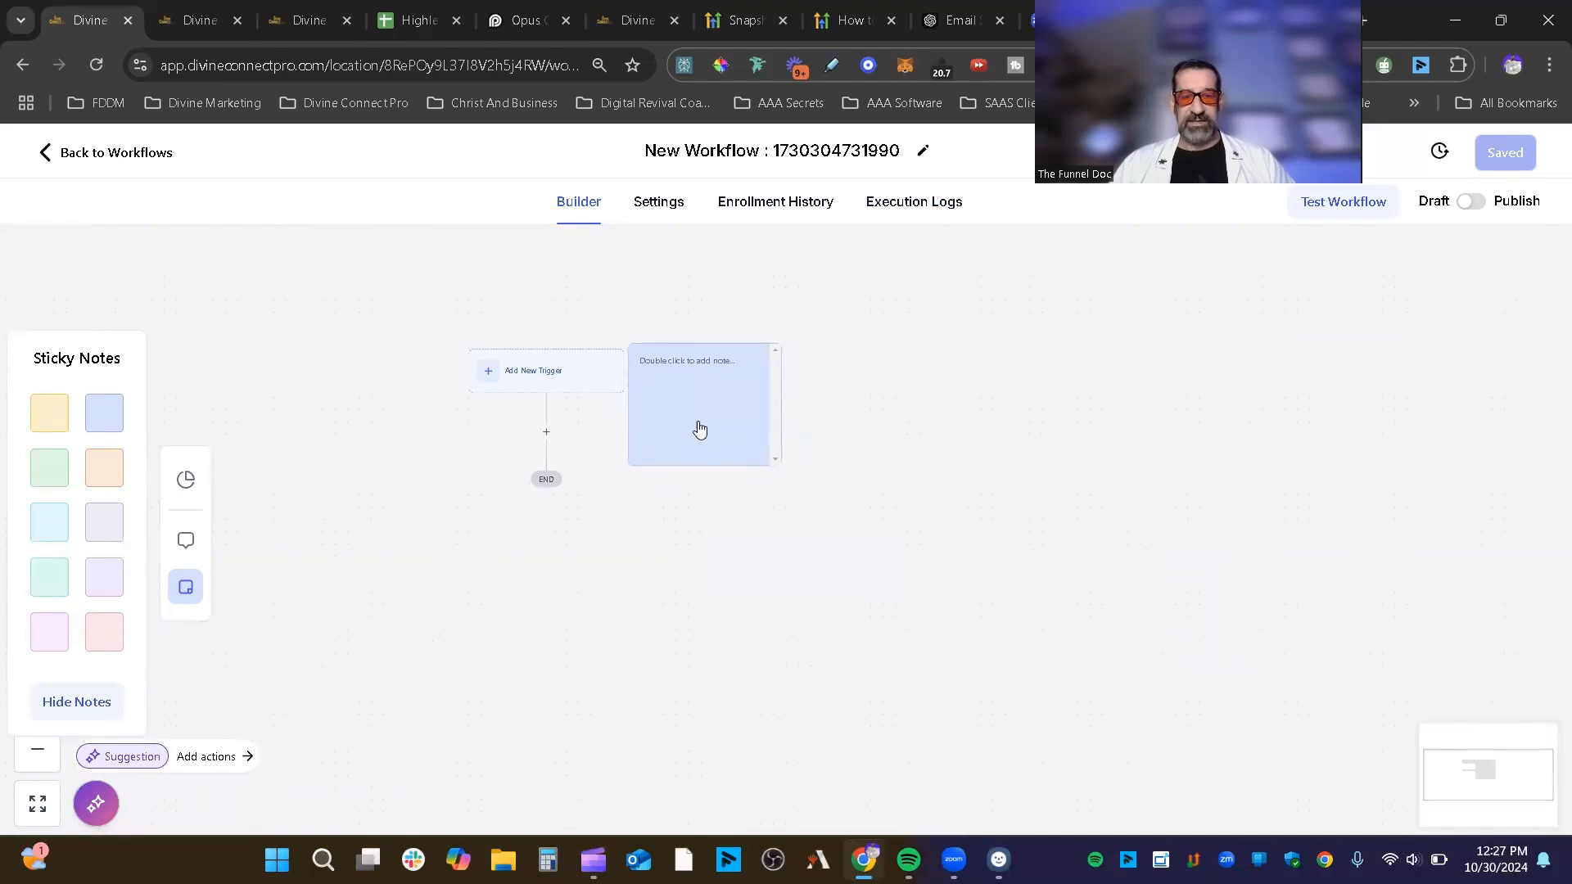
drag(695, 428, 765, 450)
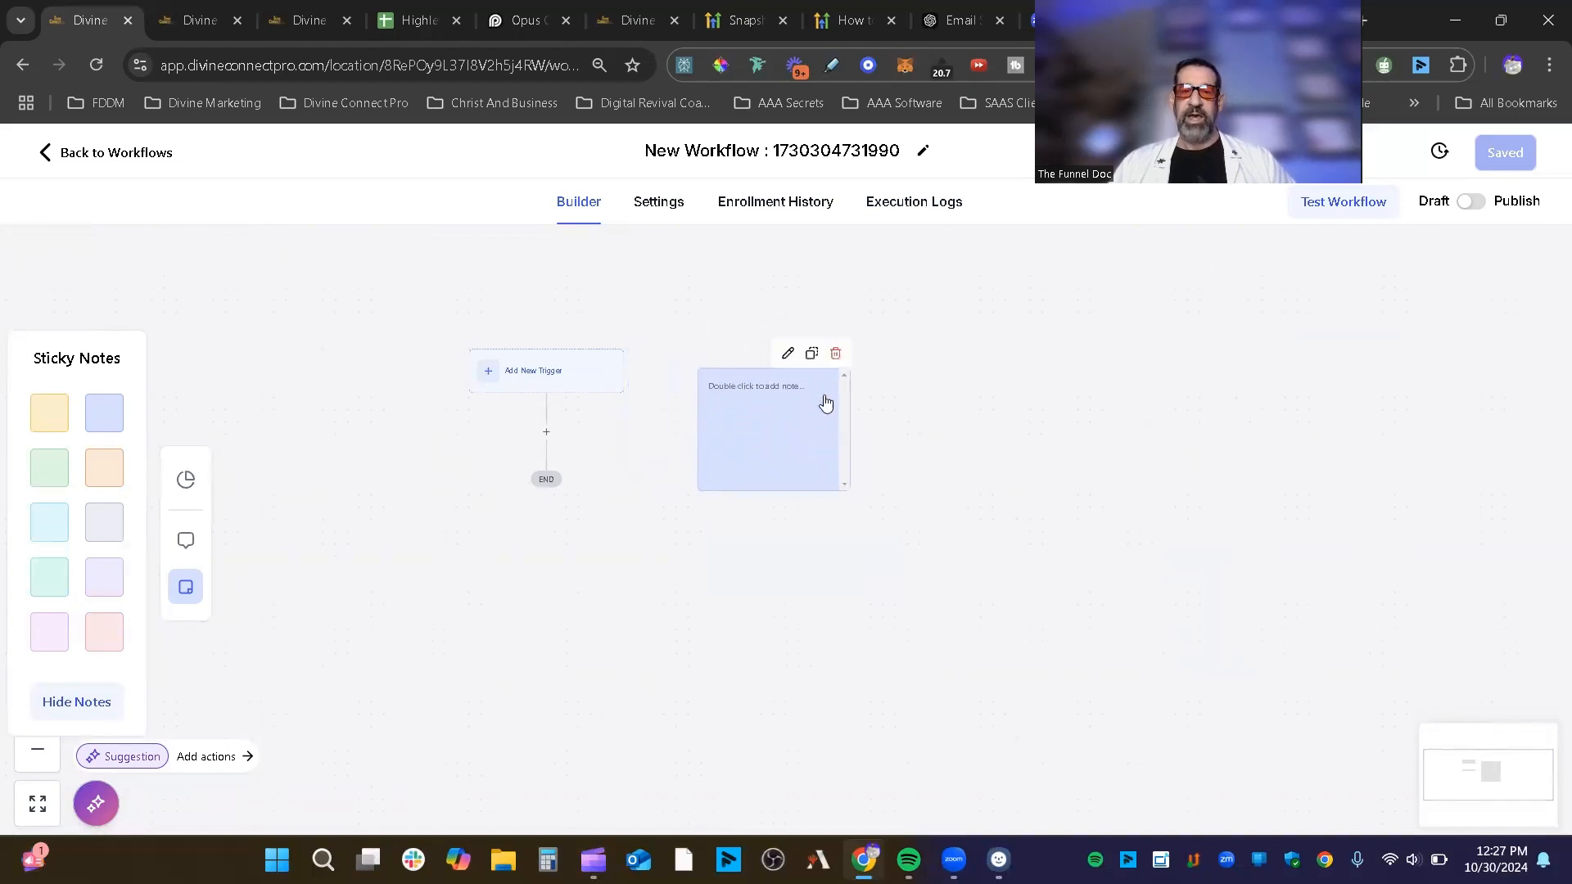
click(788, 355)
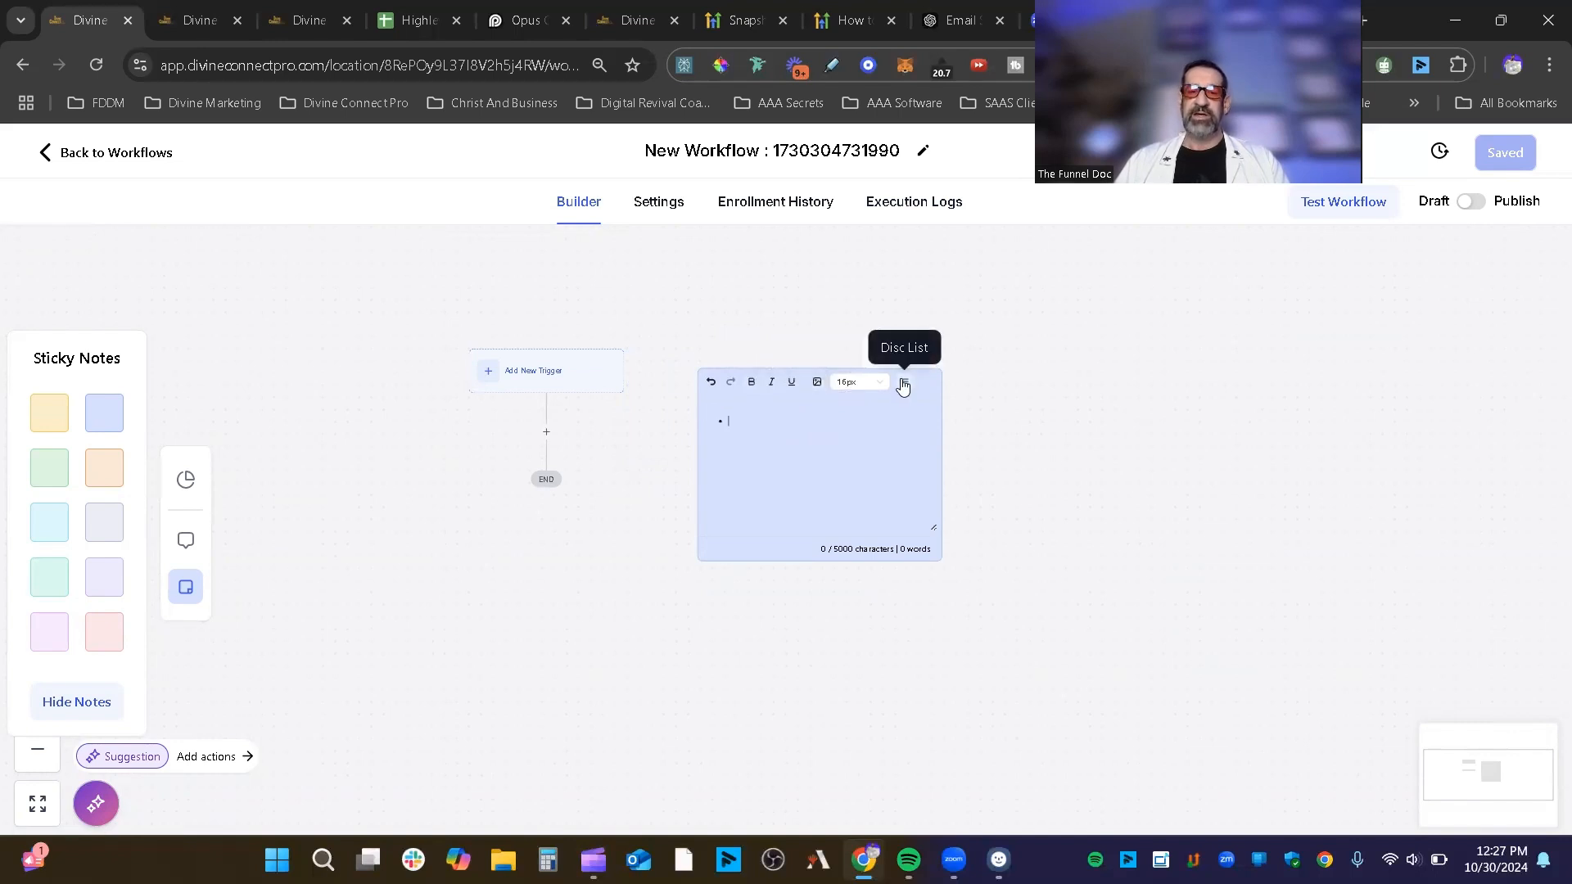
click(722, 425)
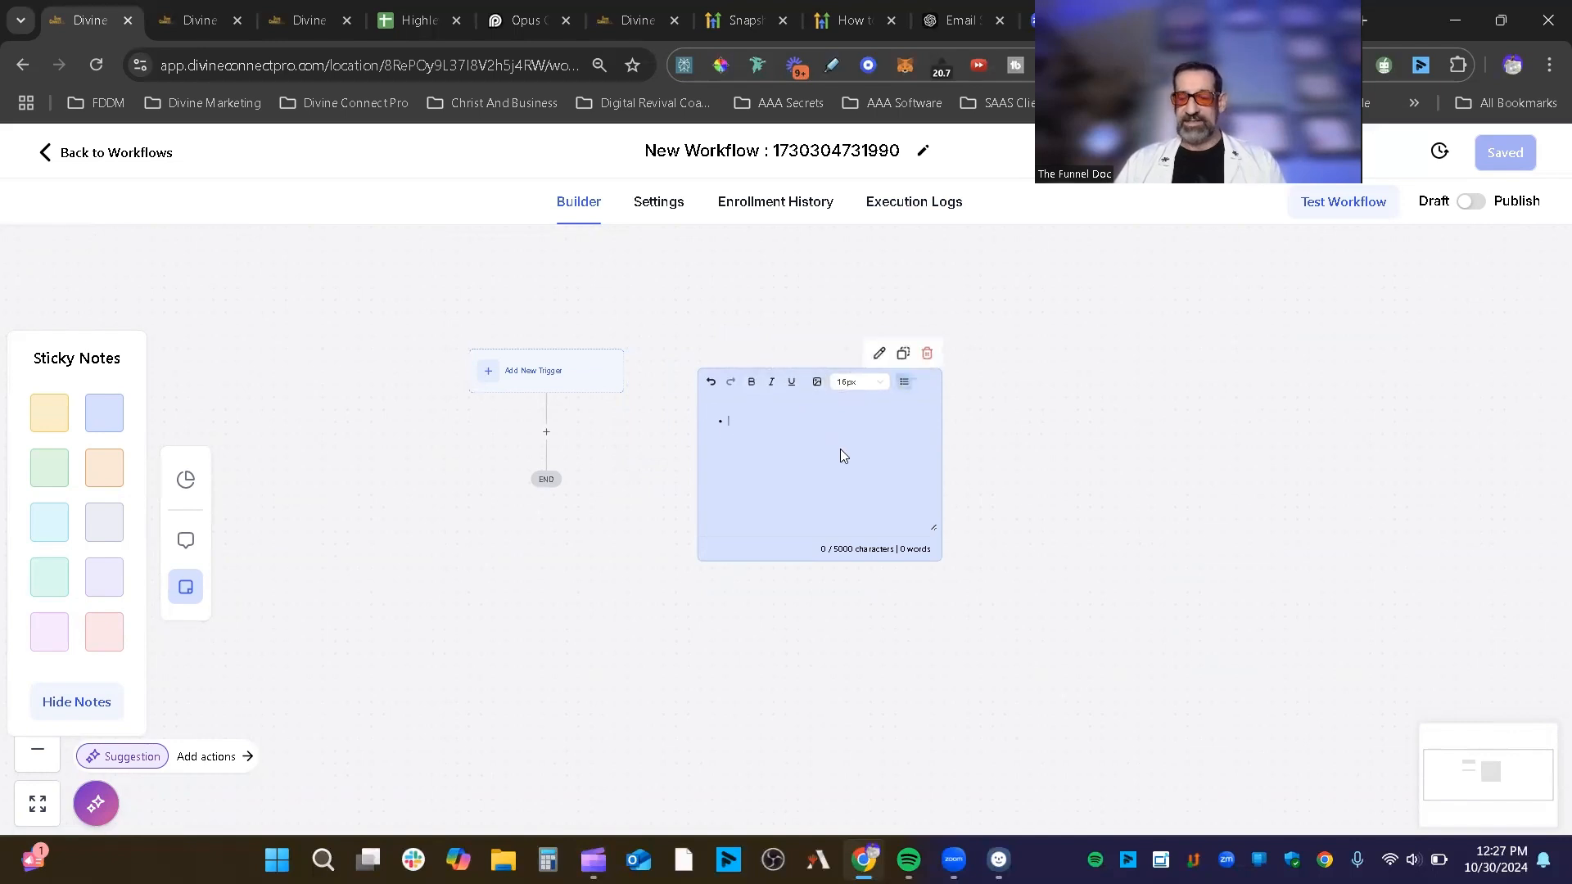
key(BackSpace)
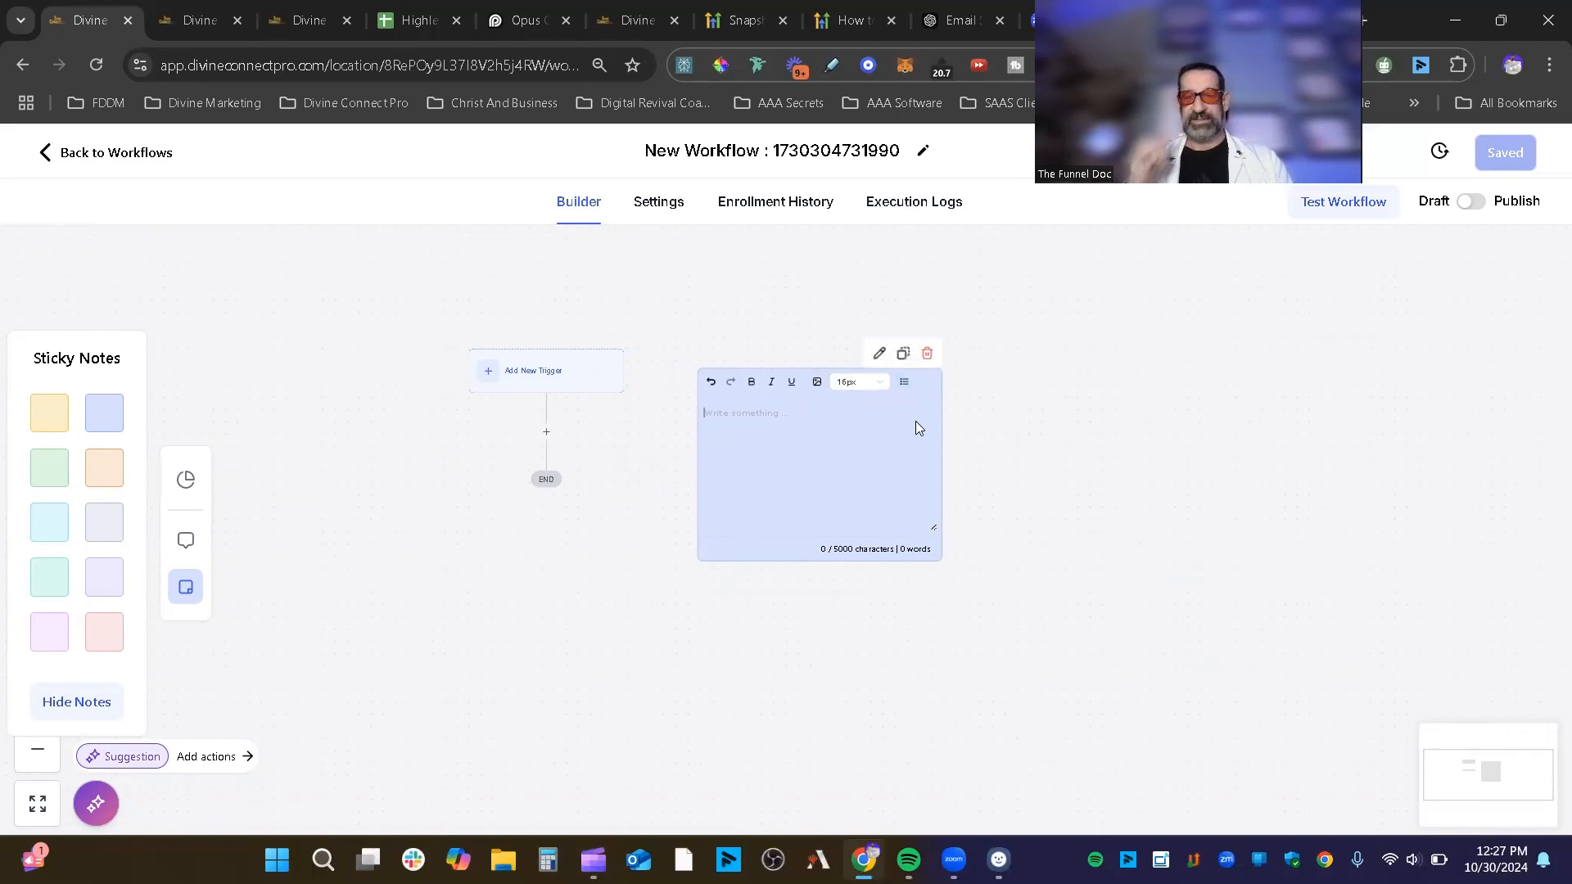
click(964, 435)
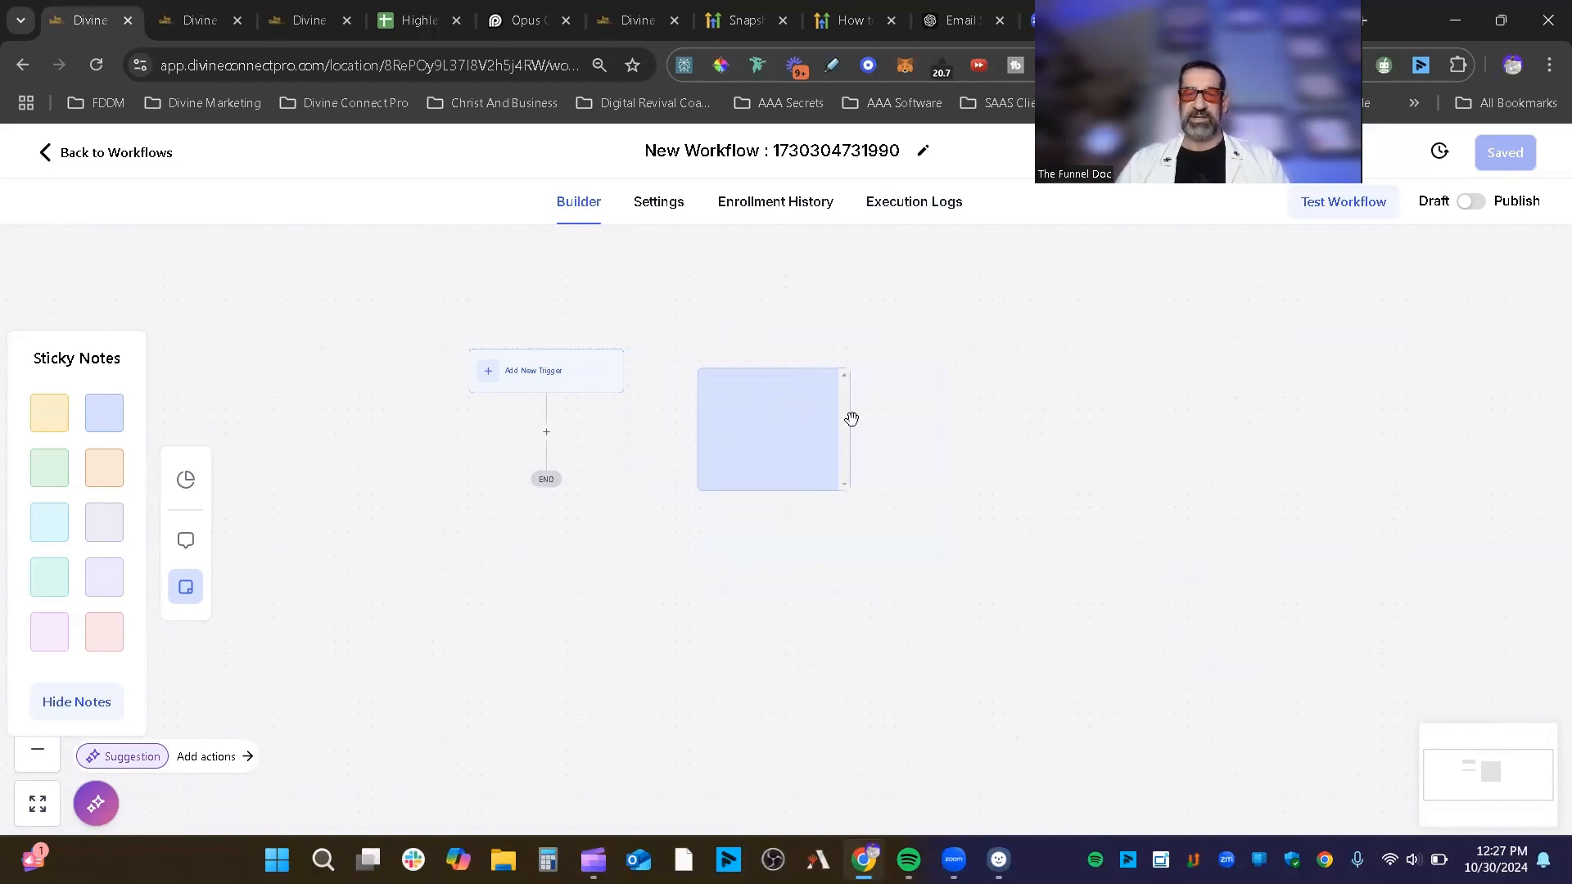
drag(849, 418, 805, 398)
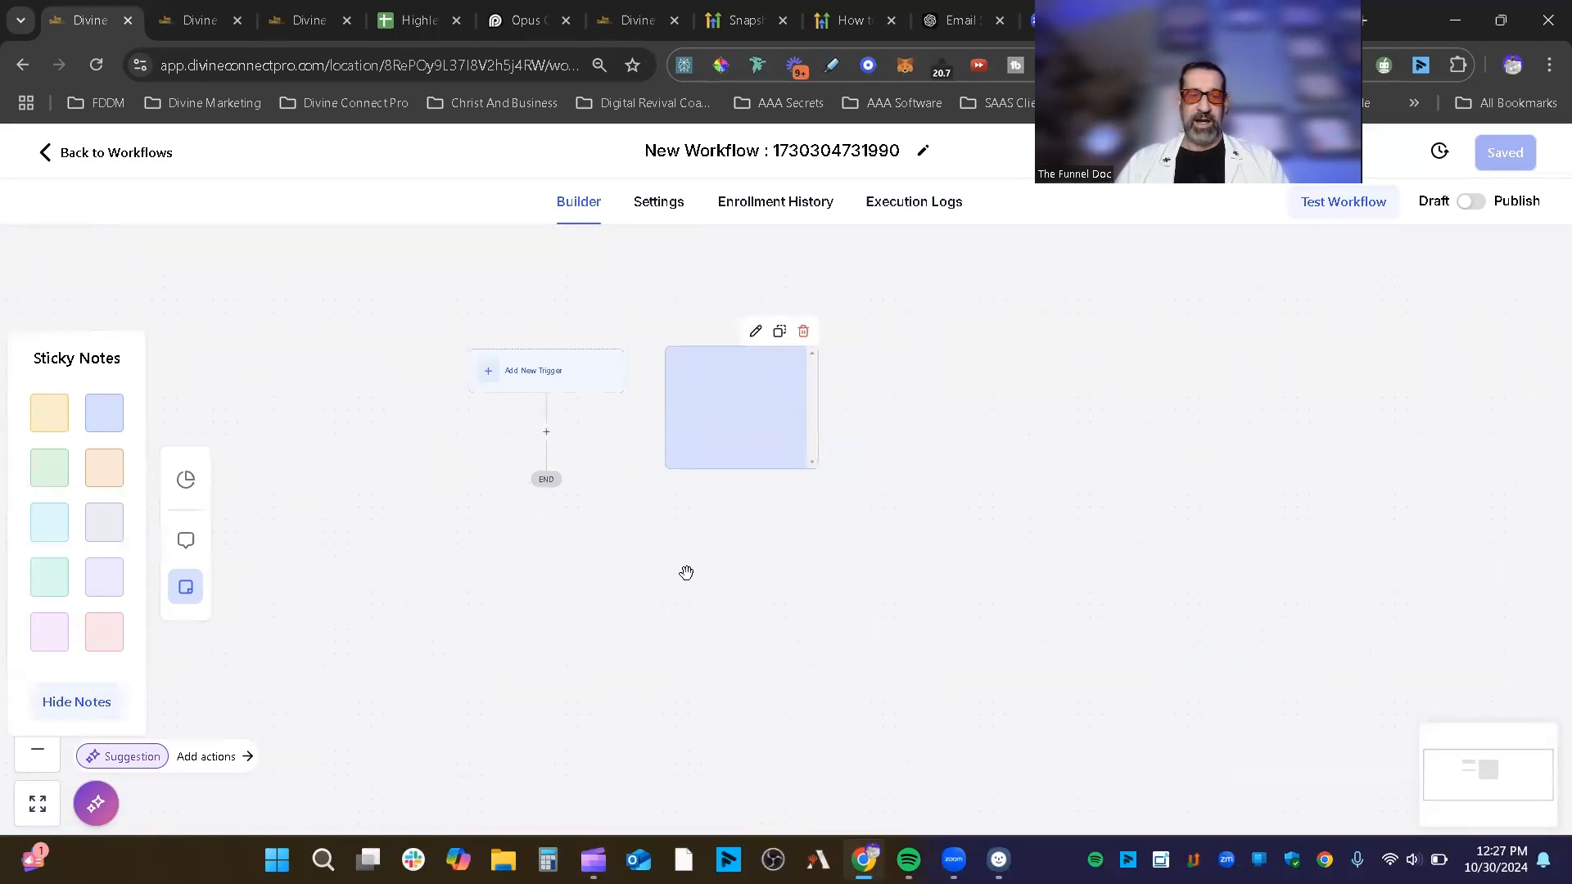
Step: Delete the blue sticky note and toggle Hide/Show Notes off and on twice
click(803, 332)
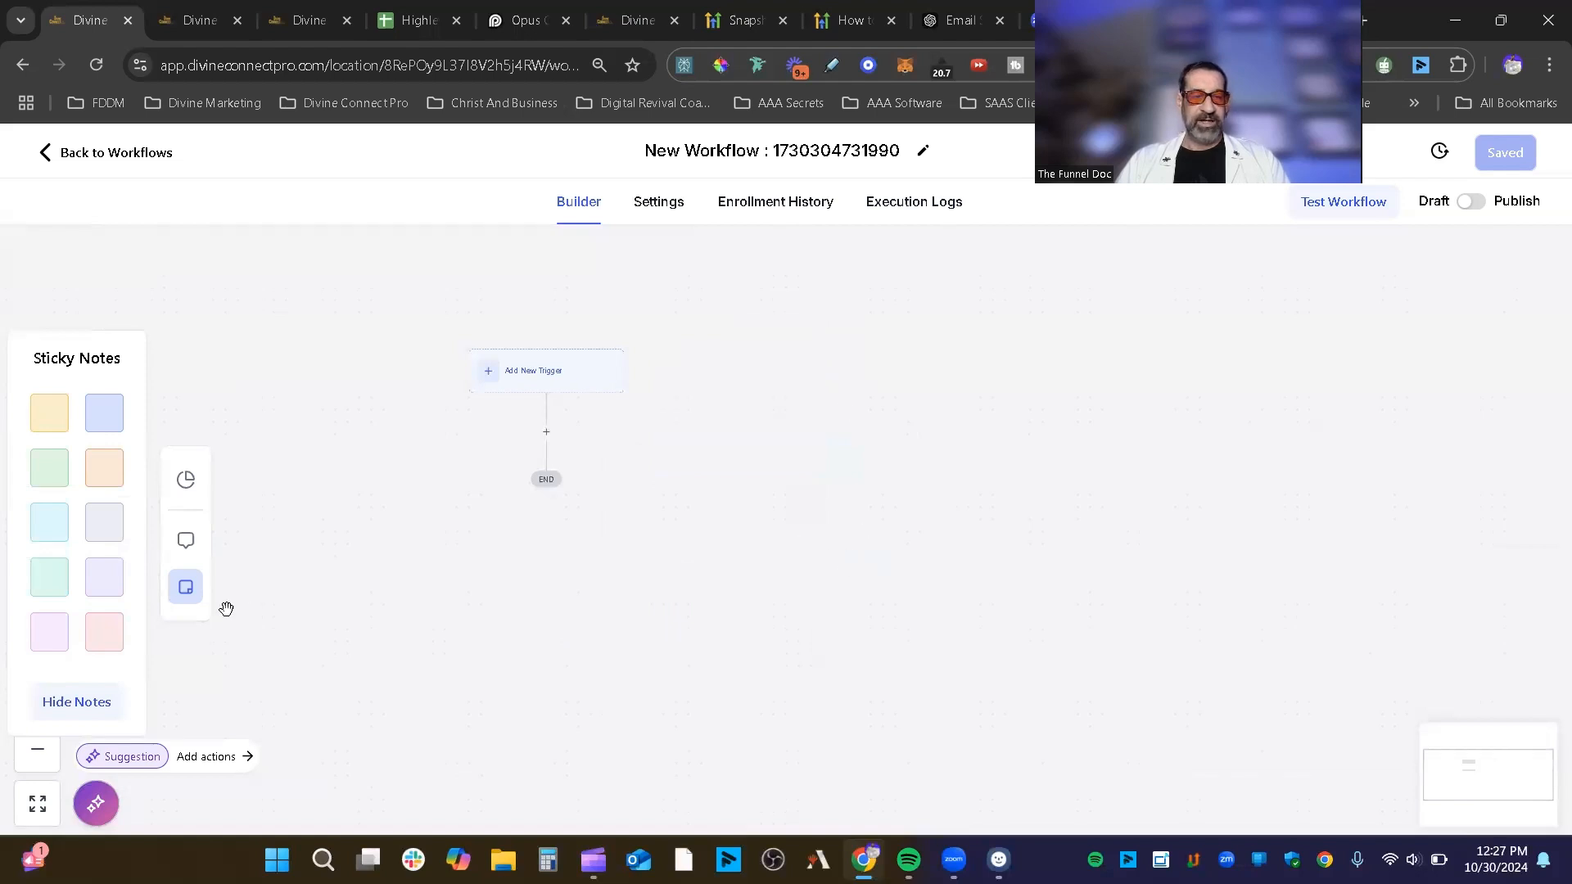
click(98, 704)
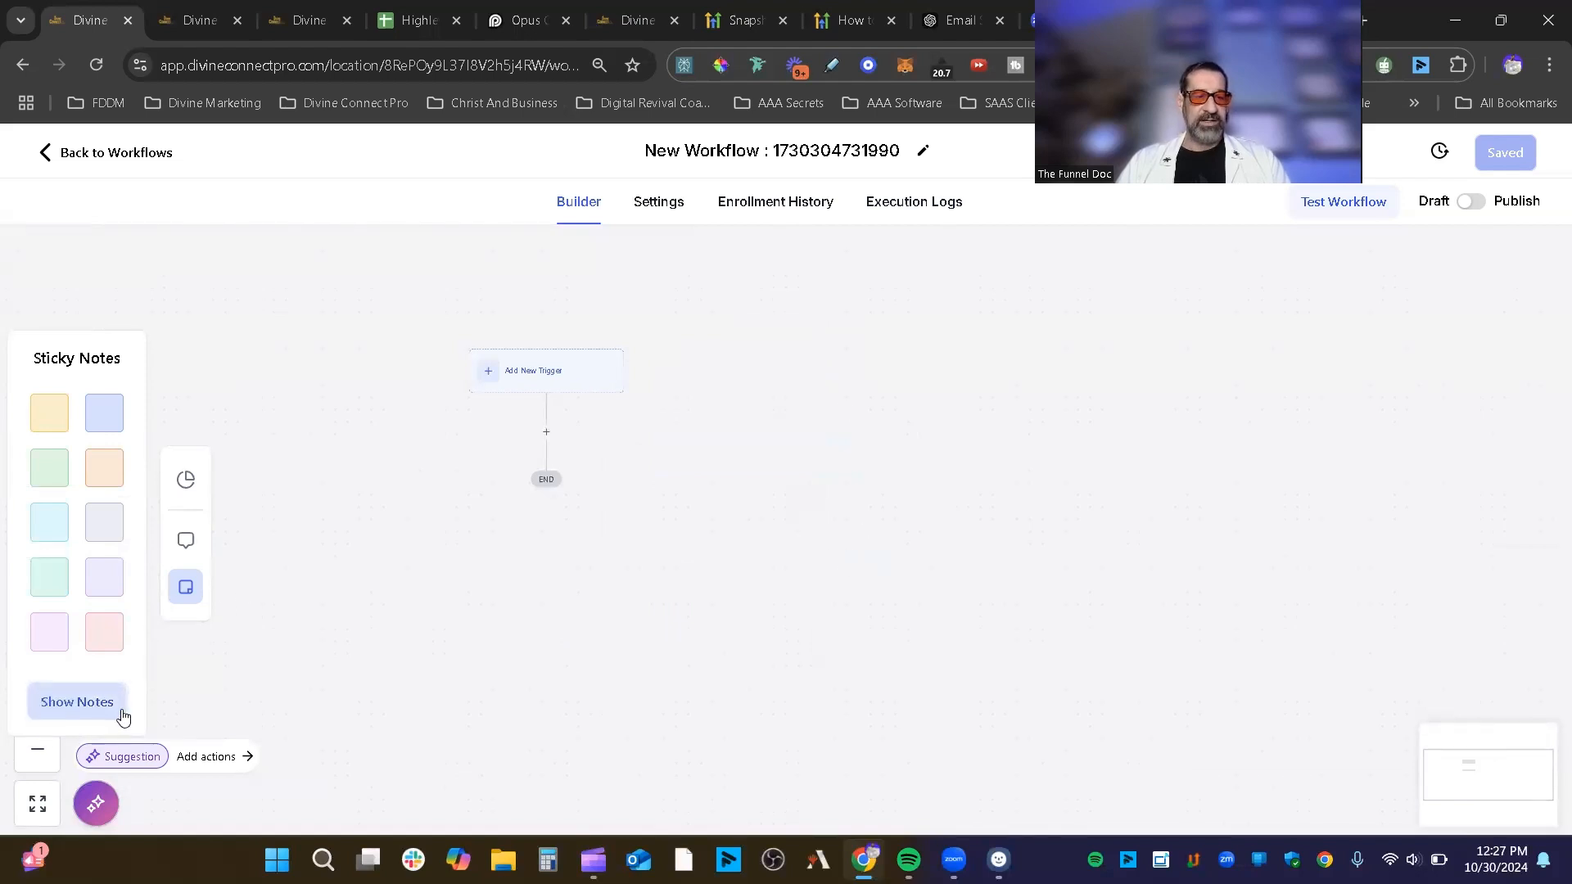
click(101, 702)
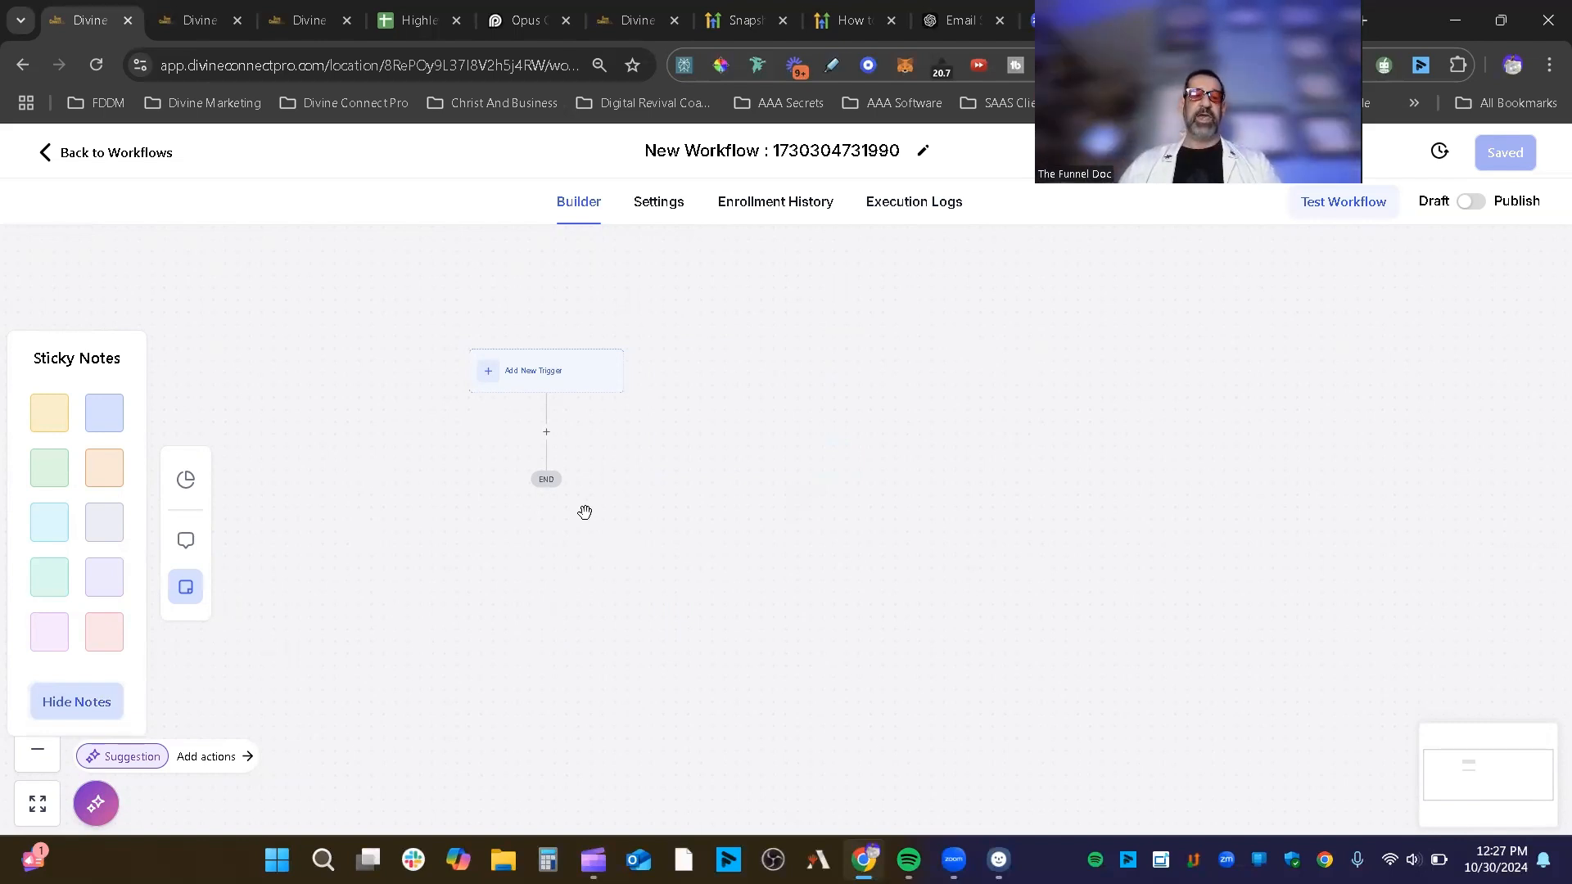
click(72, 712)
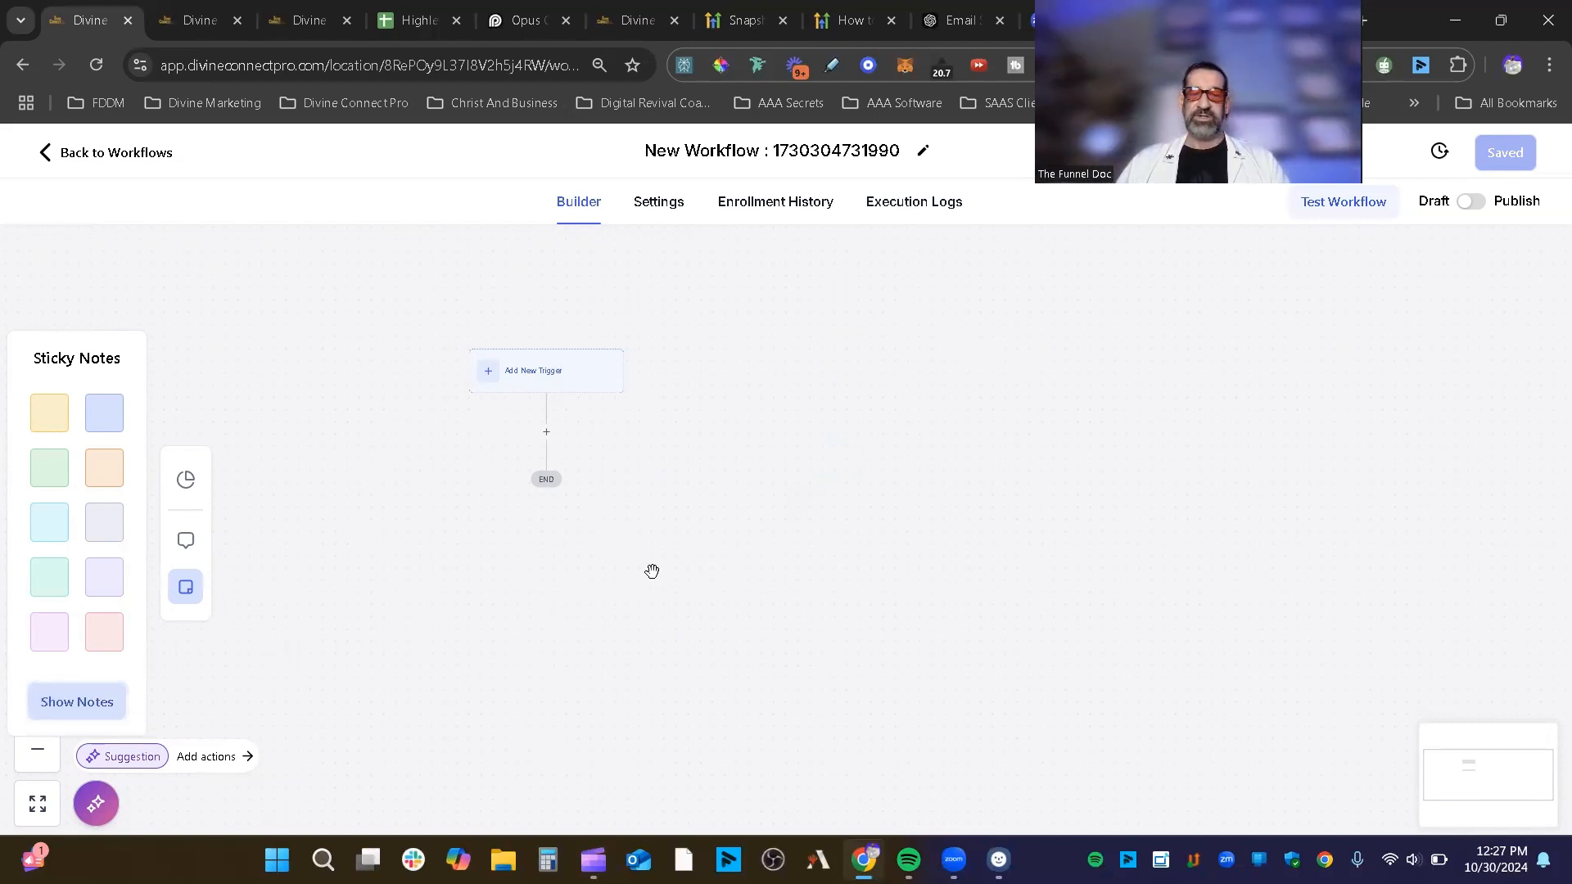
click(84, 700)
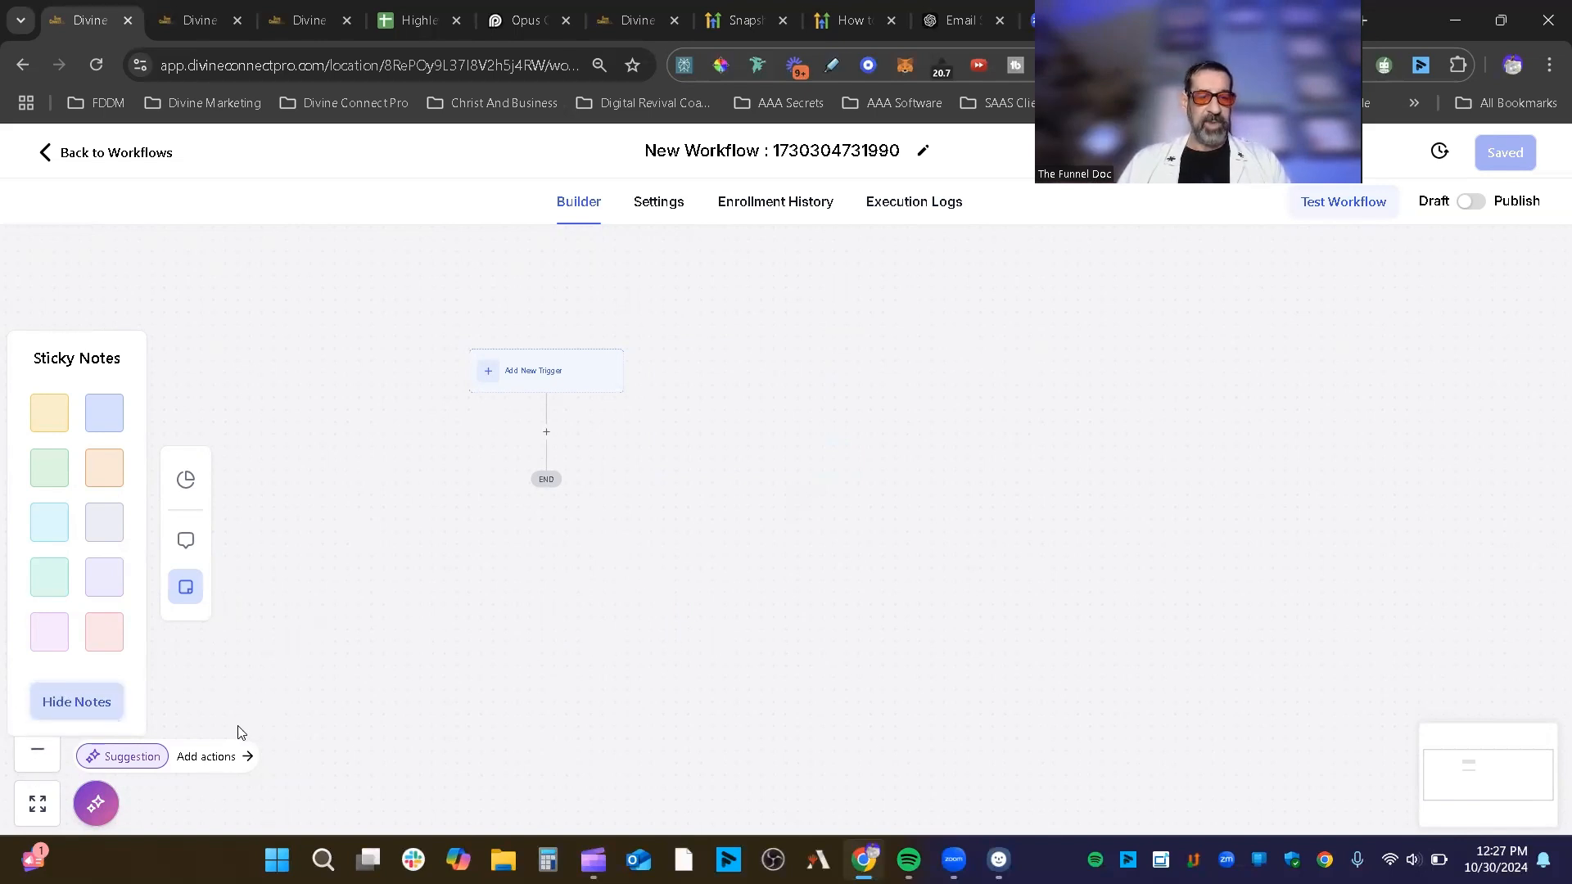
Step: Zoom the canvas to fit, zoom out one level, and close the Sticky Notes palette
click(46, 812)
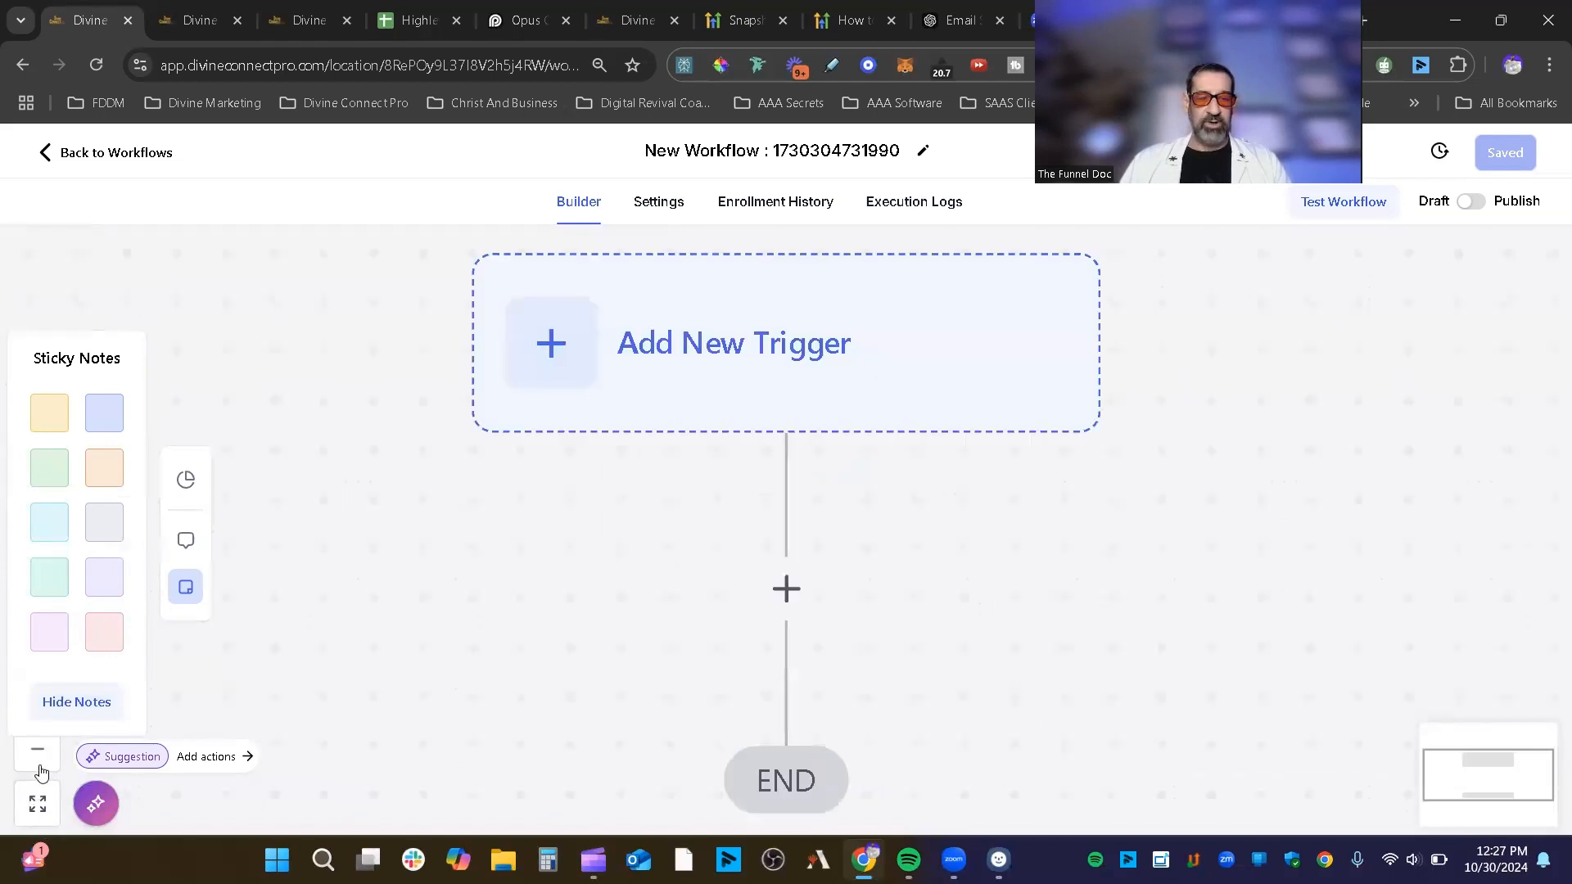
click(41, 762)
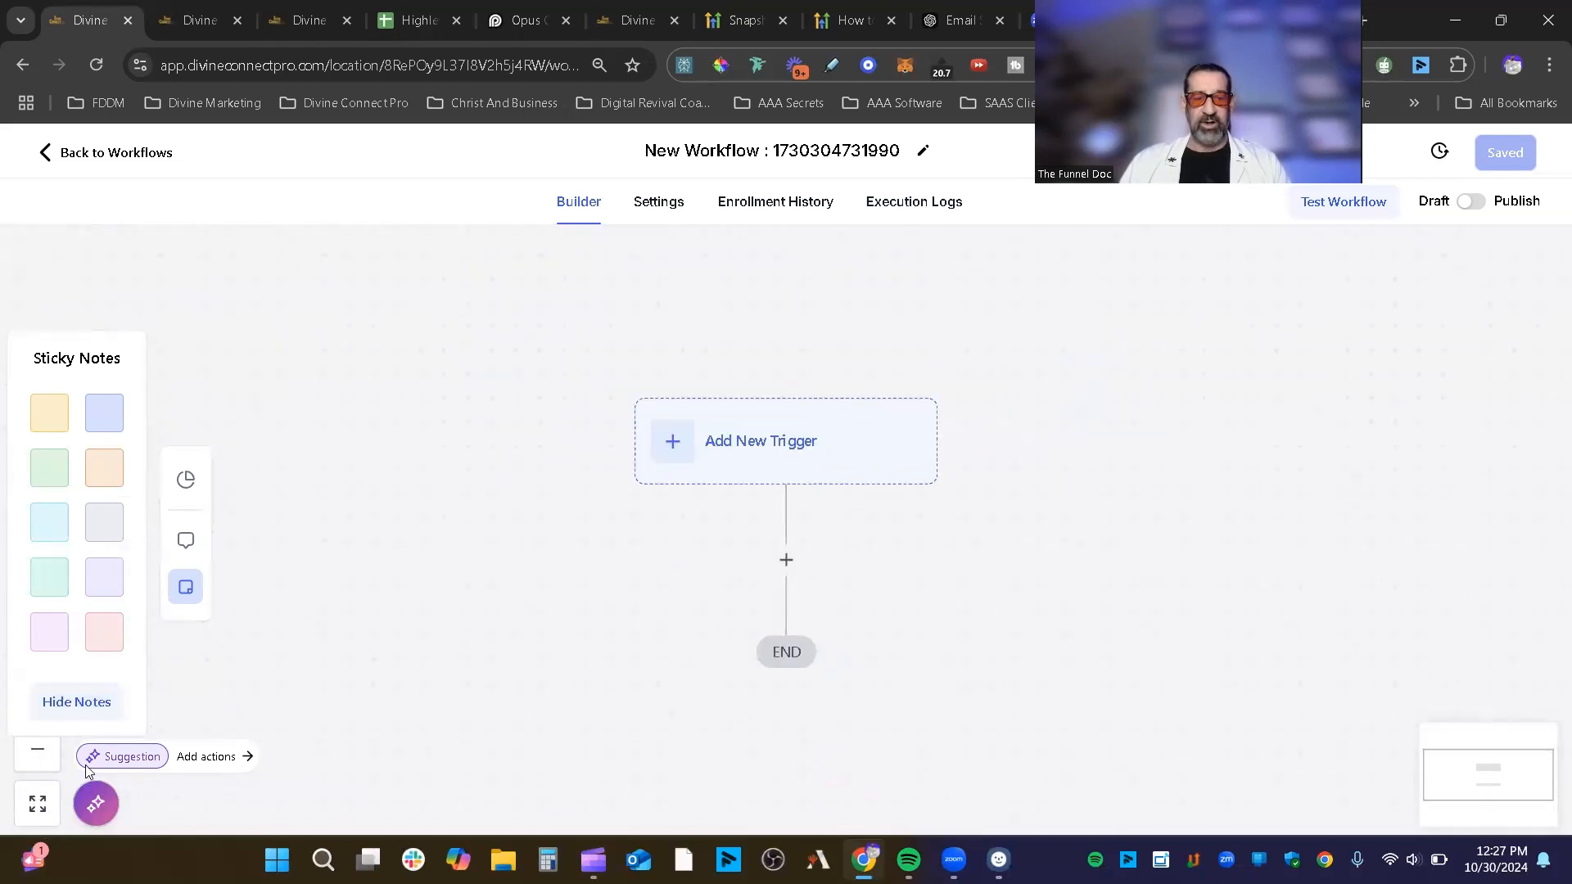
click(206, 758)
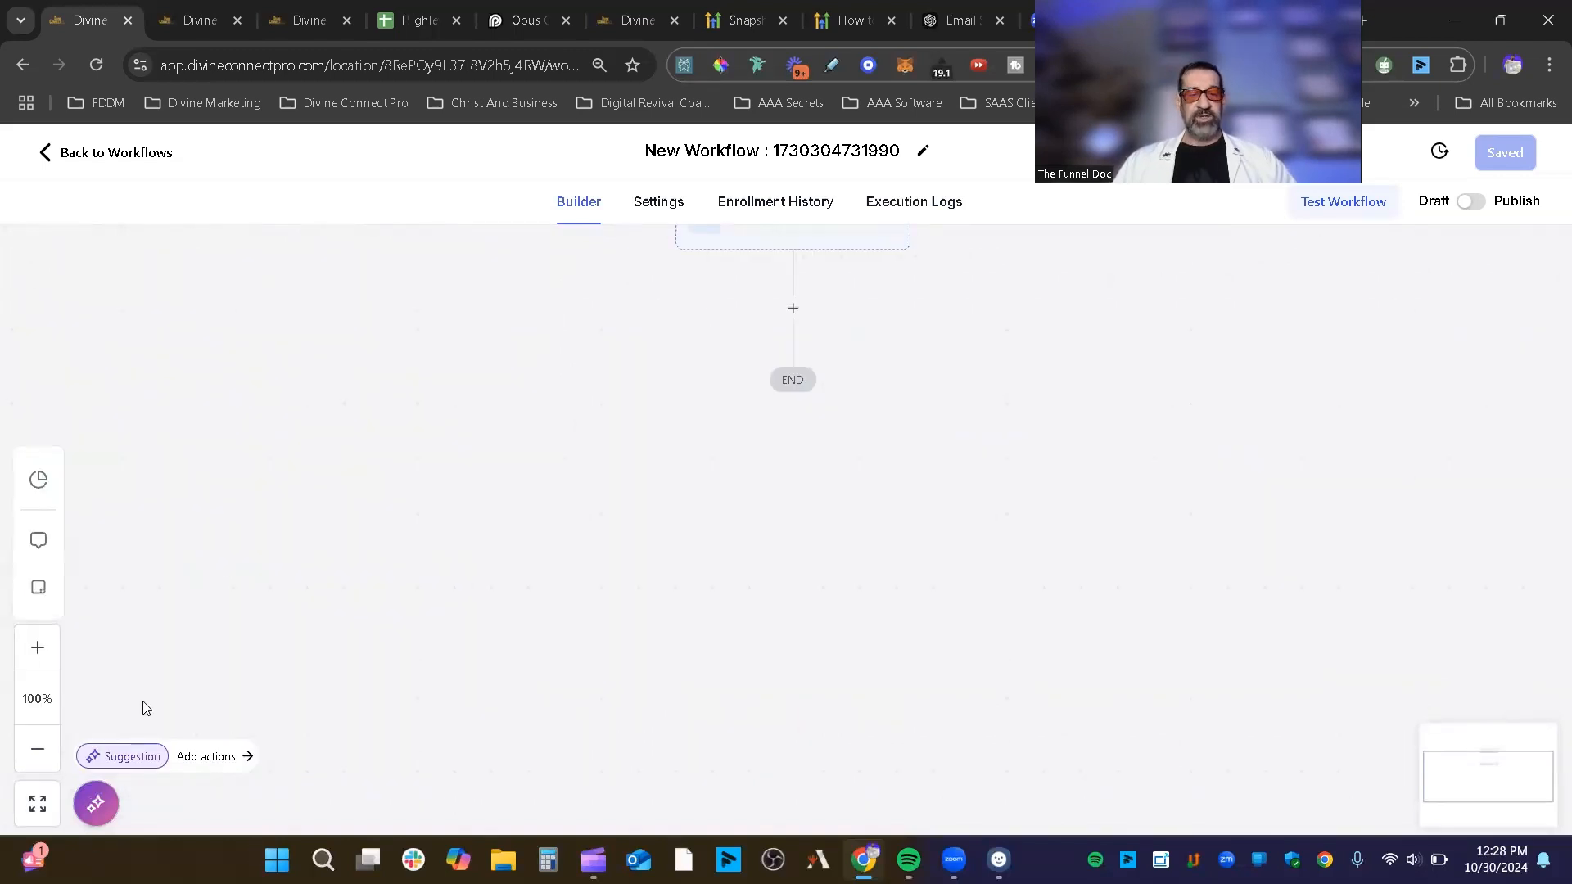
Step: Open the Workflow AI assistant and highlight its analyzing-workflow message
click(232, 758)
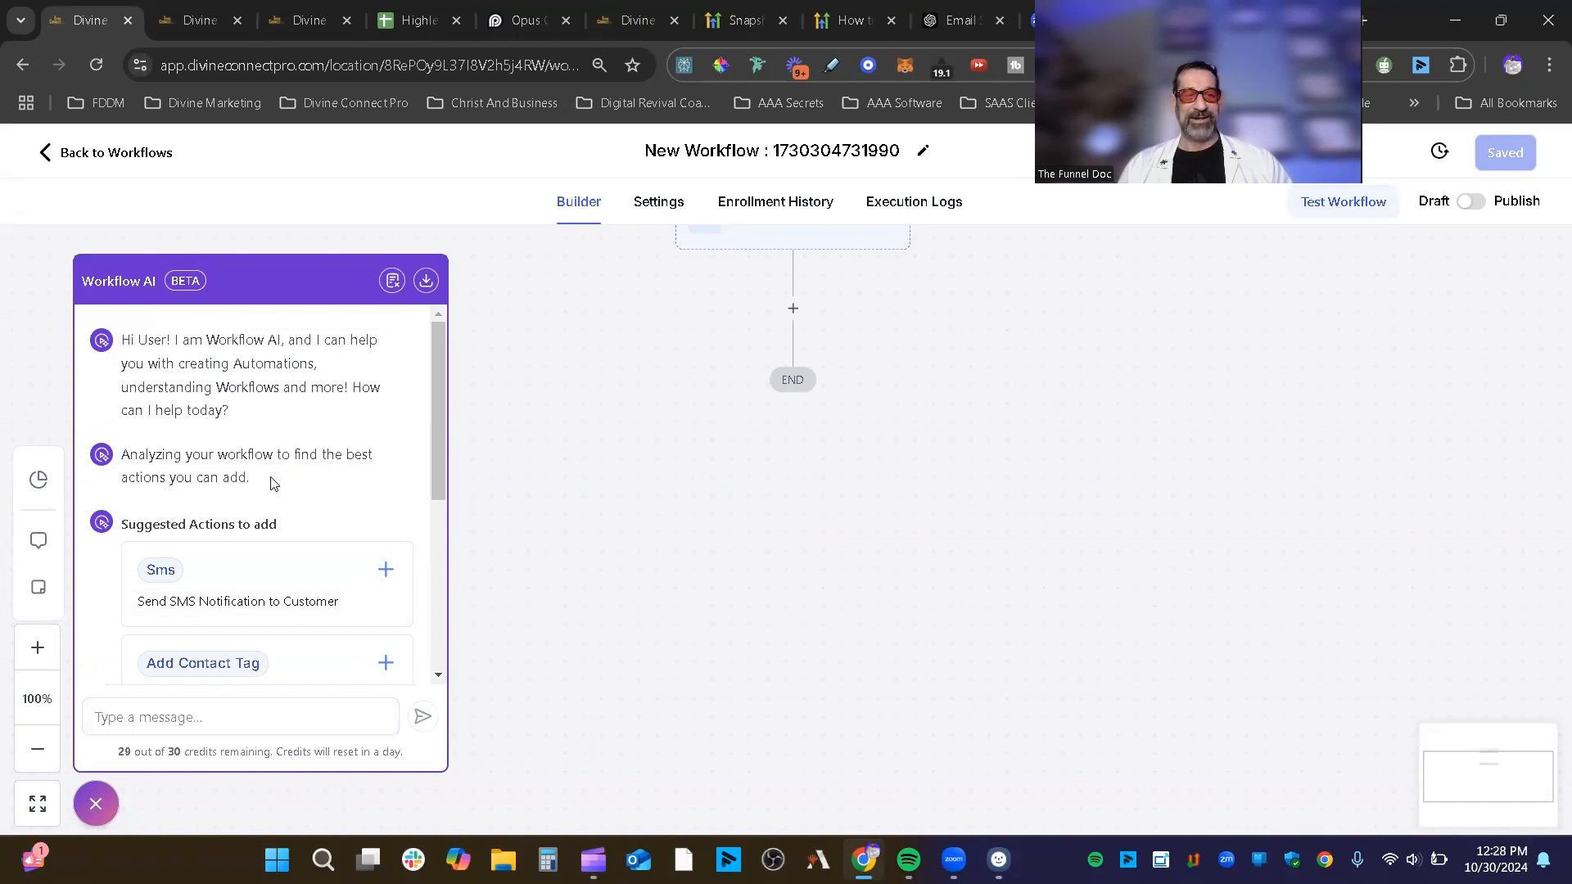
drag(271, 478, 120, 451)
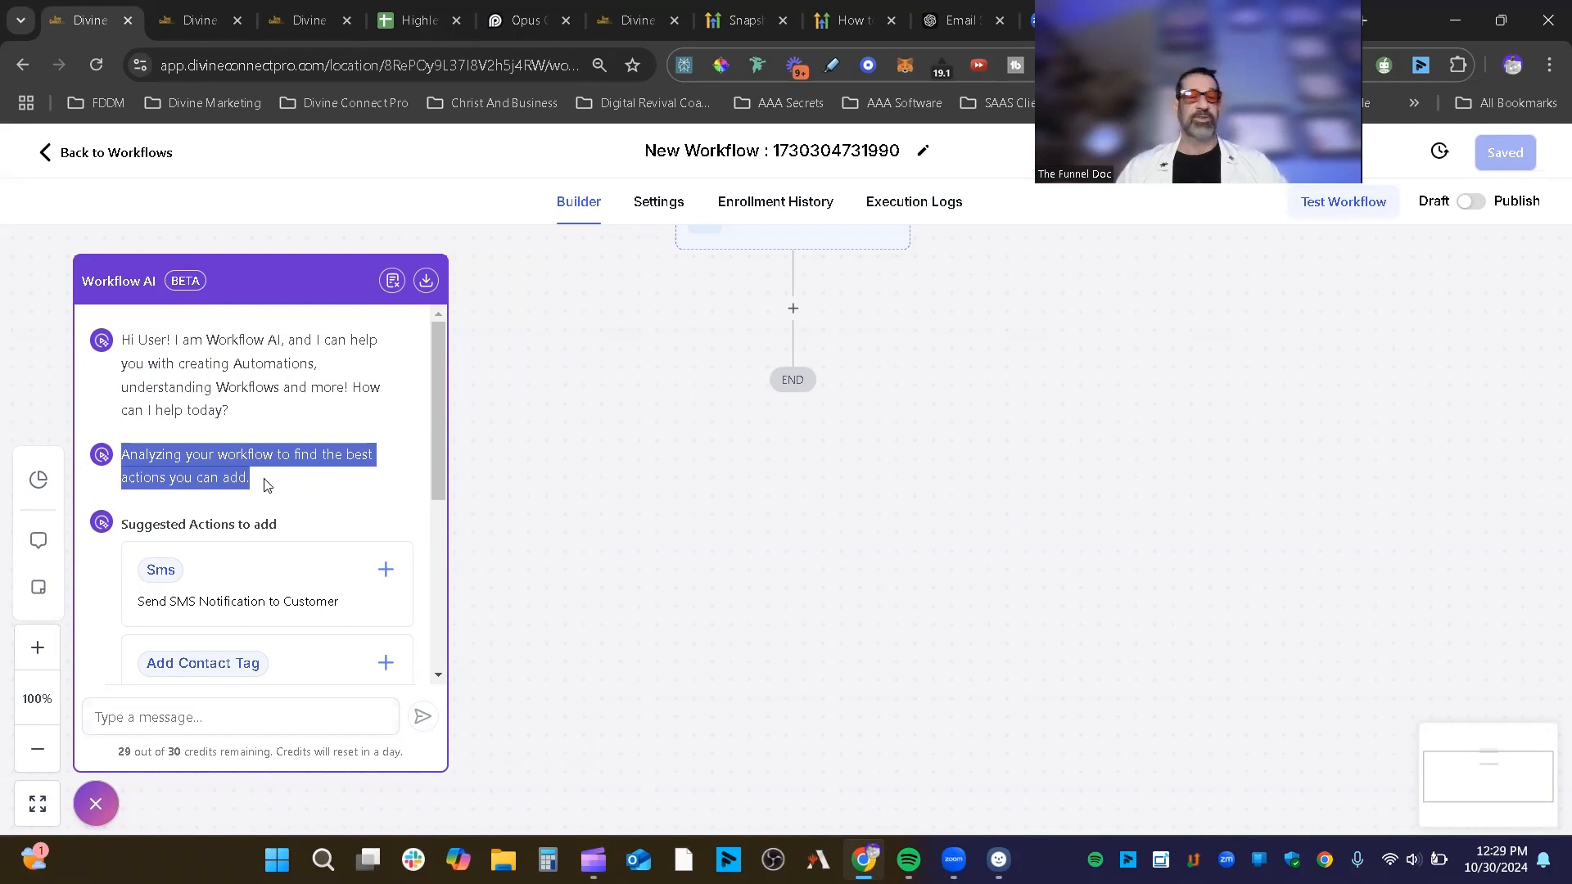
Step: Ask Workflow AI how to notify valued customers after a product purchase and request a review
click(186, 709)
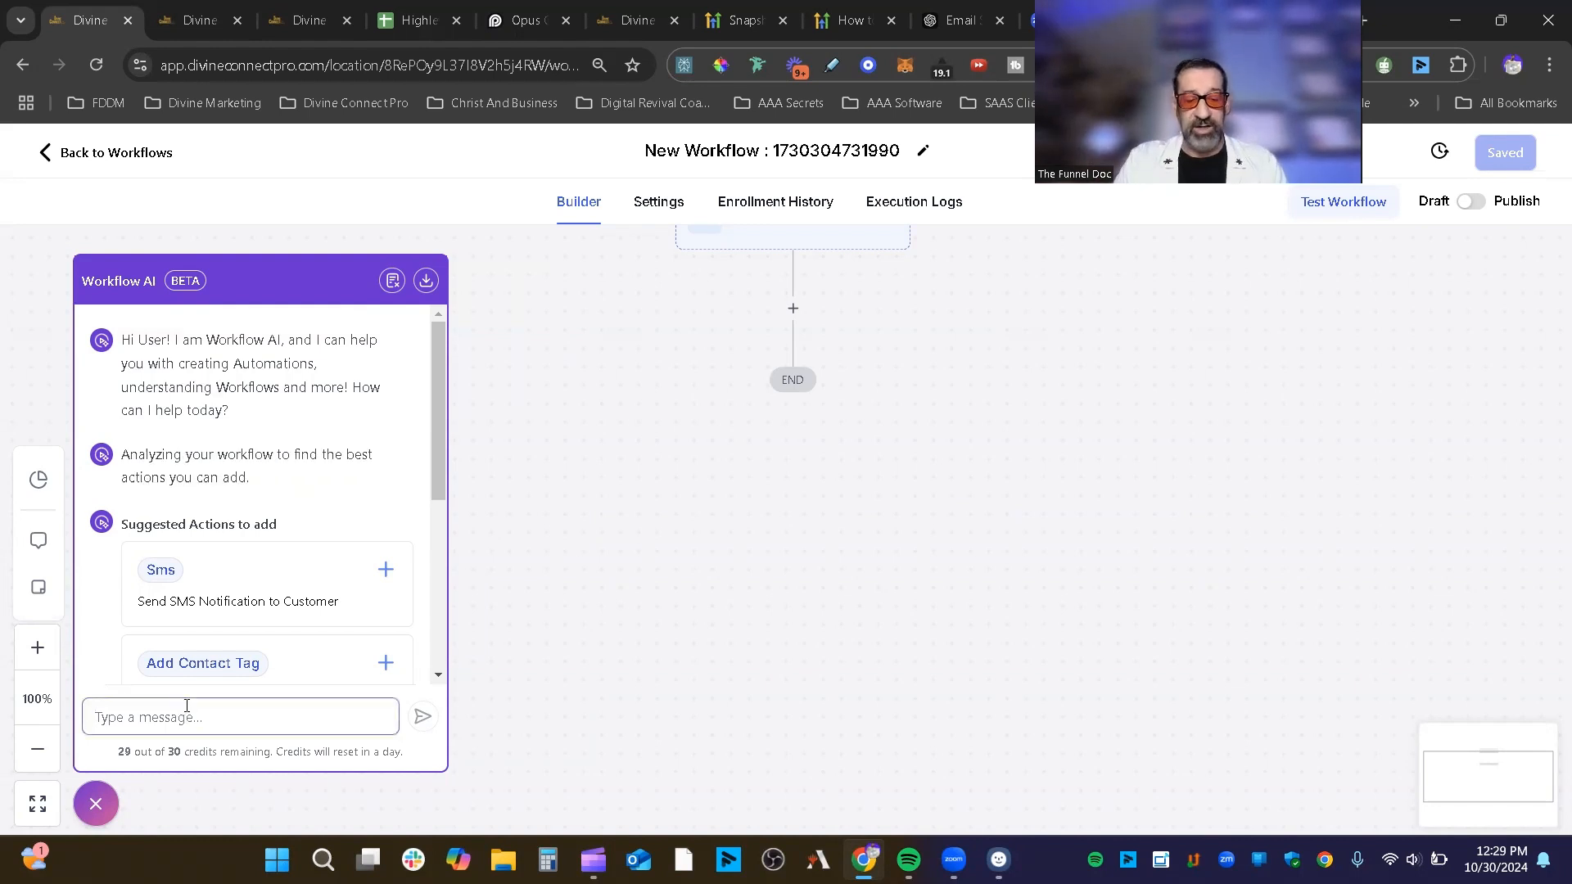
text(how would create a workflow that will notify a person that they are a valued customer)
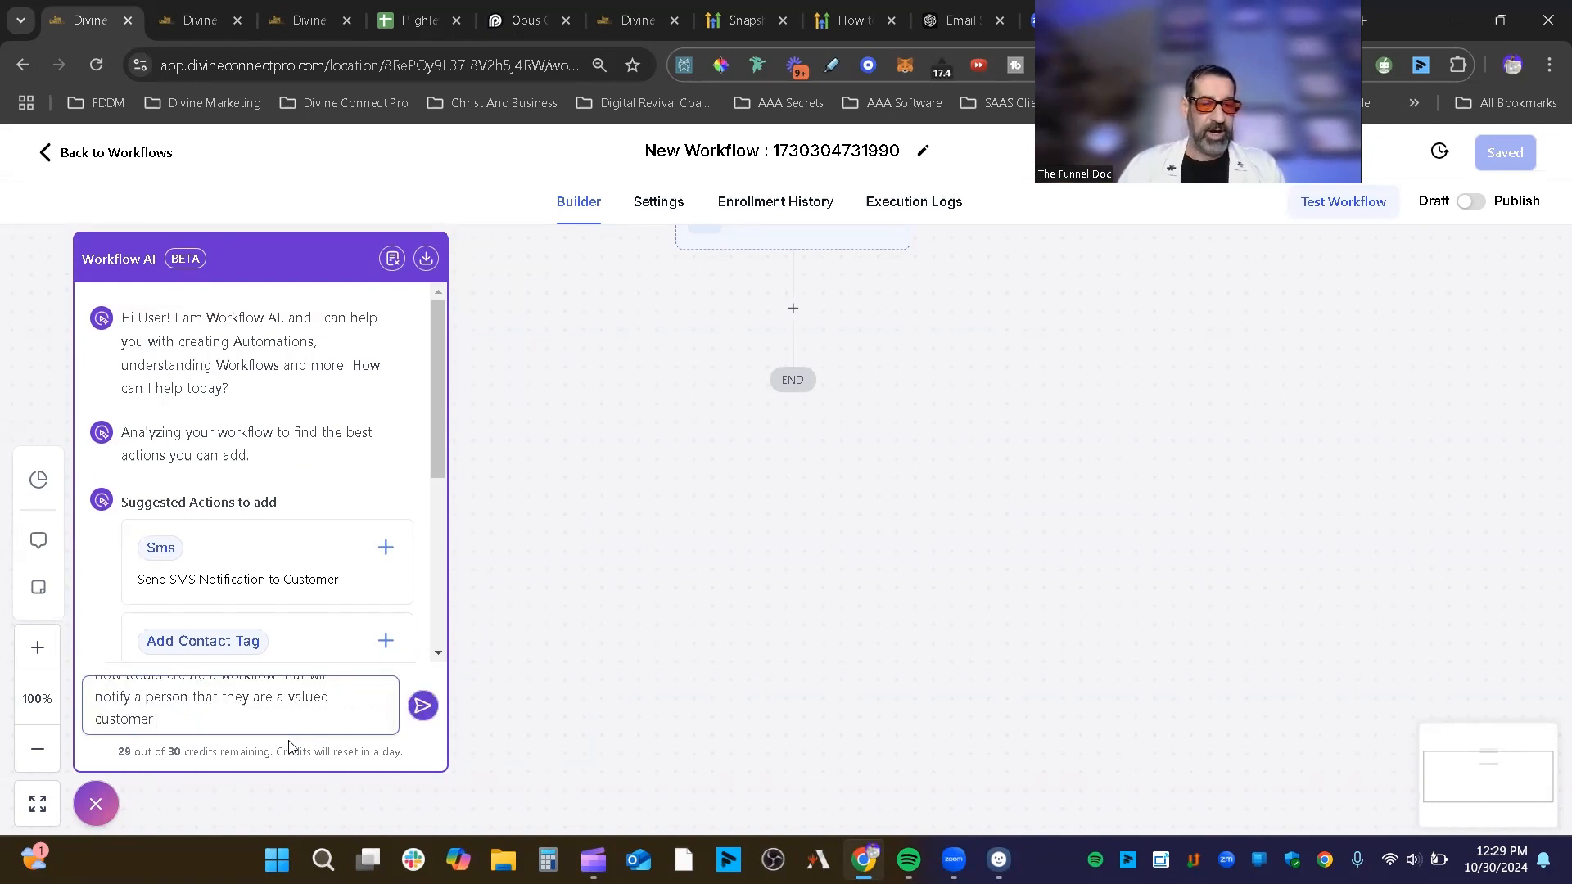
scroll(302, 714, up, 1)
scroll(301, 715, down, 1)
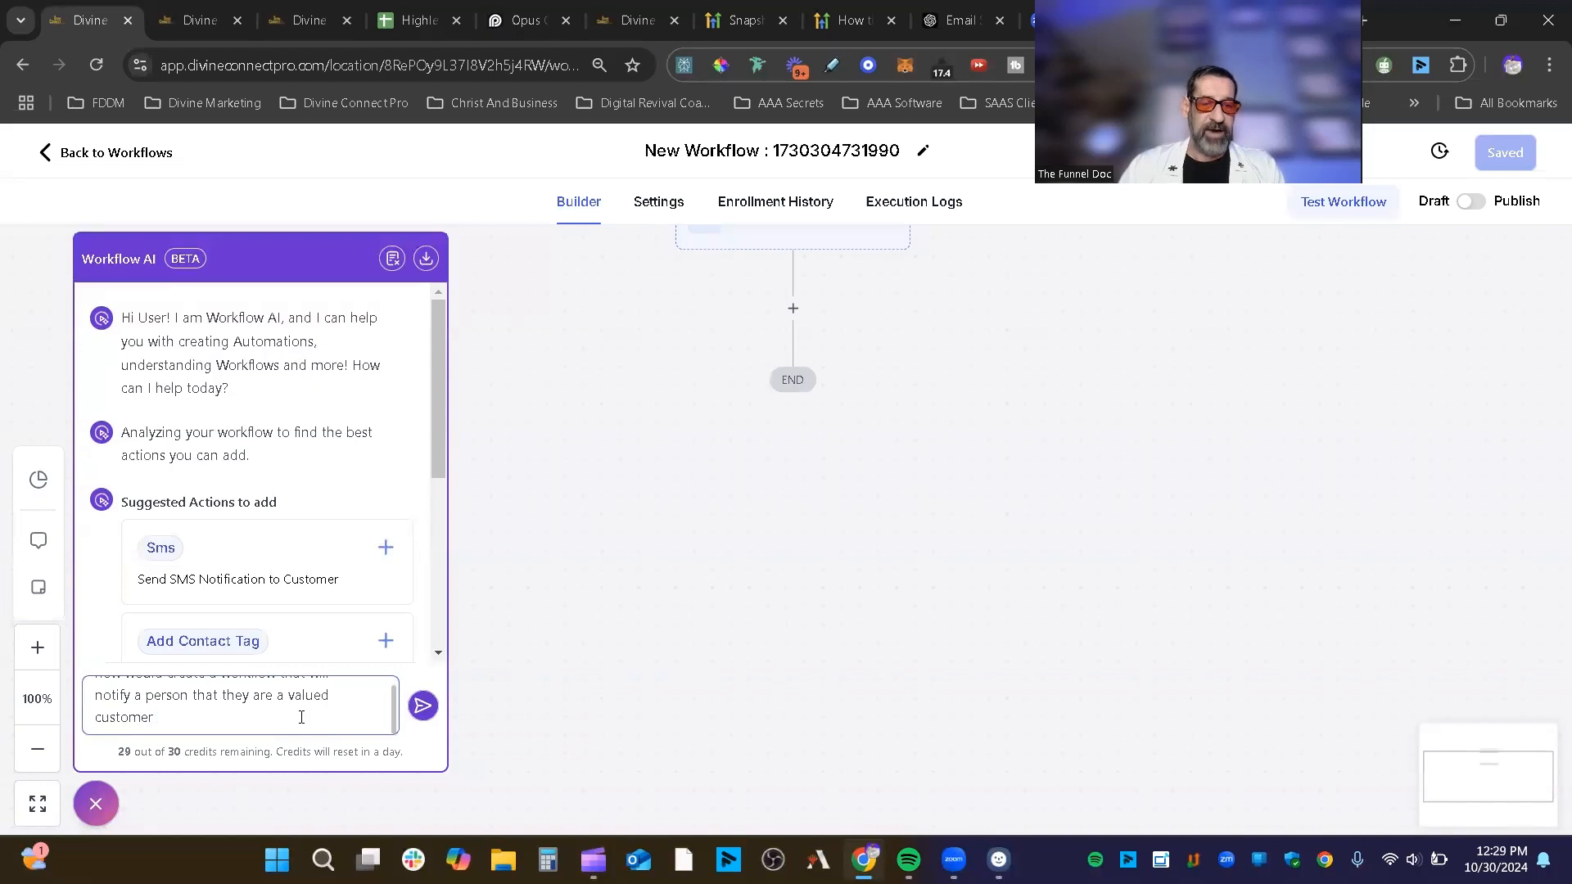
text(once they purch)
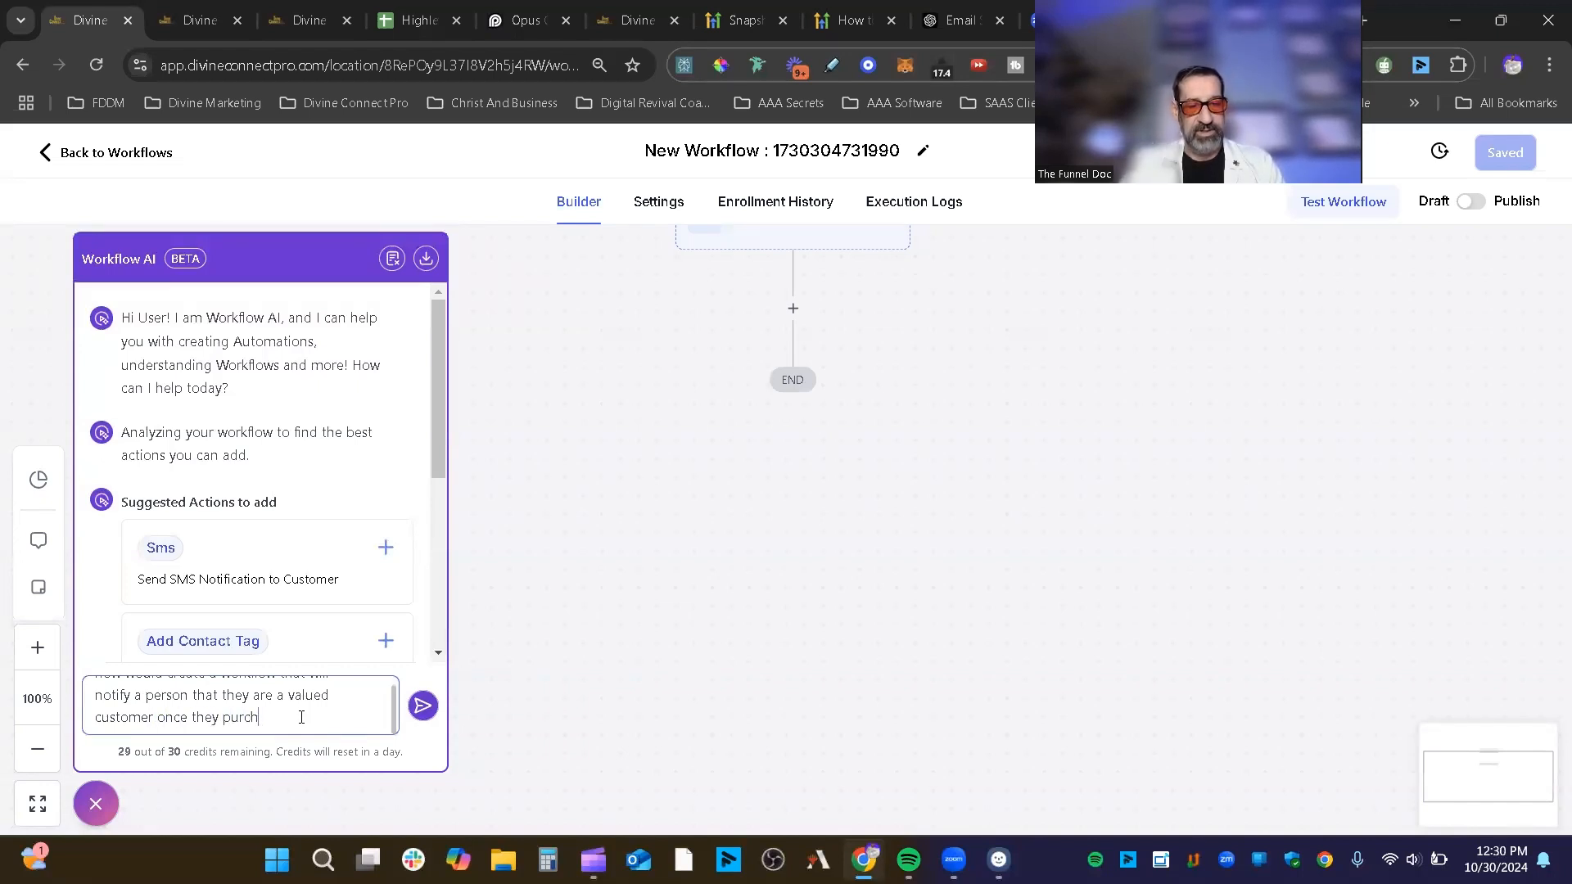
text(ased a prid)
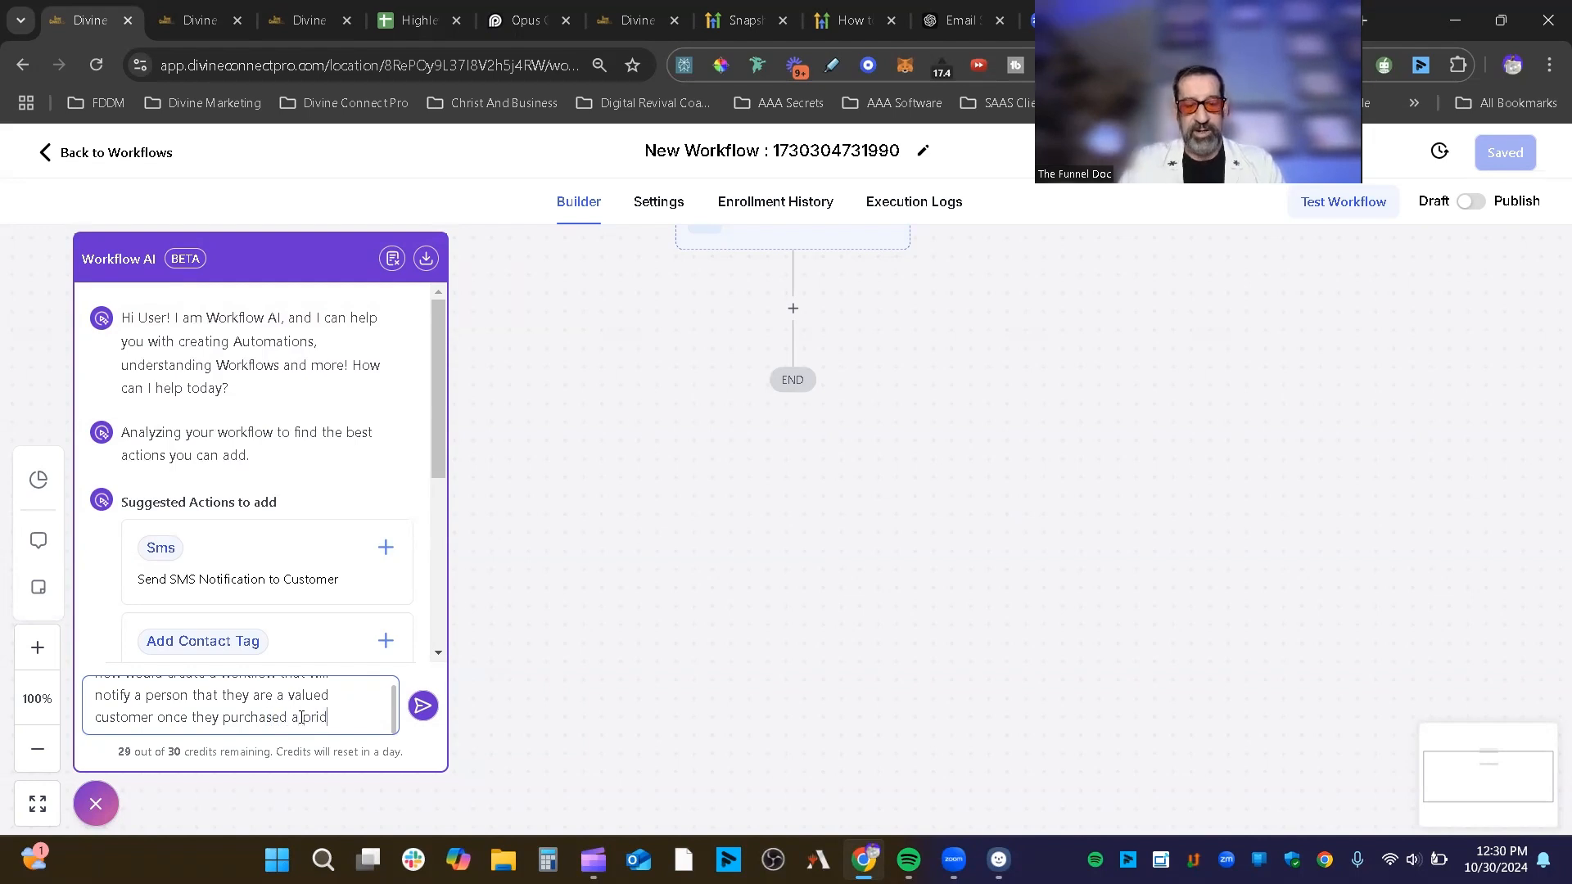
key(BackSpace)
key(BackSpace)
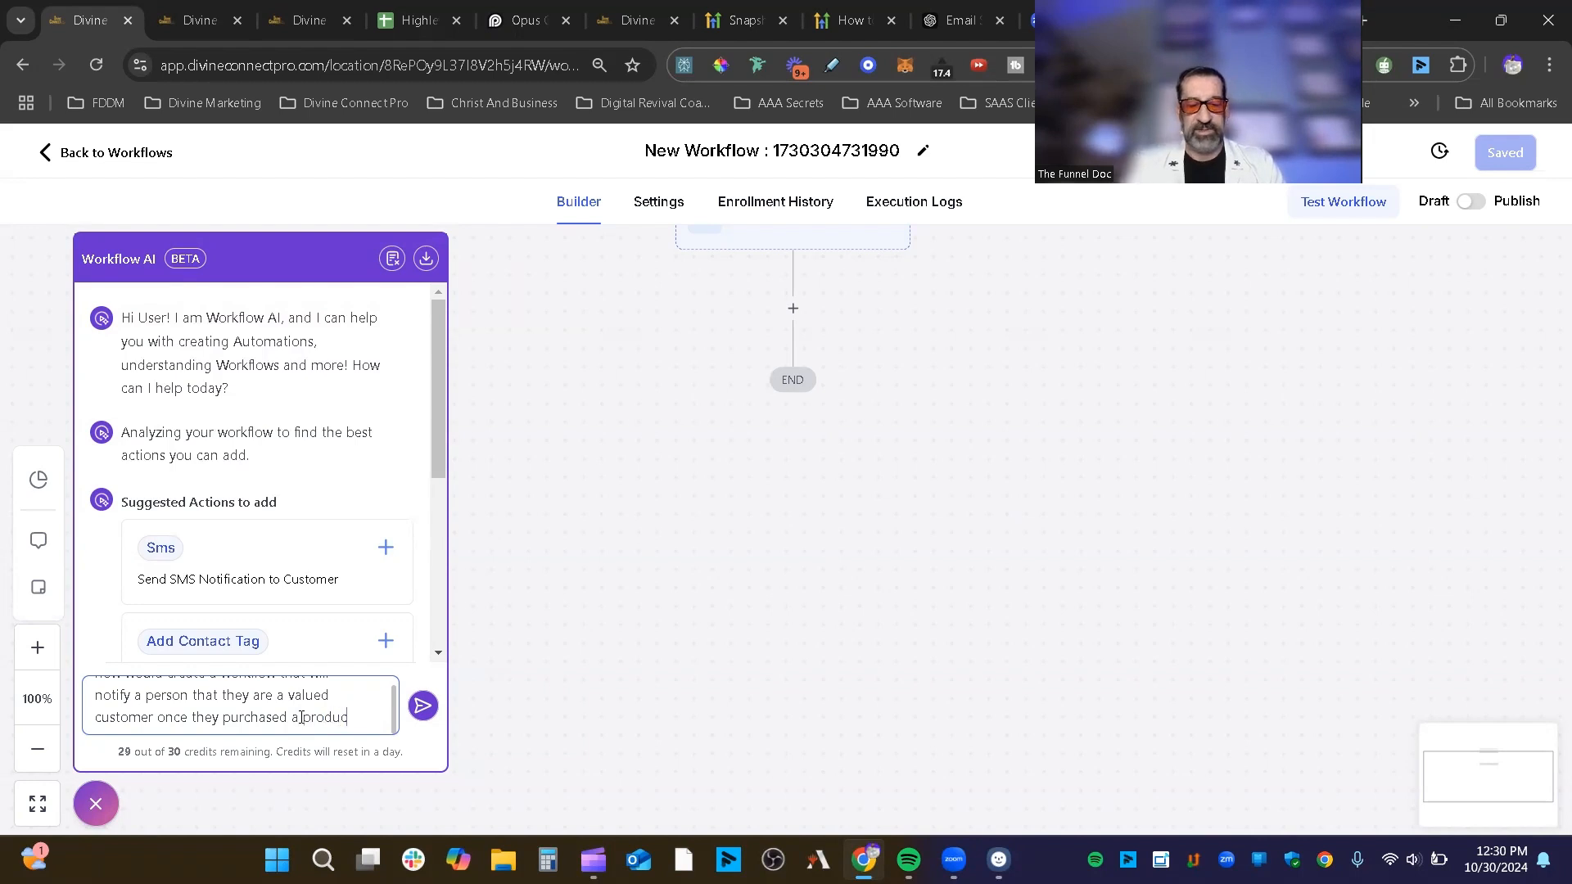
text(oduct and I want )
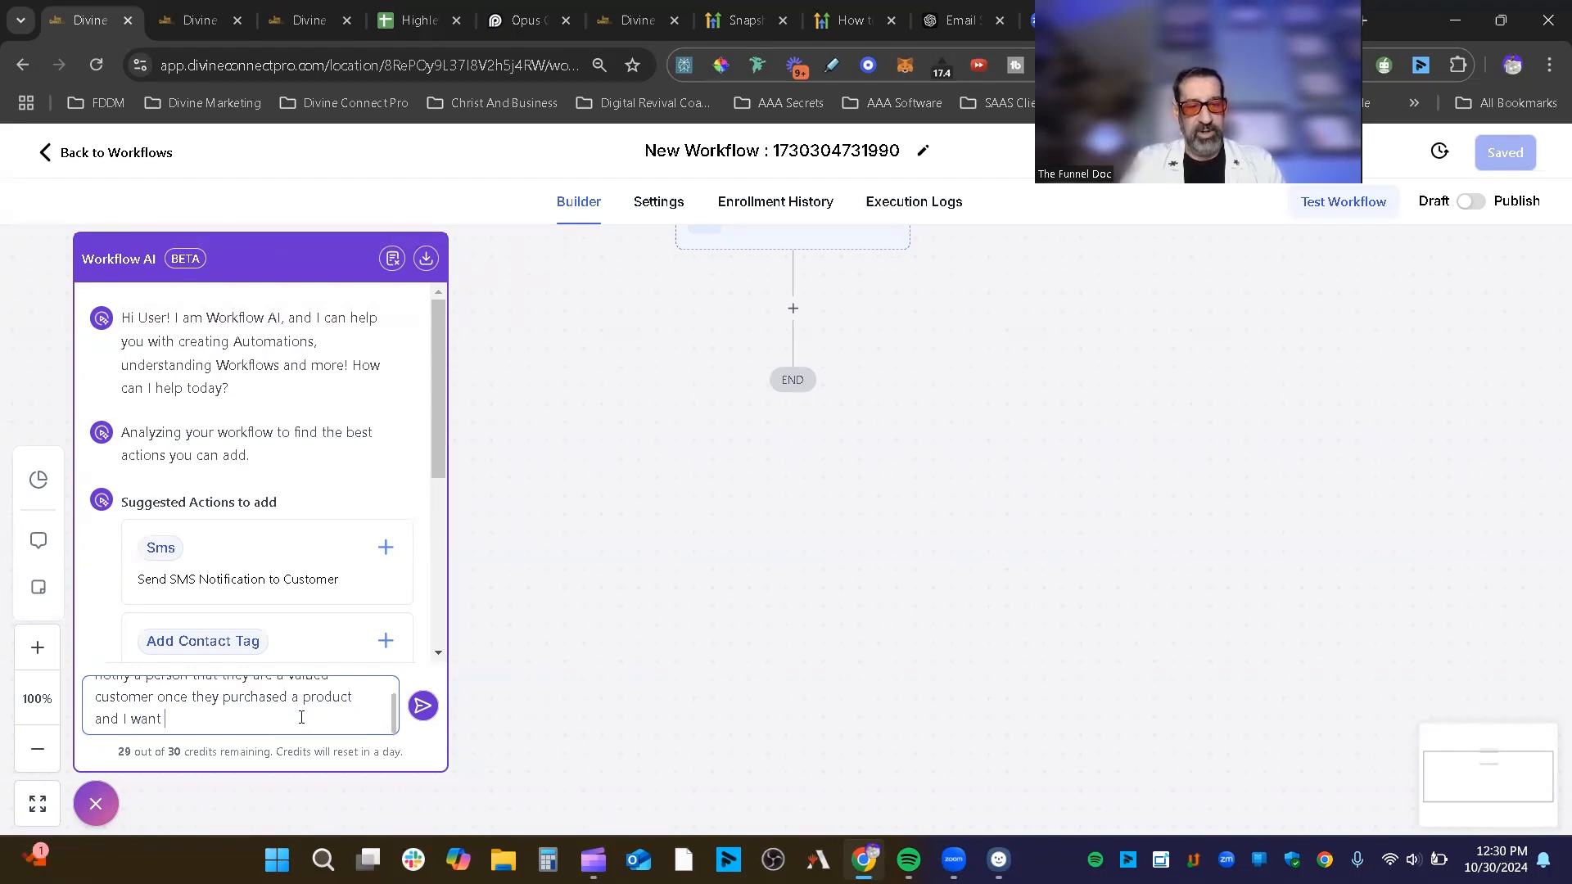
text(a review)
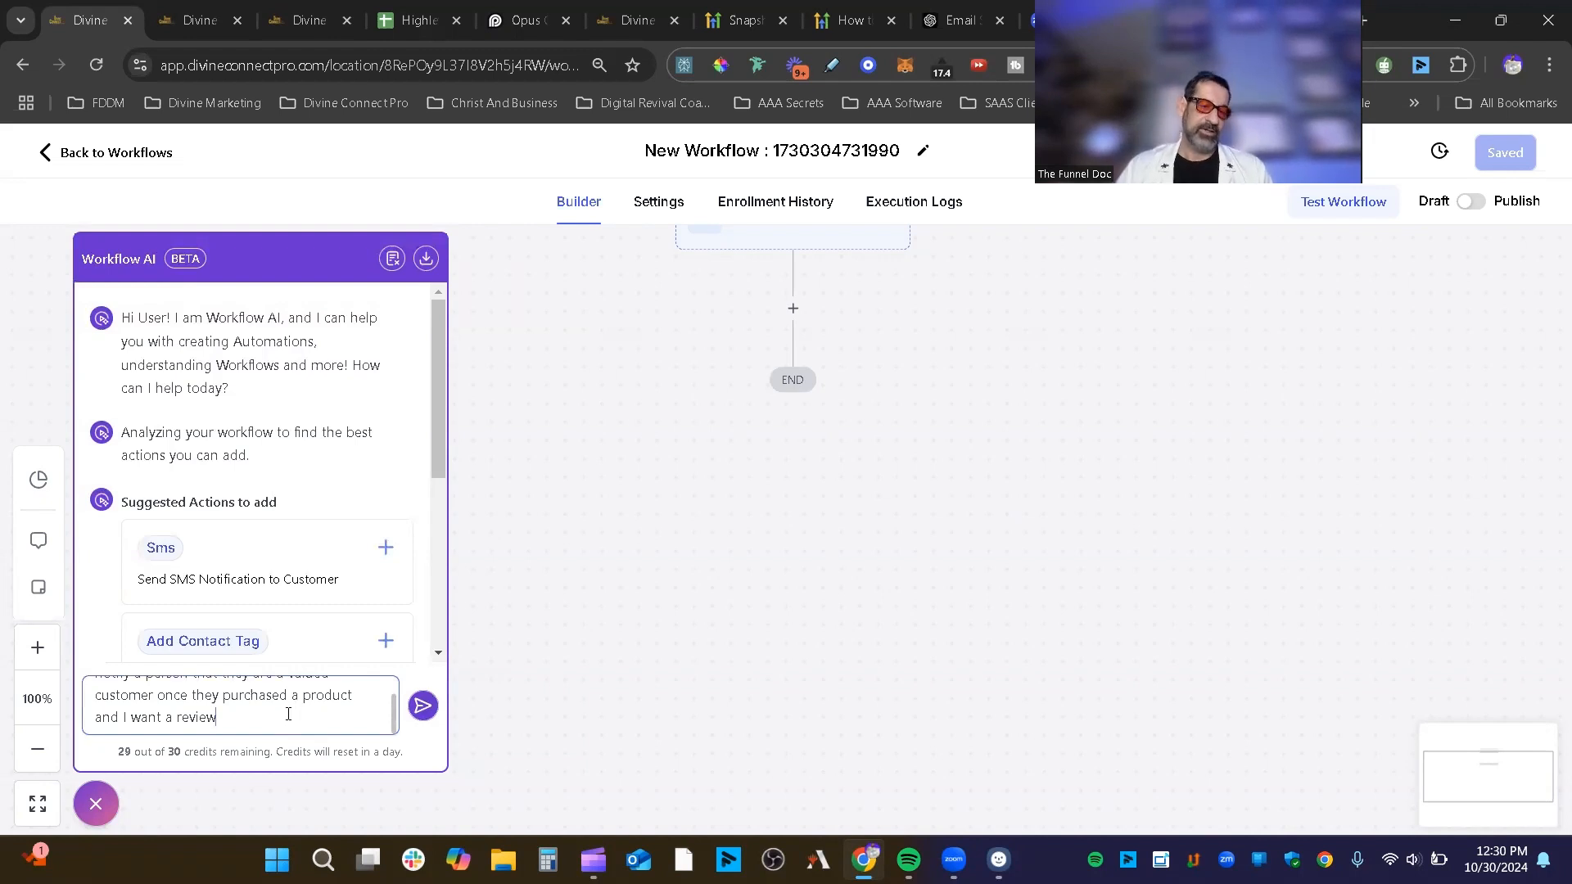
scroll(291, 709, up, 2)
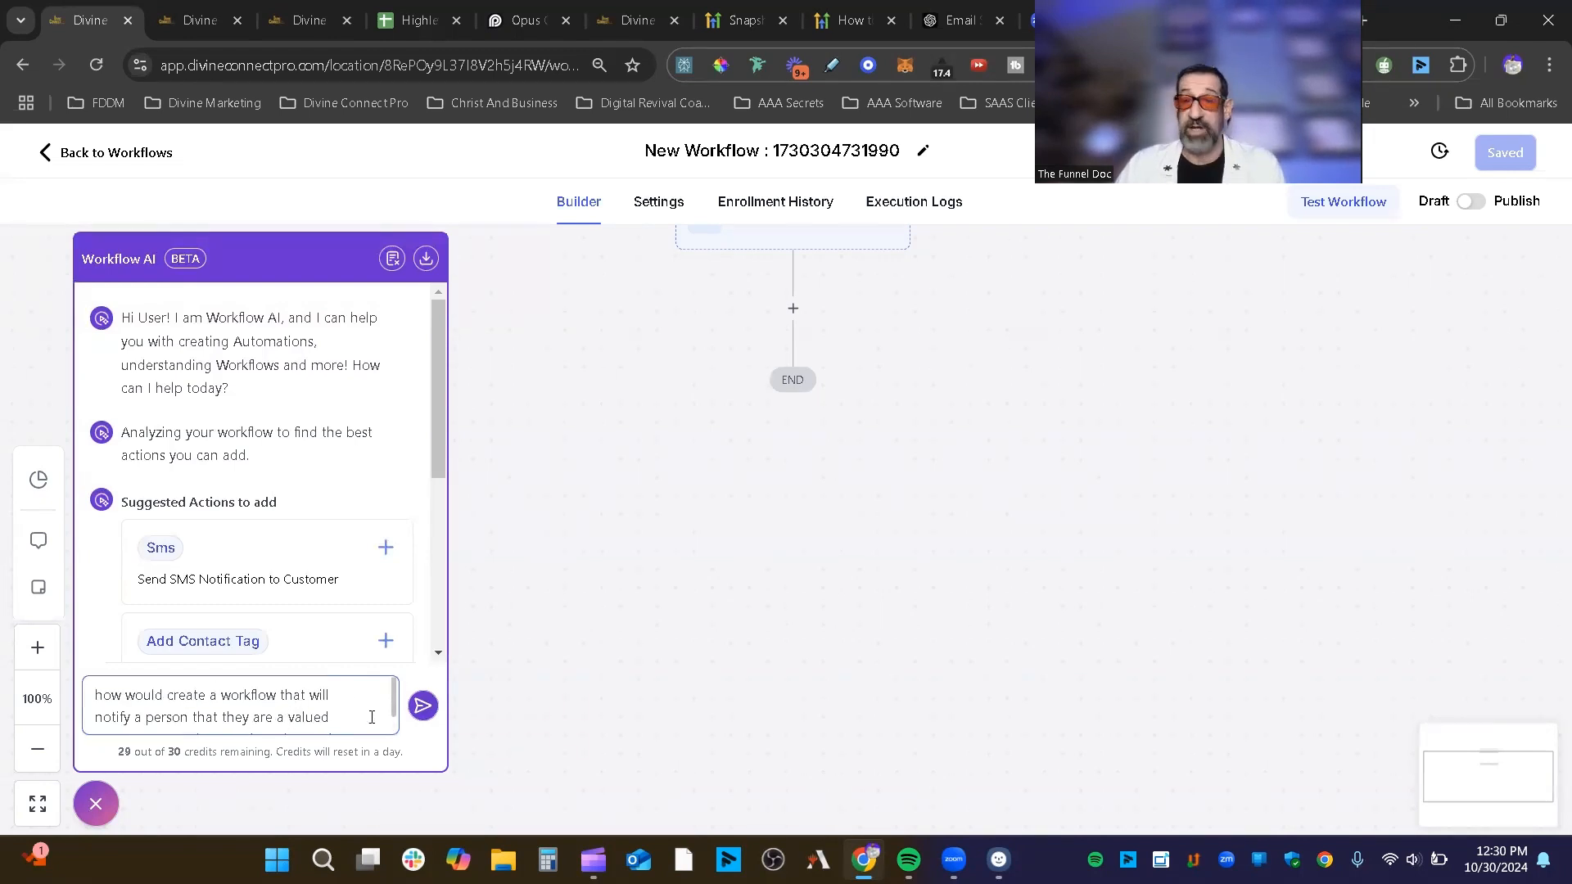
Step: Send the question and scroll through the AI's suggested Product Purchase, email and review steps
click(424, 709)
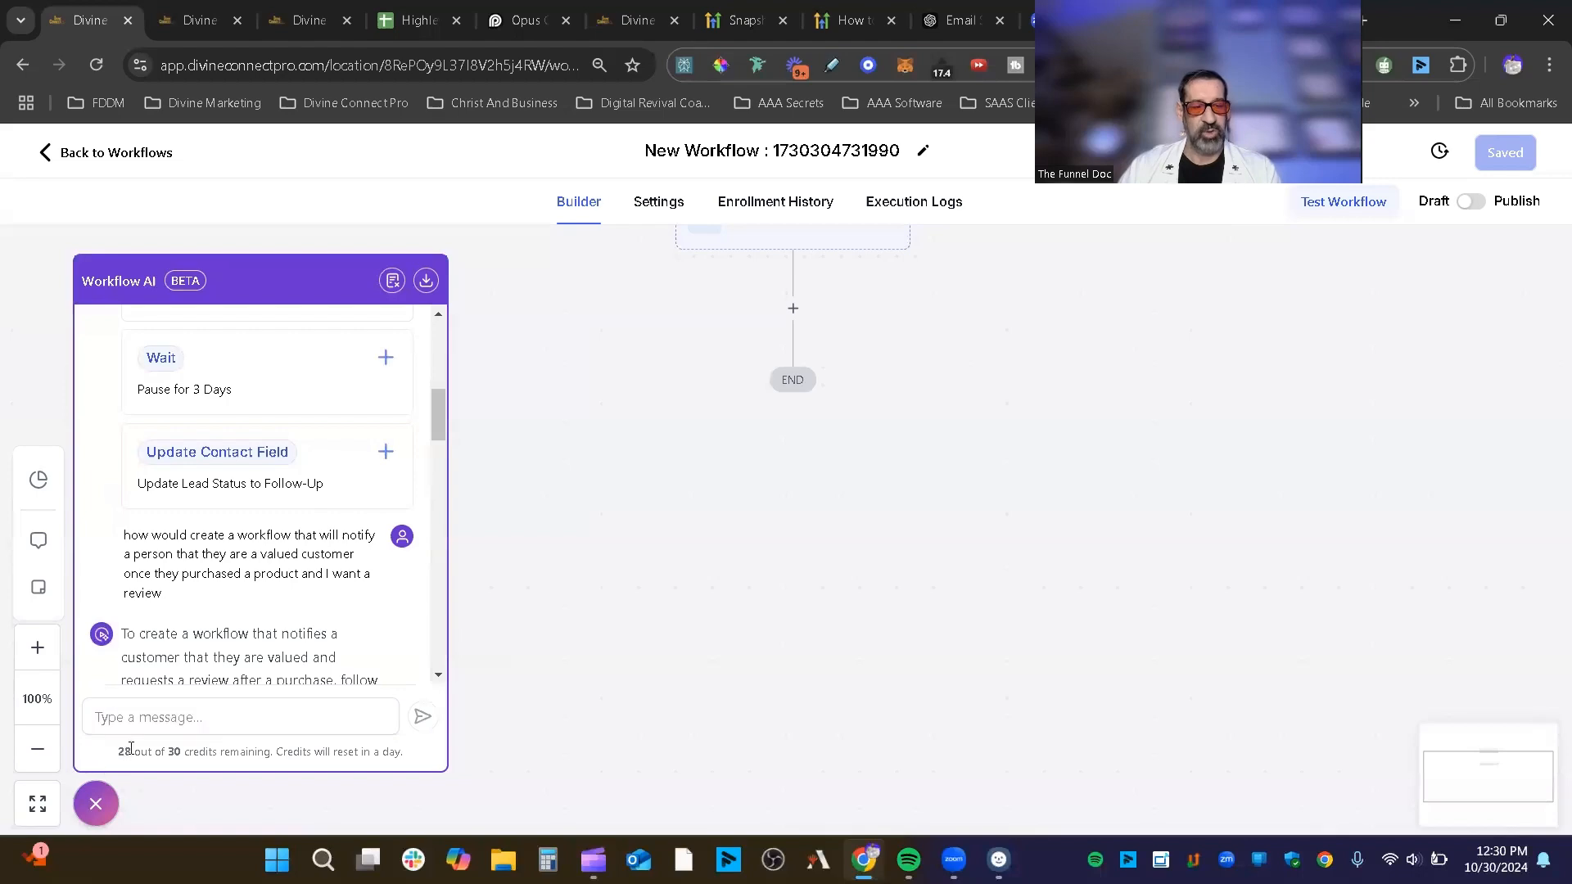
scroll(226, 514, down, 1)
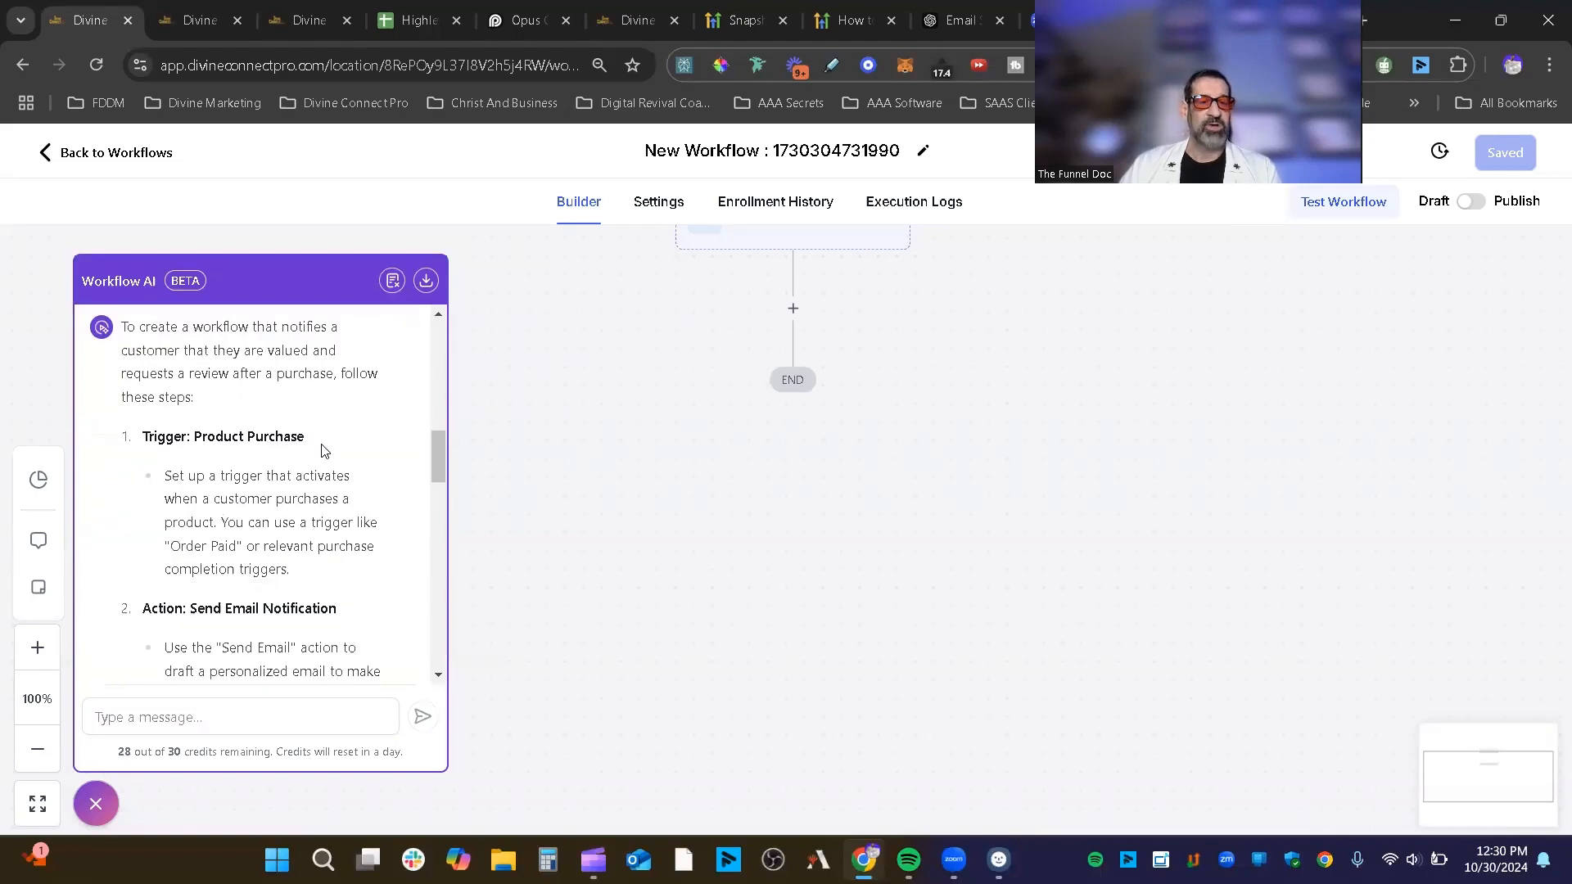
scroll(268, 665, down, 6)
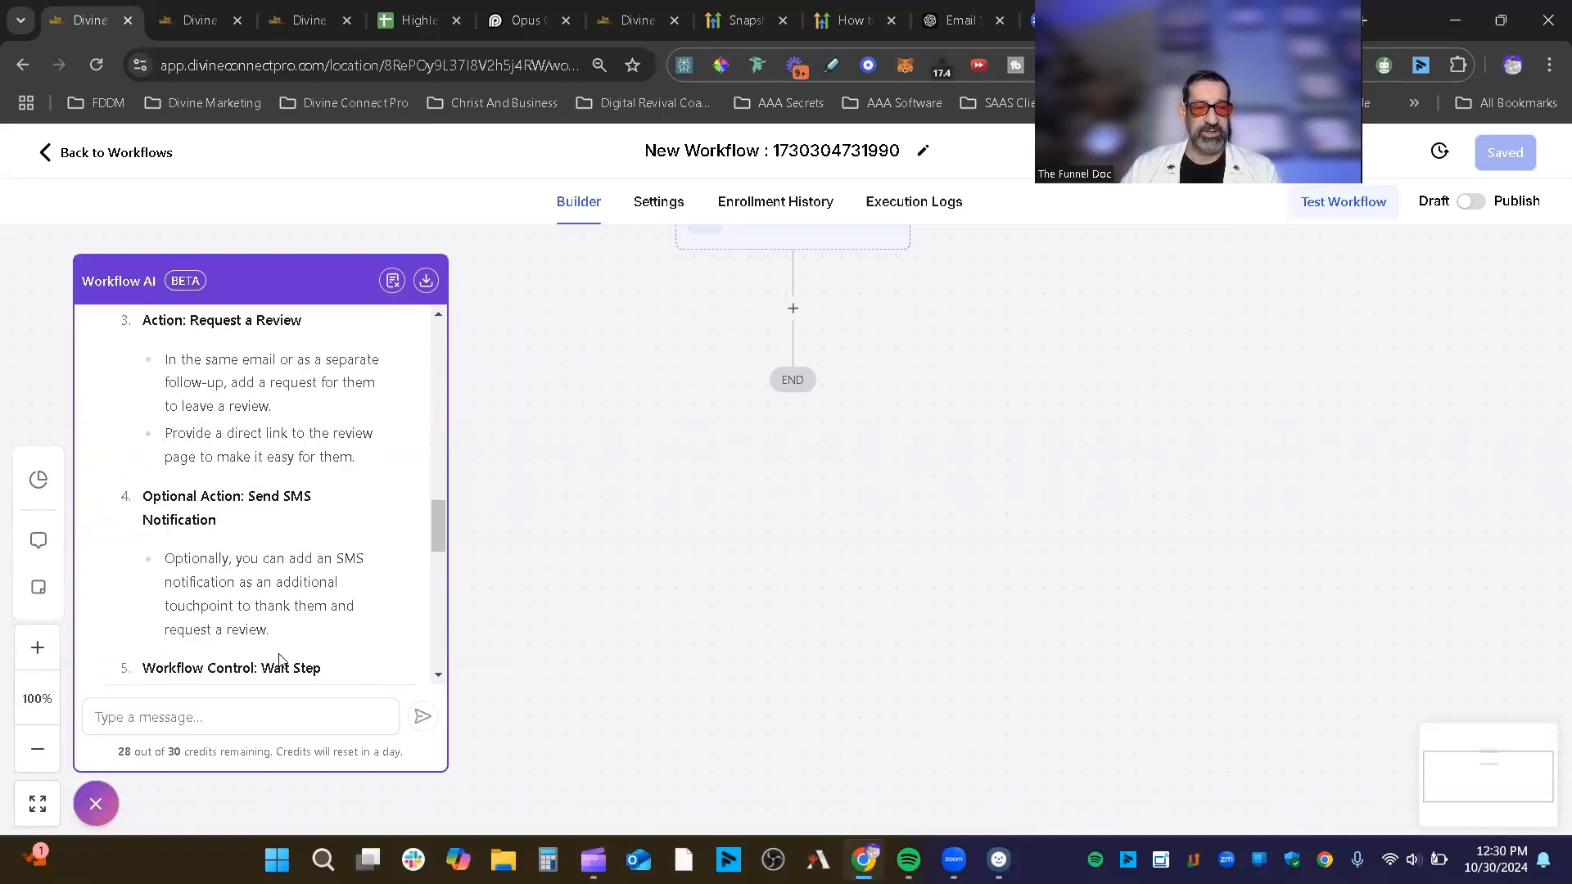
scroll(267, 665, up, 5)
scroll(840, 502, up, 7)
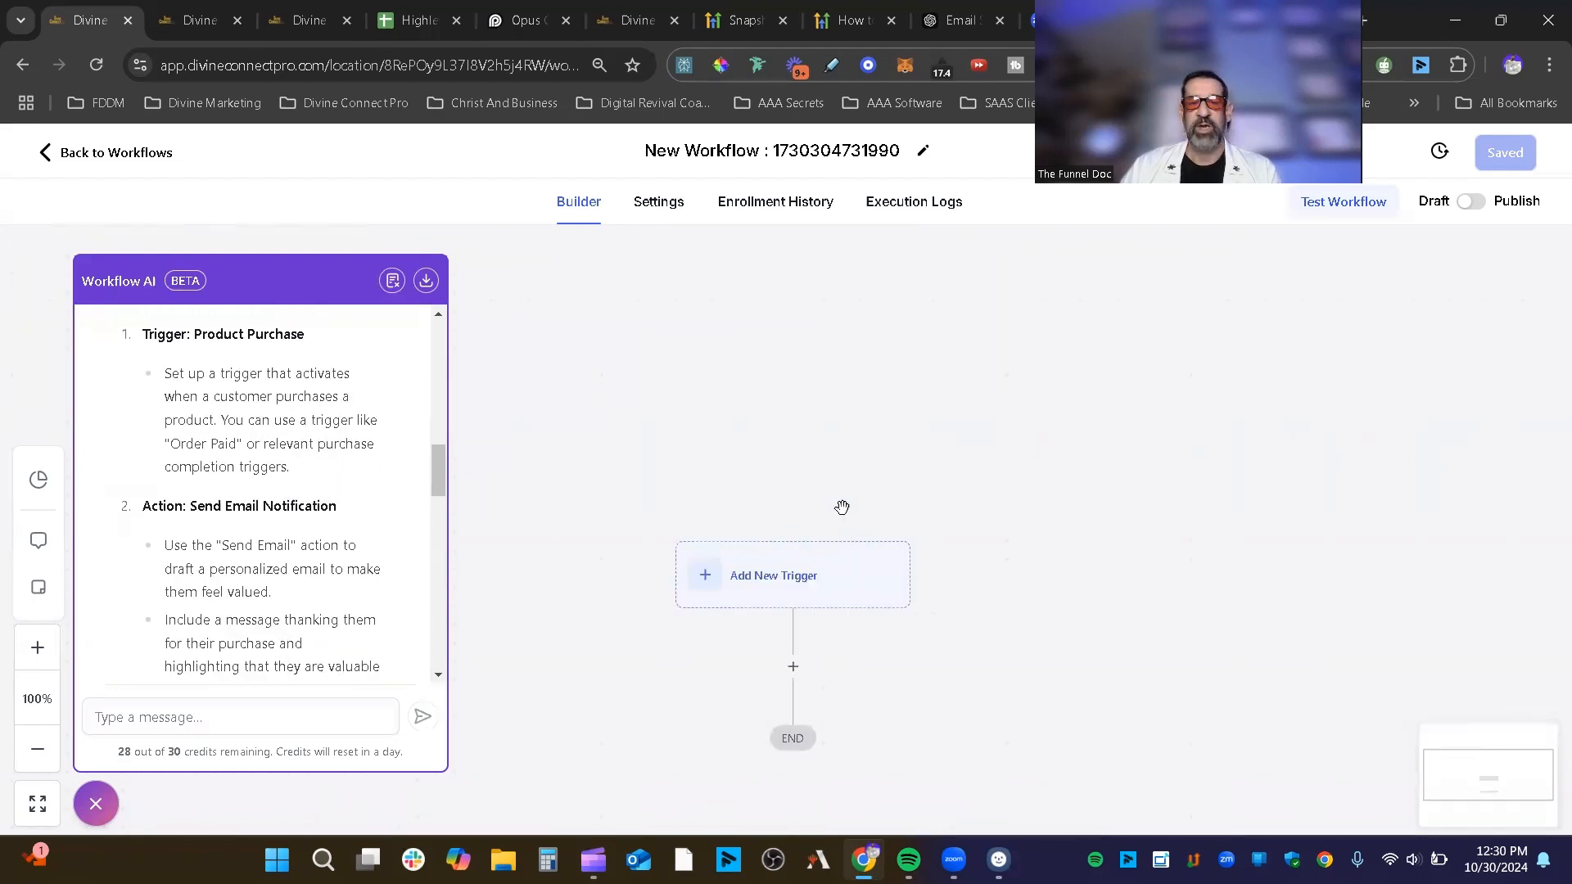
scroll(842, 504, down, 2)
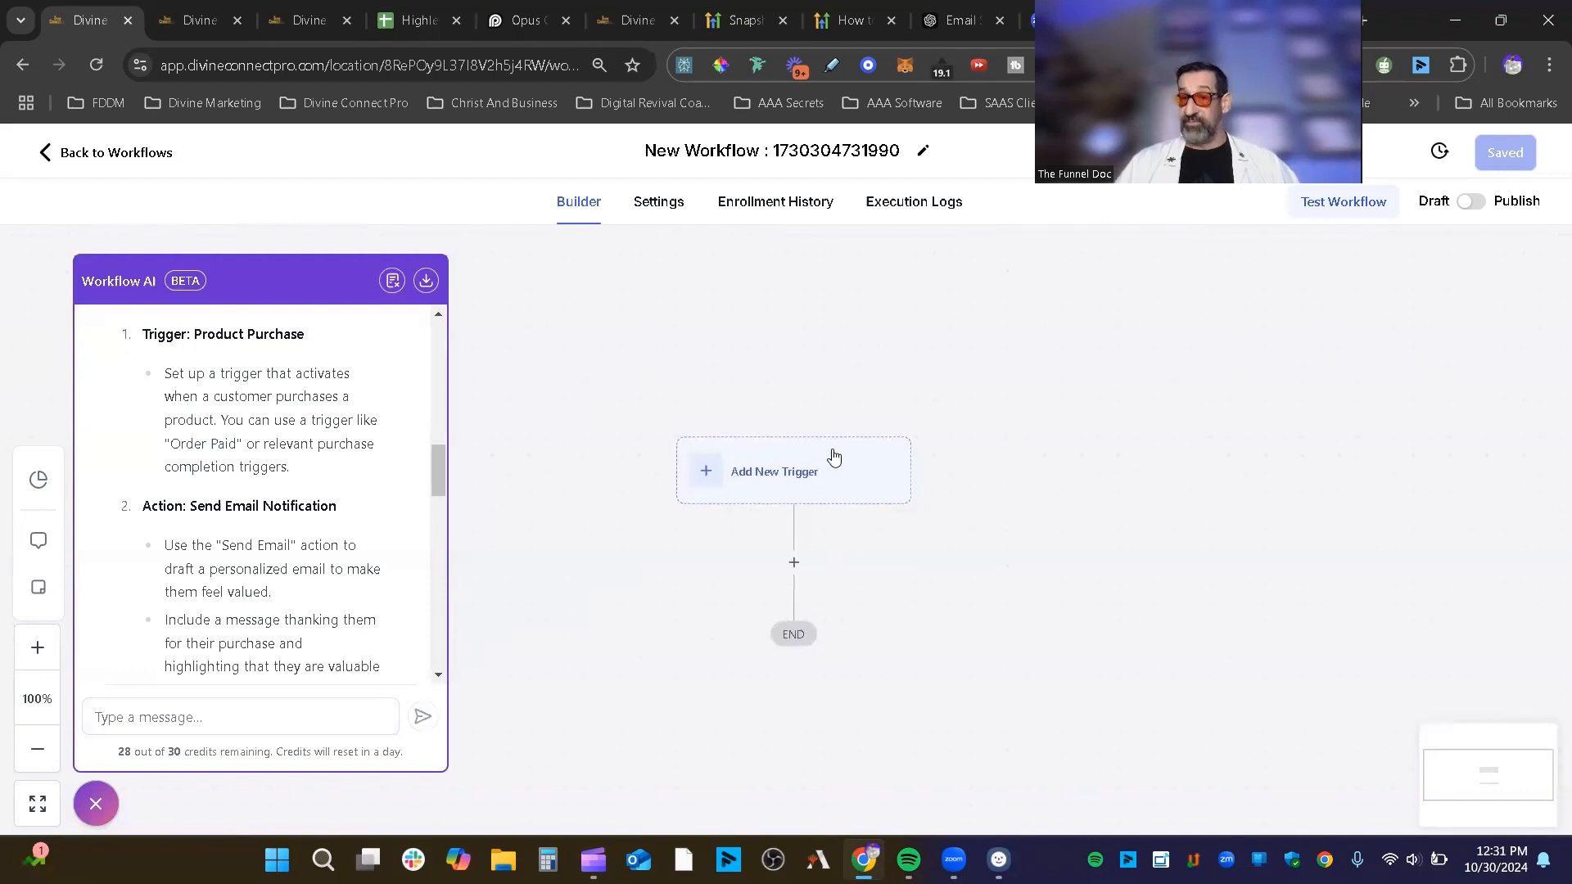
Step: Open the trigger picker from Add New Trigger and scroll through the Contact and Payments trigger lists
click(789, 491)
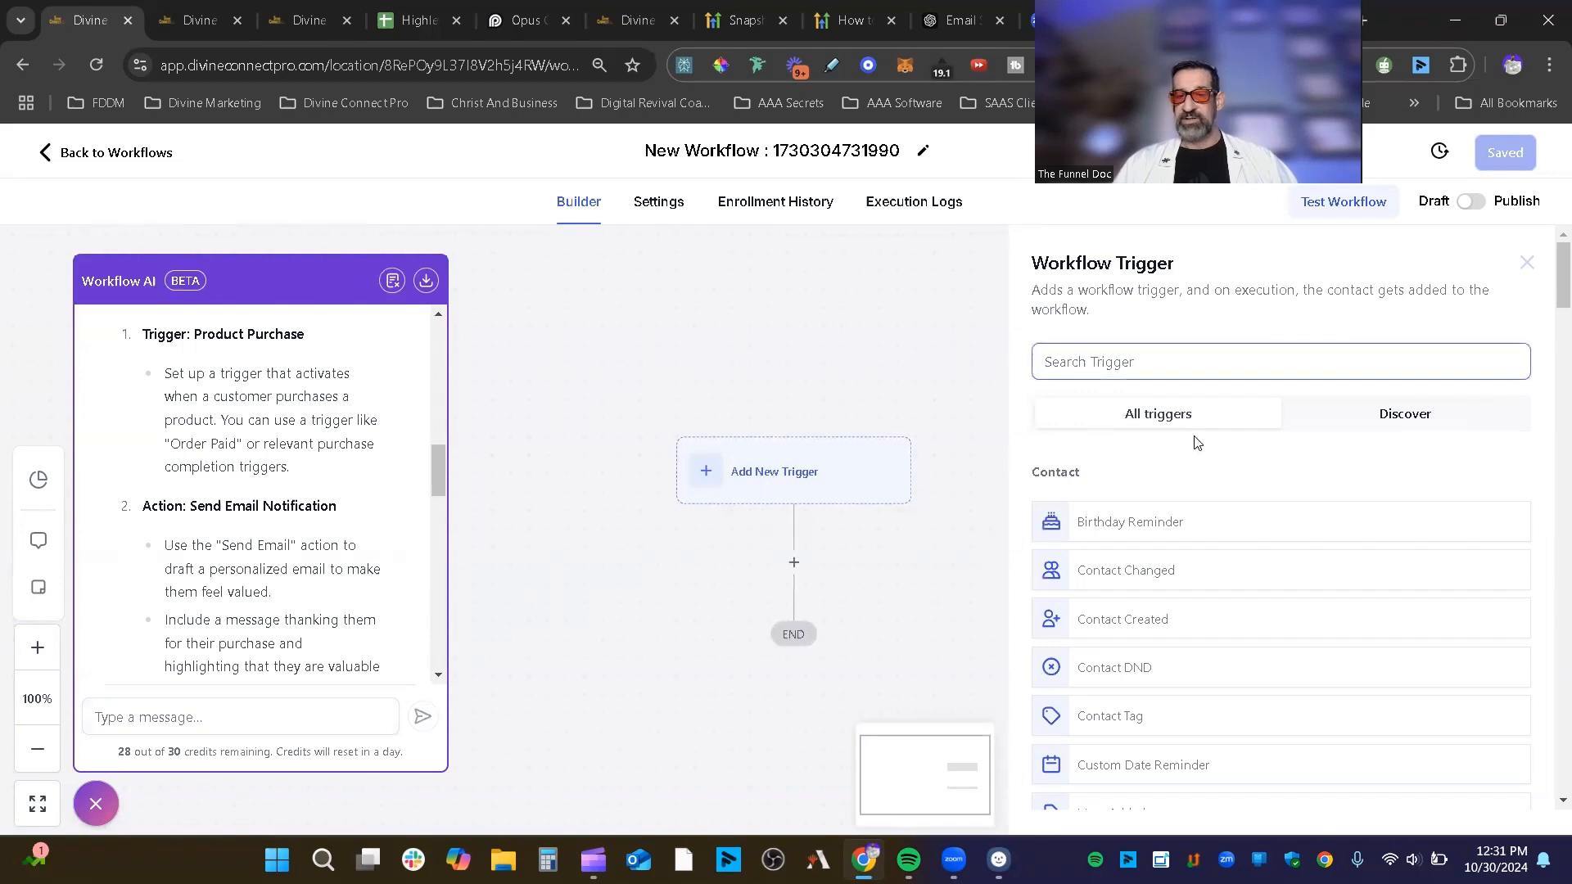
scroll(1197, 442, down, 20)
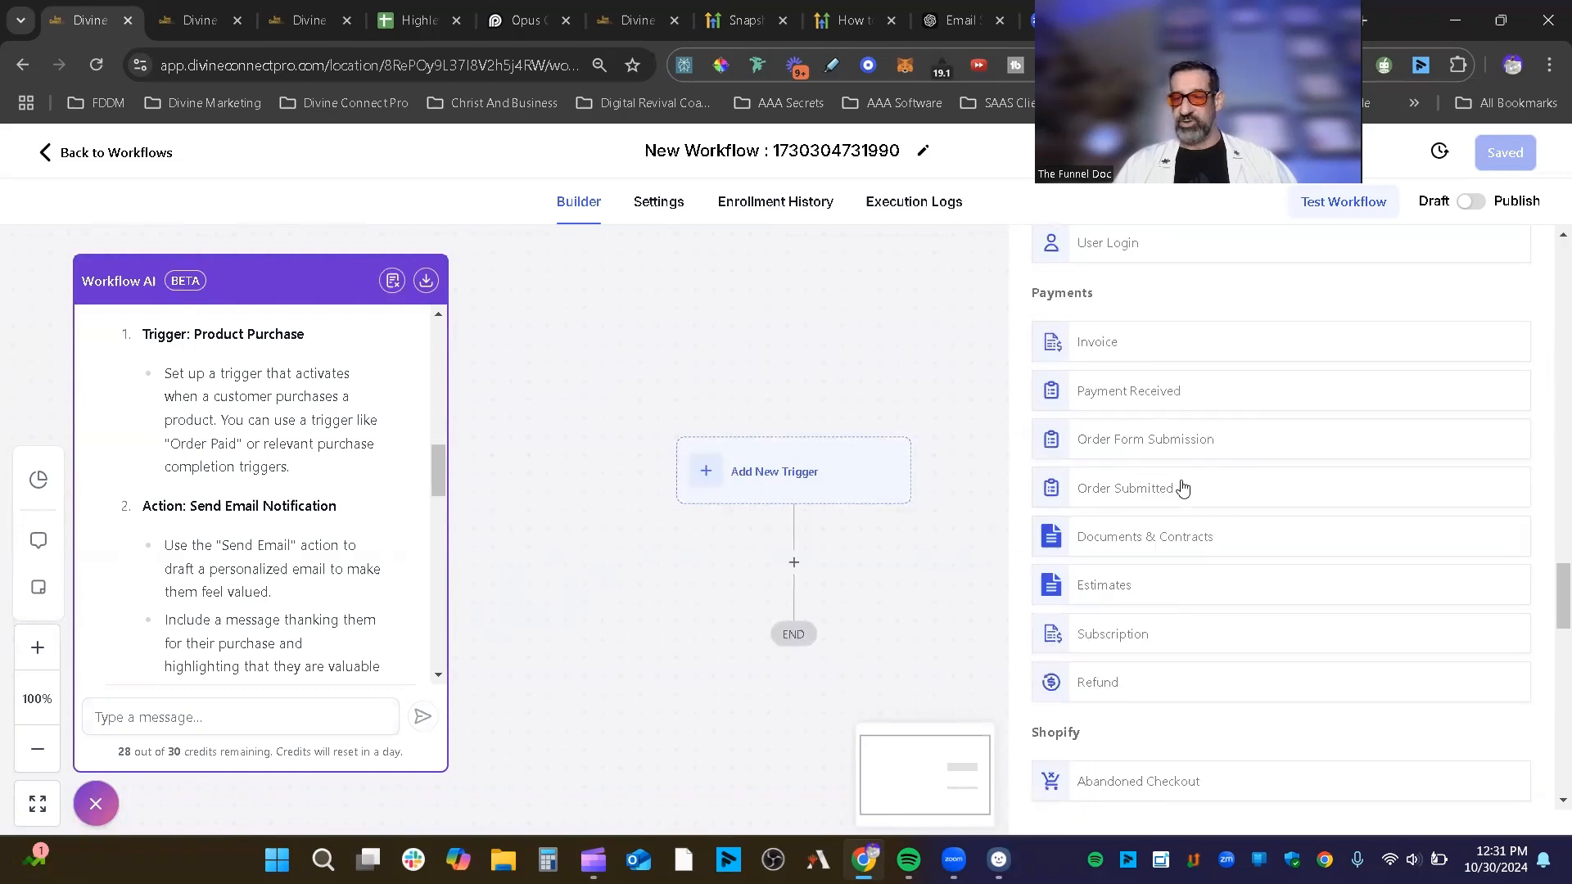
scroll(1183, 488, down, 20)
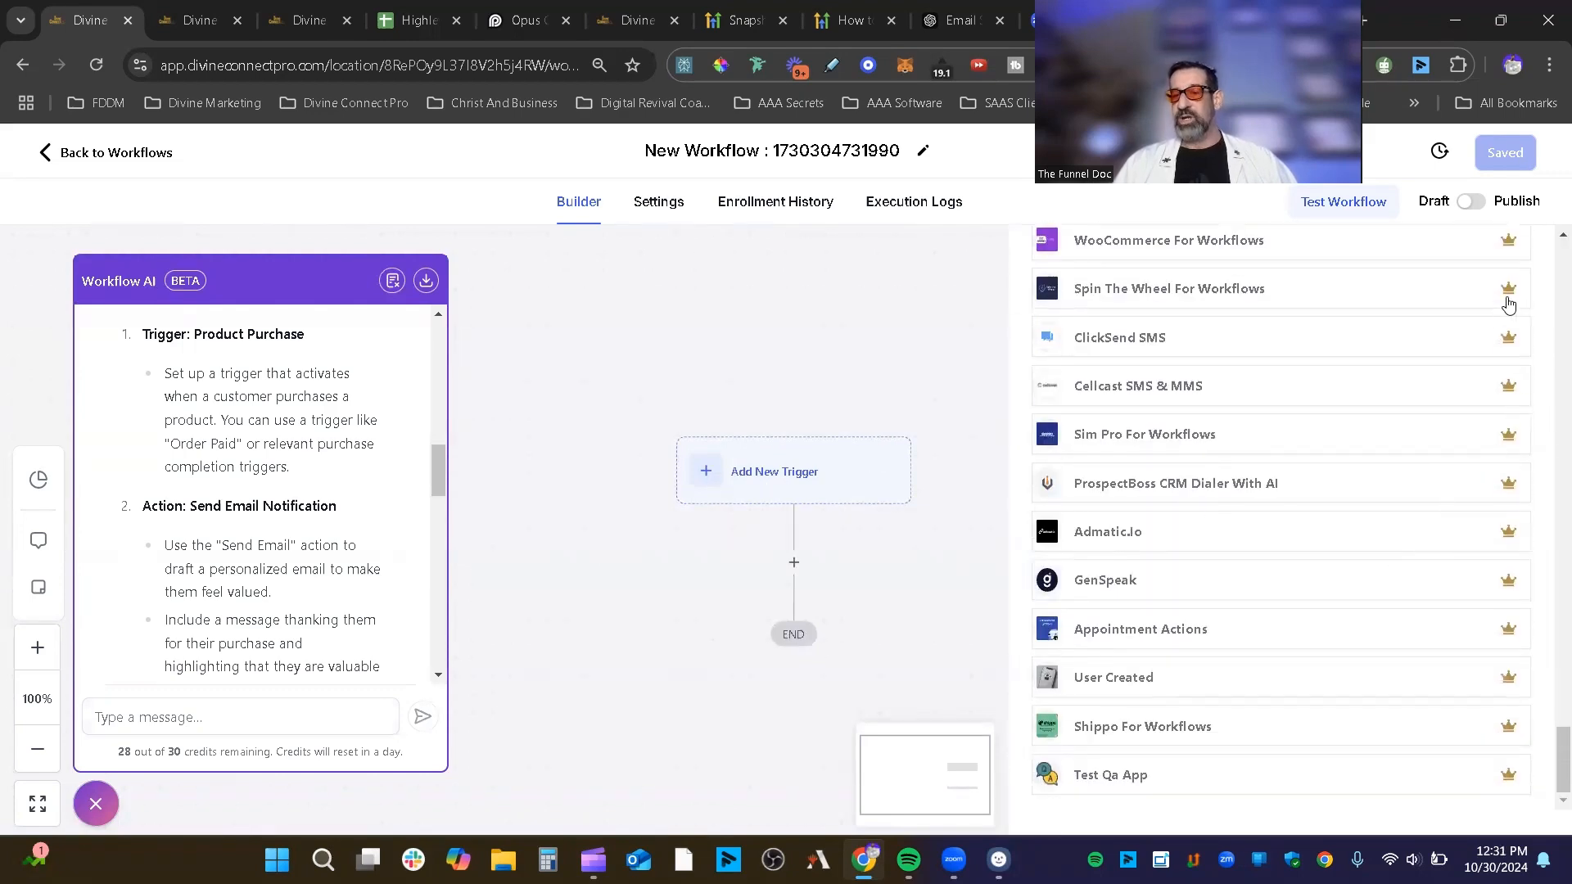
scroll(1506, 713, up, 5)
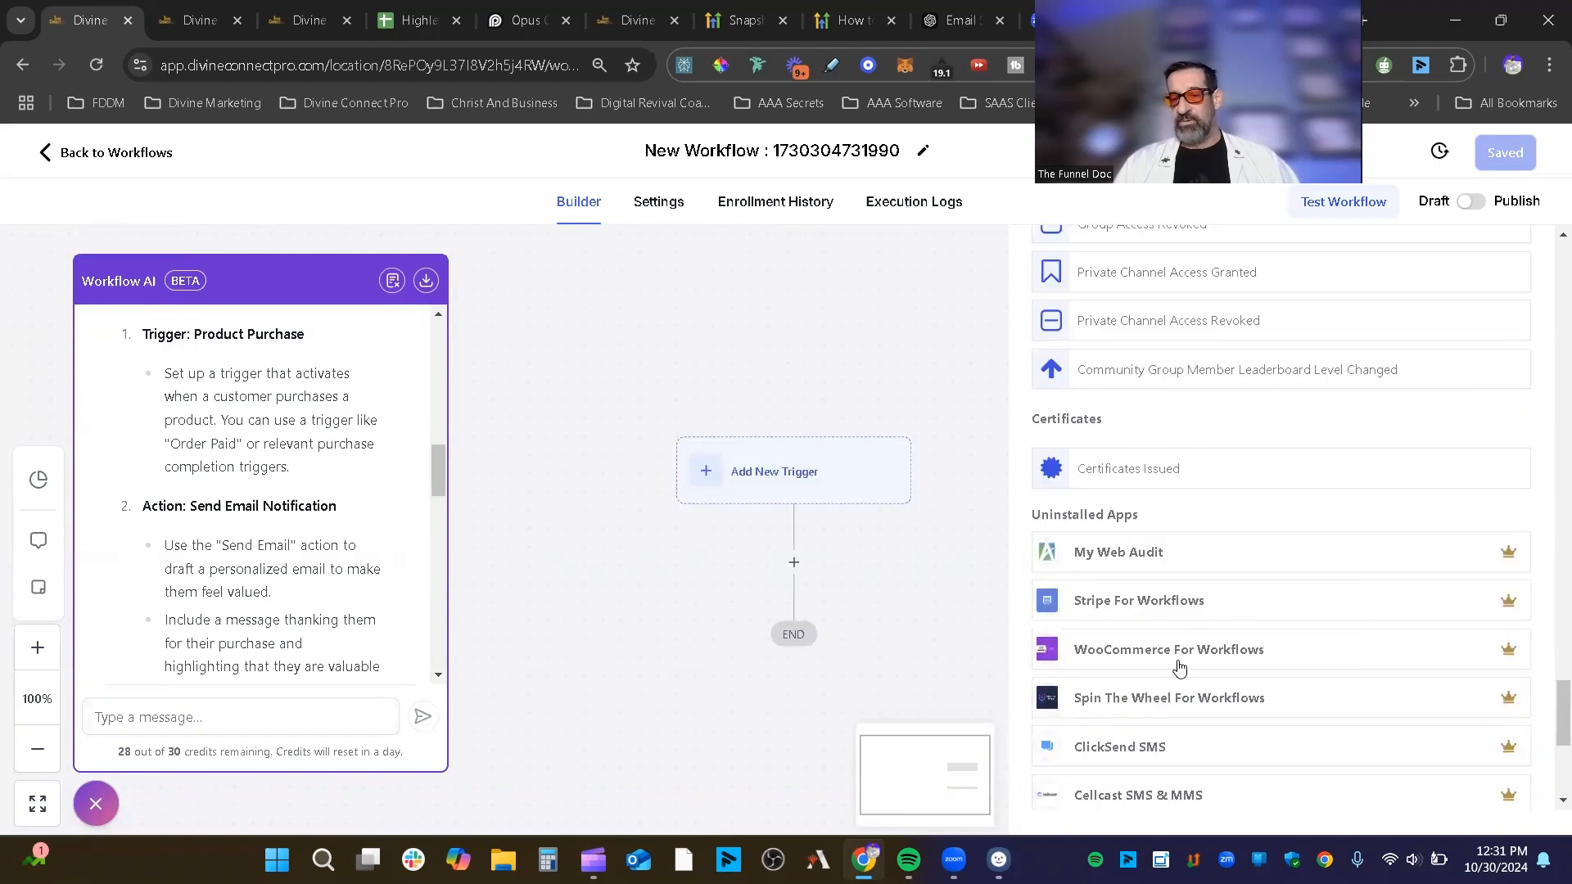
scroll(1220, 602, up, 5)
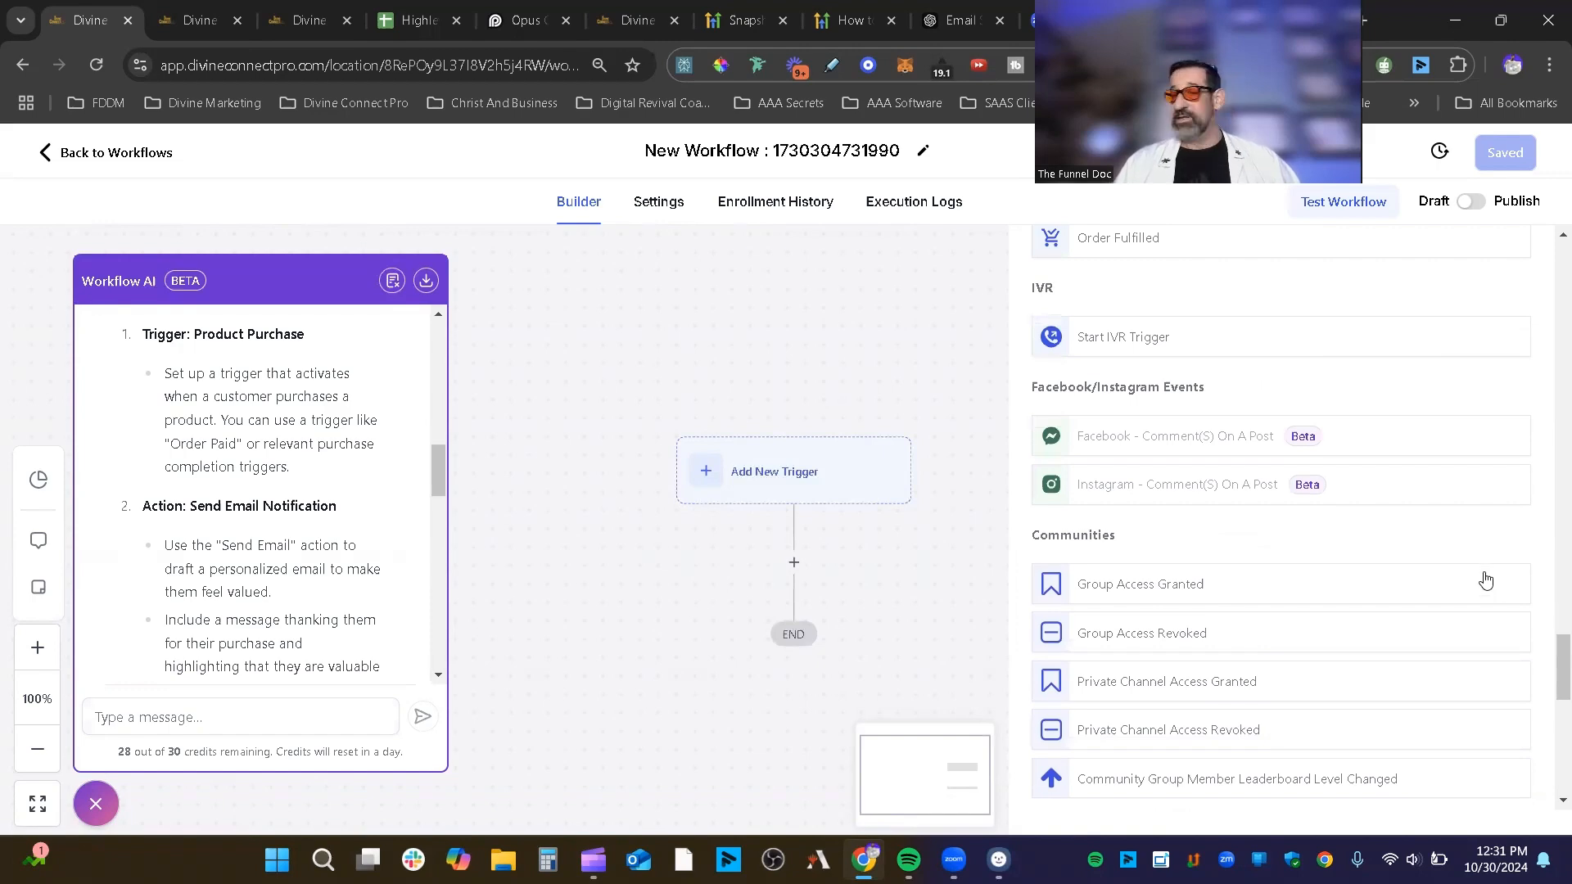
scroll(1485, 580, down, 4)
scroll(1407, 710, up, 6)
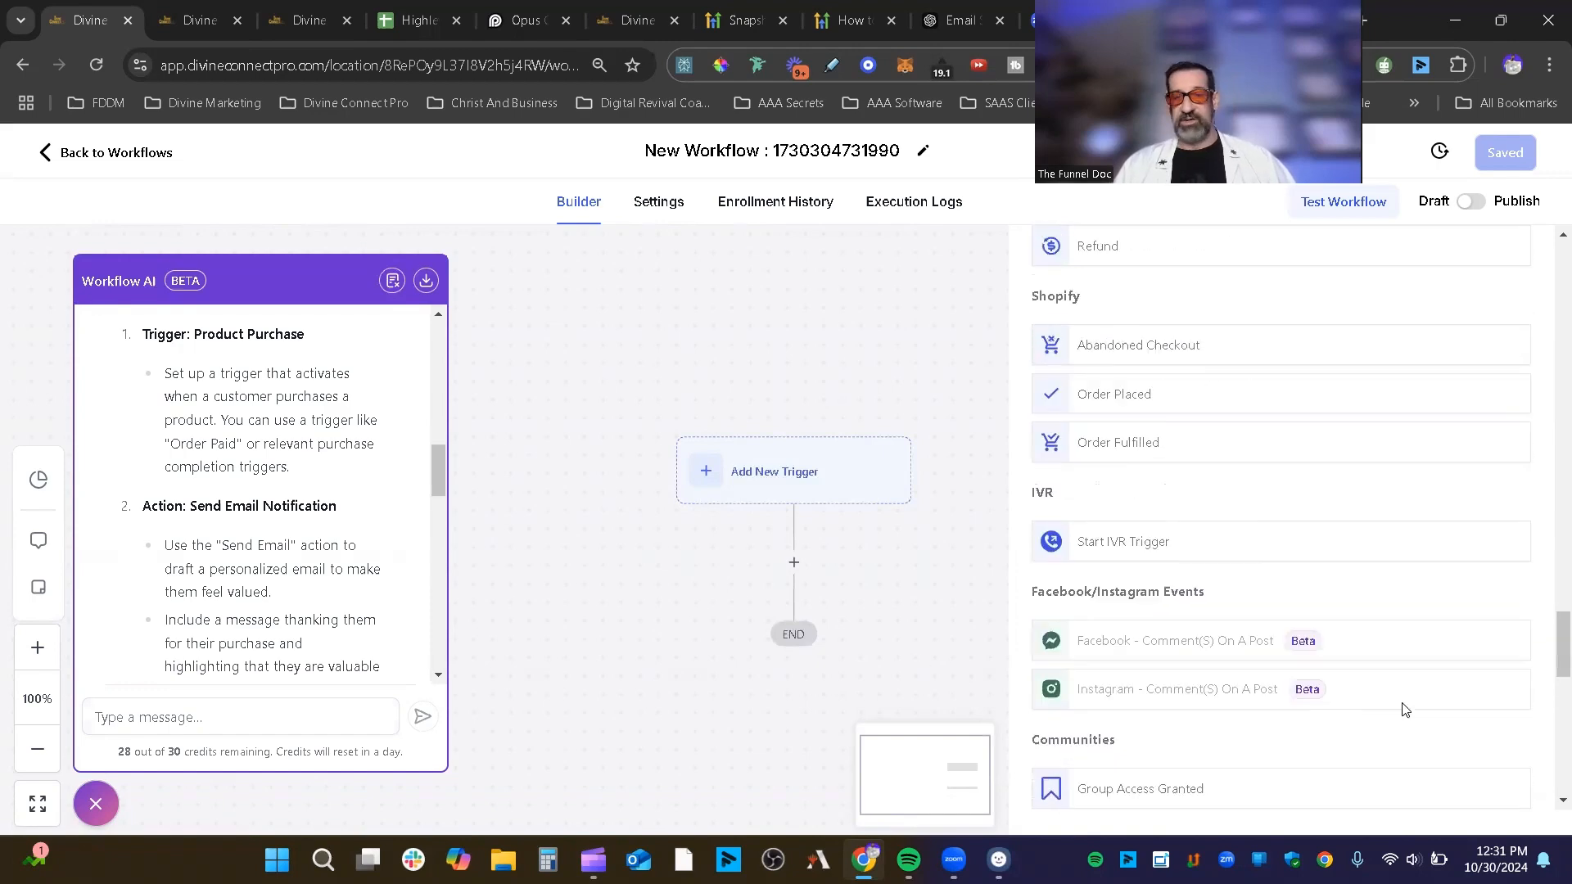
scroll(1404, 709, up, 3)
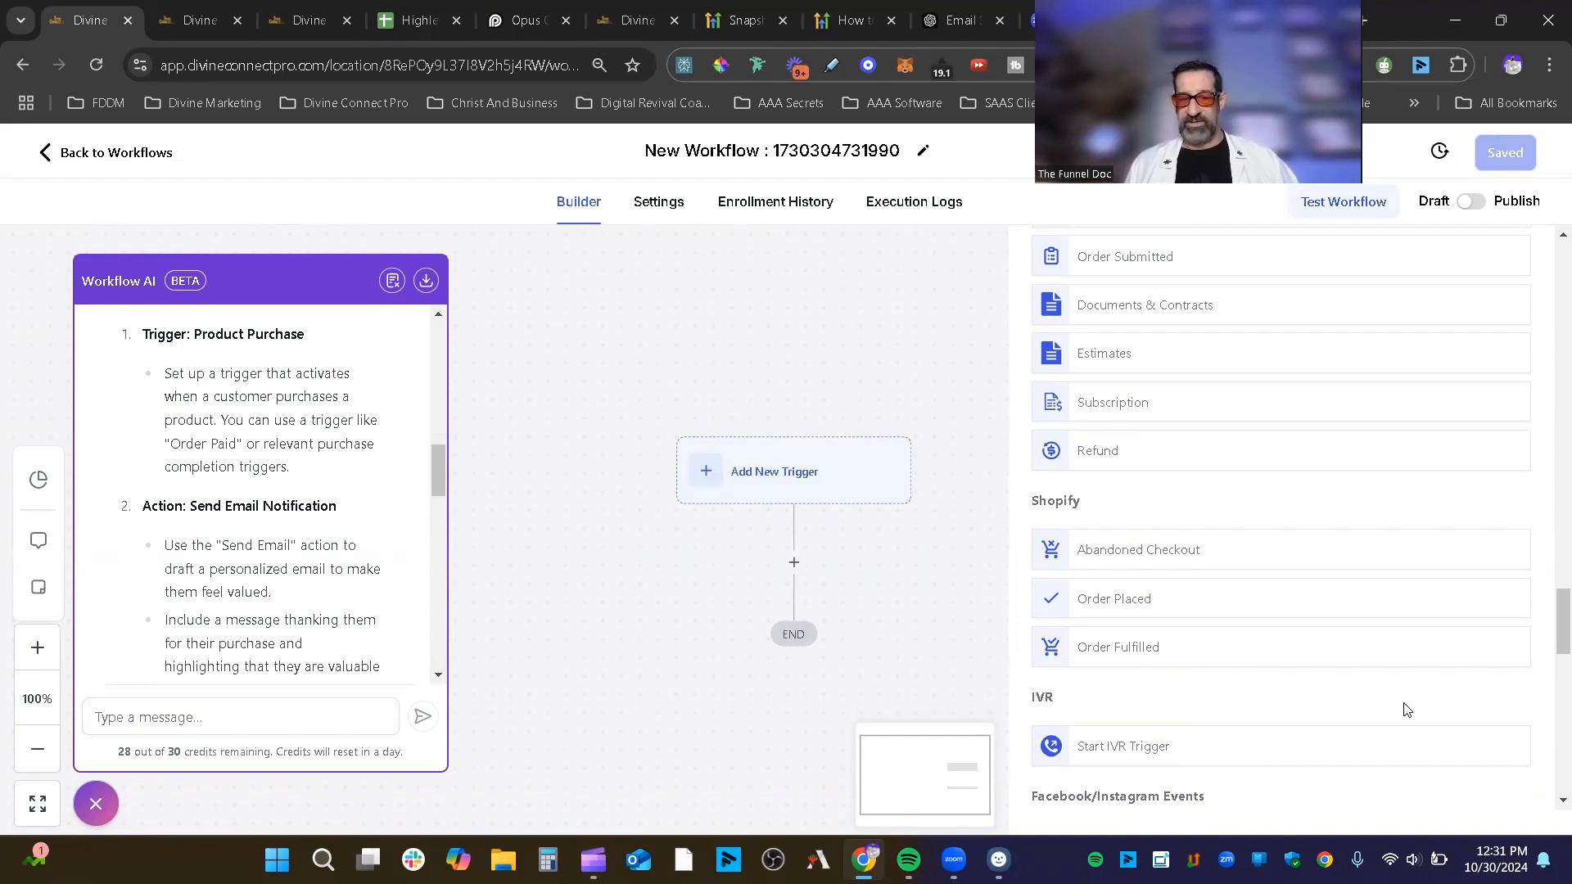
scroll(1405, 709, down, 10)
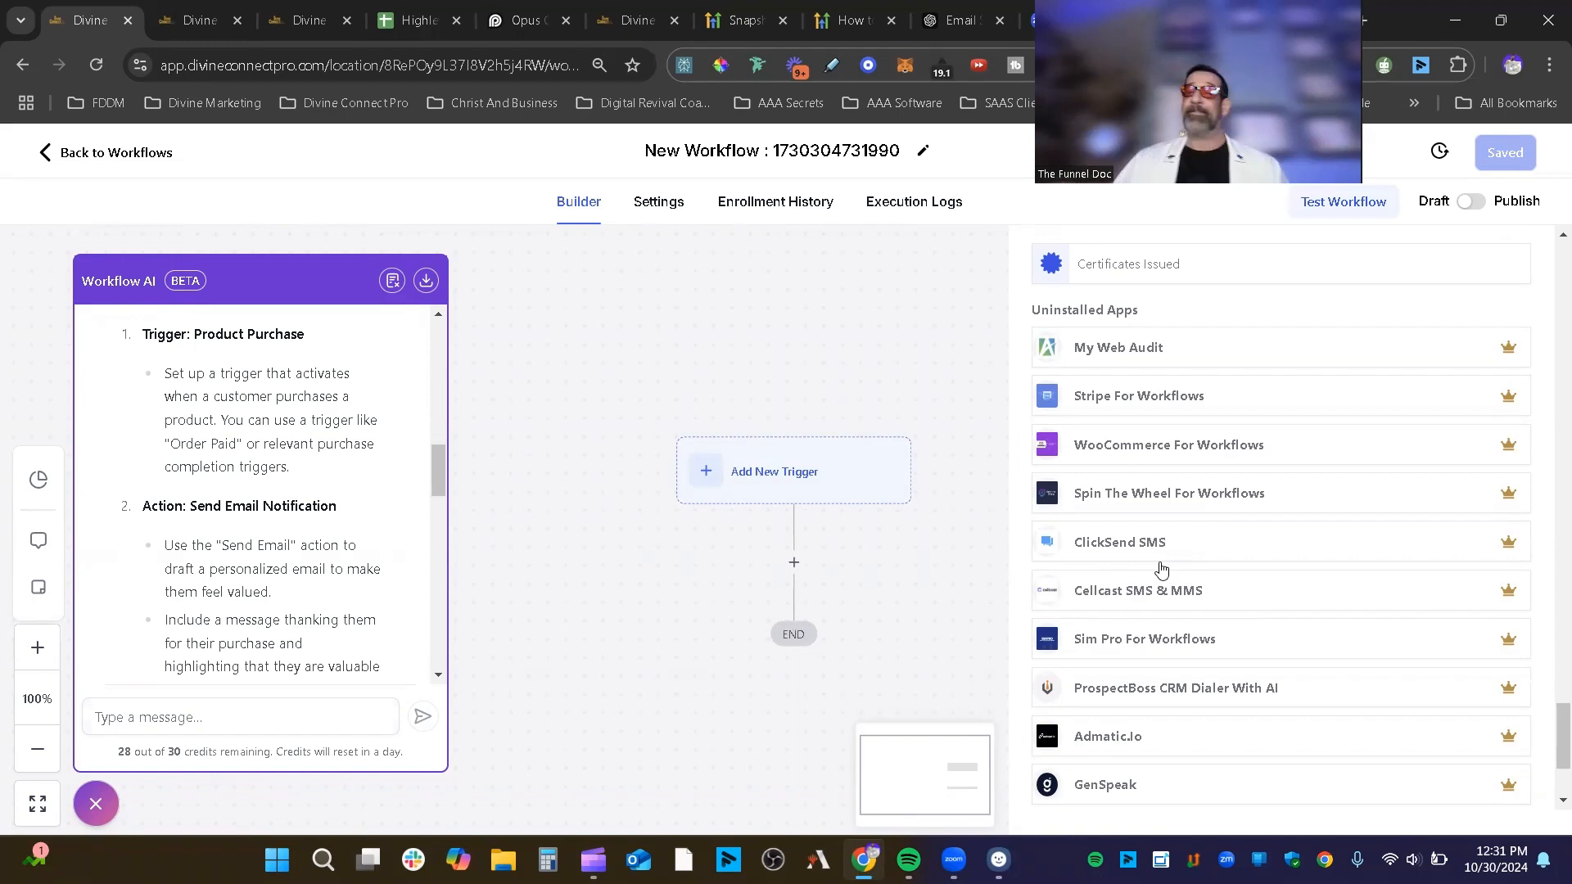
scroll(1273, 400, up, 5)
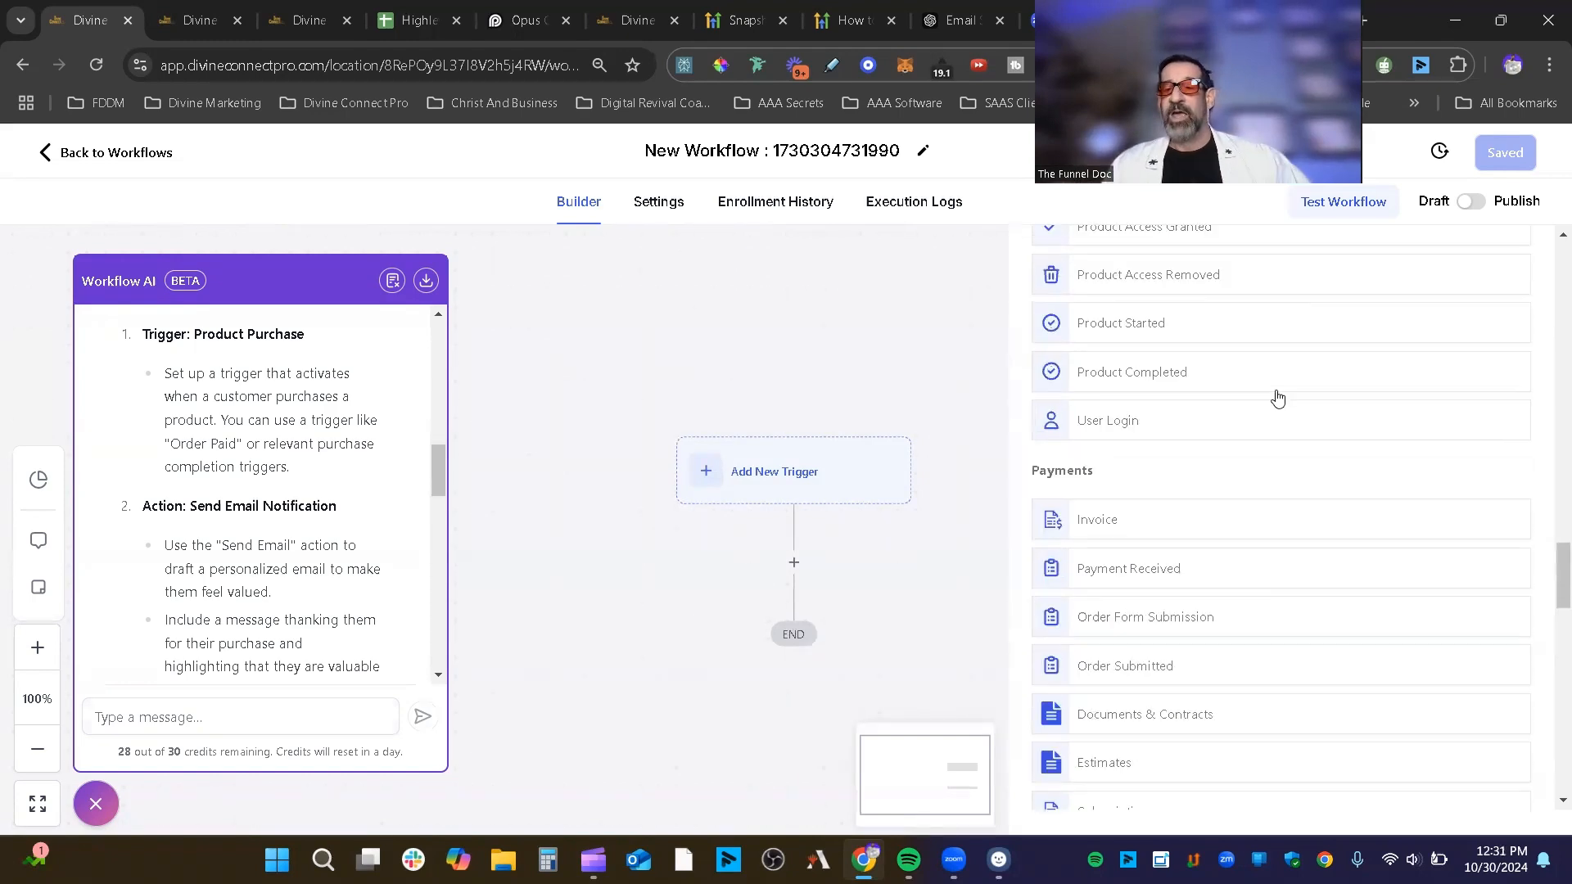
scroll(1275, 395, up, 10)
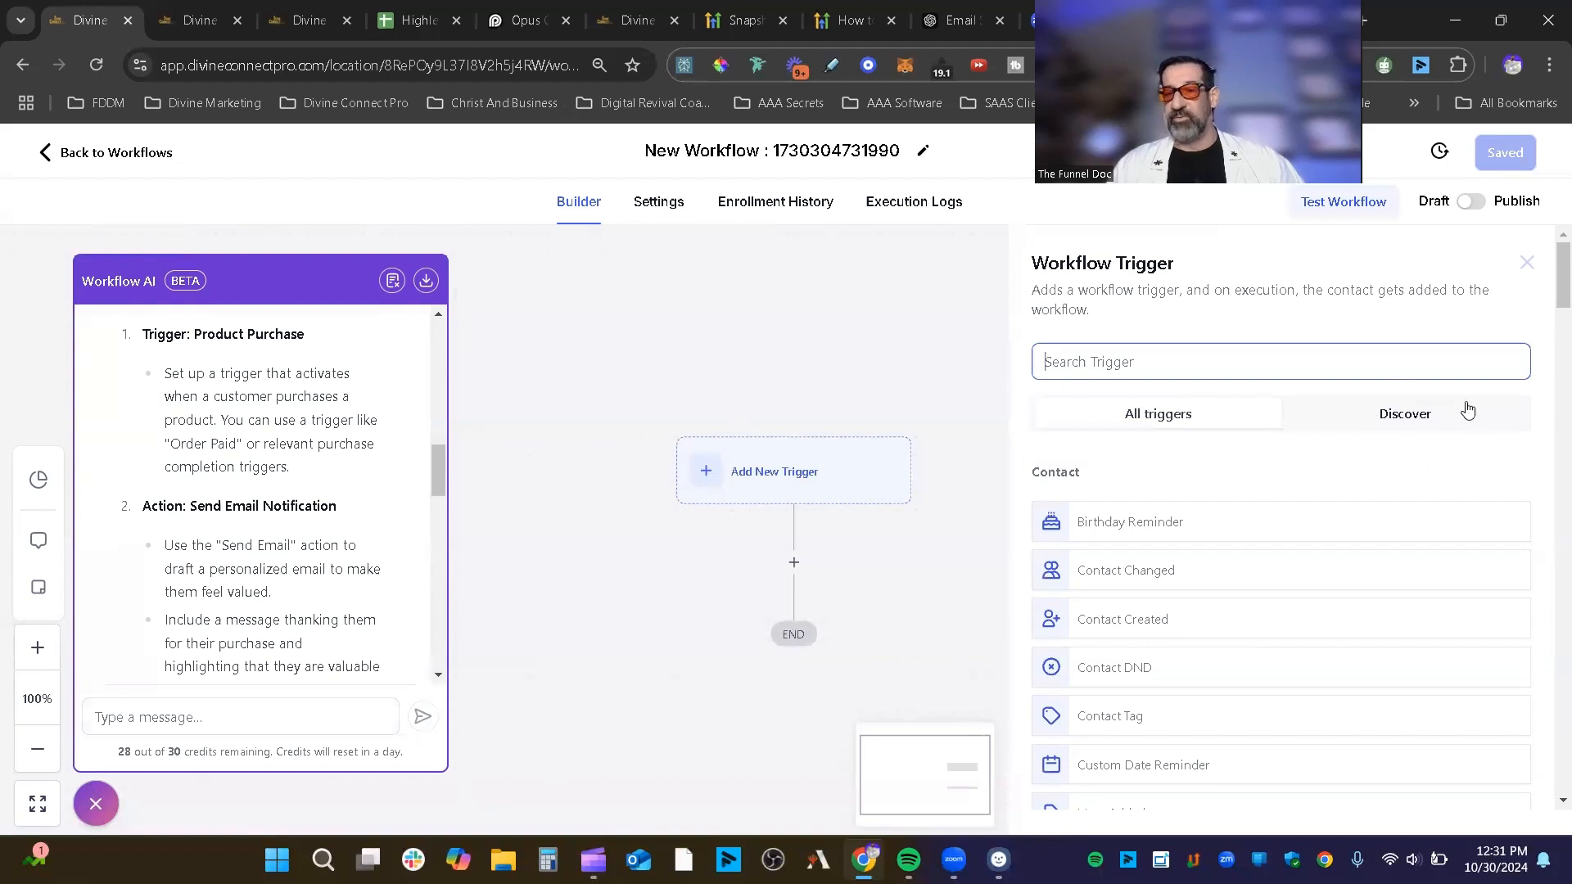
click(1412, 416)
scroll(1159, 512, down, 5)
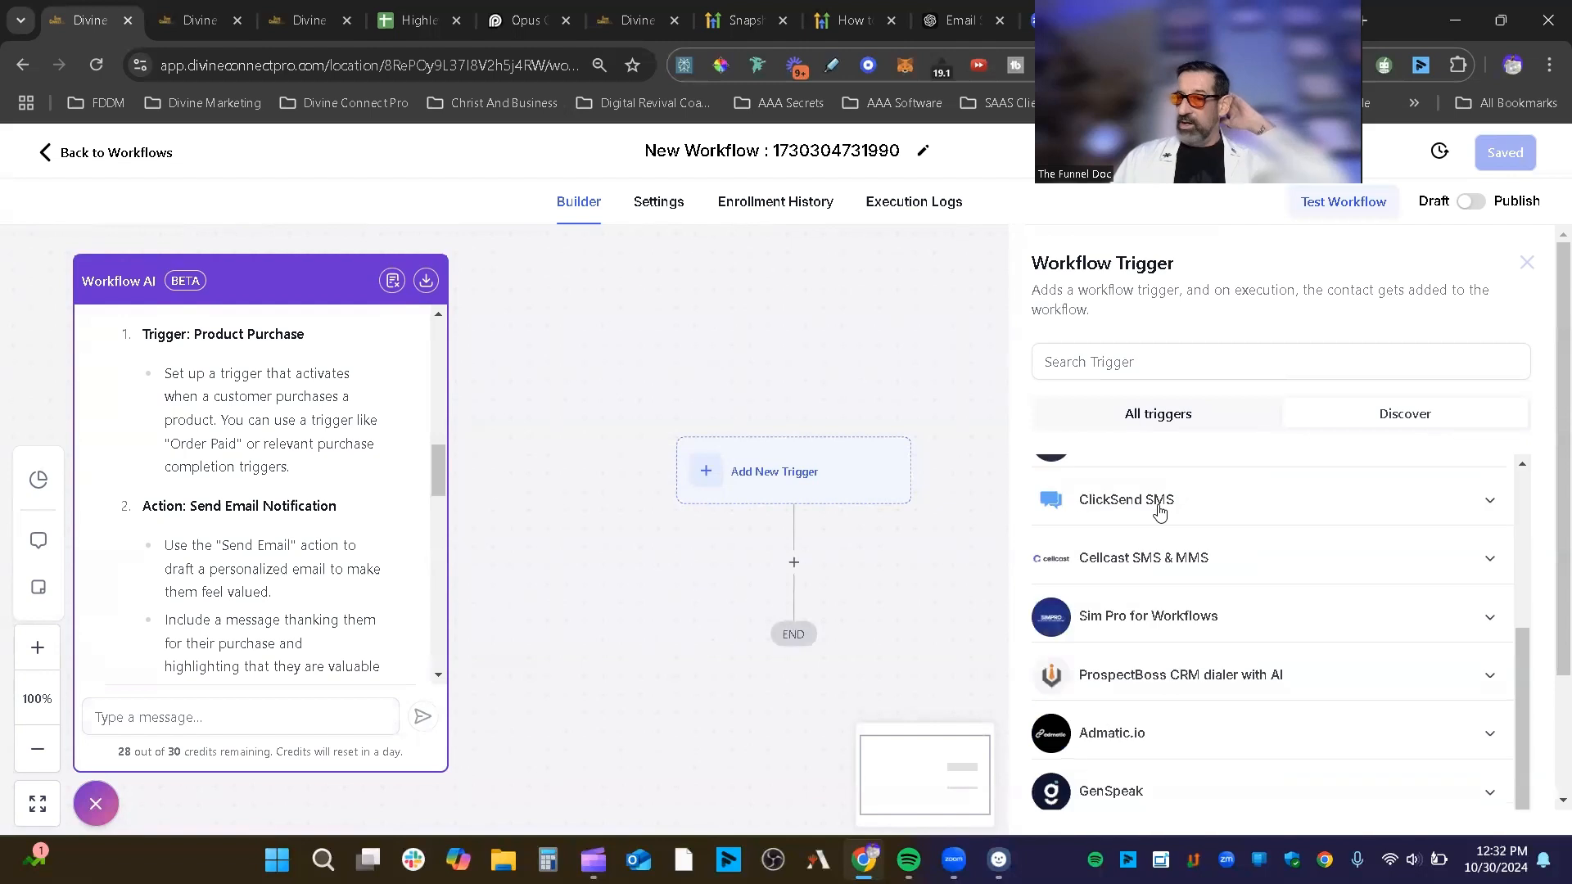
scroll(1159, 512, up, 5)
click(1162, 362)
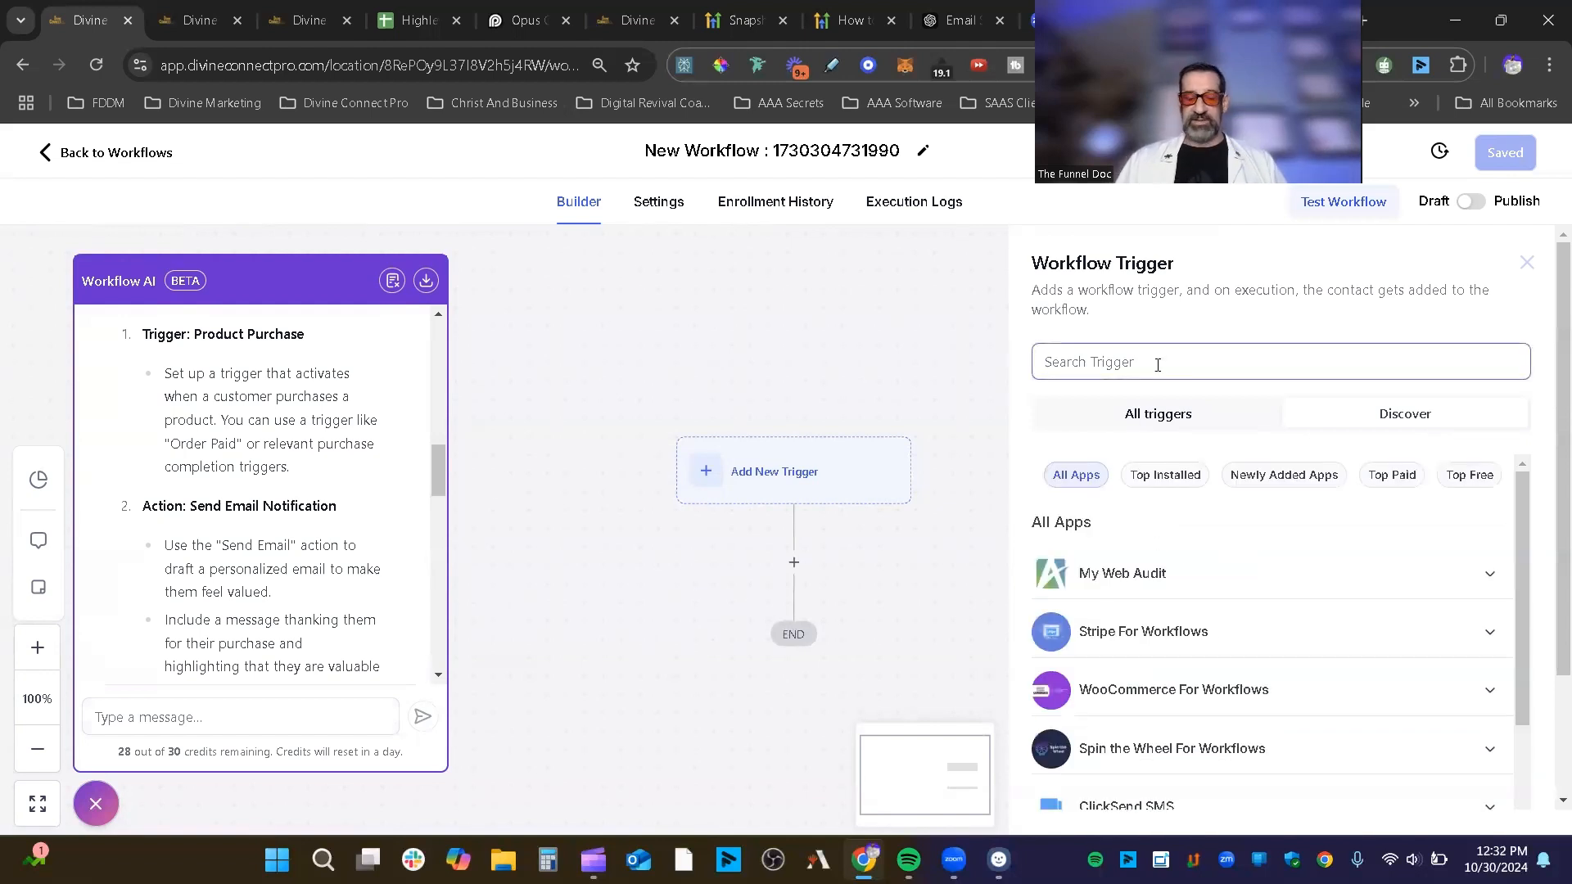
text(closetb)
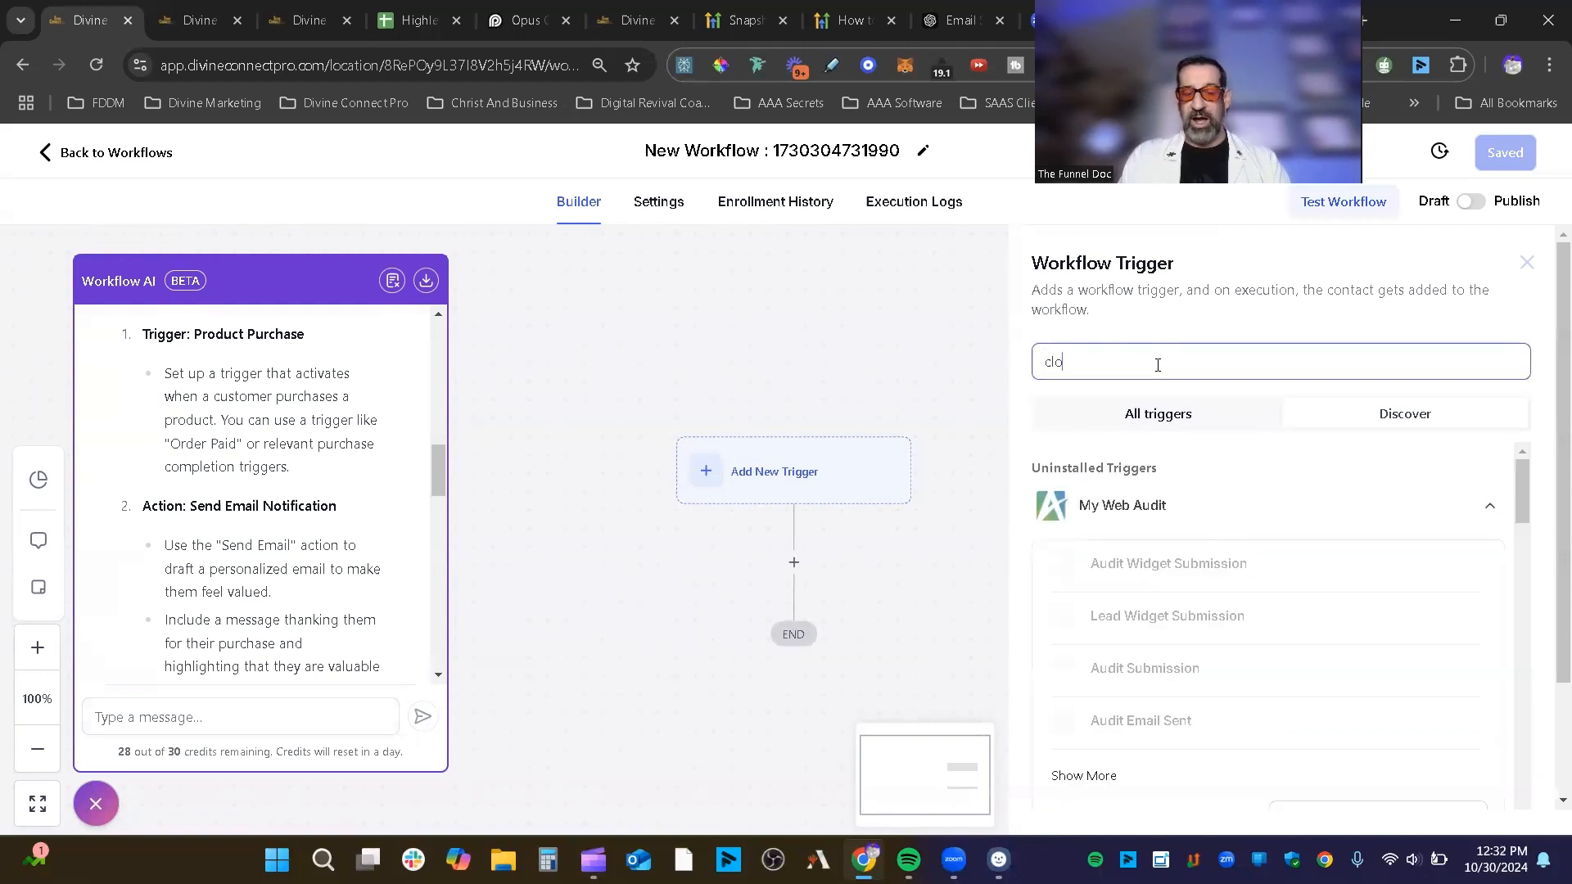
key(BackSpace)
key(BackSpace)
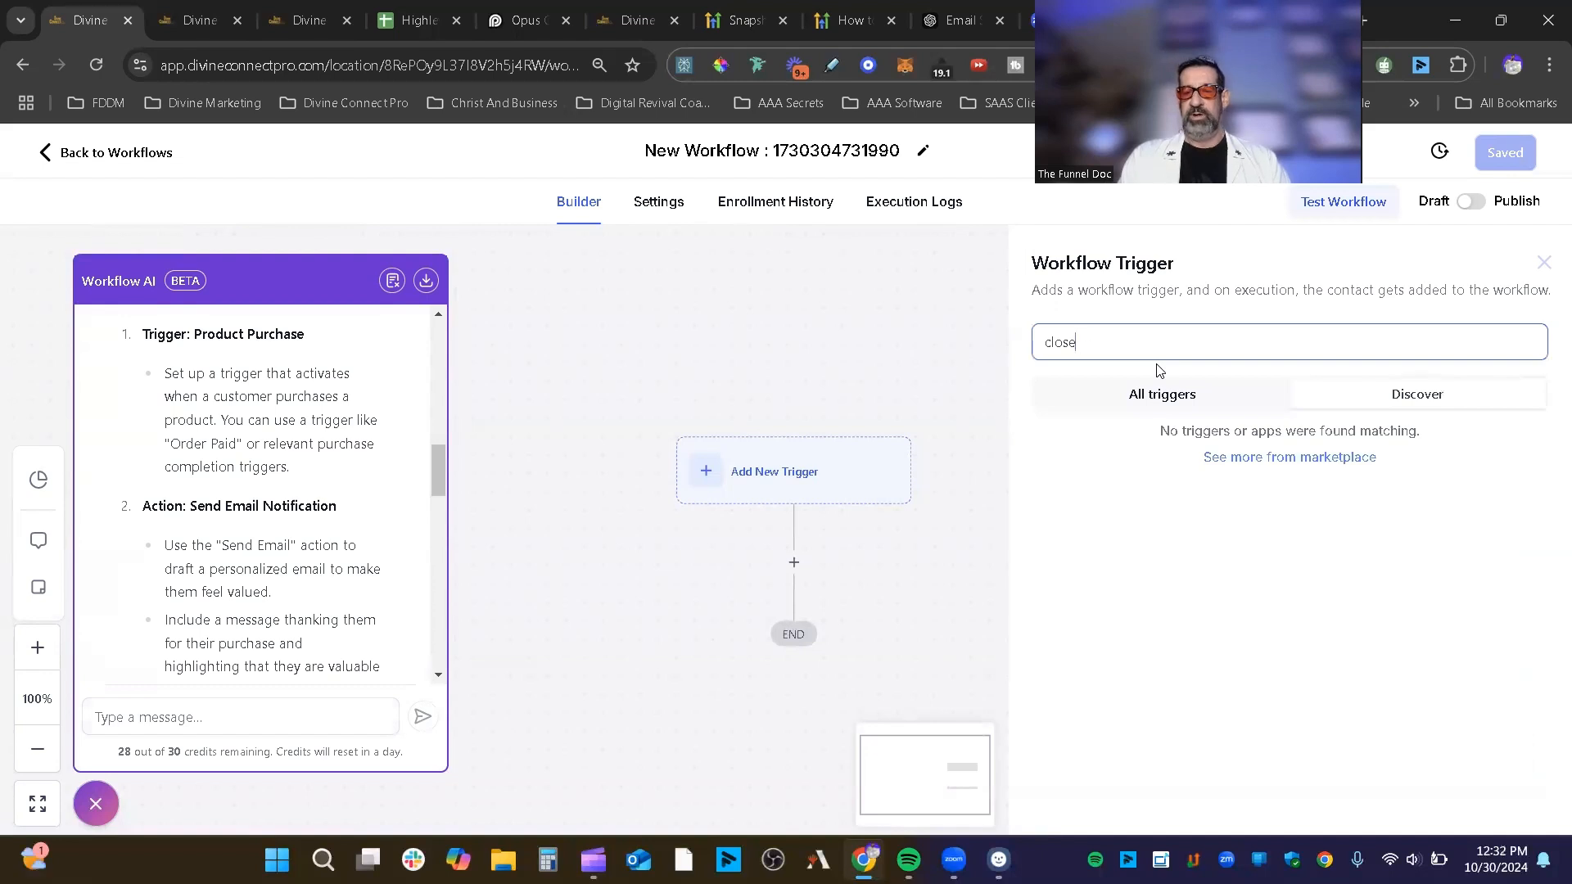
text(bot)
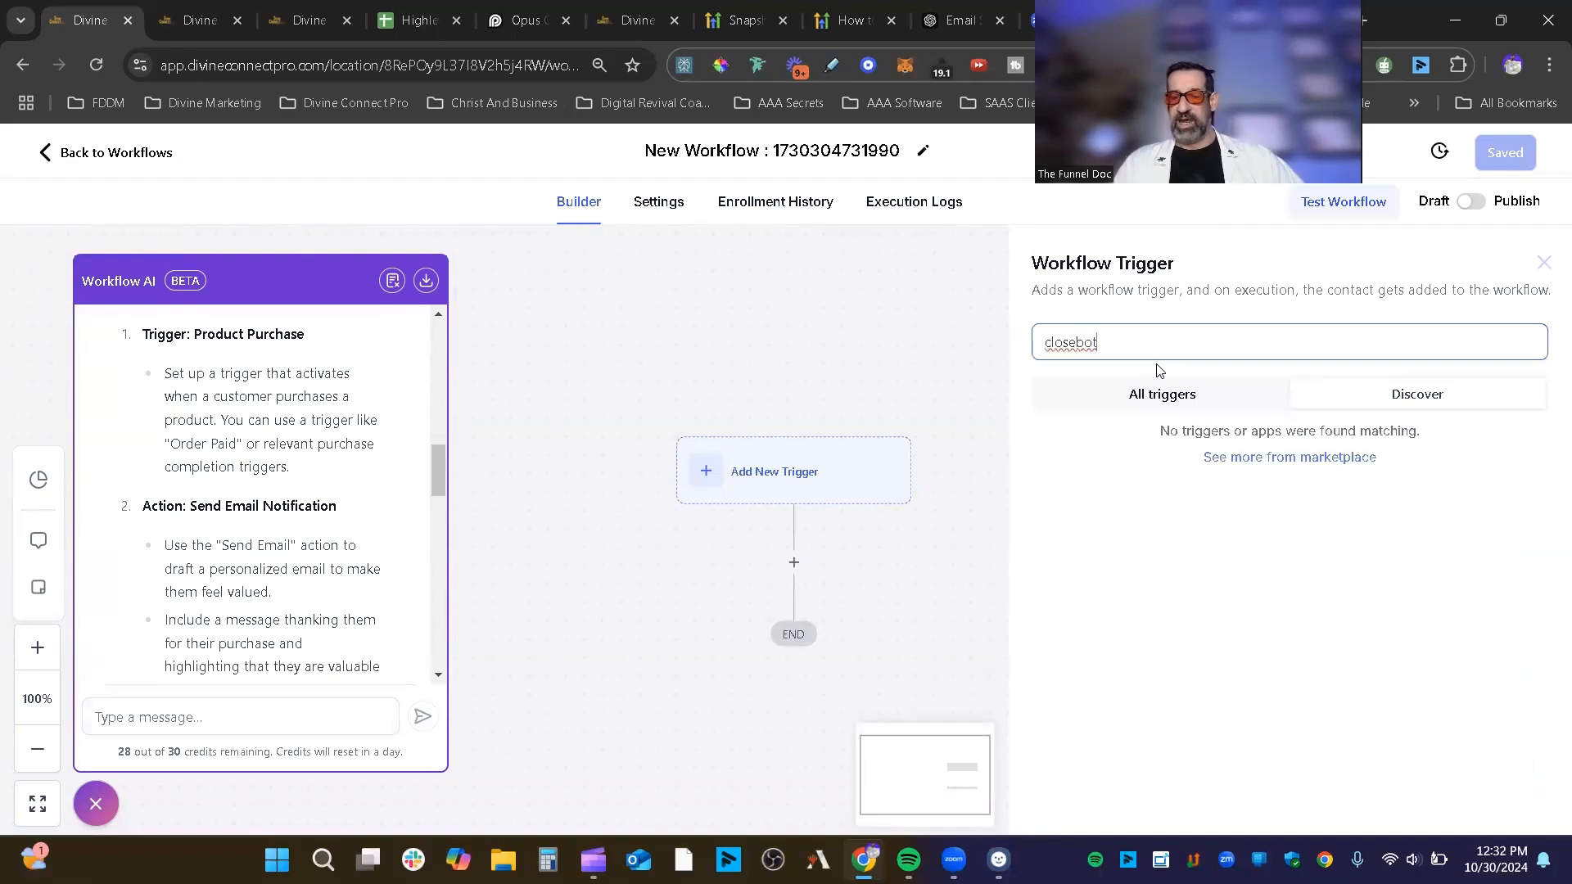
key(ctrl+a)
key(BackSpace)
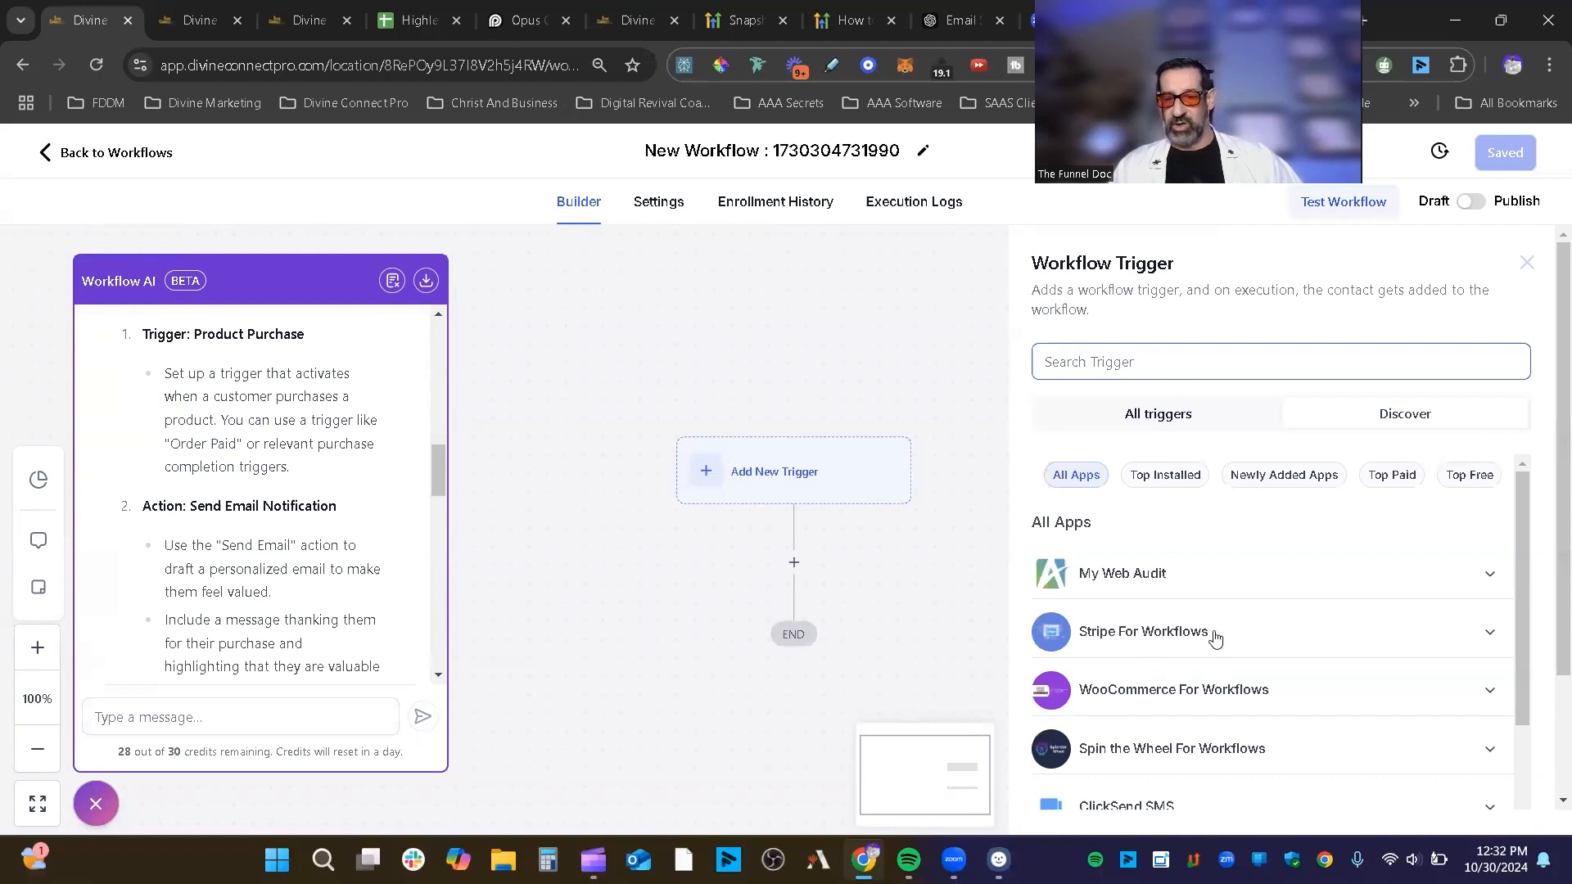
scroll(1214, 639, down, 3)
scroll(1159, 701, down, 1)
scroll(1224, 730, up, 4)
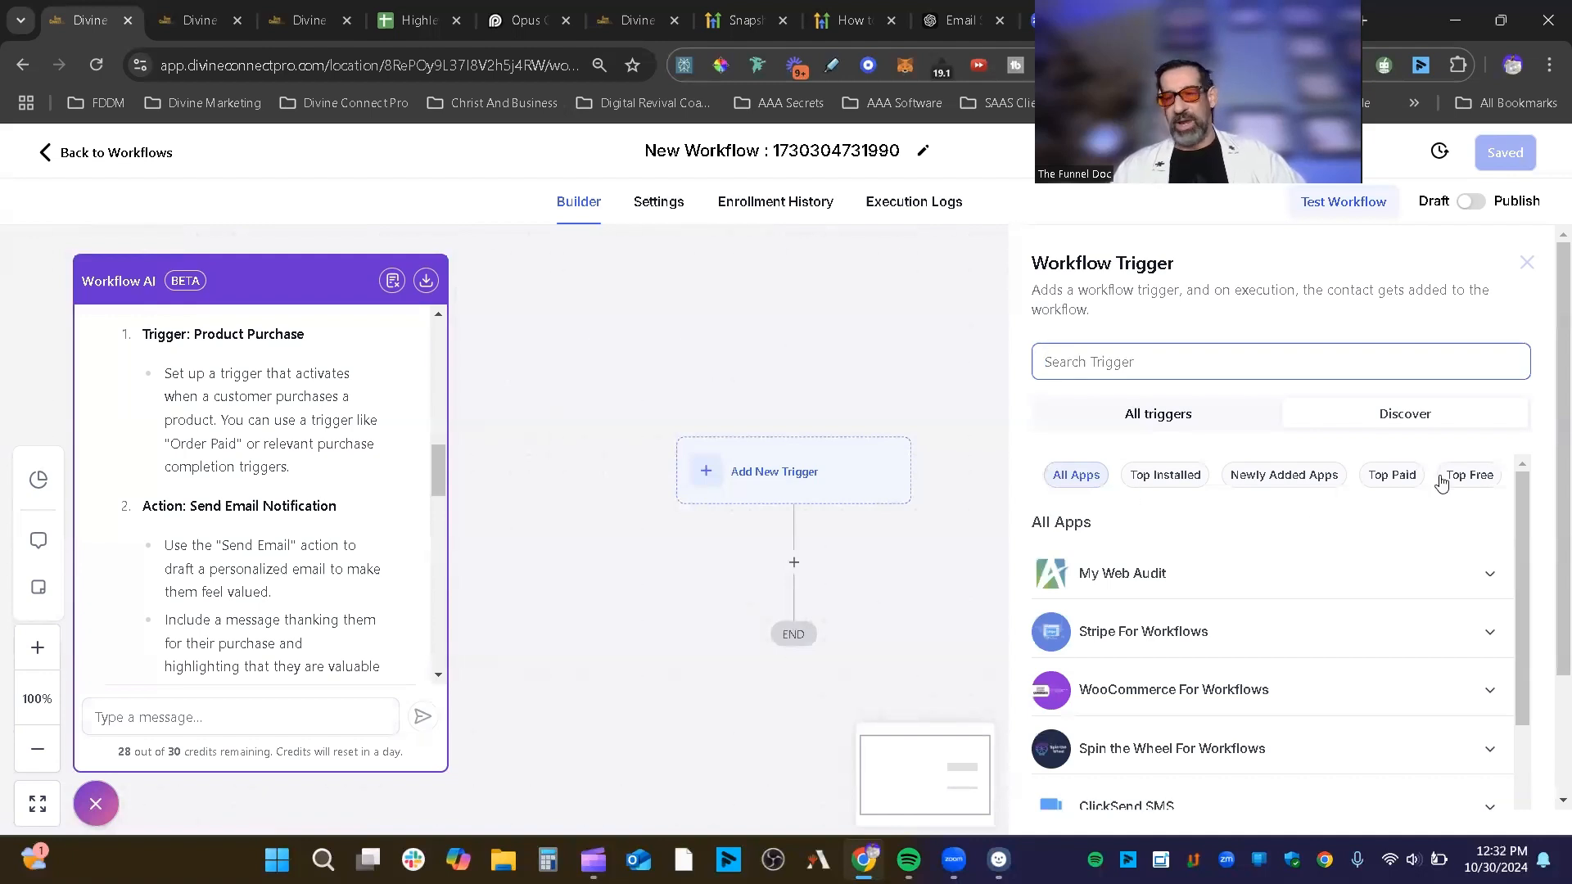
click(1380, 482)
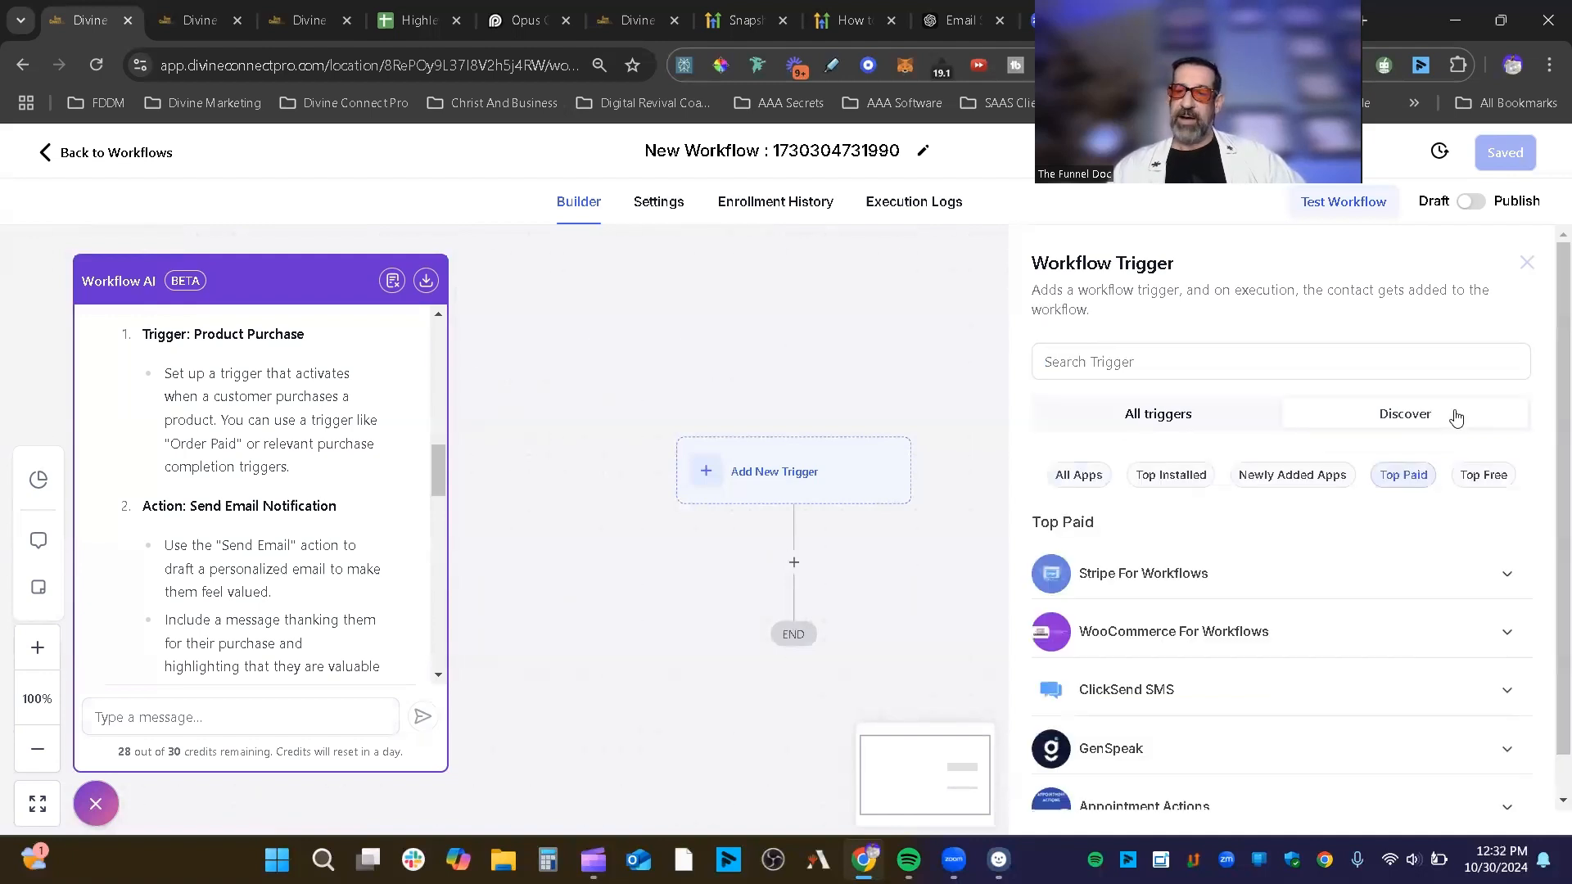
click(1104, 477)
click(1476, 482)
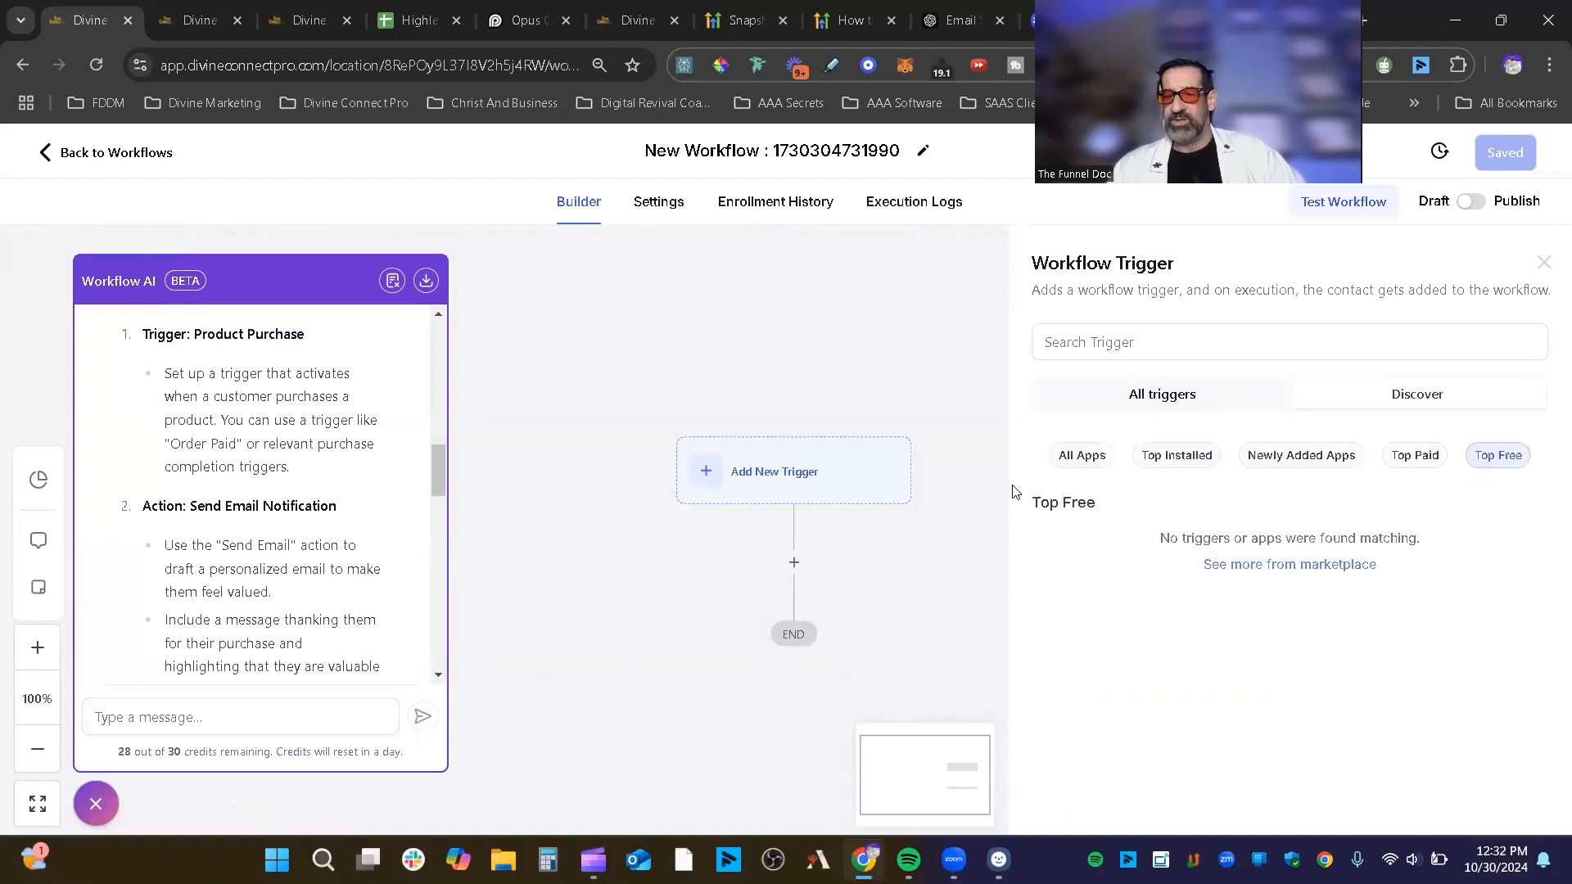
click(1092, 470)
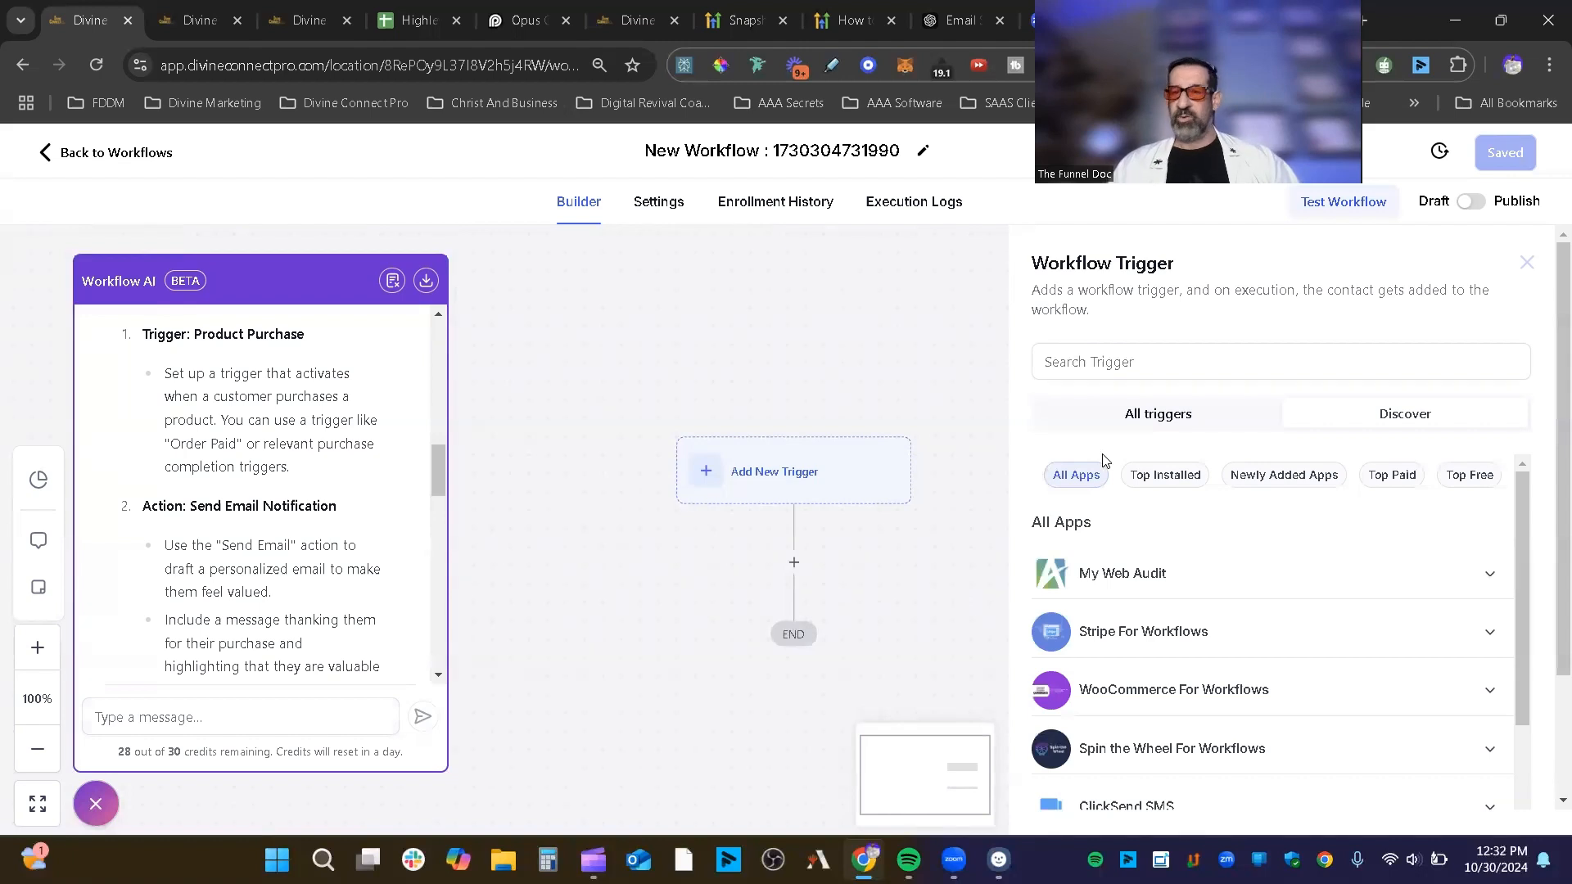
scroll(1175, 723, down, 5)
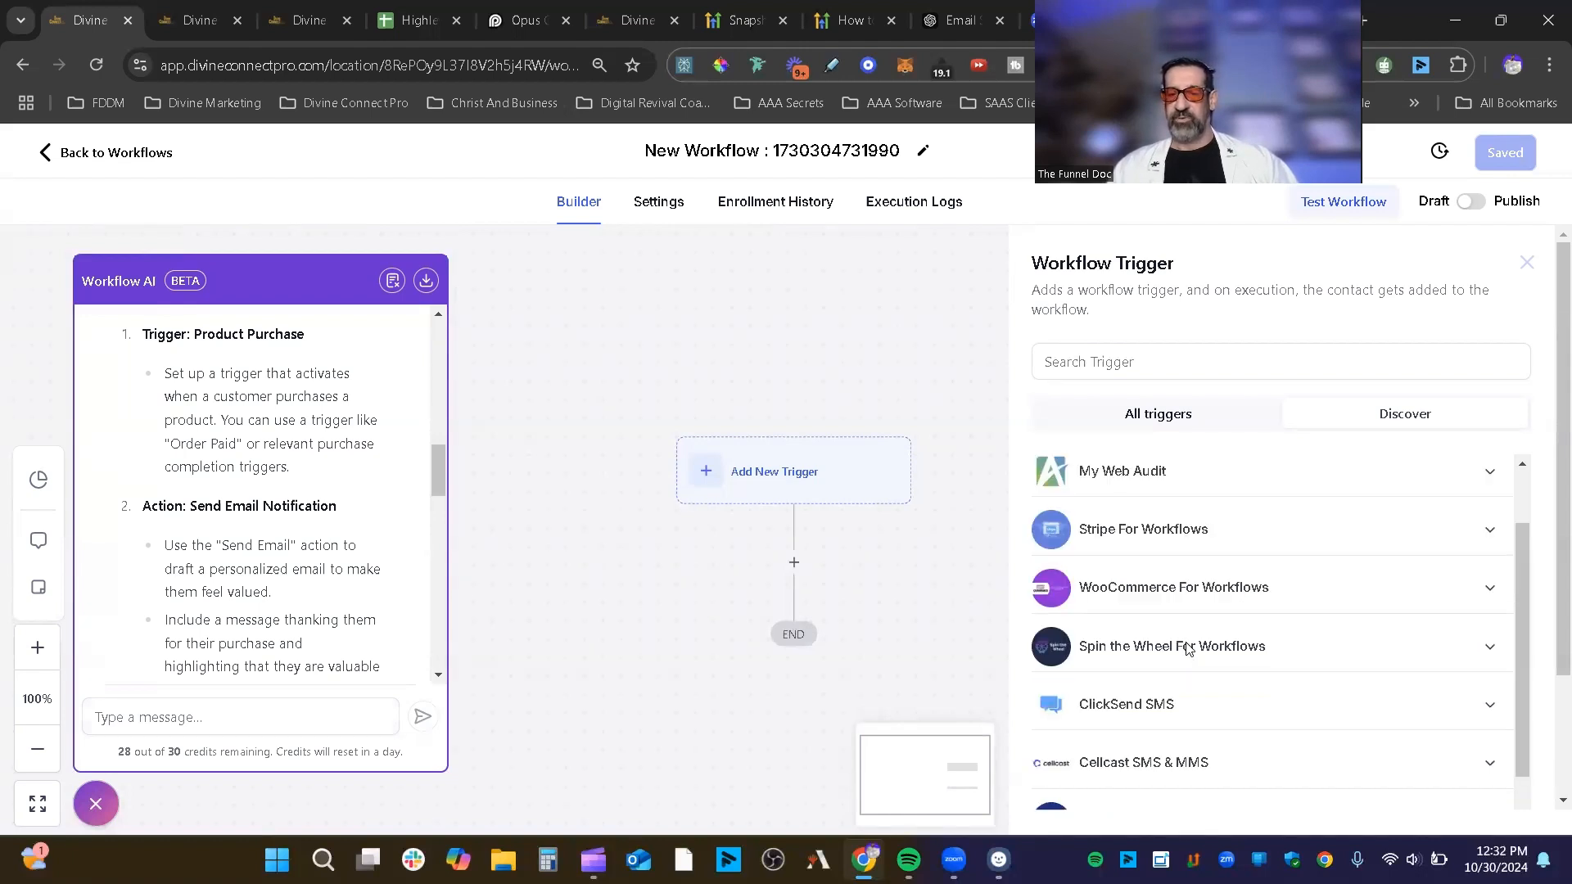
scroll(1132, 717, up, 5)
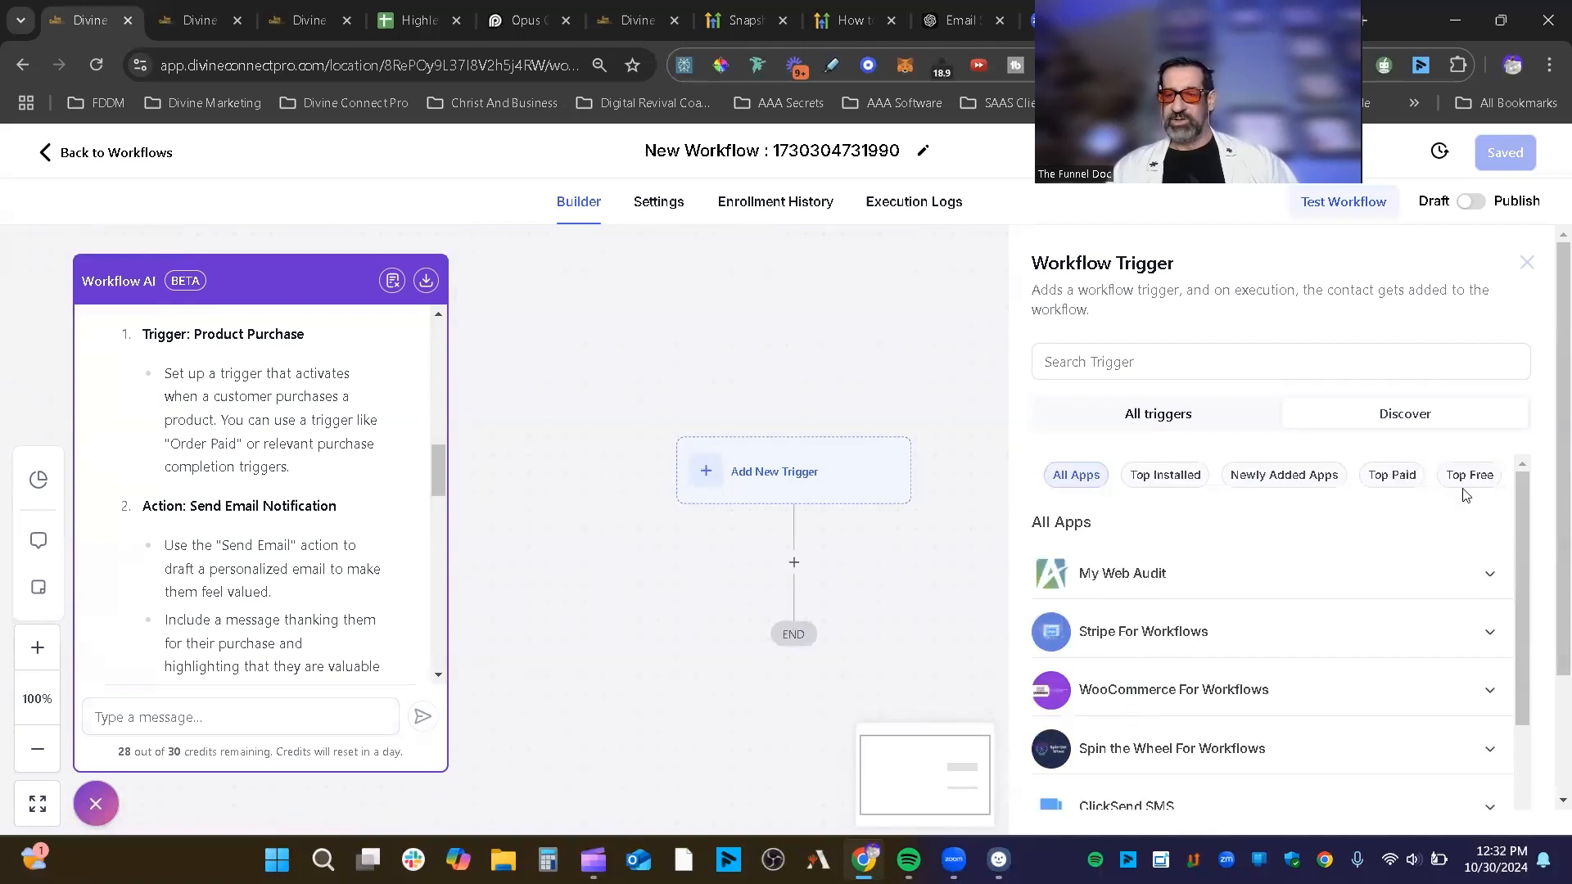
click(1115, 426)
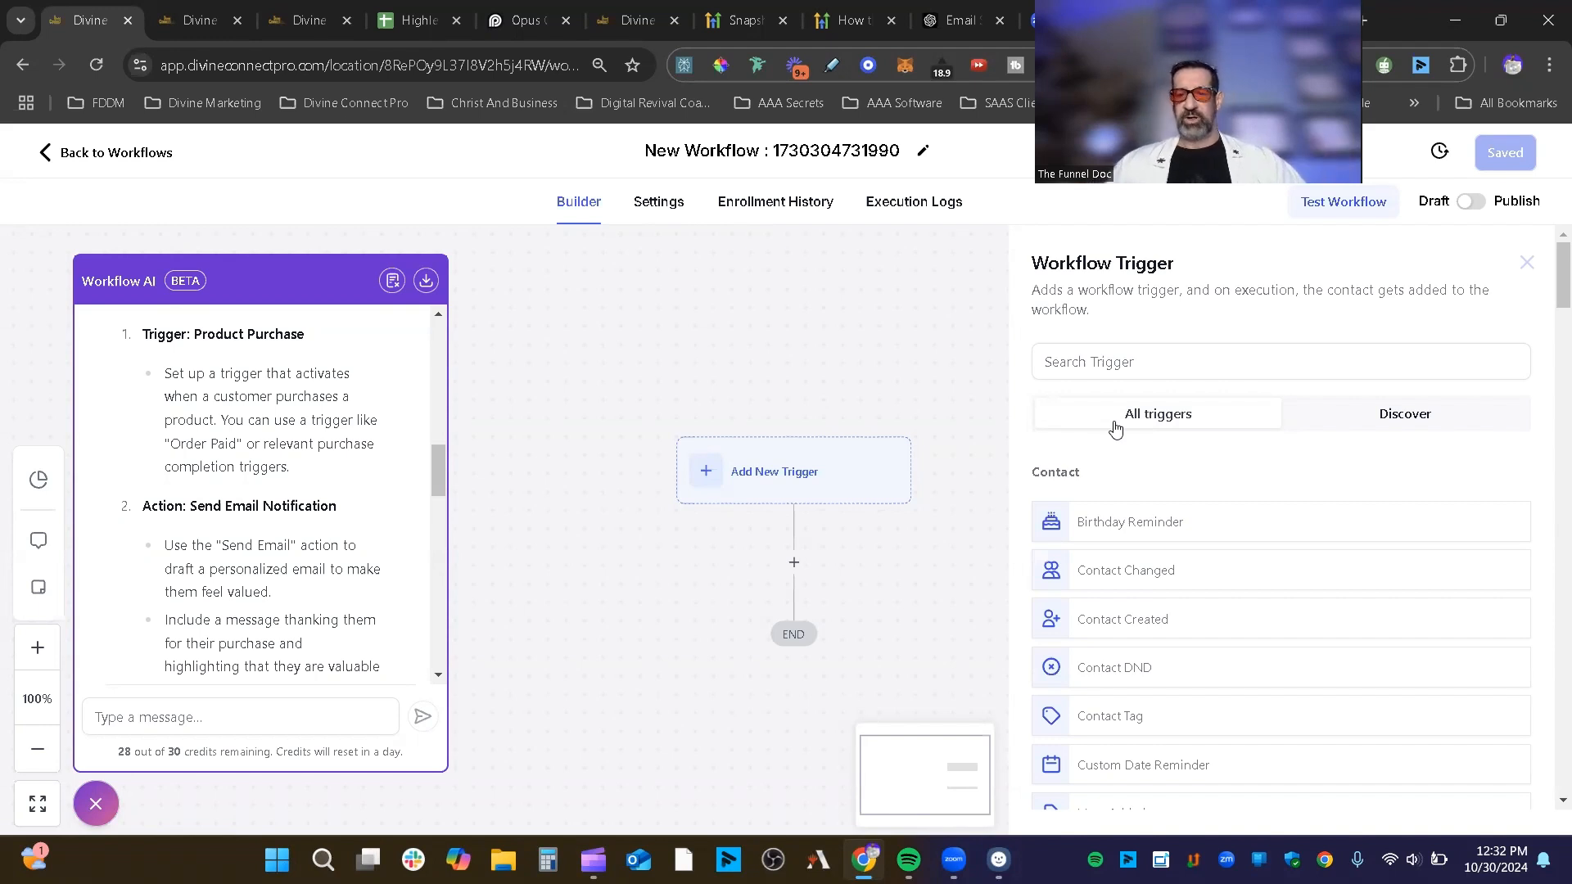
Step: Highlight the Contact heading text in the trigger list, then clear the highlight
scroll(1249, 483, down, 1)
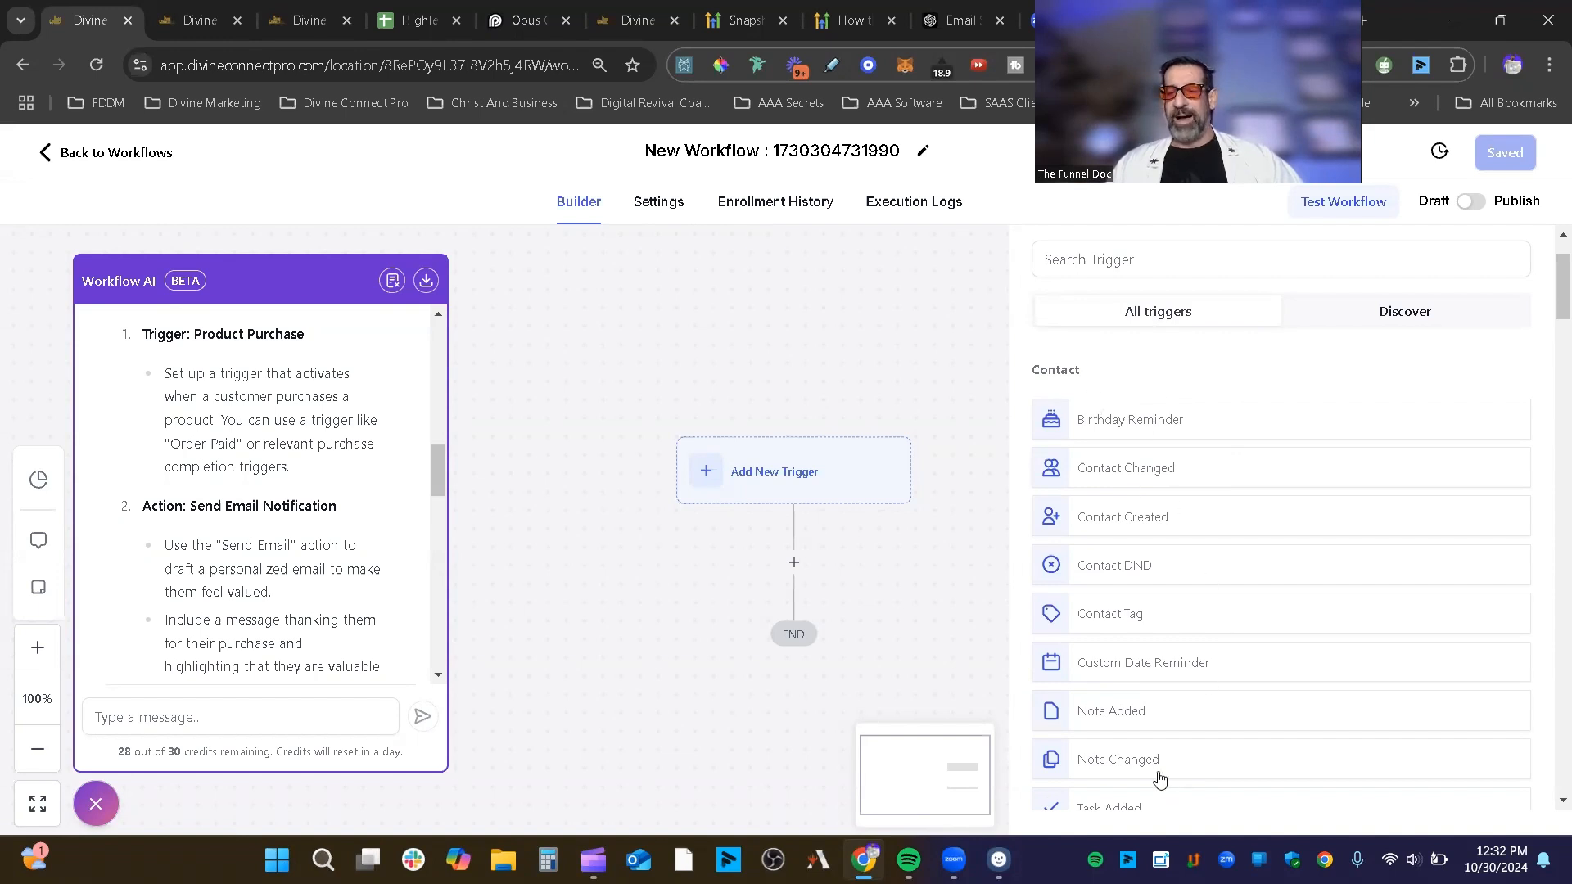
drag(1097, 370, 1061, 370)
click(1096, 367)
double_click(1061, 370)
click(1056, 366)
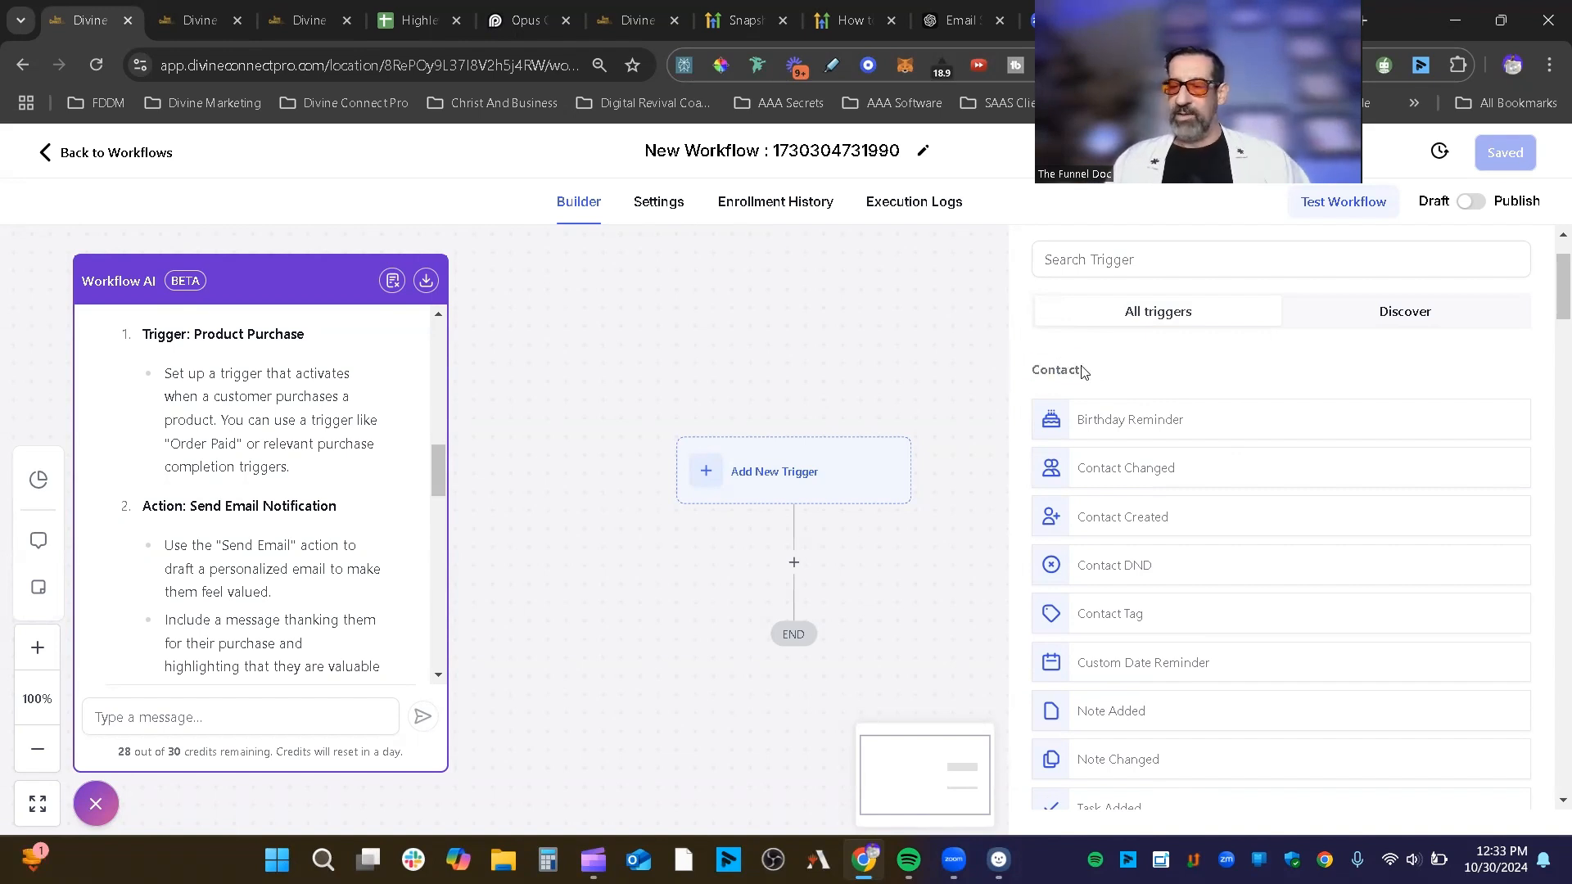
Step: Scroll down, choose Contact Engagement Score, then cancel and close the Workflow Trigger panel
scroll(1169, 401, down, 1)
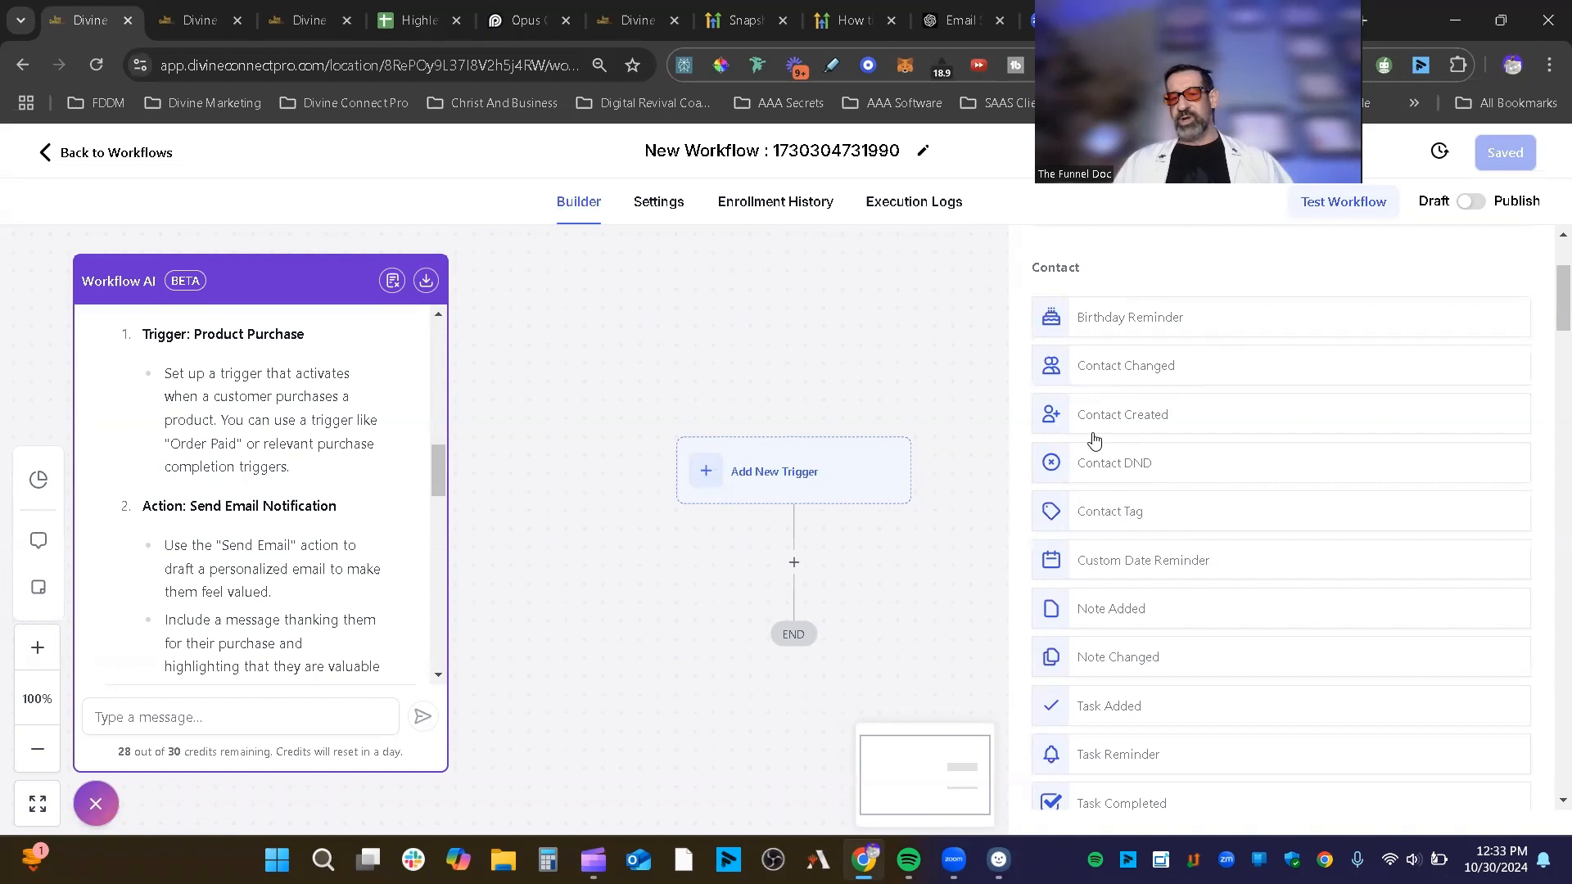
scroll(1083, 507, down, 1)
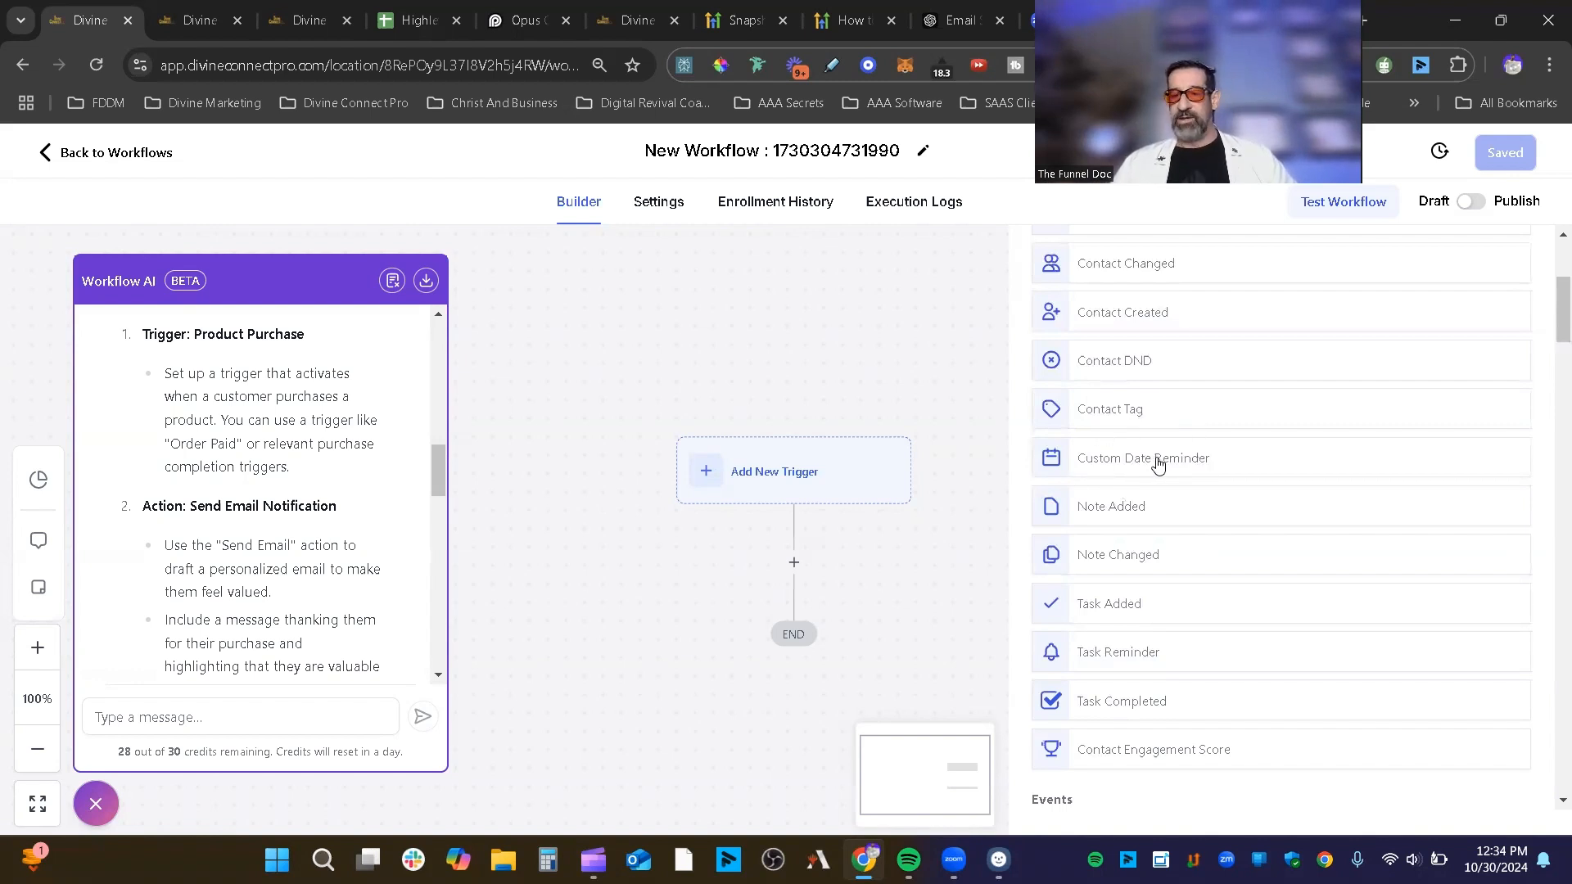
scroll(1138, 473, down, 1)
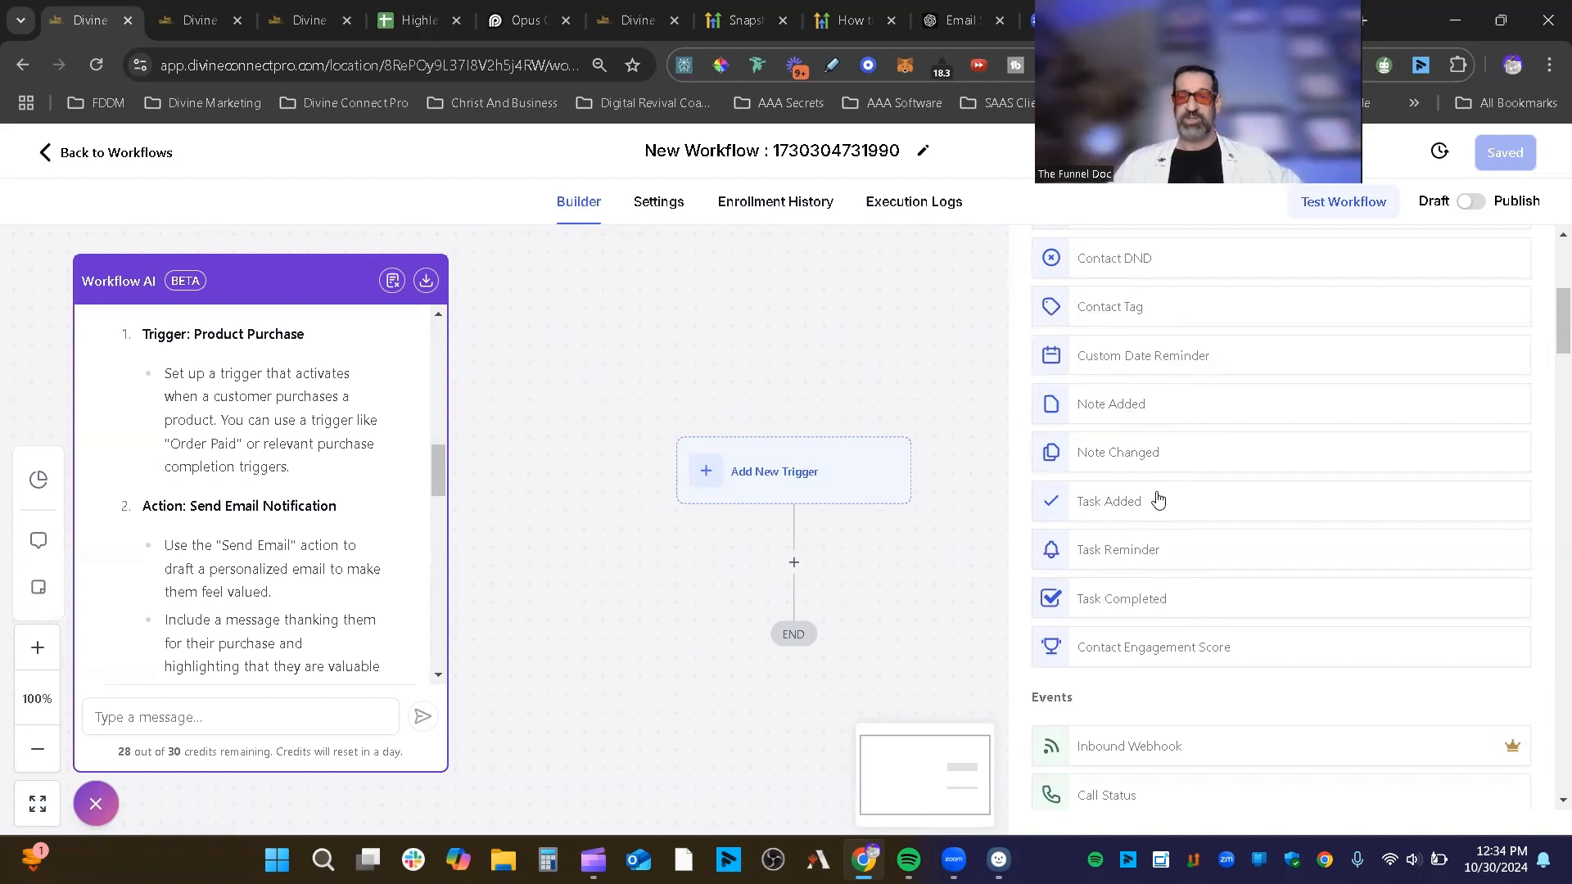
scroll(1091, 600, down, 1)
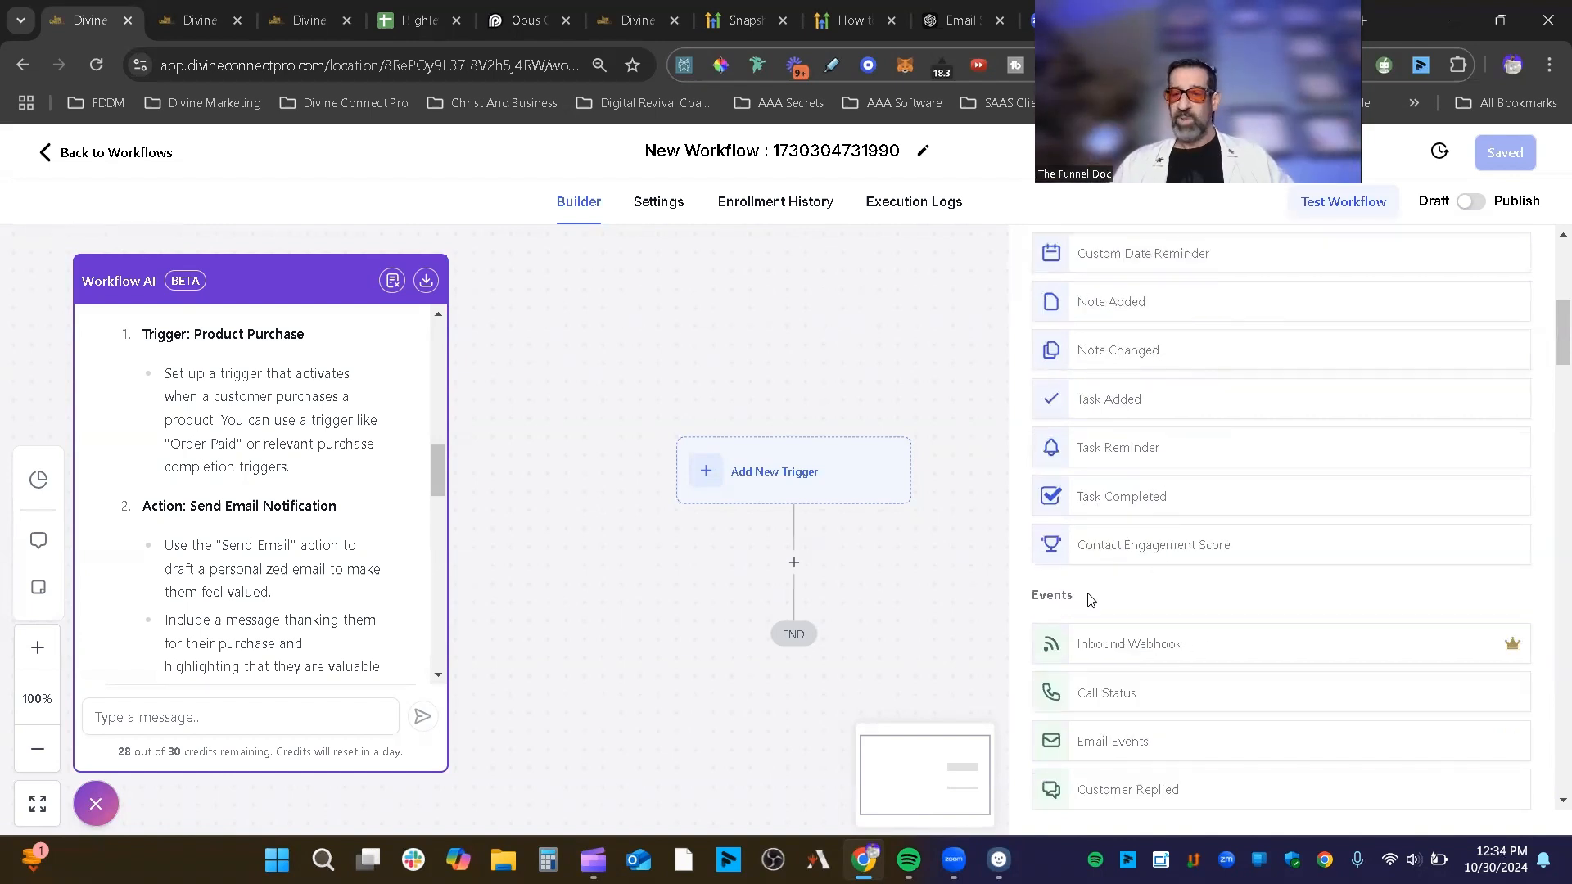
click(1192, 546)
click(1413, 809)
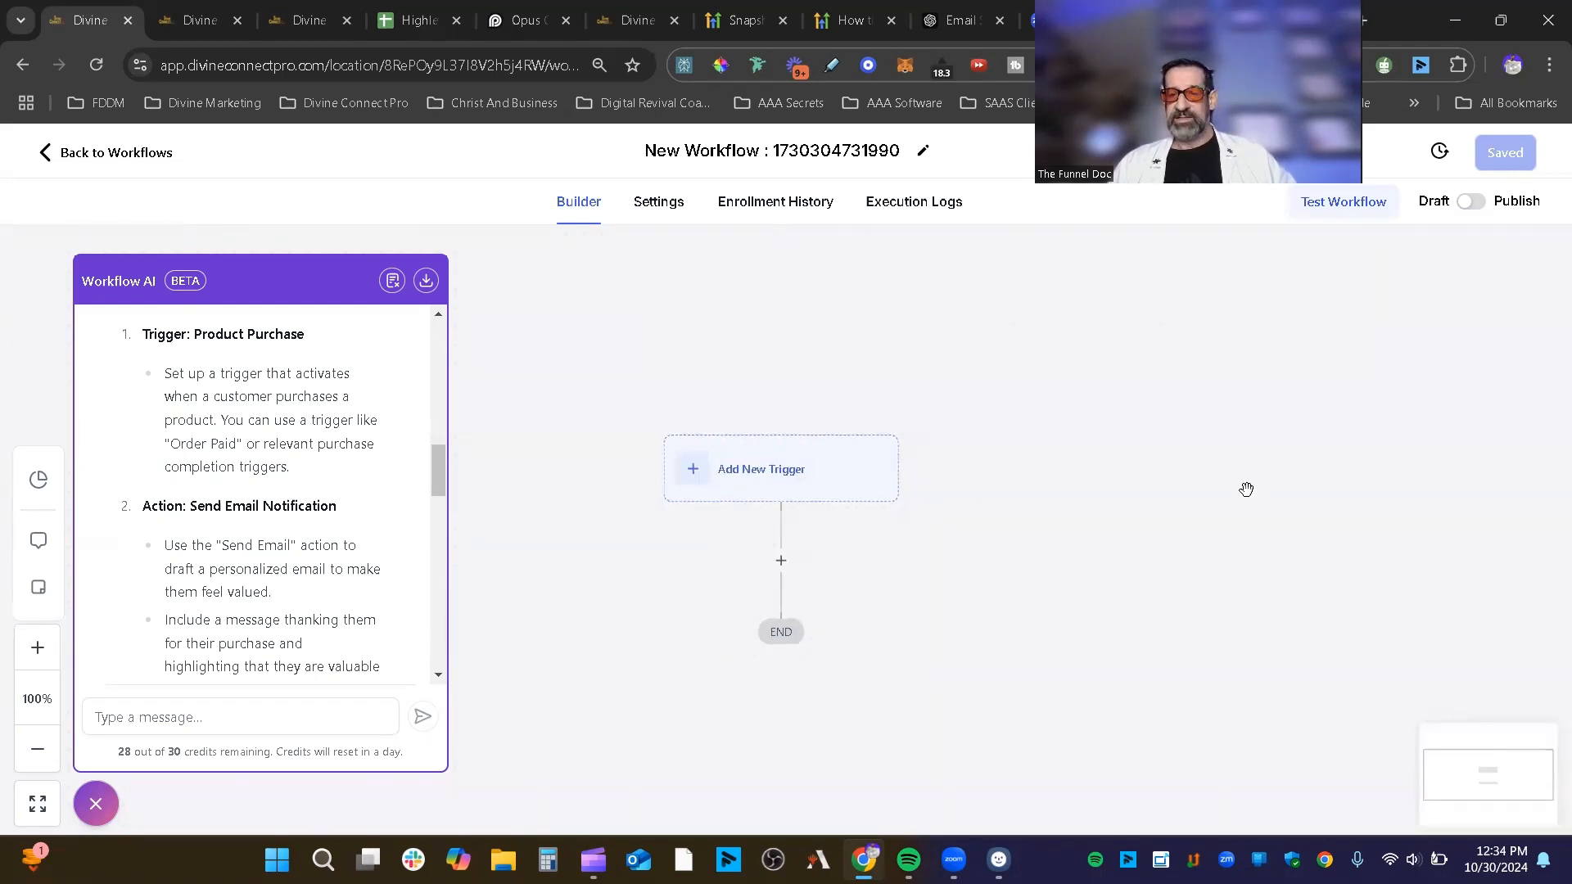
Step: Reopen the trigger picker and browse past Events to the Appointments, Opportunities and Affiliate triggers
click(701, 481)
scroll(1285, 528, down, 10)
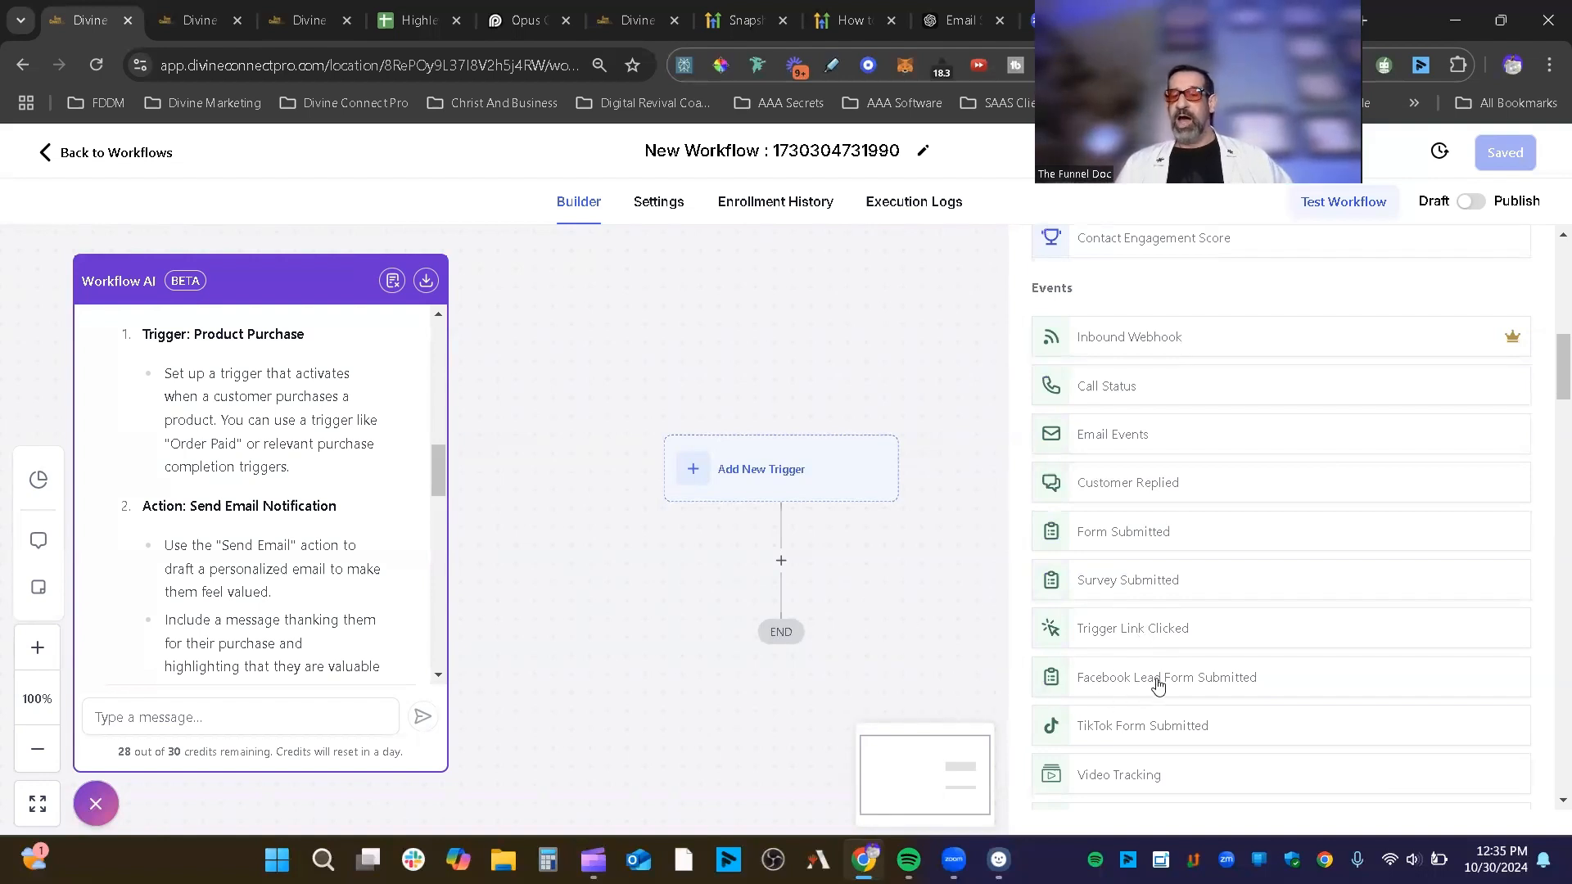
scroll(1212, 681, down, 2)
scroll(1162, 585, down, 2)
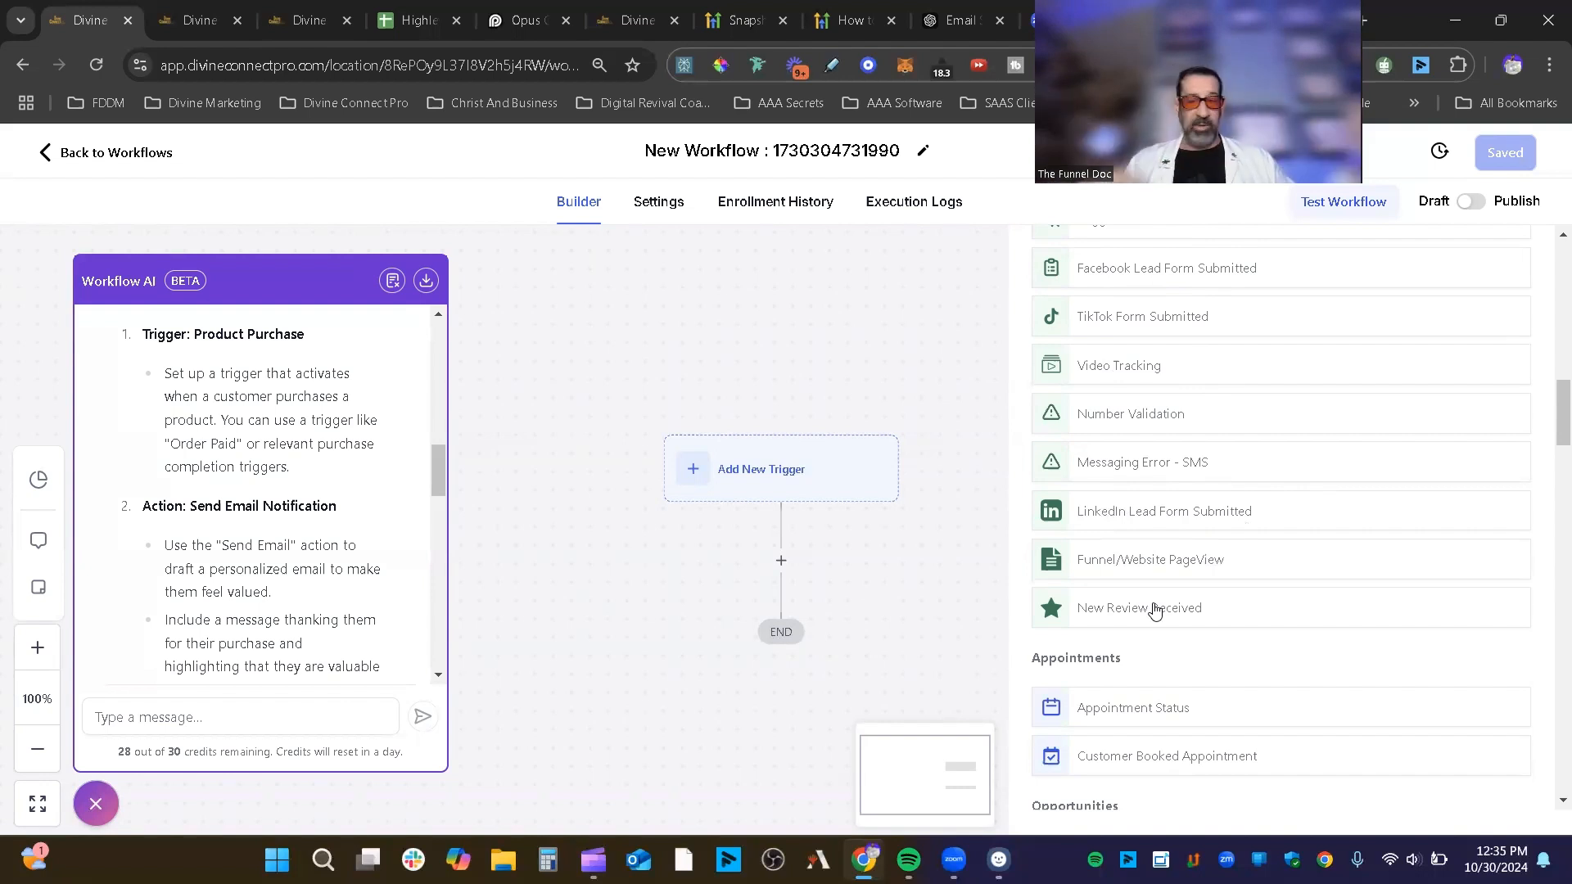
scroll(1356, 636, down, 1)
scroll(1349, 573, down, 1)
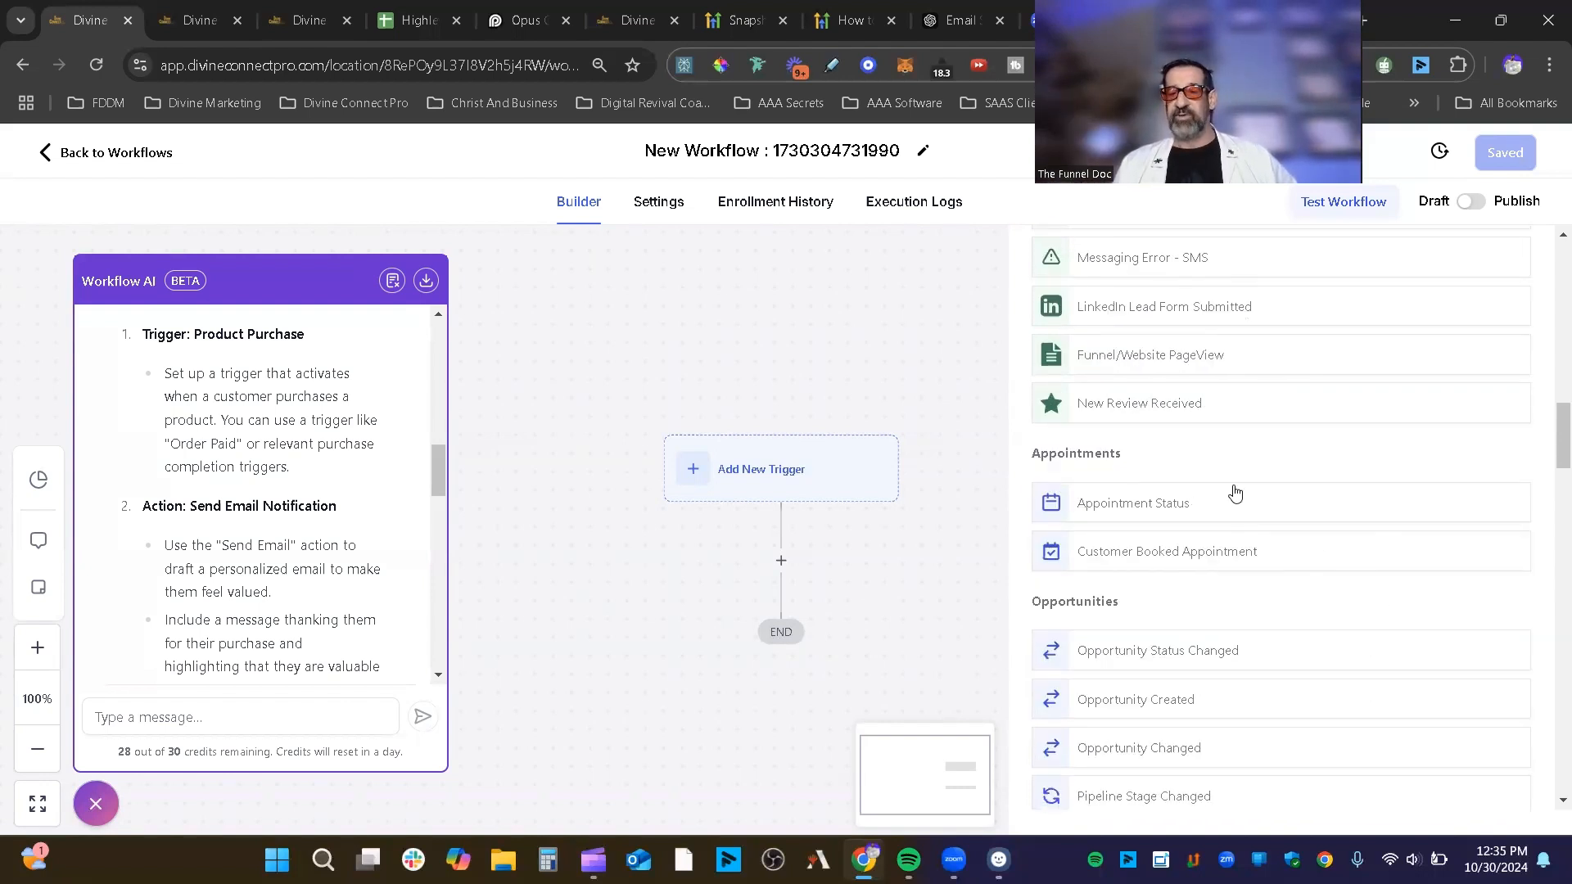
scroll(1194, 546, down, 2)
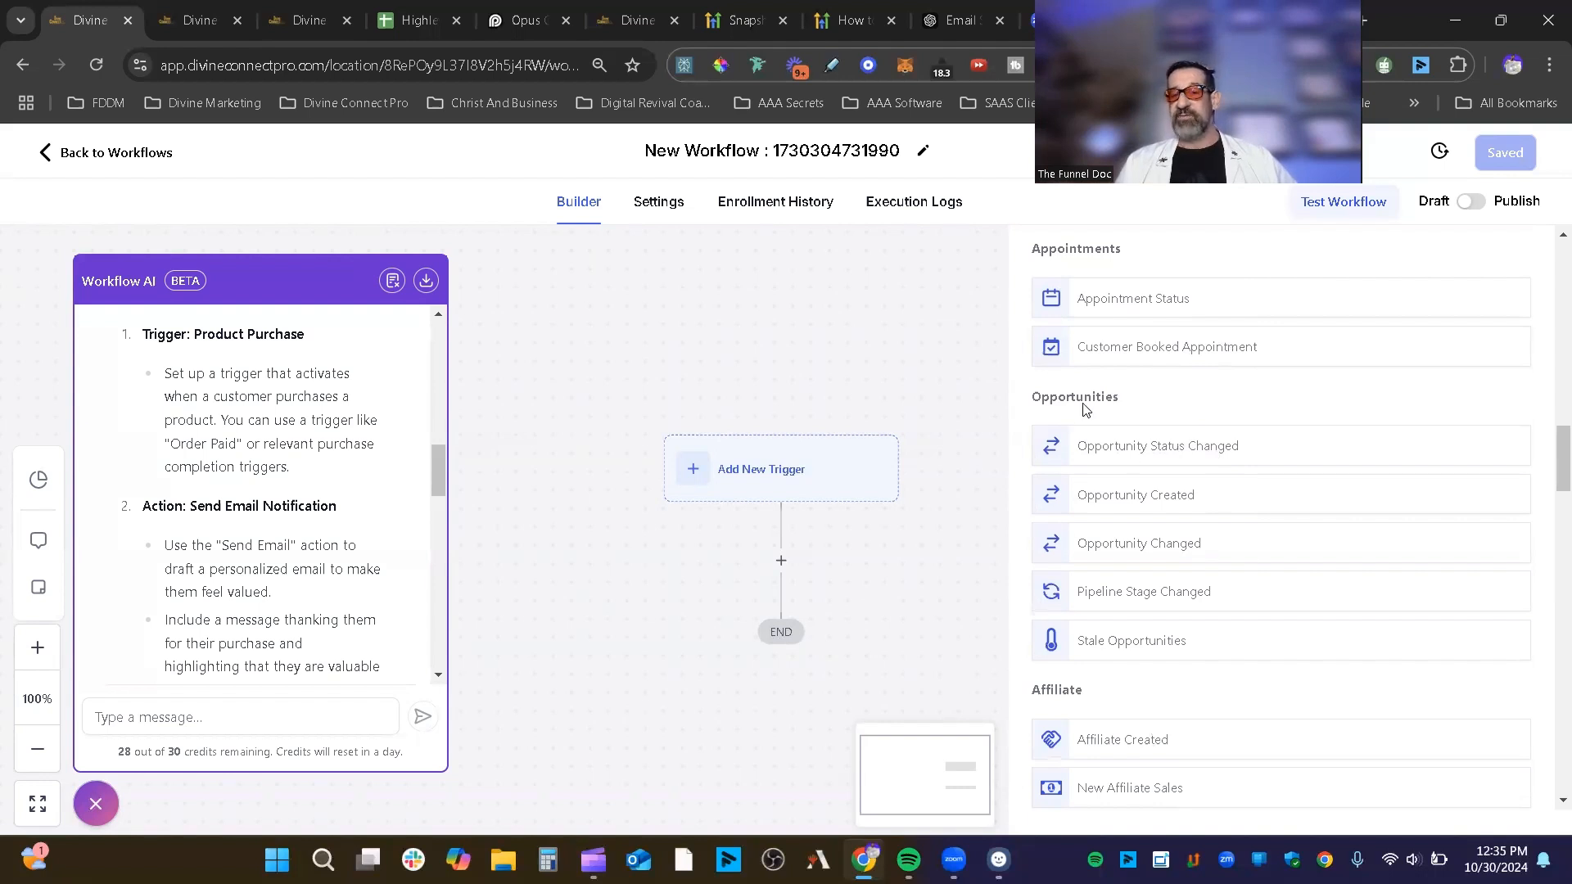
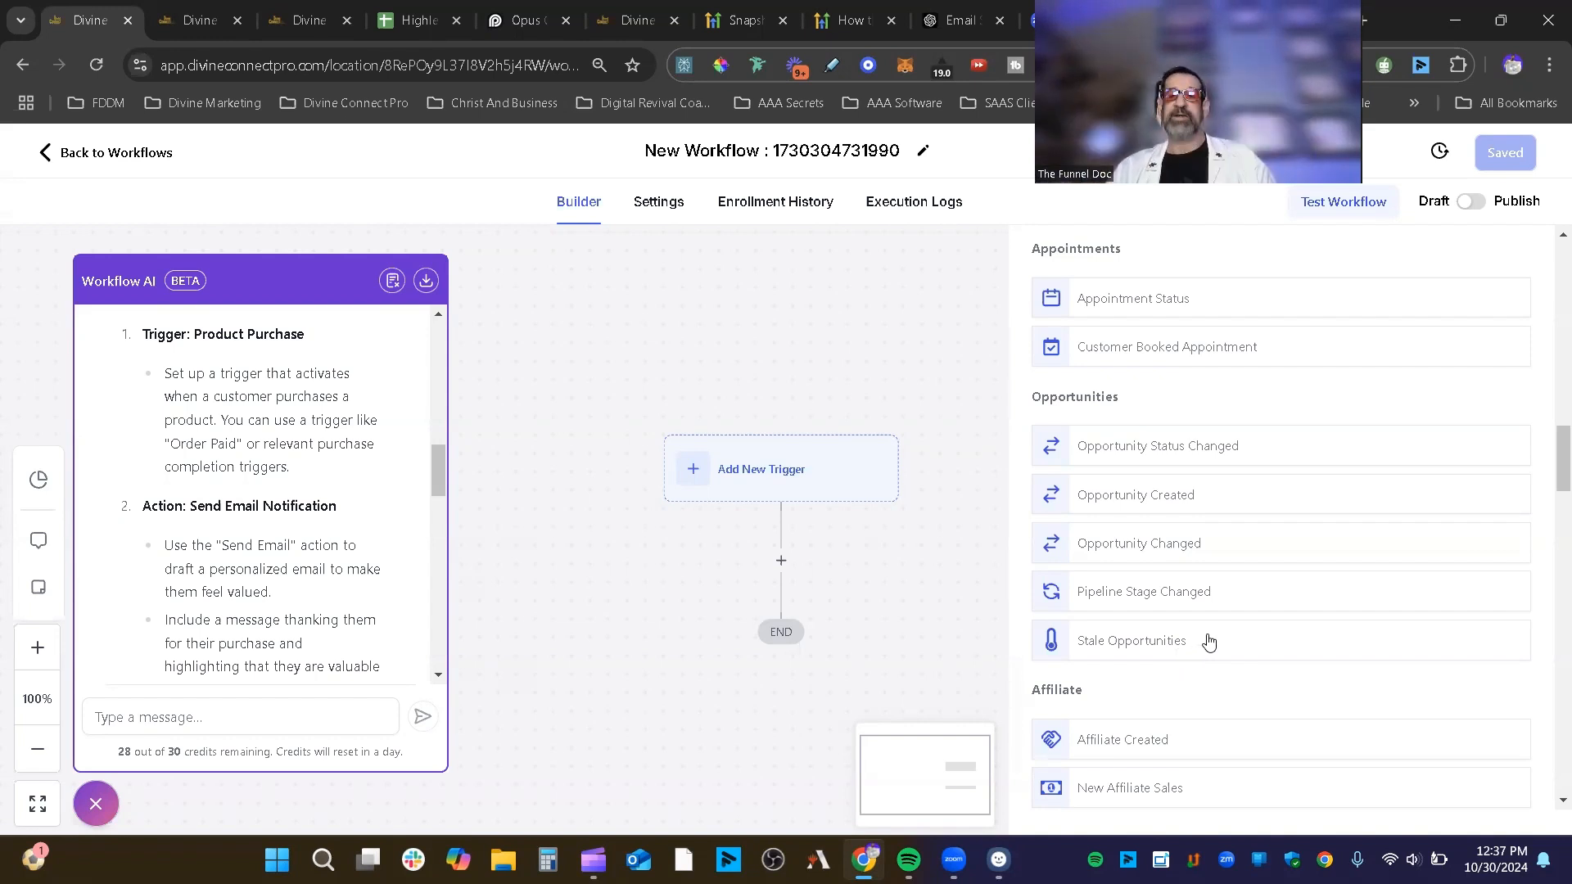
Step: Scroll down to the Payments section and choose Documents & Contracts as the workflow trigger
scroll(1209, 640, down, 5)
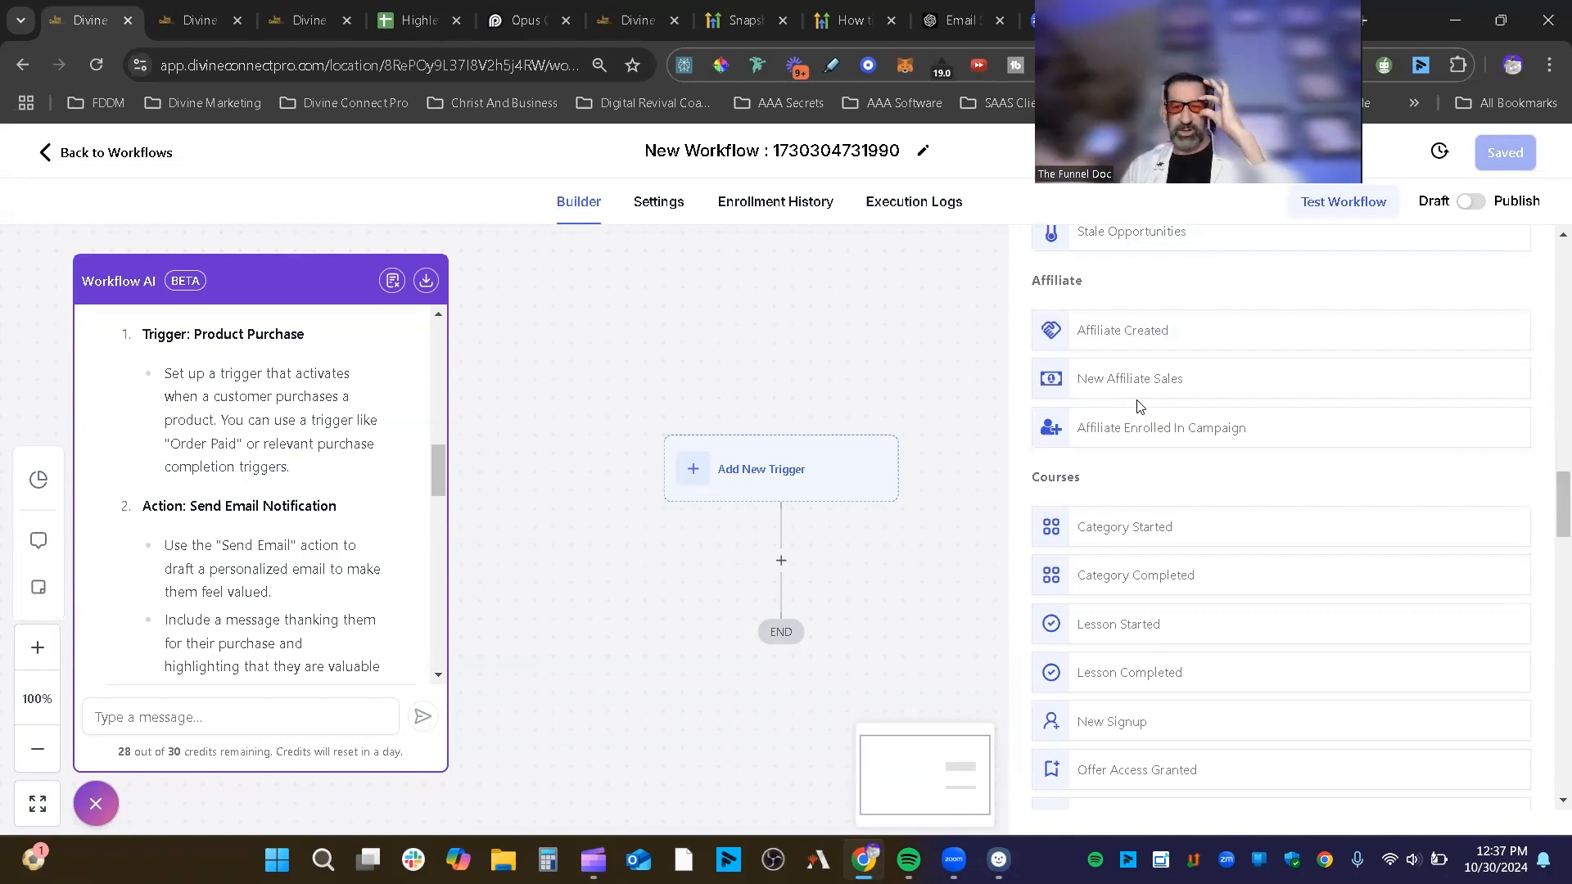
scroll(1302, 434, down, 2)
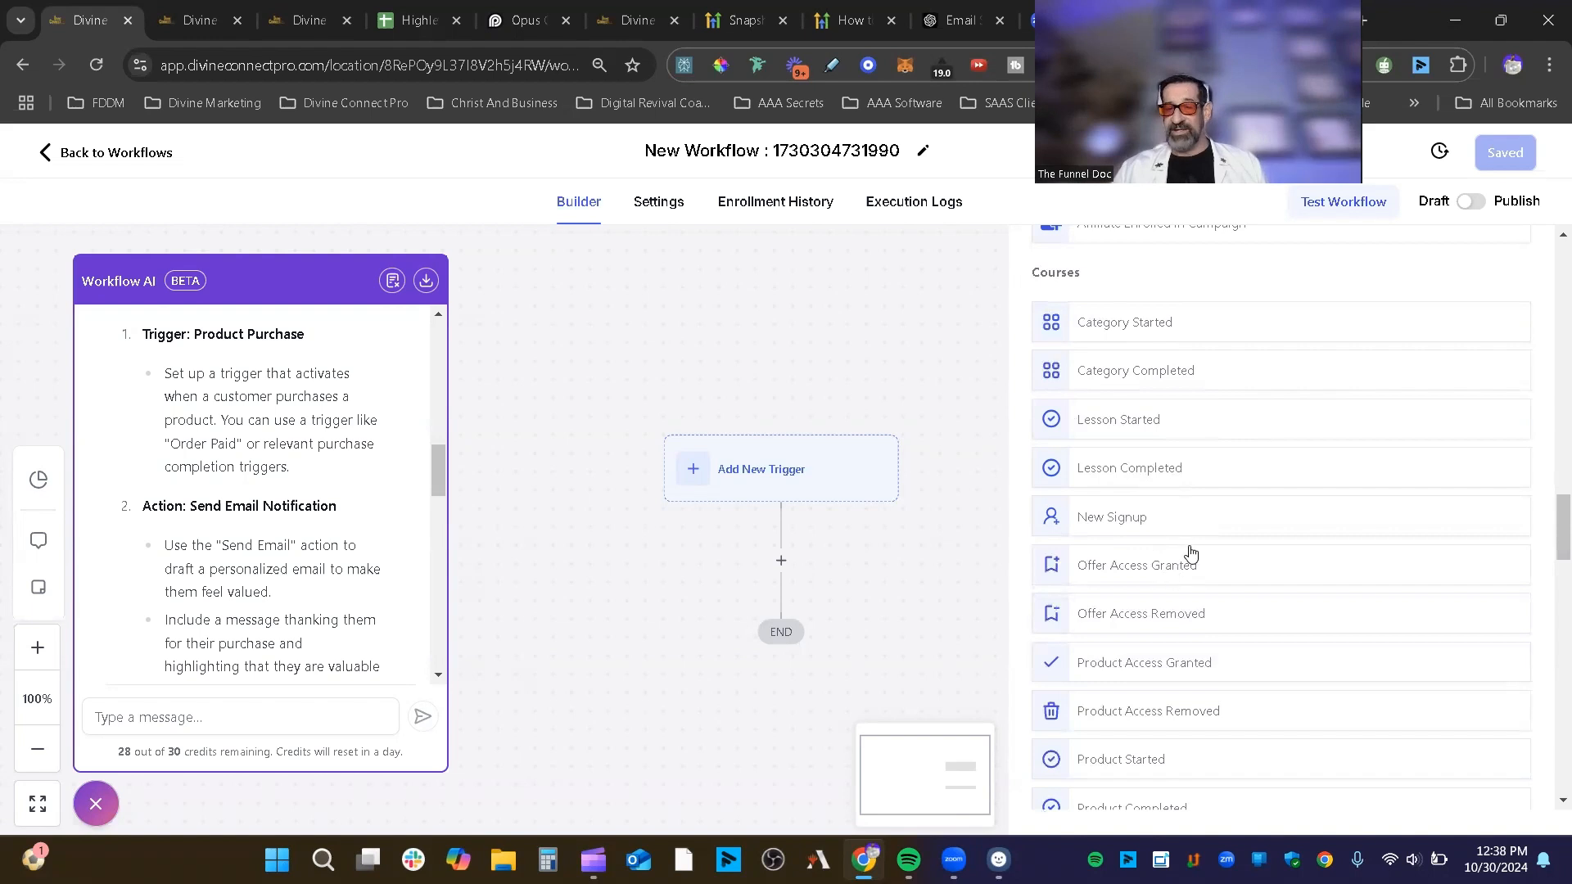
scroll(1191, 550, down, 3)
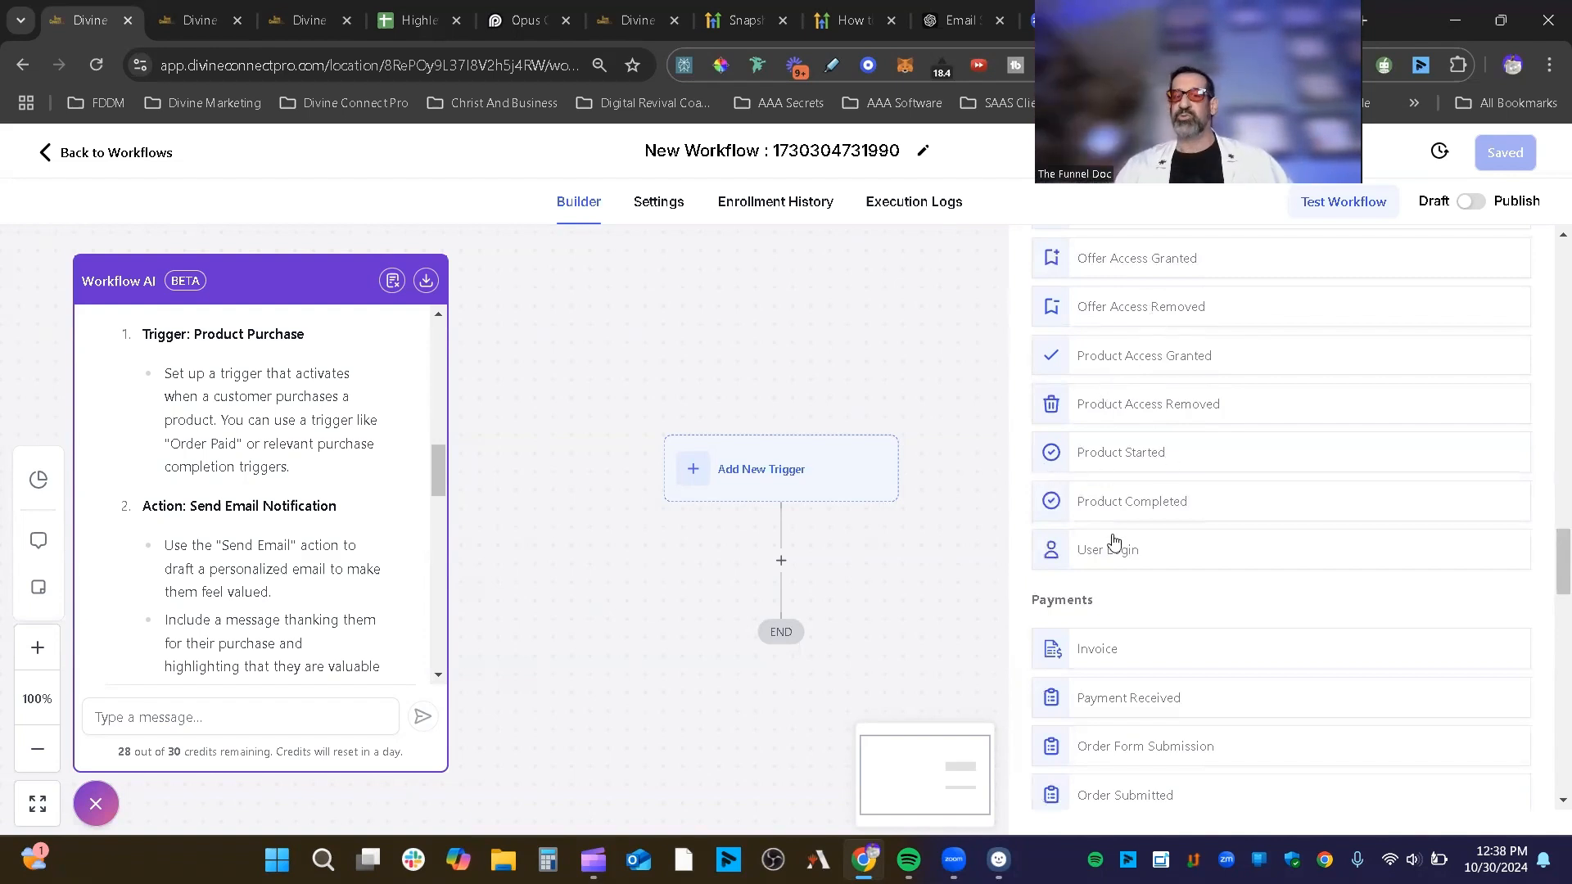
scroll(1187, 528, down, 3)
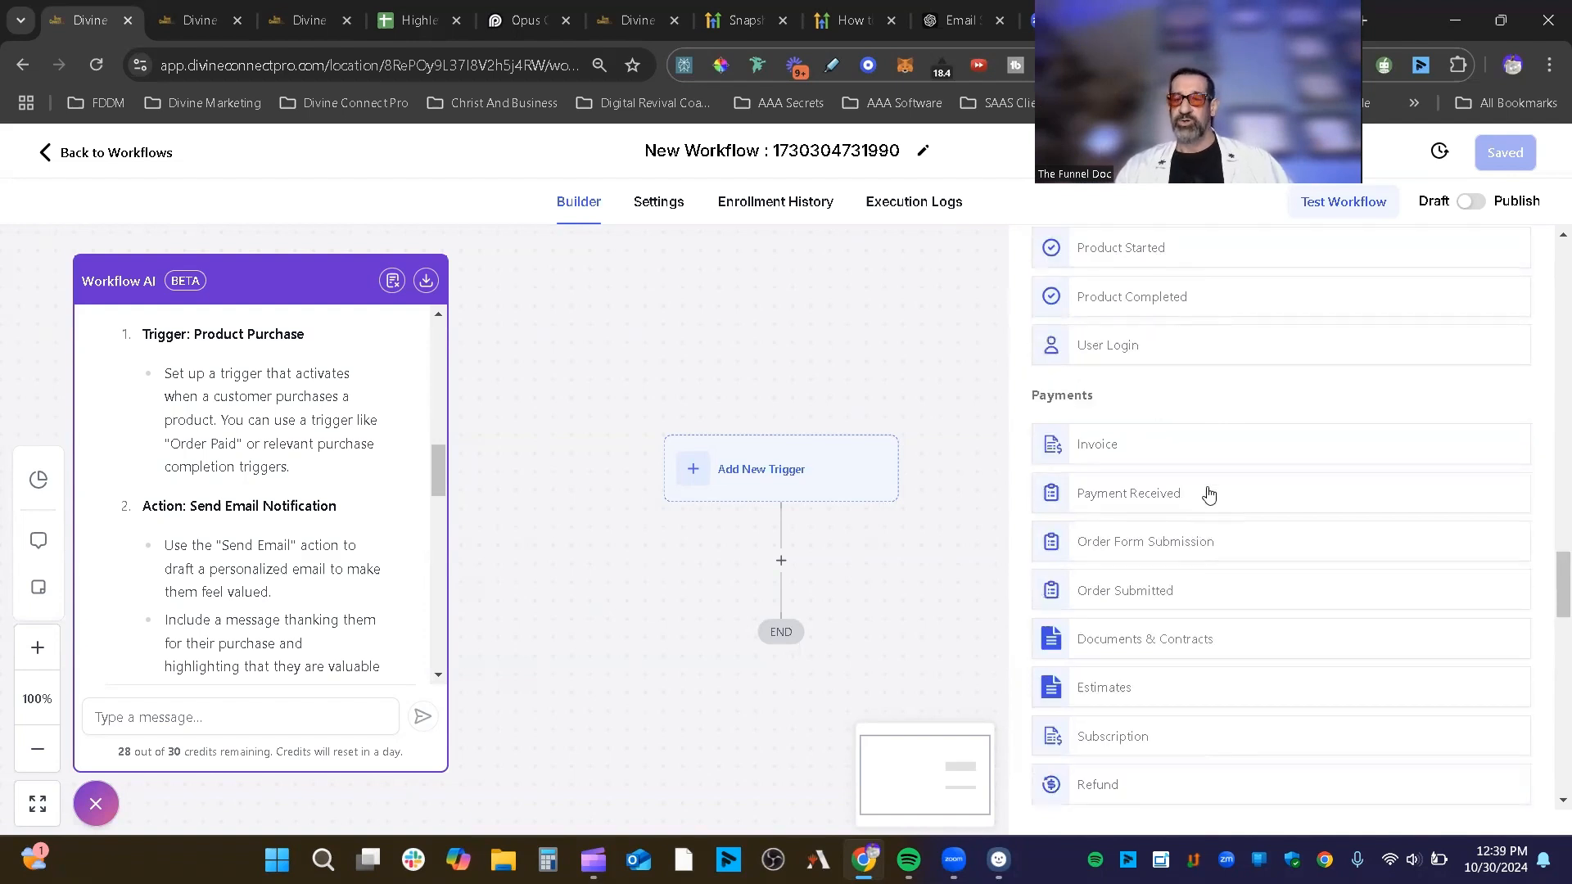
scroll(1151, 434, down, 1)
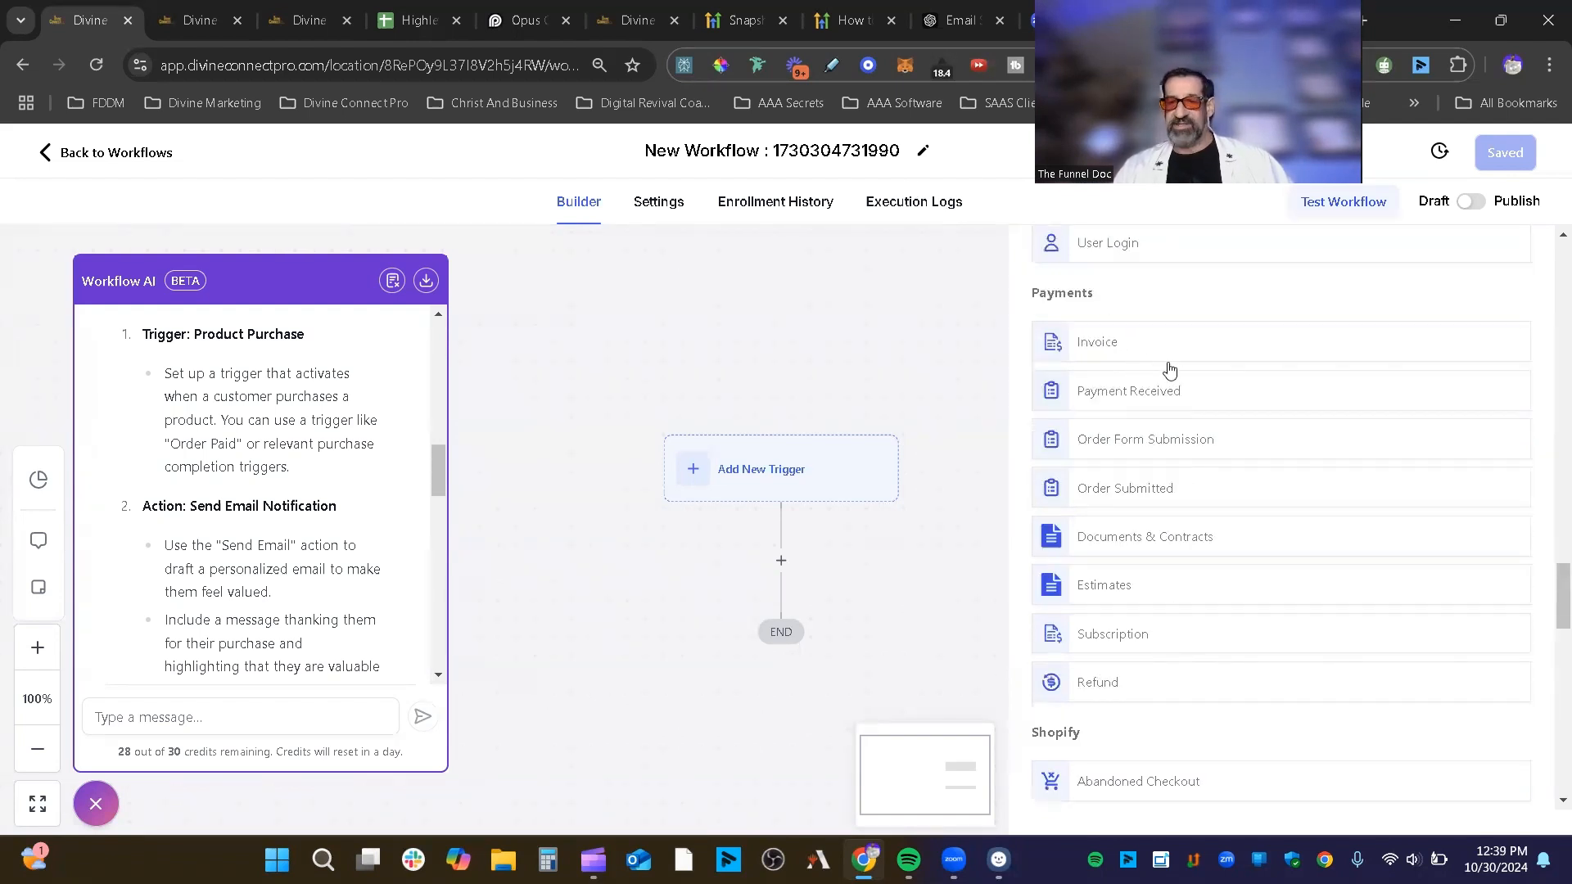
click(1182, 543)
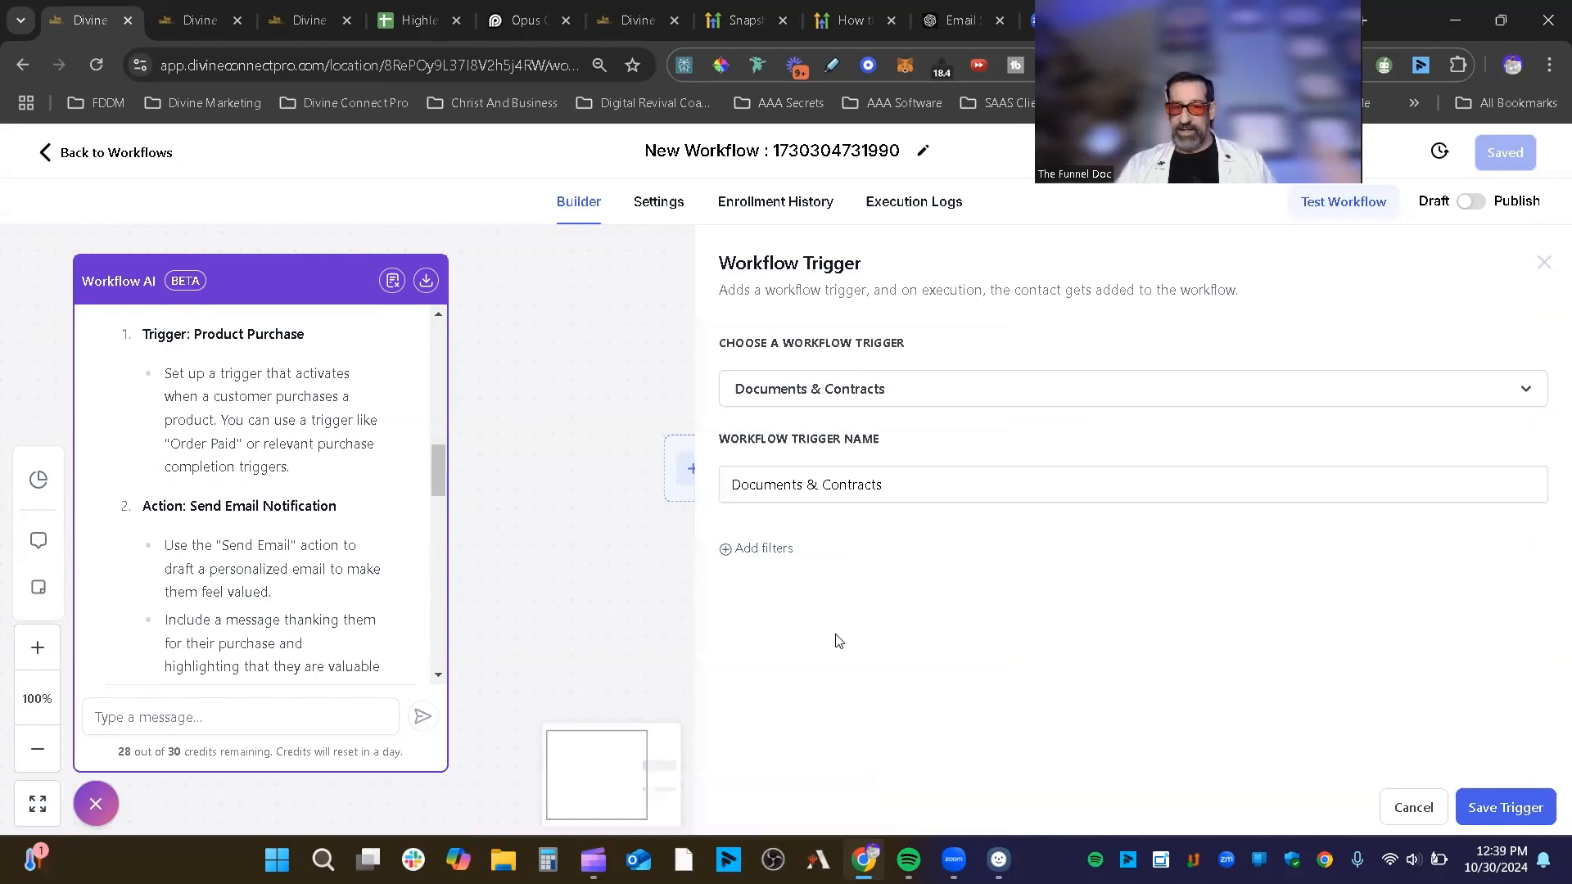
Step: Confirm Documents & Contracts in the trigger dropdown, keep its name, and add an empty filter
click(1015, 393)
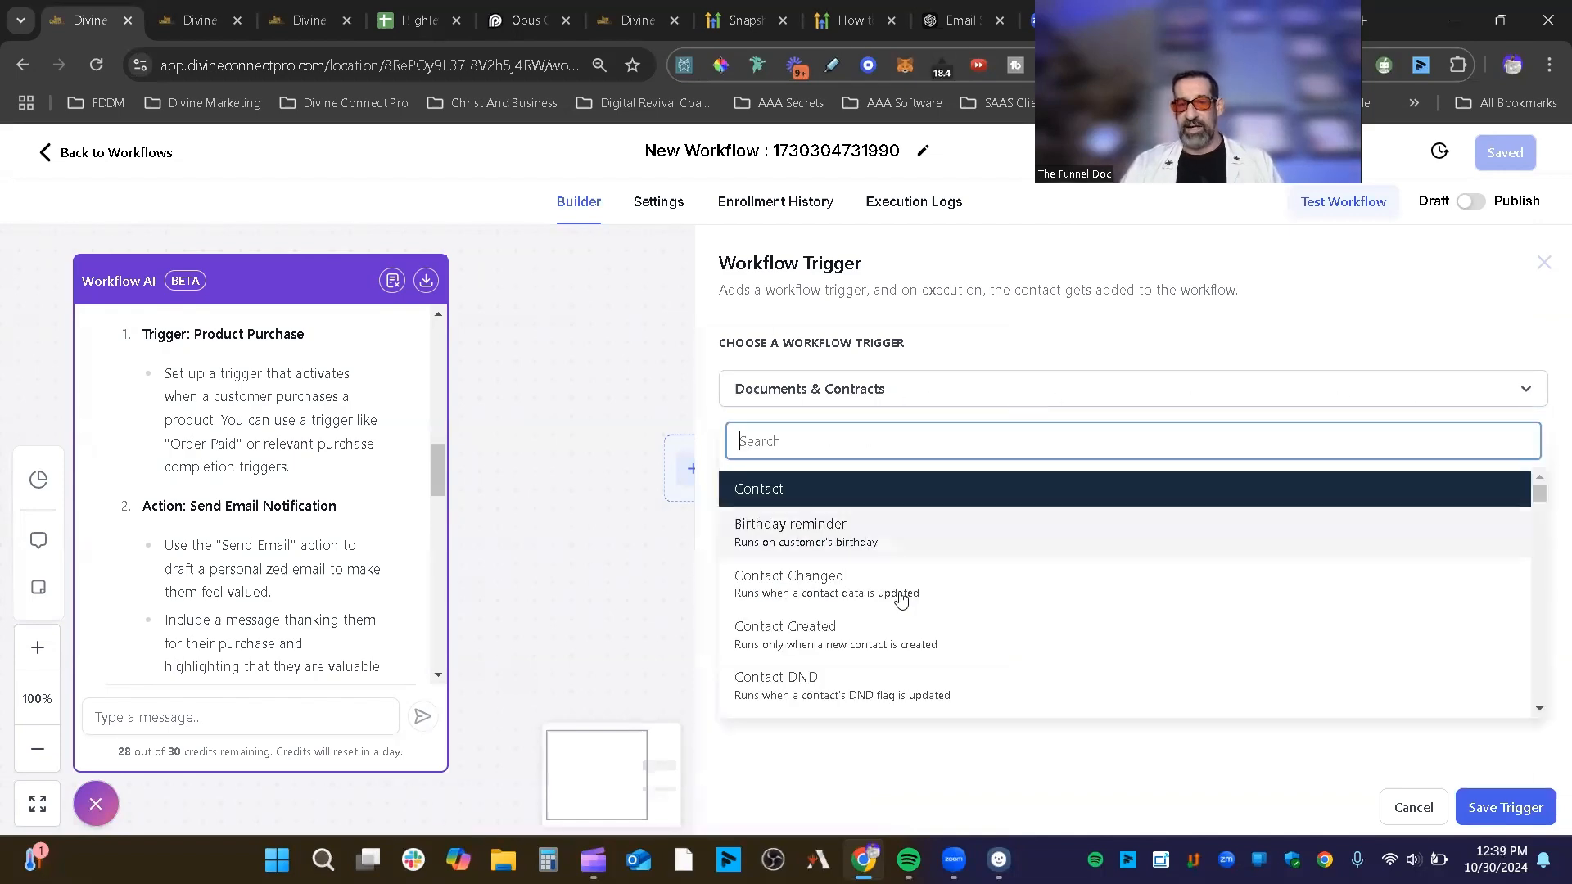
scroll(917, 590, down, 5)
scroll(929, 589, down, 15)
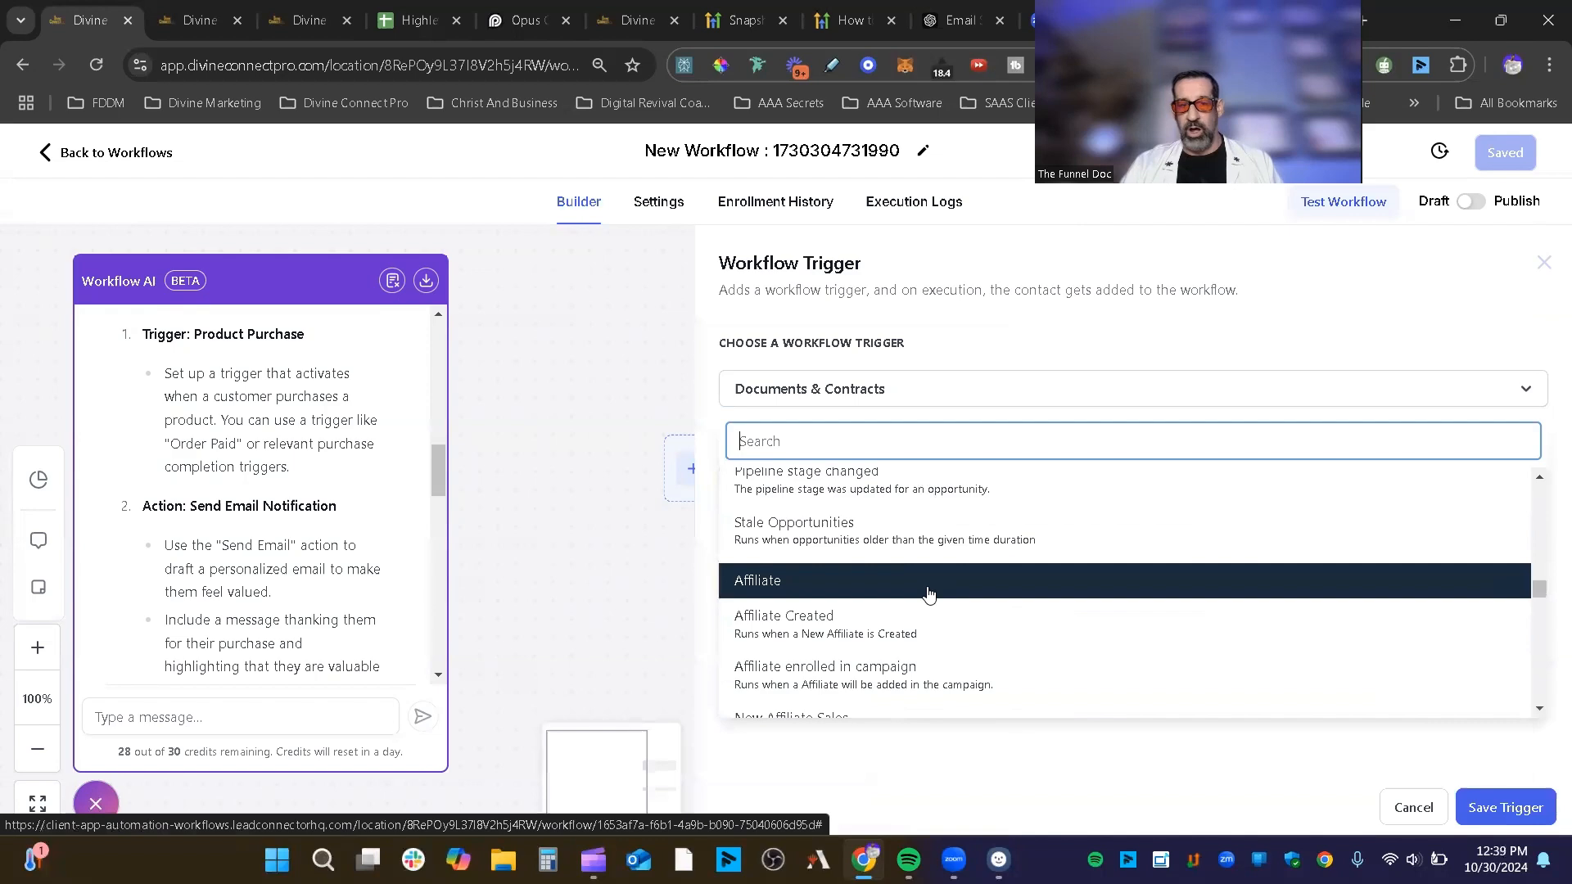
click(983, 343)
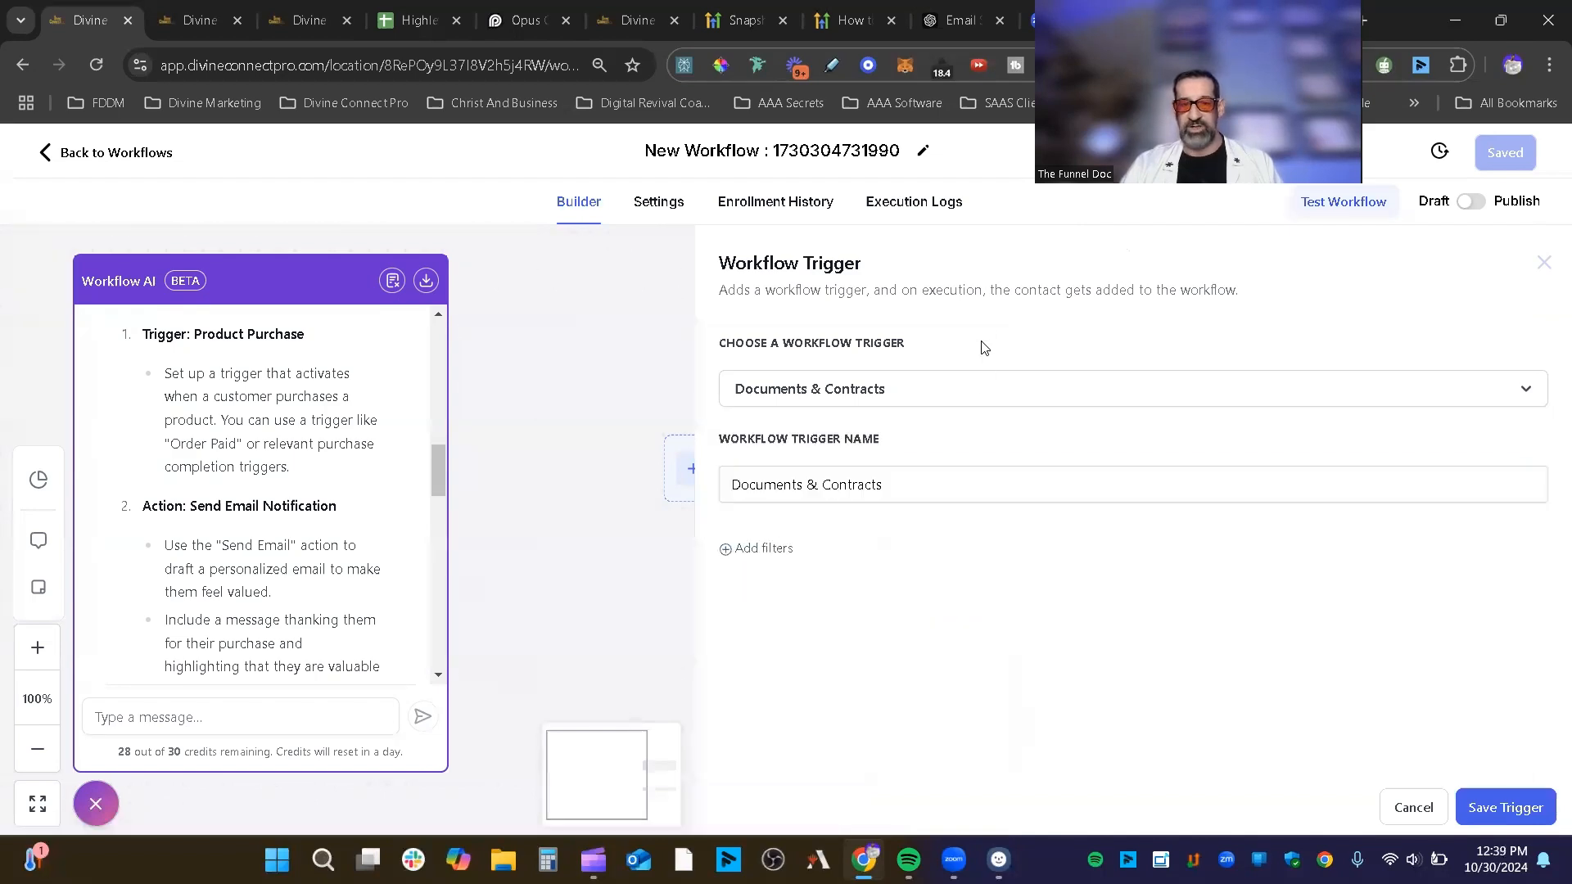
click(910, 478)
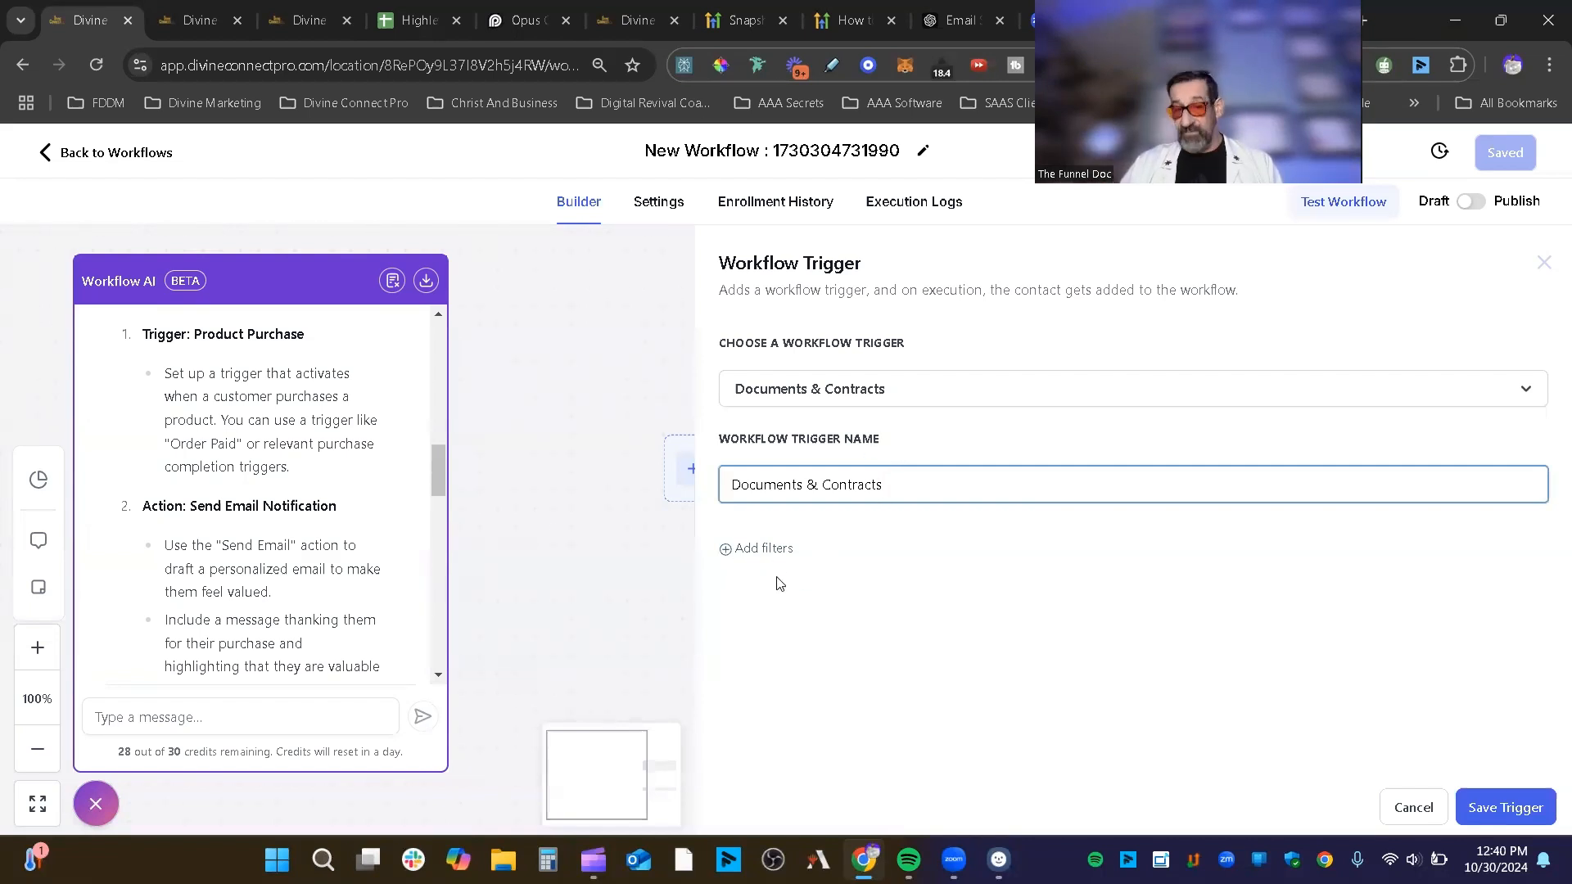
click(782, 548)
Step: Try a Recipient type filter with the Is comparison and view its values
click(894, 573)
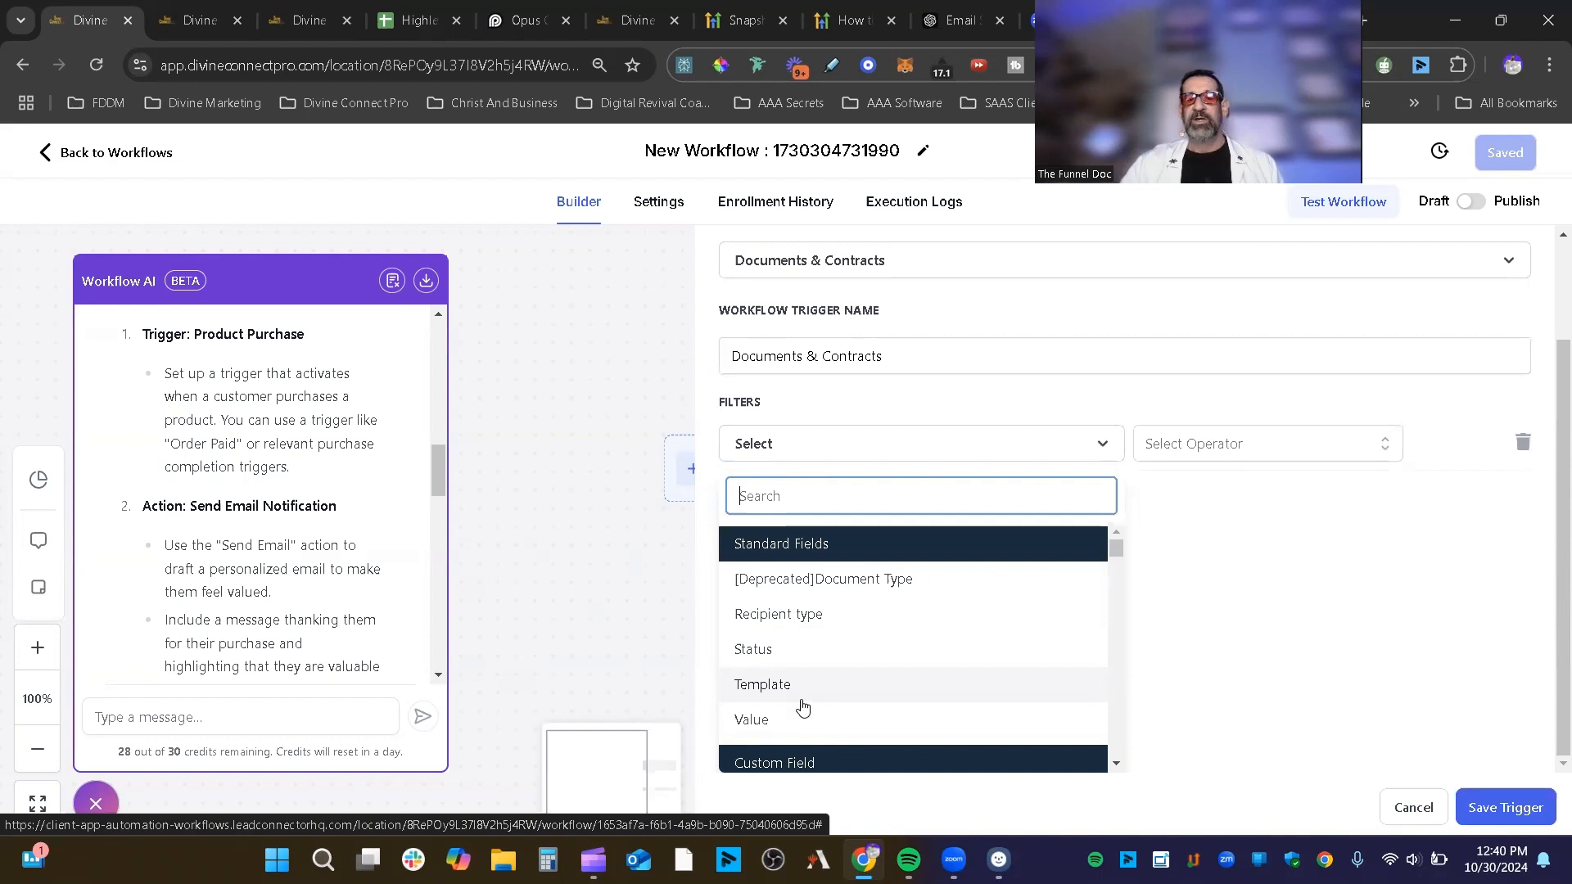
click(839, 624)
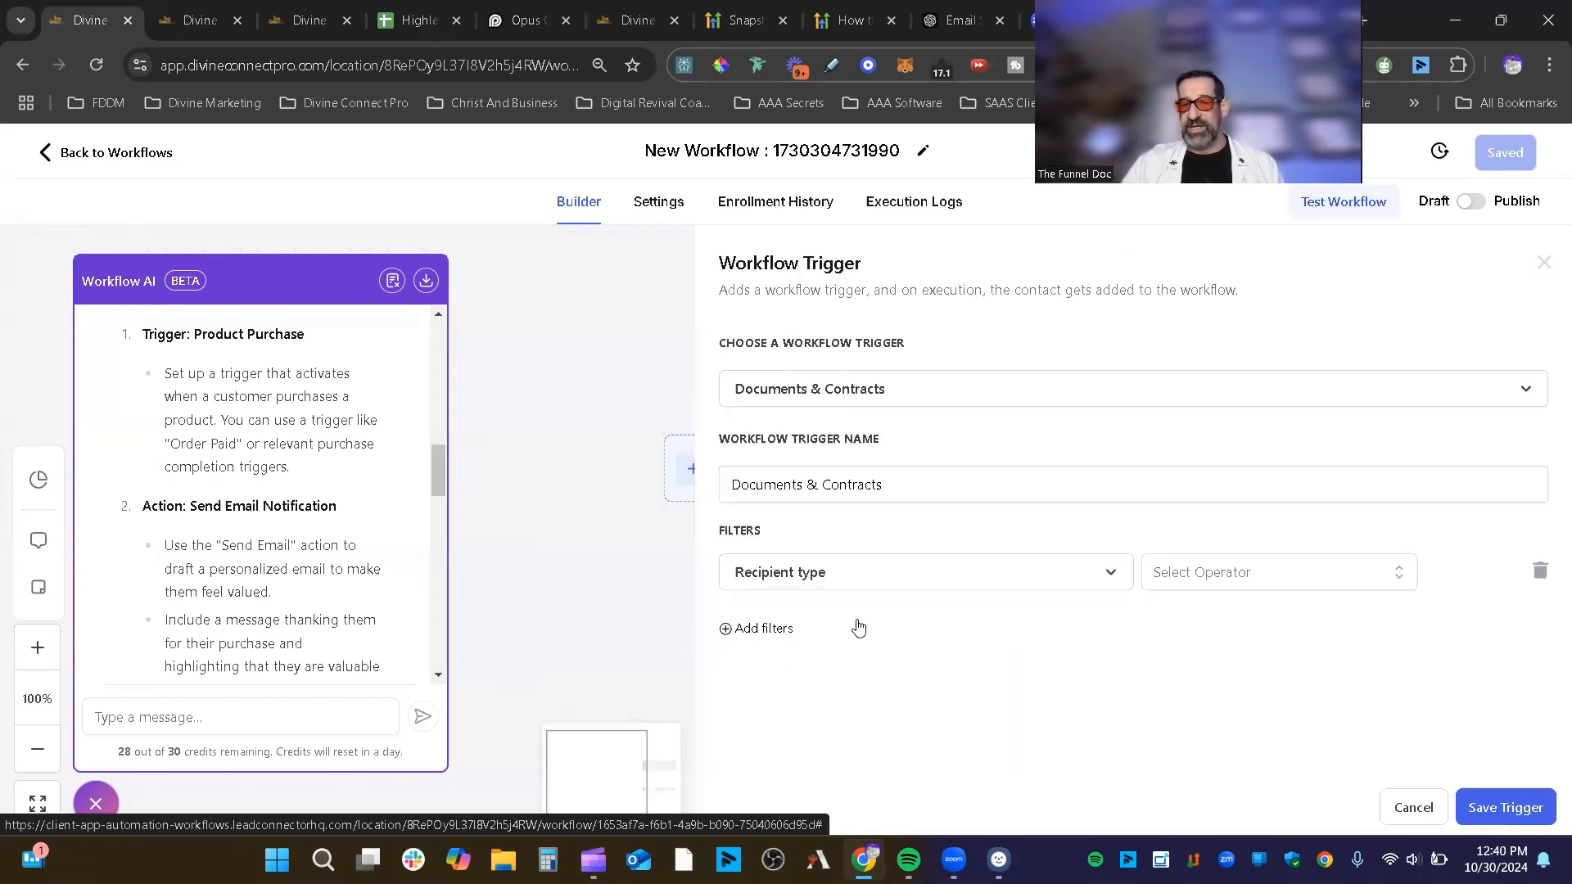
click(1334, 583)
click(1313, 635)
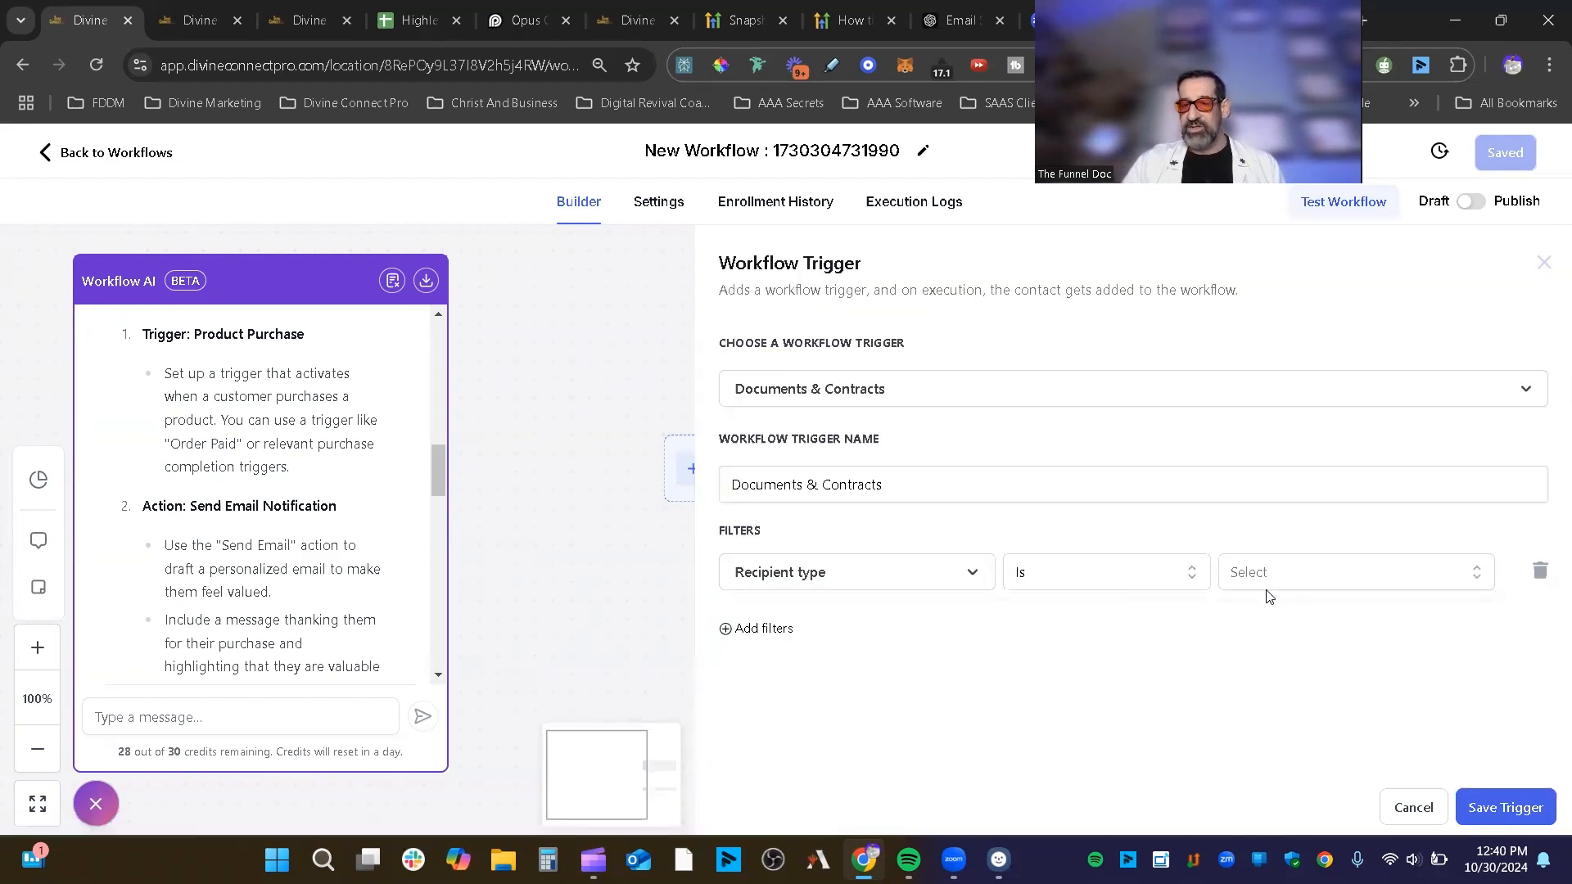
click(1067, 564)
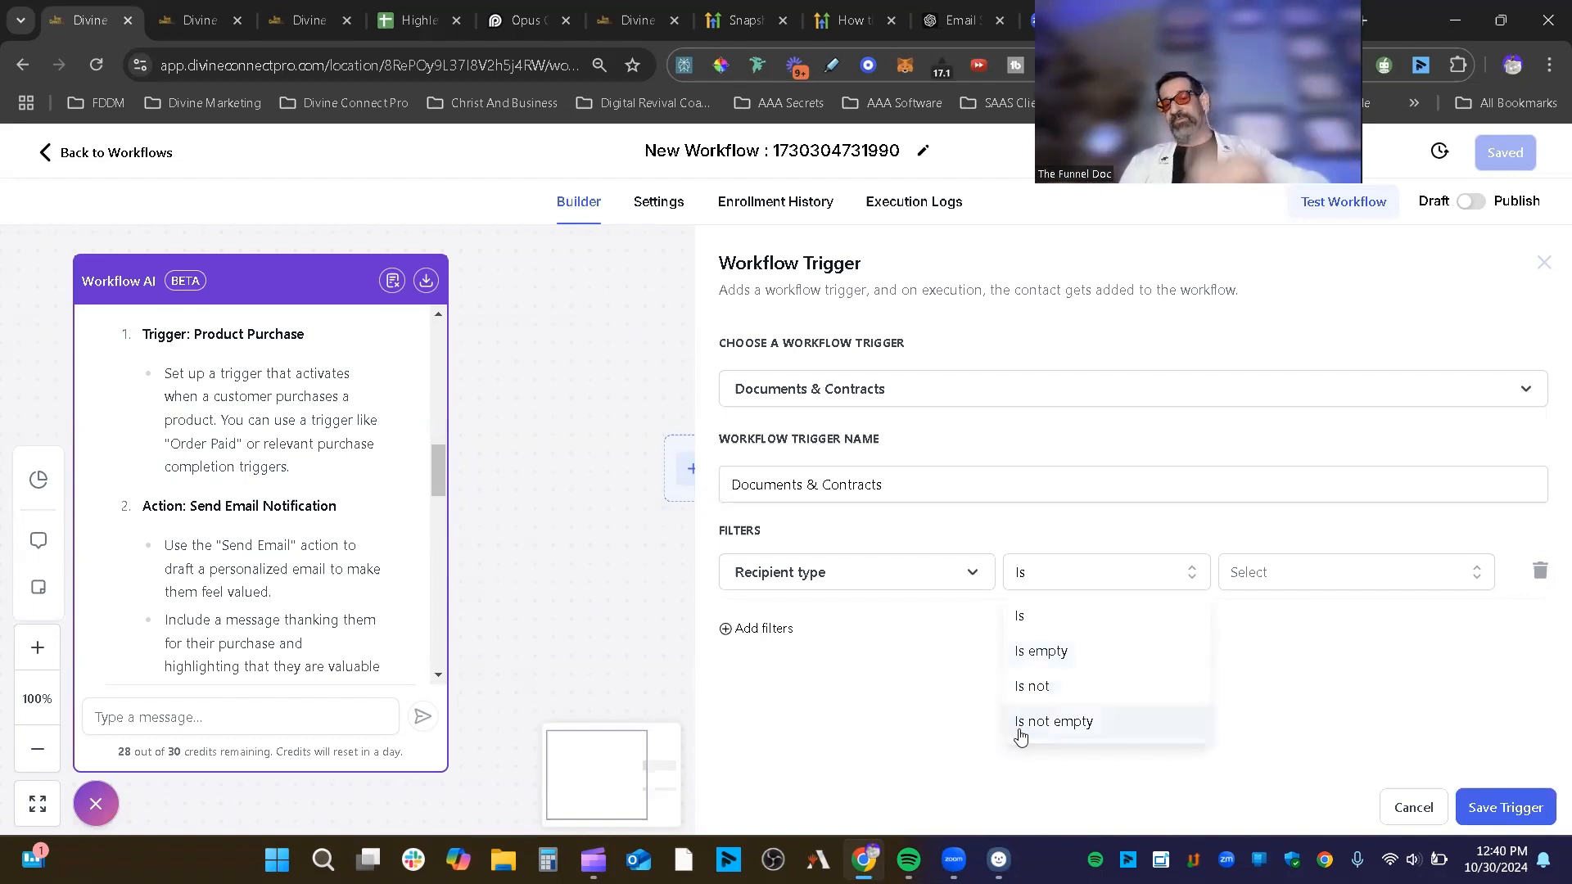
click(1122, 627)
click(1320, 578)
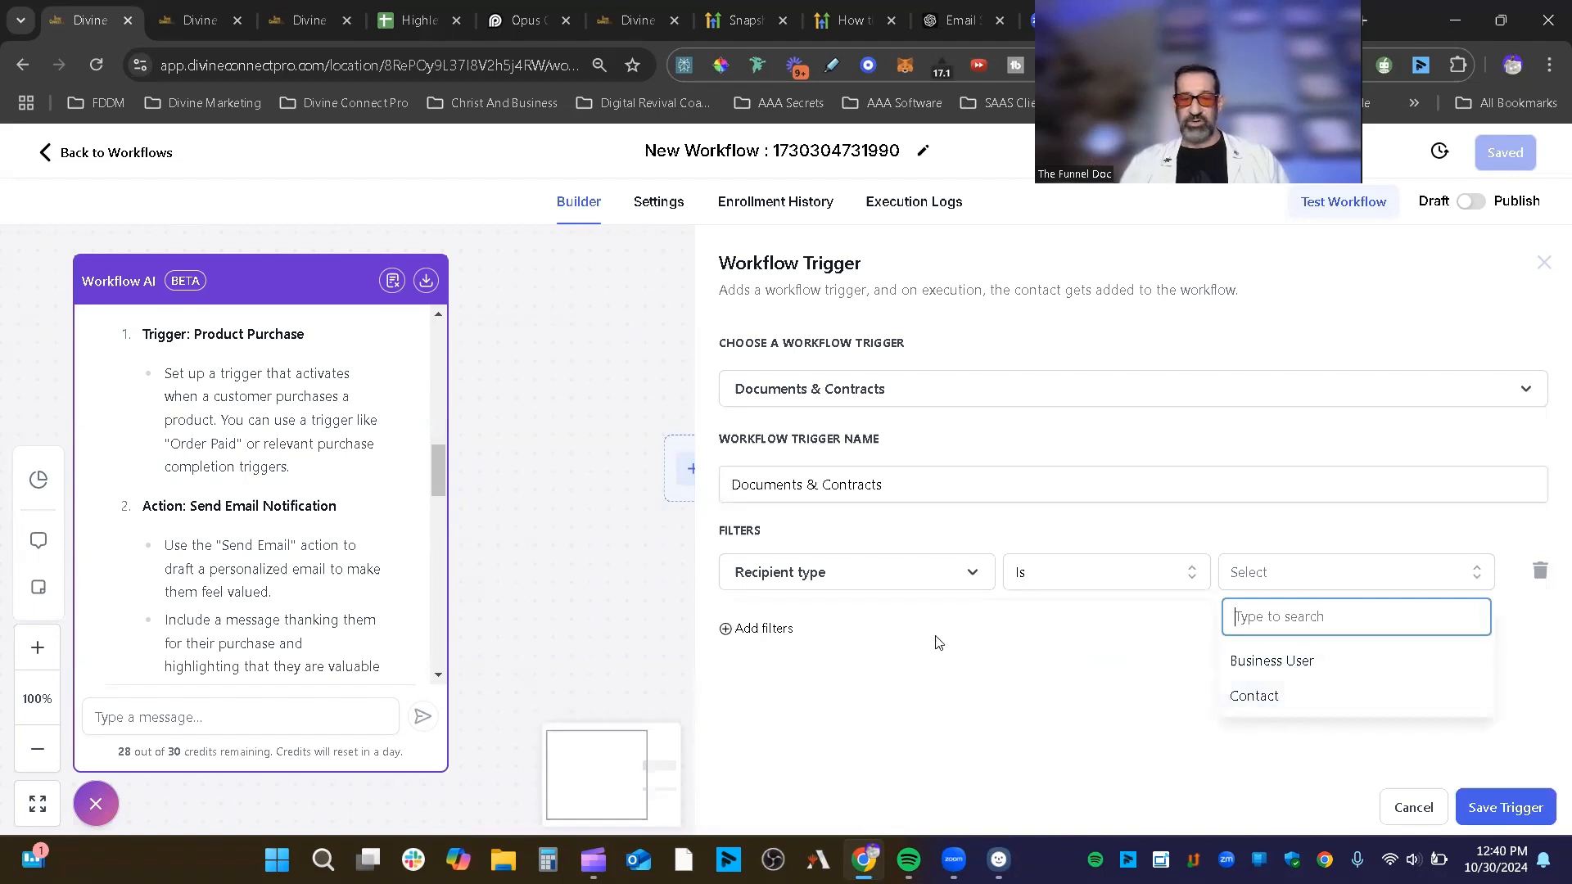
Step: Switch the filter field to Status with the Is comparison and show its values
click(884, 586)
scroll(860, 712, down, 3)
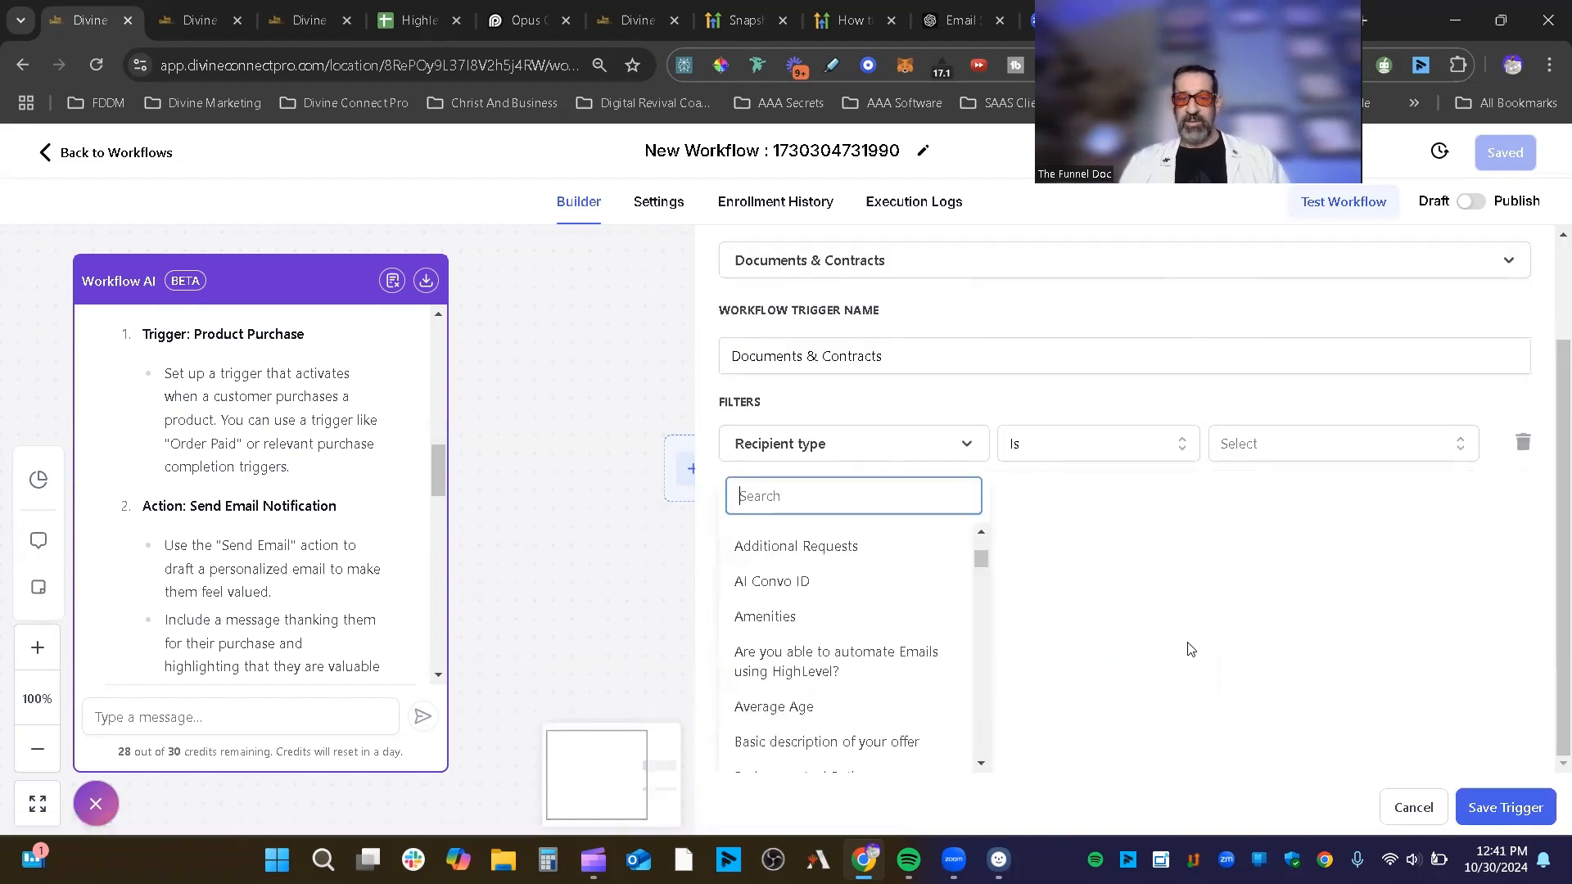
scroll(822, 628, up, 5)
click(811, 649)
click(1350, 580)
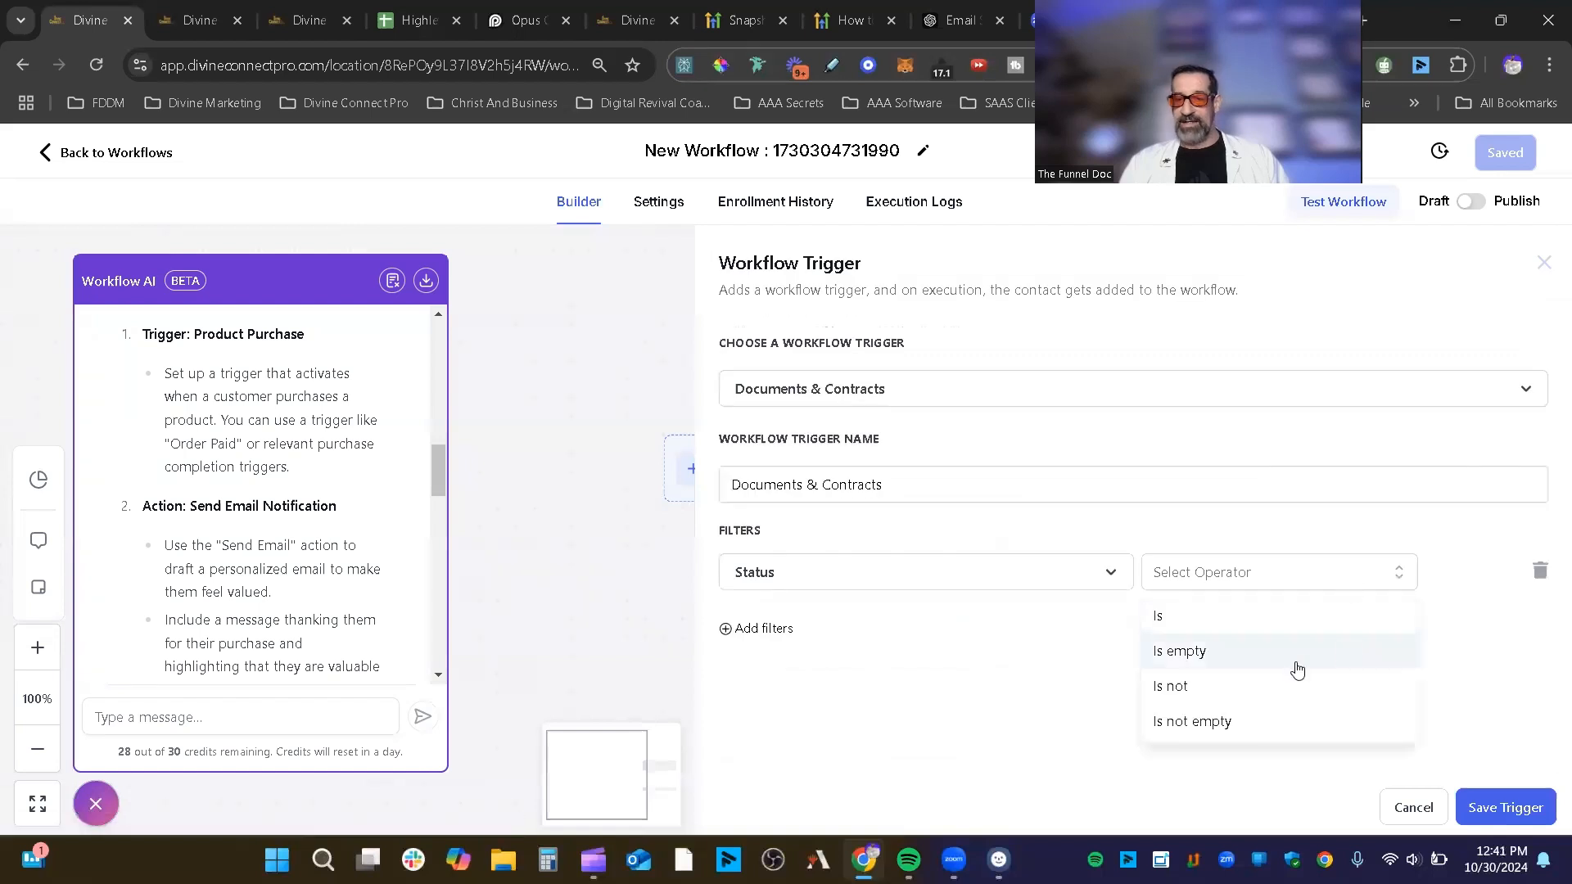
click(1284, 615)
click(1383, 580)
scroll(1410, 678, down, 1)
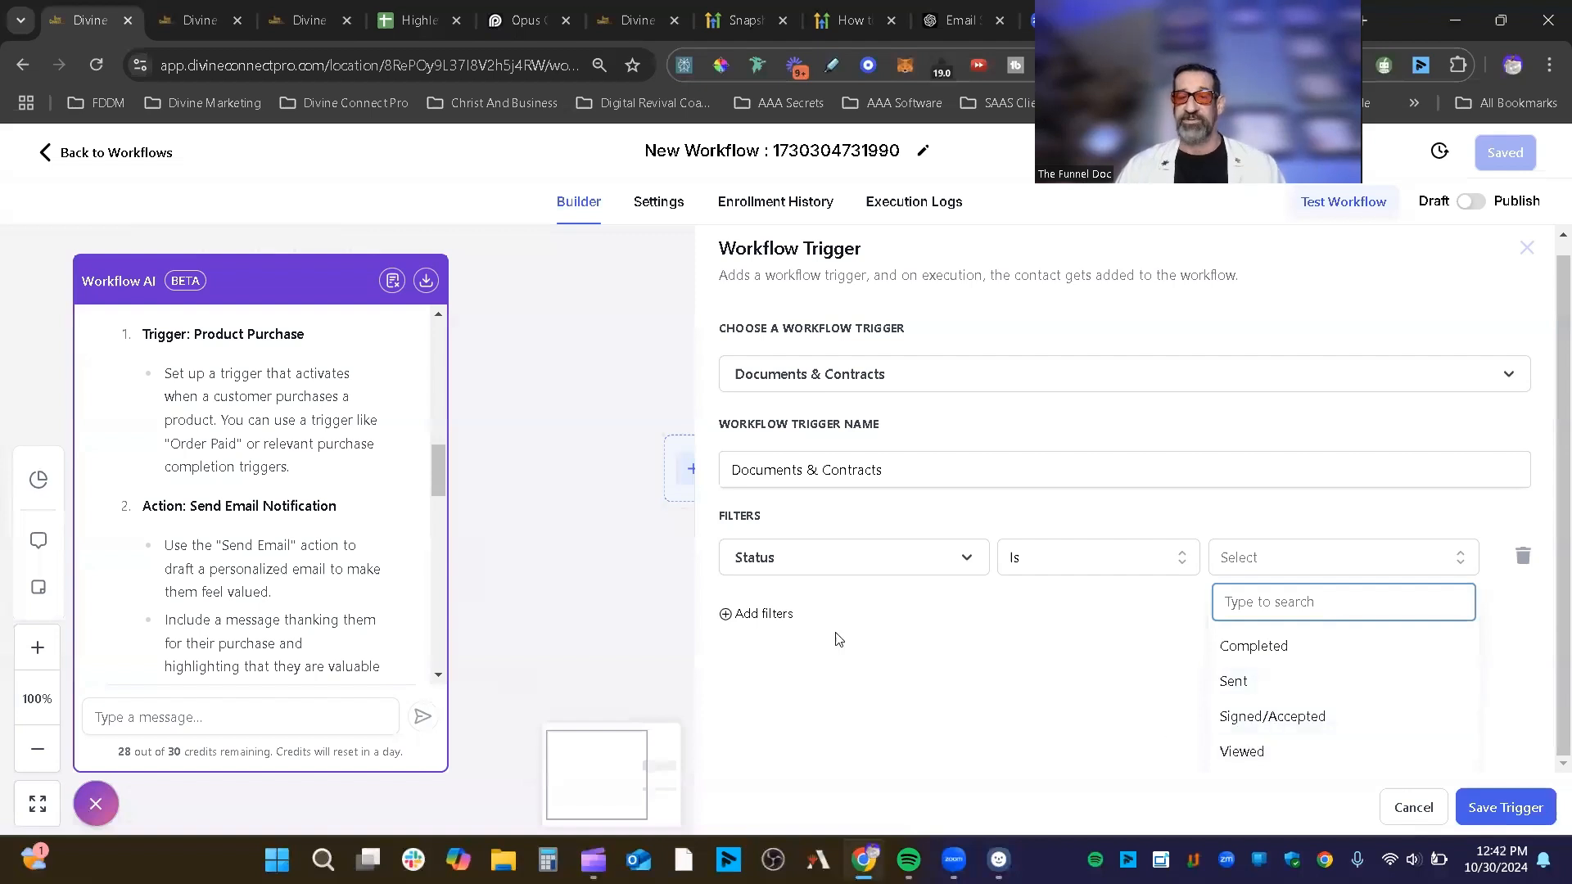
Step: Set the Status filter value to Completed
click(780, 619)
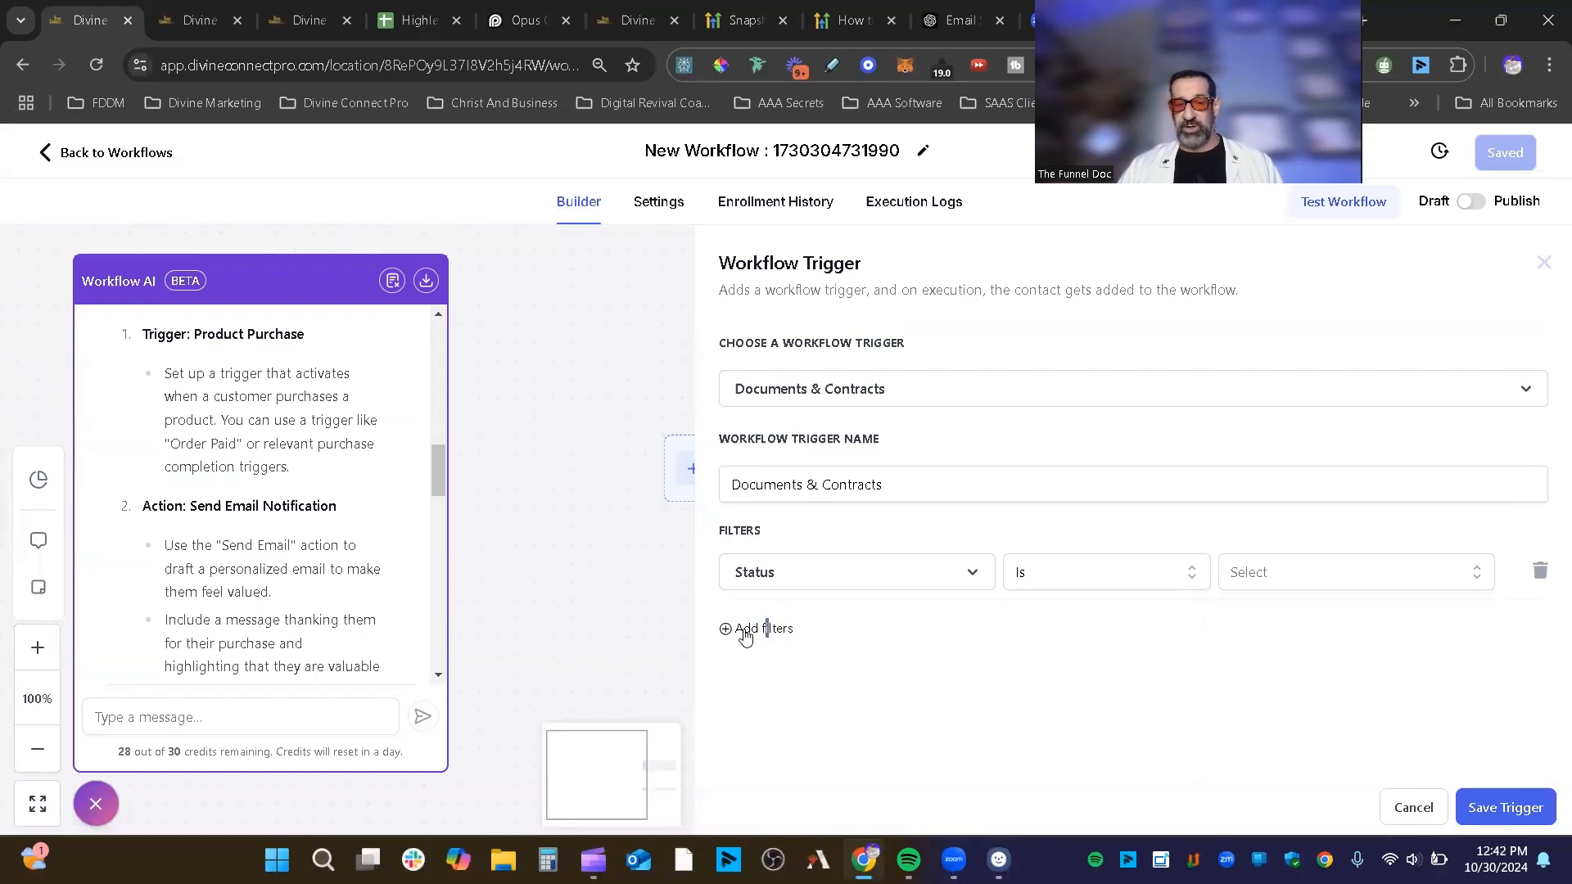
double_click(745, 630)
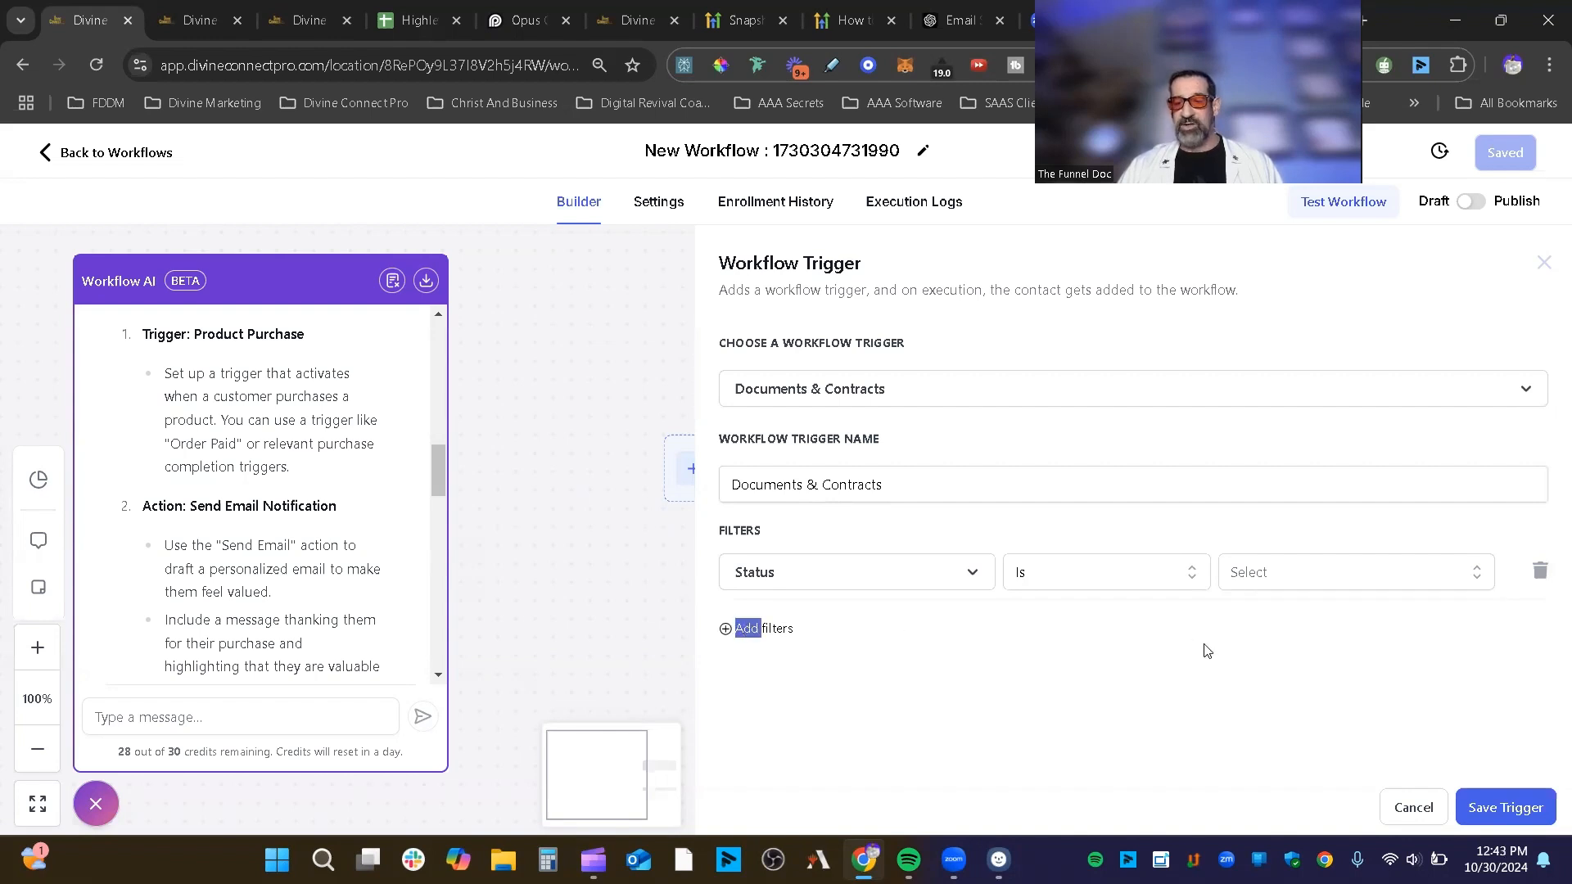
click(783, 637)
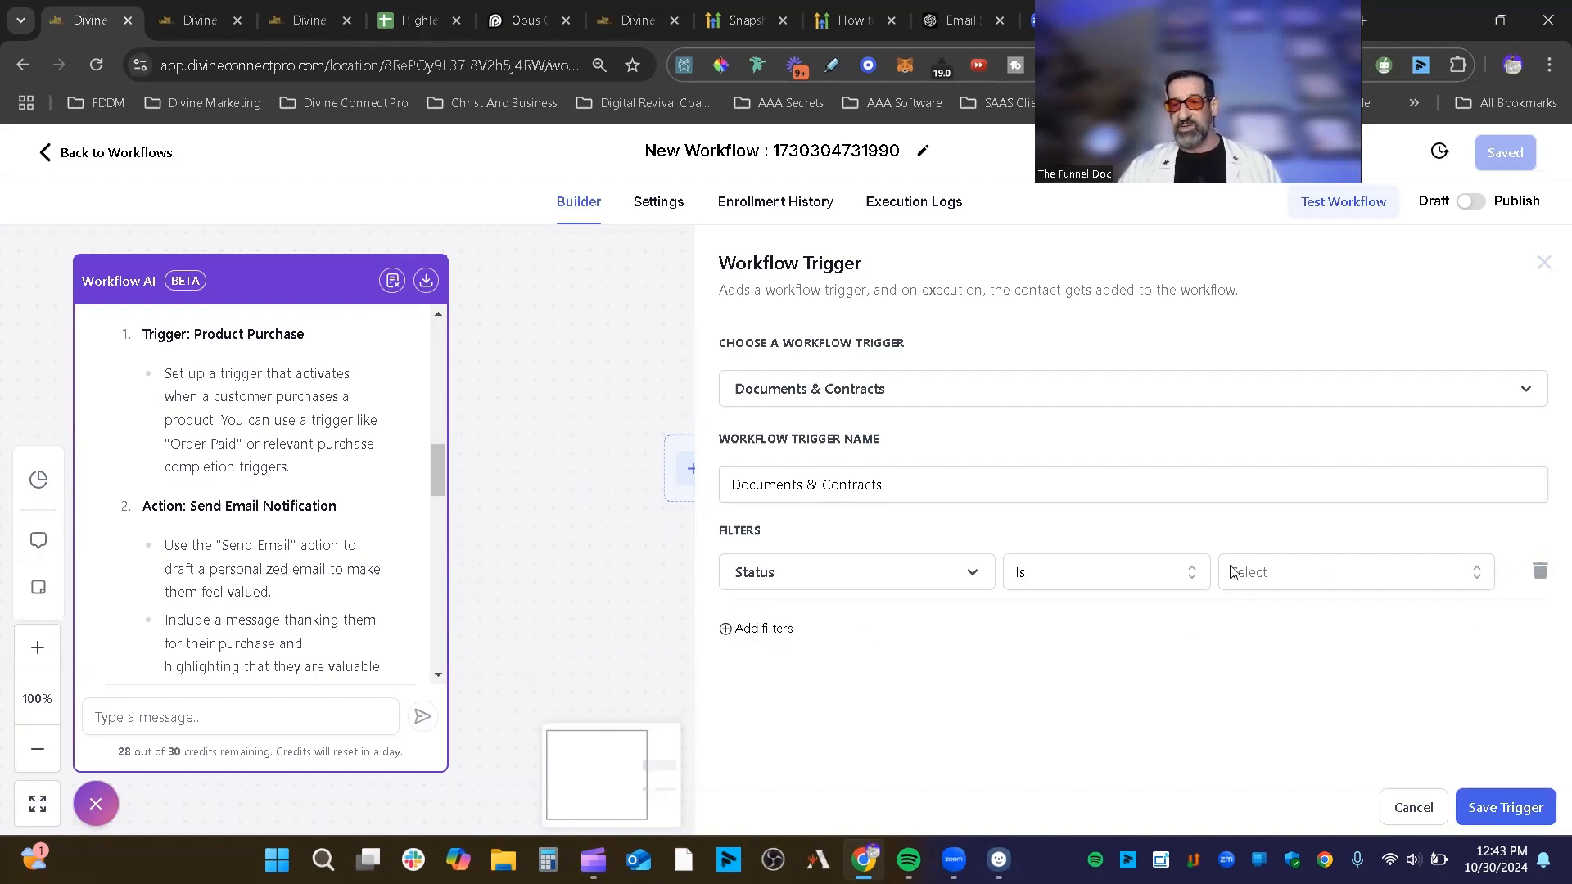
click(1405, 582)
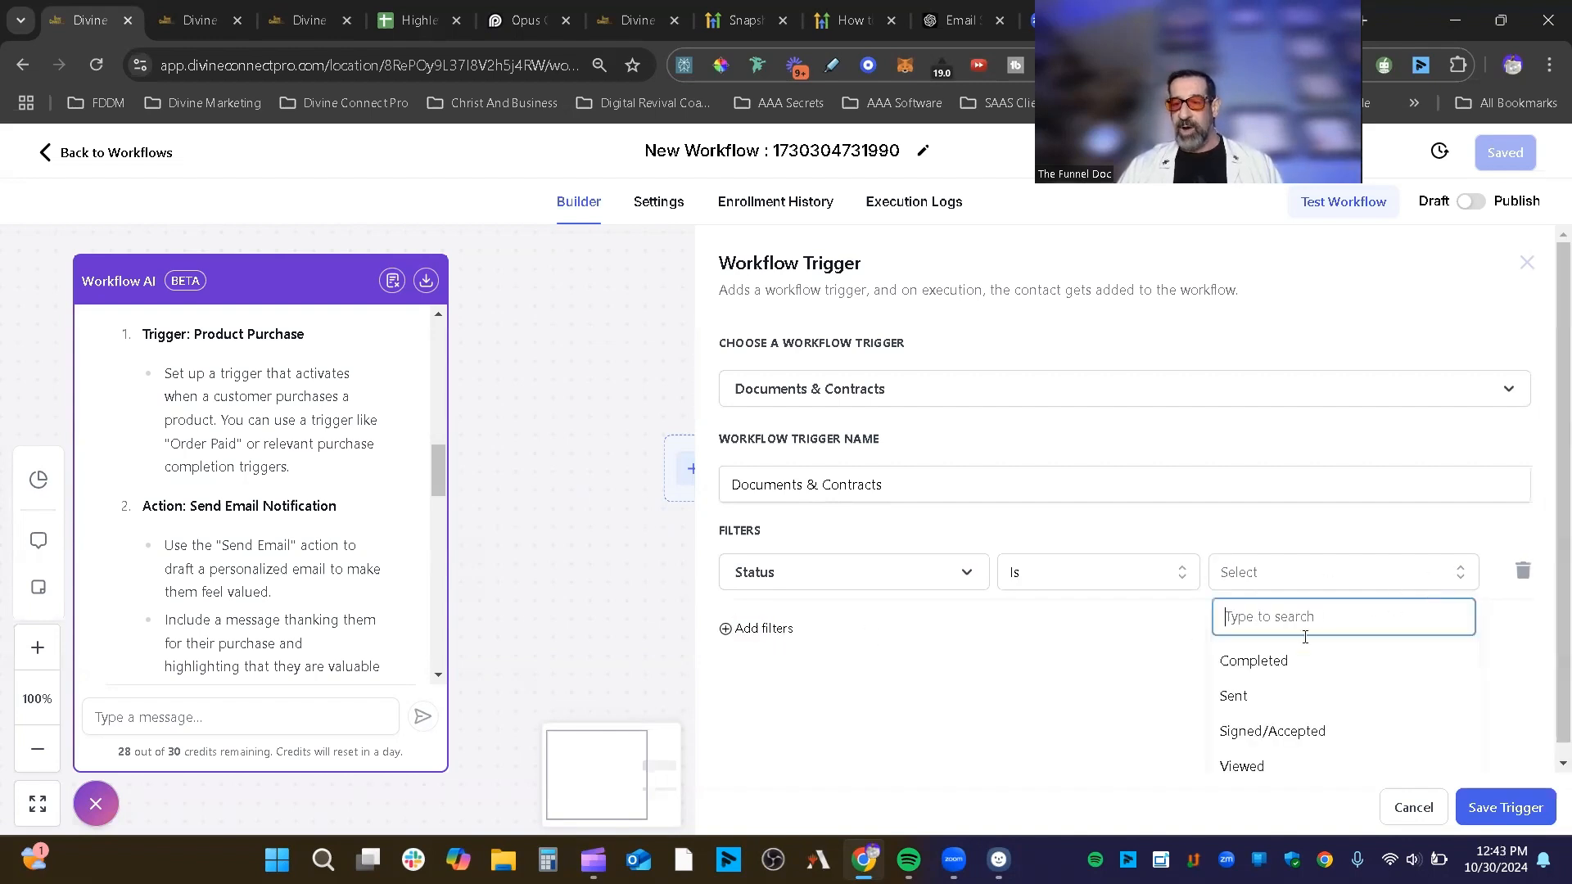
Step: Add a second filter: Template Is ESA TEMPLATE - Template
click(747, 629)
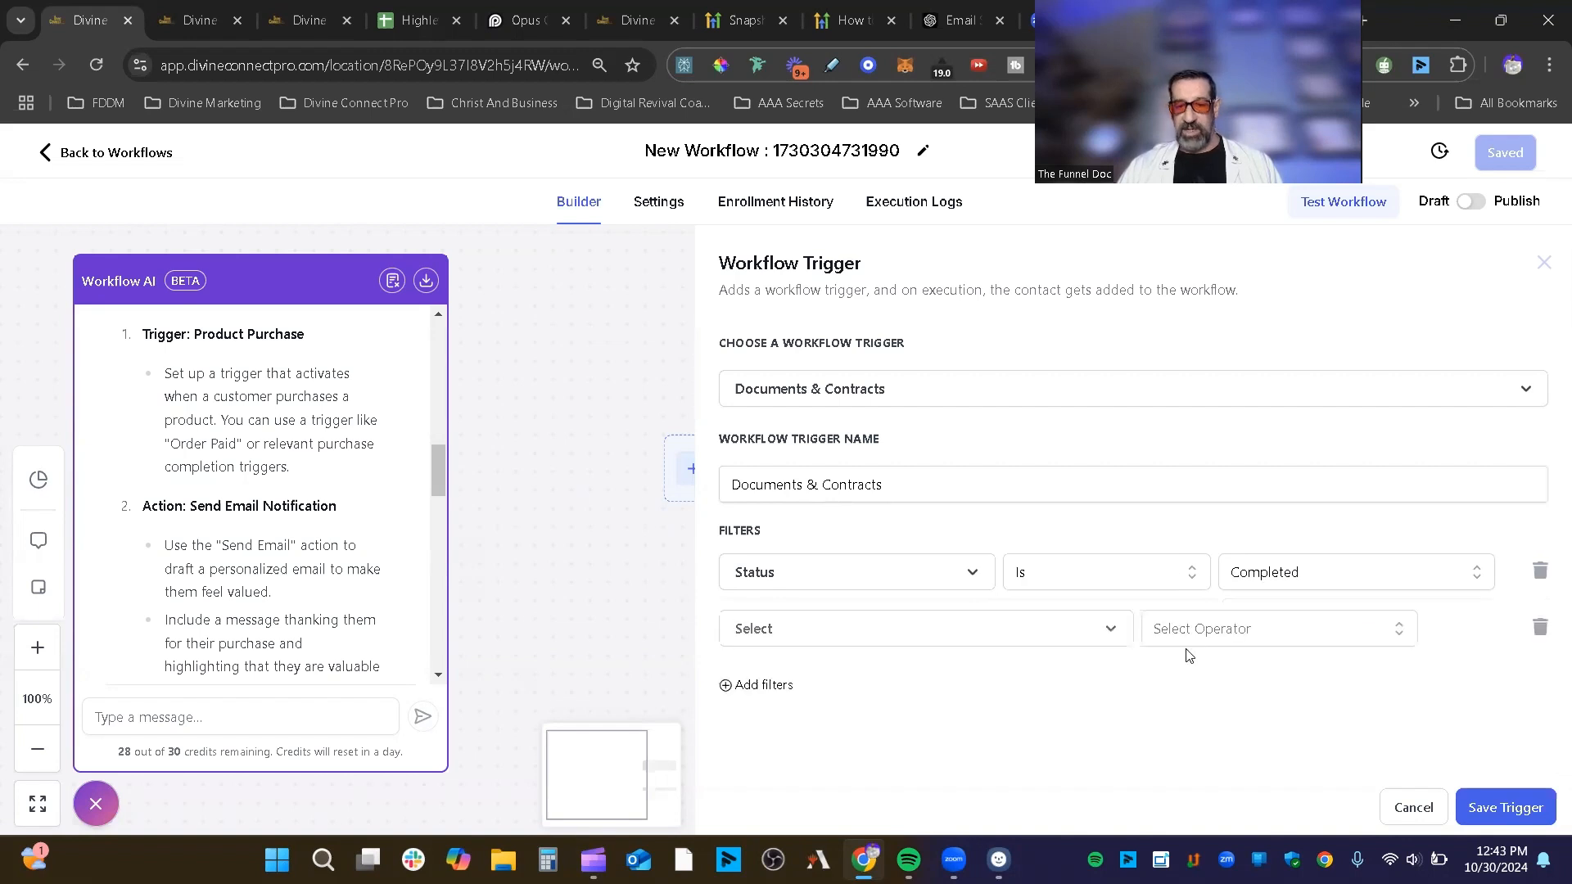
click(891, 644)
scroll(1316, 666, down, 2)
click(788, 652)
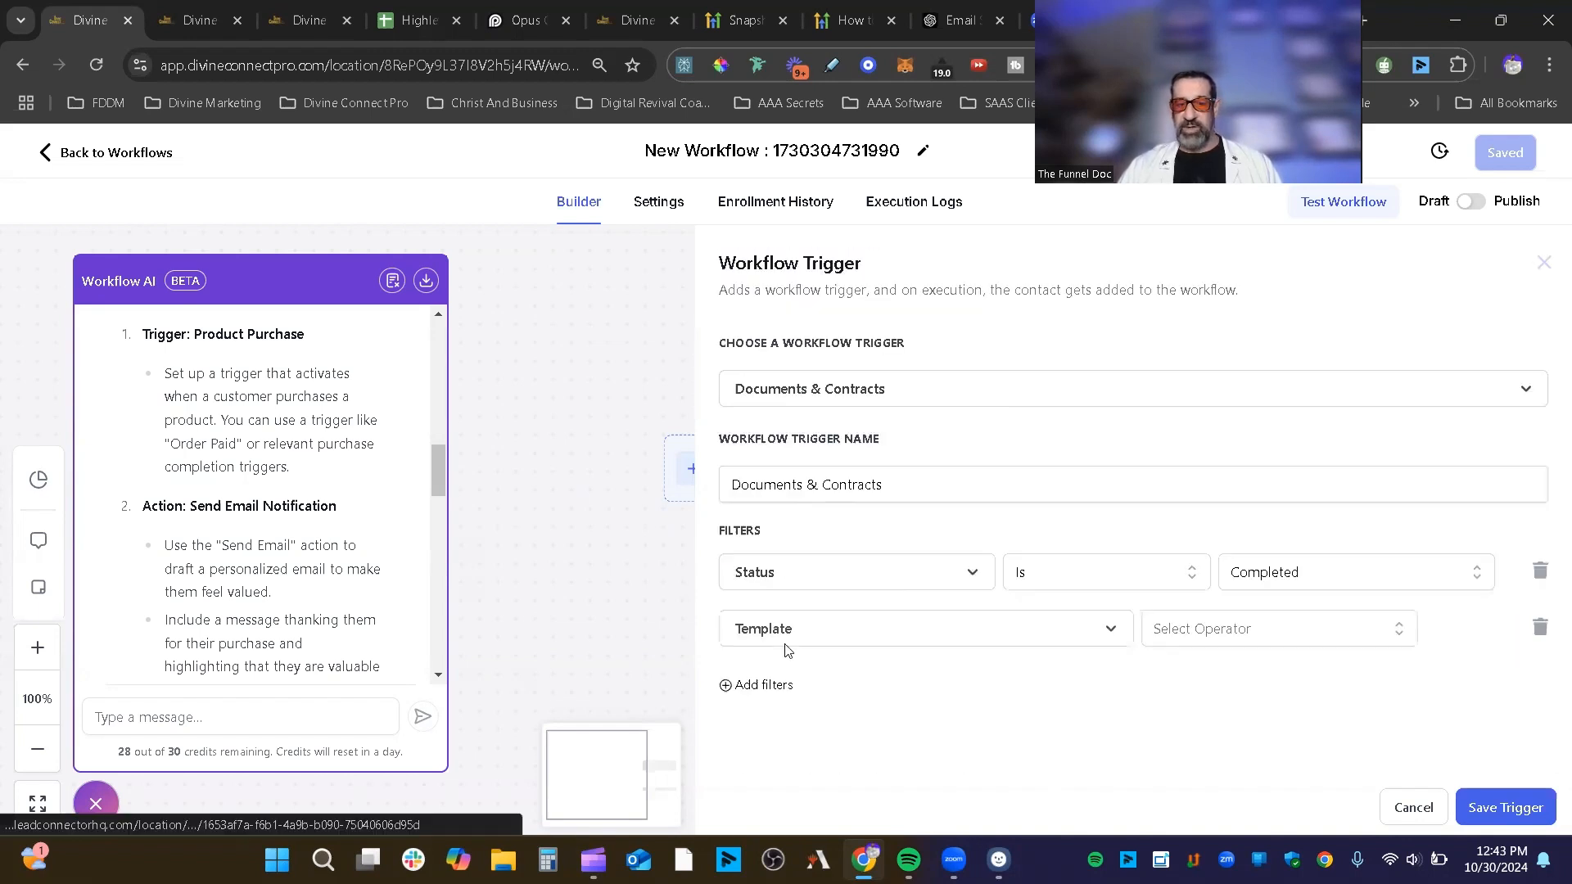
click(1196, 625)
click(1198, 683)
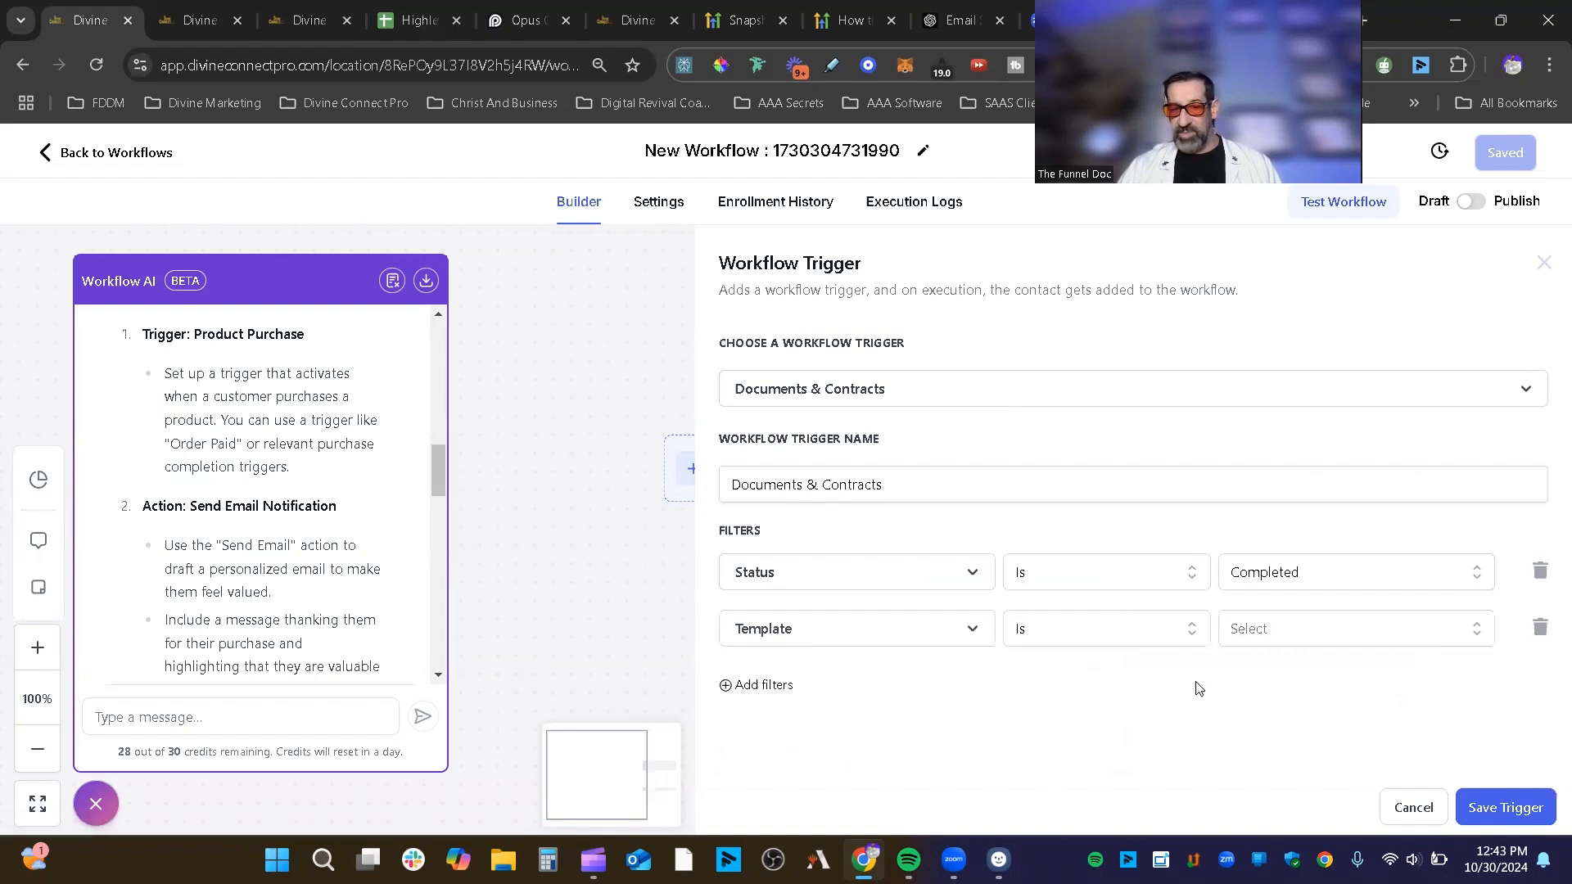
click(1353, 645)
click(1300, 718)
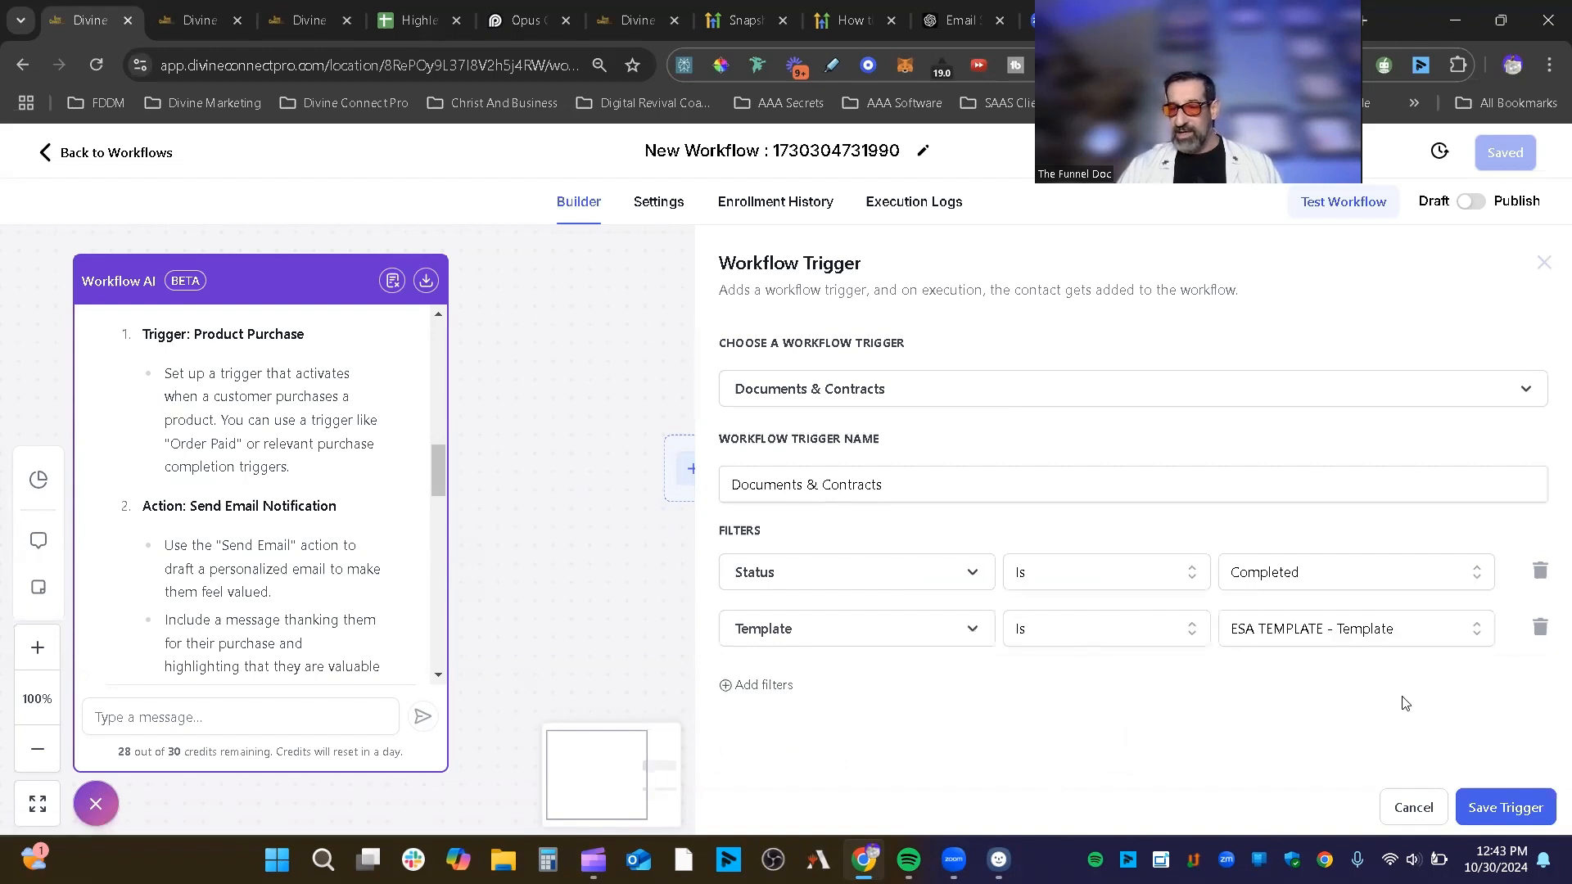
Step: Add a third filter on Value with Equals to, leaving its value empty
click(779, 690)
scroll(1482, 626, down, 1)
click(851, 670)
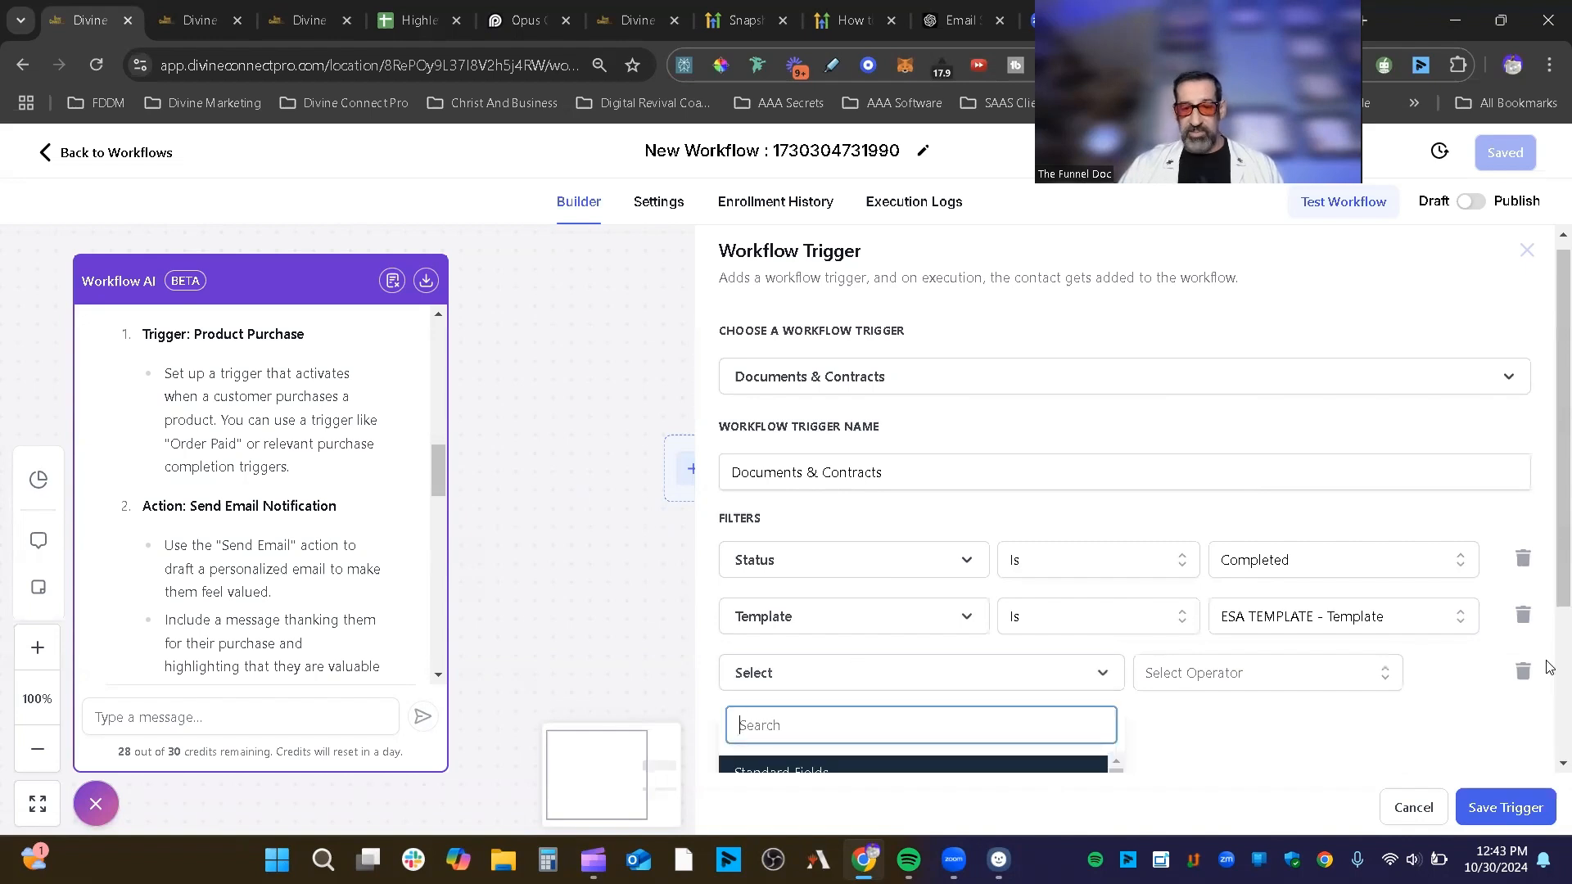
click(877, 653)
click(1263, 682)
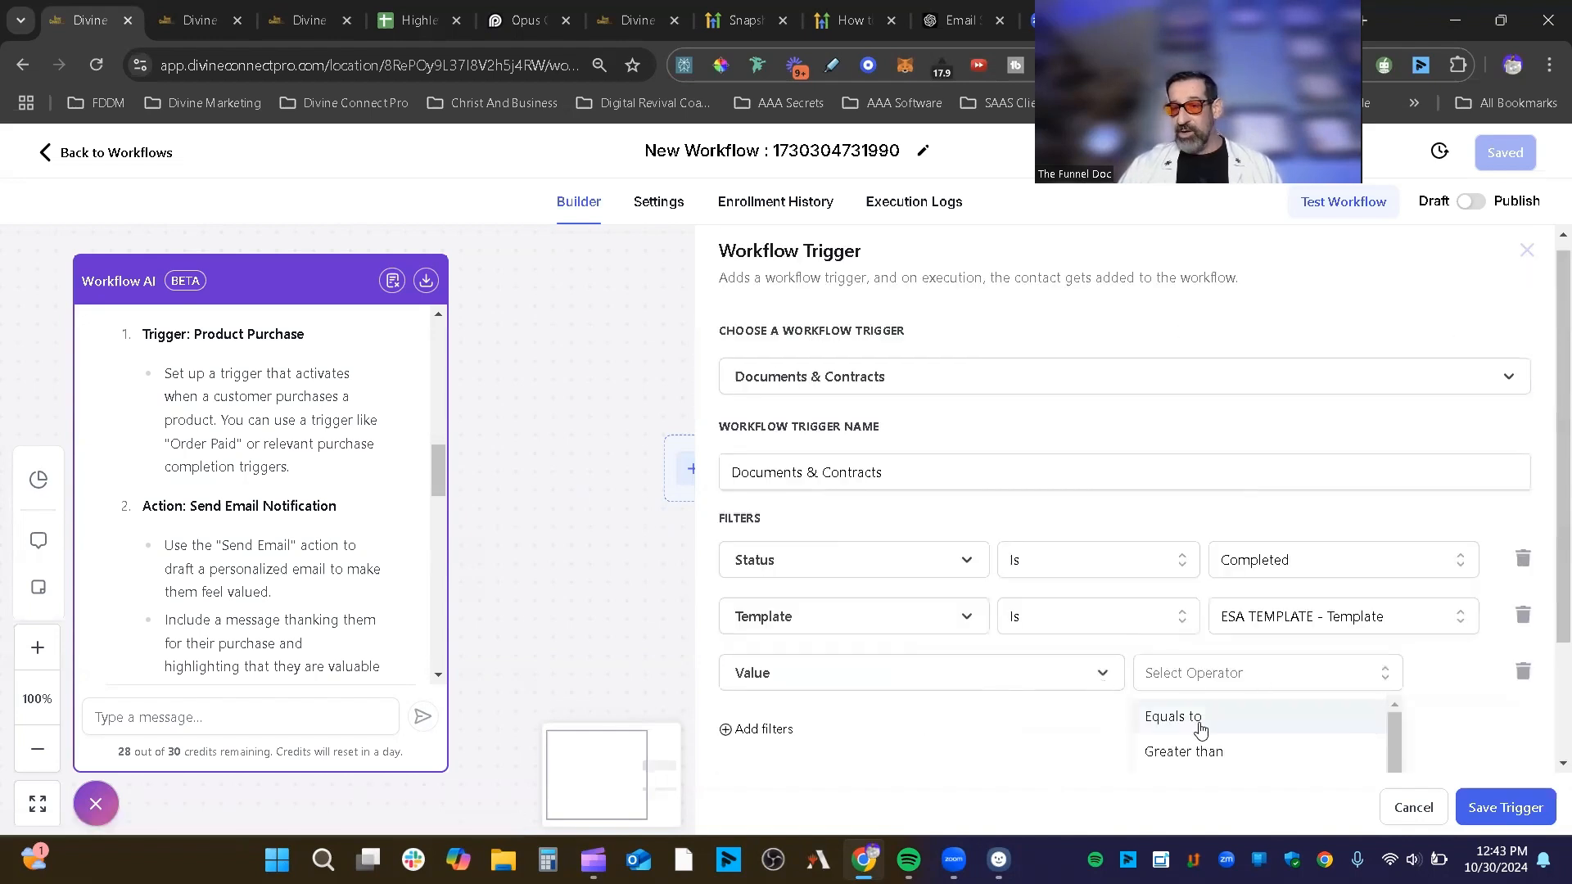
click(1200, 730)
click(1351, 667)
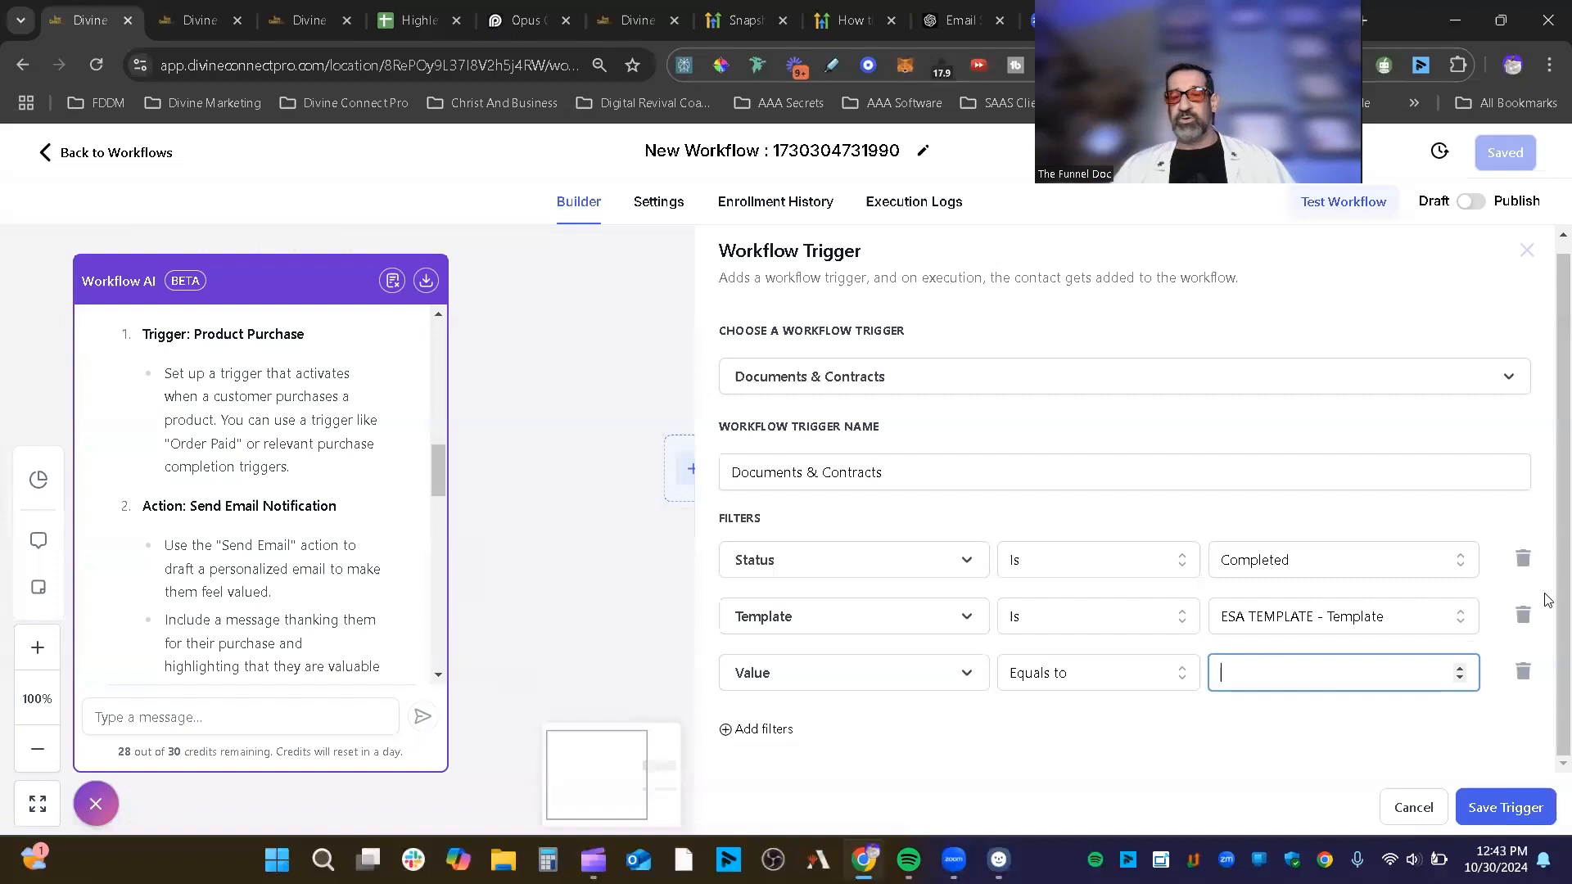
Step: Delete the Status, Template and Value filters and close the trigger settings without saving
double_click(1523, 561)
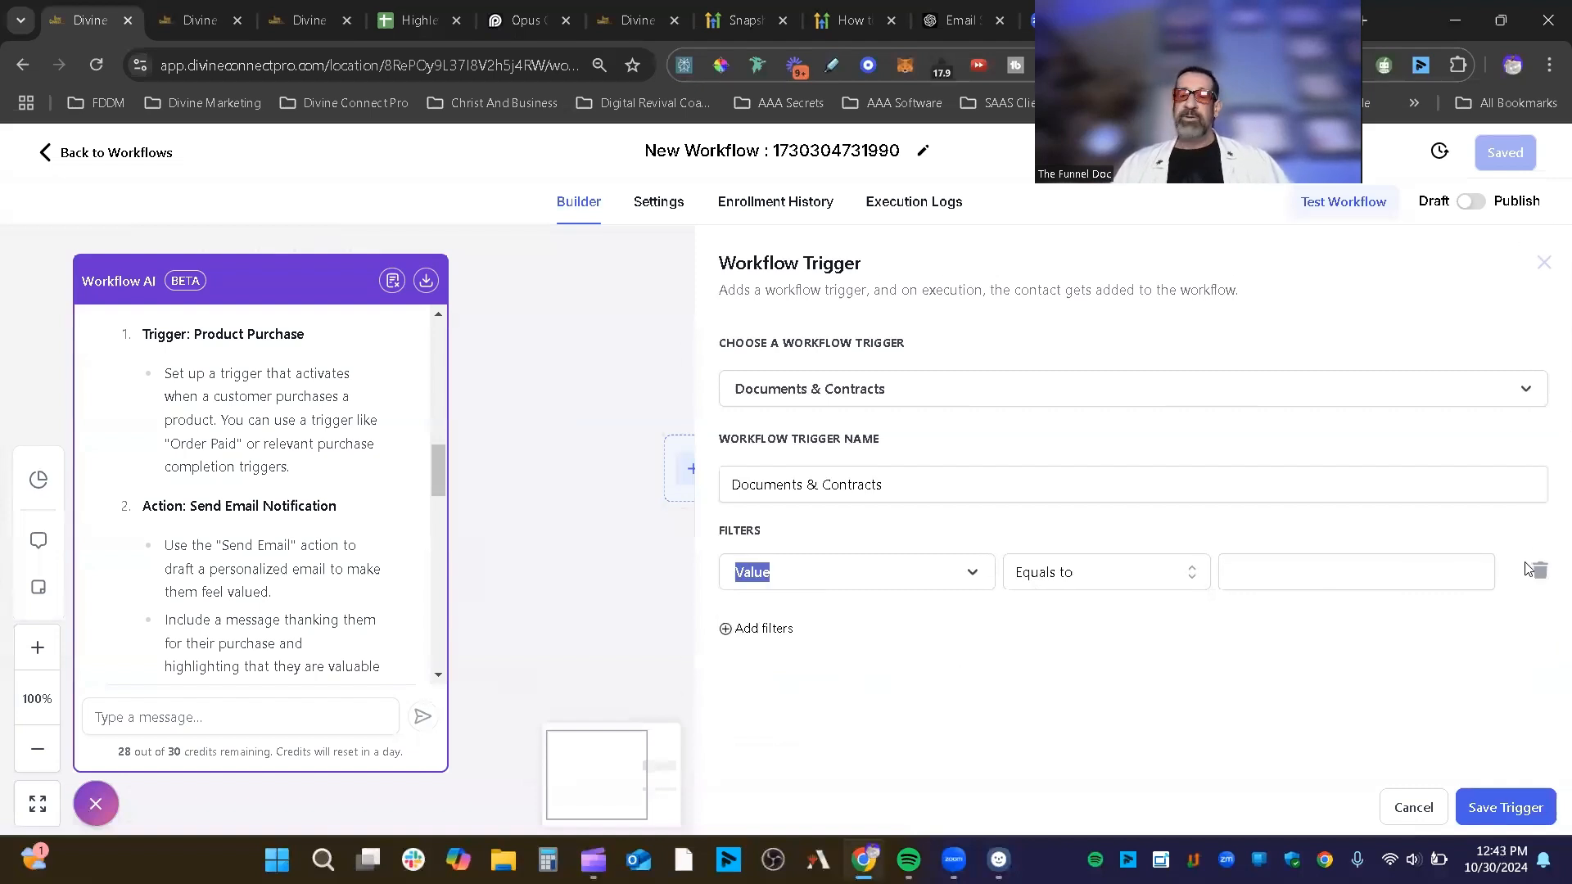
click(1536, 570)
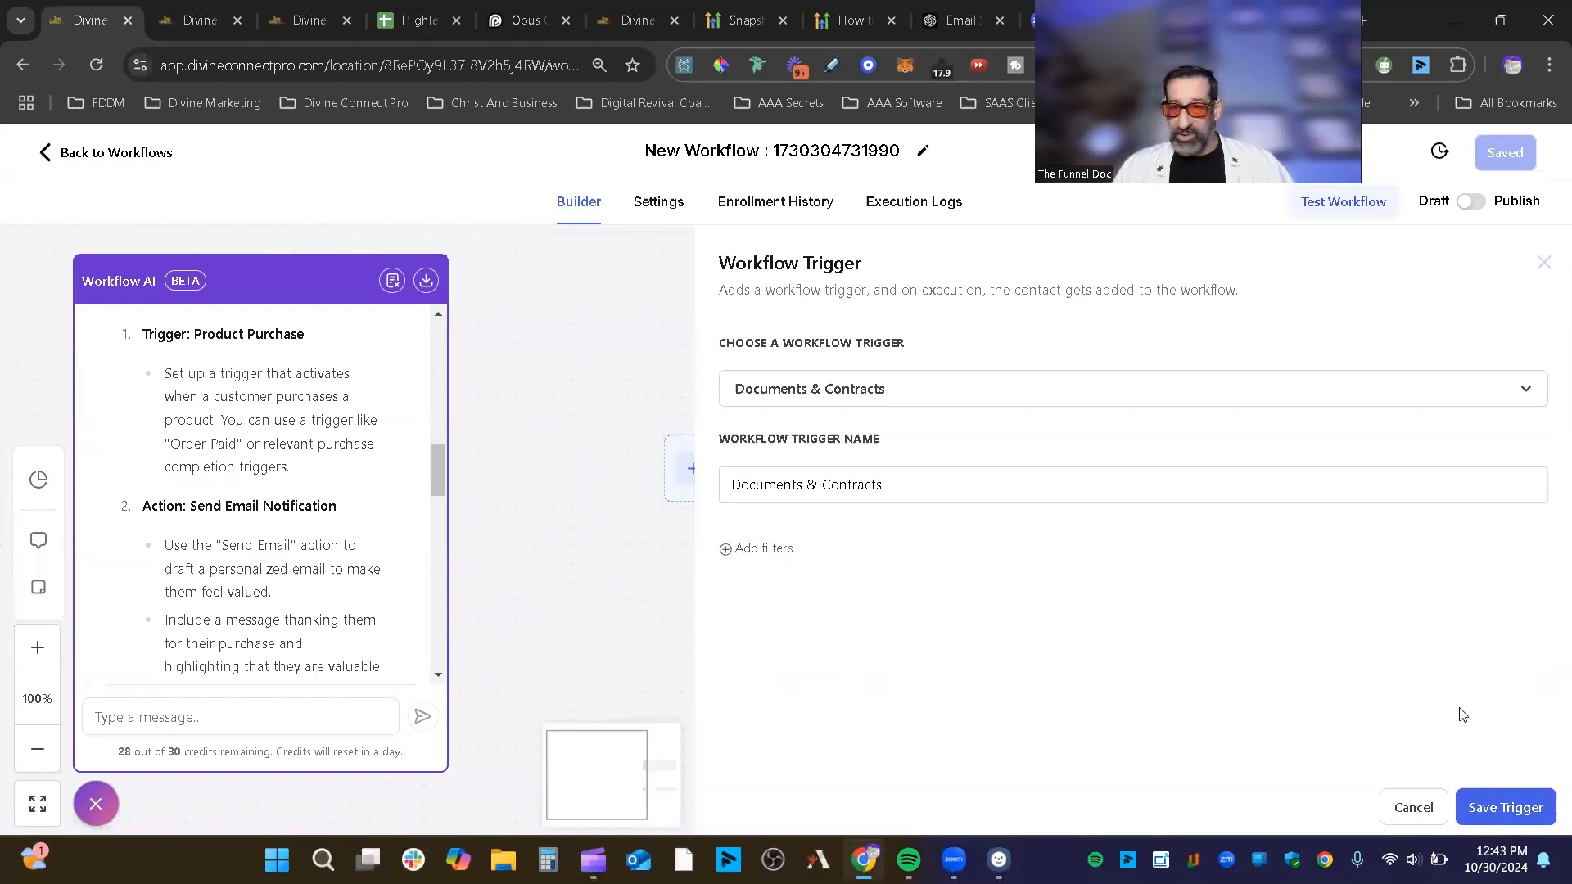
click(1542, 265)
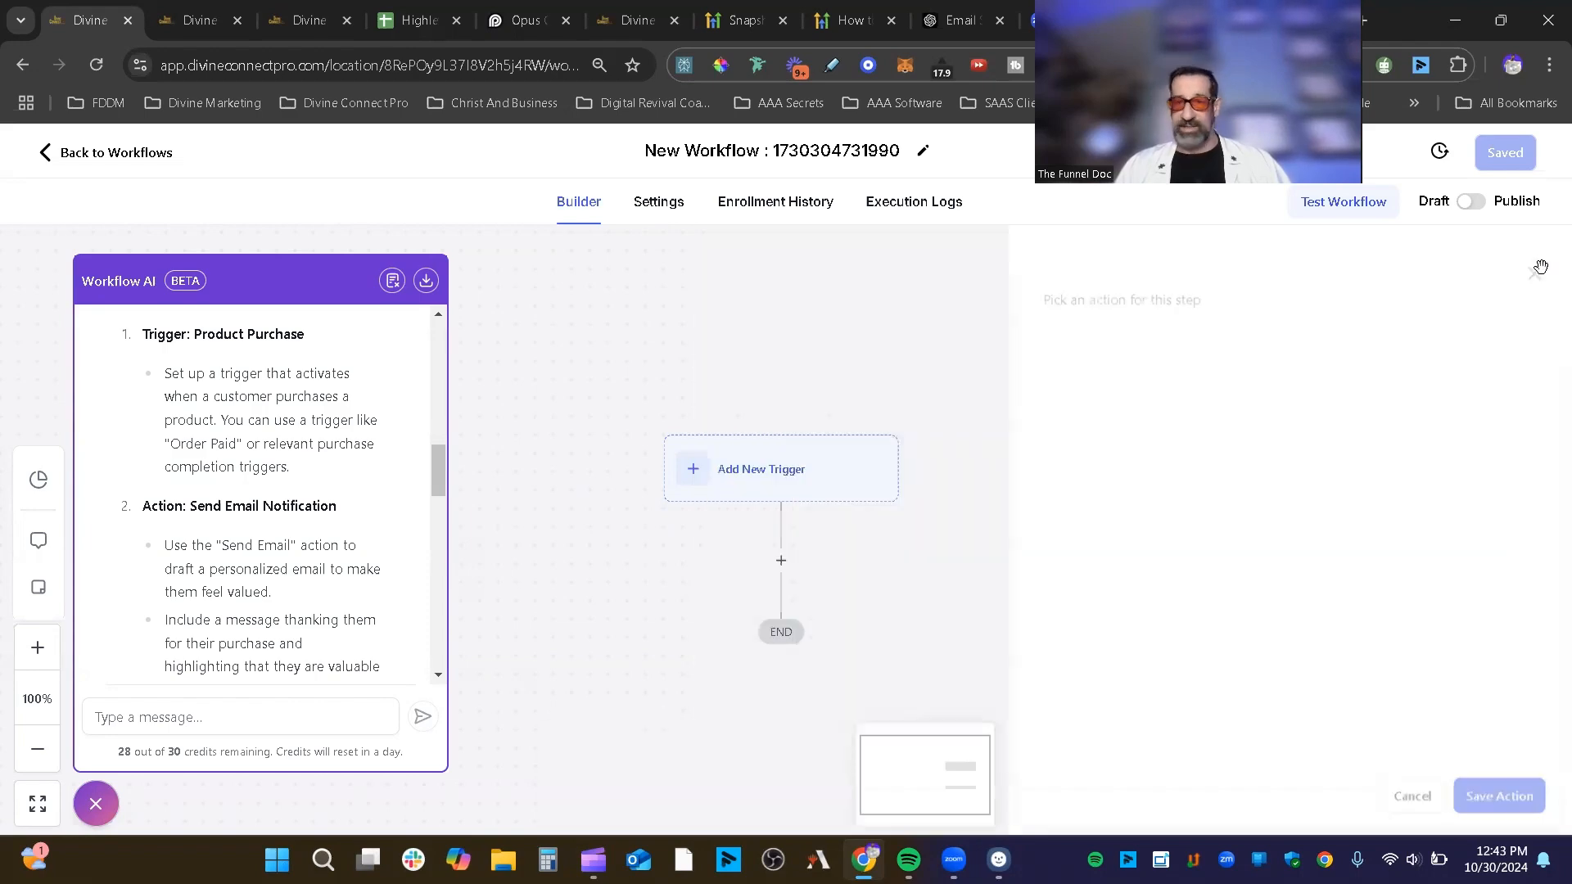
Step: Reopen the trigger list and browse down to payment triggers like Estimates and Refund
click(784, 469)
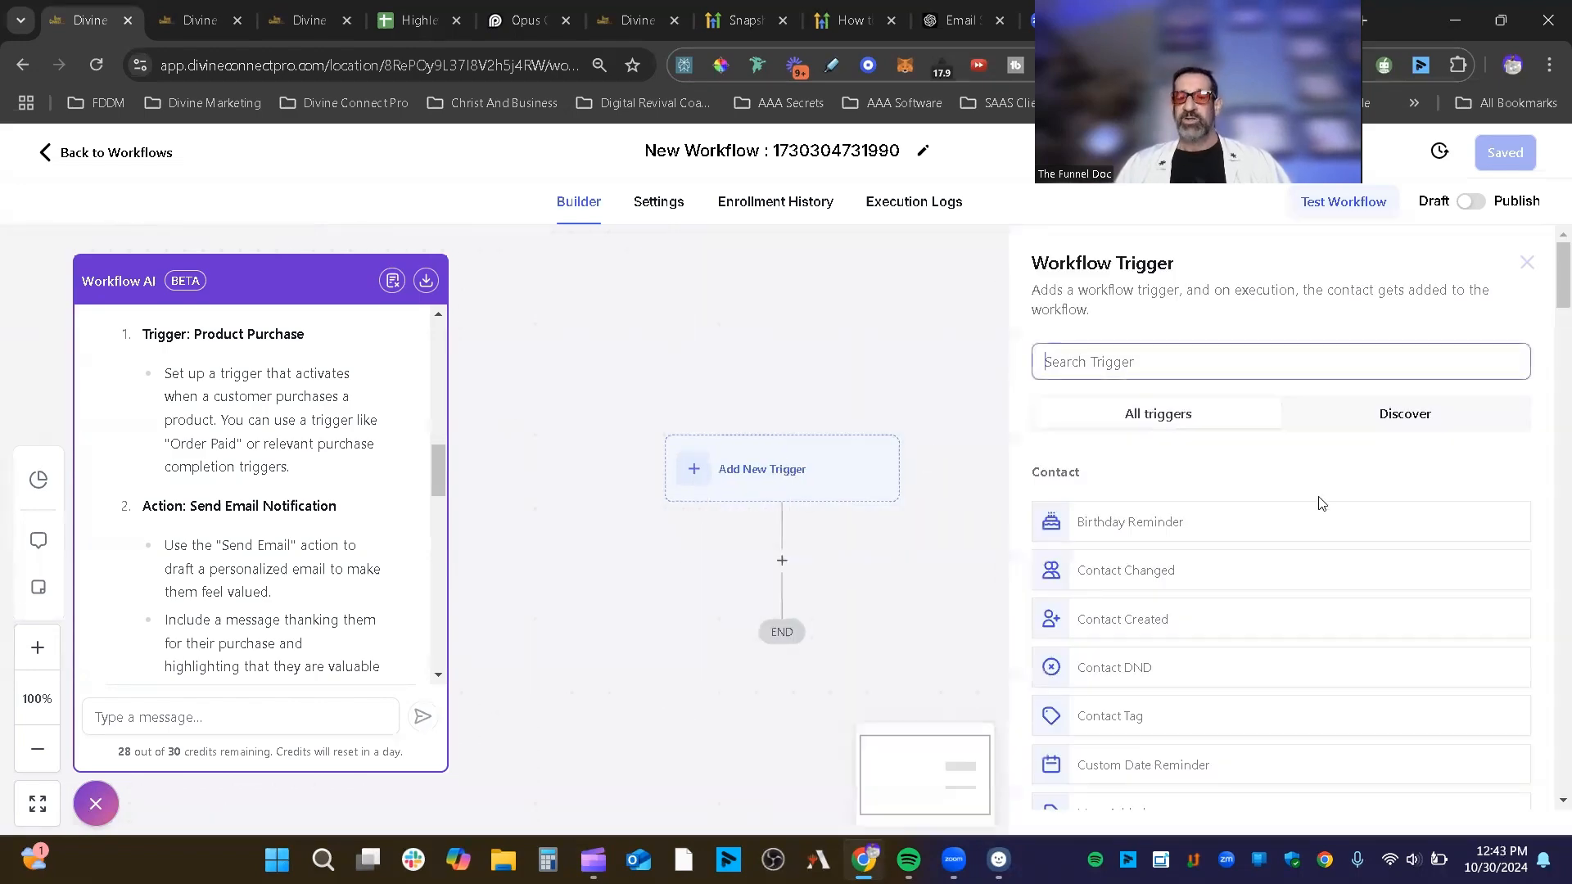
scroll(1544, 434, down, 10)
scroll(1545, 434, down, 15)
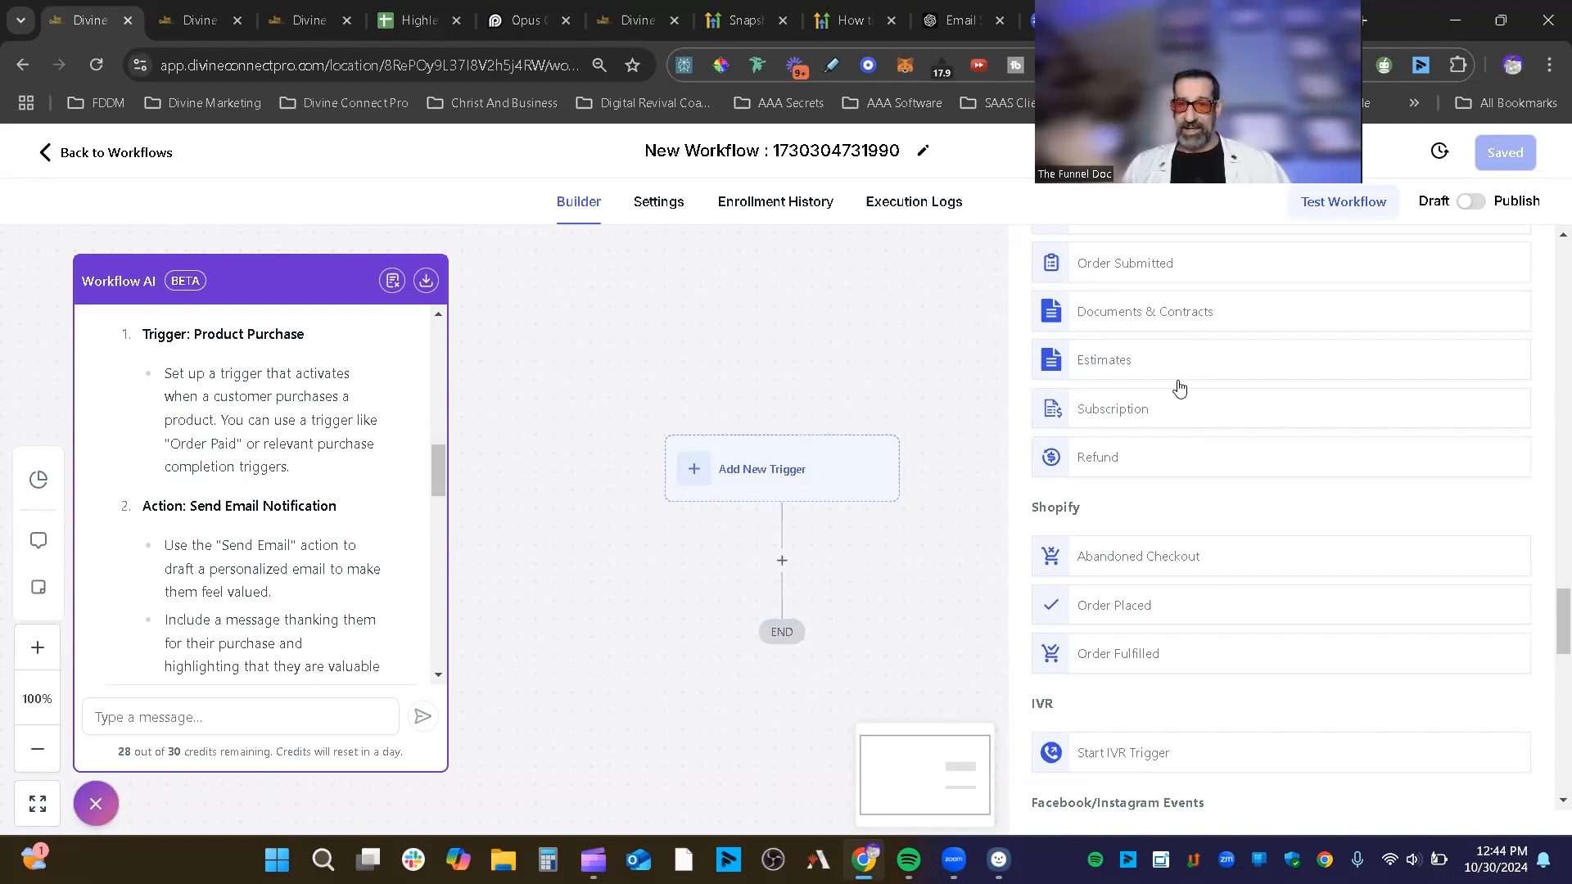
Step: Scroll the actions list to the bottom and highlight the AI phone assistant section heading
scroll(1244, 402, down, 2)
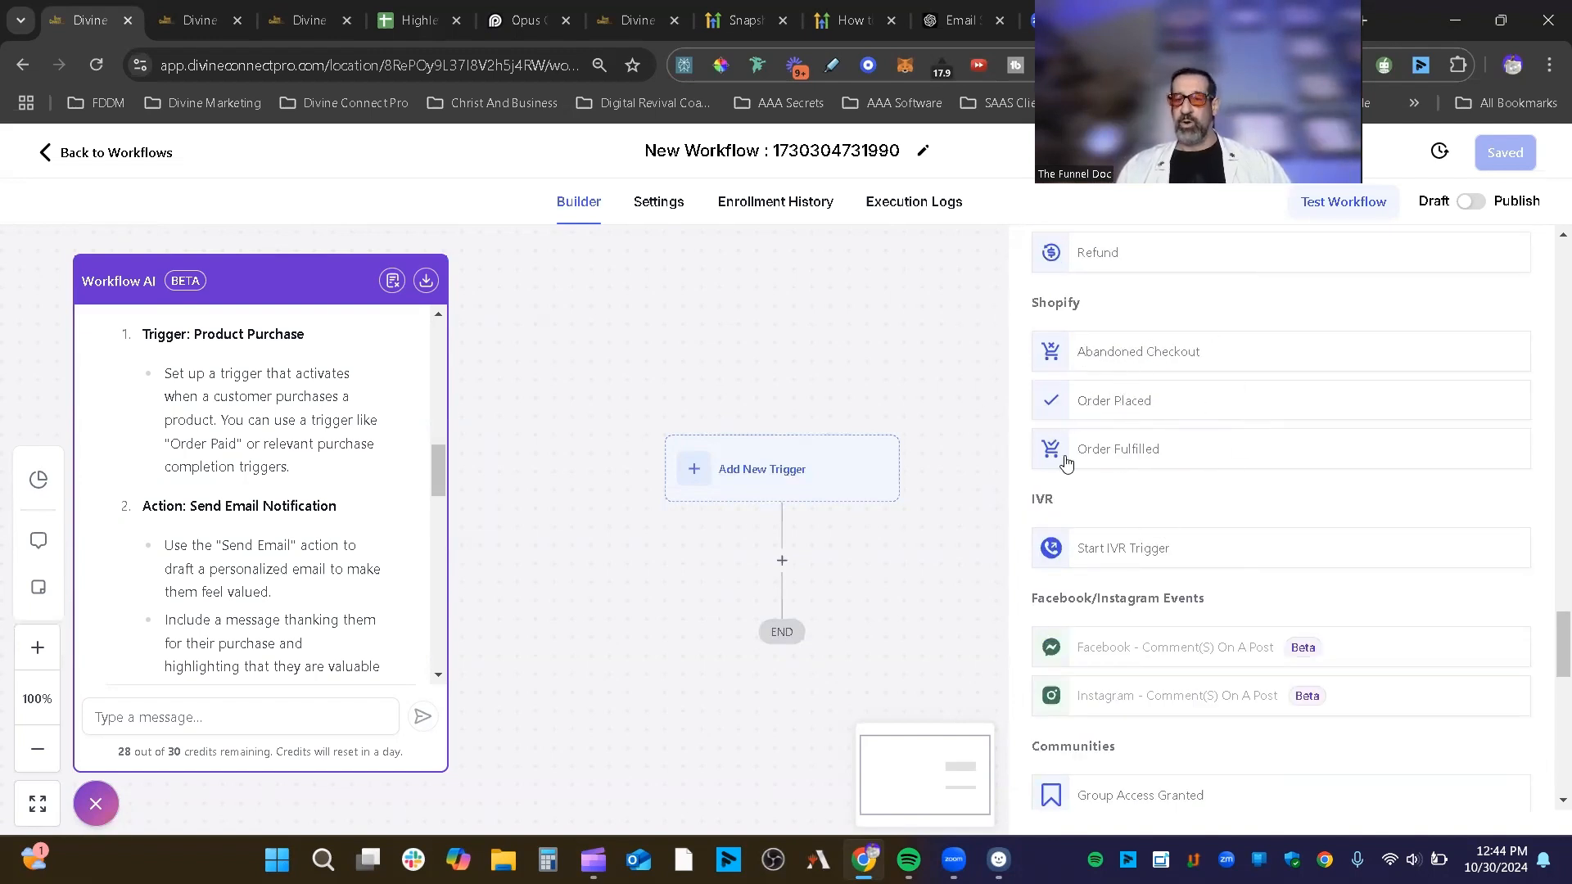
scroll(1257, 361, down, 2)
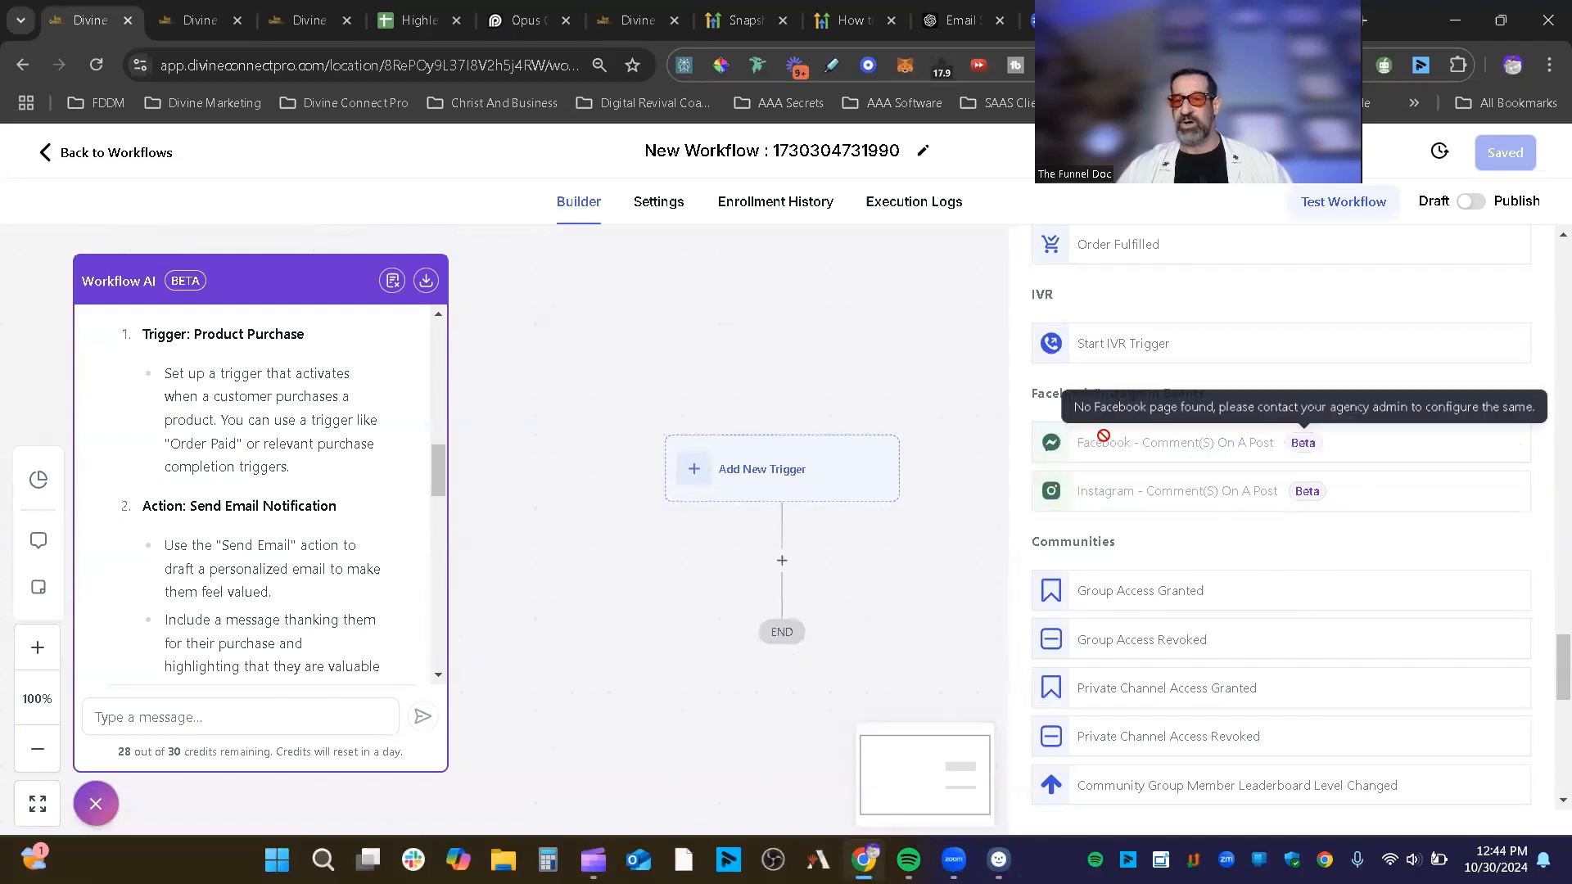
scroll(1351, 506, down, 3)
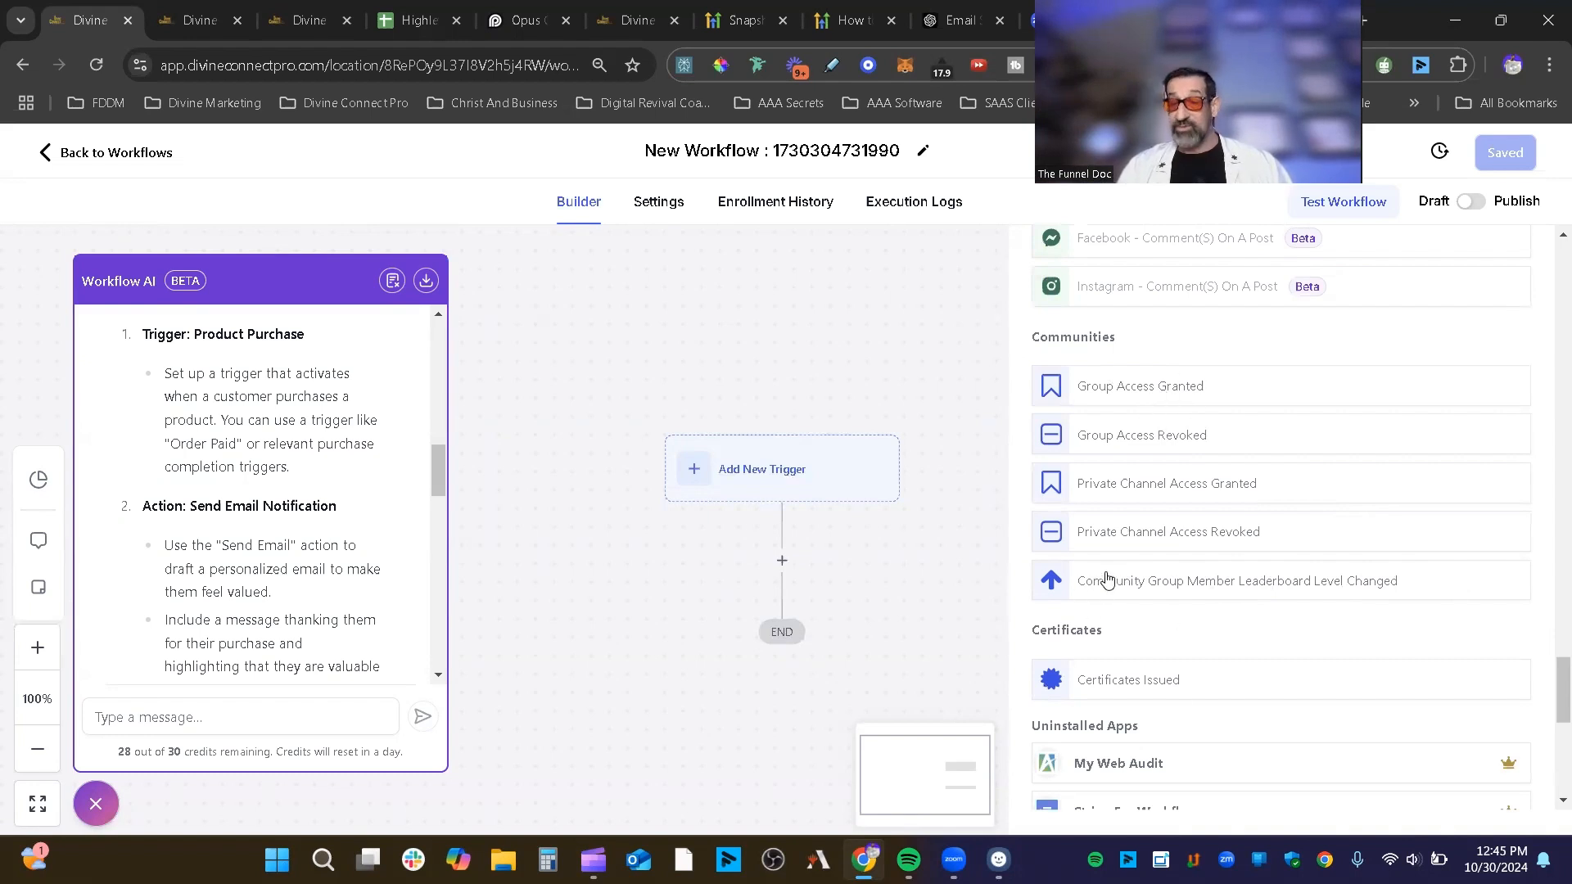
scroll(1275, 587, down, 3)
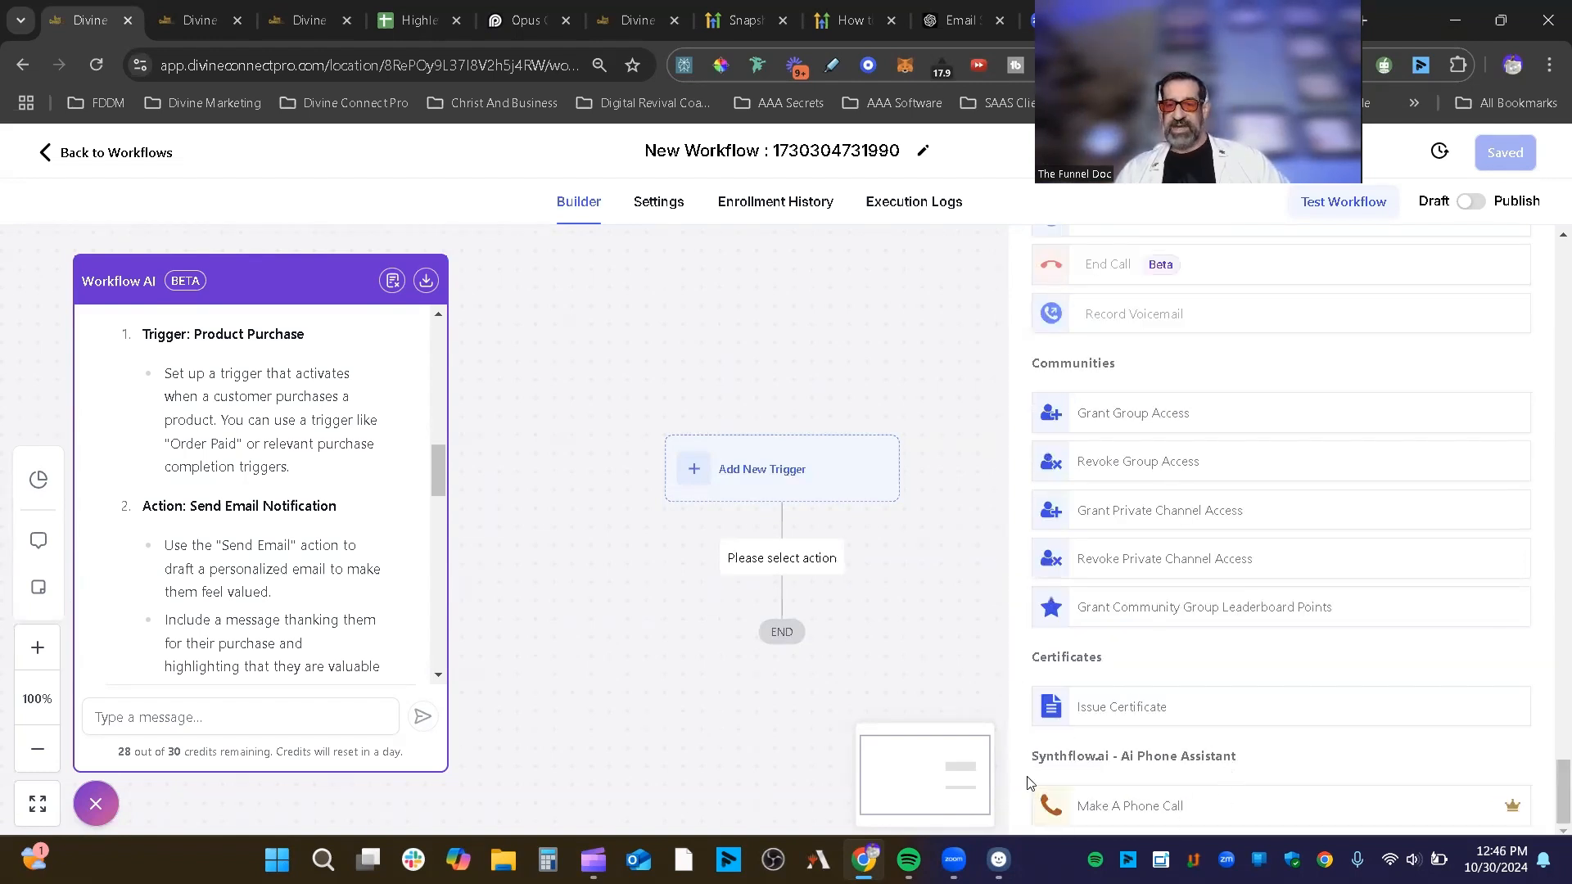
drag(1279, 754, 1034, 765)
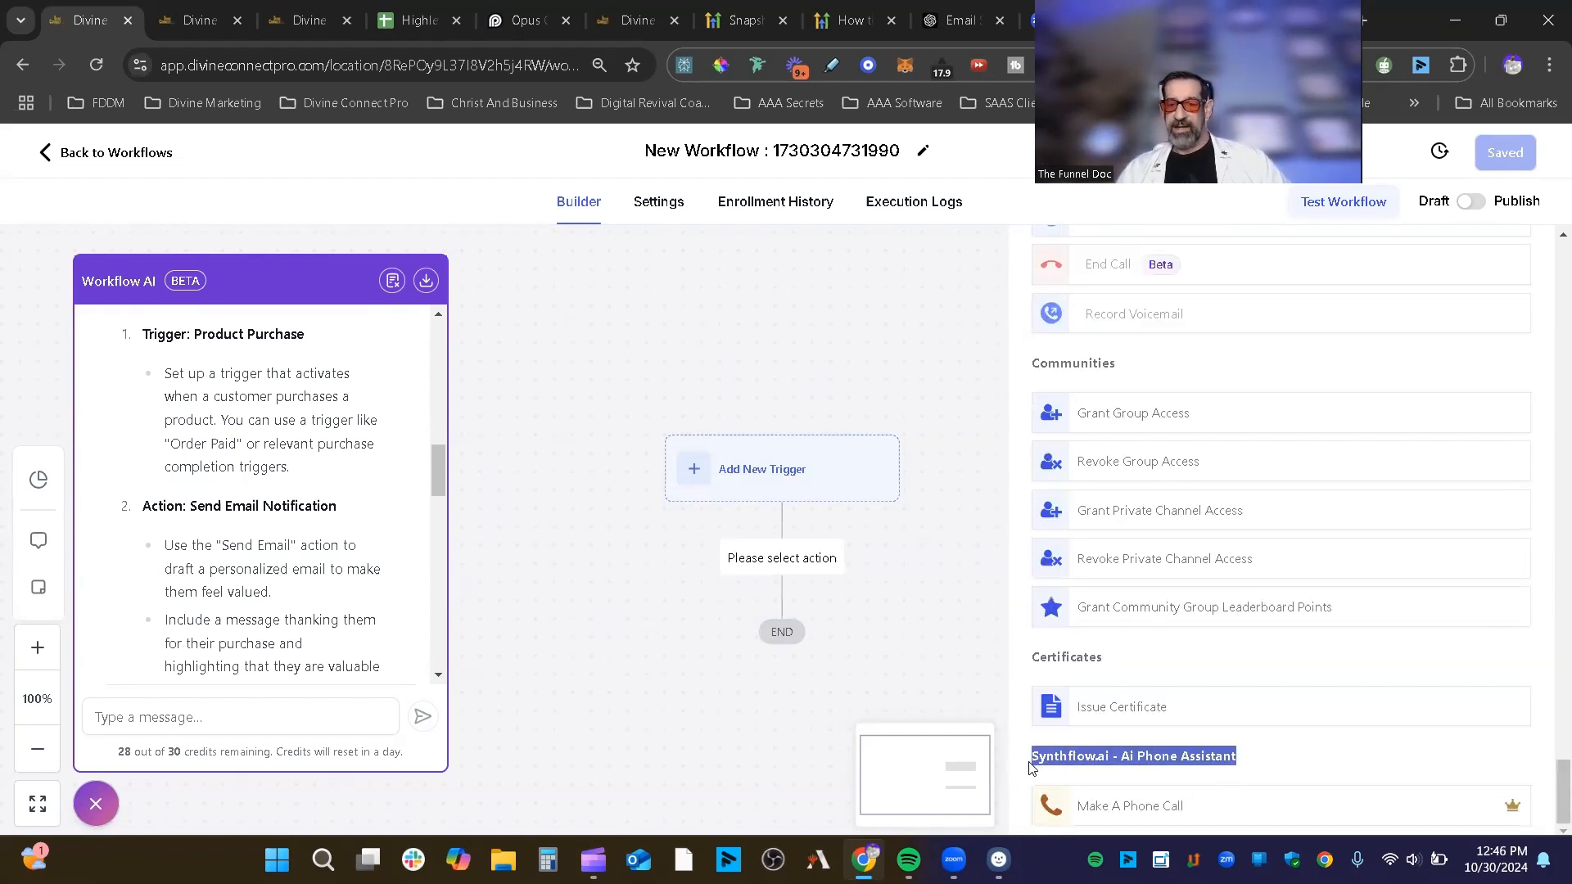
click(1258, 751)
mouse_move(1258, 751)
mouse_down()
mouse_move(1004, 769)
mouse_move(1239, 755)
mouse_up()
click(1048, 761)
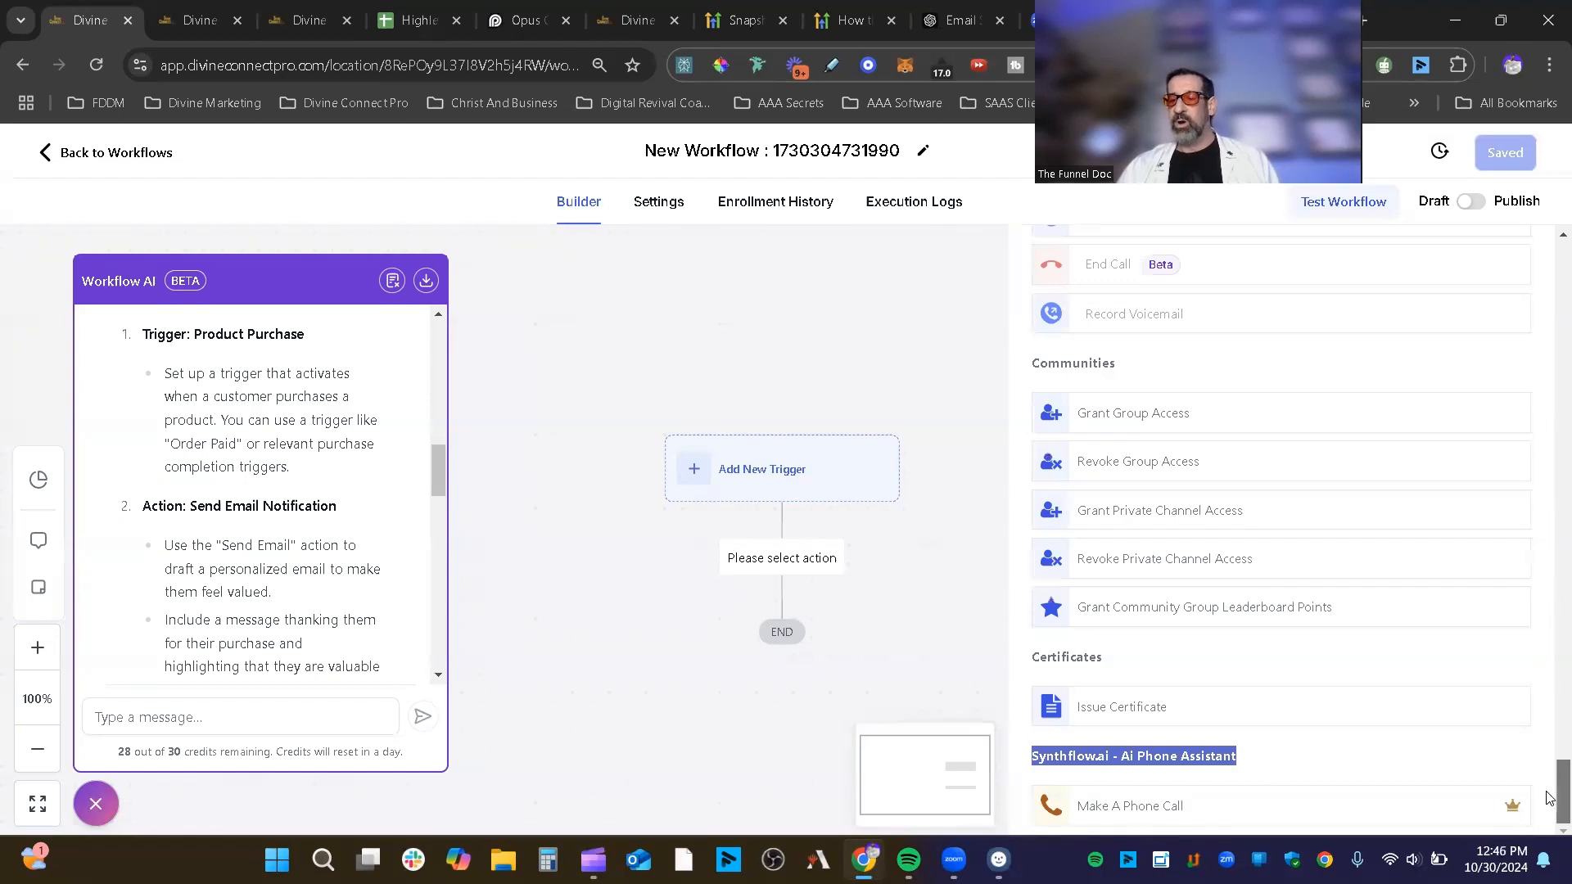
drag(1550, 798, 1553, 236)
click(1410, 400)
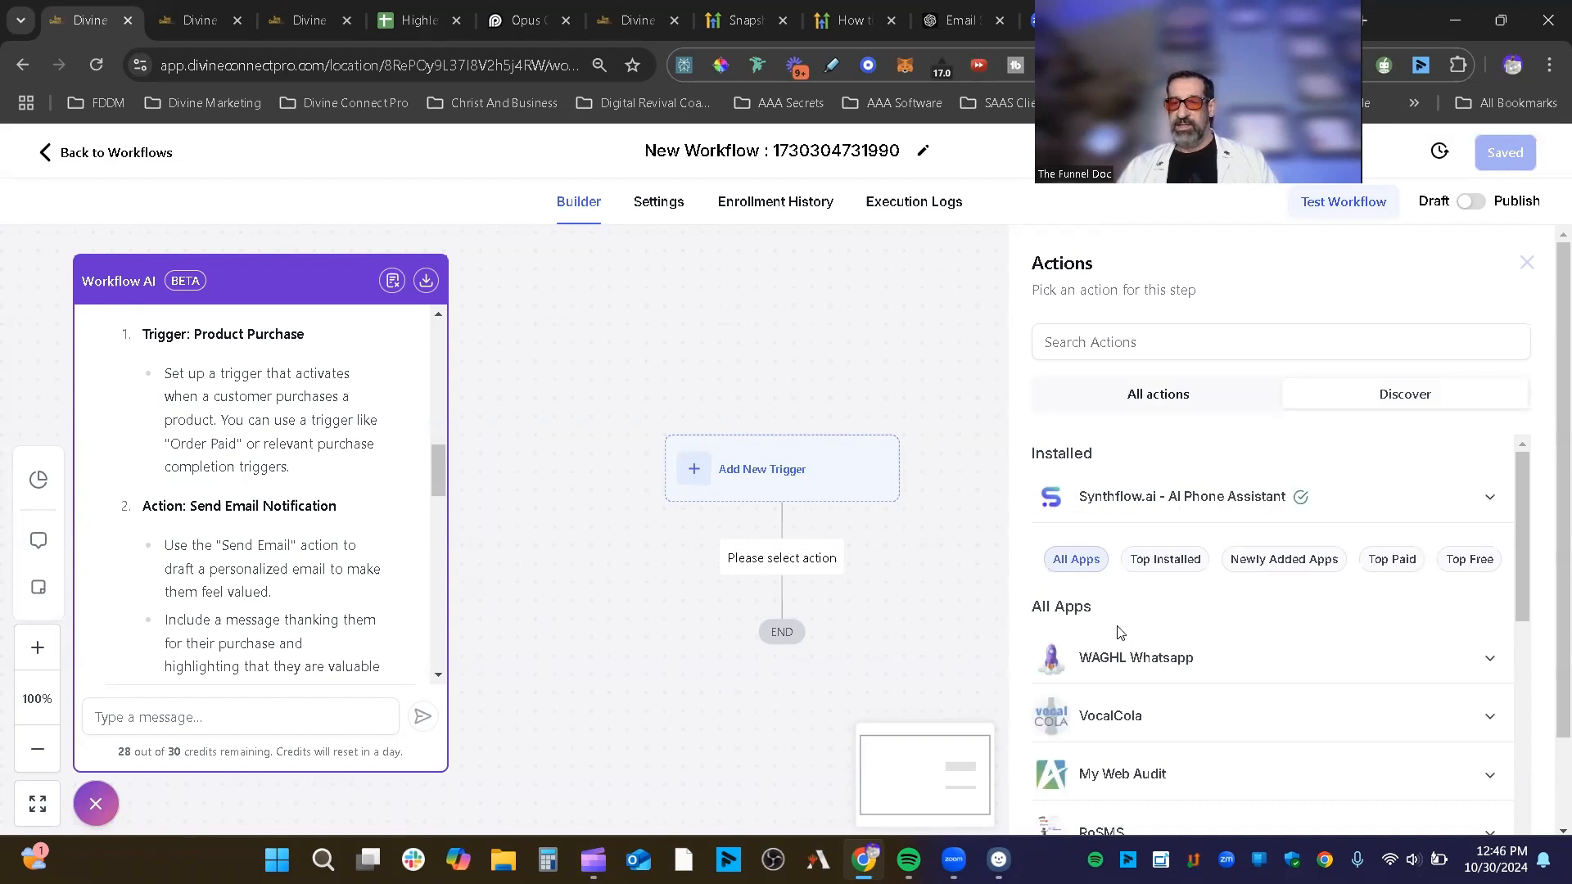
click(1490, 497)
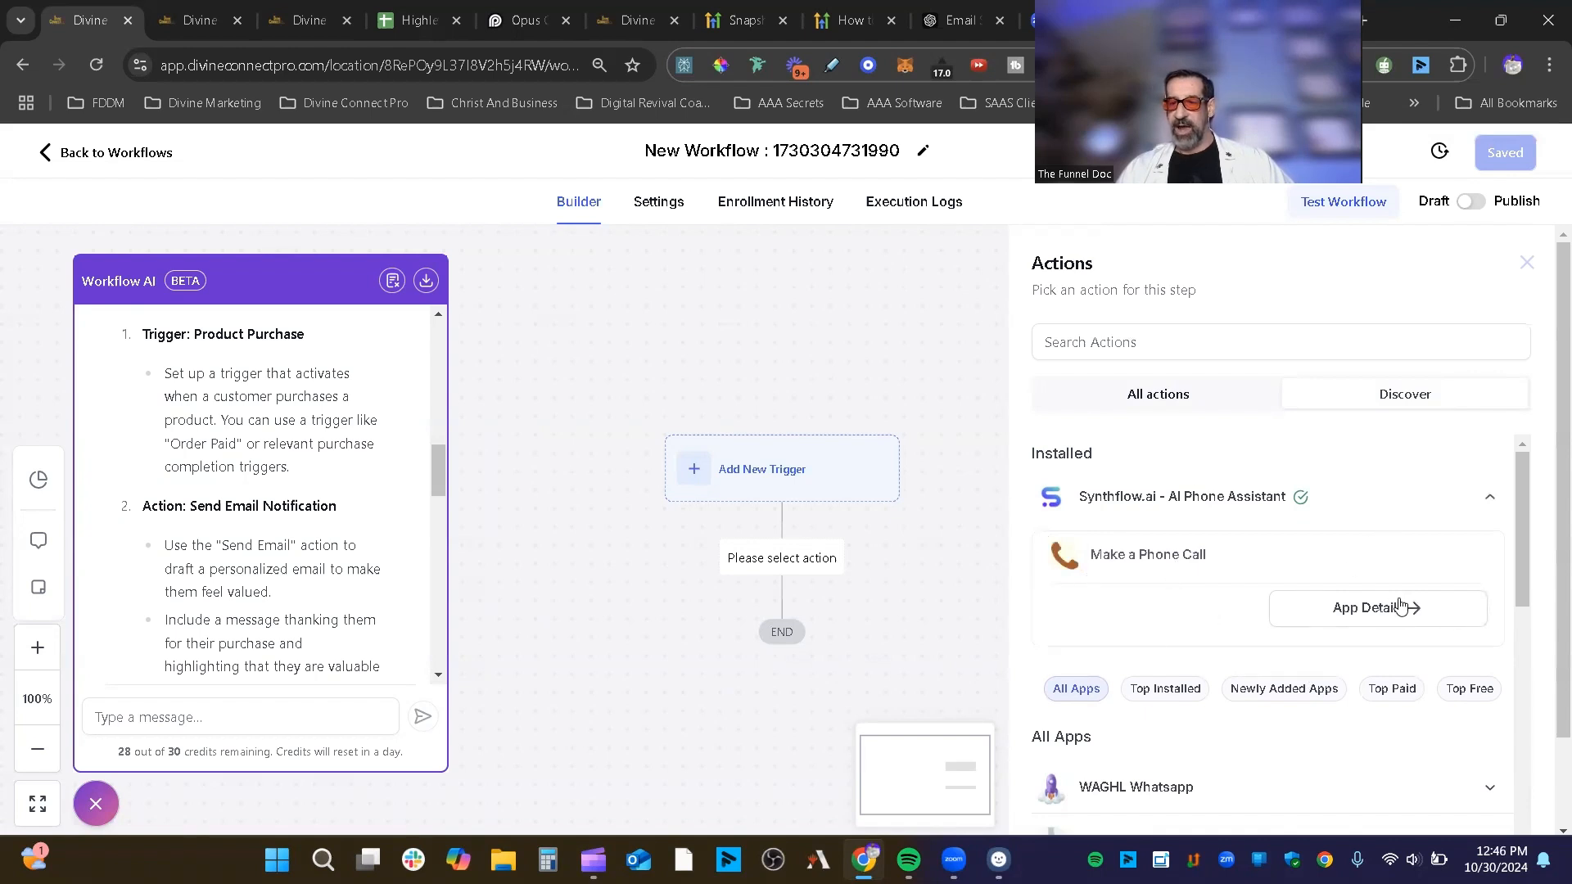
Step: Expand Stripe For Workflows to show actions like Create Coupon and Create Charge
drag(1525, 528, 1511, 670)
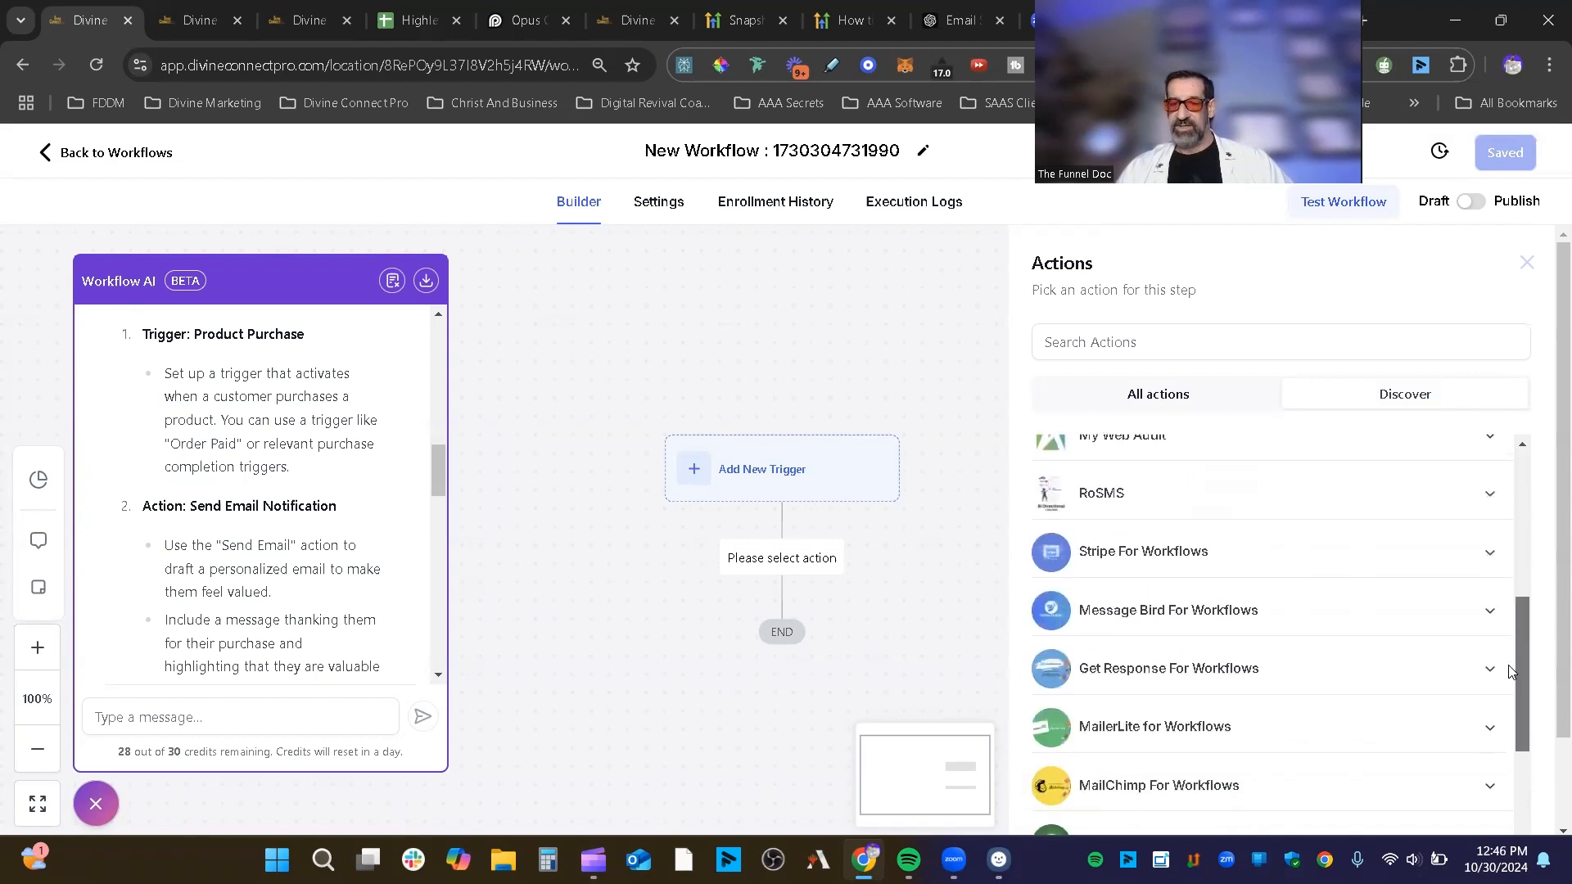
click(1126, 549)
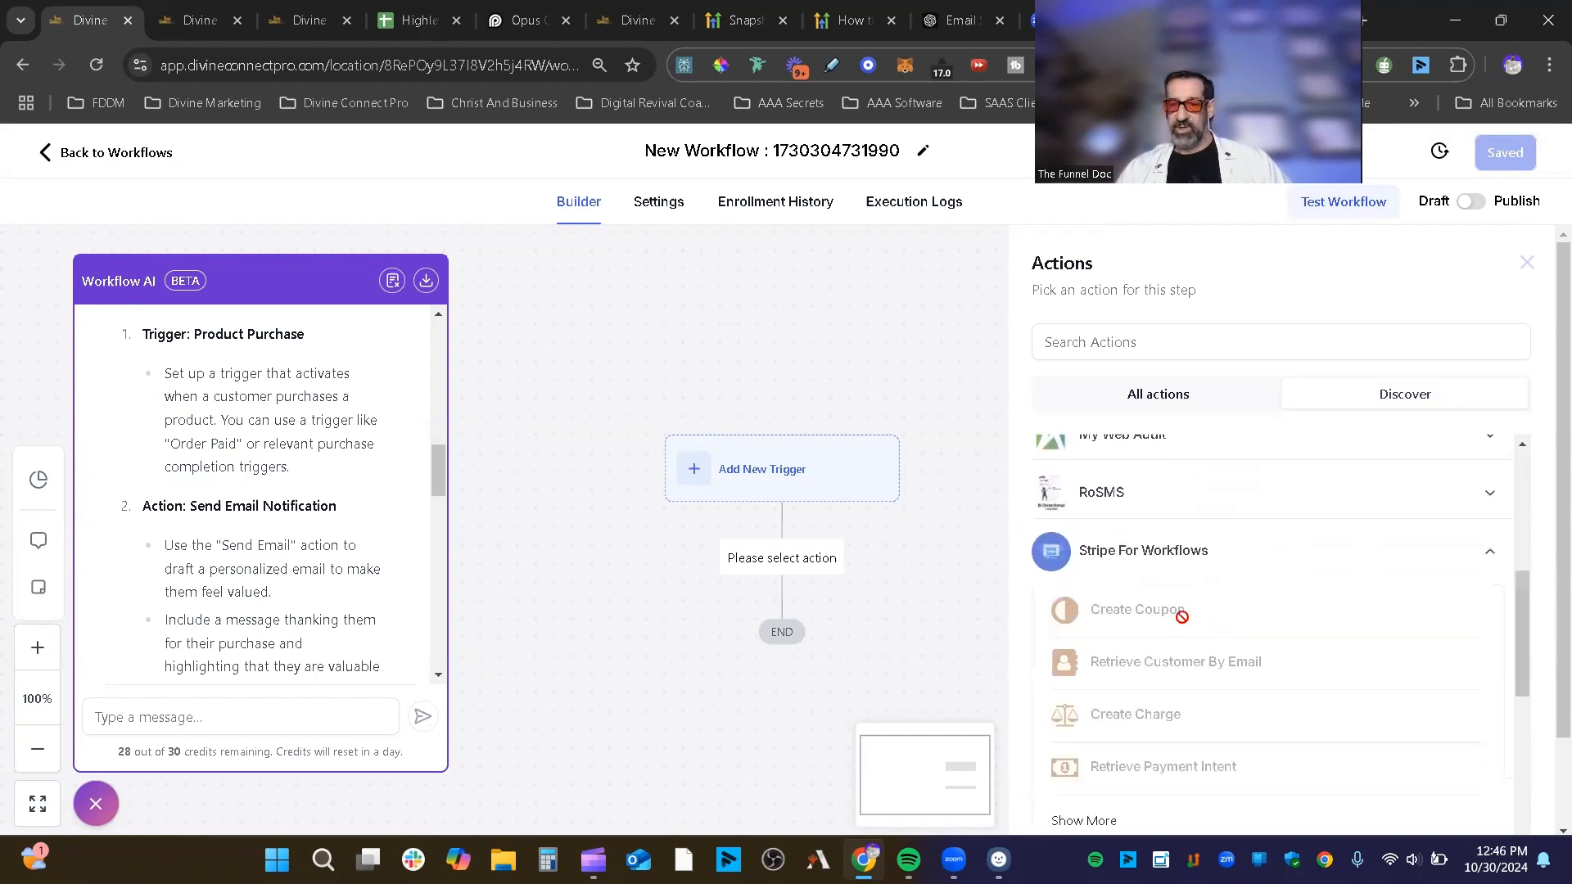
scroll(1163, 581, down, 3)
scroll(1198, 507, up, 2)
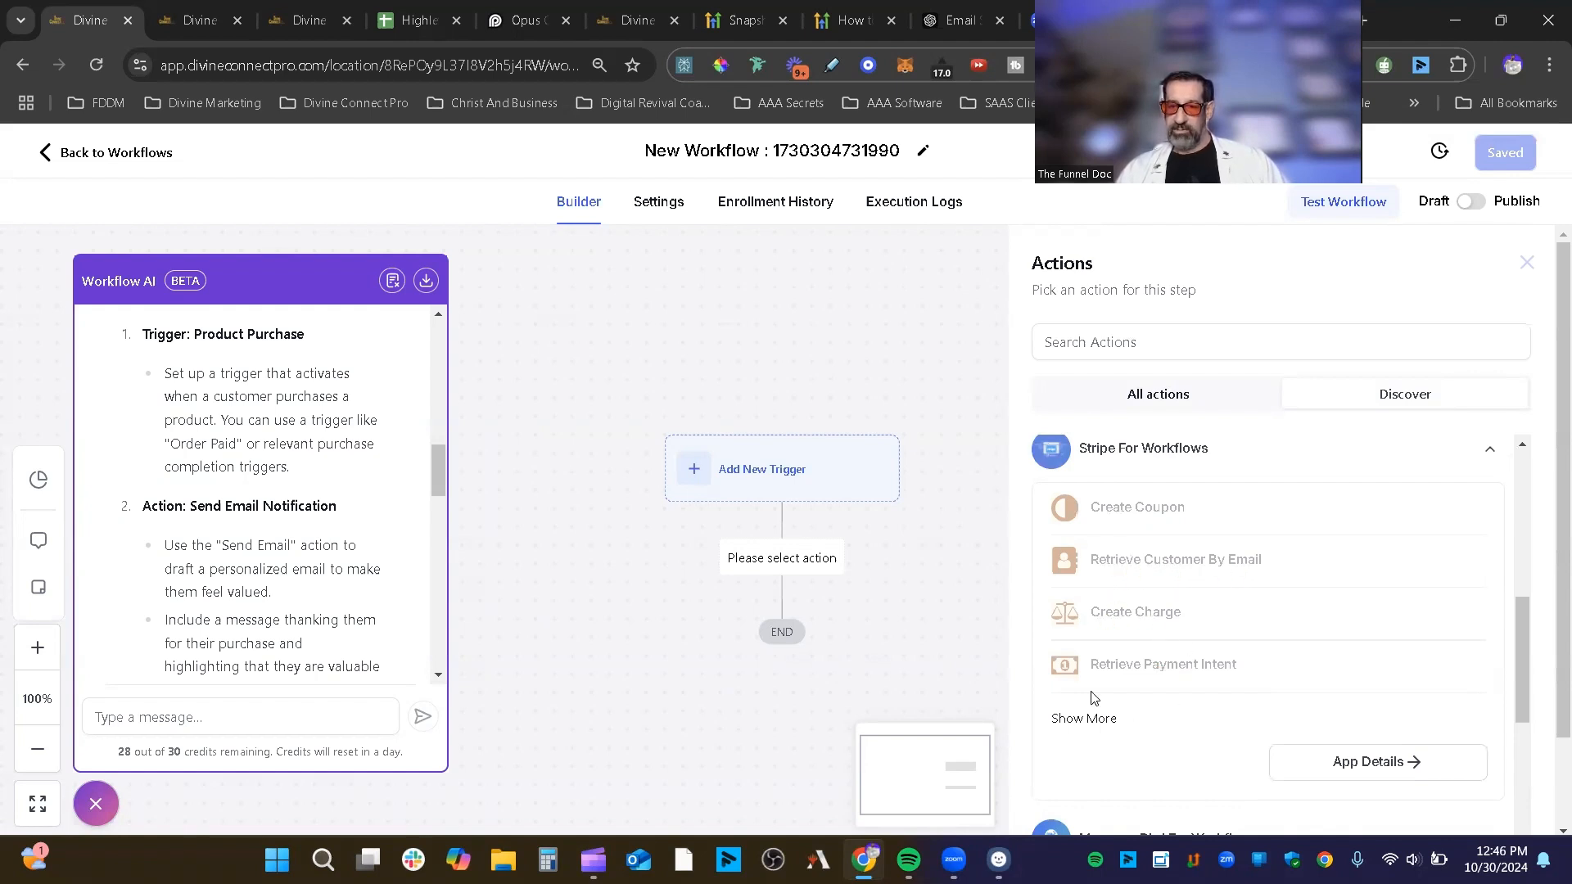
click(1377, 770)
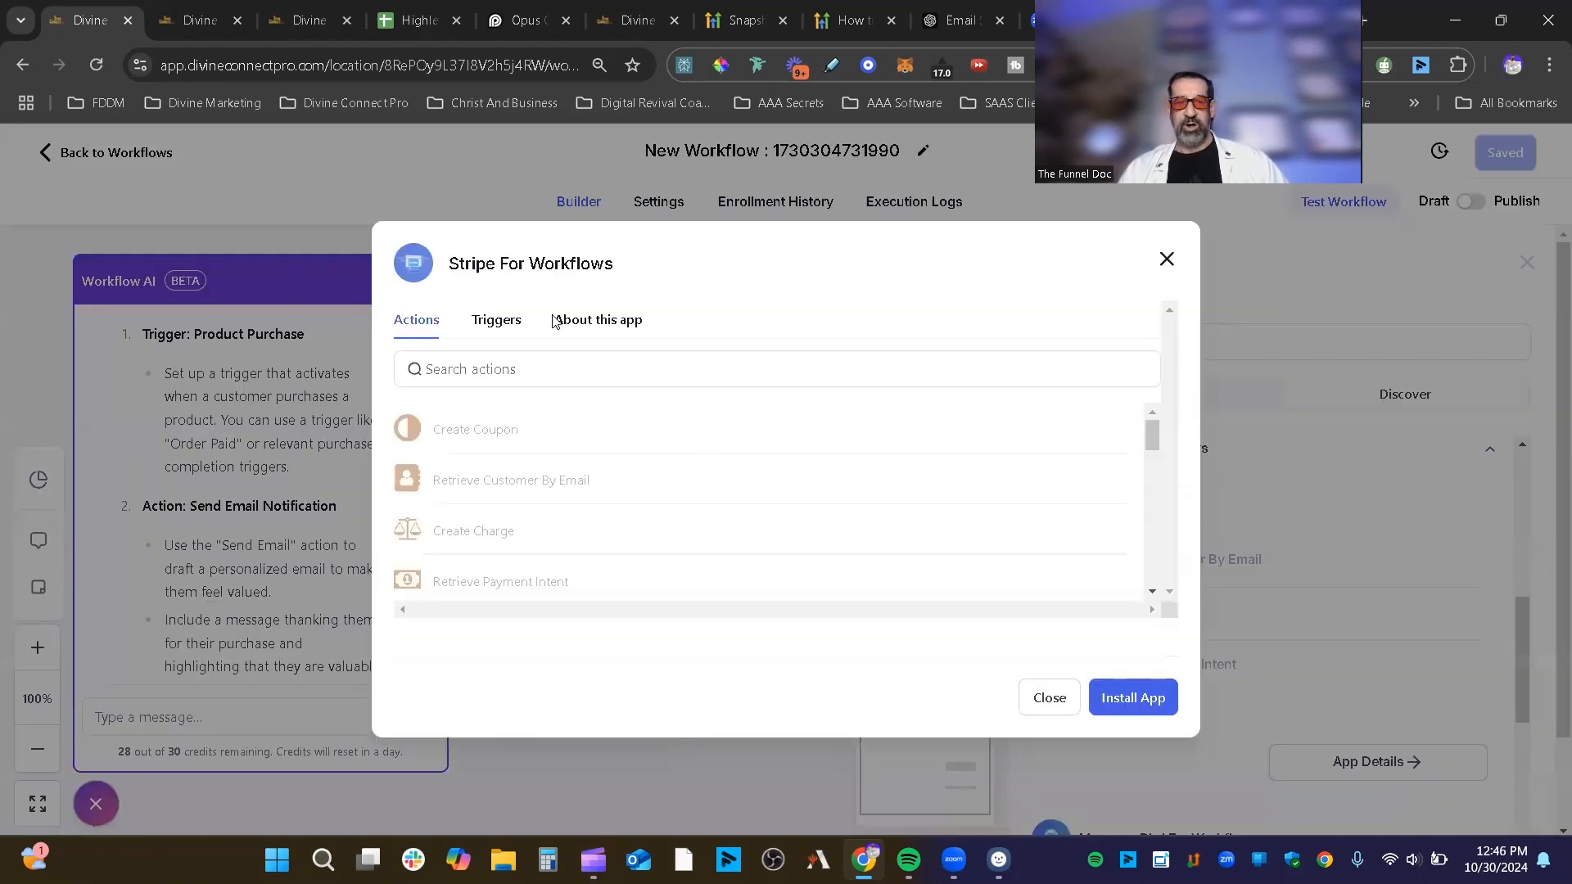
click(501, 321)
click(617, 327)
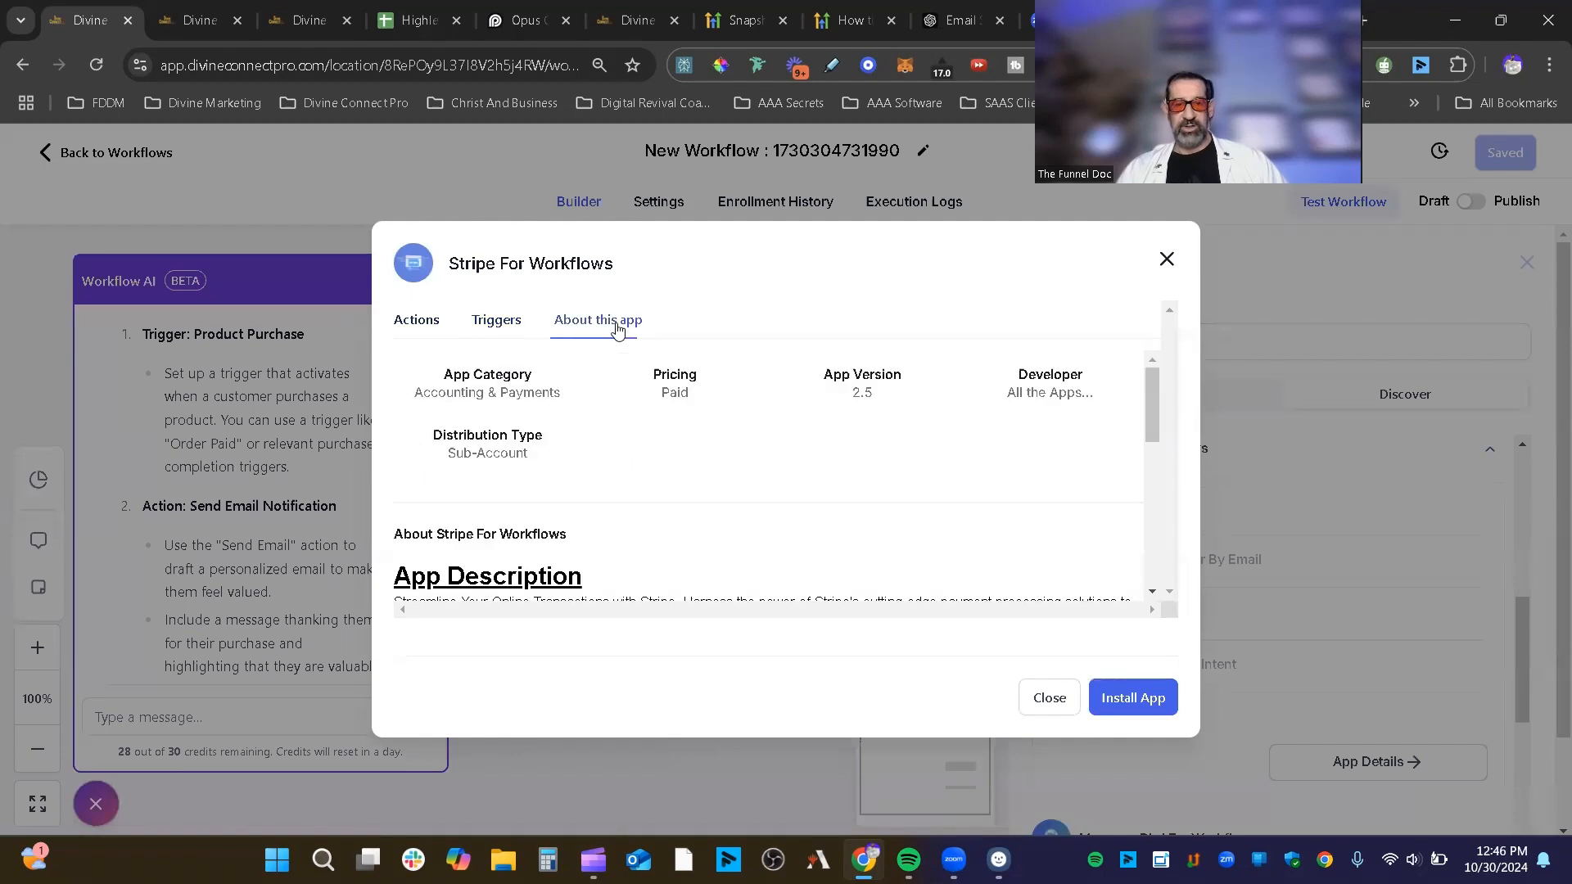
scroll(987, 445, down, 10)
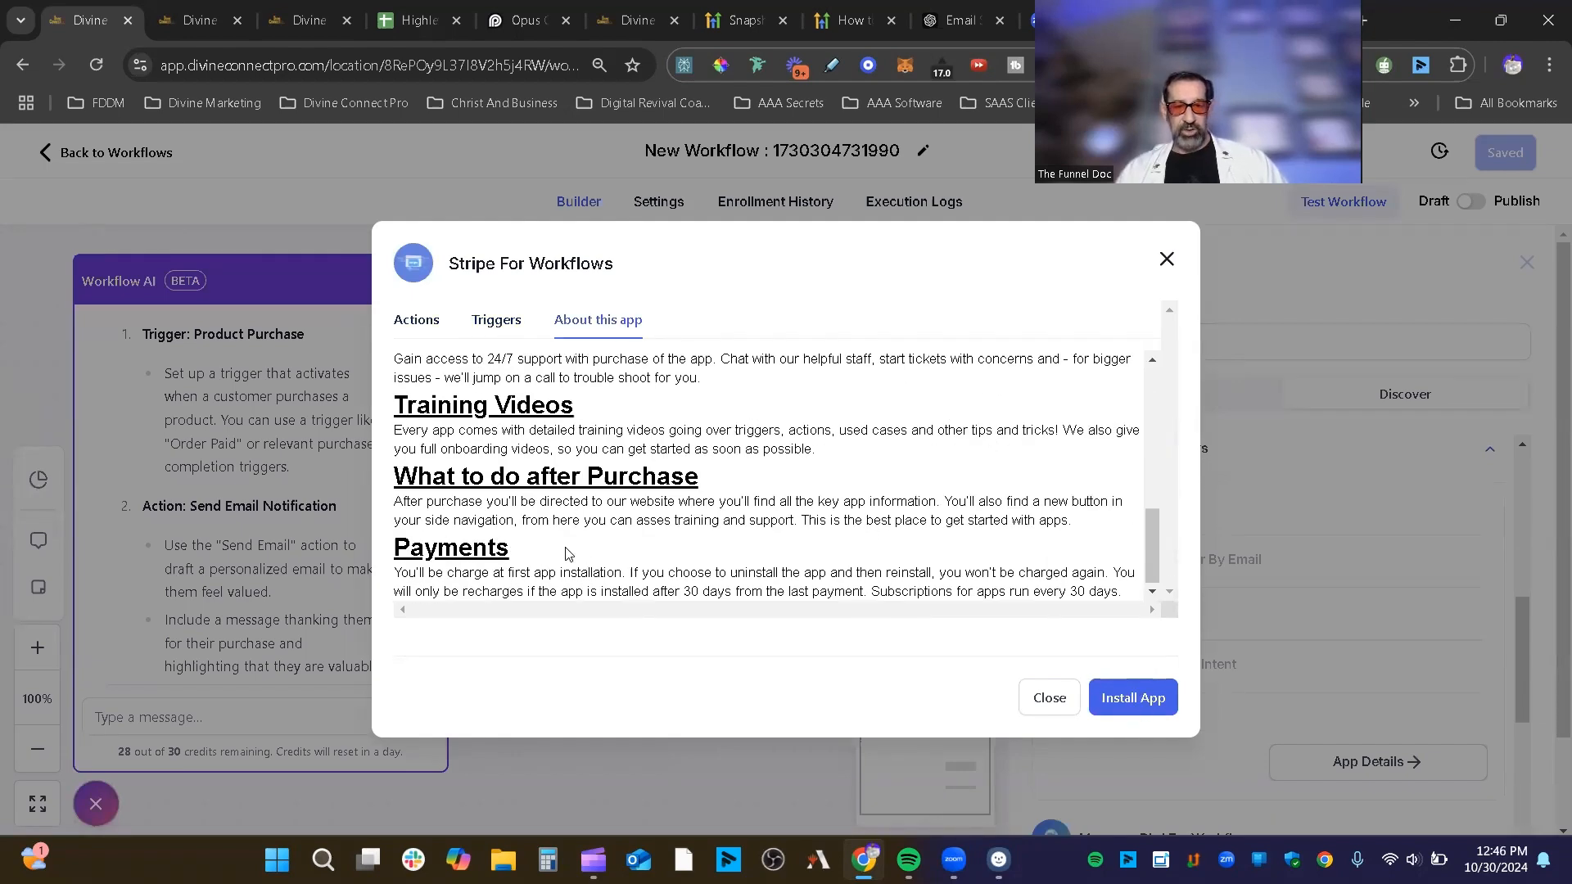
drag(567, 554, 410, 553)
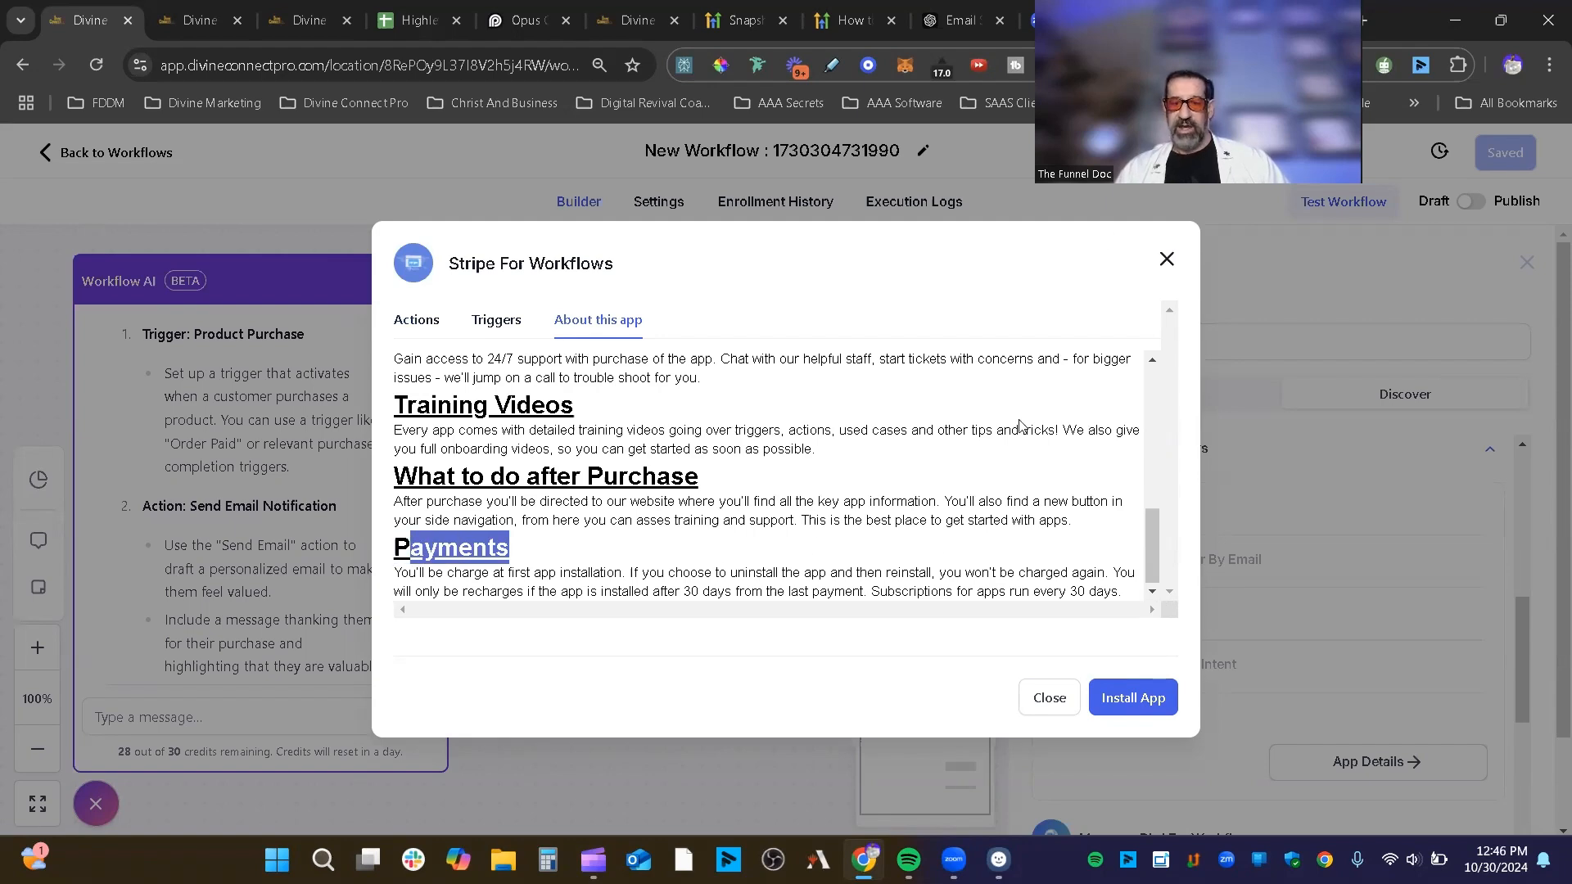
drag(1046, 590, 1128, 578)
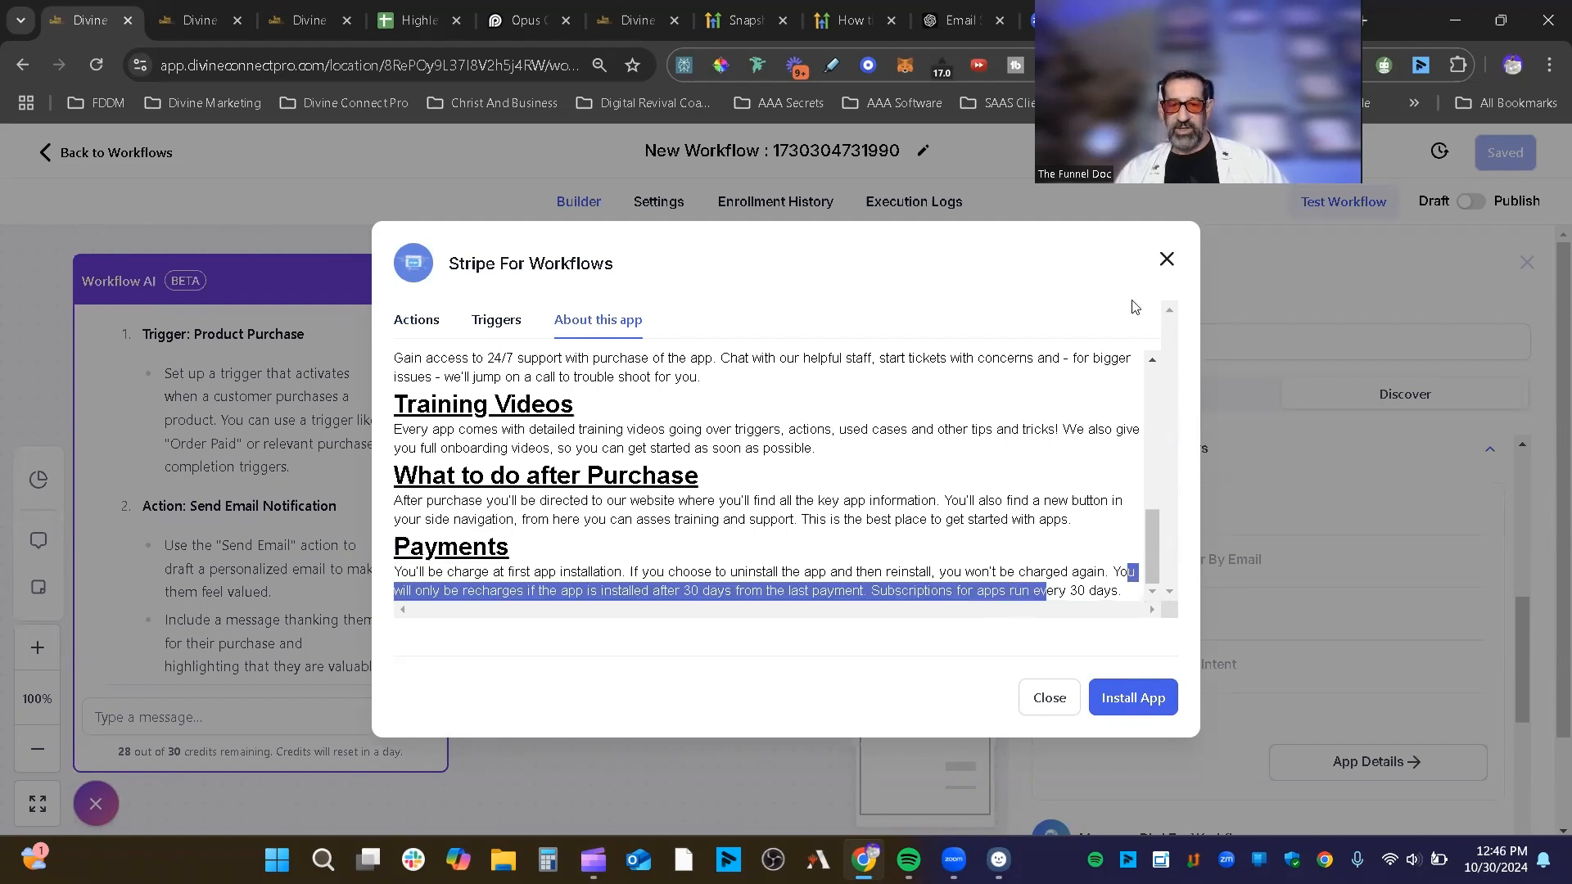
click(1166, 260)
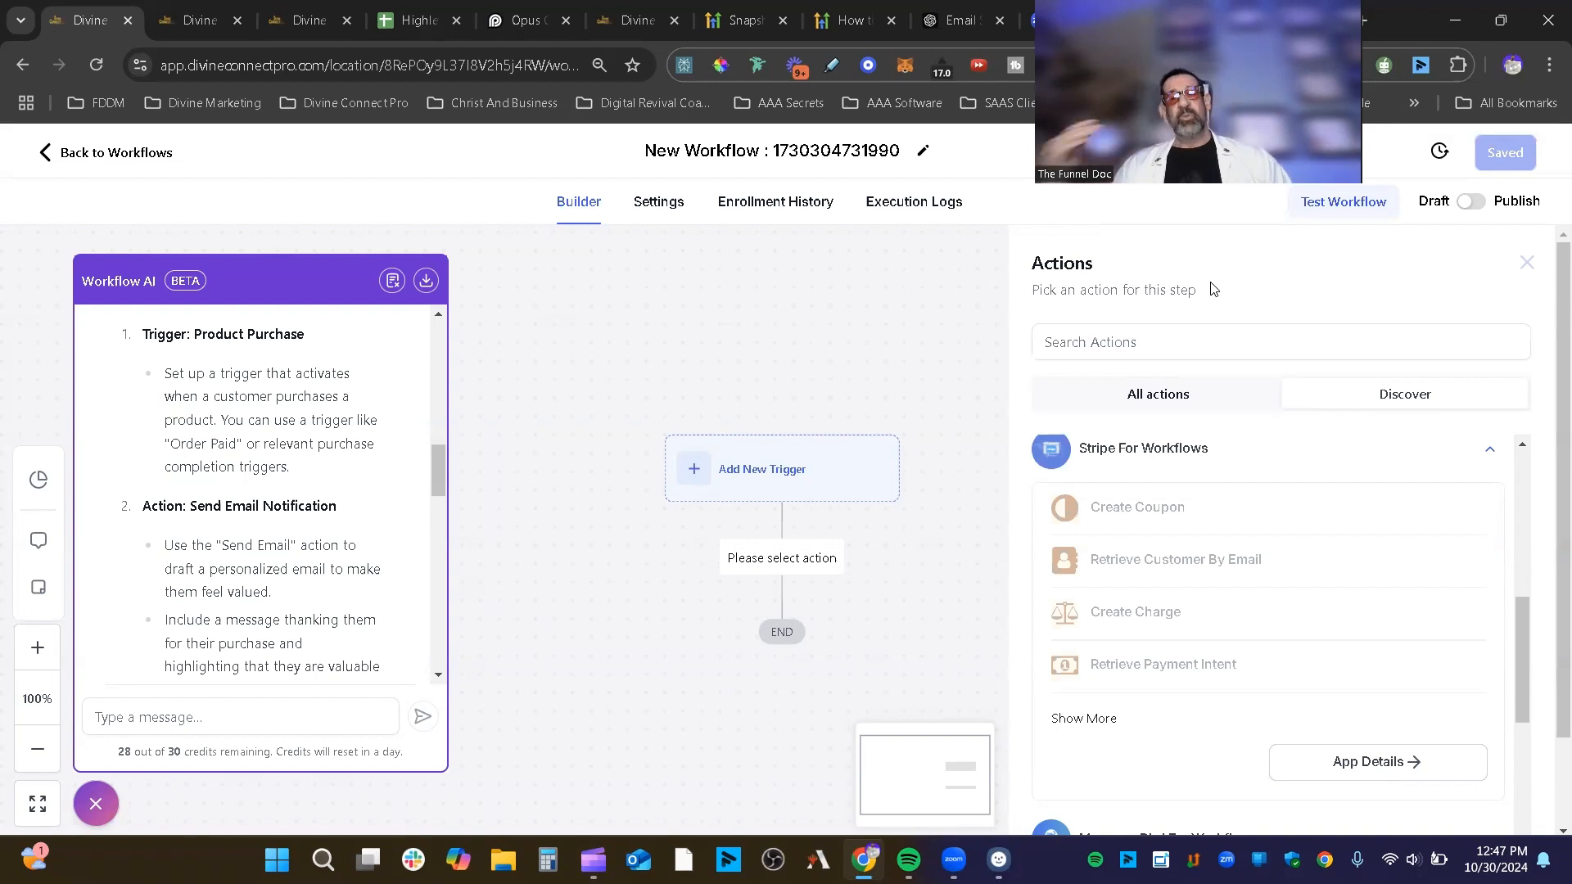
Step: Collapse Stripe For Workflows and restart the action picker from the connector below the trigger
click(1488, 449)
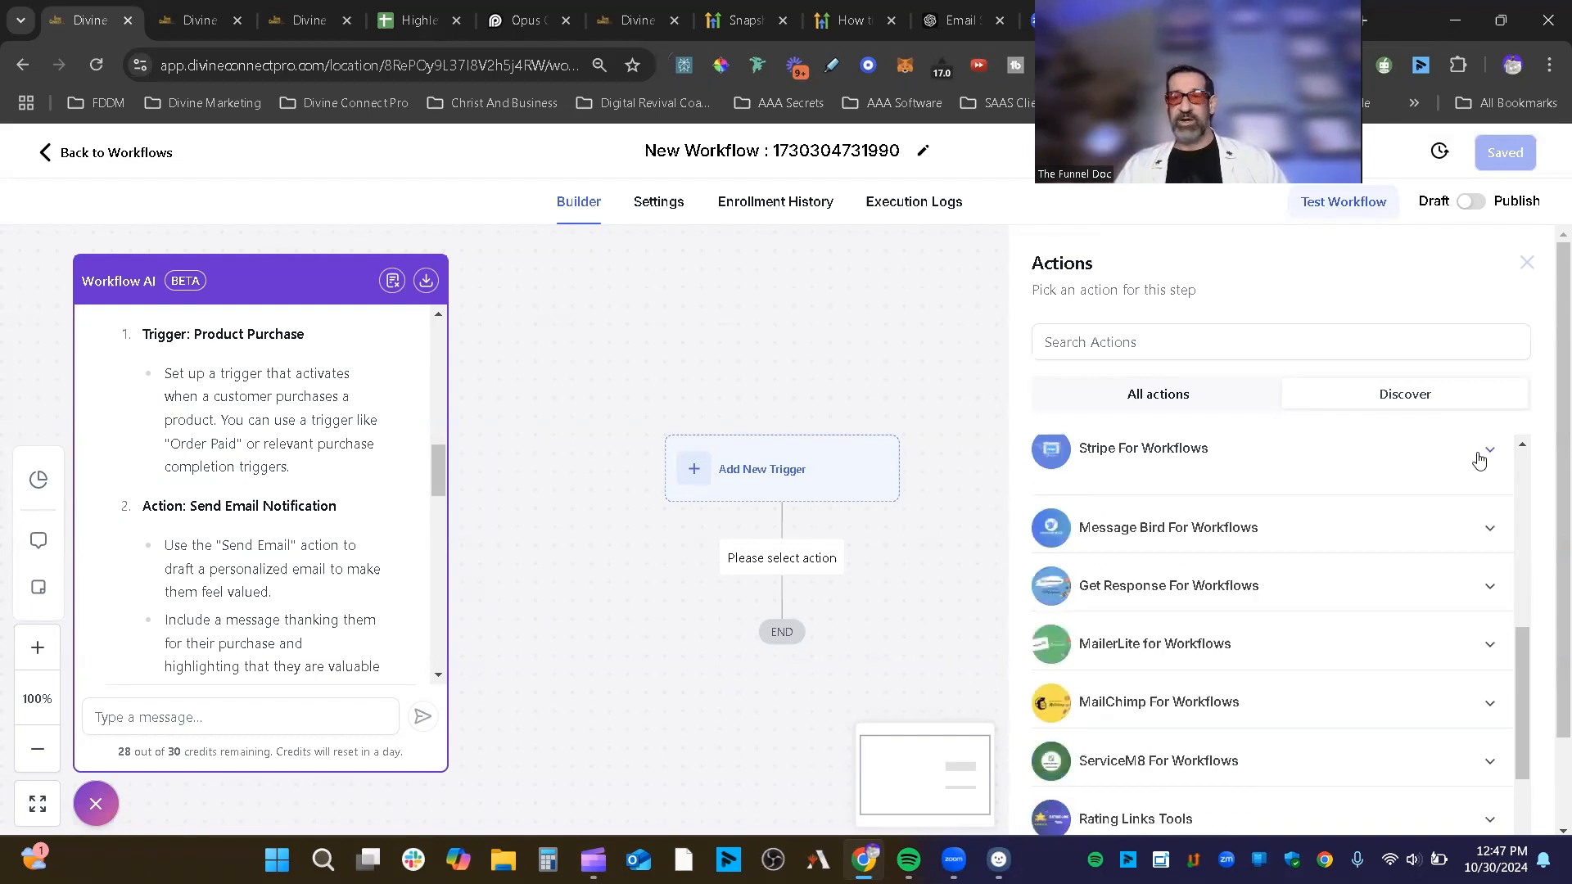
scroll(1463, 444, down, 3)
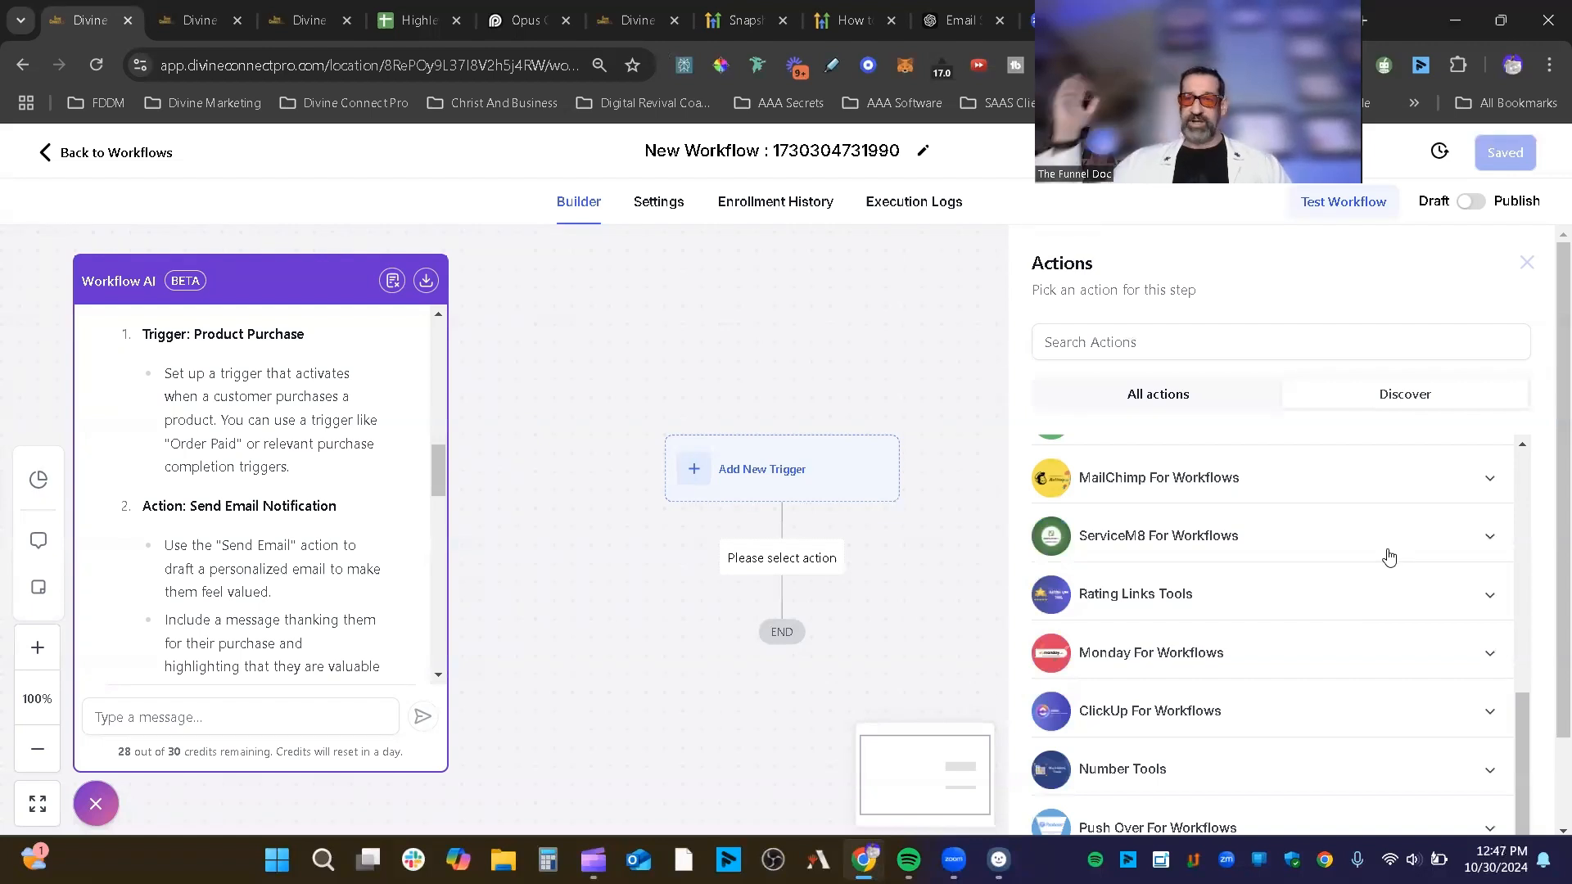
click(1526, 264)
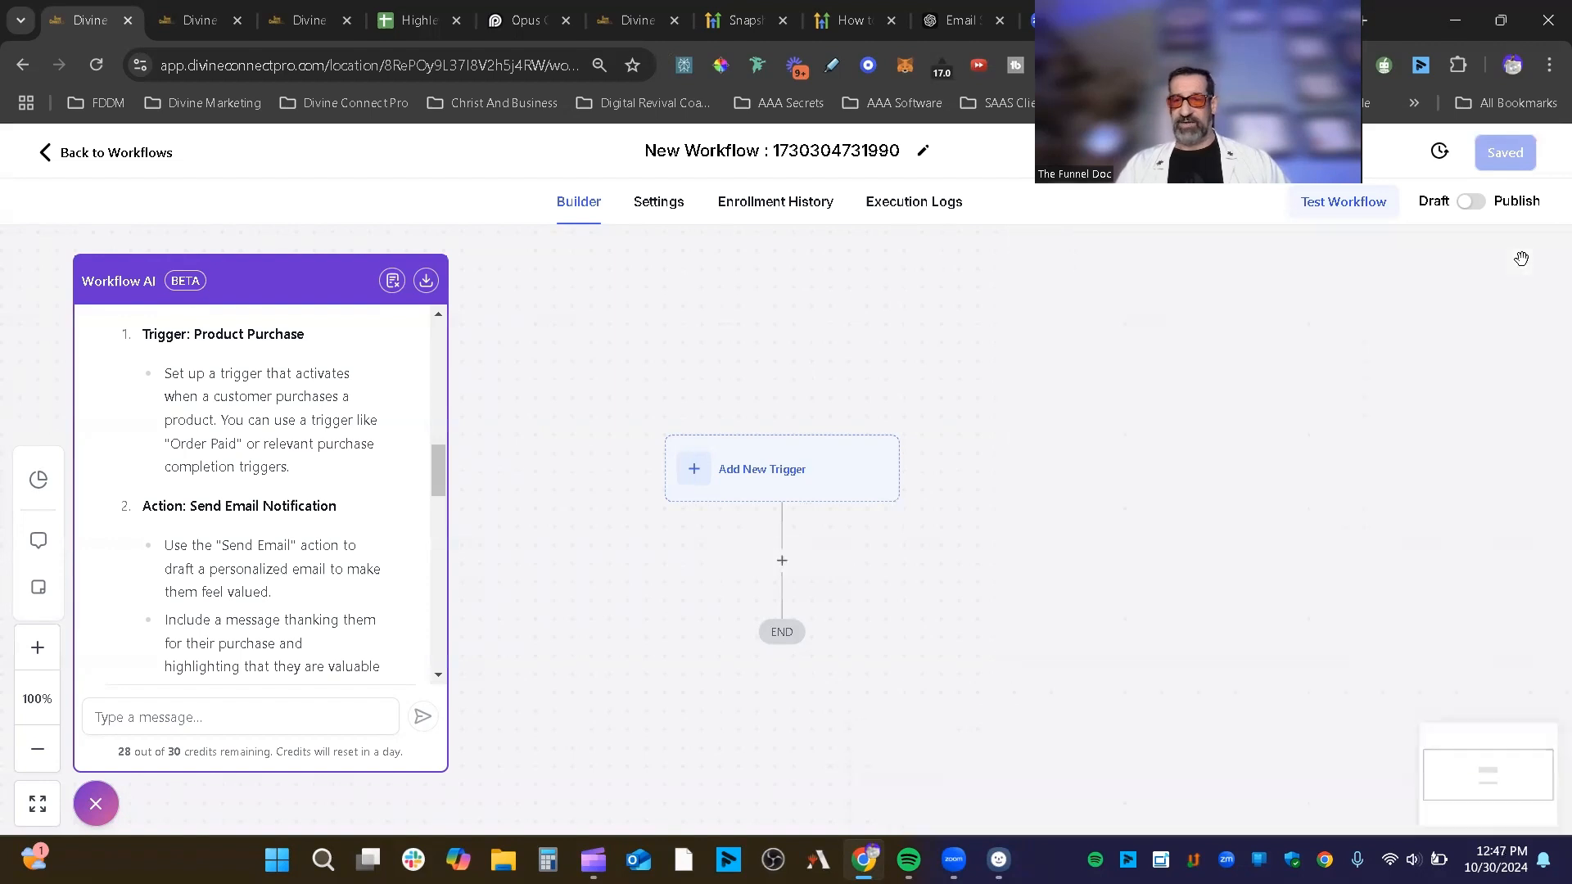
click(782, 561)
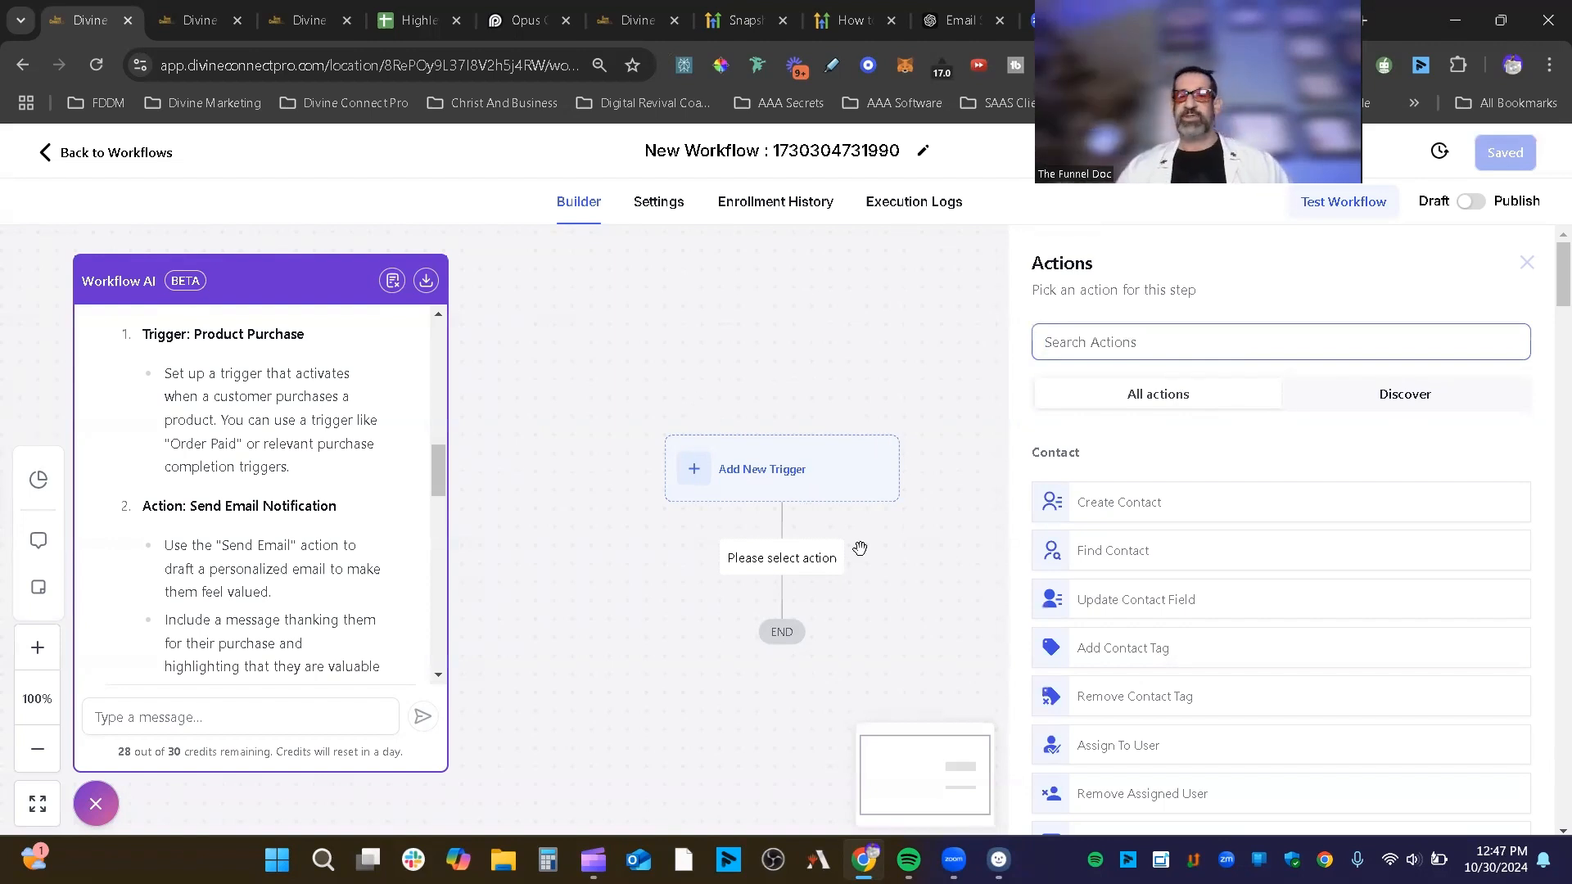
click(811, 565)
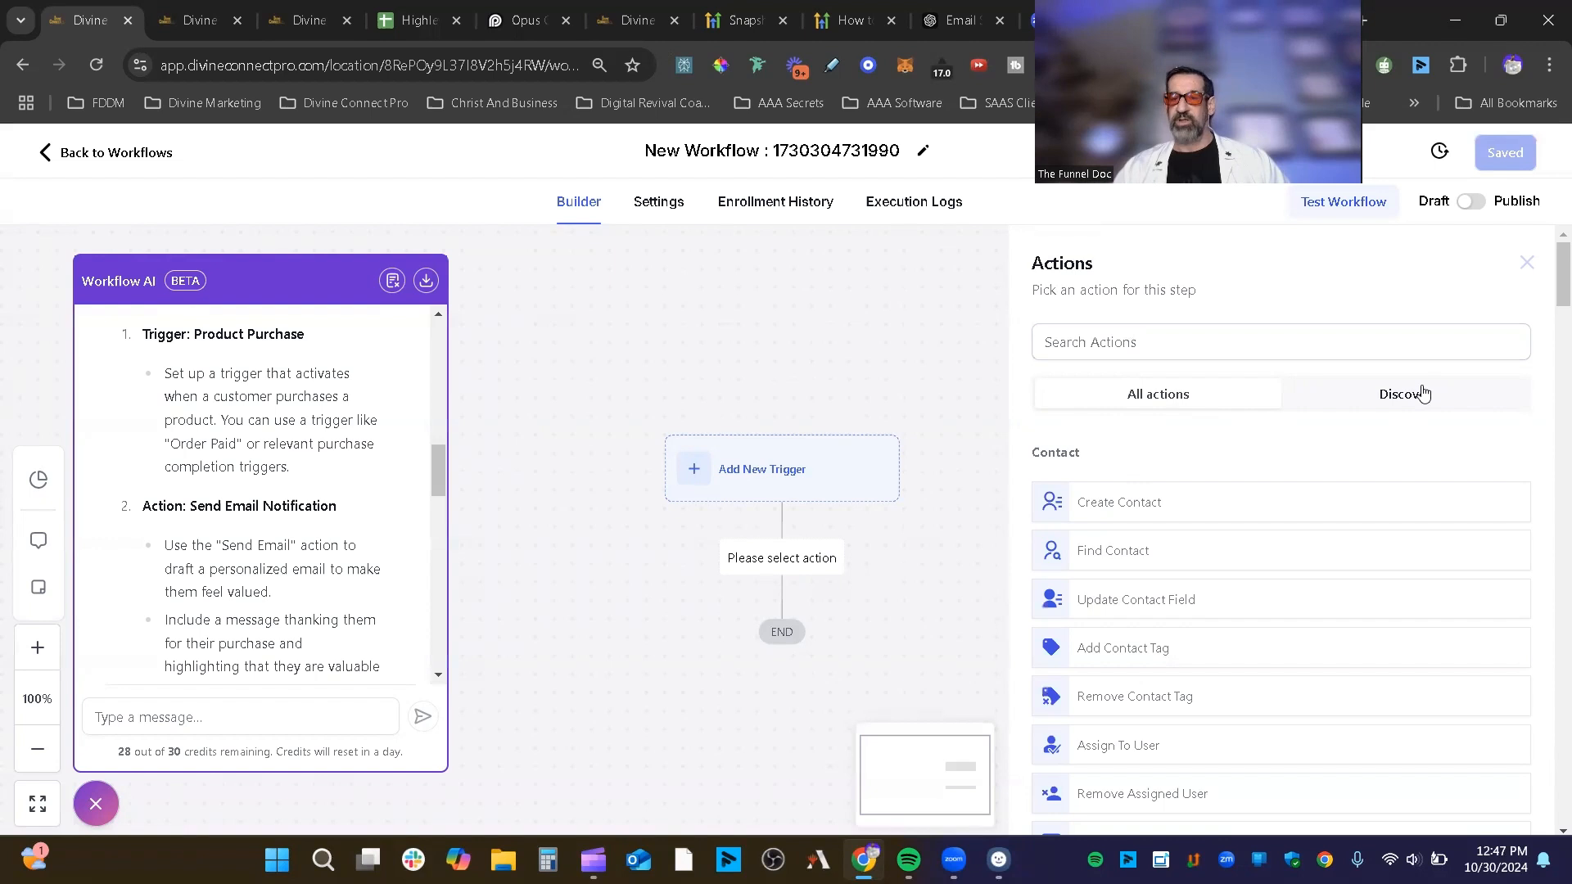
scroll(1423, 394, down, 3)
drag(1099, 242, 1014, 254)
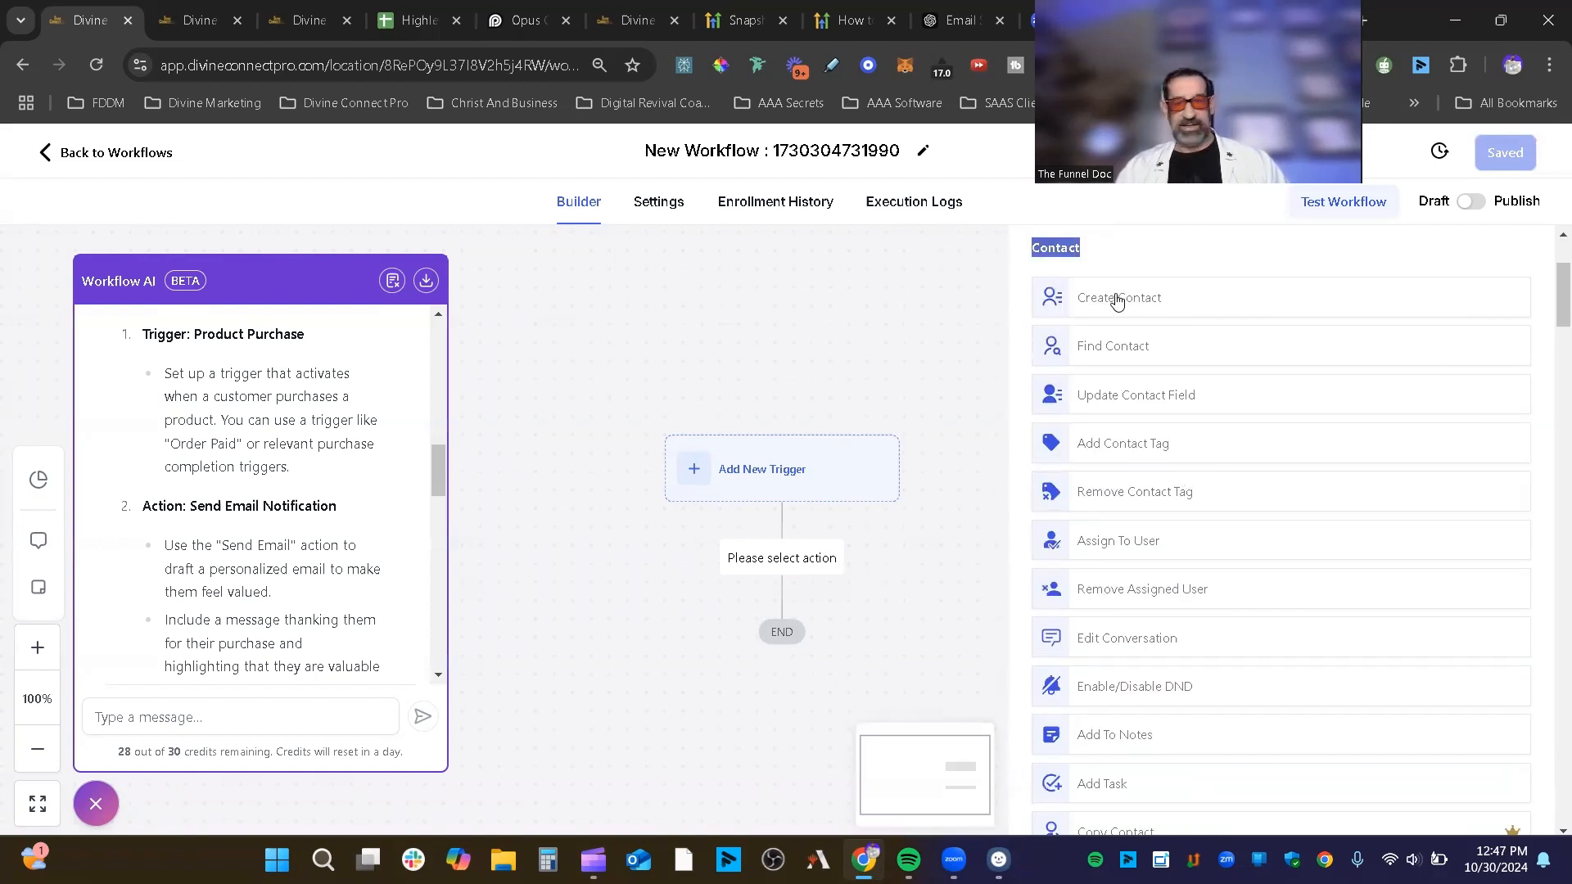
scroll(1163, 448, down, 3)
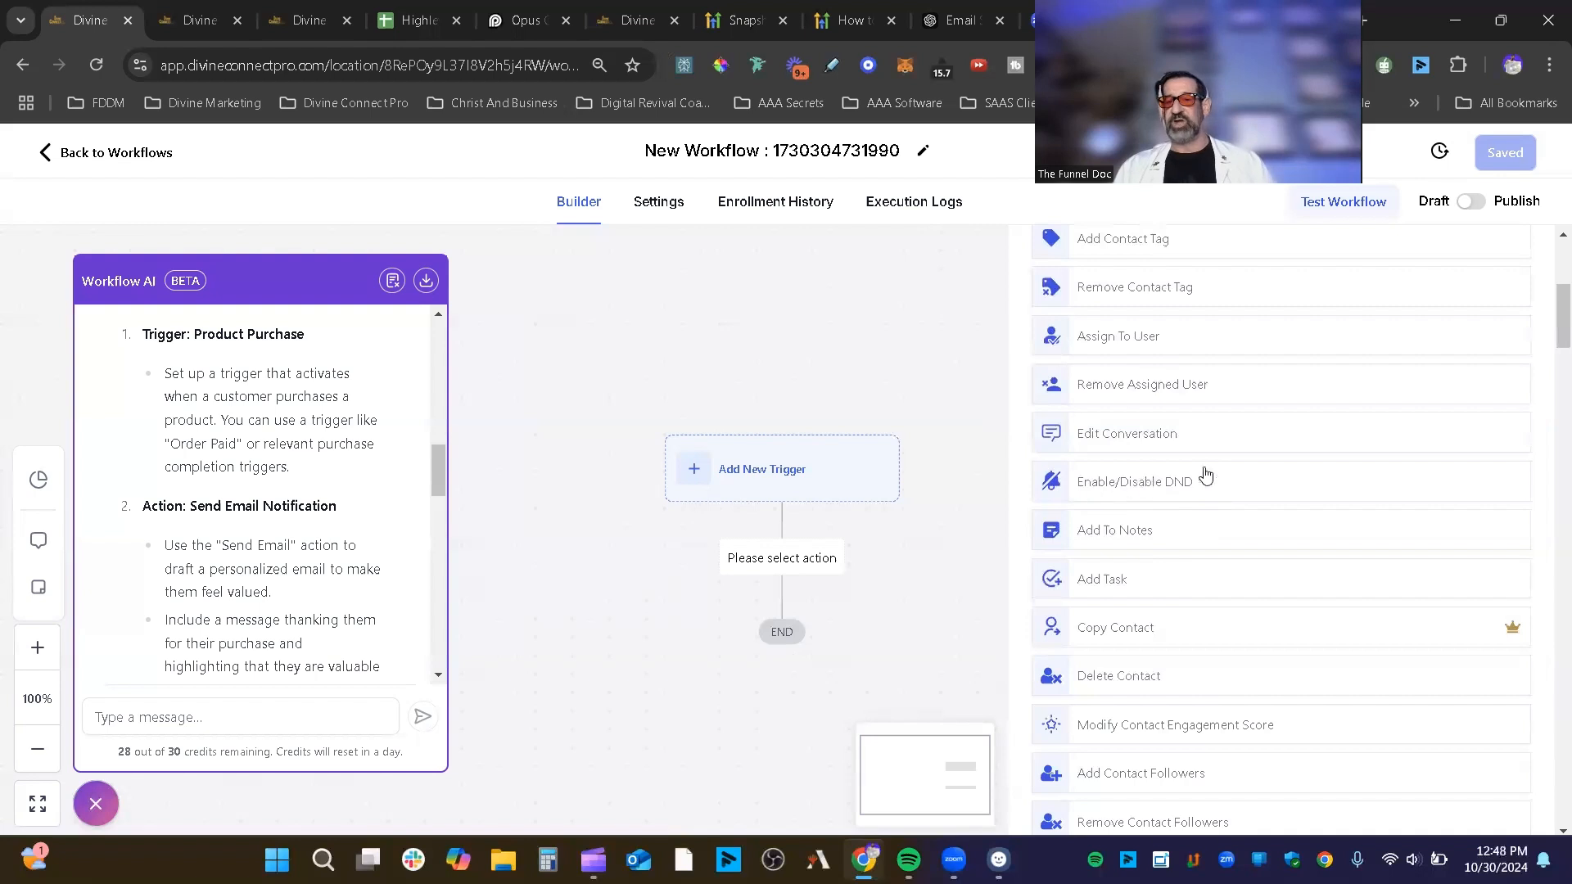
scroll(1196, 537, down, 1)
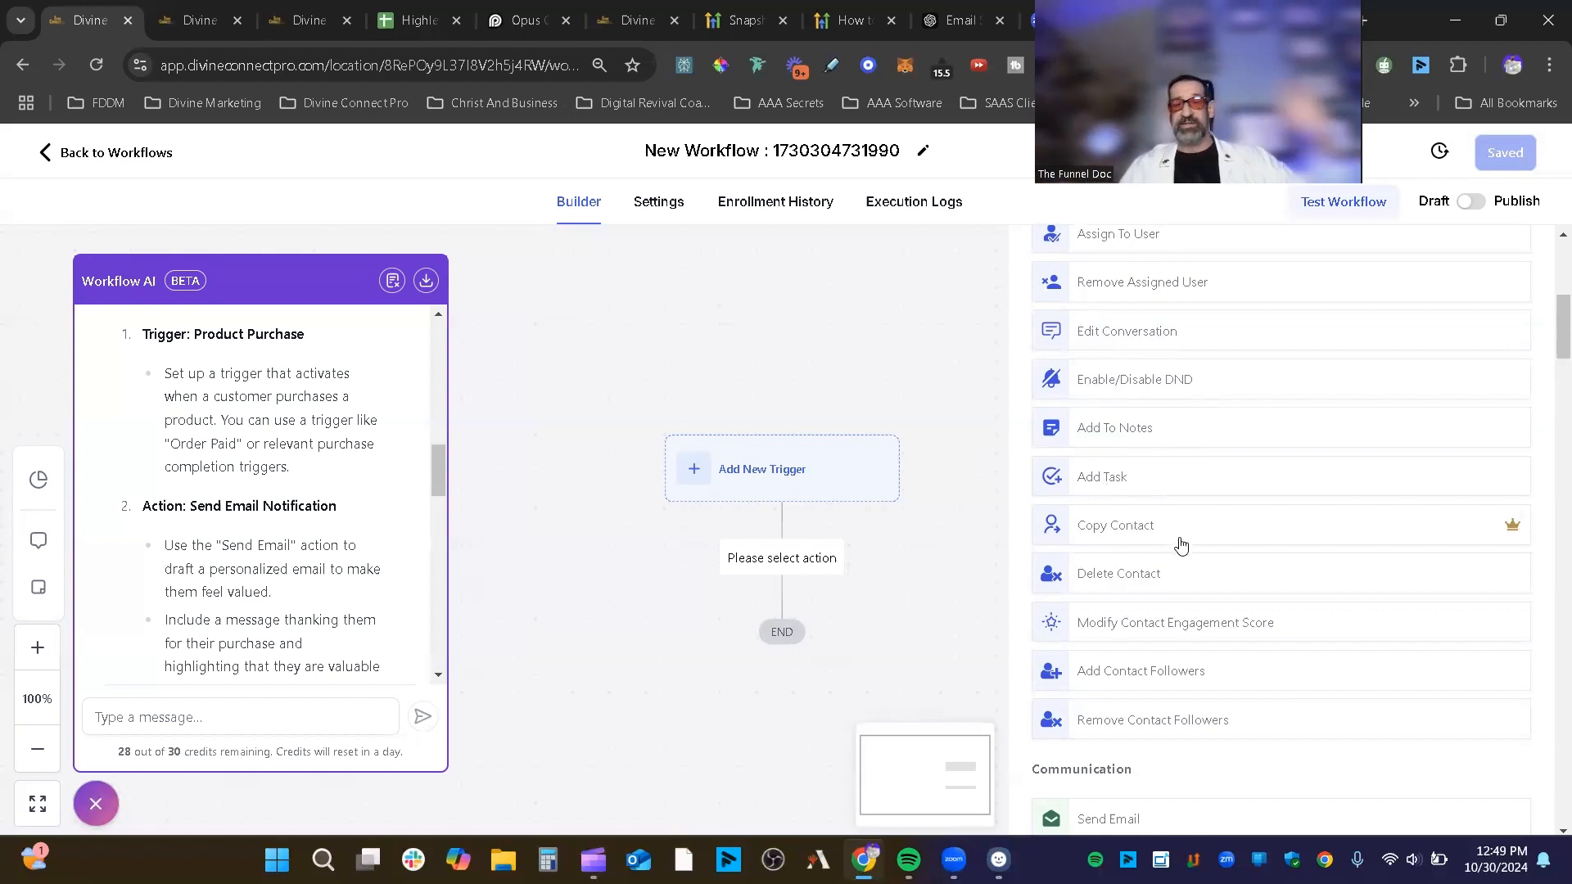
mouse_move(1515, 528)
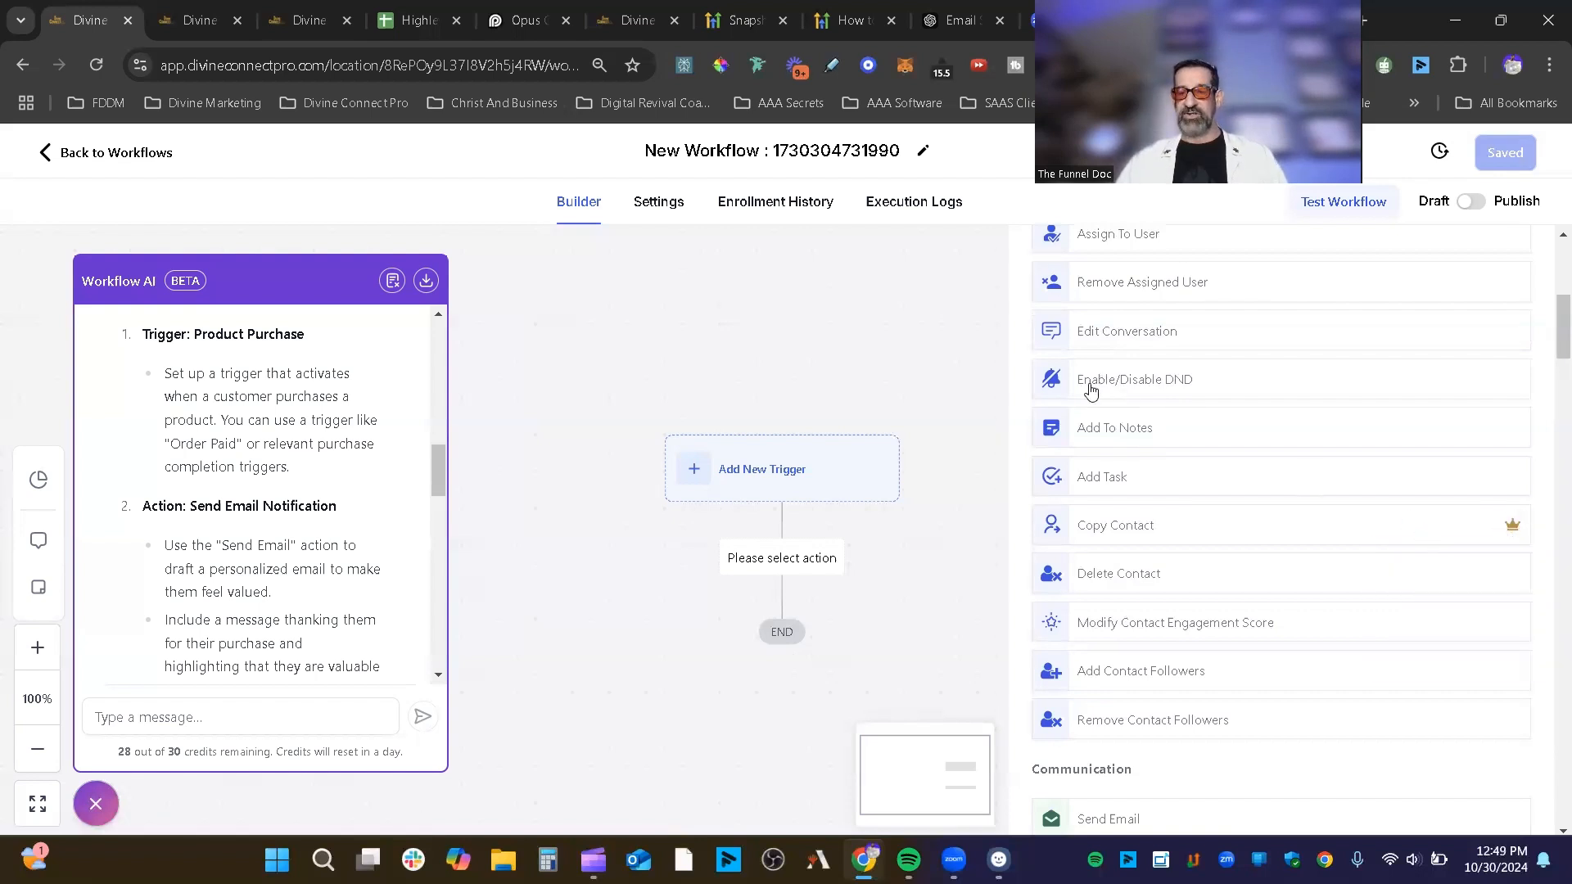
scroll(1097, 393, down, 1)
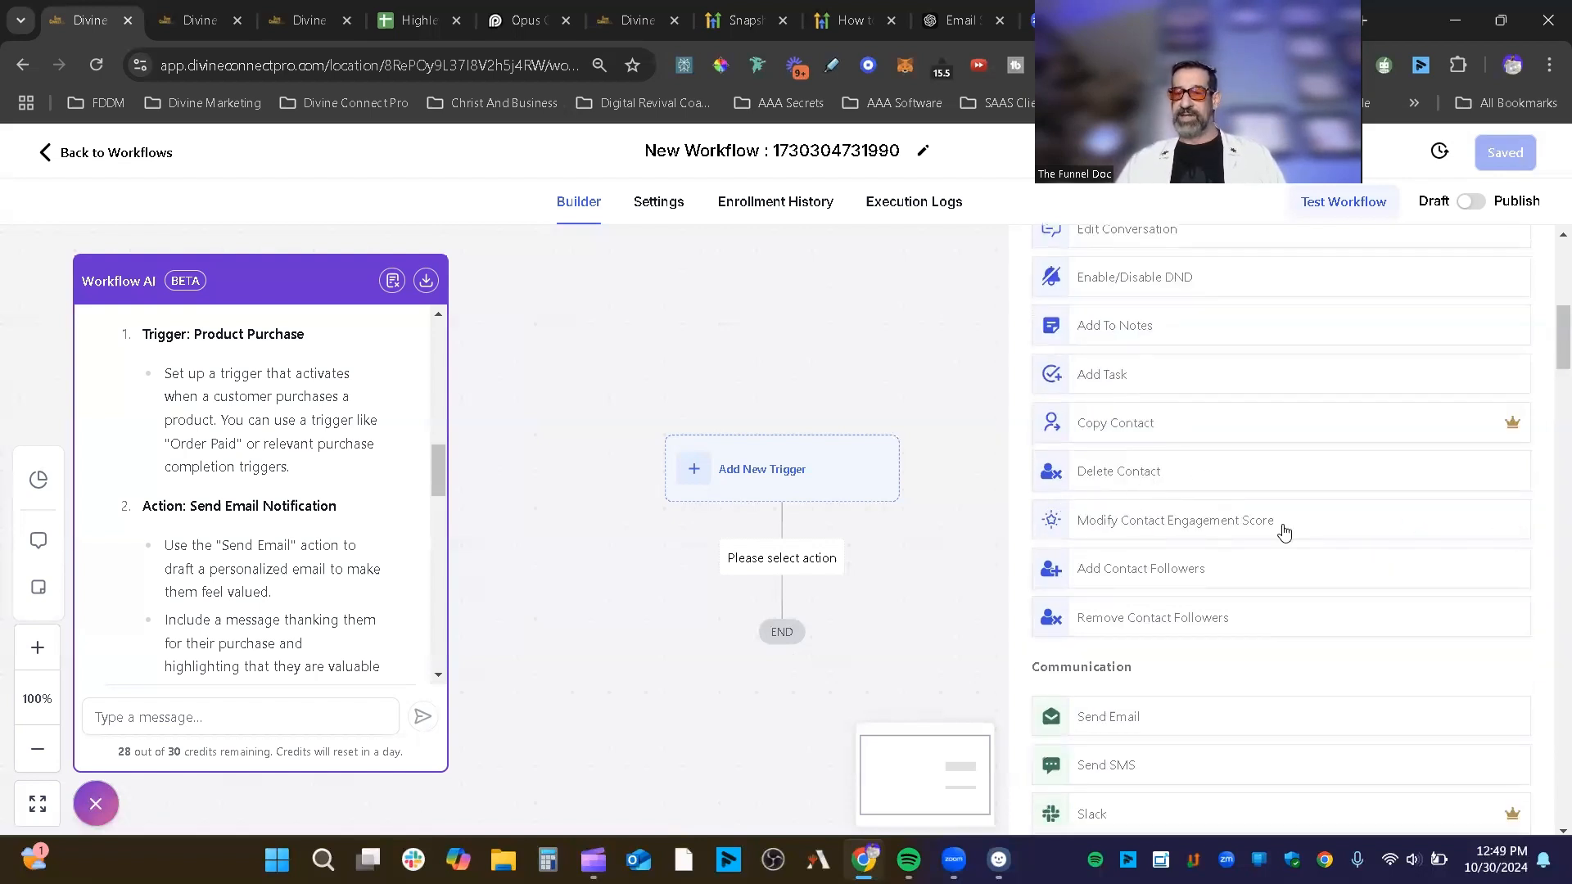
scroll(1422, 526, down, 2)
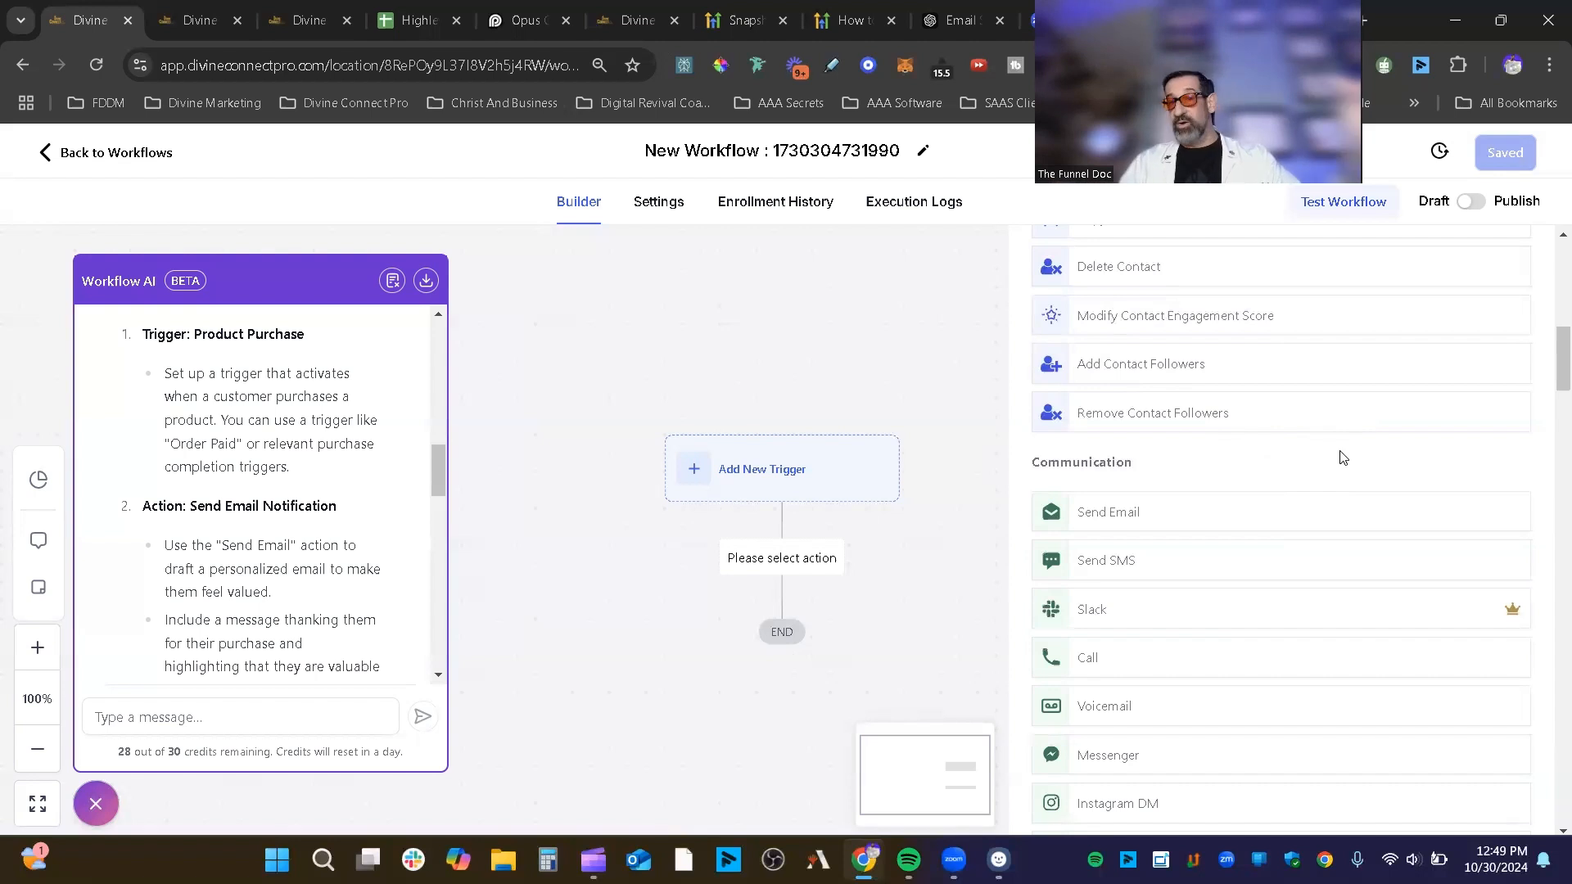
scroll(1336, 456, down, 3)
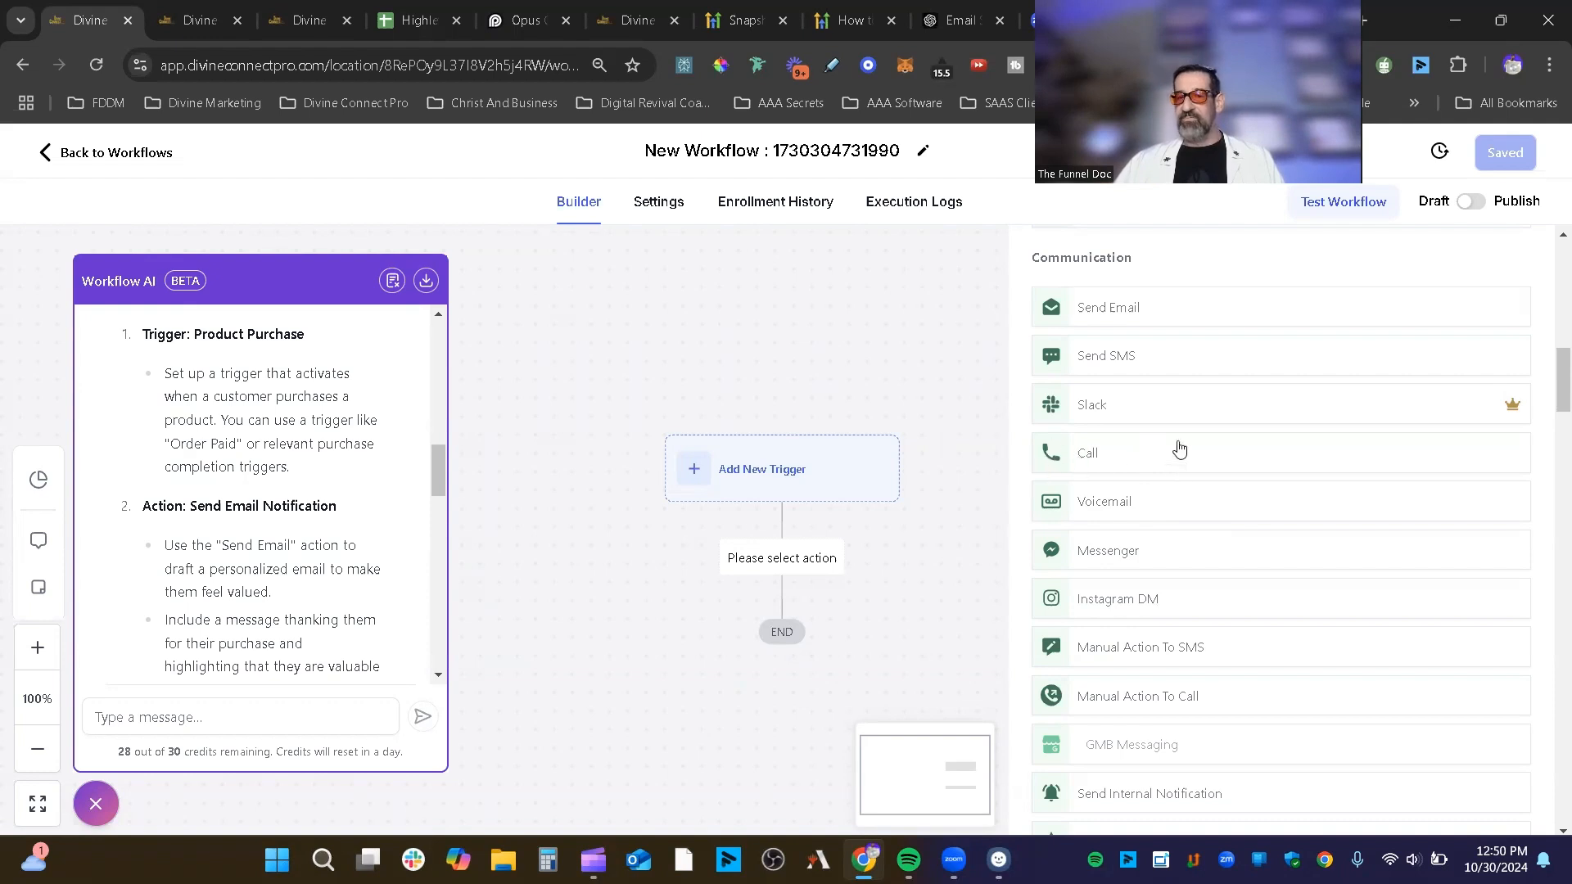
scroll(1179, 450, down, 1)
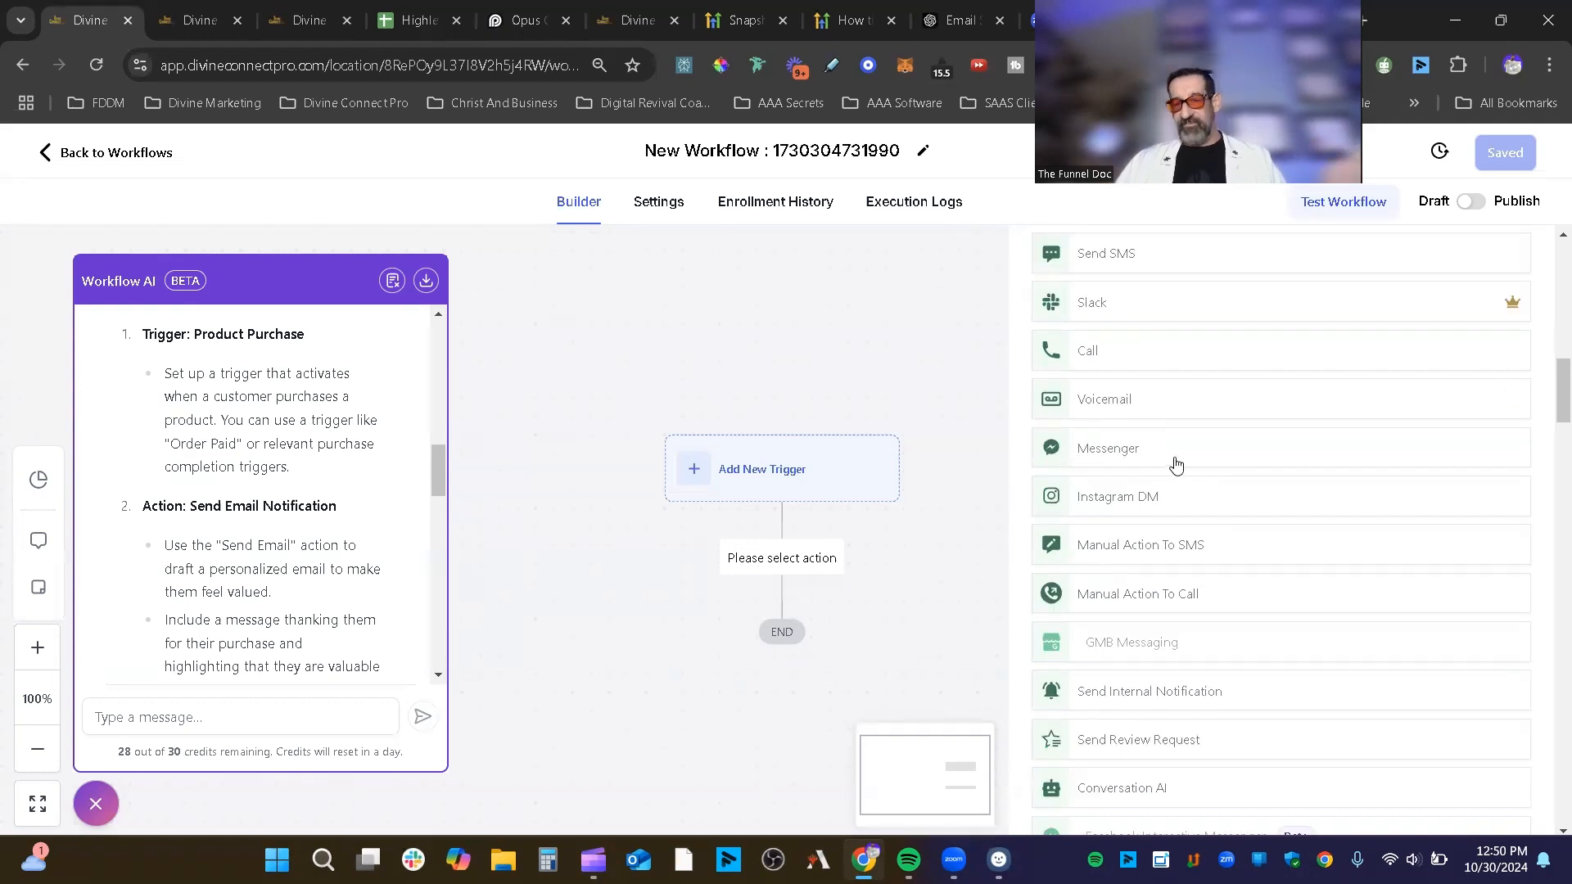
scroll(1197, 500, down, 1)
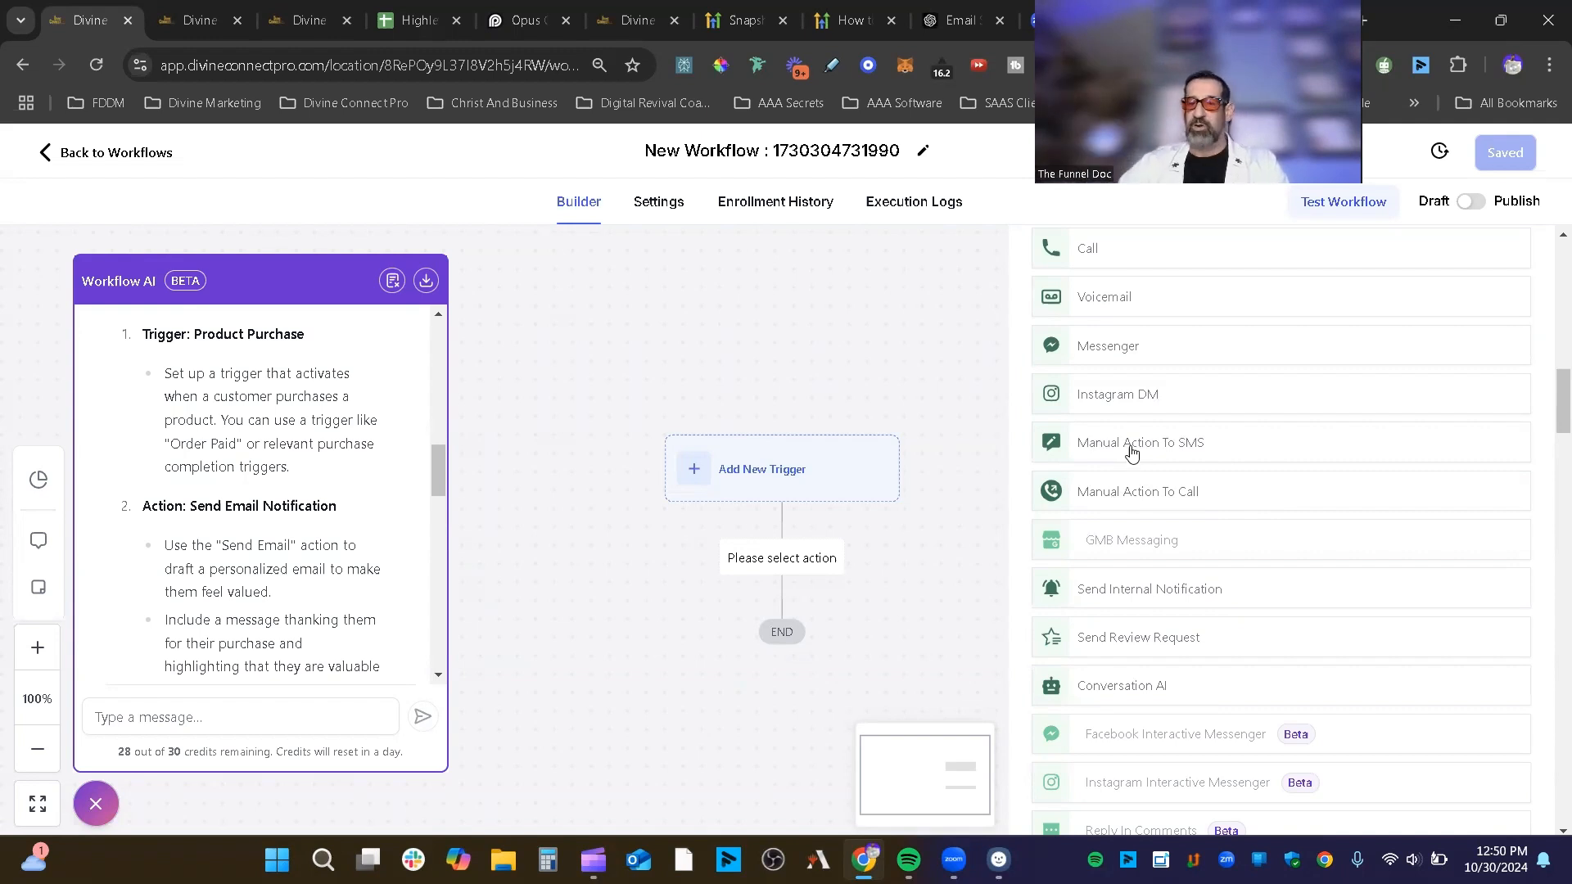
scroll(1159, 452, down, 3)
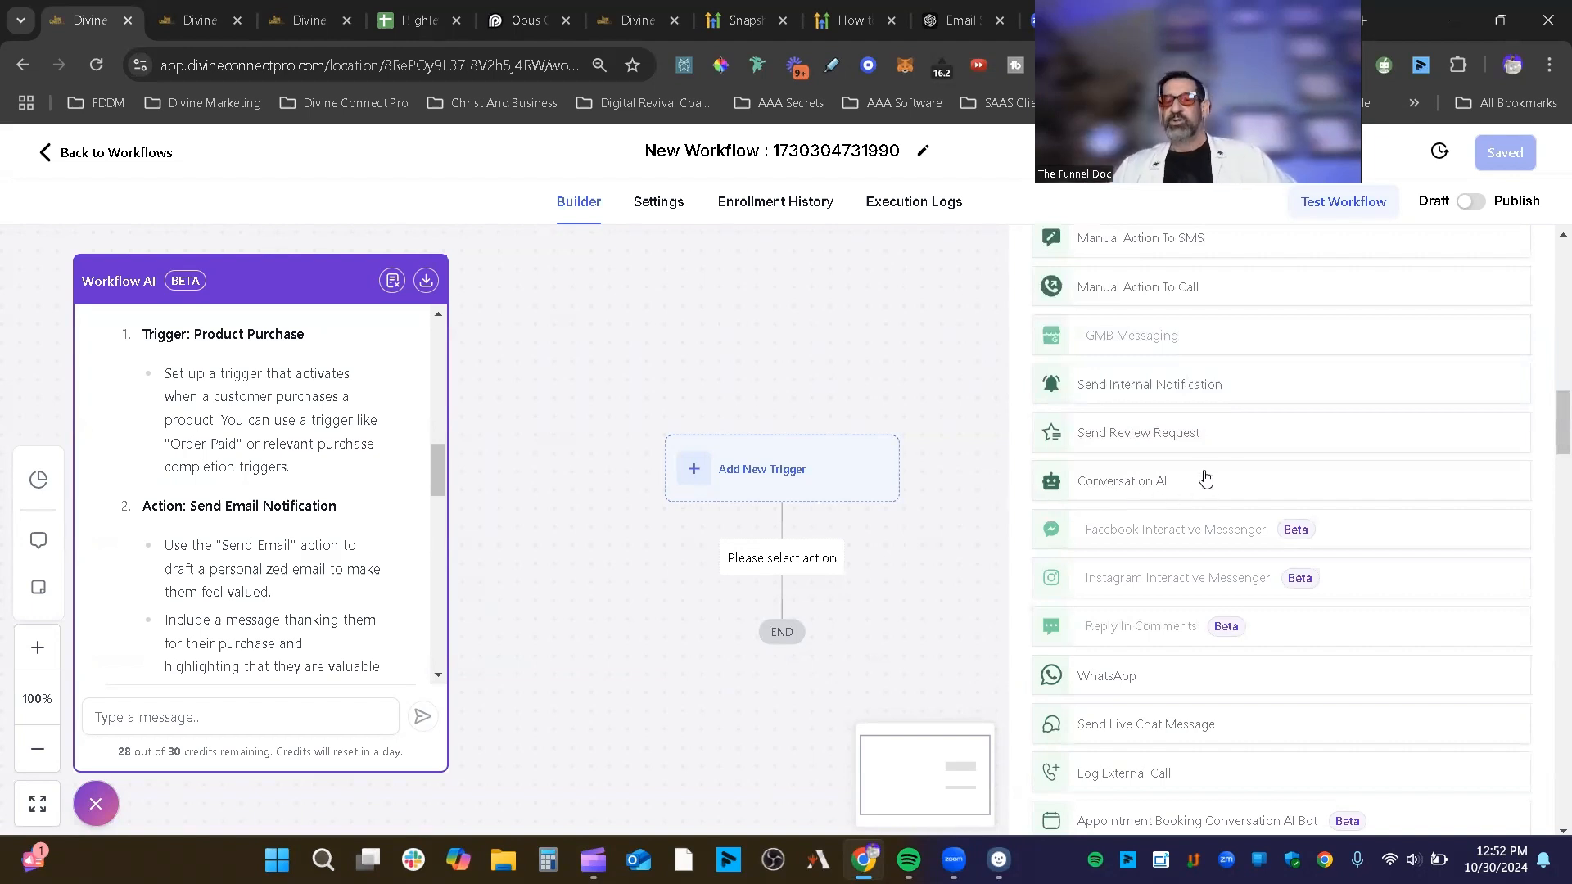
scroll(1224, 483, down, 3)
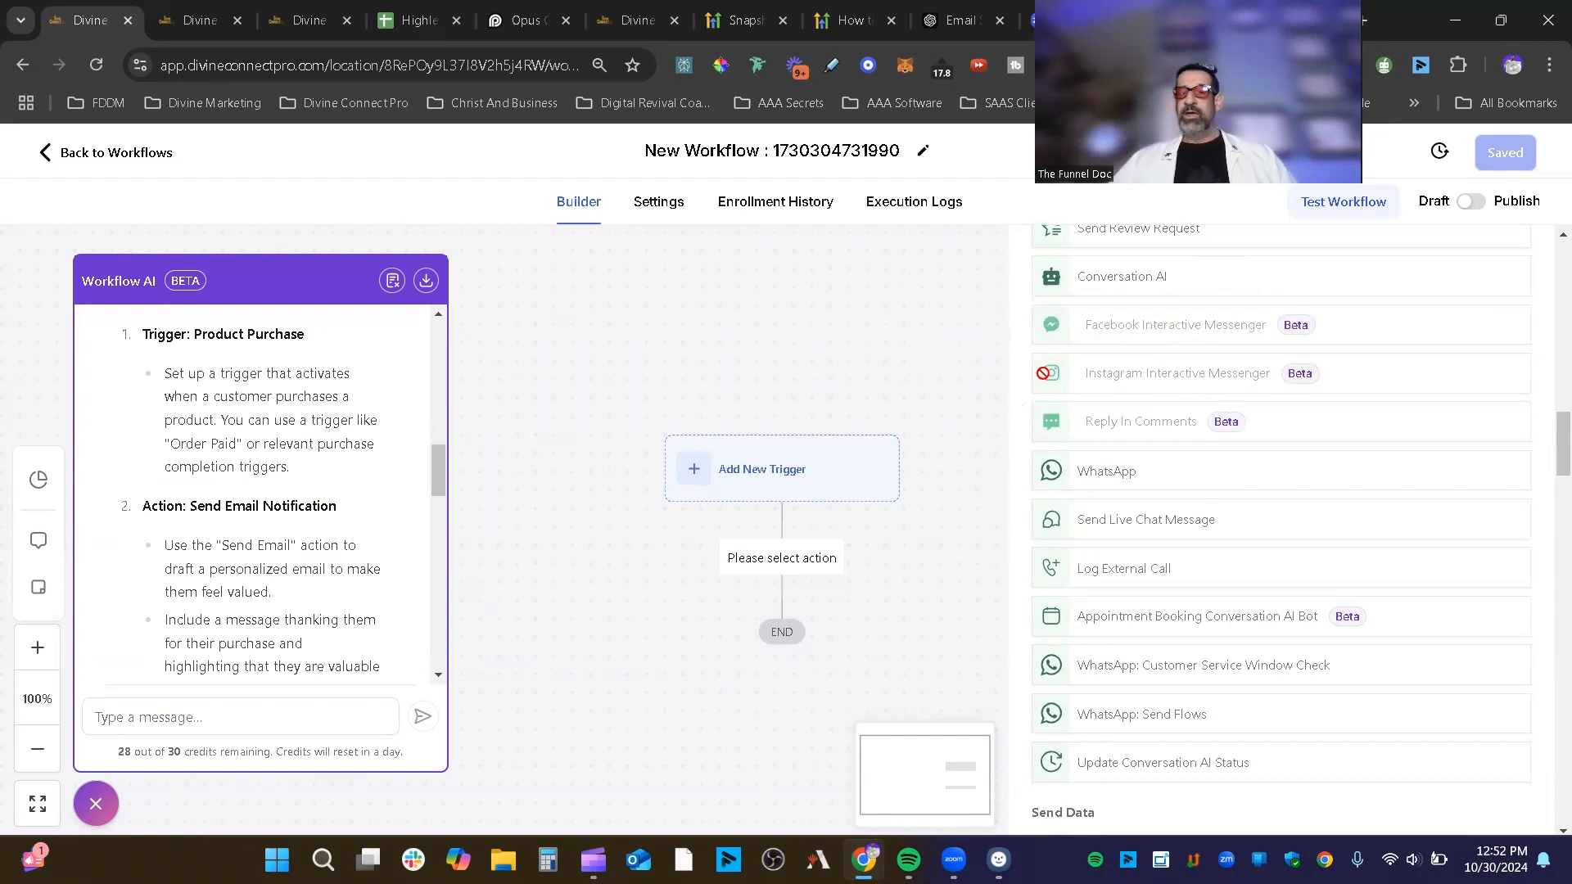
mouse_move(1174, 324)
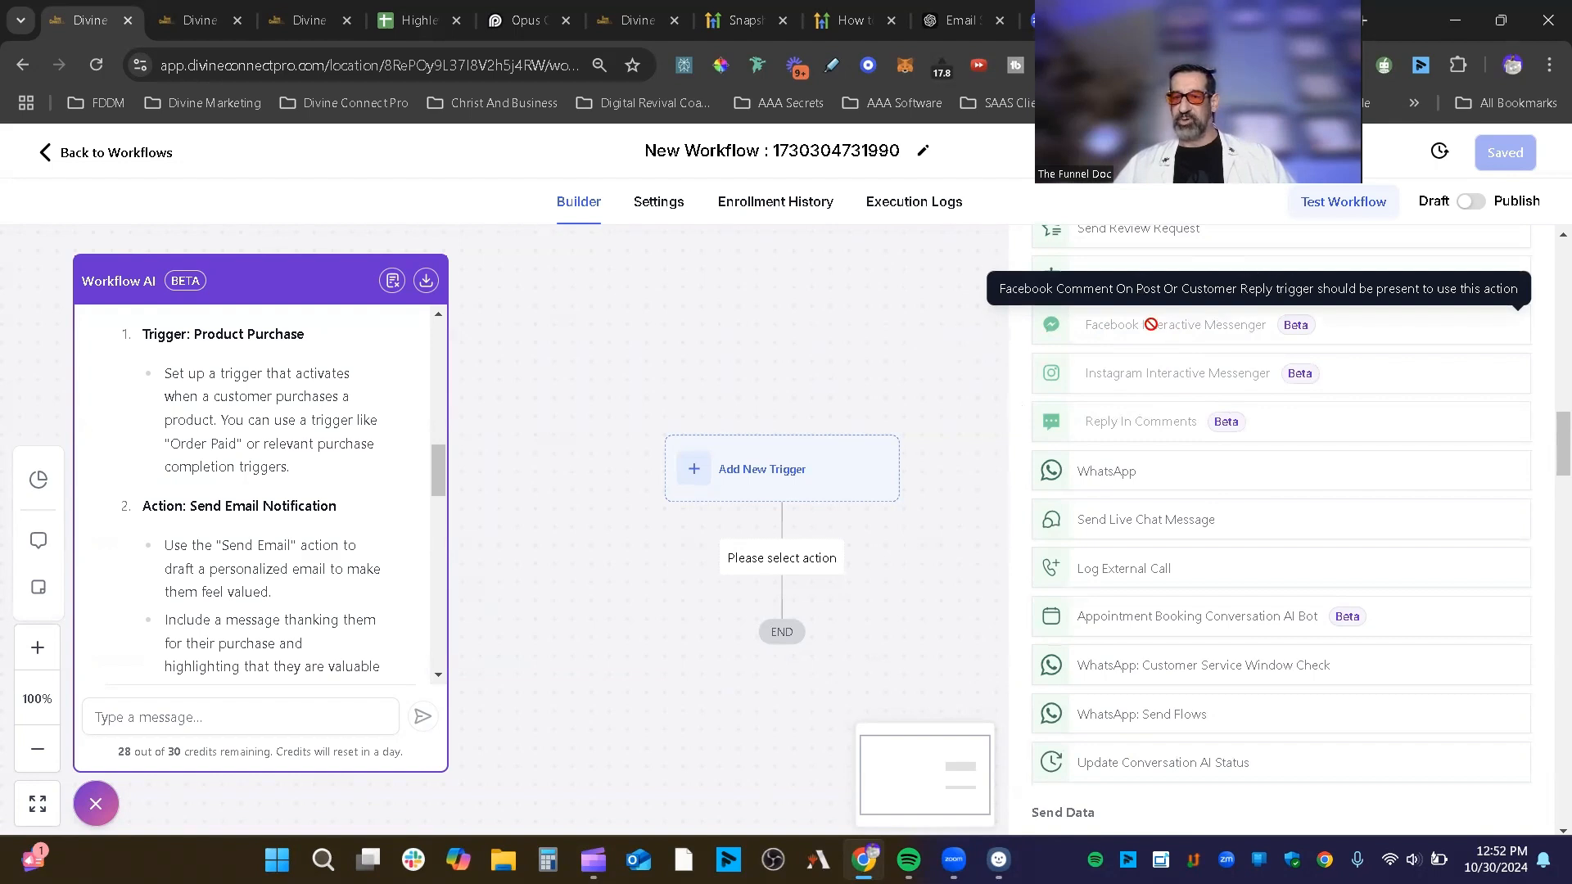
mouse_move(1233, 327)
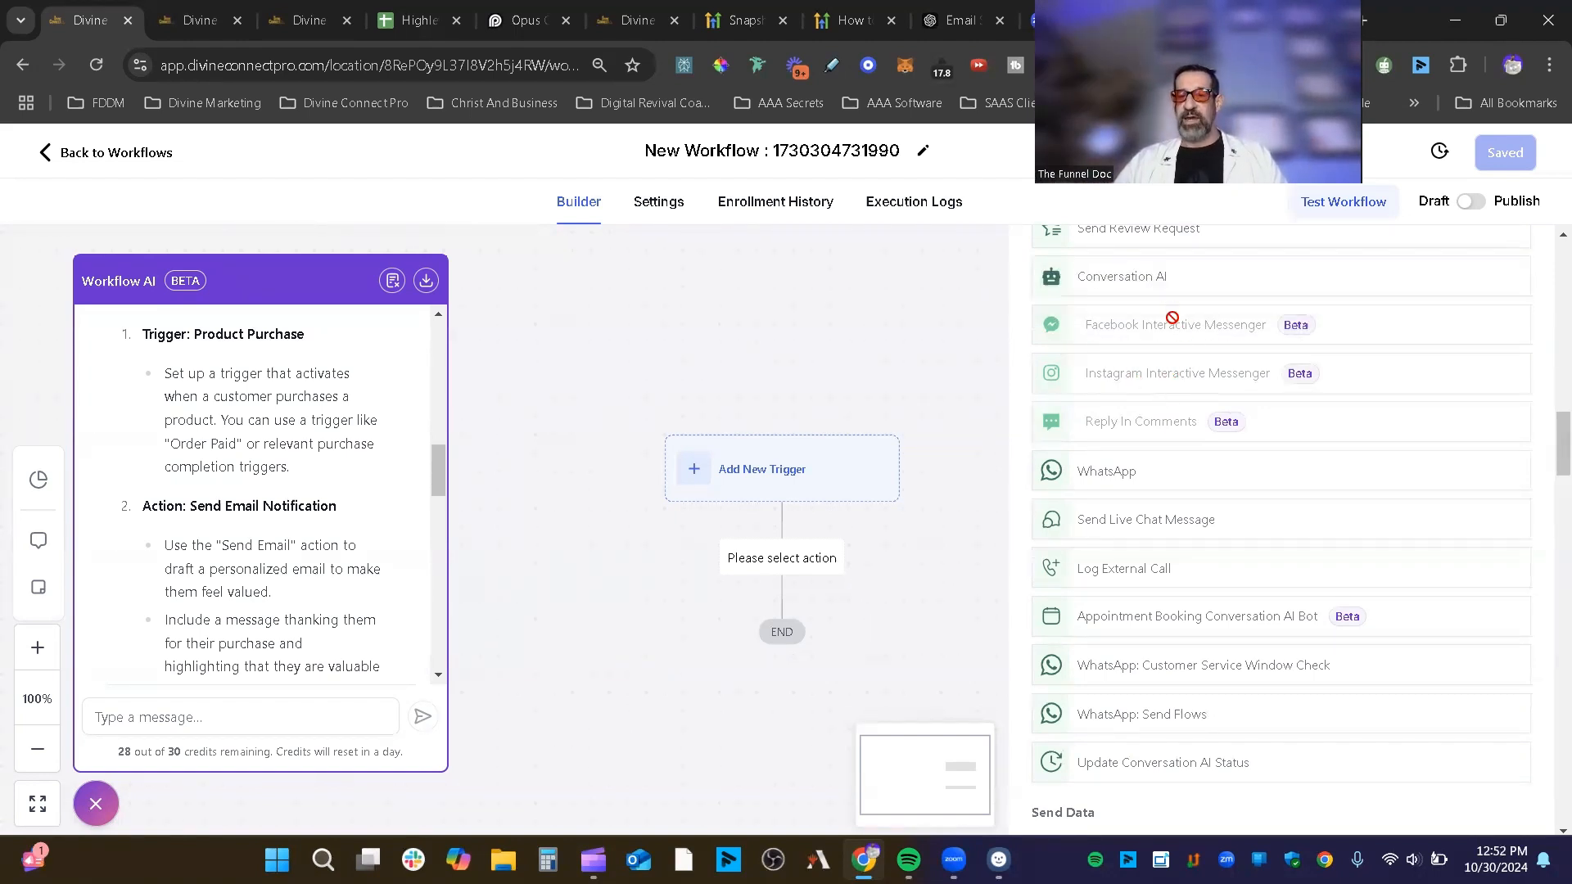
scroll(1138, 385, down, 2)
scroll(1147, 354, up, 1)
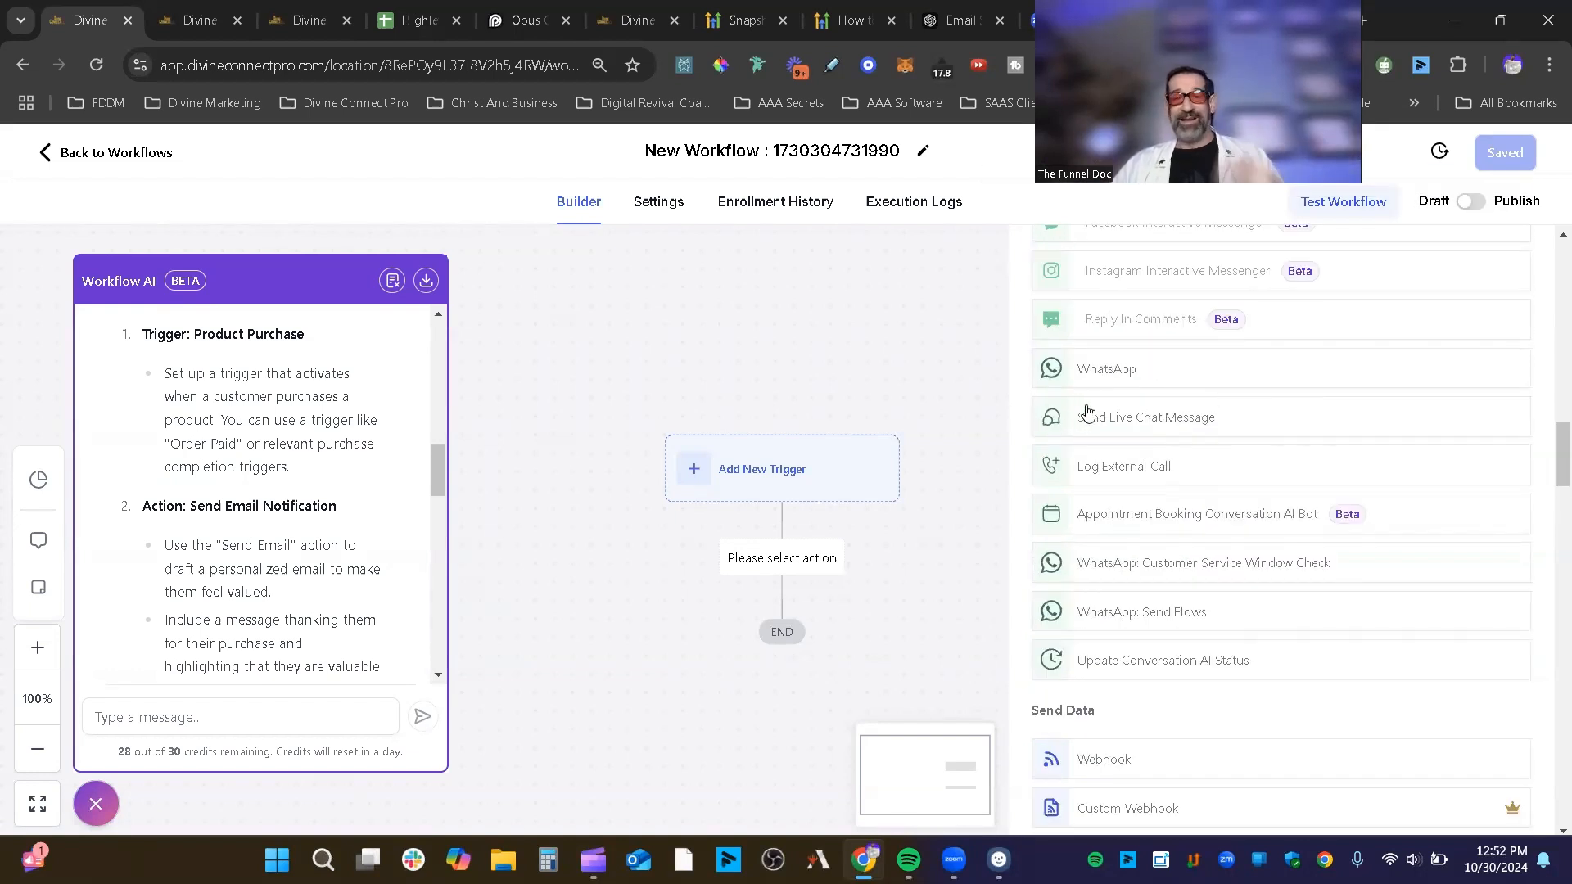
scroll(1274, 435, down, 1)
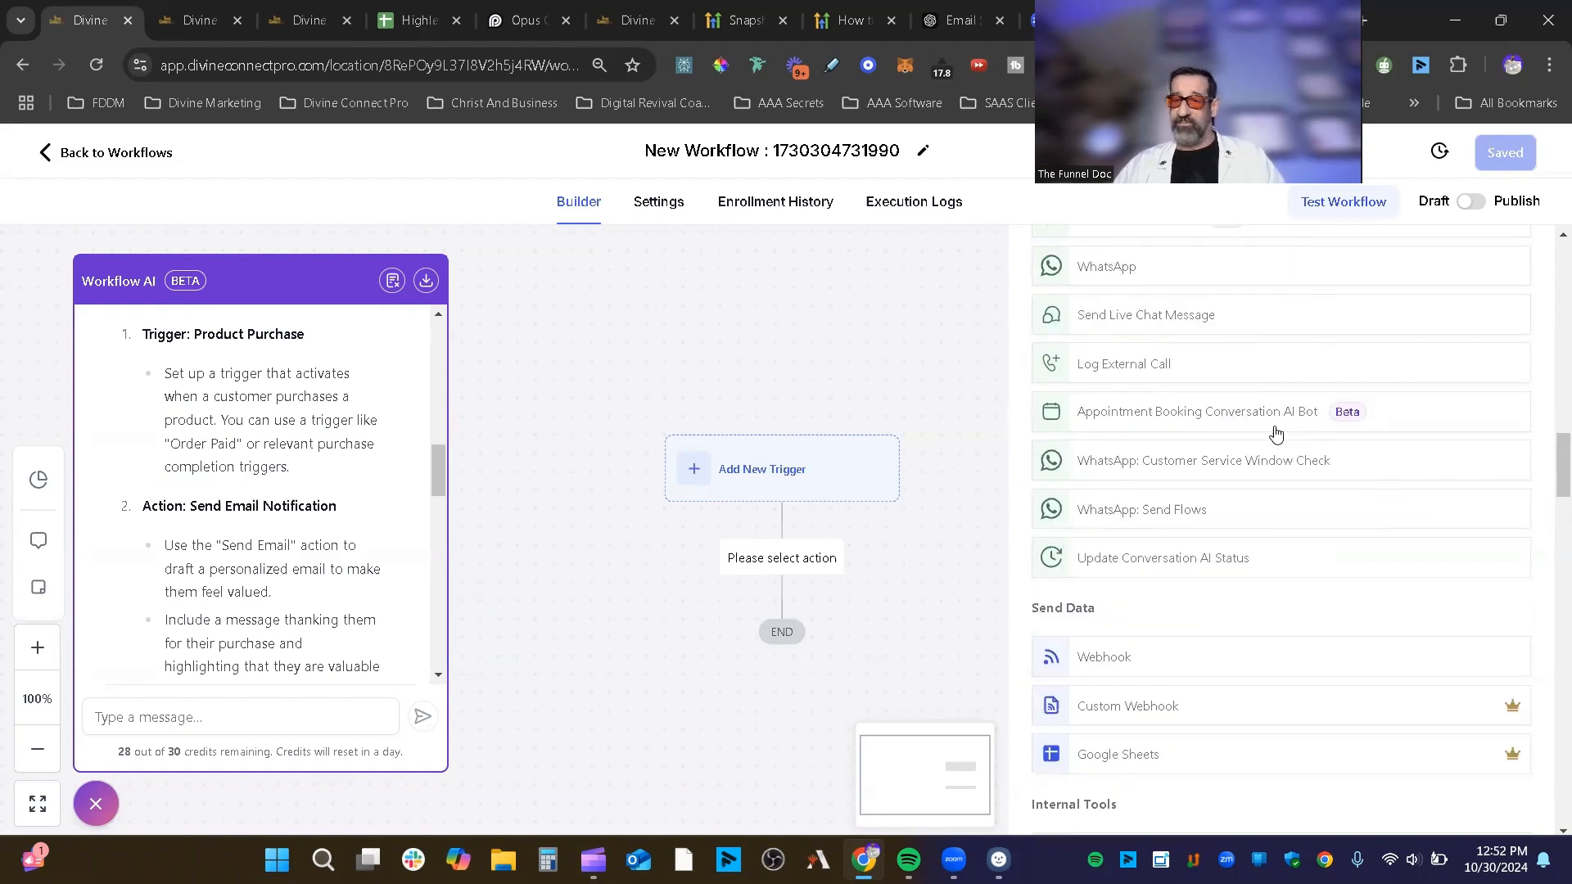
scroll(1274, 574, down, 3)
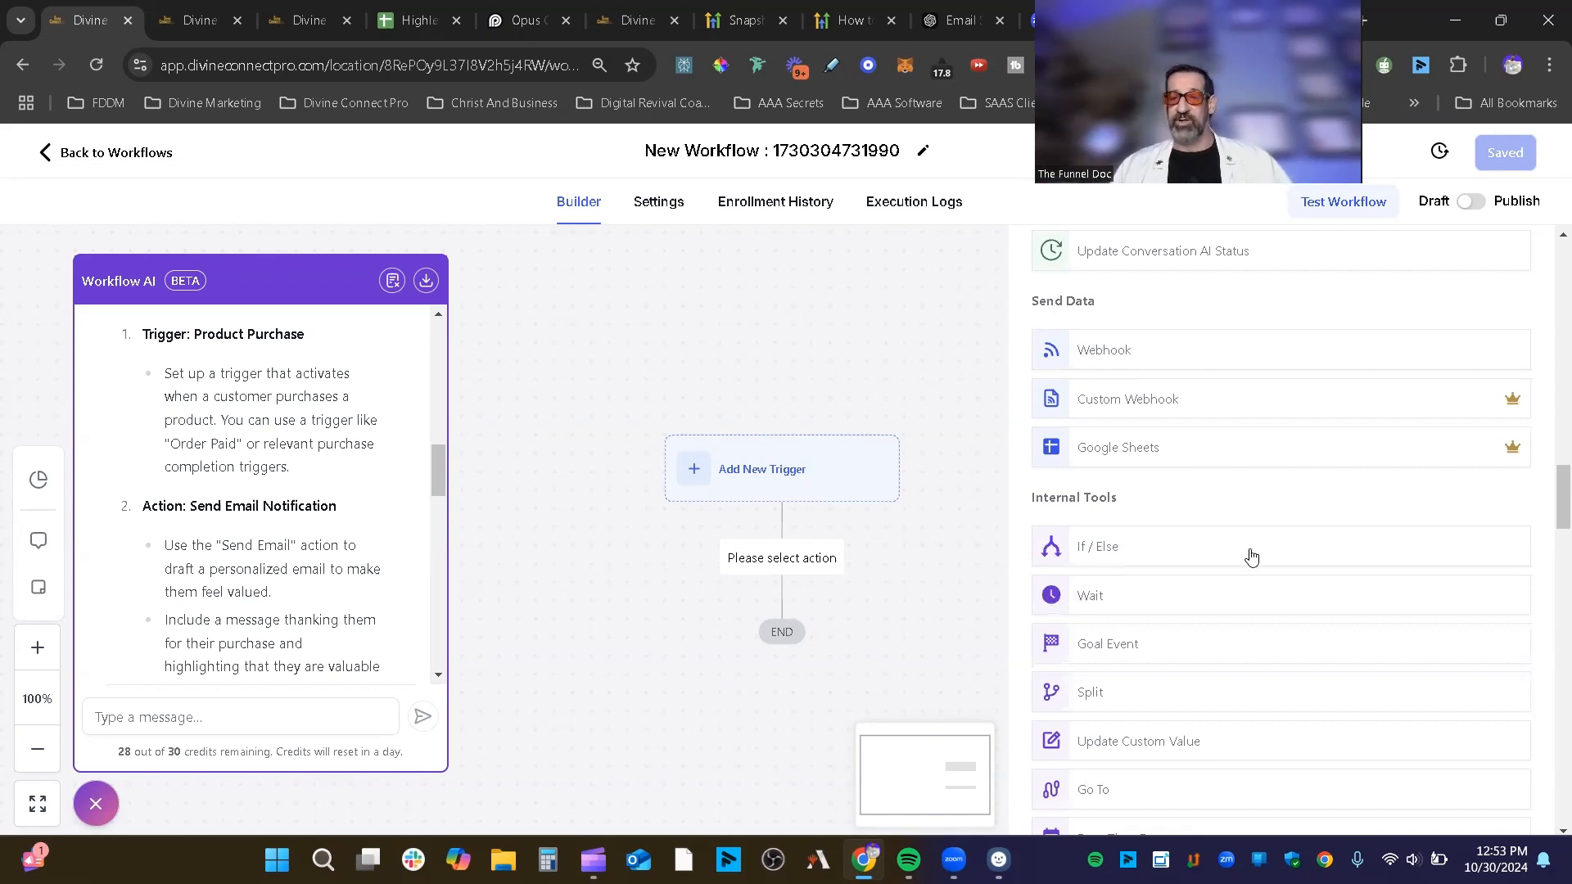
Step: Add an If / Else step from Internal Tools, showing an empty Branch and a None Branch
scroll(1249, 553, down, 1)
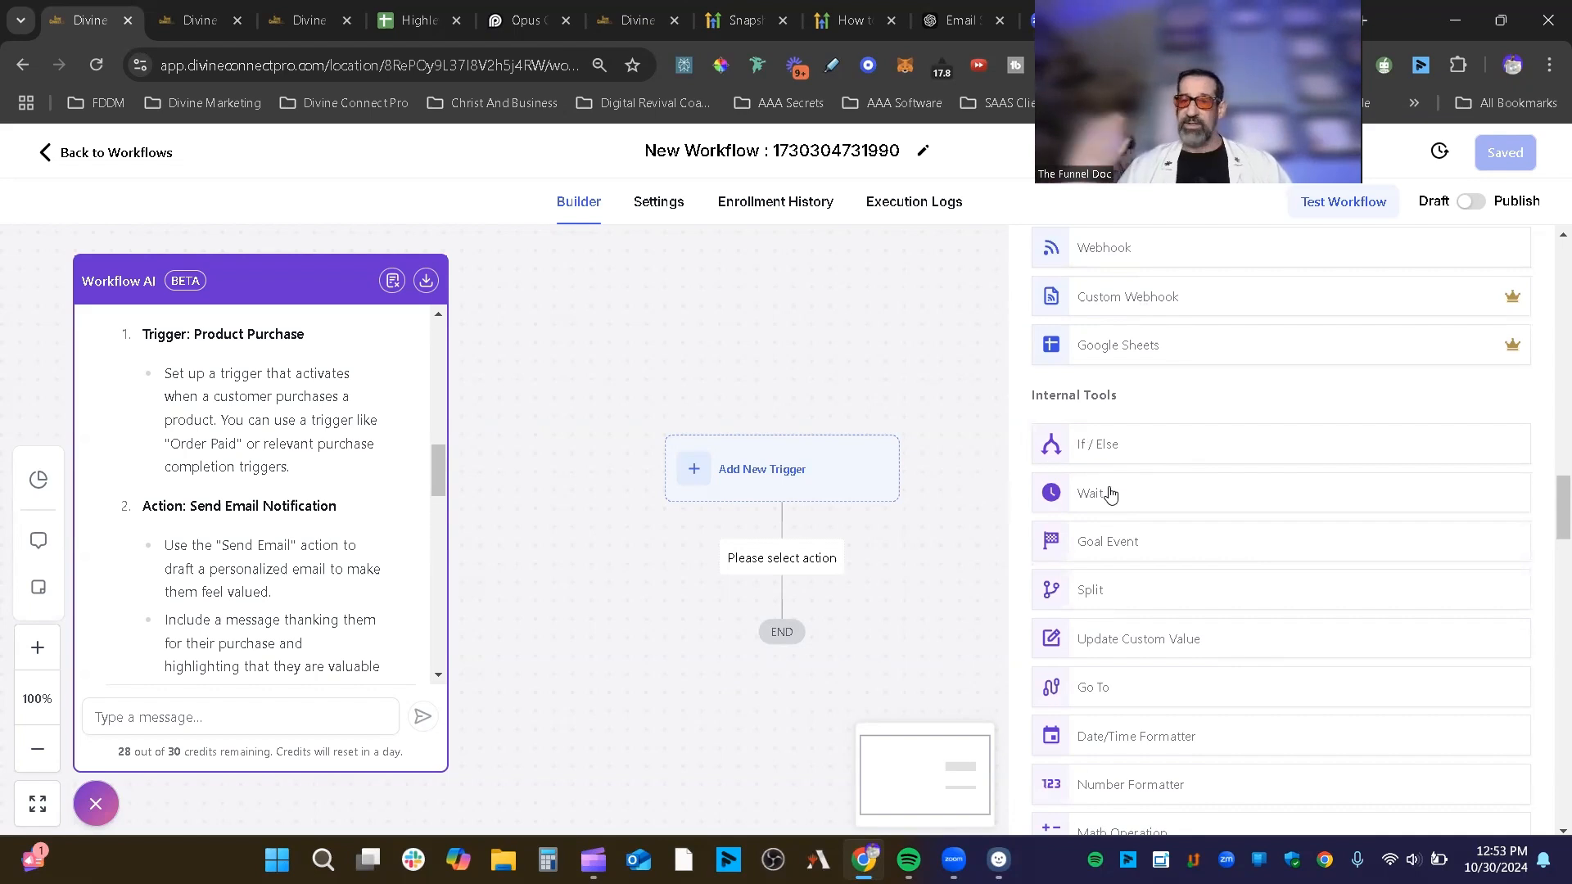
click(1136, 451)
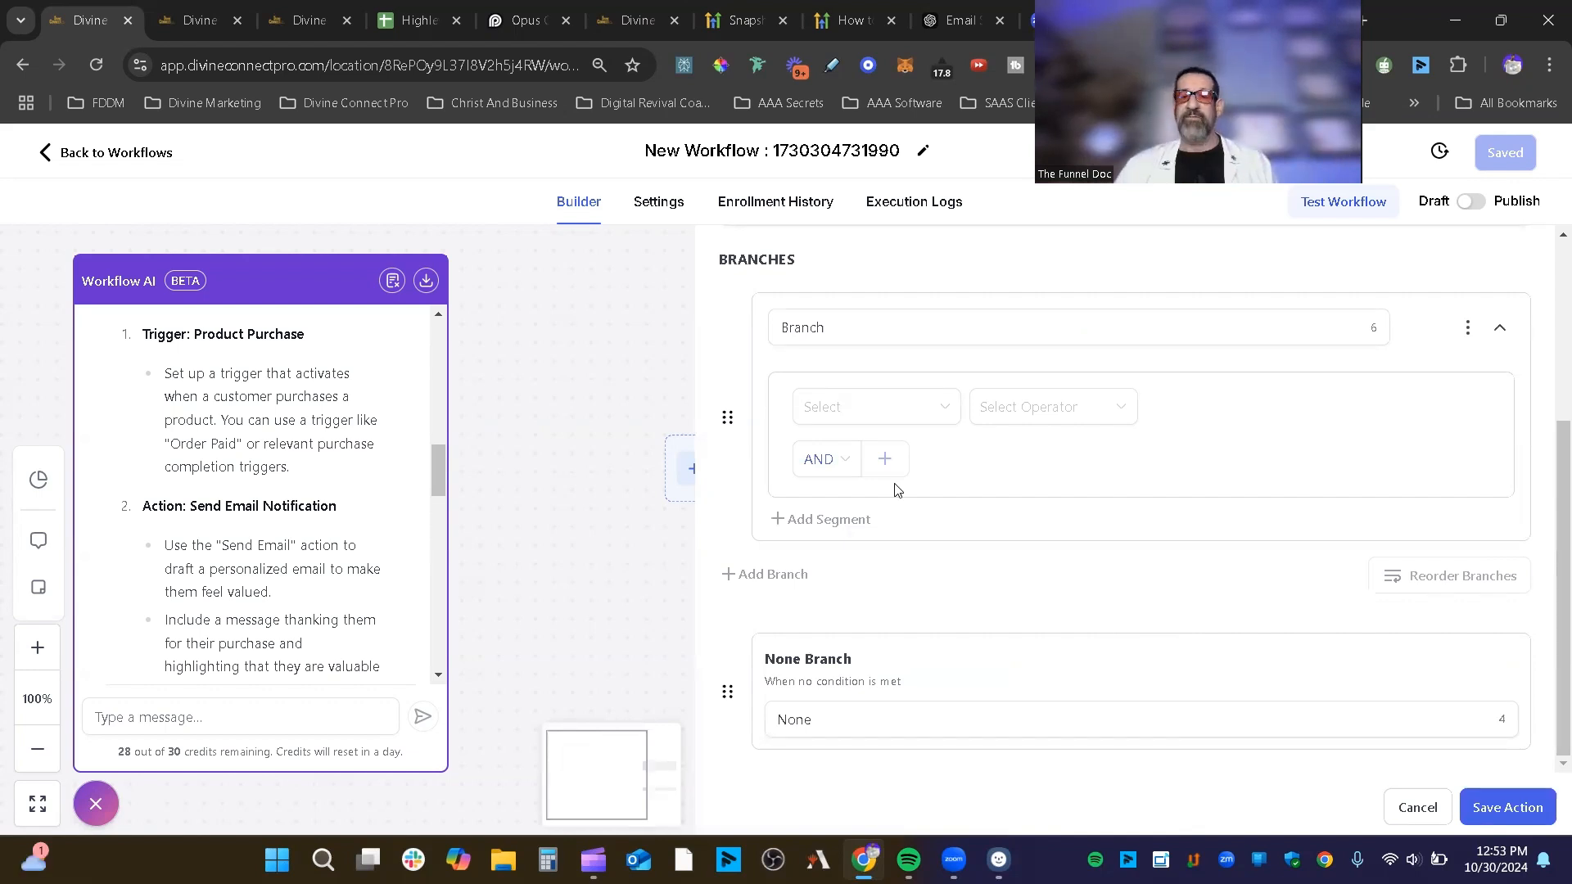
Step: Rename the condition step from 'Condition' to 'Check TO If they Have A Phone'
scroll(1093, 435, up, 3)
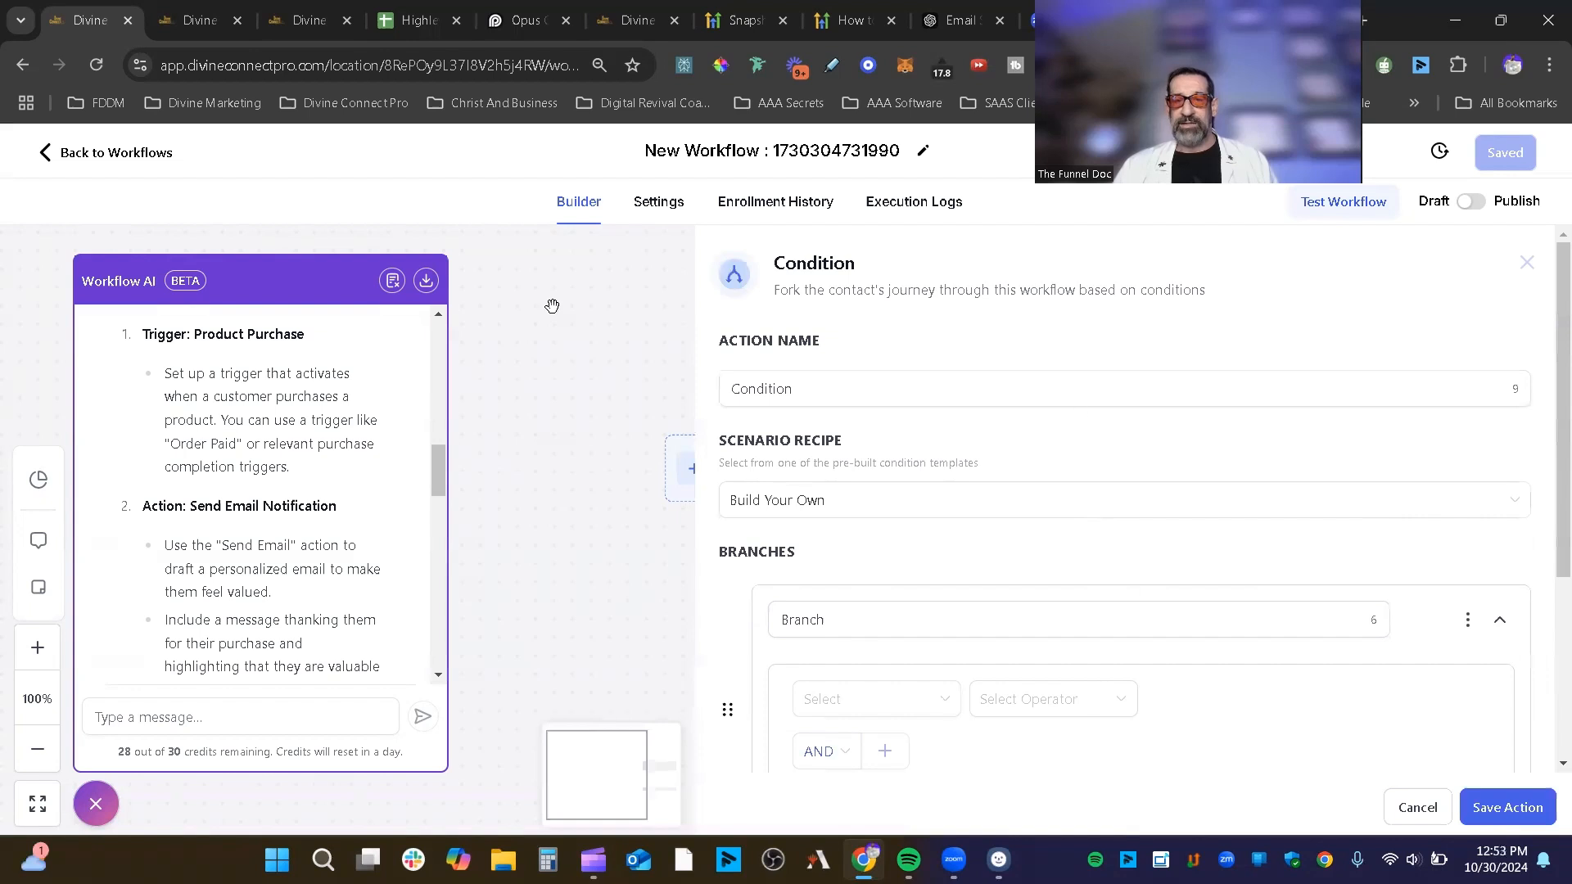
click(804, 393)
drag(803, 393, 706, 406)
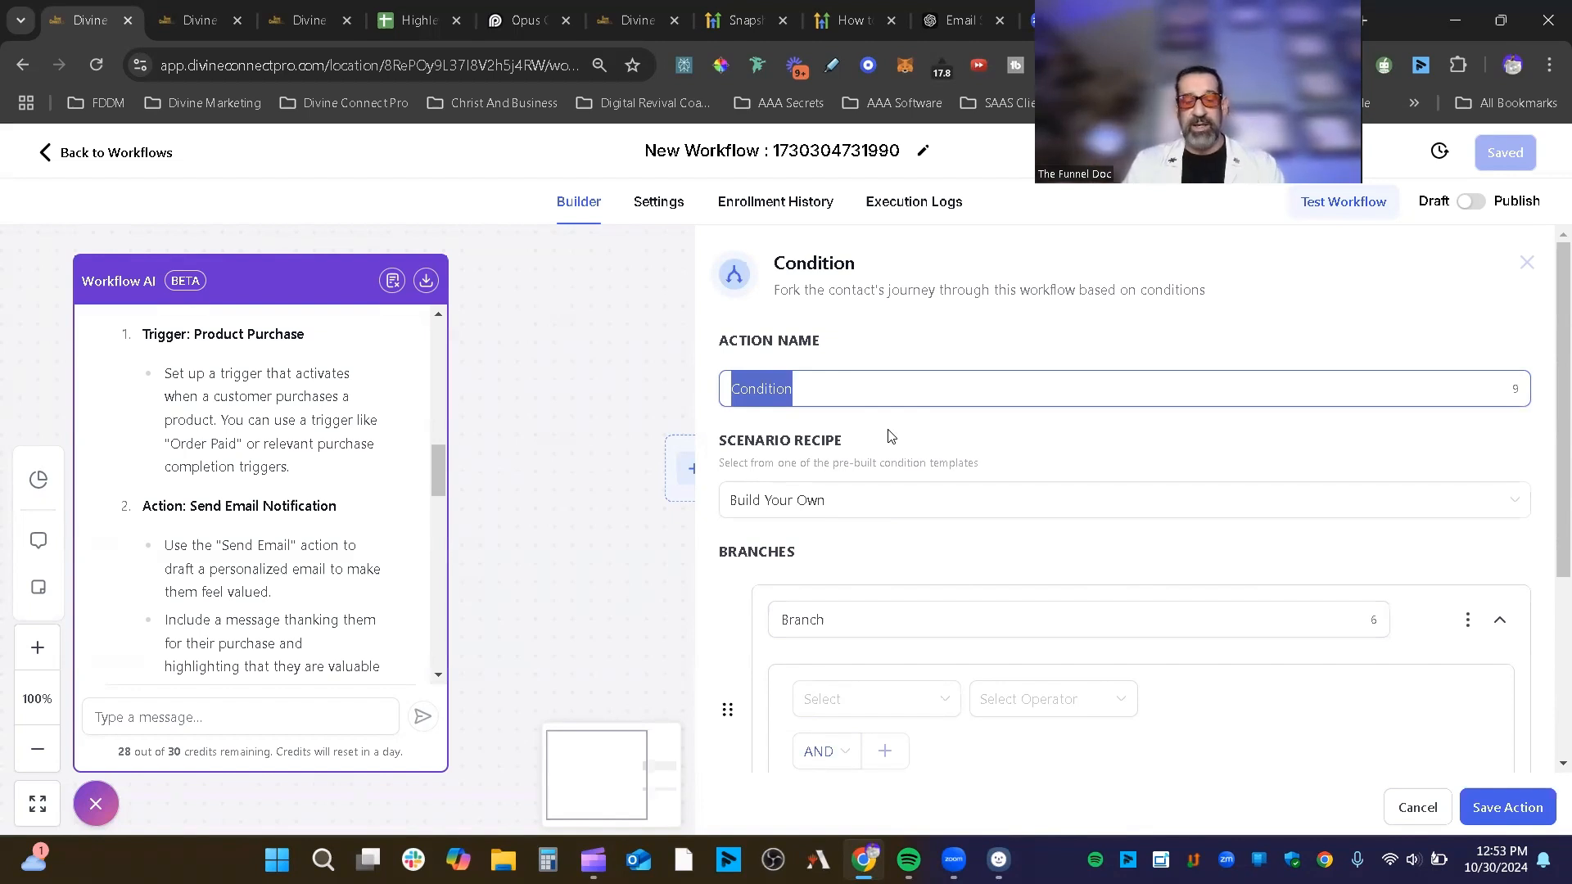
text(Ch)
key(BackSpace)
key(BackSpace)
text(Check)
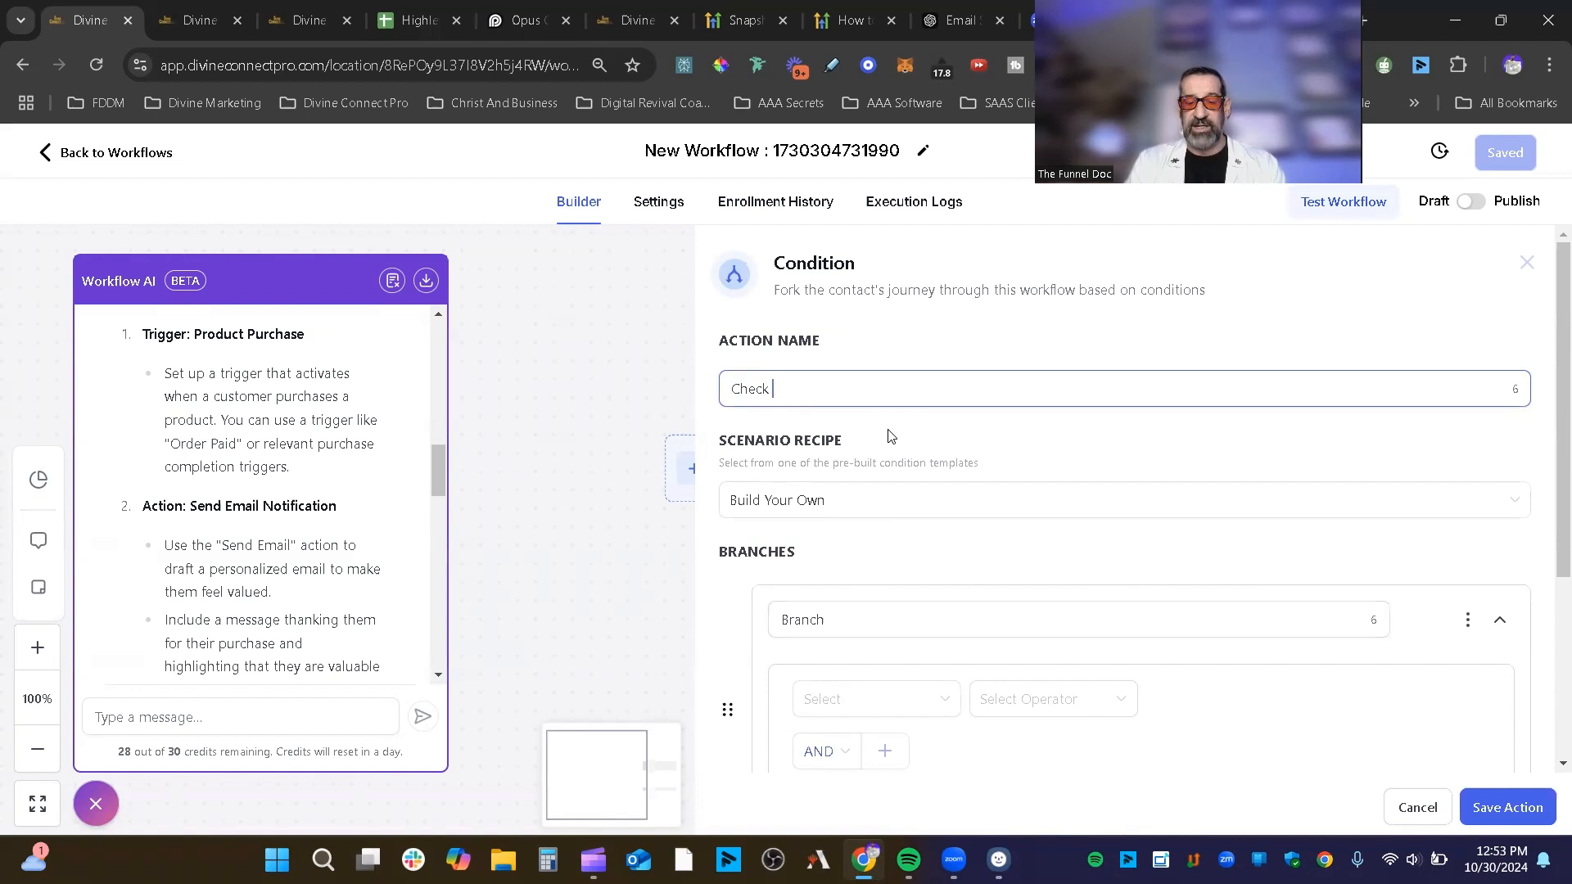
text( TO If they Have)
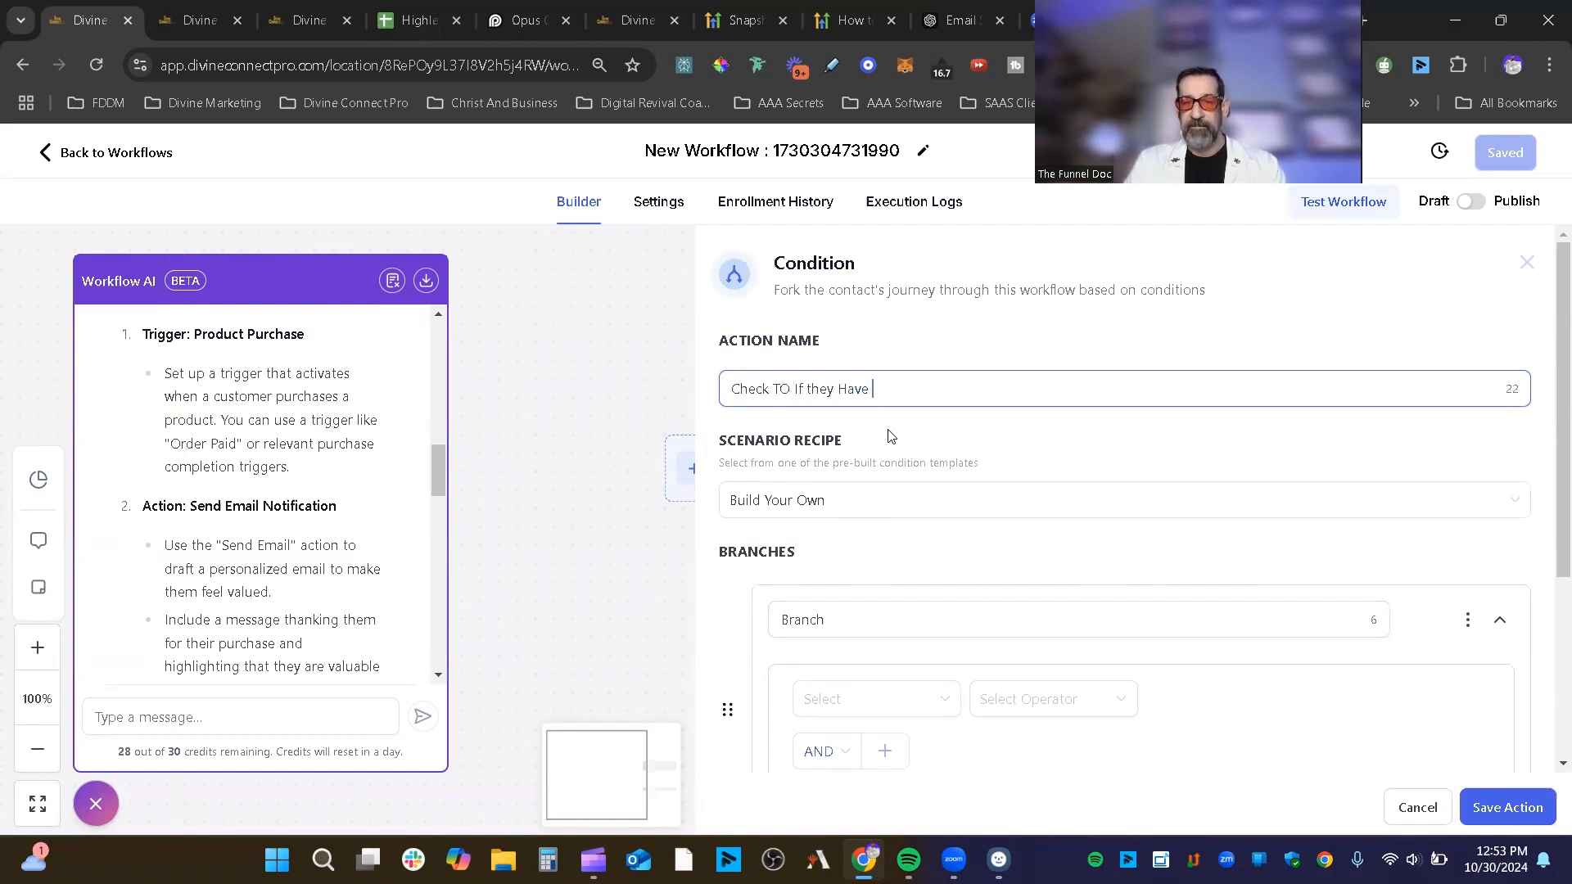
text(we Pho)
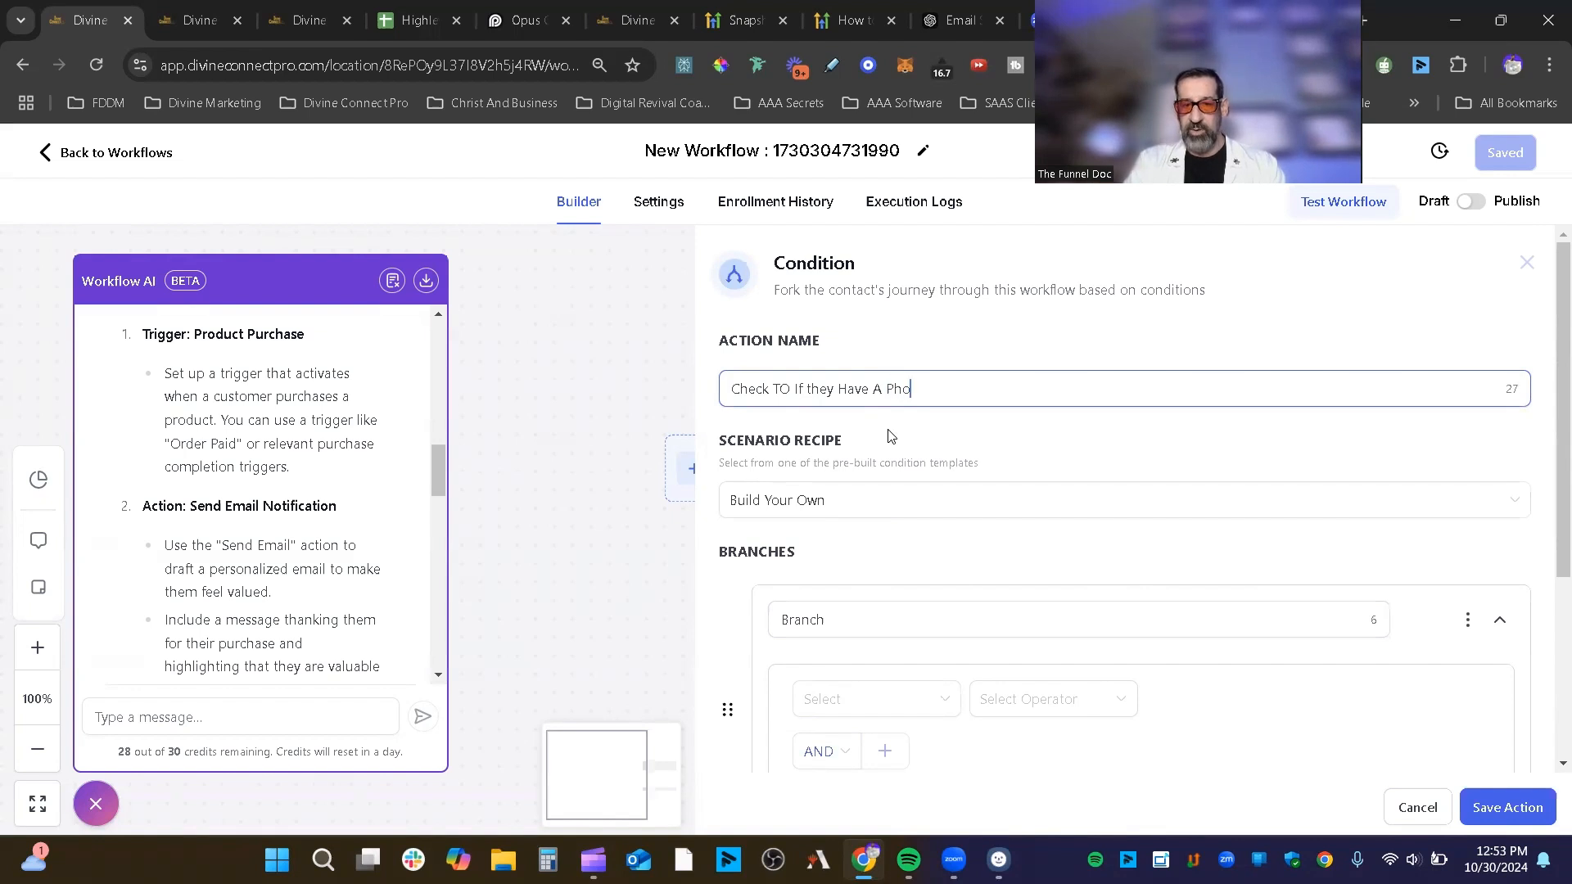
text(ne)
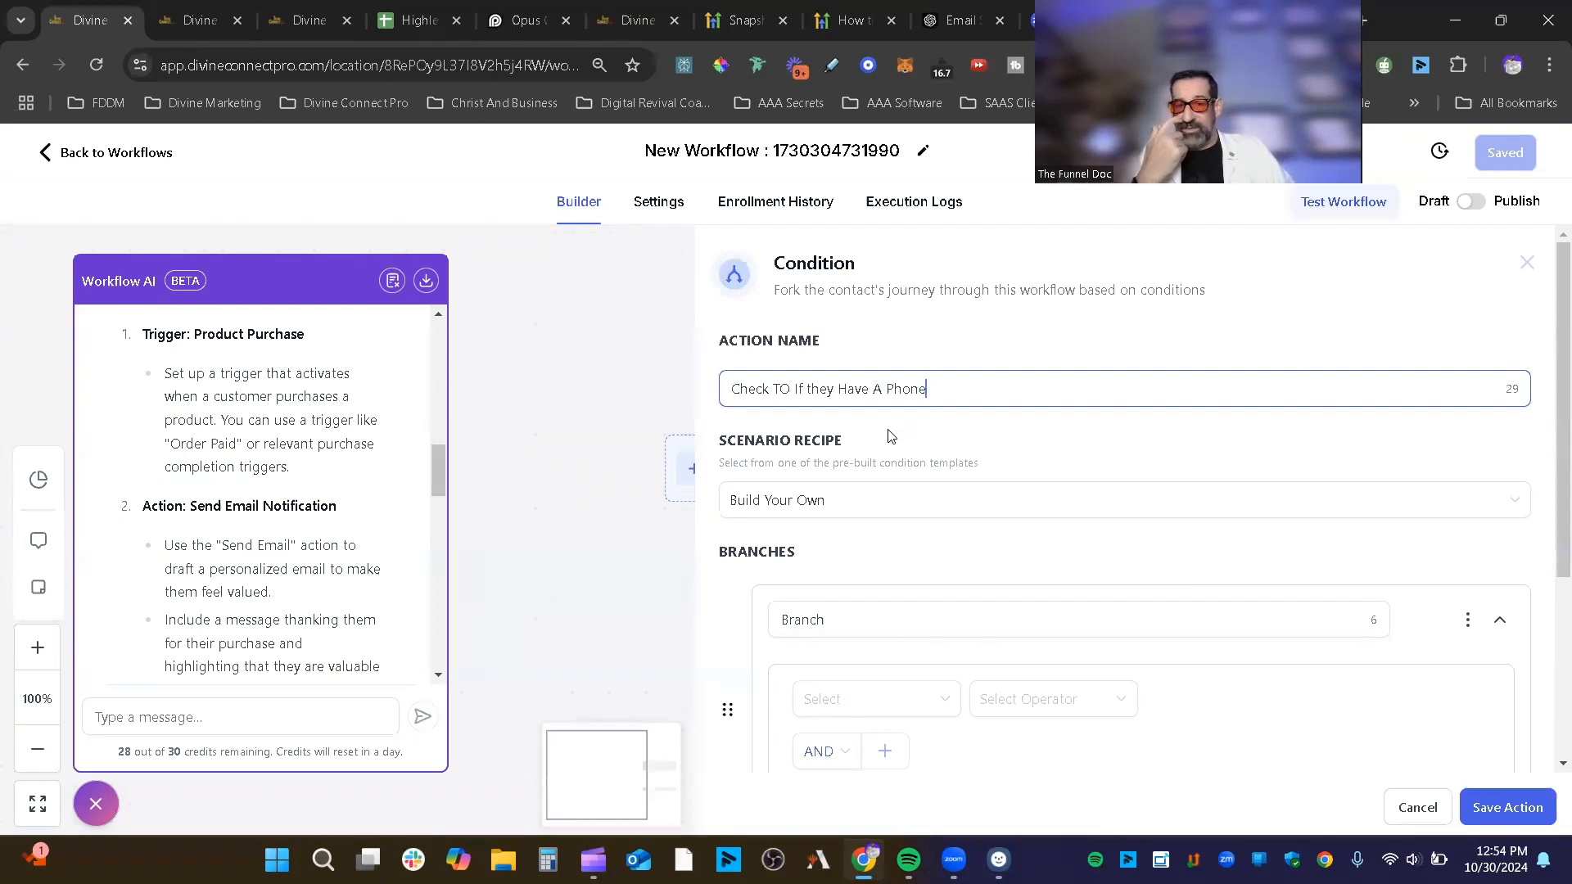
scroll(982, 436, down, 1)
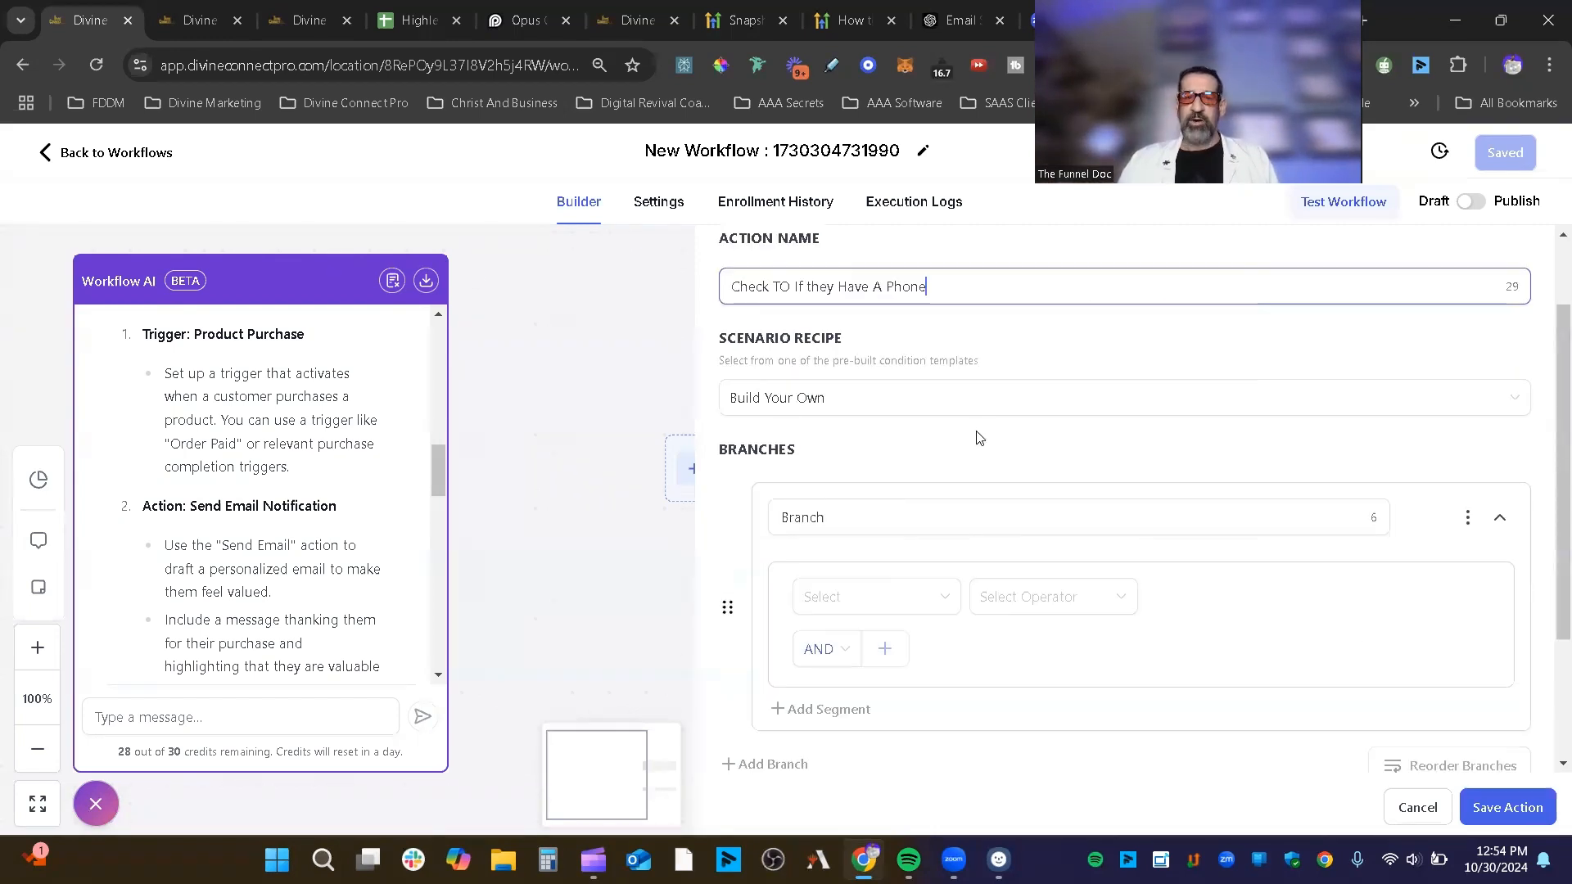
scroll(893, 368, down, 1)
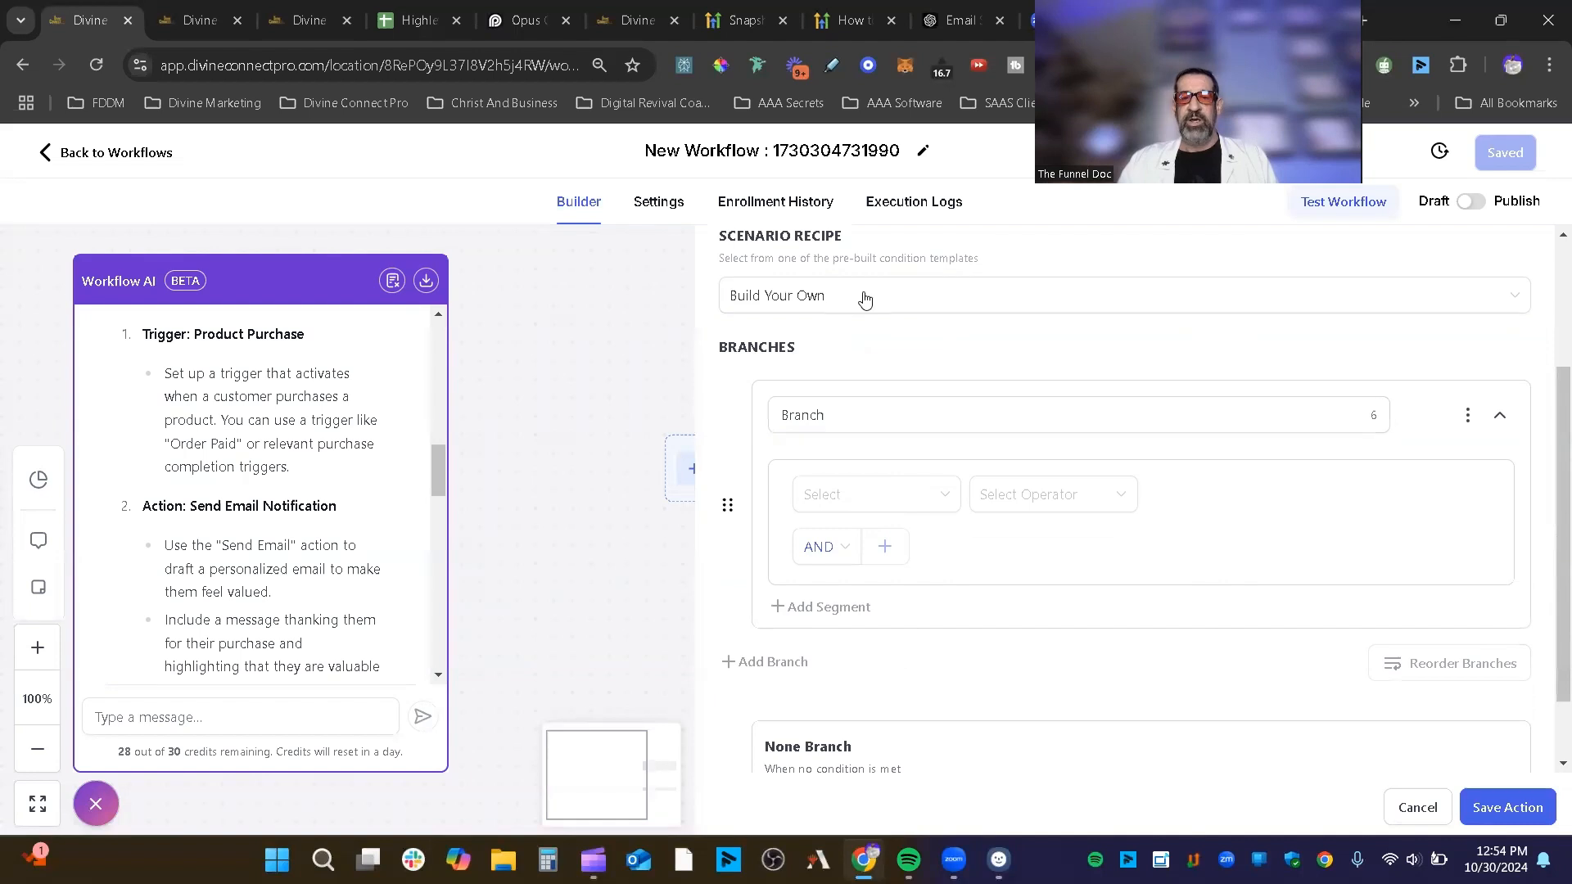
Step: Browse the Scenario Recipe templates and keep Build Your Own selected
click(983, 309)
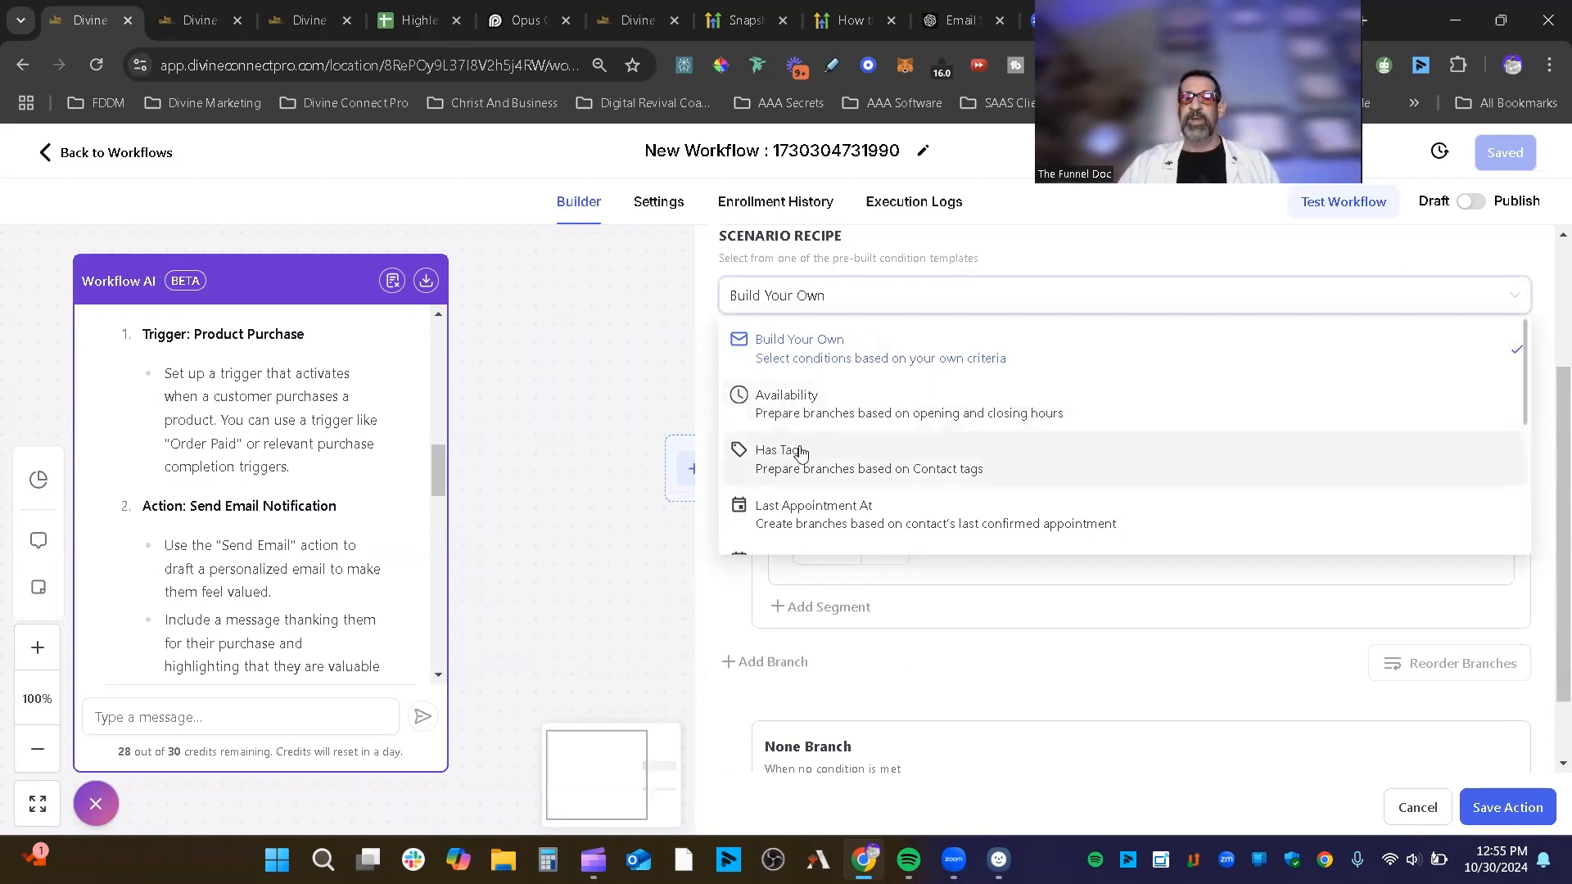
scroll(819, 491, down, 3)
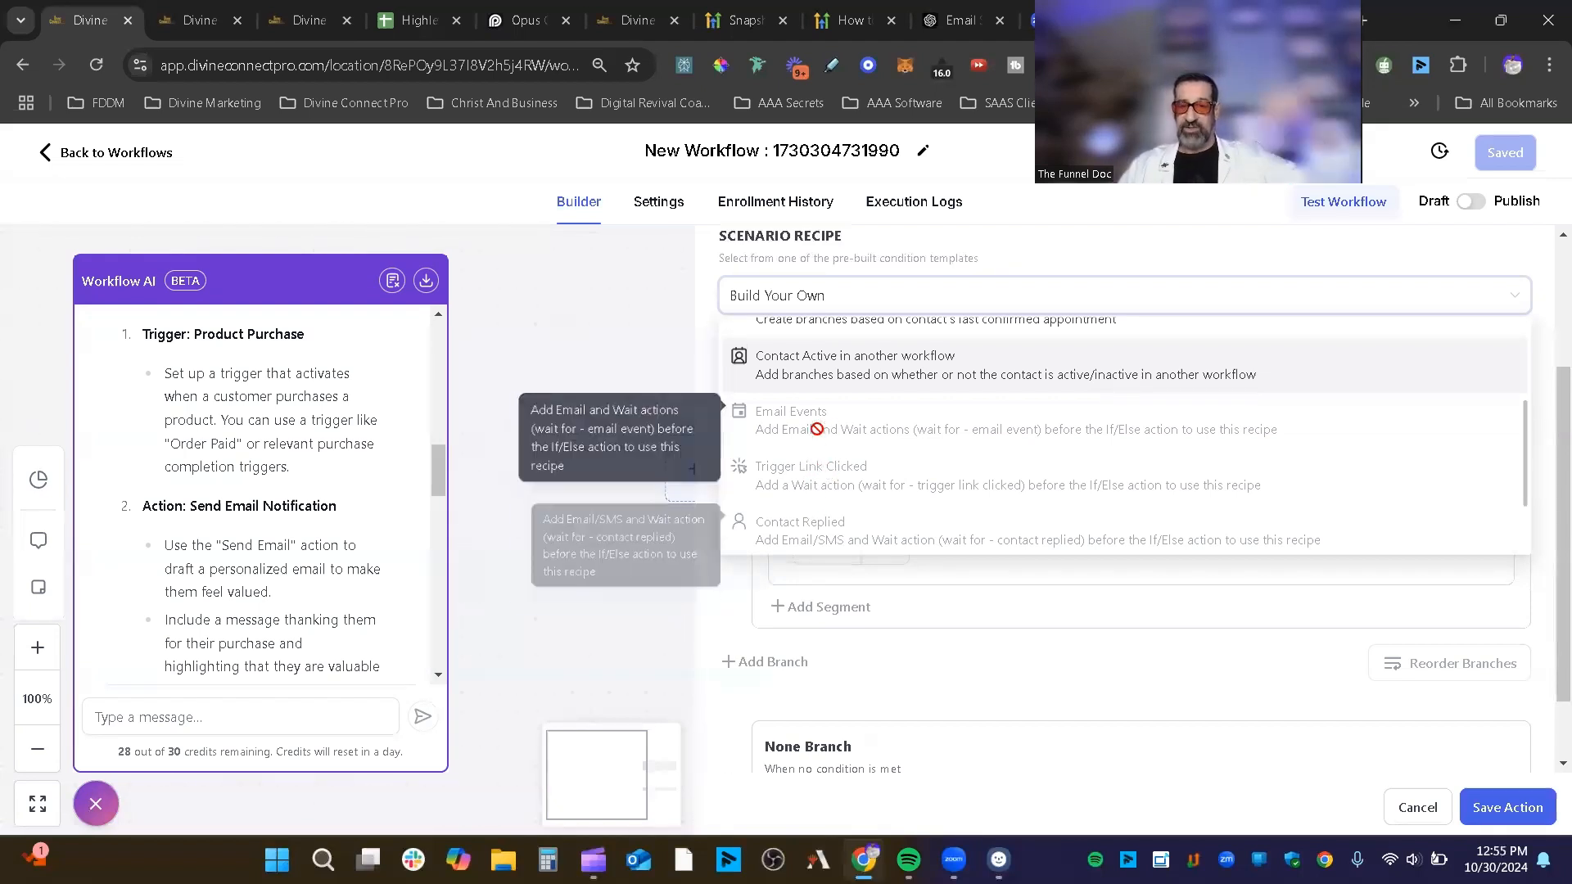
scroll(818, 491, down, 2)
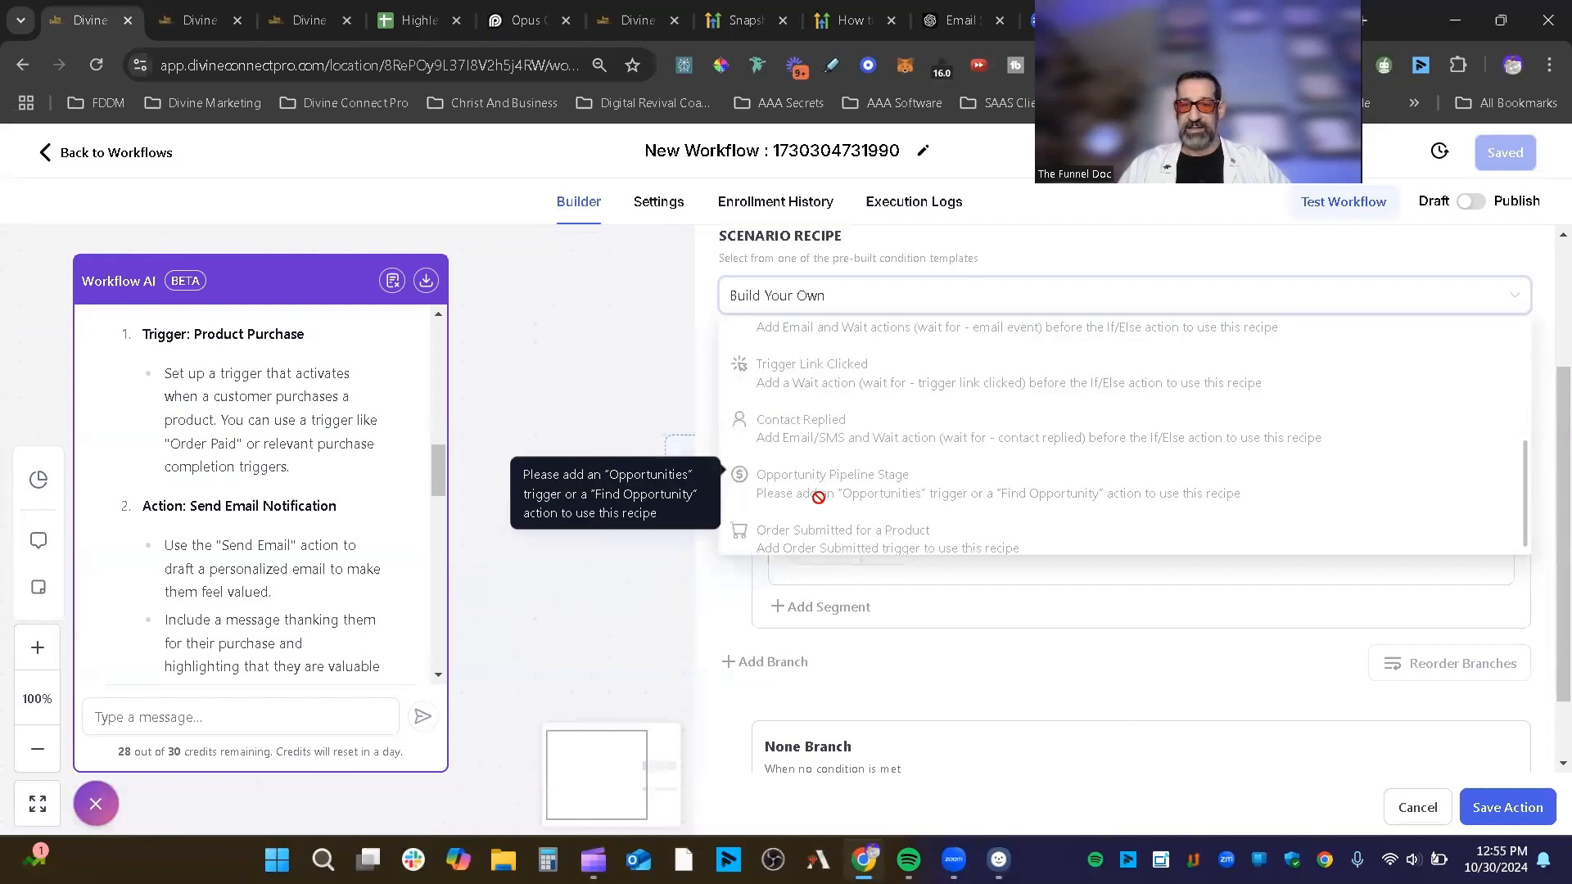
scroll(819, 496, down, 1)
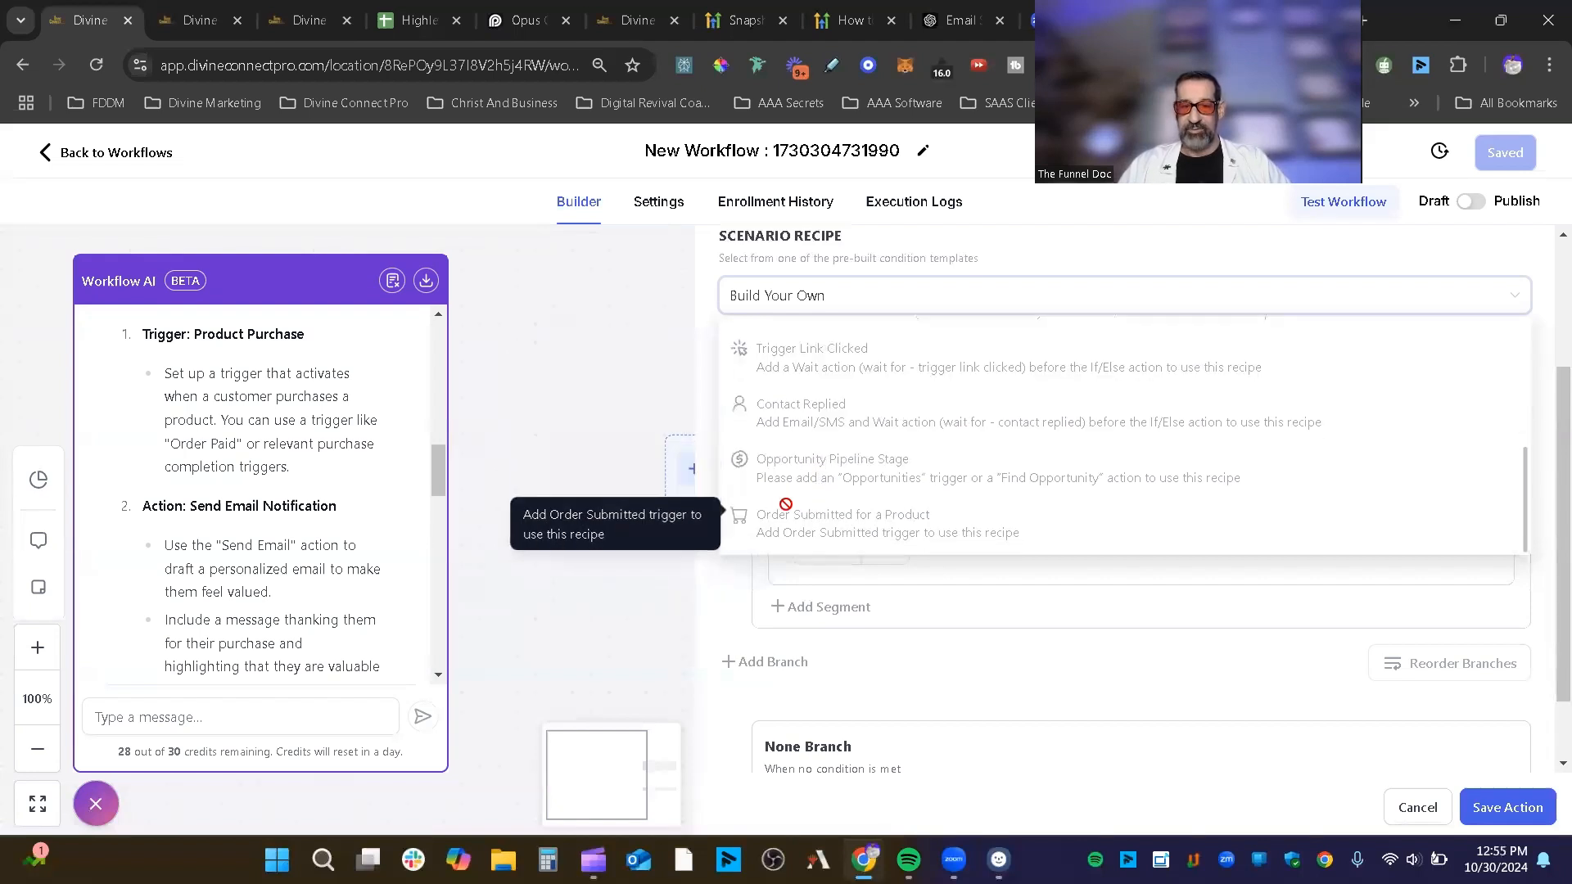
click(848, 255)
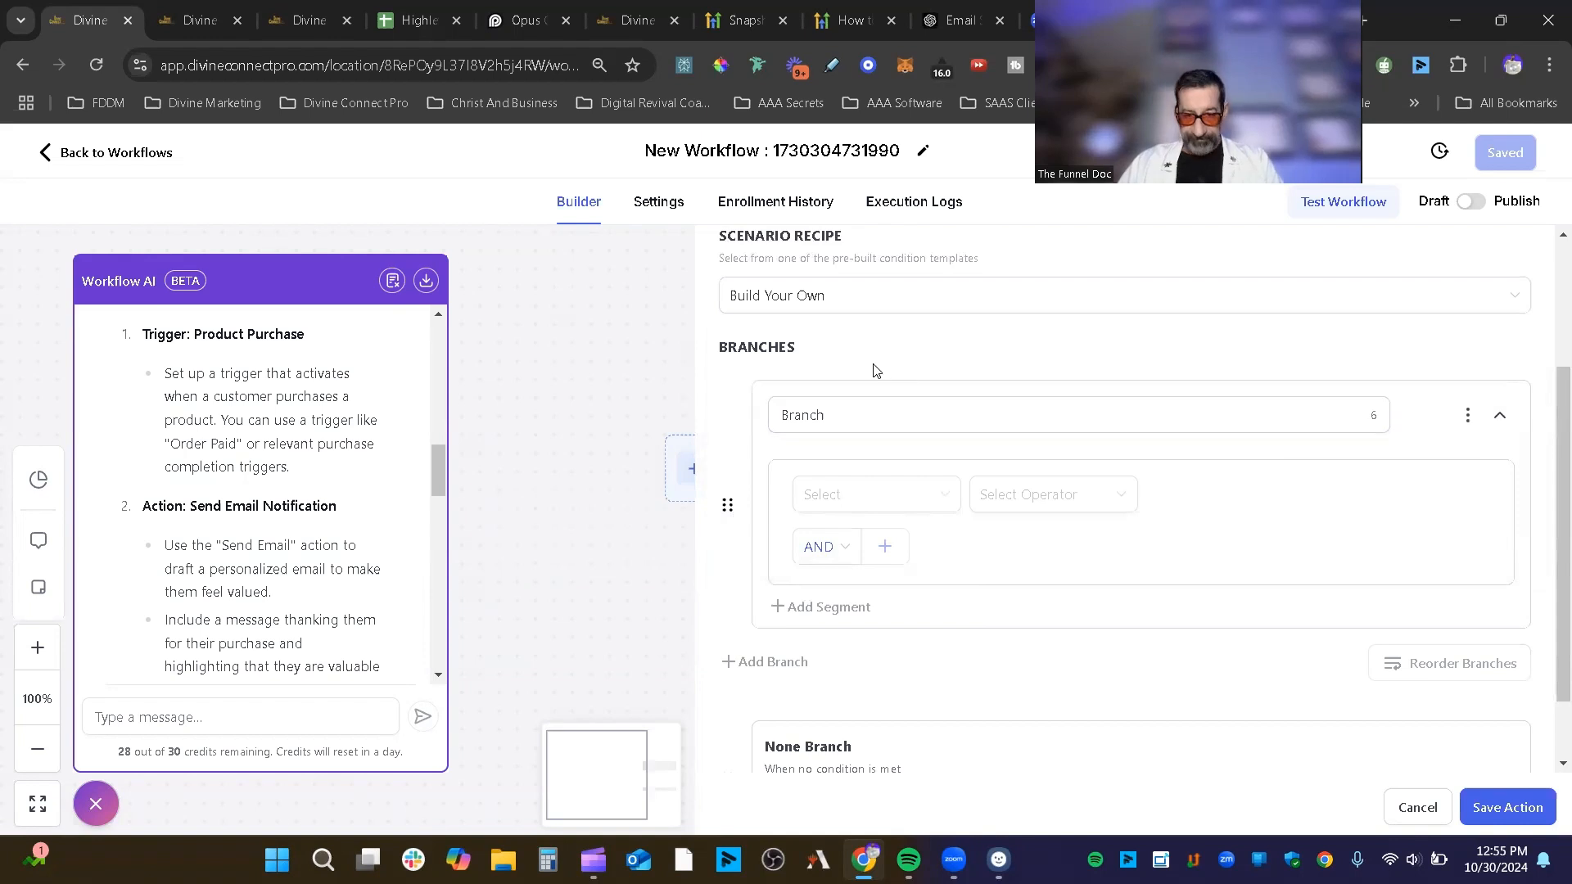
Step: Open the branch condition's field list and browse the available fields
scroll(868, 393, up, 3)
scroll(884, 393, down, 2)
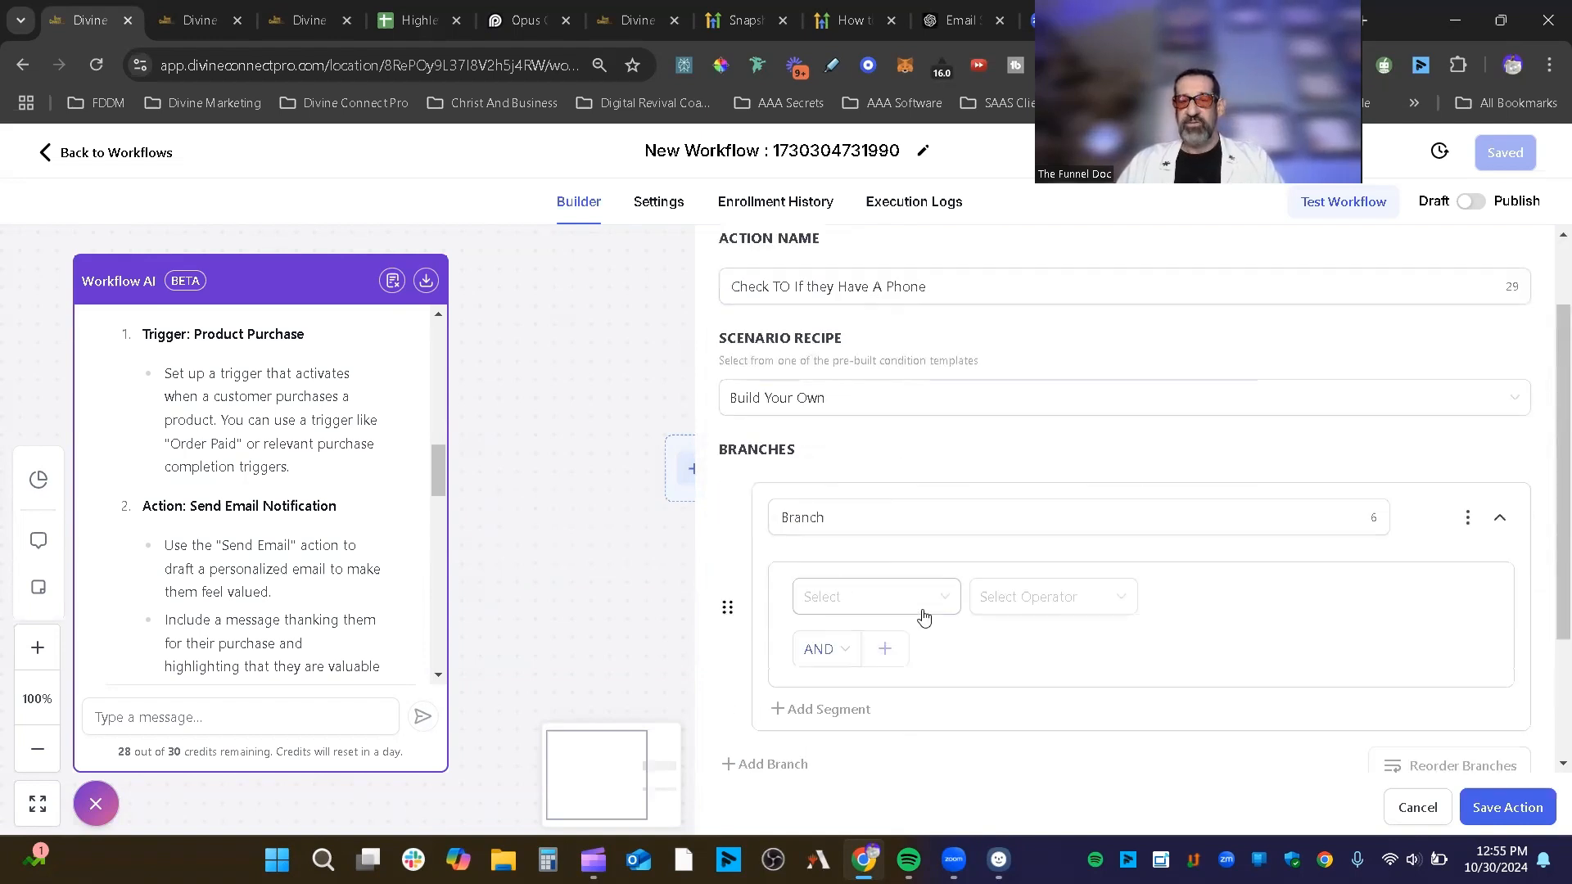
click(892, 597)
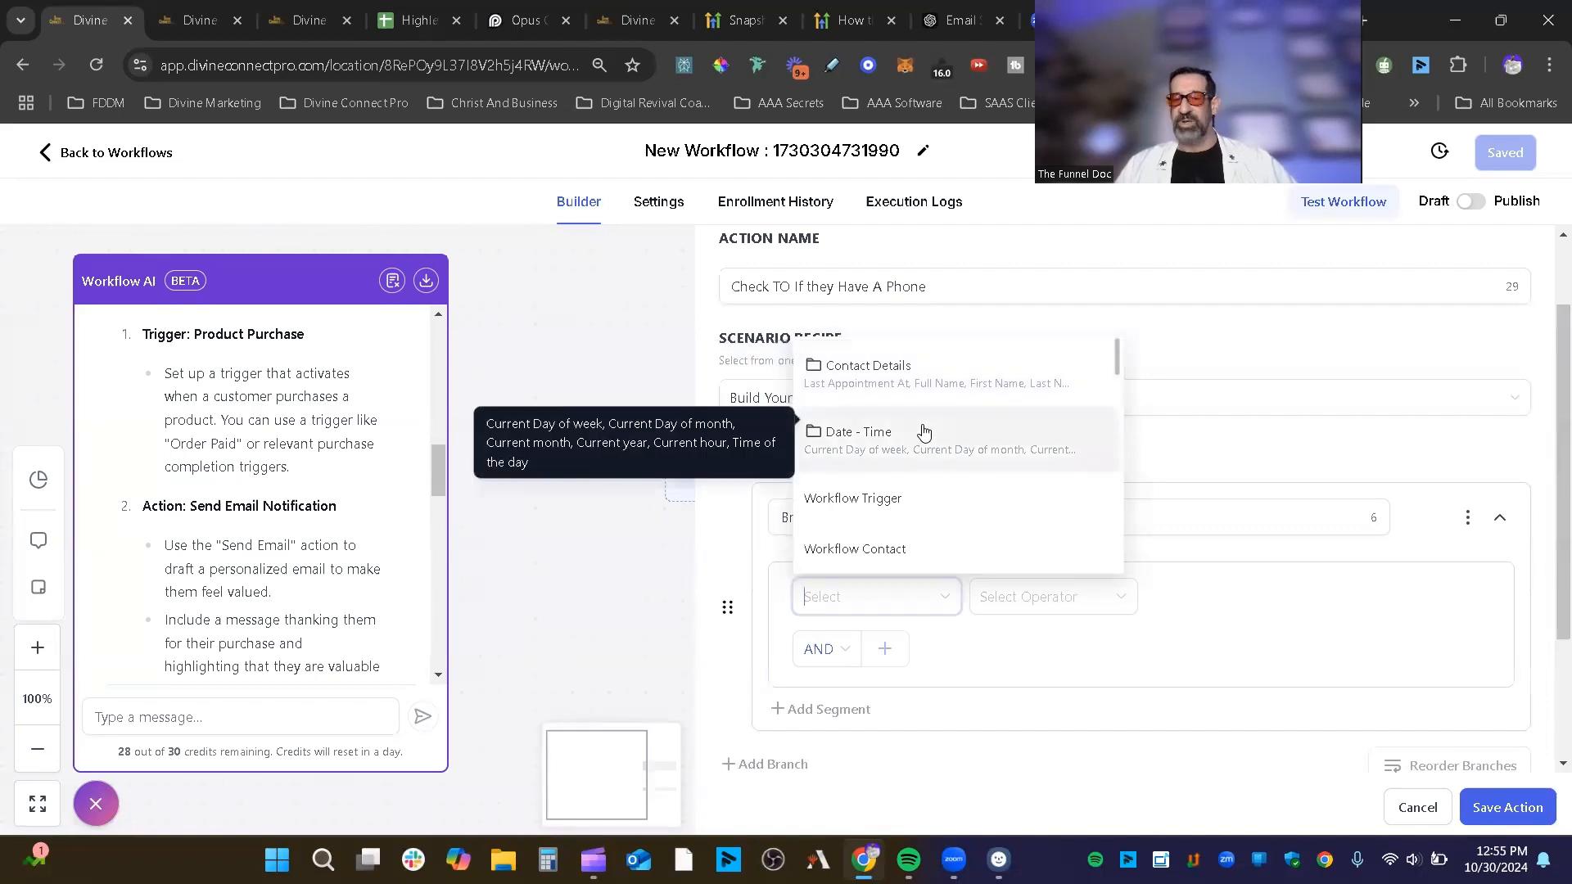
scroll(917, 467, down, 3)
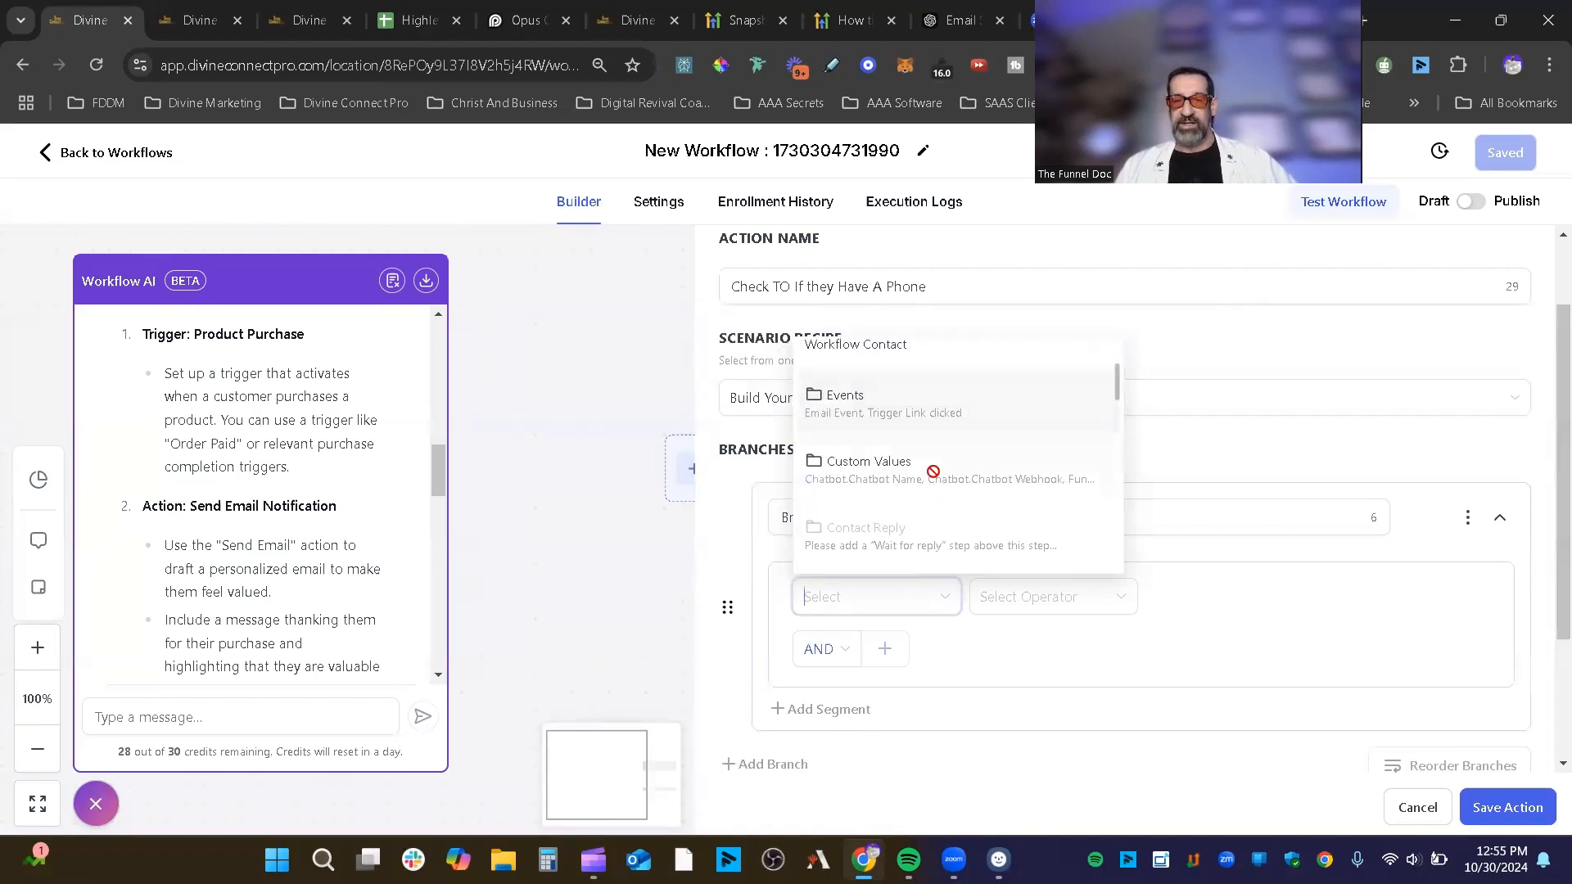
scroll(934, 477, up, 3)
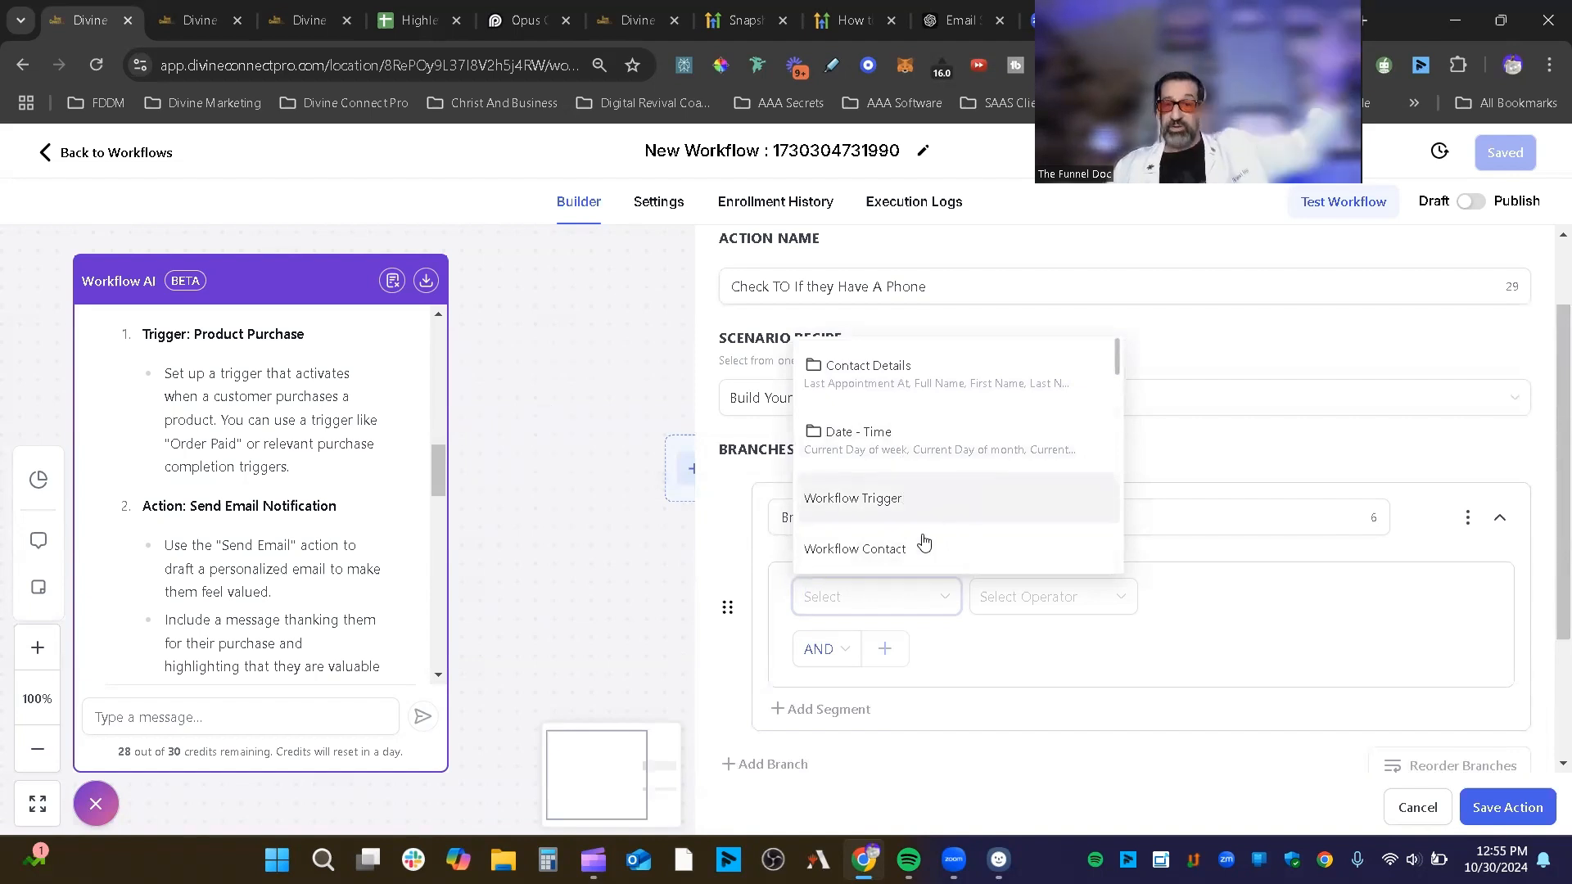
scroll(940, 442, down, 1)
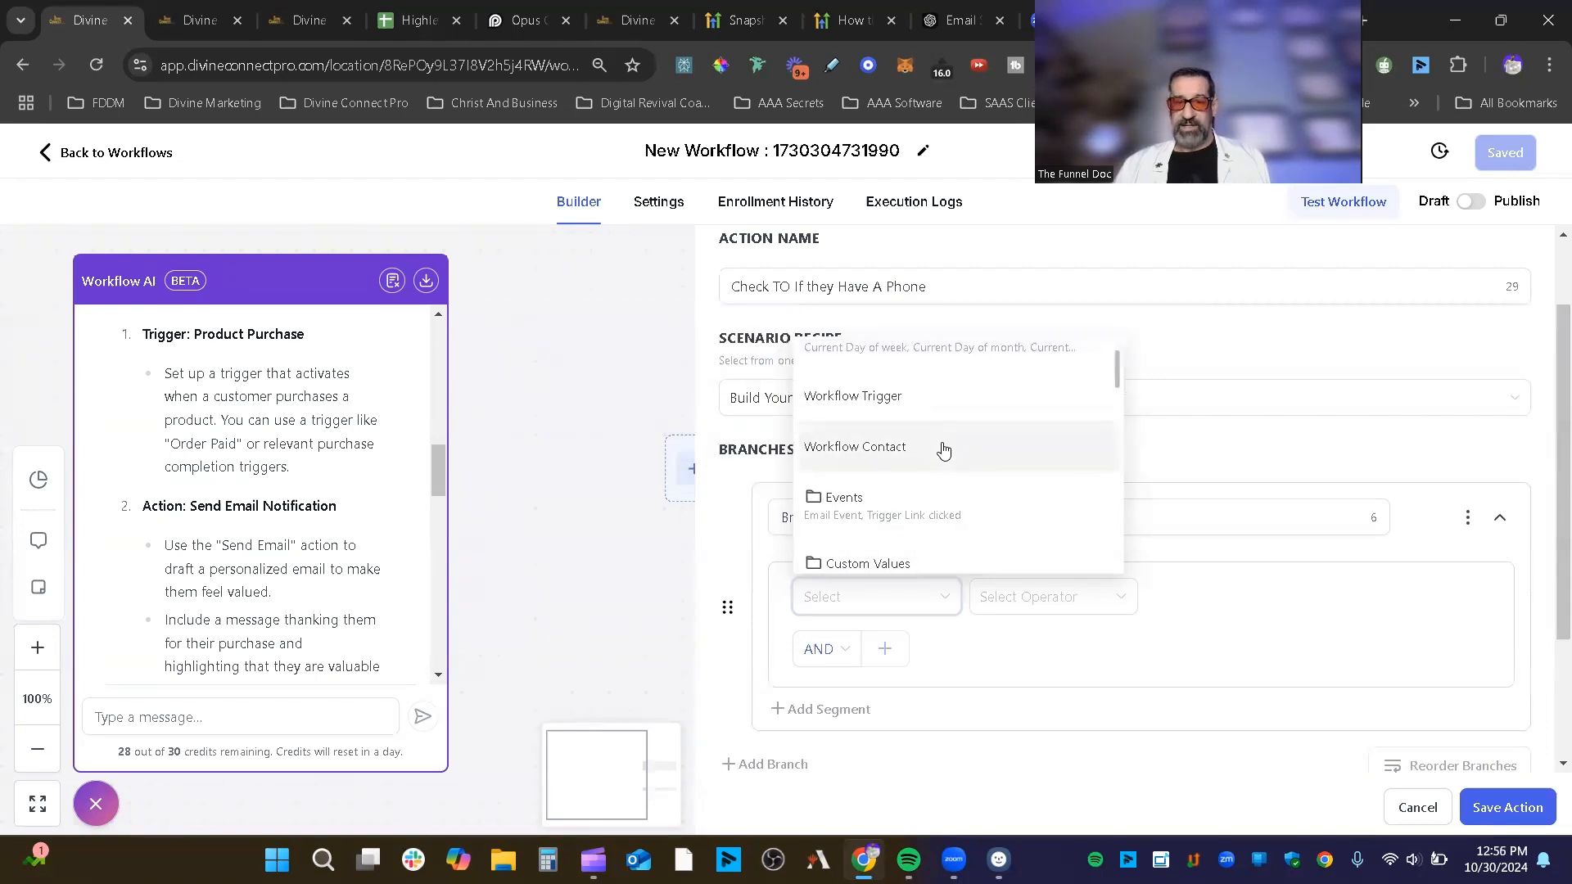
scroll(900, 508, down, 1)
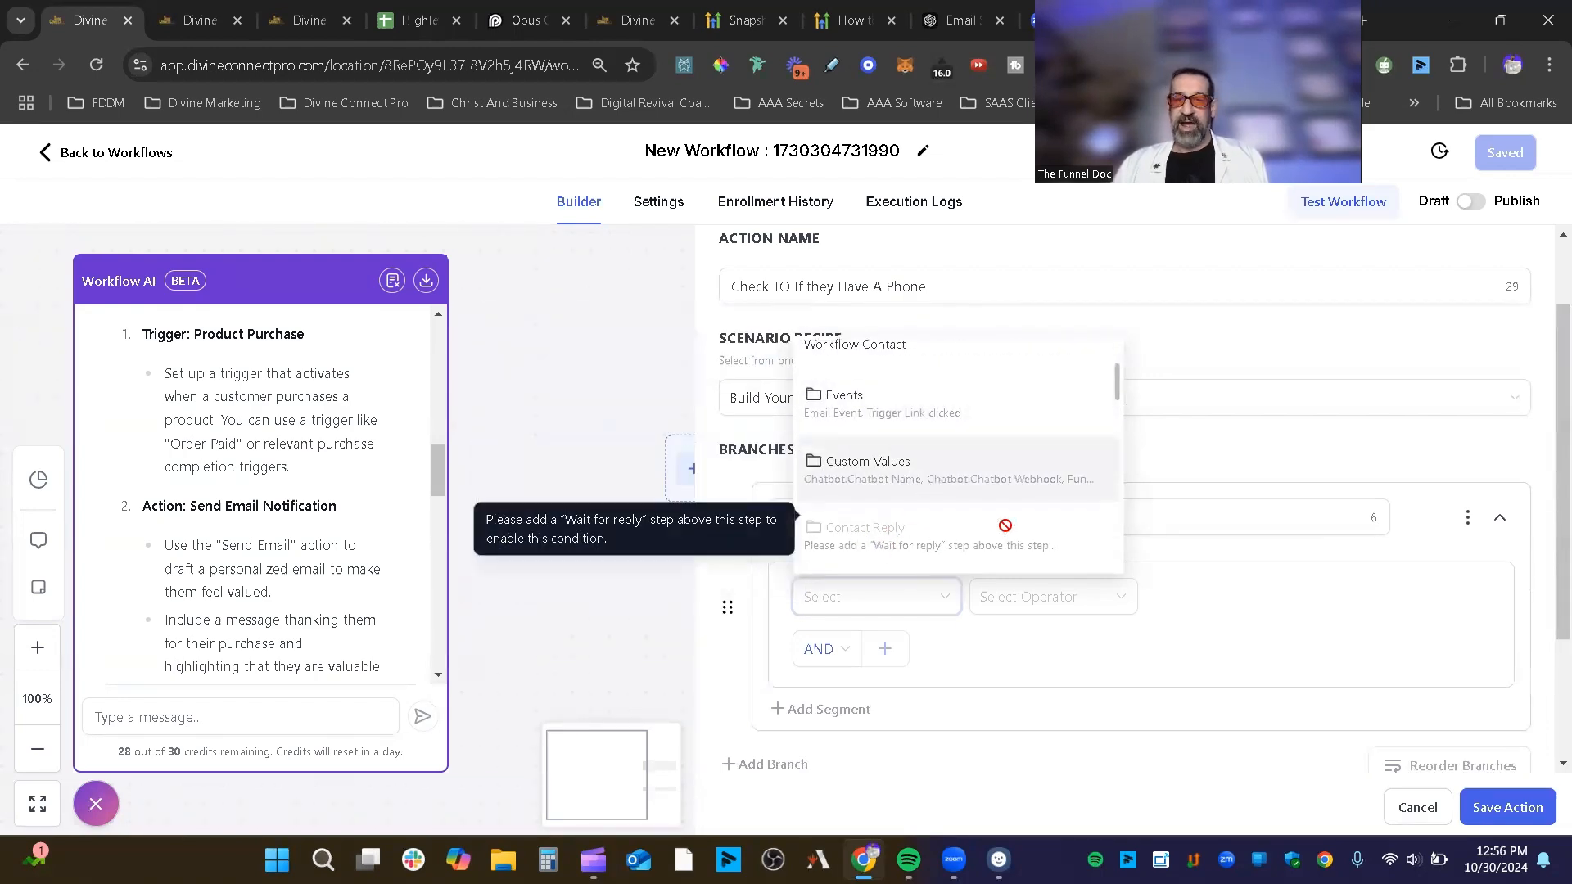
scroll(848, 406, down, 3)
scroll(846, 399, down, 4)
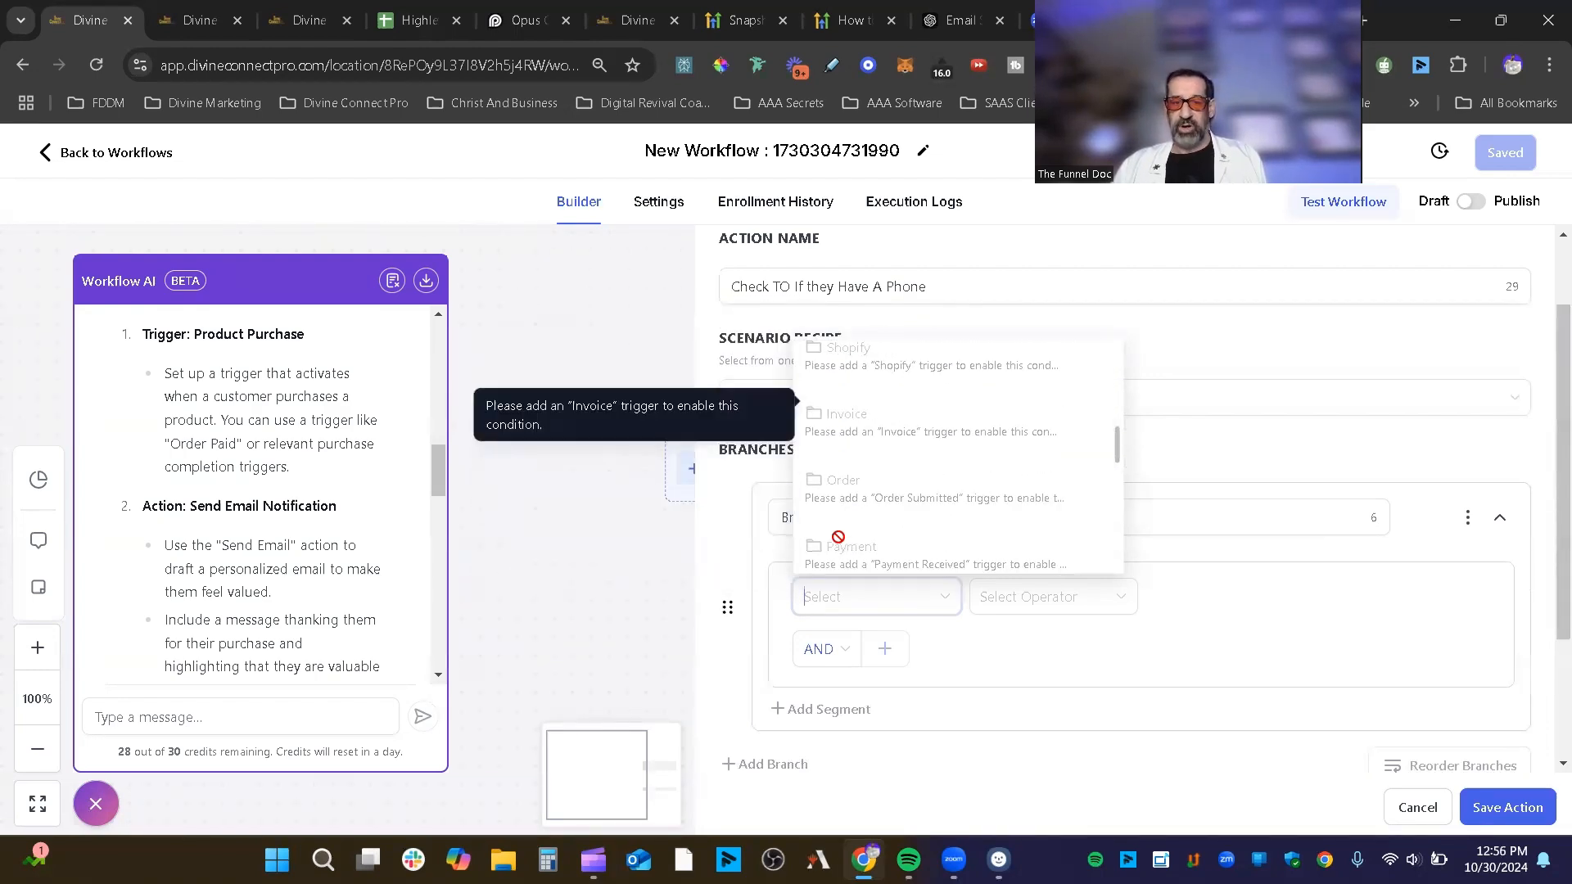
scroll(842, 538, up, 8)
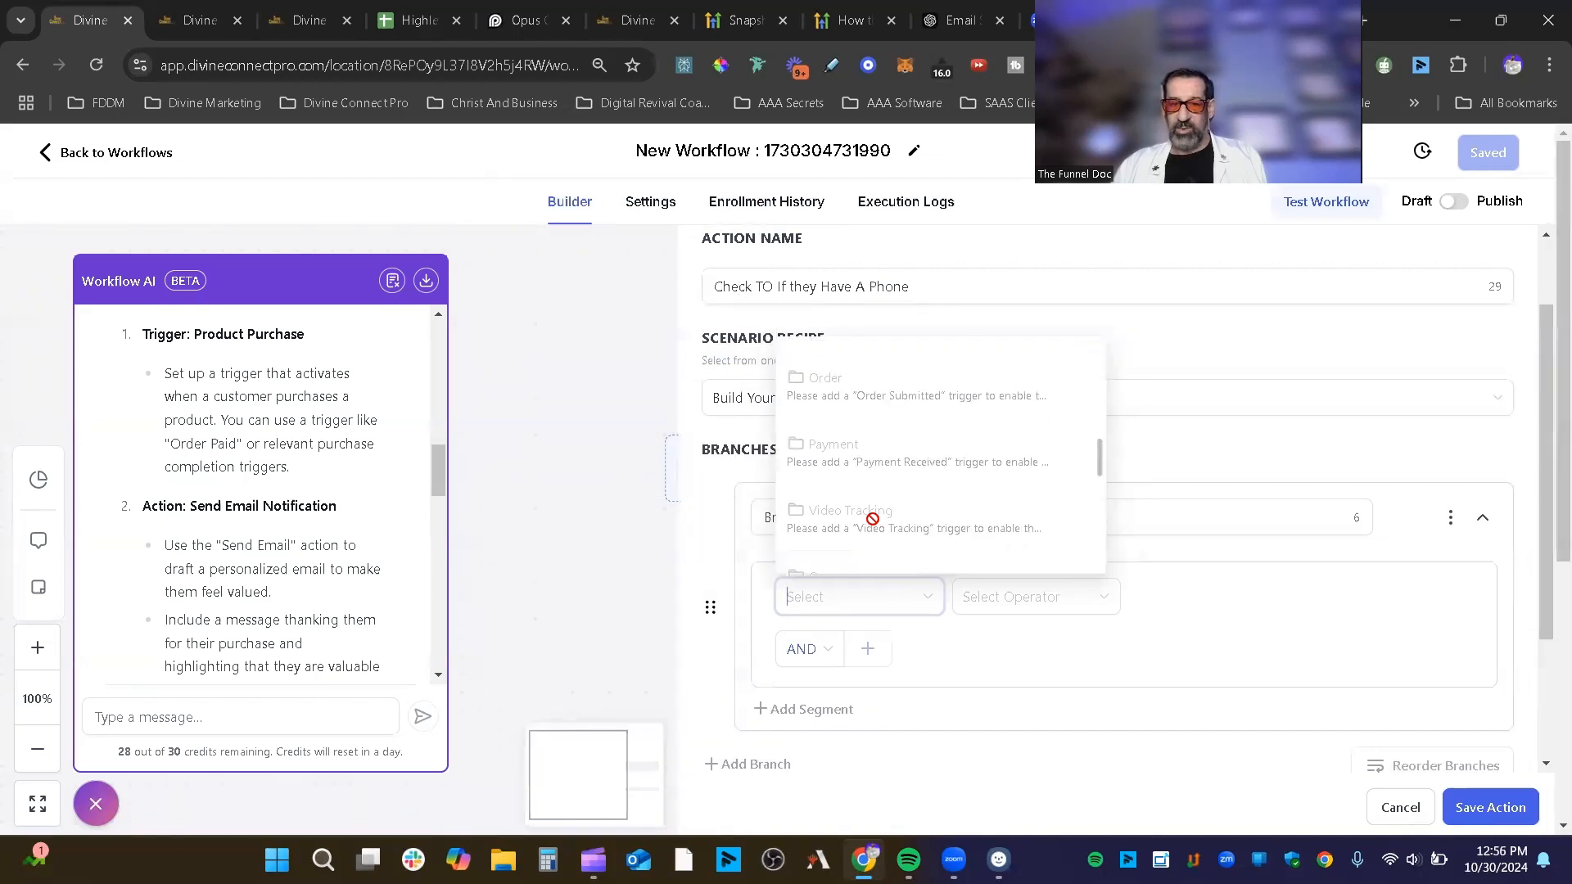
scroll(870, 371, up, 2)
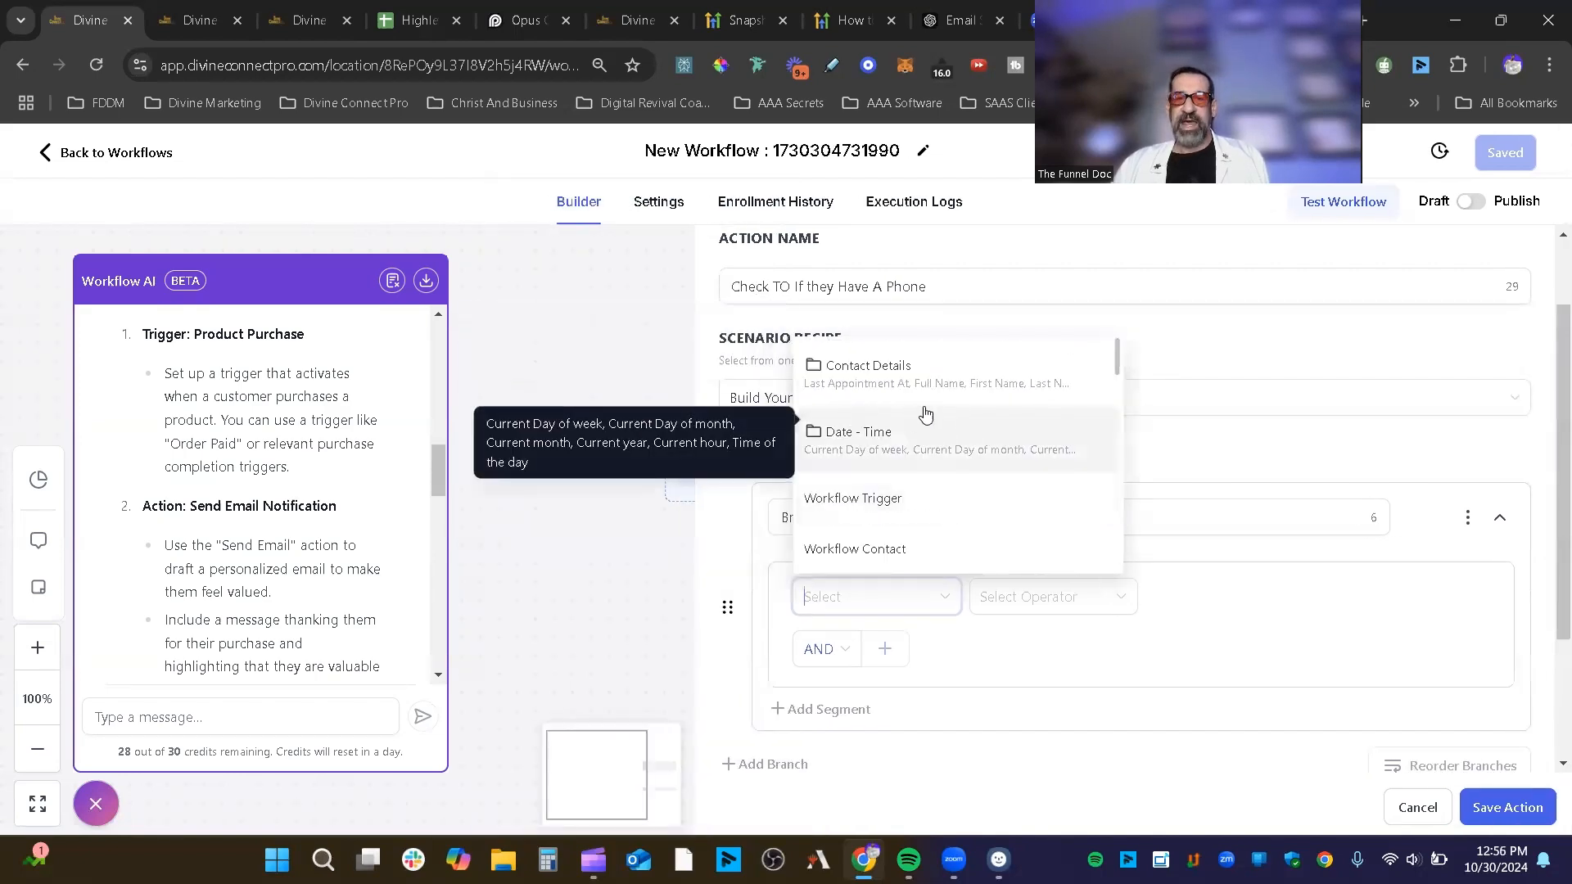
Step: Set the condition field to Contact Details › Phone and select the branch name
click(898, 375)
scroll(941, 459, down, 3)
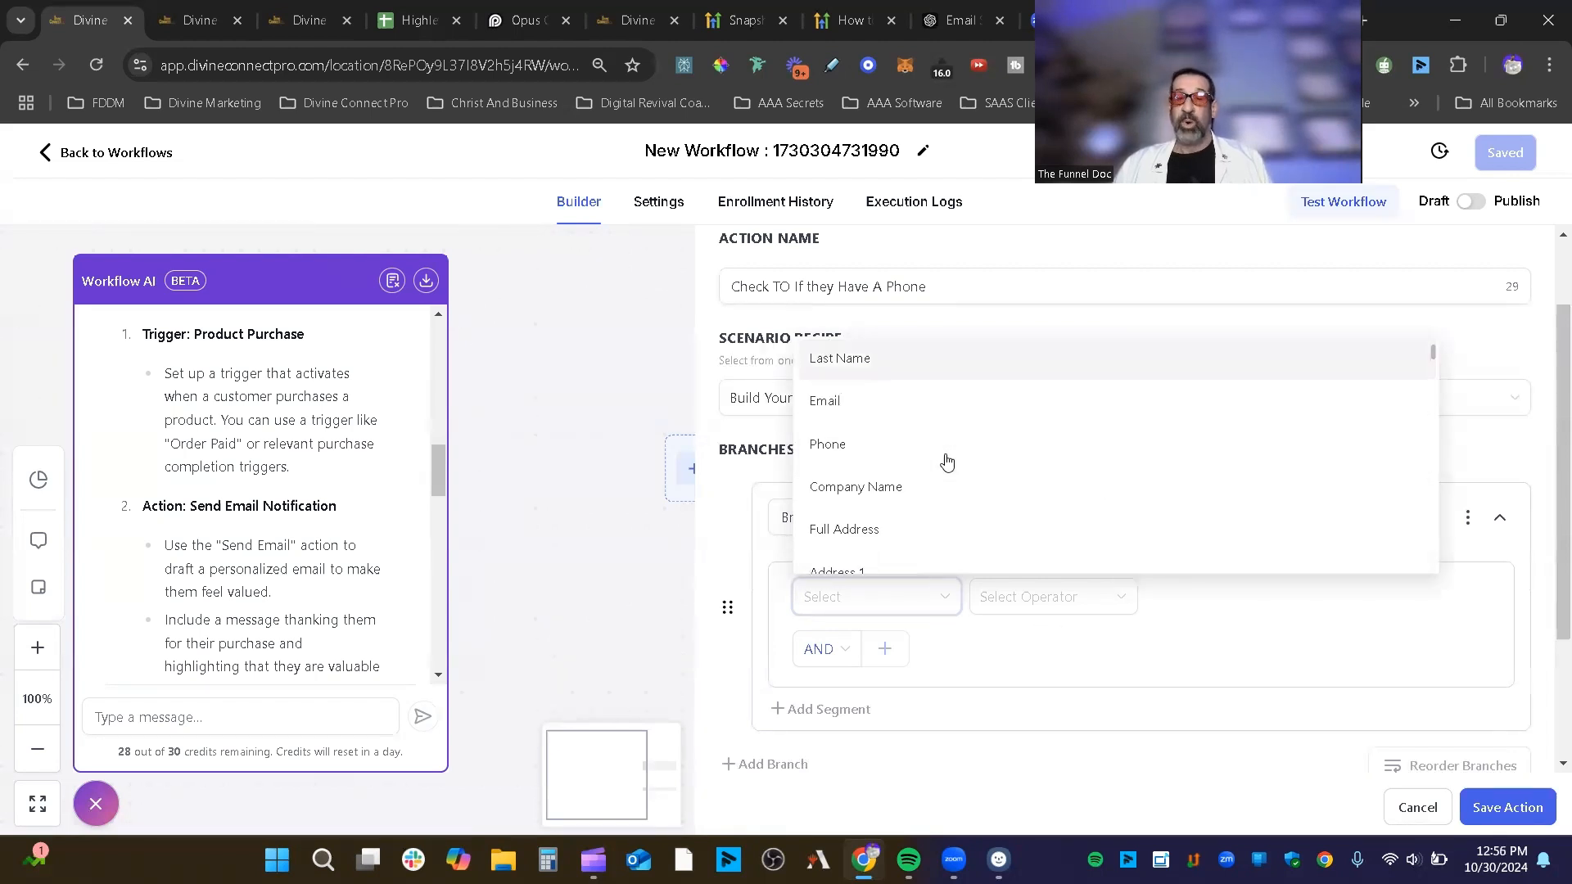
click(930, 446)
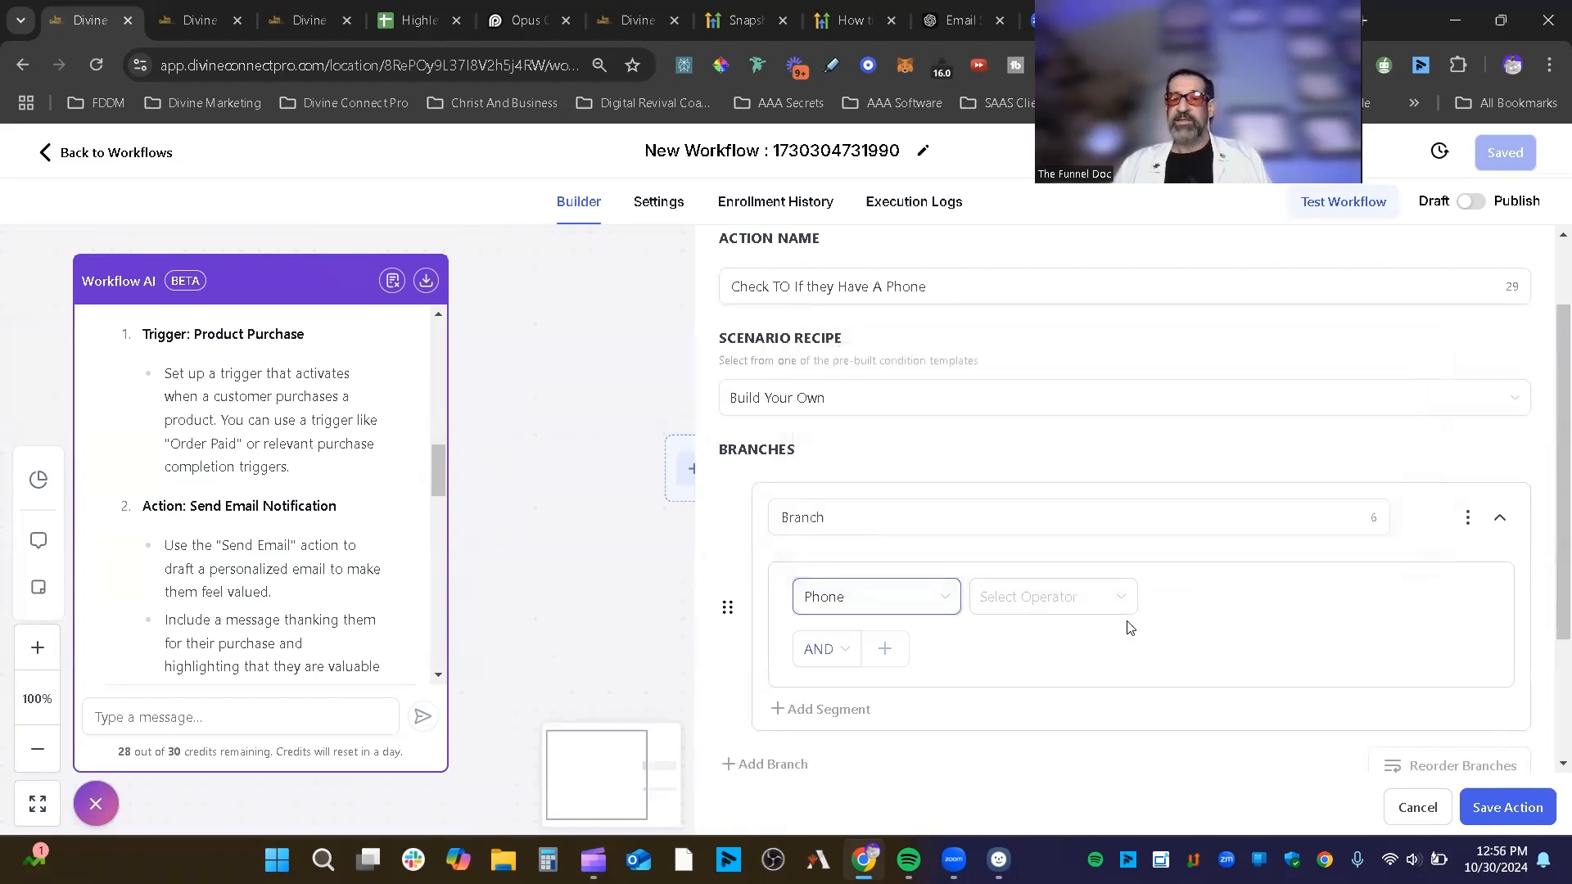
drag(866, 520, 762, 526)
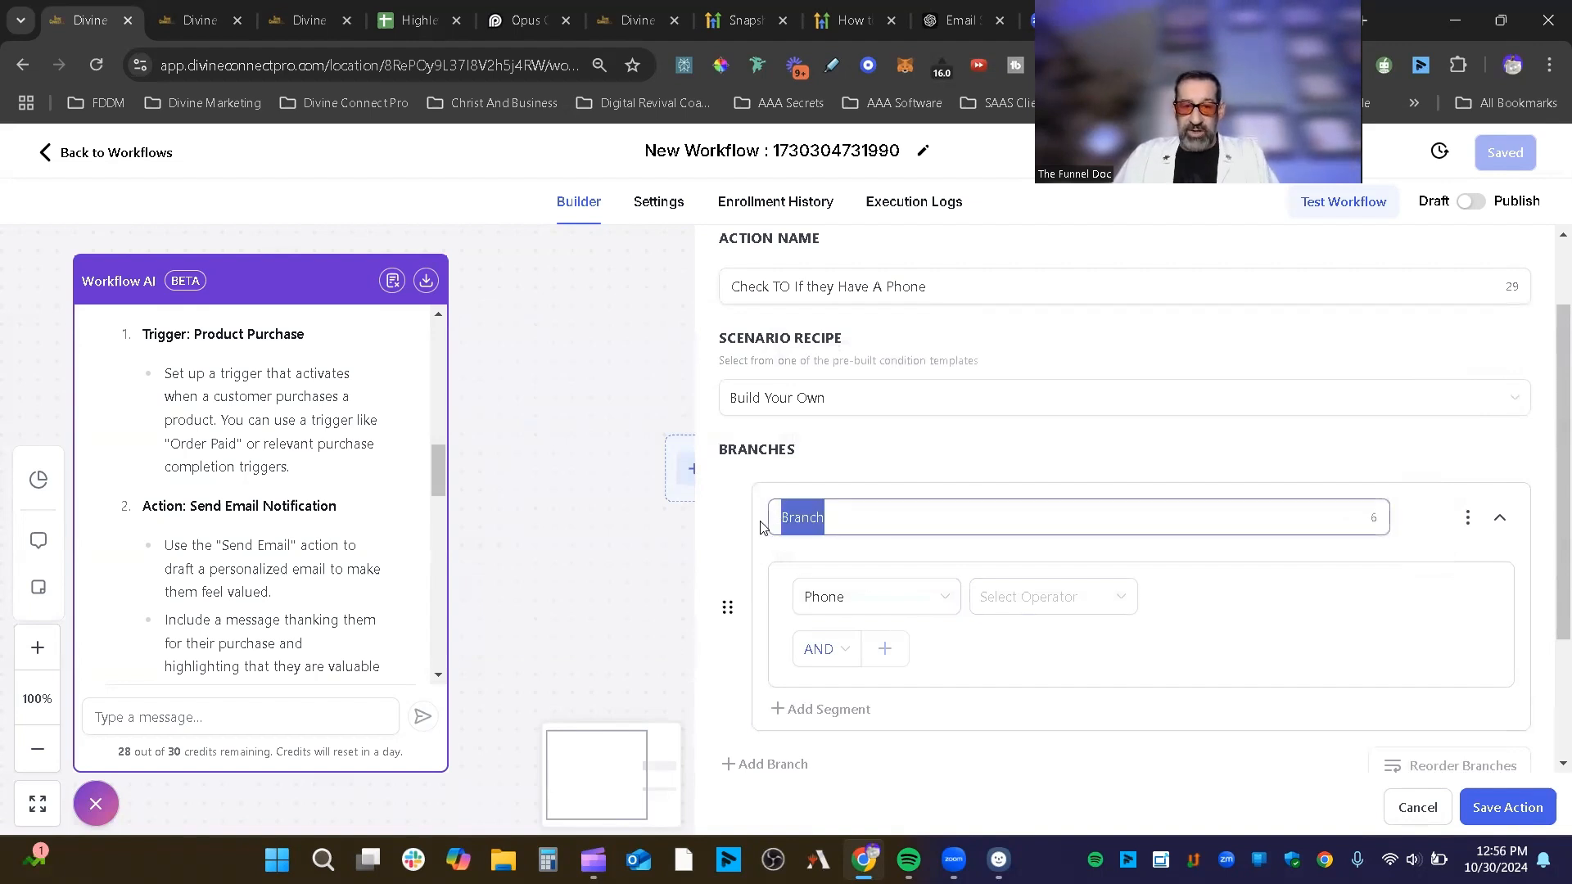
Step: Name the branch Yes and try the Is and Is not empty operators
text(Yes)
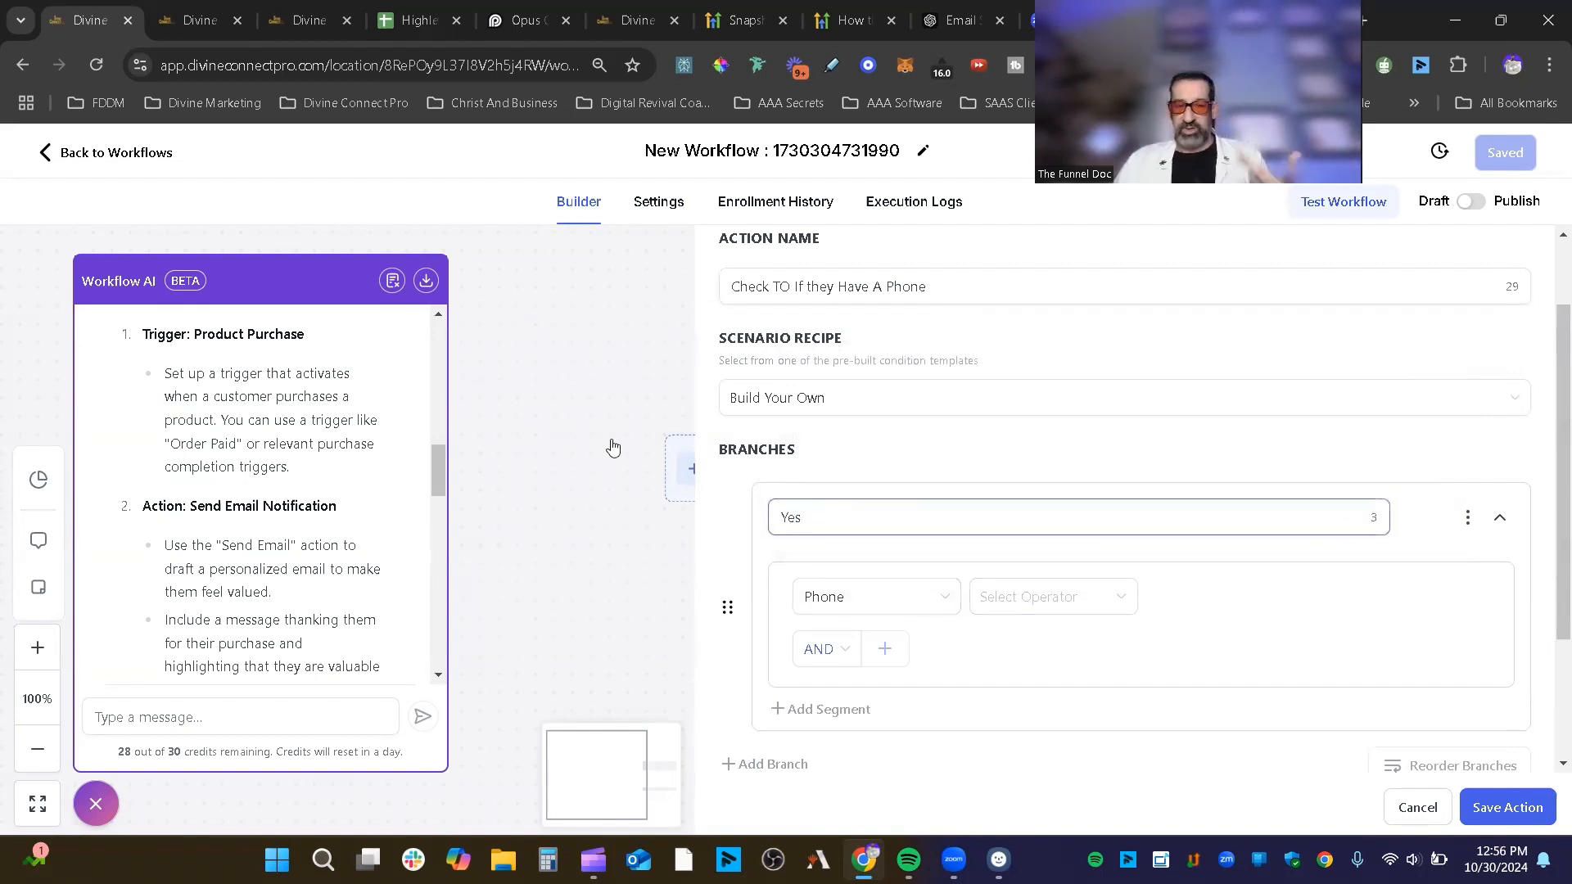
click(1070, 604)
click(1036, 642)
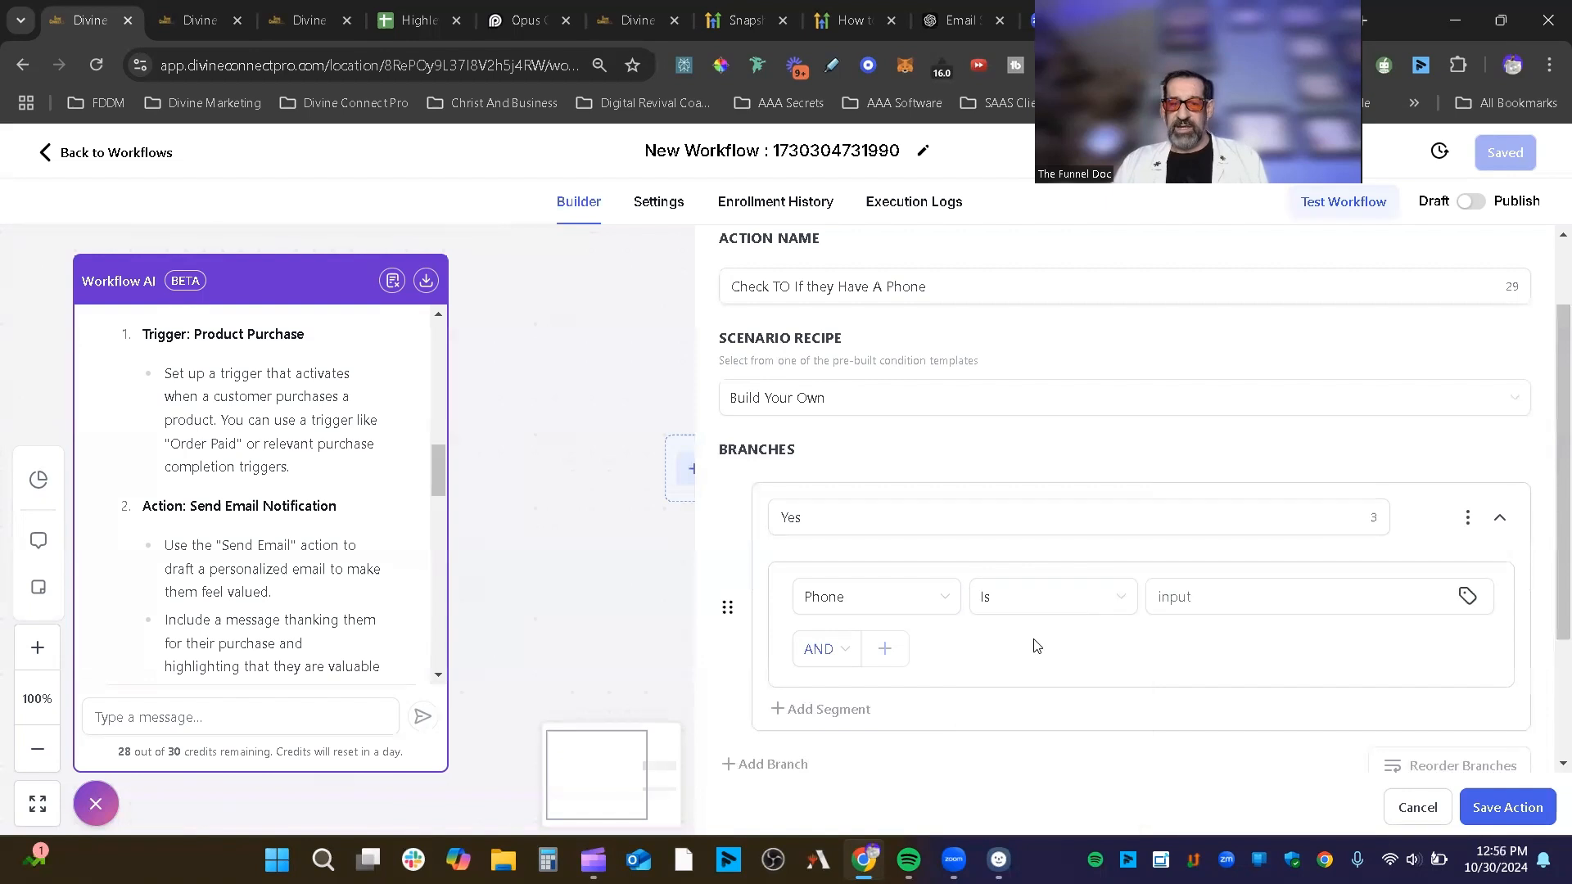
click(1092, 616)
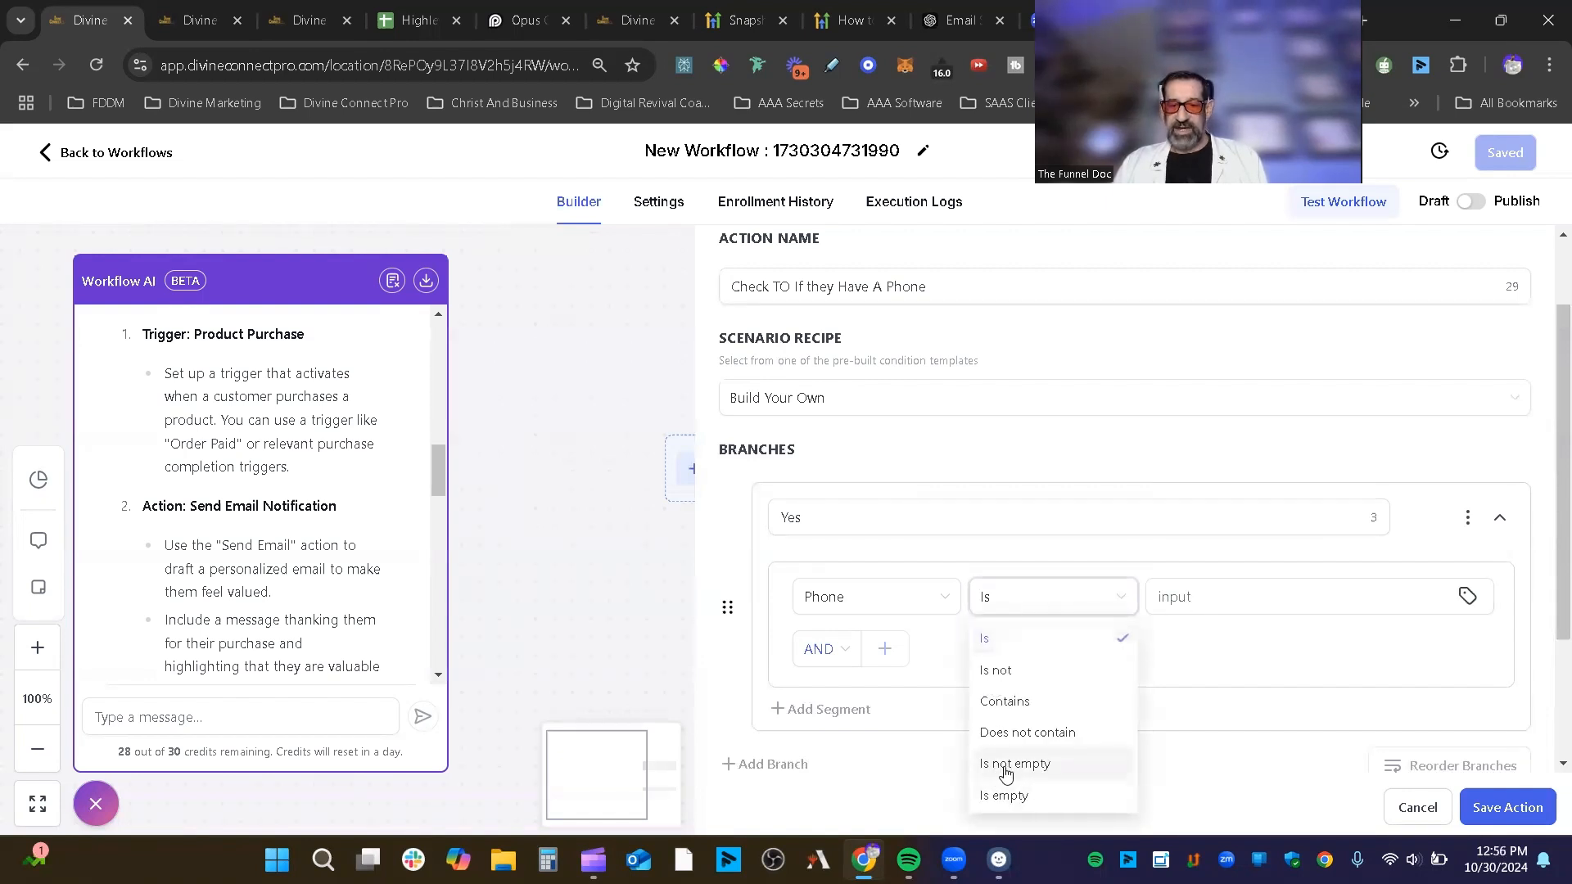
click(1002, 768)
click(1048, 600)
click(1024, 638)
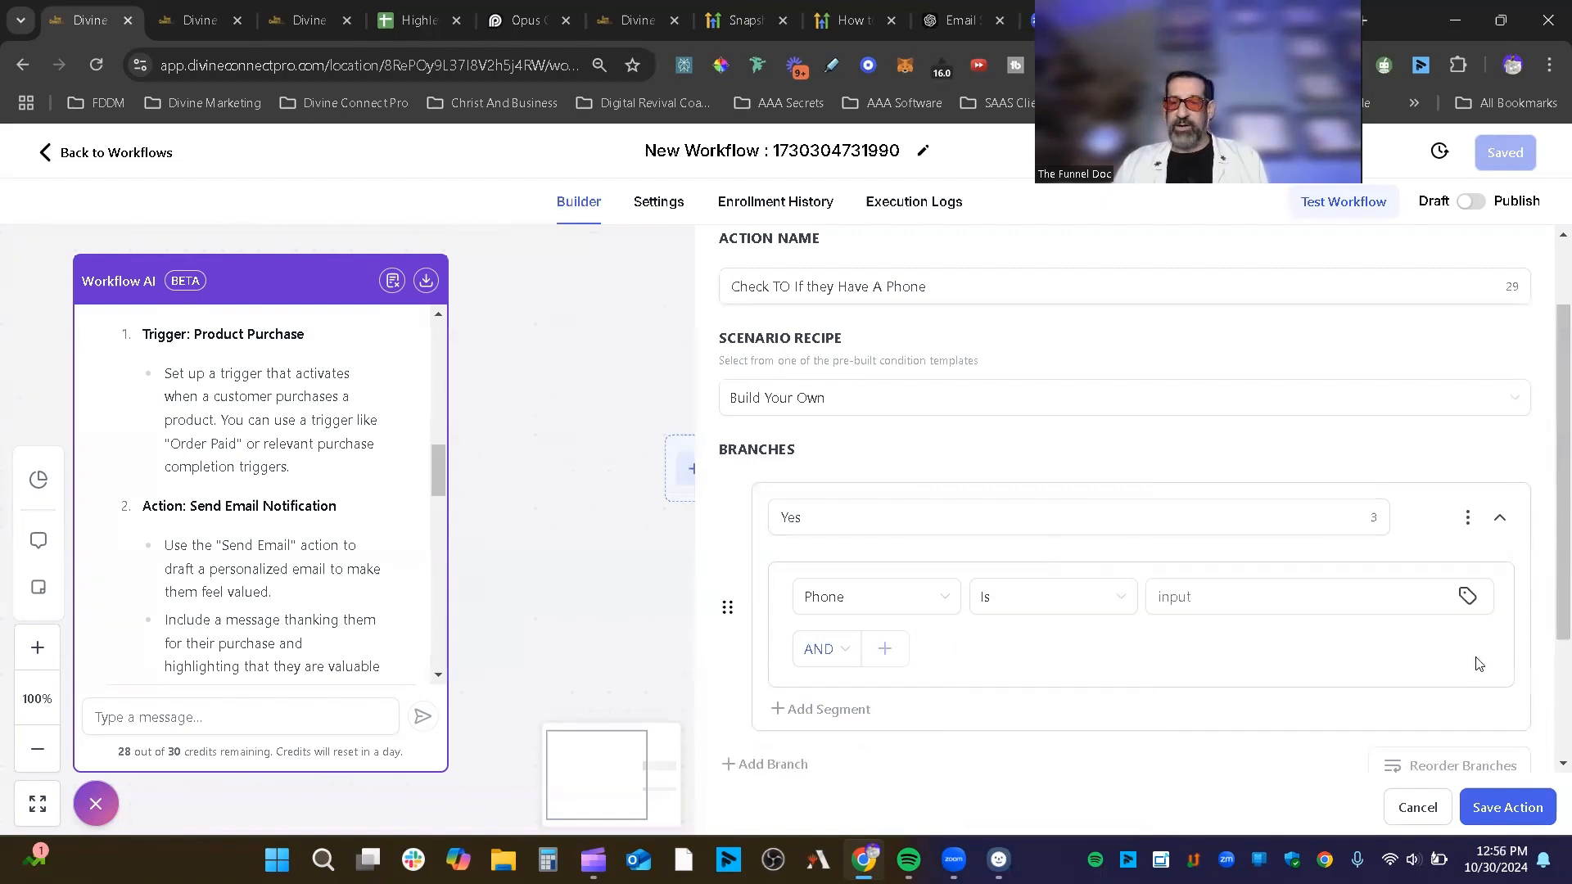
Step: Browse contact merge fields for the value, then settle on the Is not empty operator
click(1179, 606)
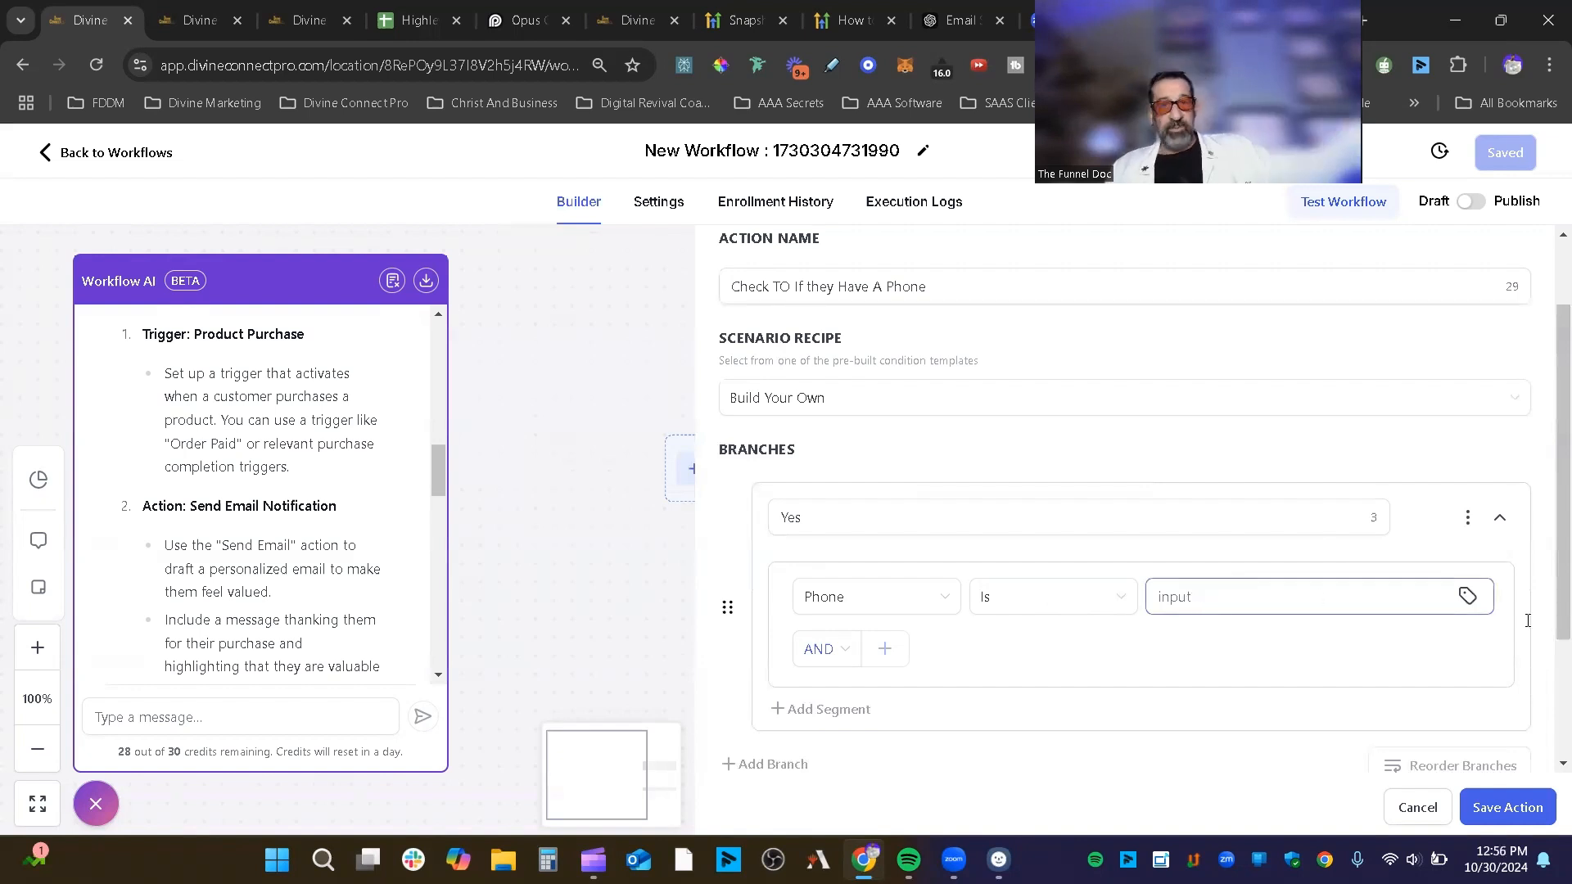
click(1467, 597)
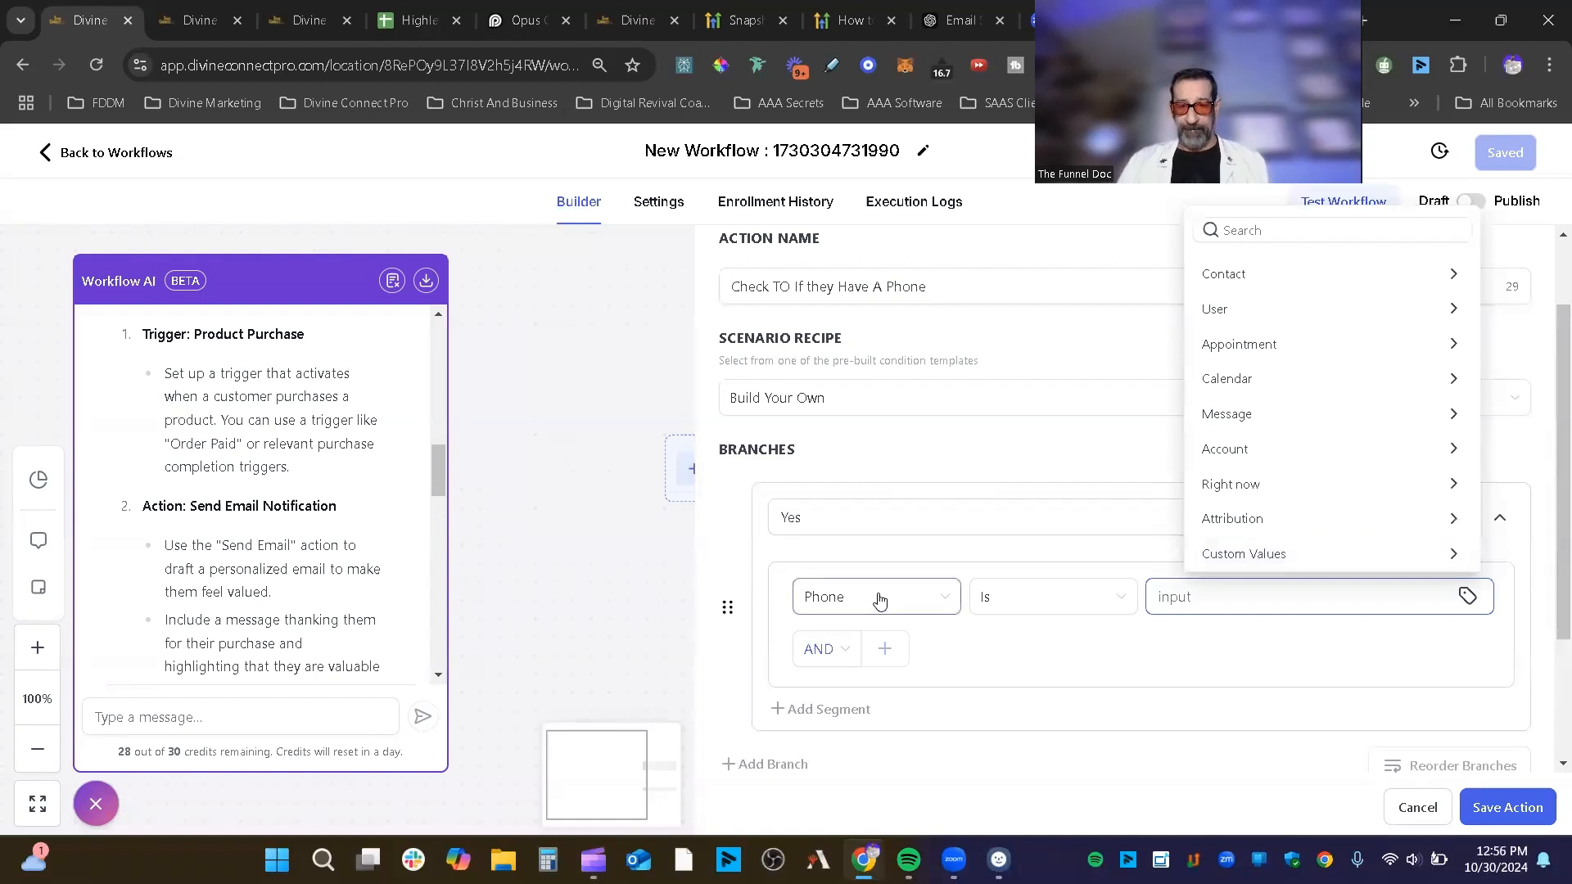
click(1250, 278)
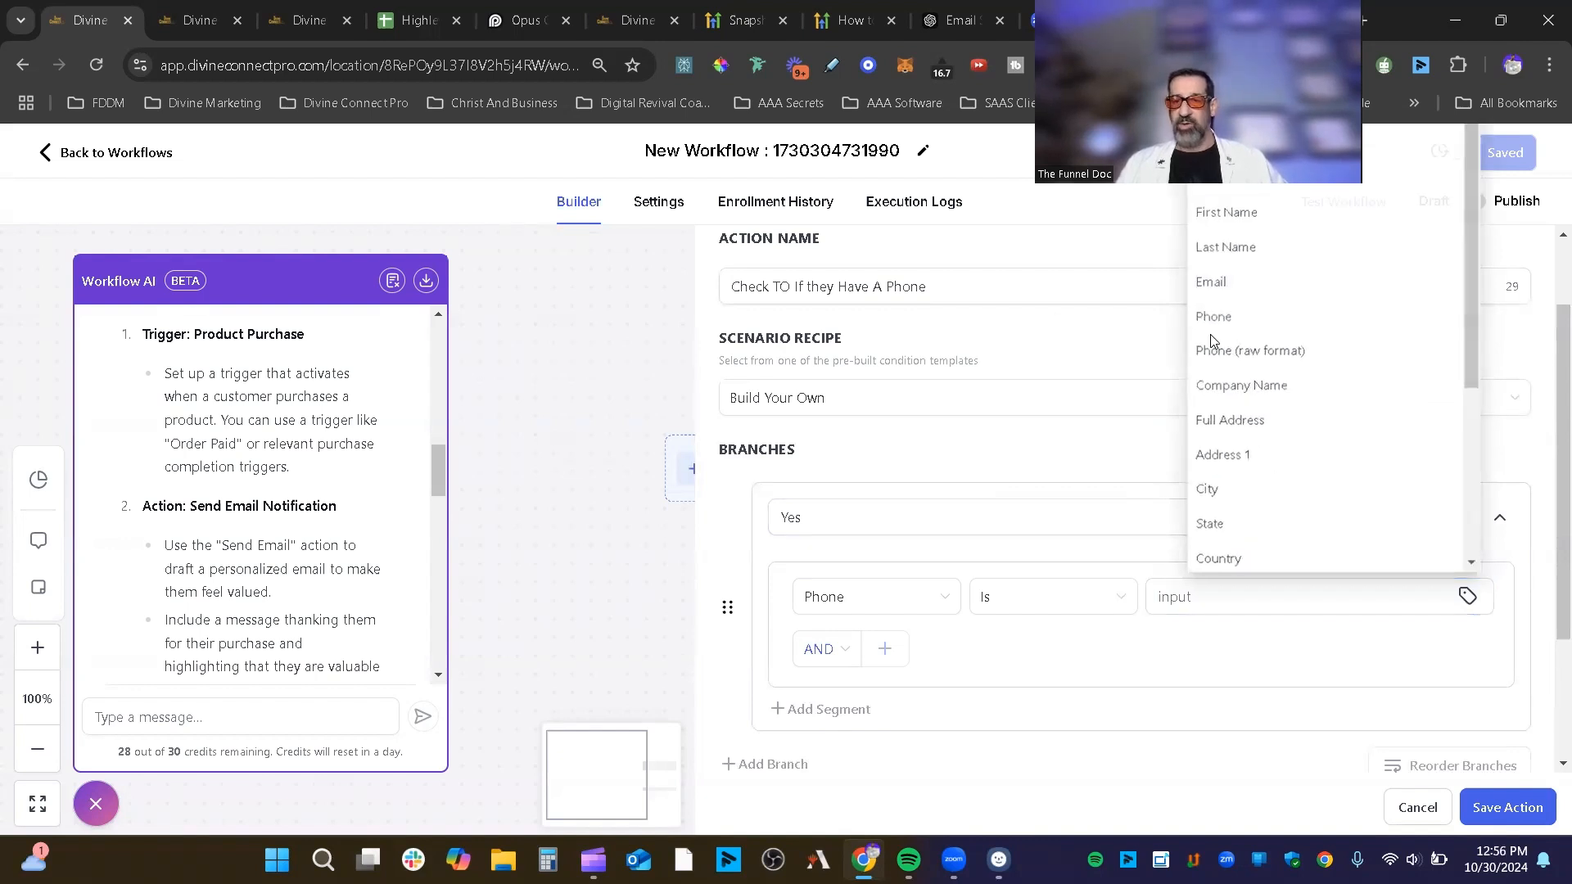
click(1210, 312)
click(1069, 596)
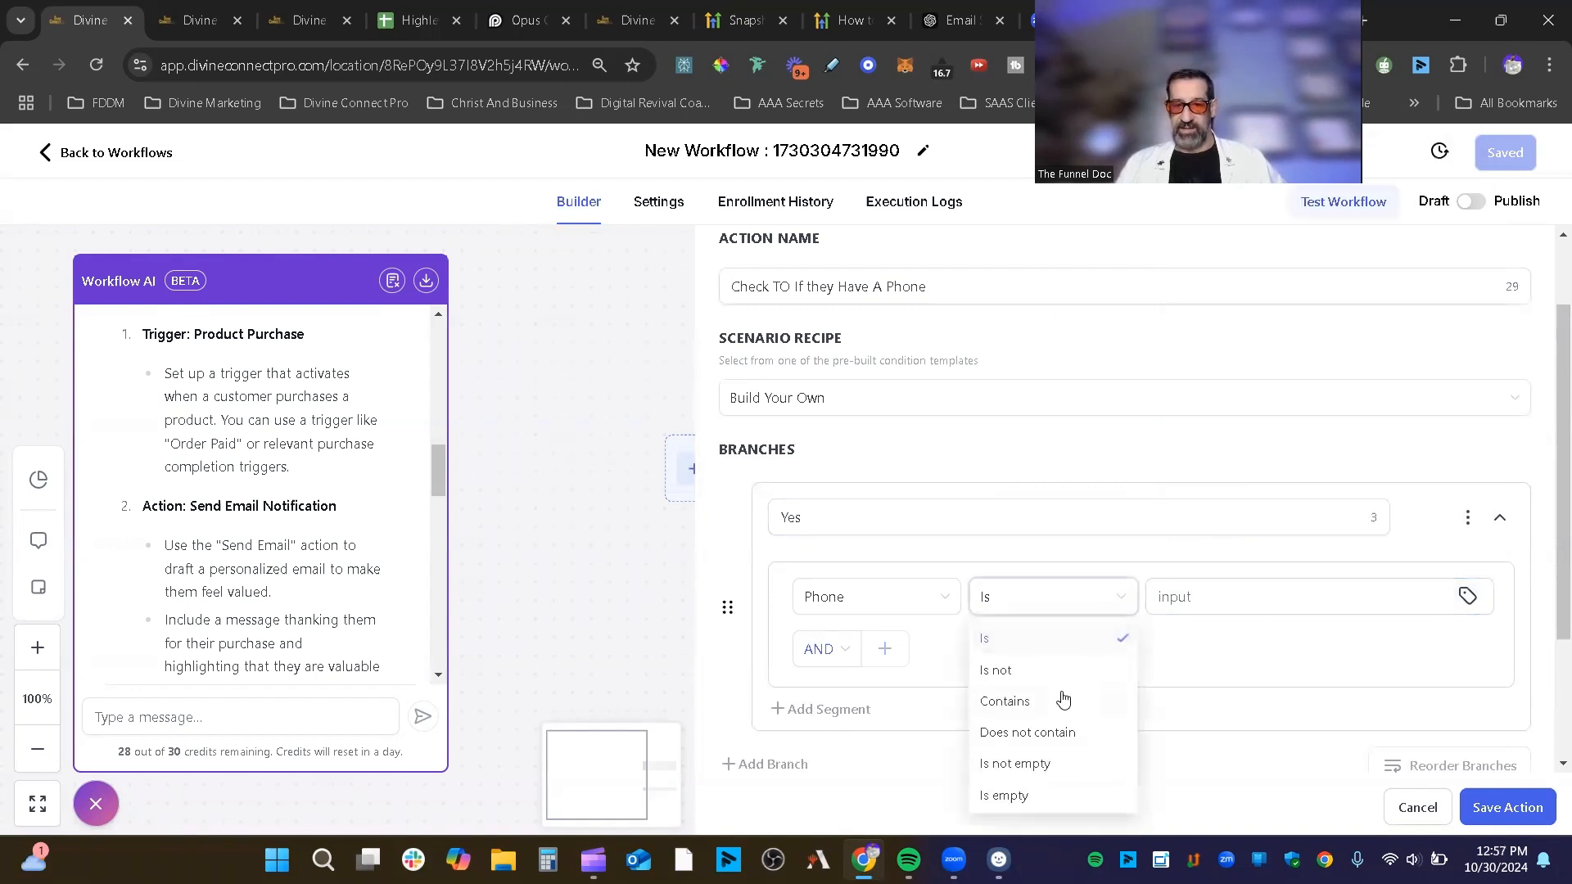
click(1044, 765)
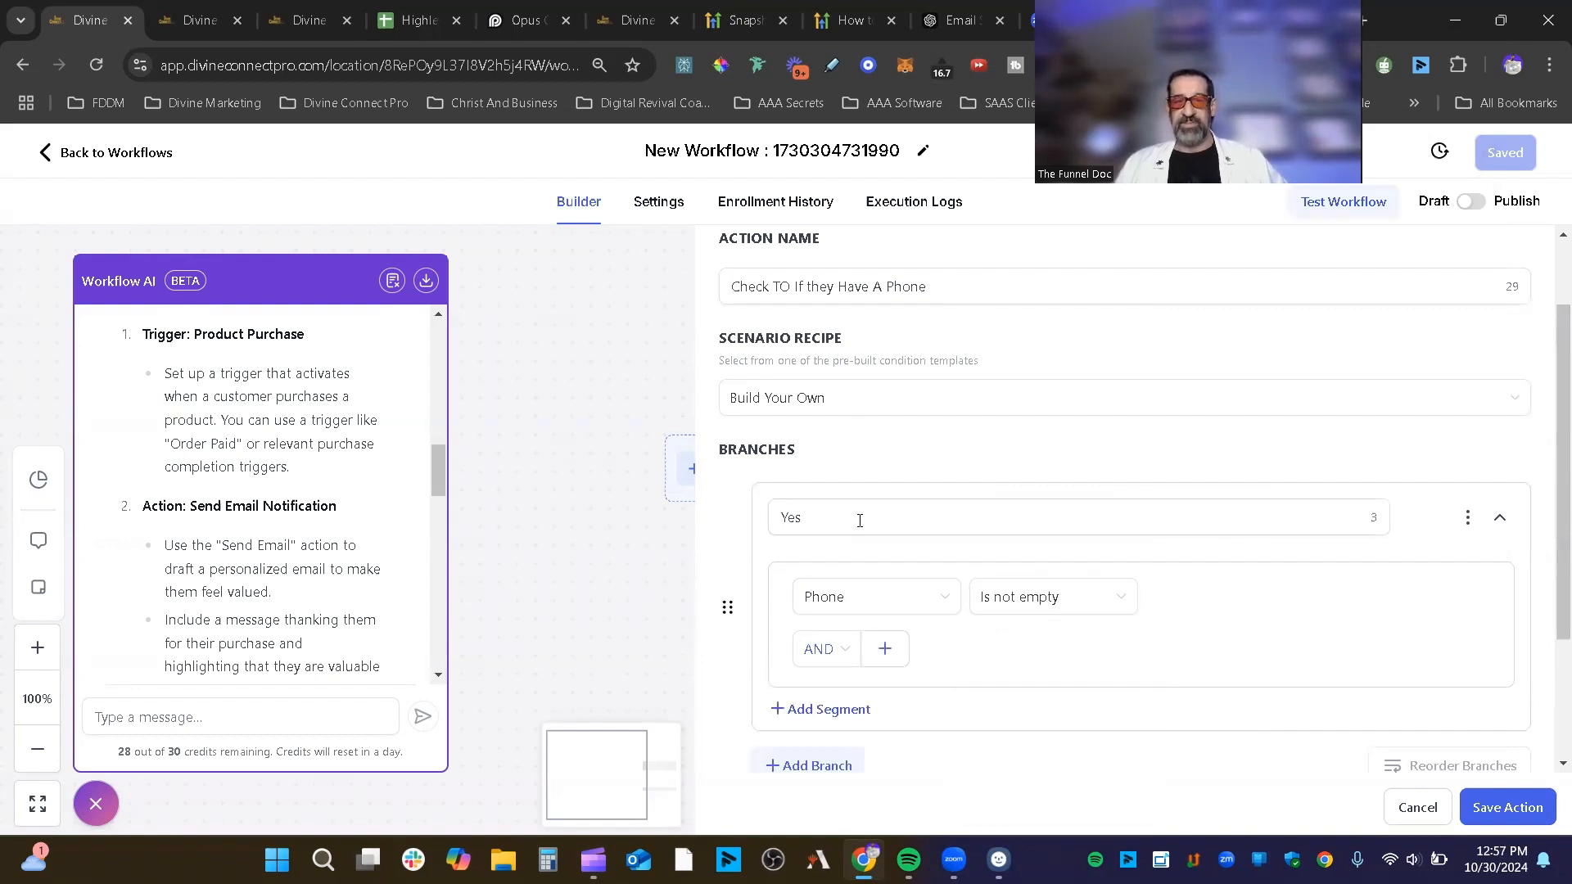
Step: Check the None branch name and save the condition back to the canvas
scroll(1201, 577, down, 2)
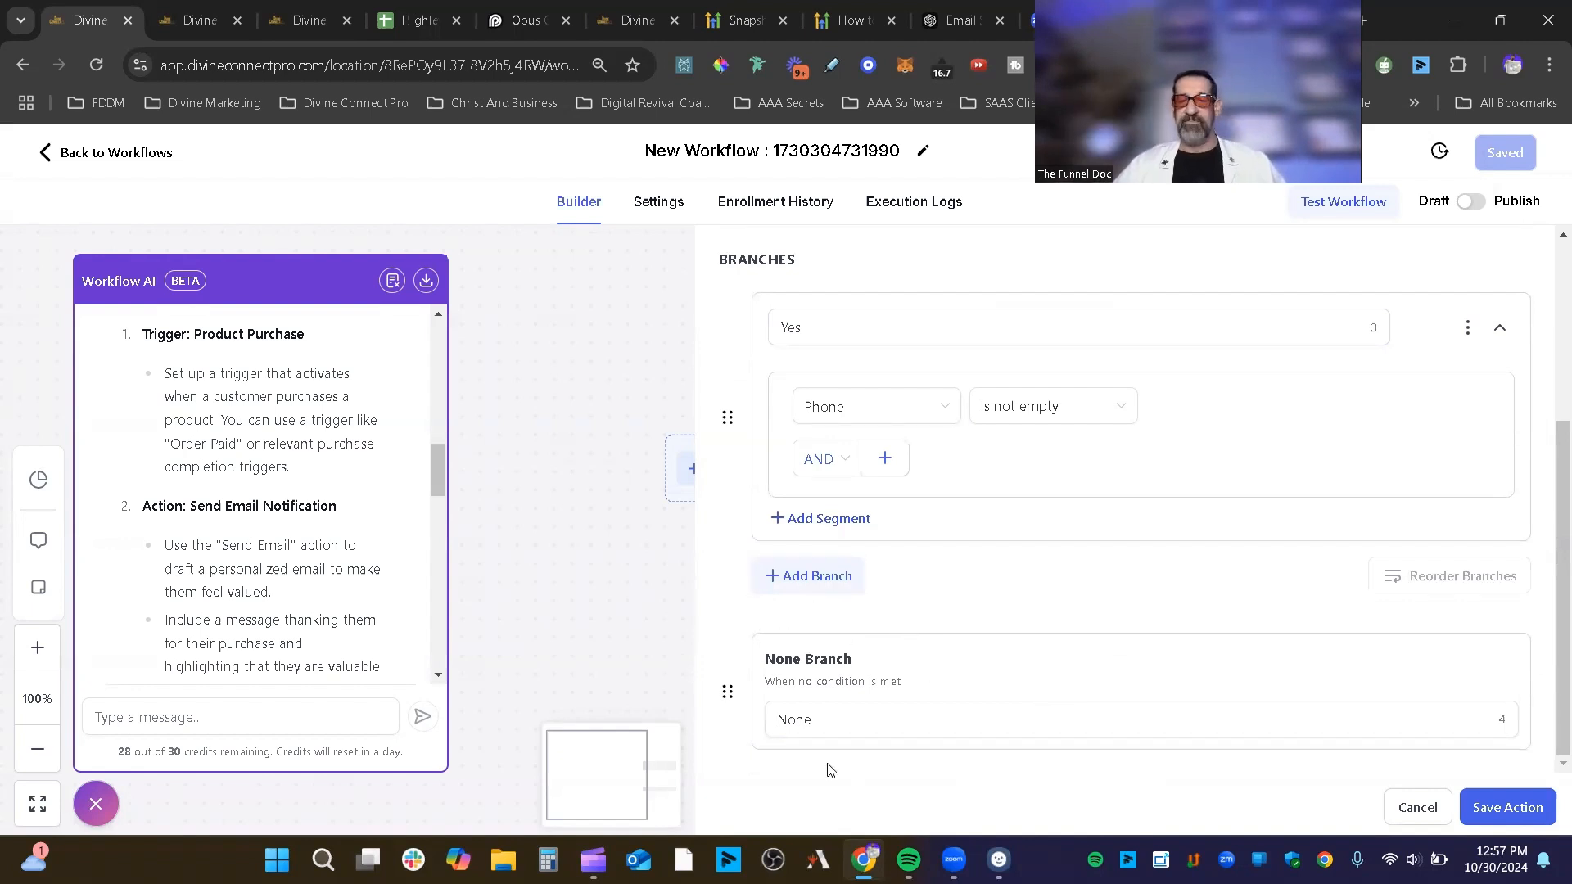
click(840, 727)
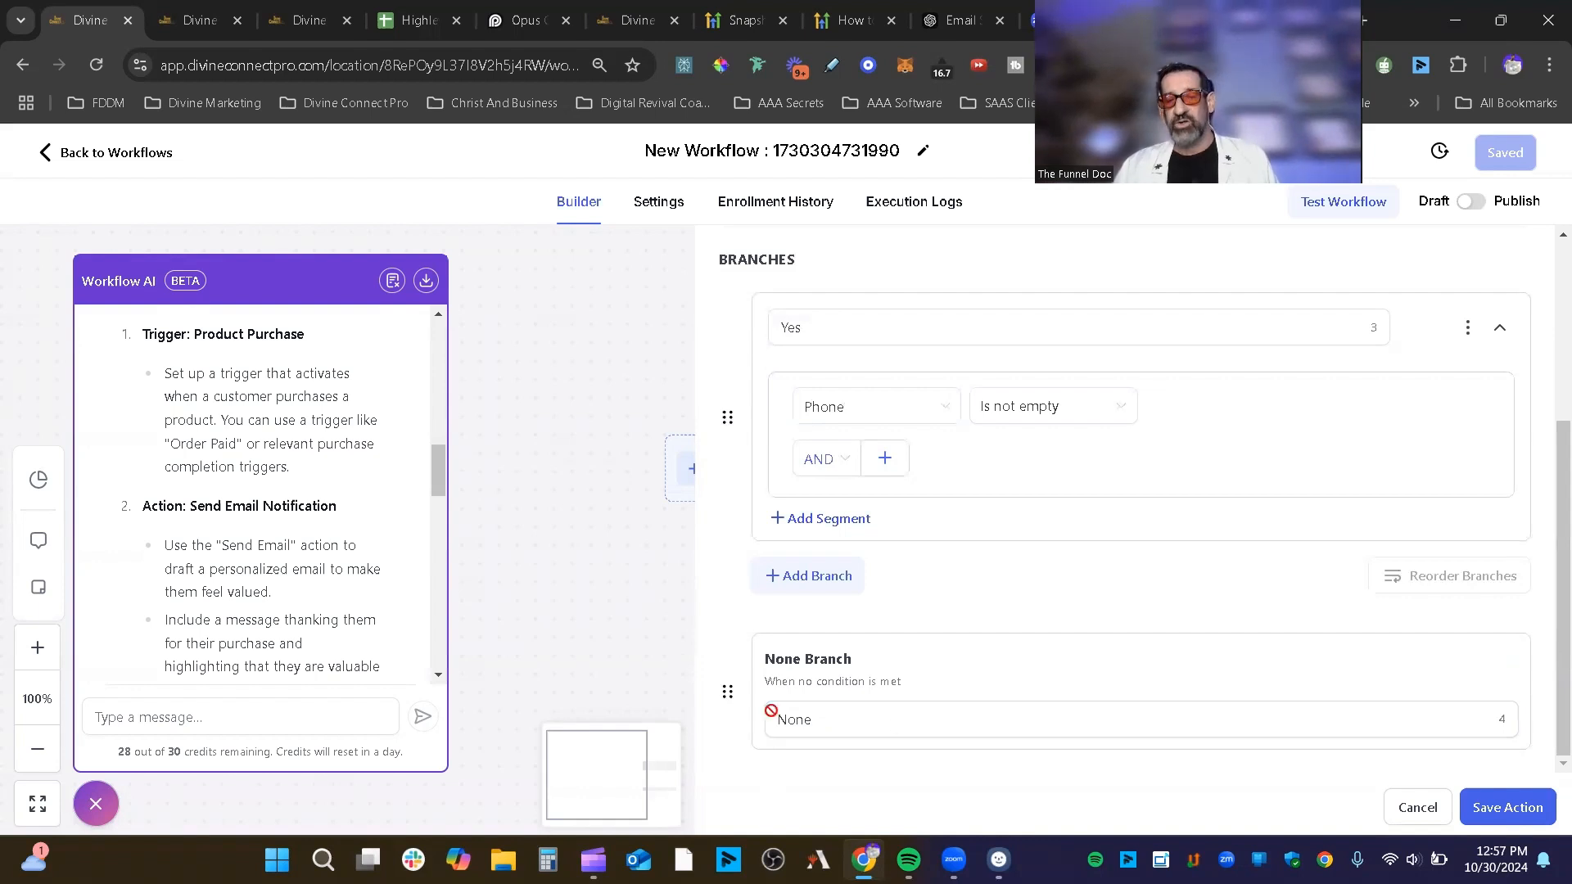
click(1527, 808)
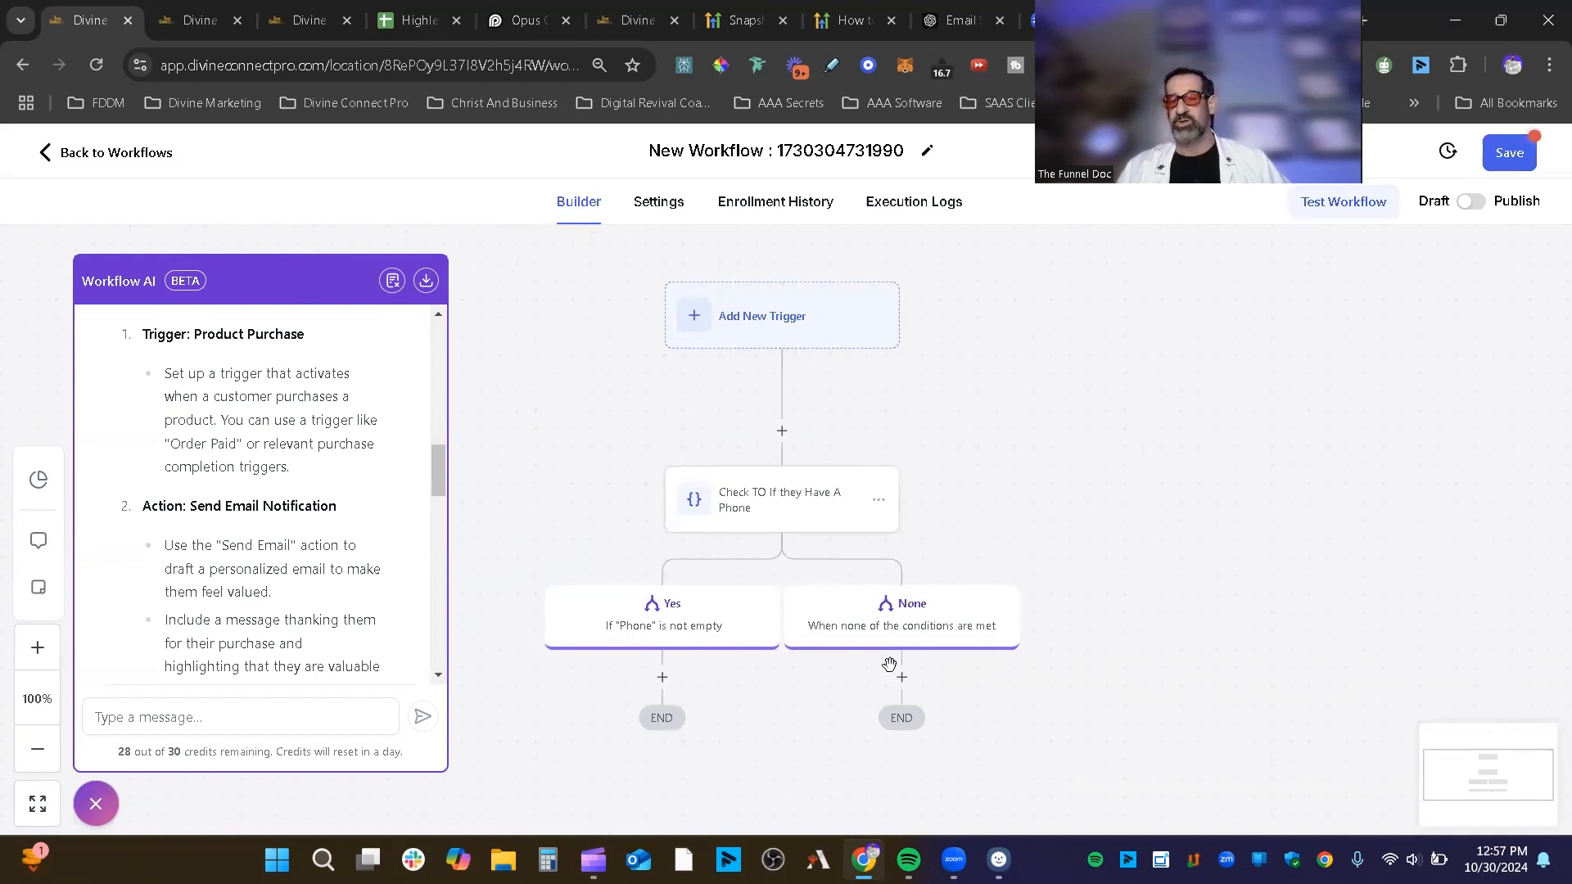
Step: Reopen the phone-check condition settings and open the Yes branch's options menu
click(695, 610)
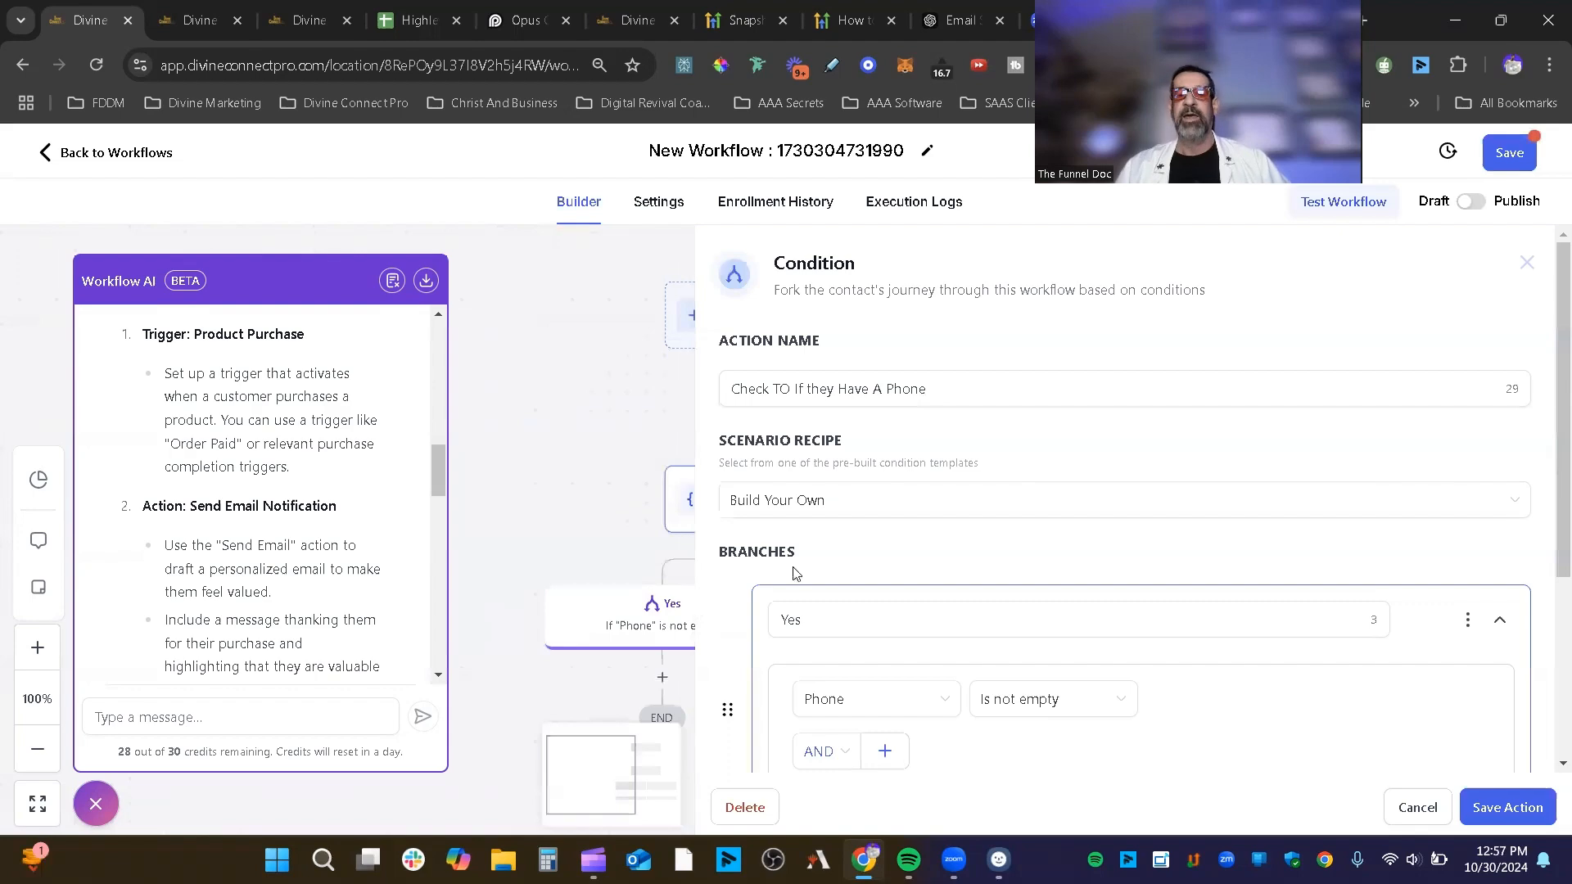
scroll(1515, 451, down, 3)
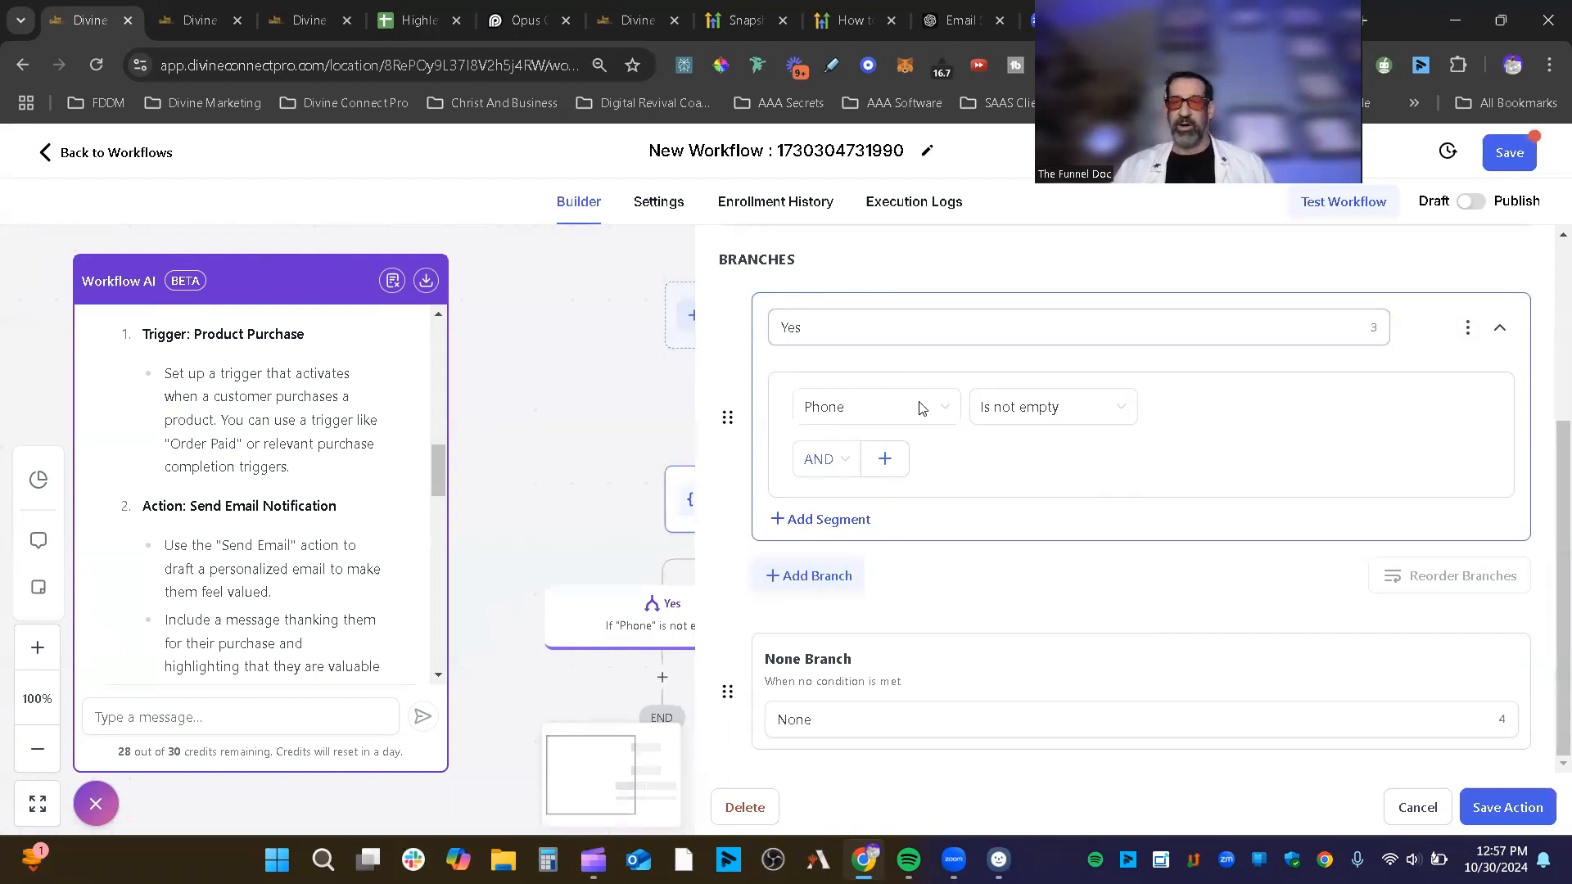
click(1467, 327)
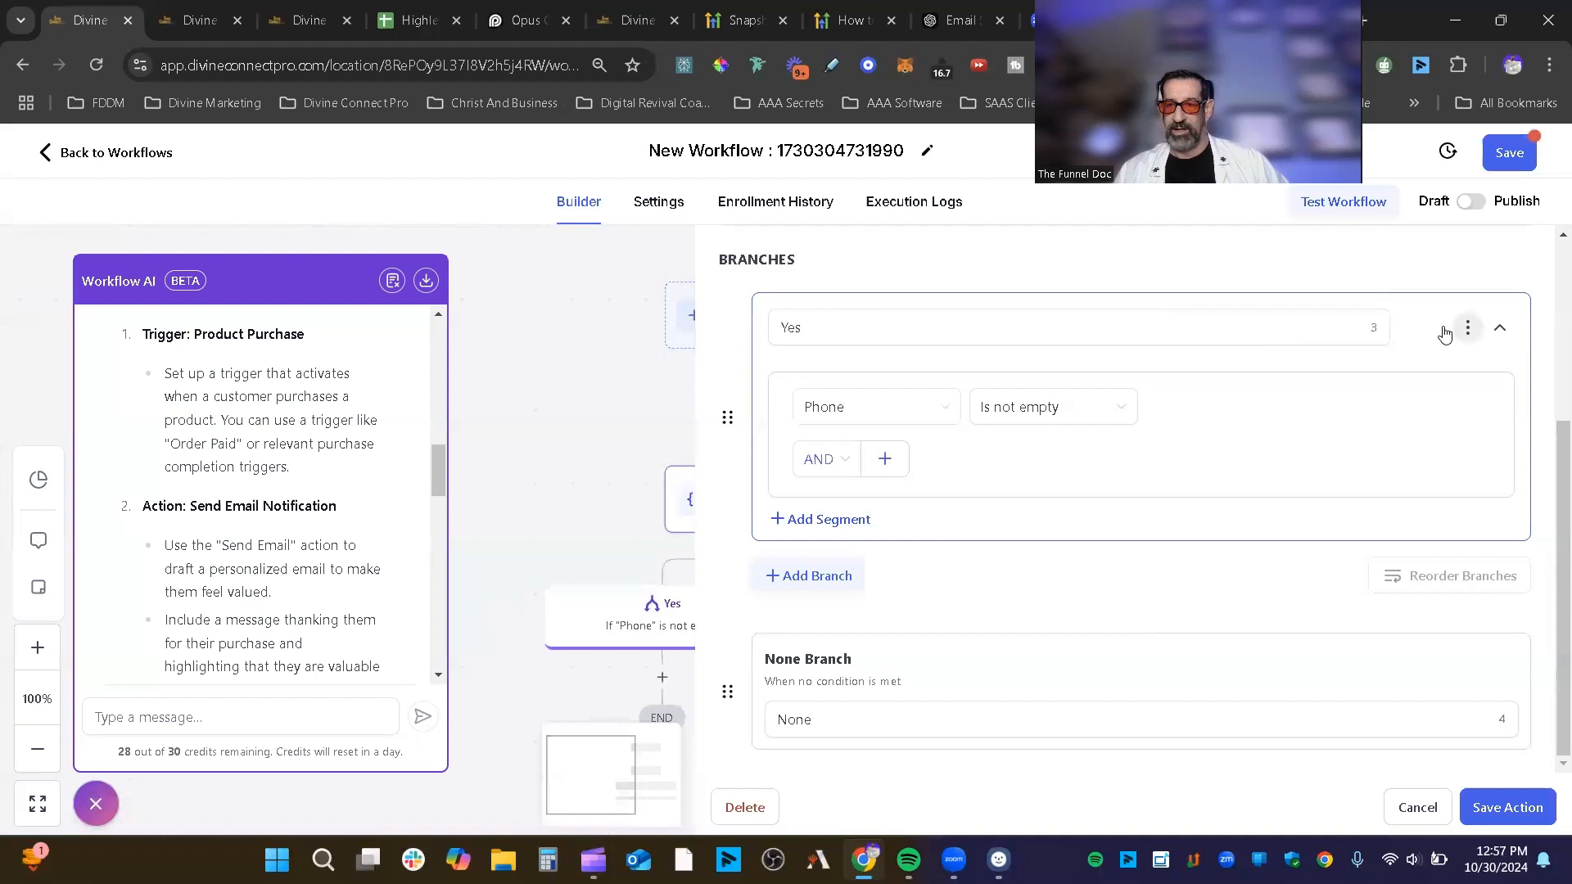
Step: Duplicate the Yes branch as a NO branch testing Phone Is empty
click(1467, 327)
click(1383, 335)
scroll(1220, 481, down, 1)
drag(846, 509, 772, 506)
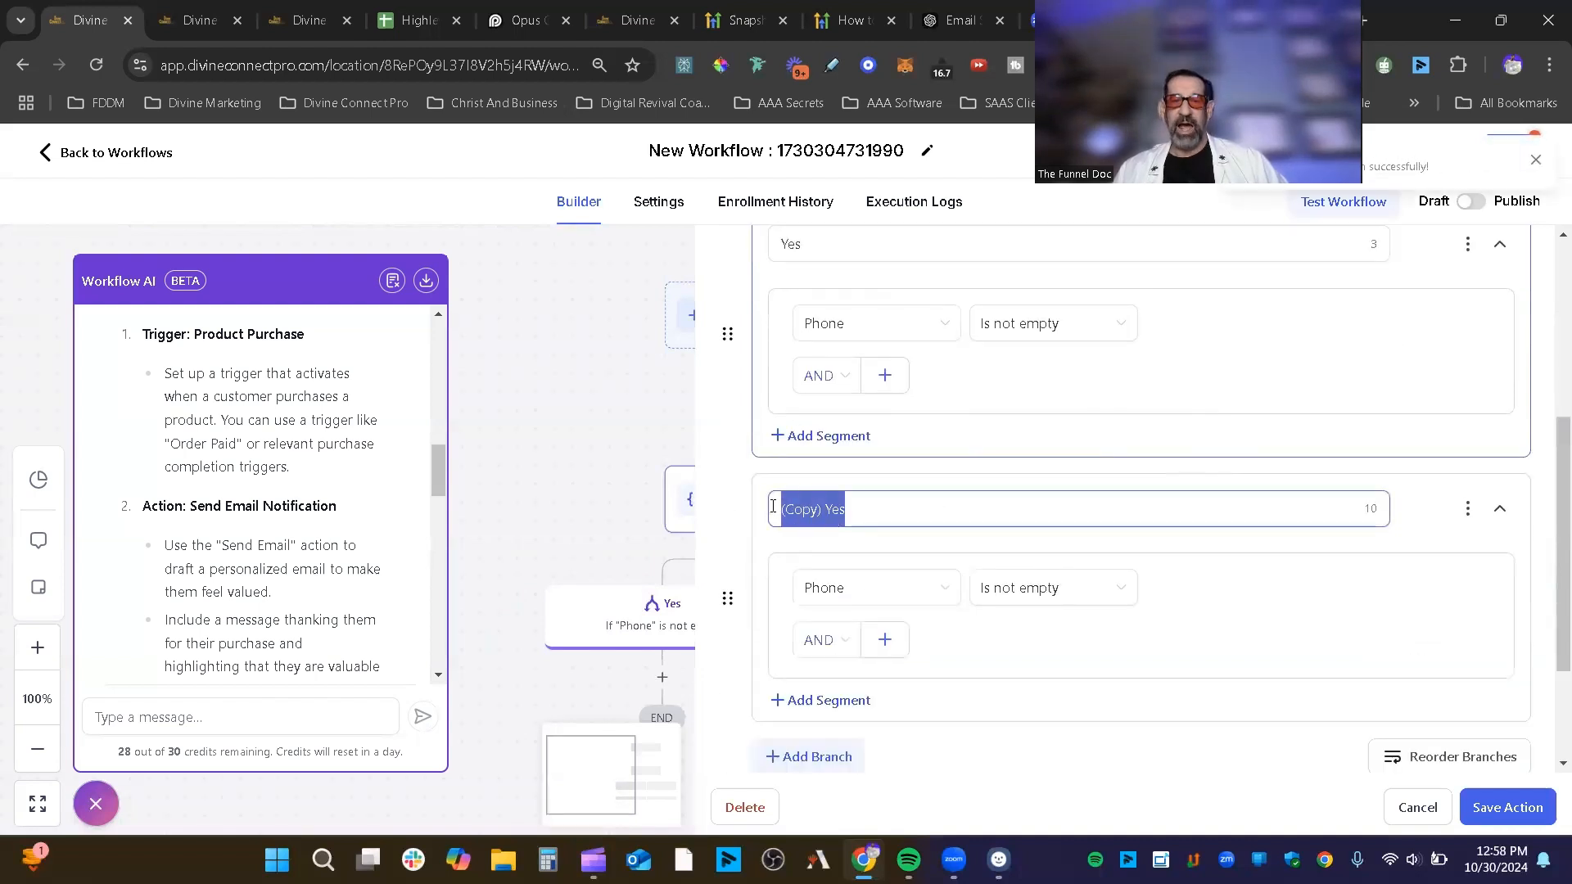
text(NO)
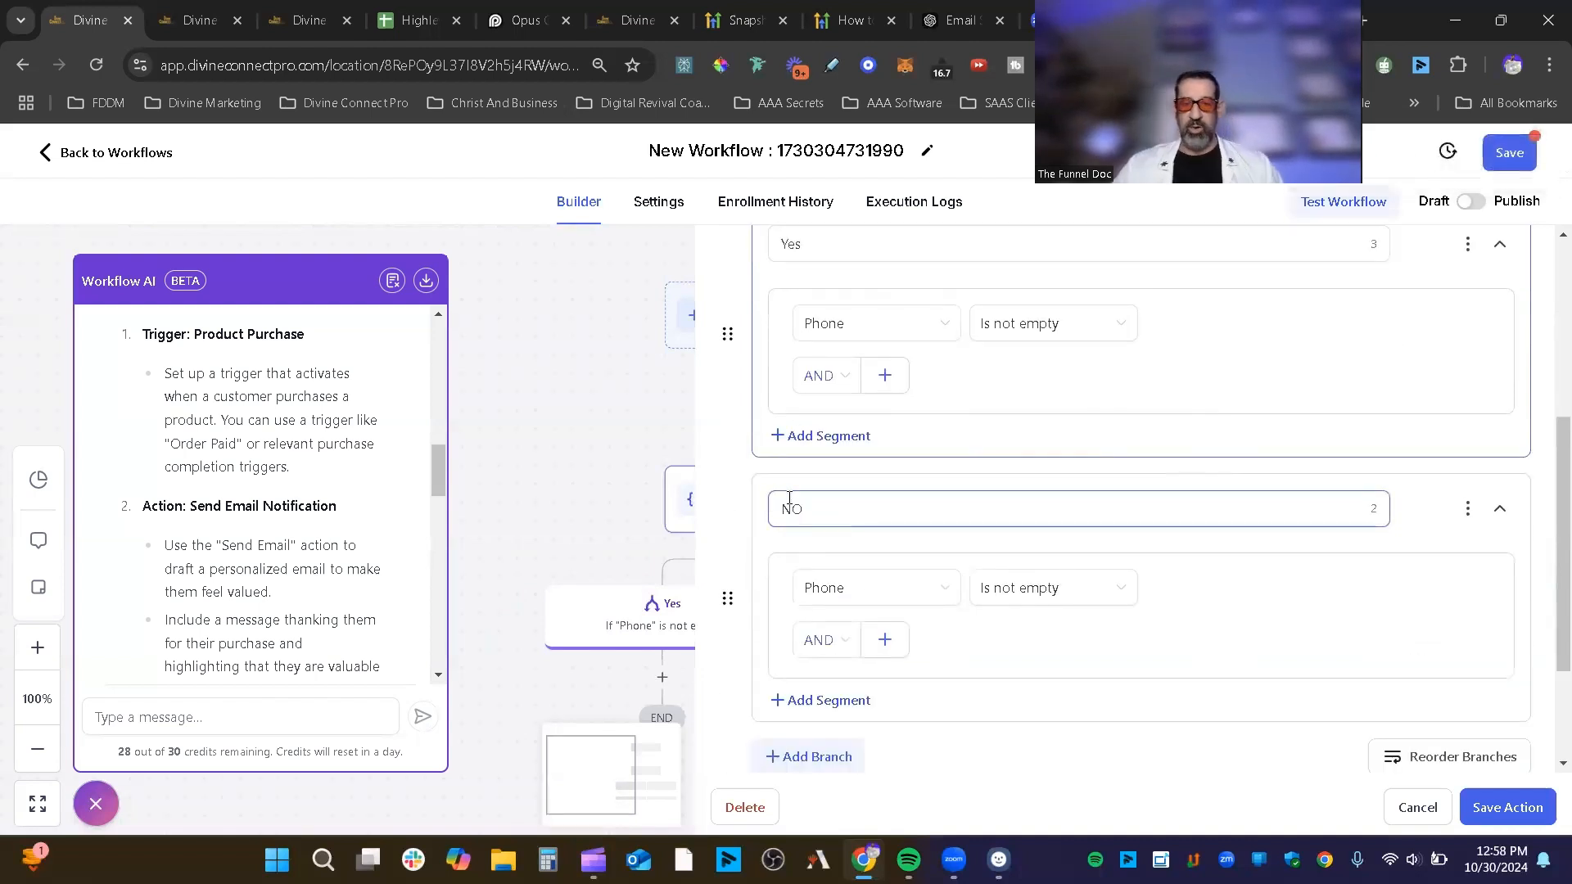
click(1060, 591)
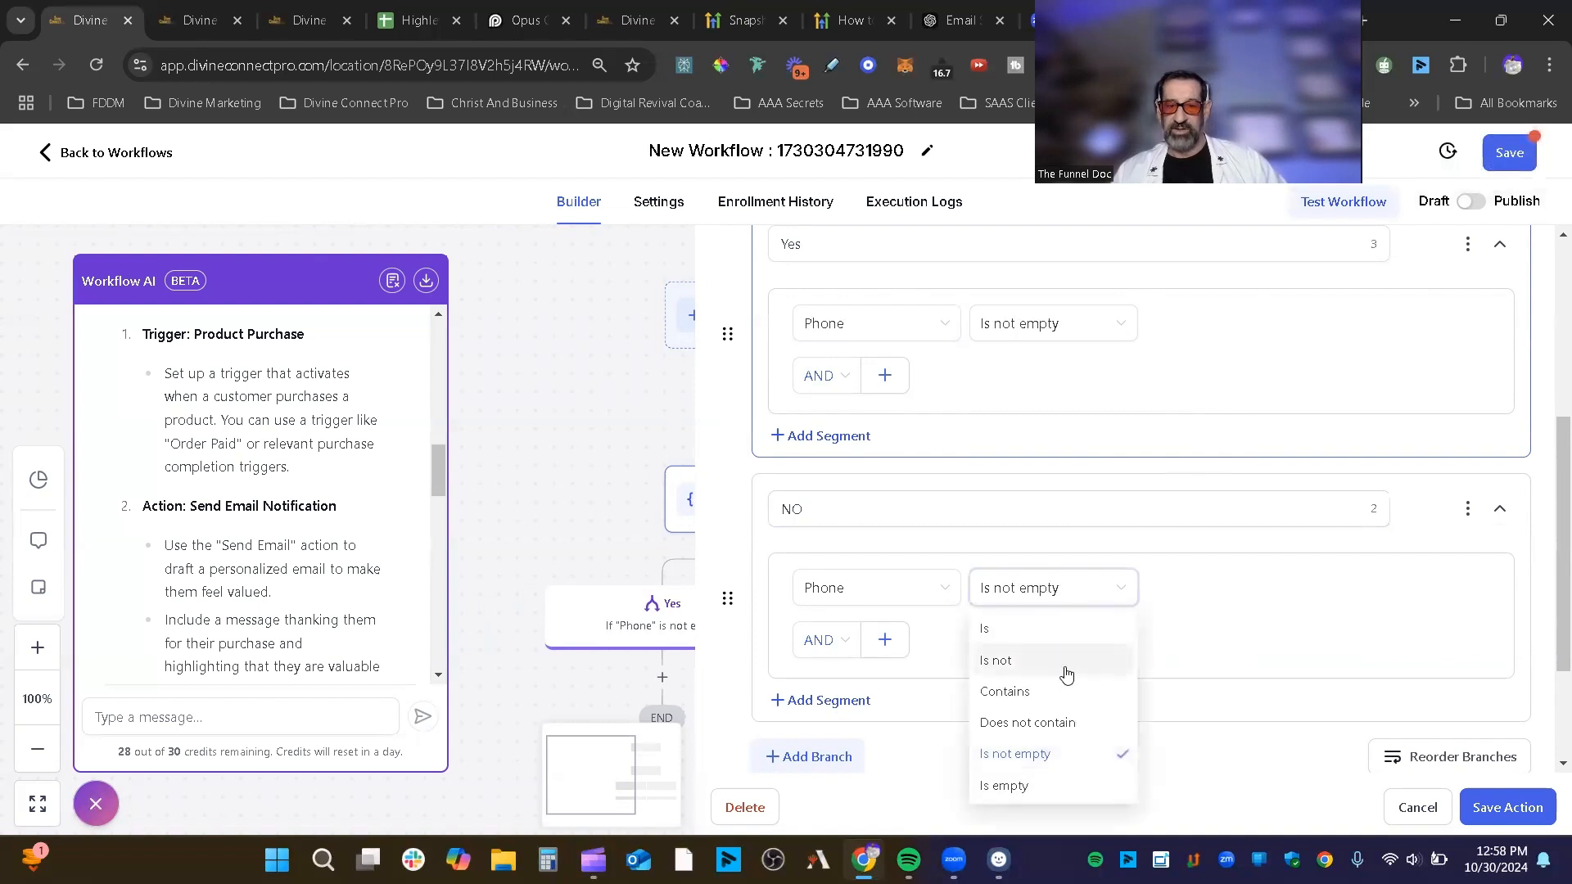
click(1050, 788)
Step: Drag the NO branch above Yes, then reorder it back below Yes
scroll(1118, 676, up, 2)
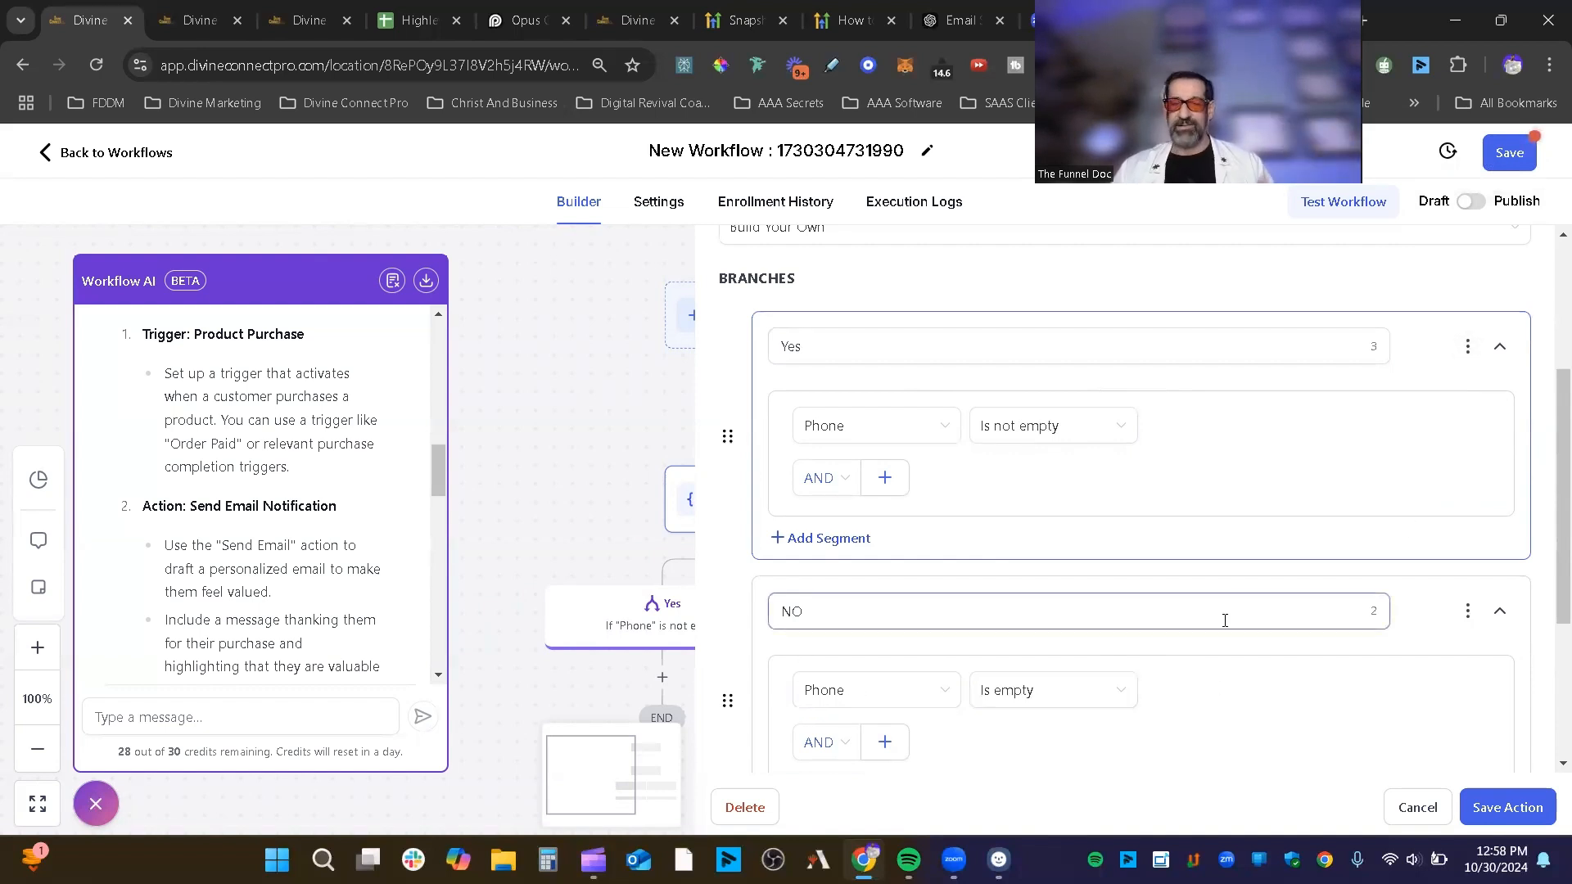
scroll(1236, 619, down, 4)
scroll(1400, 639, down, 2)
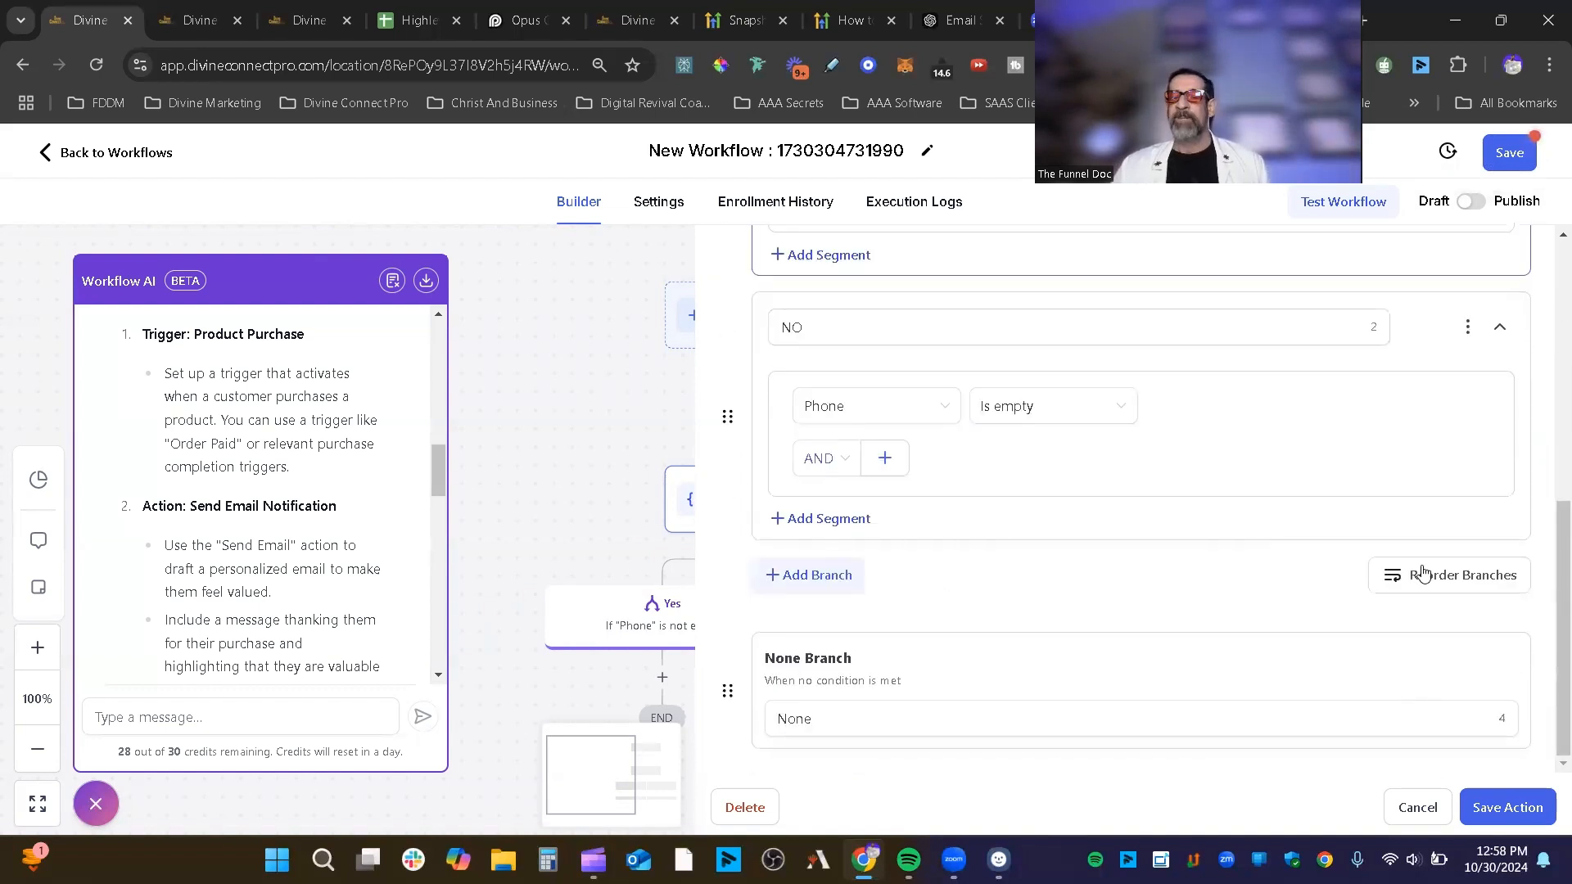
scroll(1416, 451, up, 6)
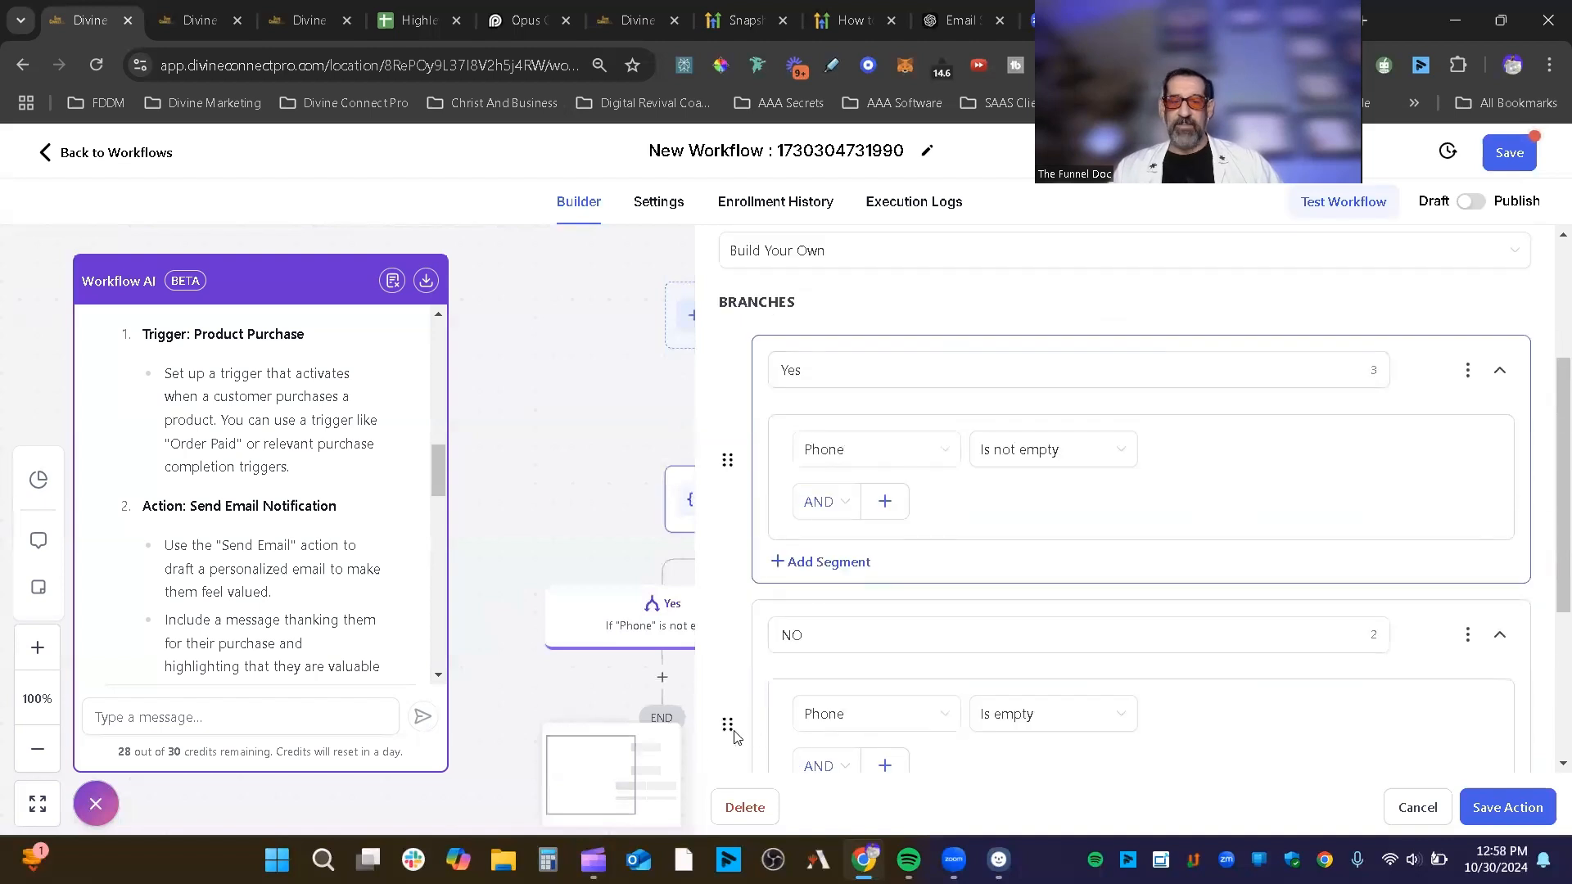
drag(726, 720, 791, 361)
scroll(1351, 646, down, 4)
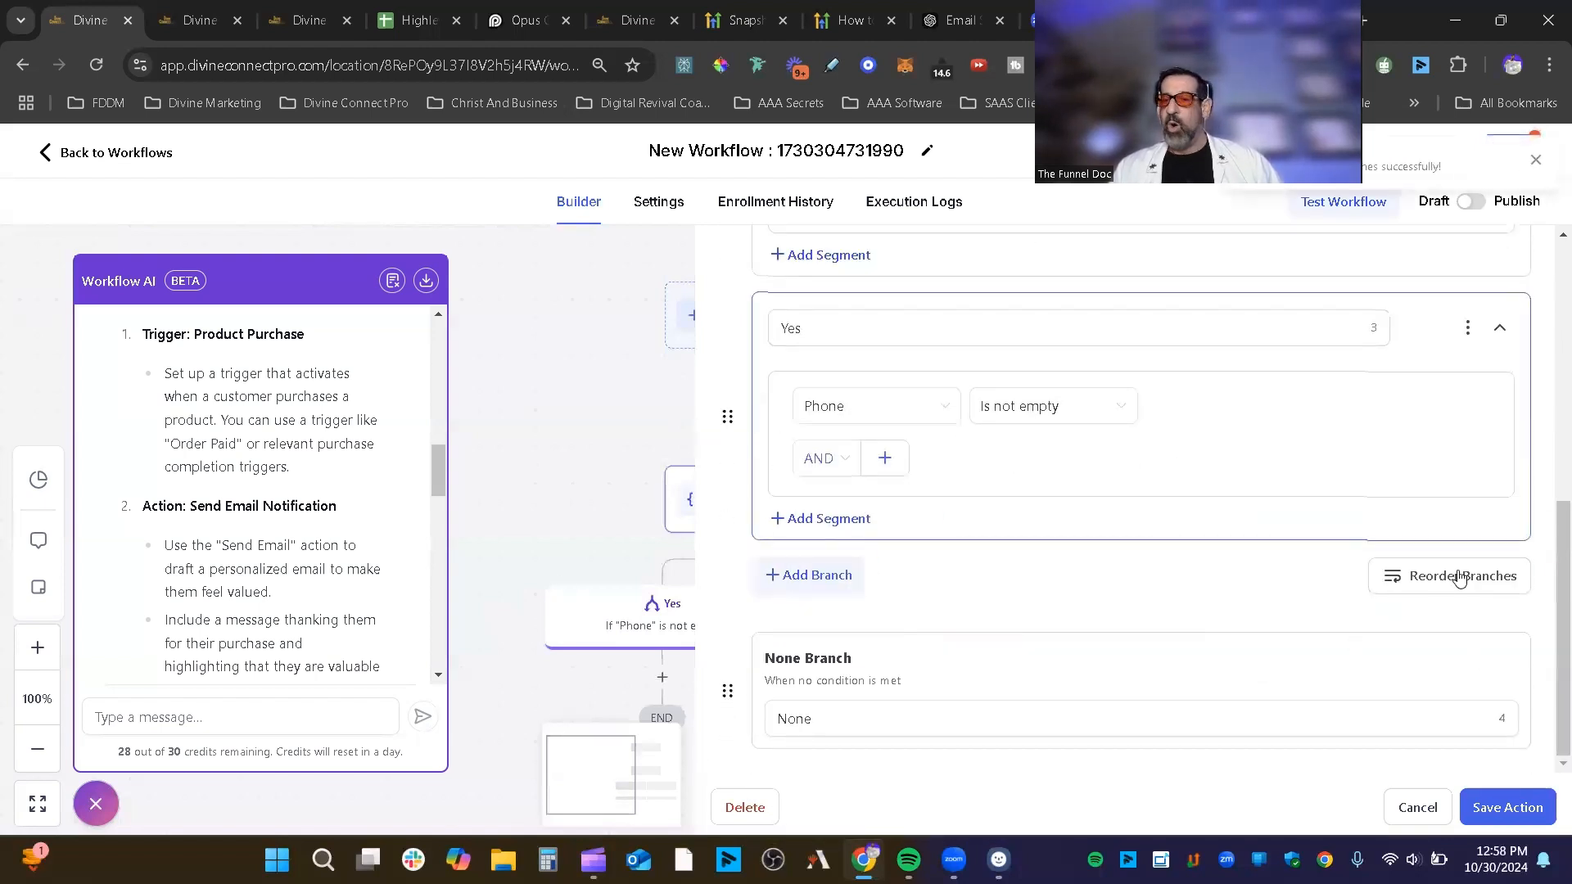
click(1421, 586)
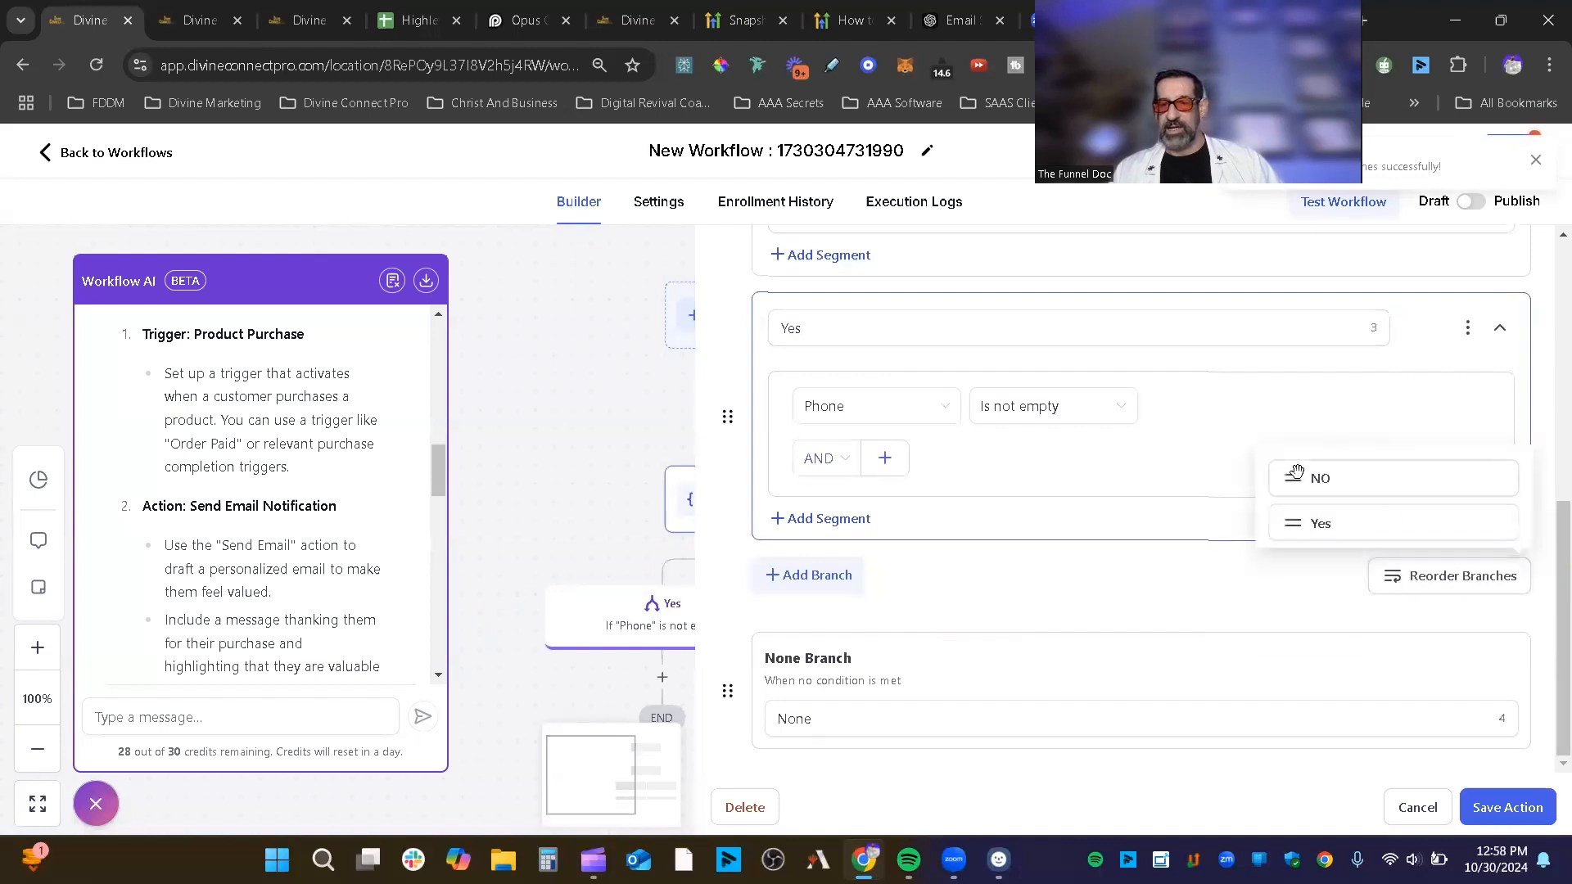
drag(1296, 473, 1288, 543)
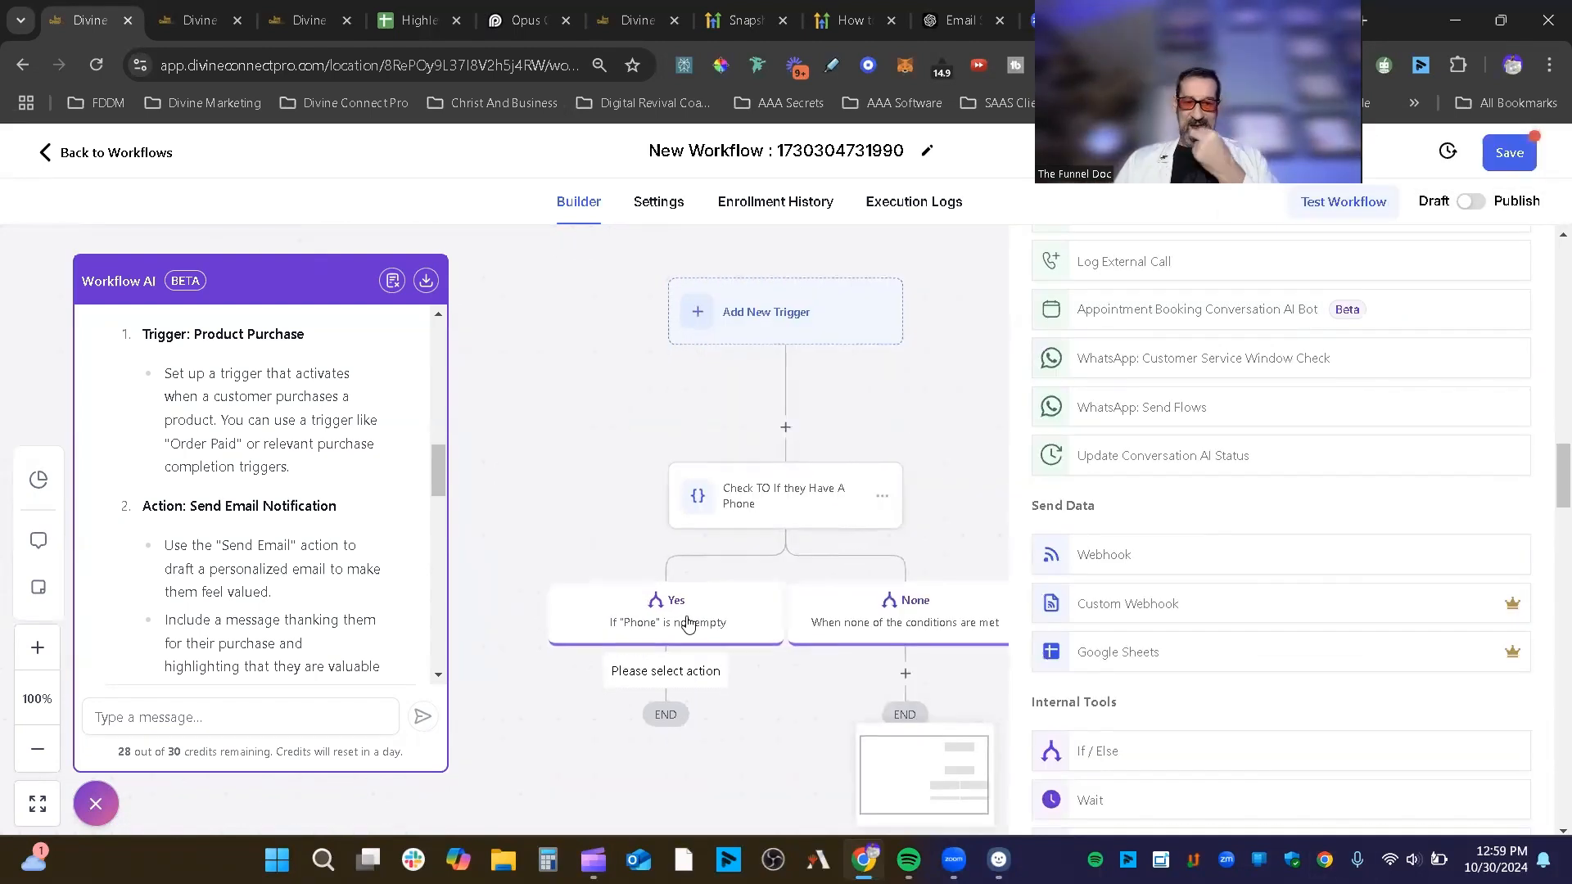
Step: Cancel the condition changes and reopen the phone-check settings for the Yes branch
click(691, 622)
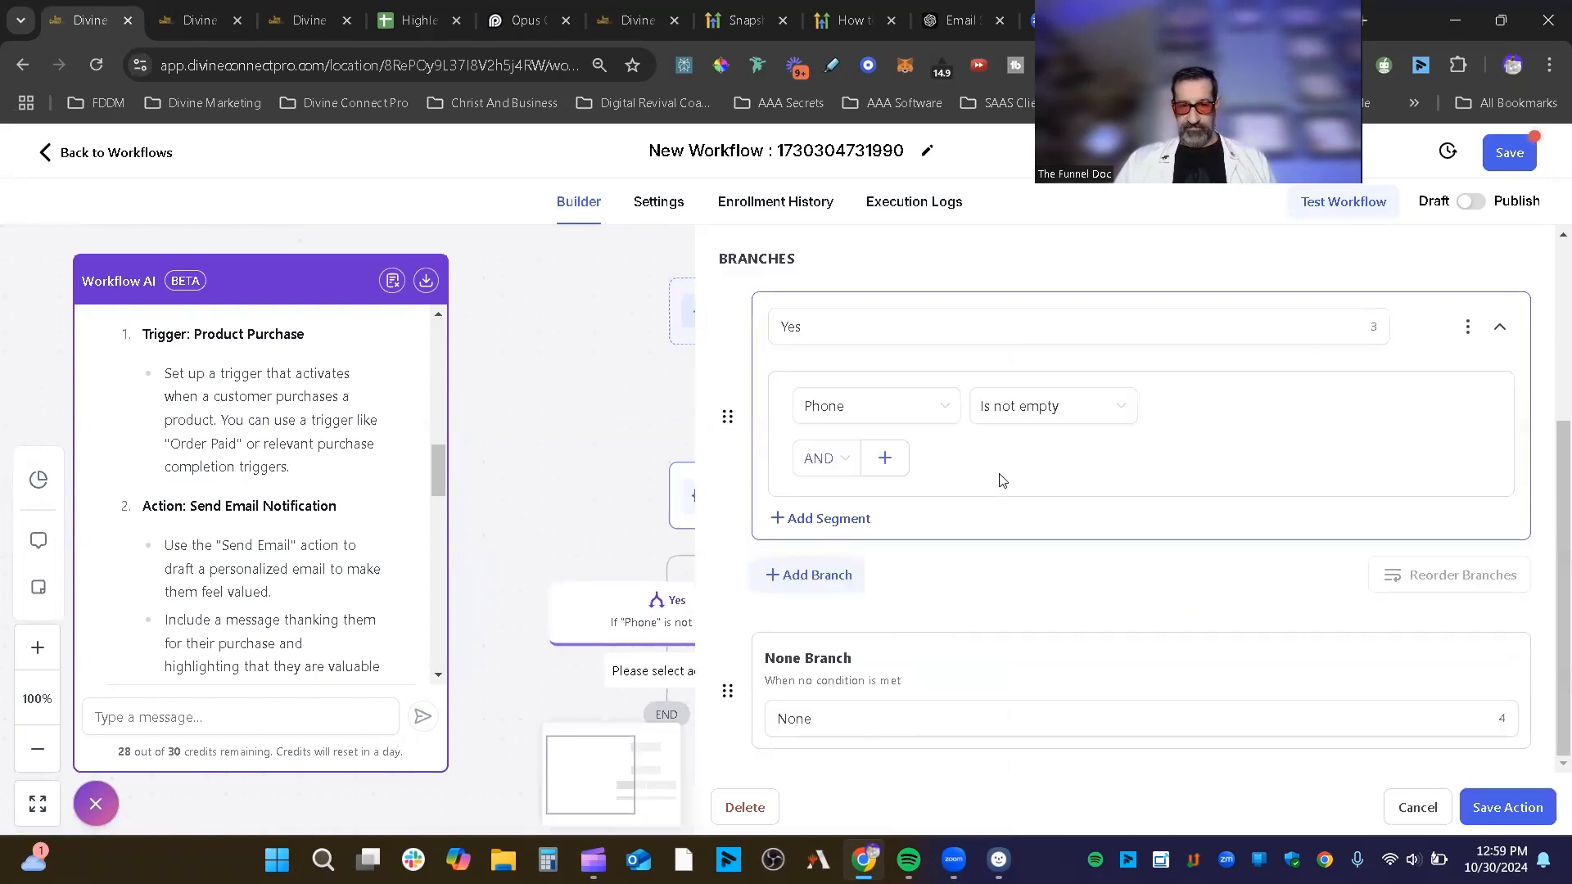
scroll(1201, 579, up, 4)
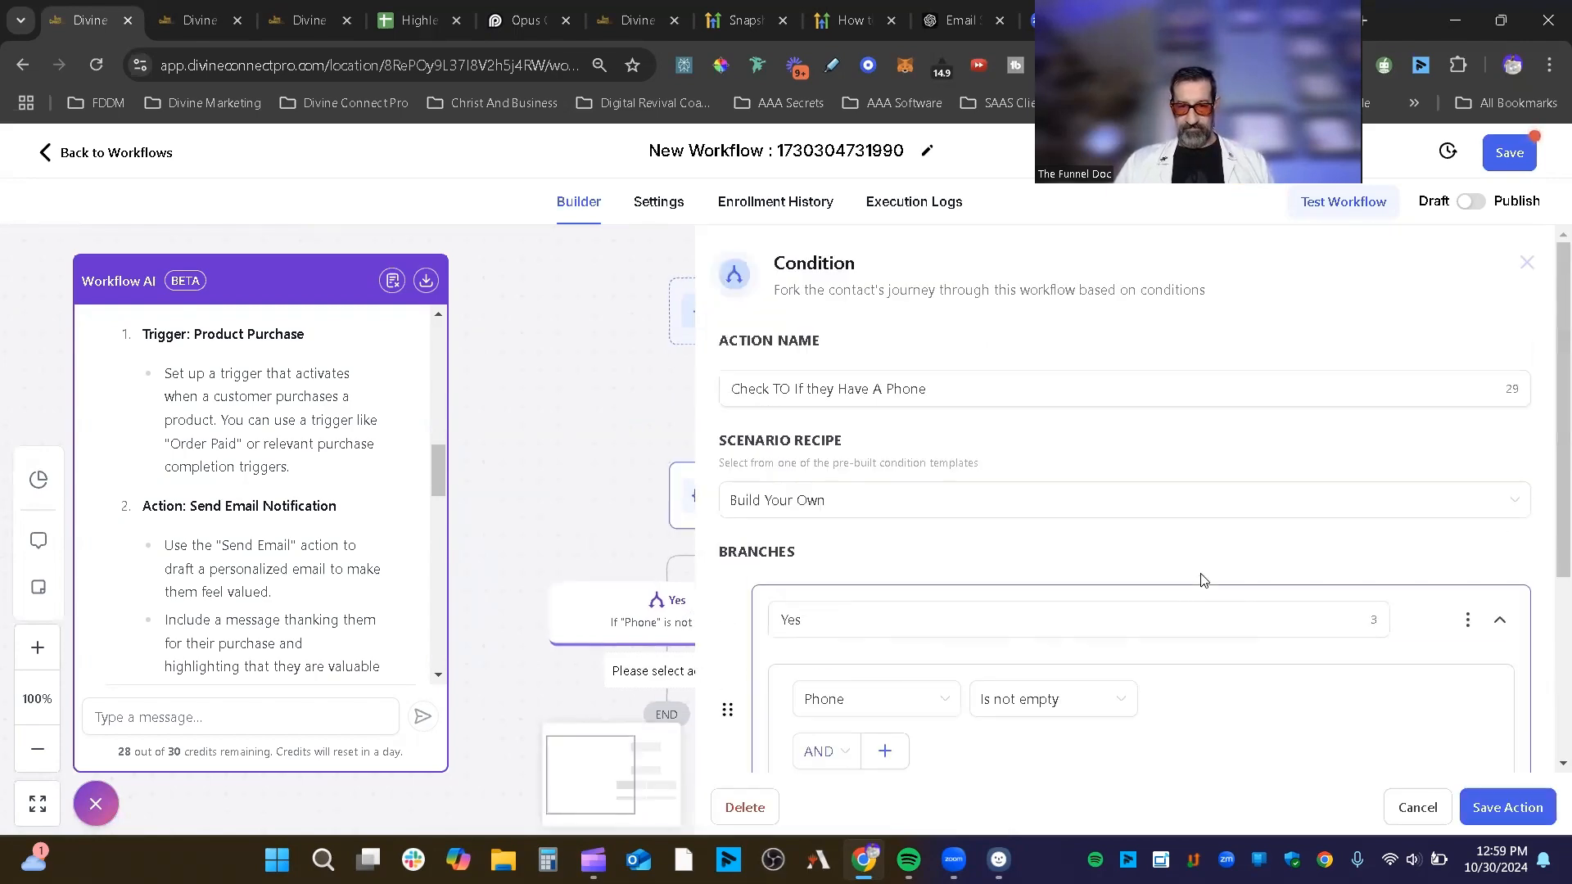
scroll(1201, 579, down, 4)
click(1434, 810)
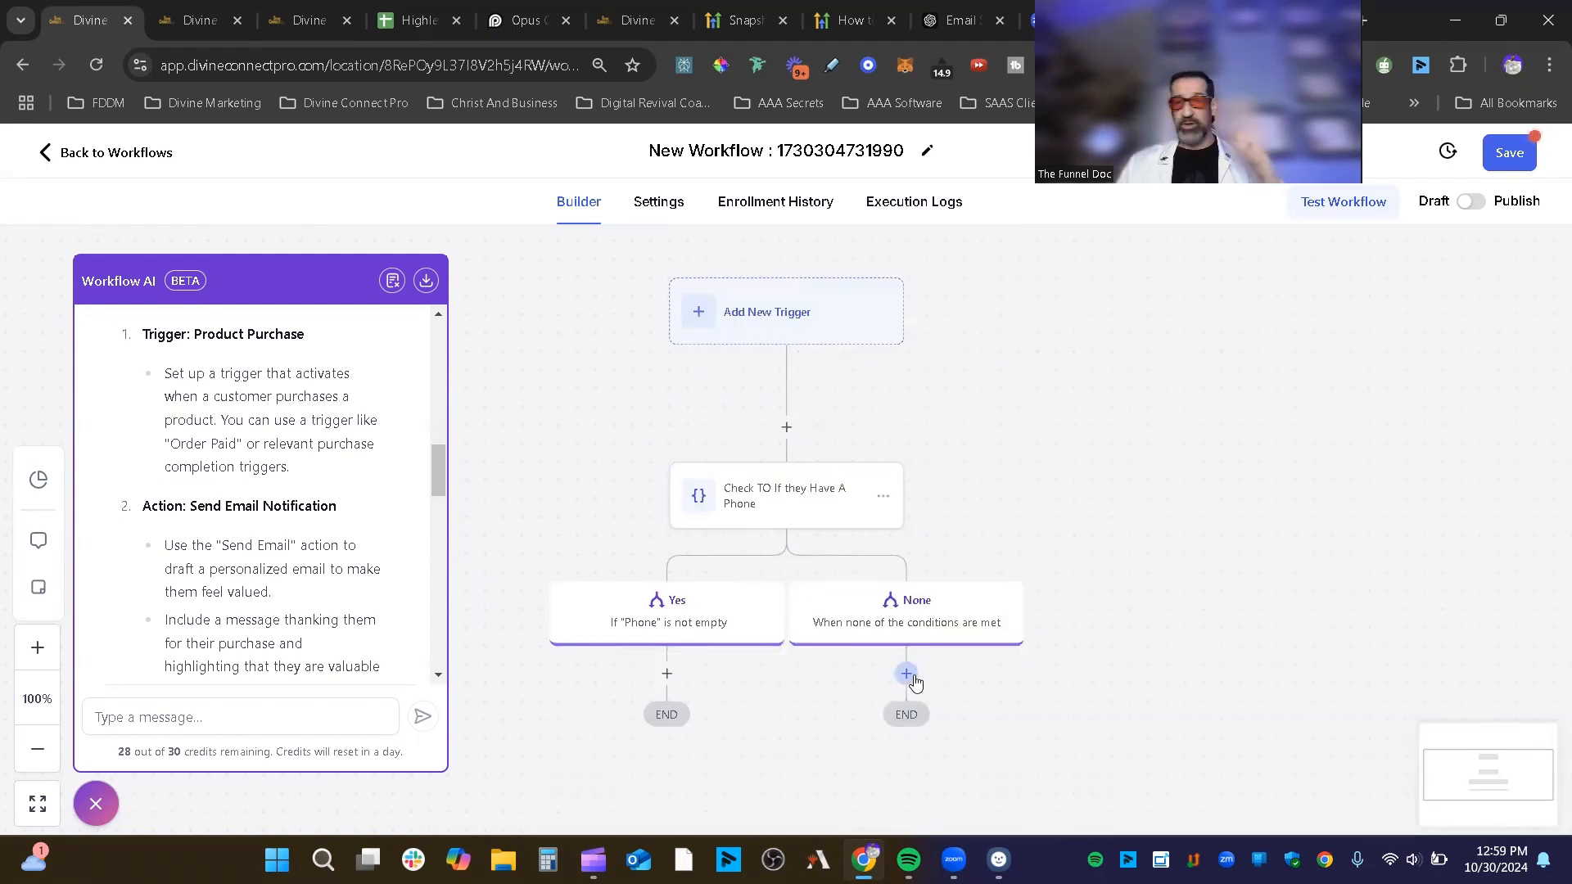
click(694, 622)
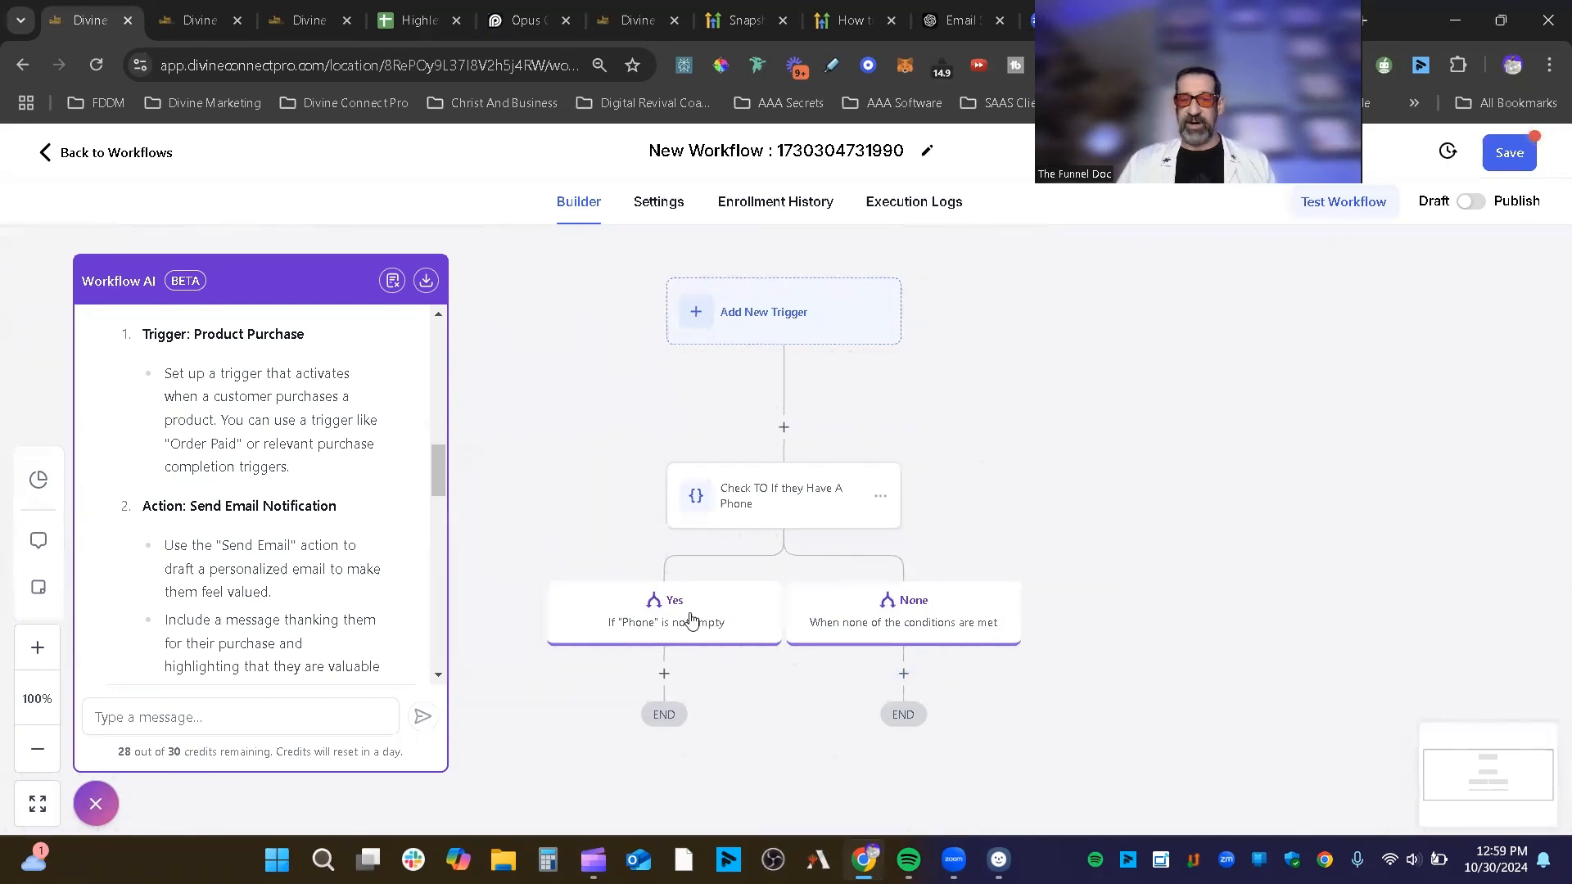
scroll(1212, 595, down, 3)
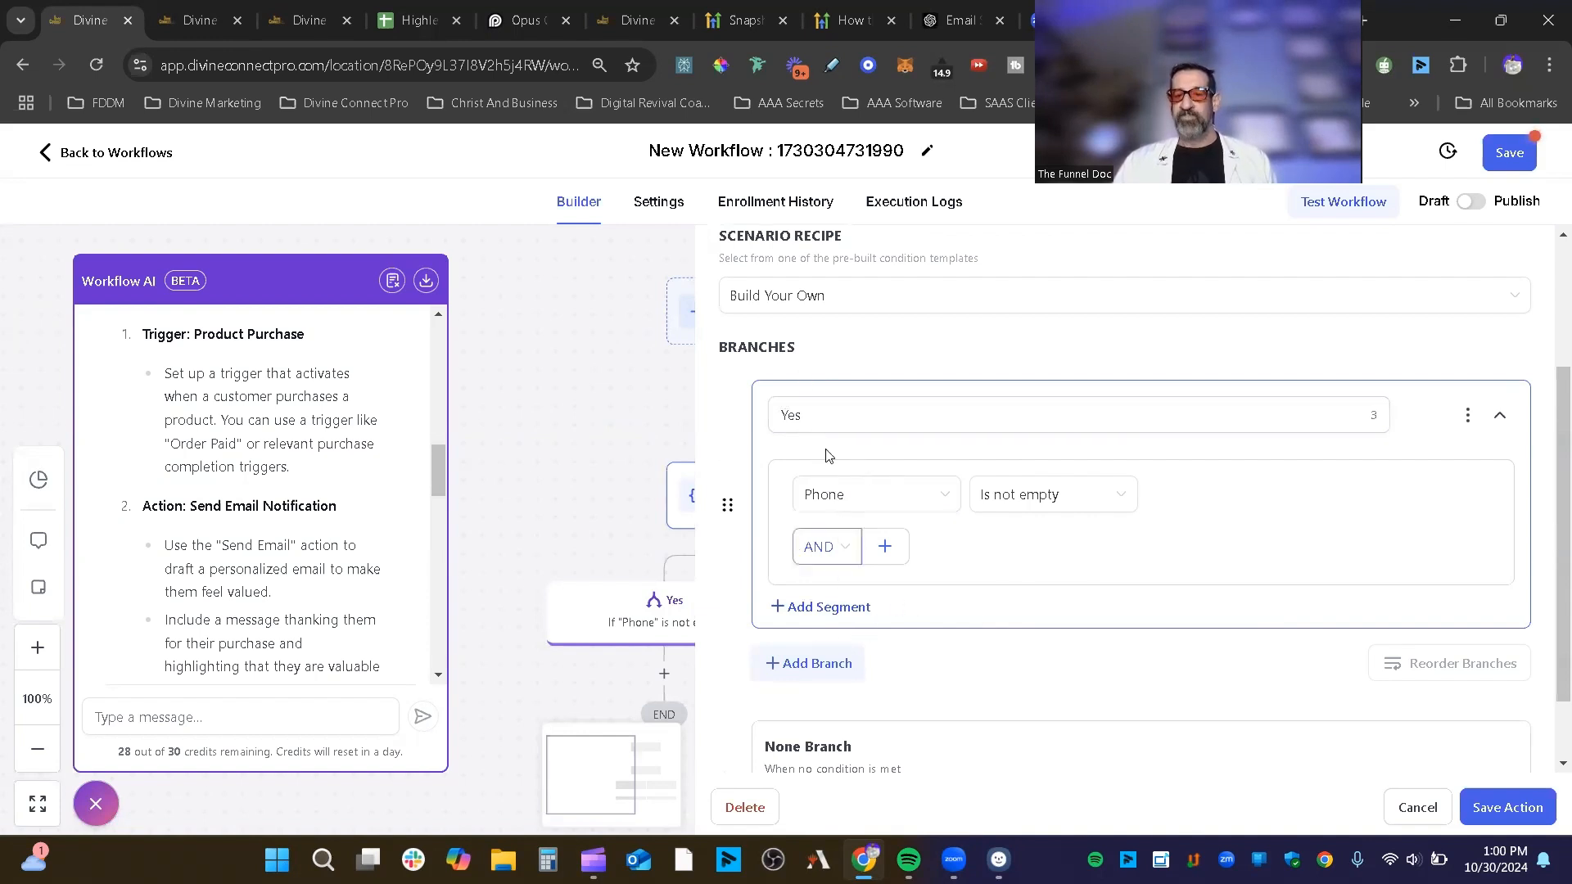
Step: Add a second condition segment to the Yes branch, joined with OR
click(839, 610)
scroll(1111, 560, down, 3)
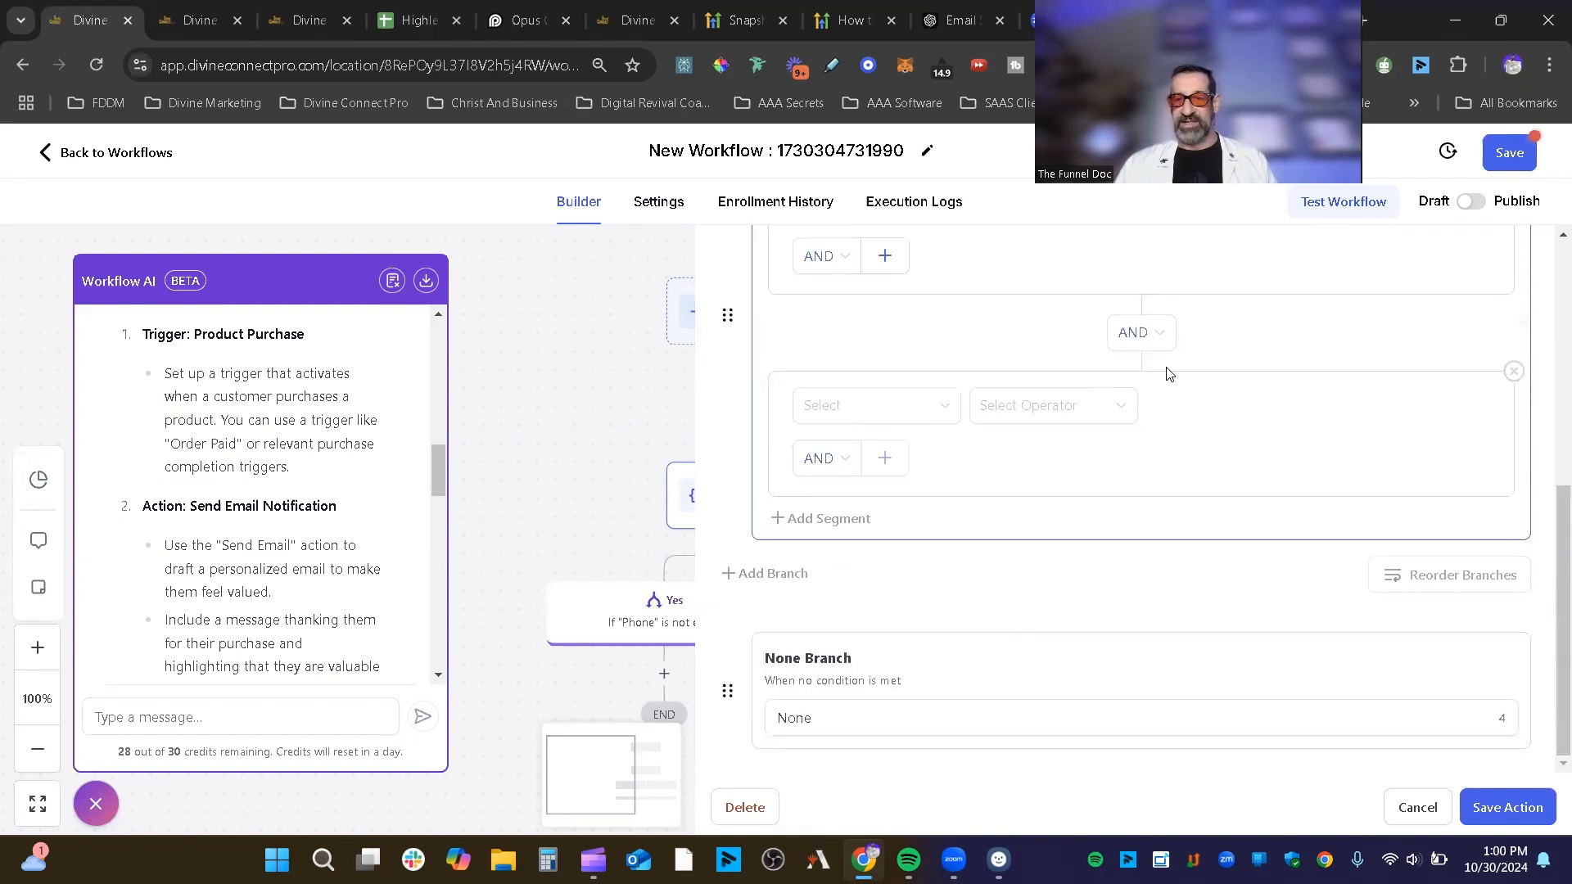
click(1160, 332)
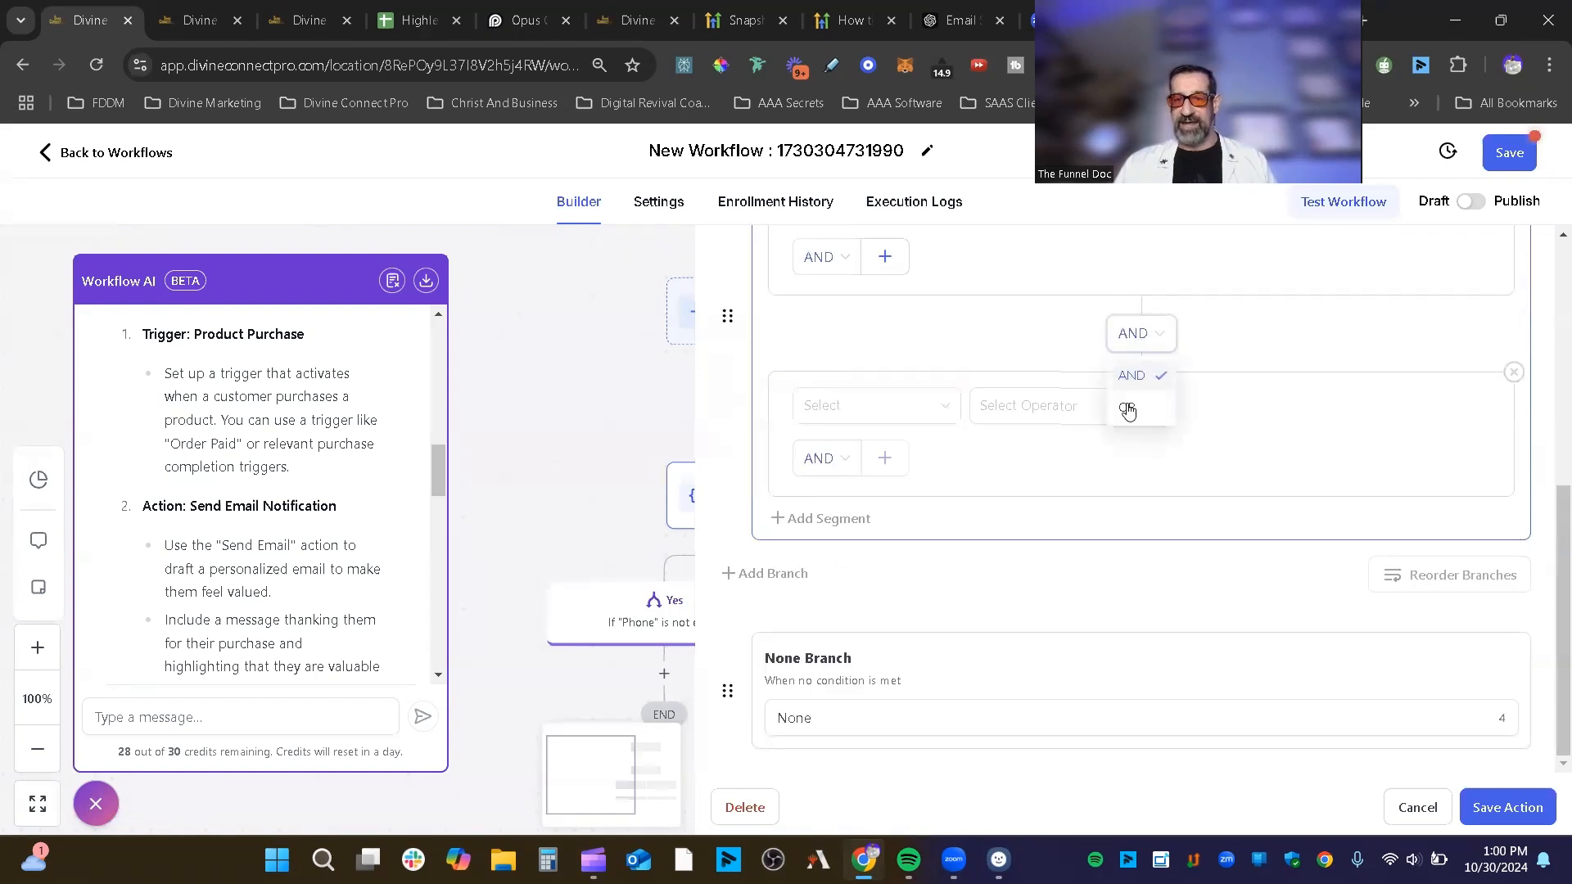
click(1127, 407)
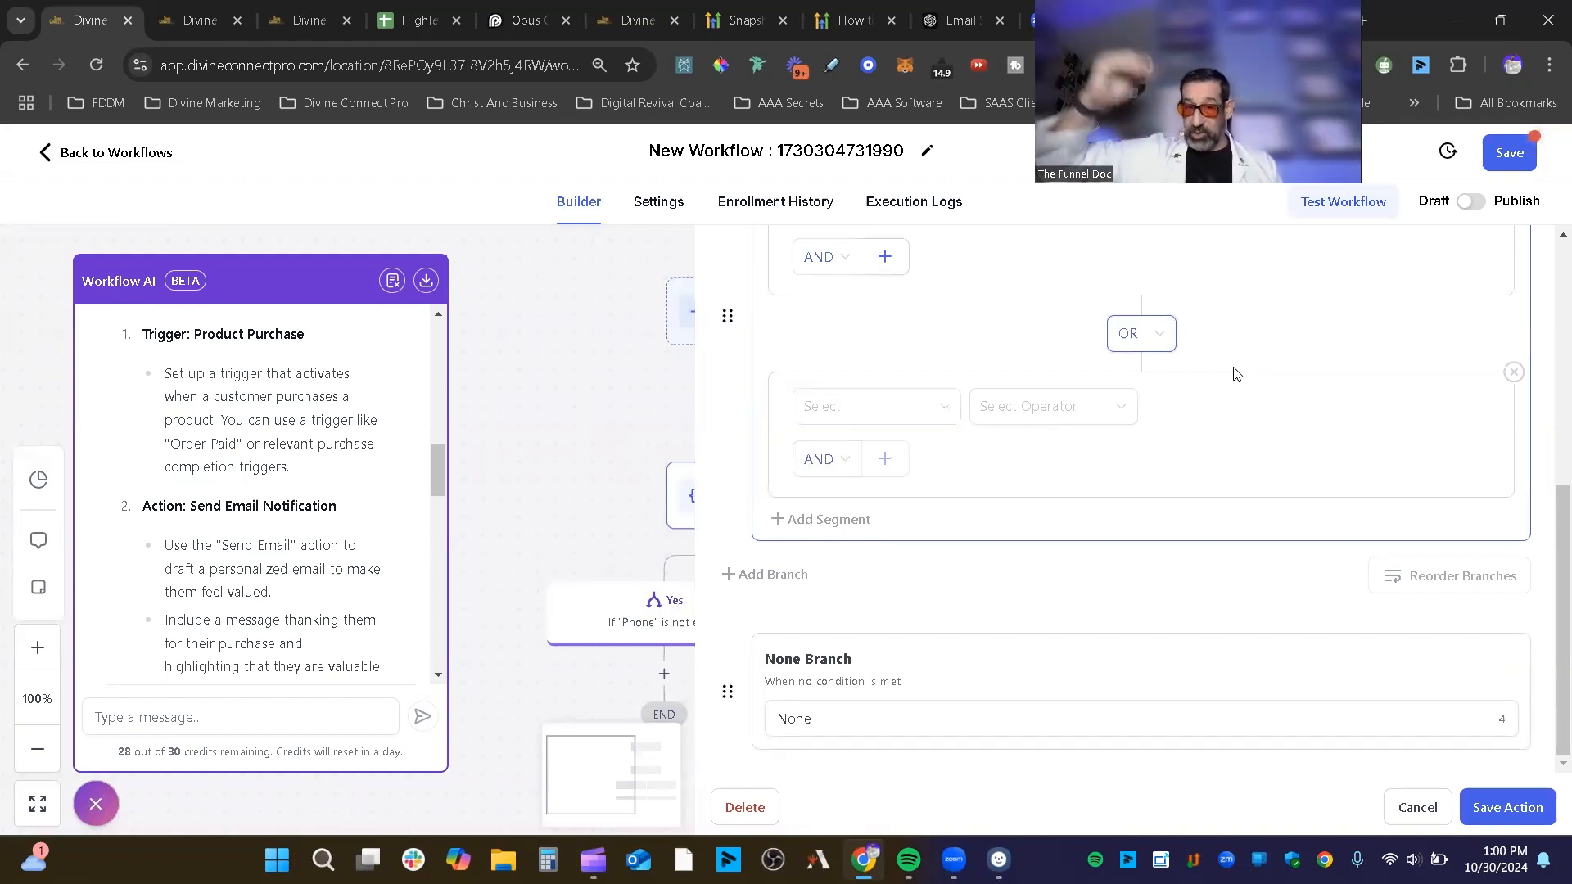
Step: Switch the connector back to AND, delete the empty segment and save the condition
scroll(1234, 368, up, 3)
scroll(1189, 489, down, 1)
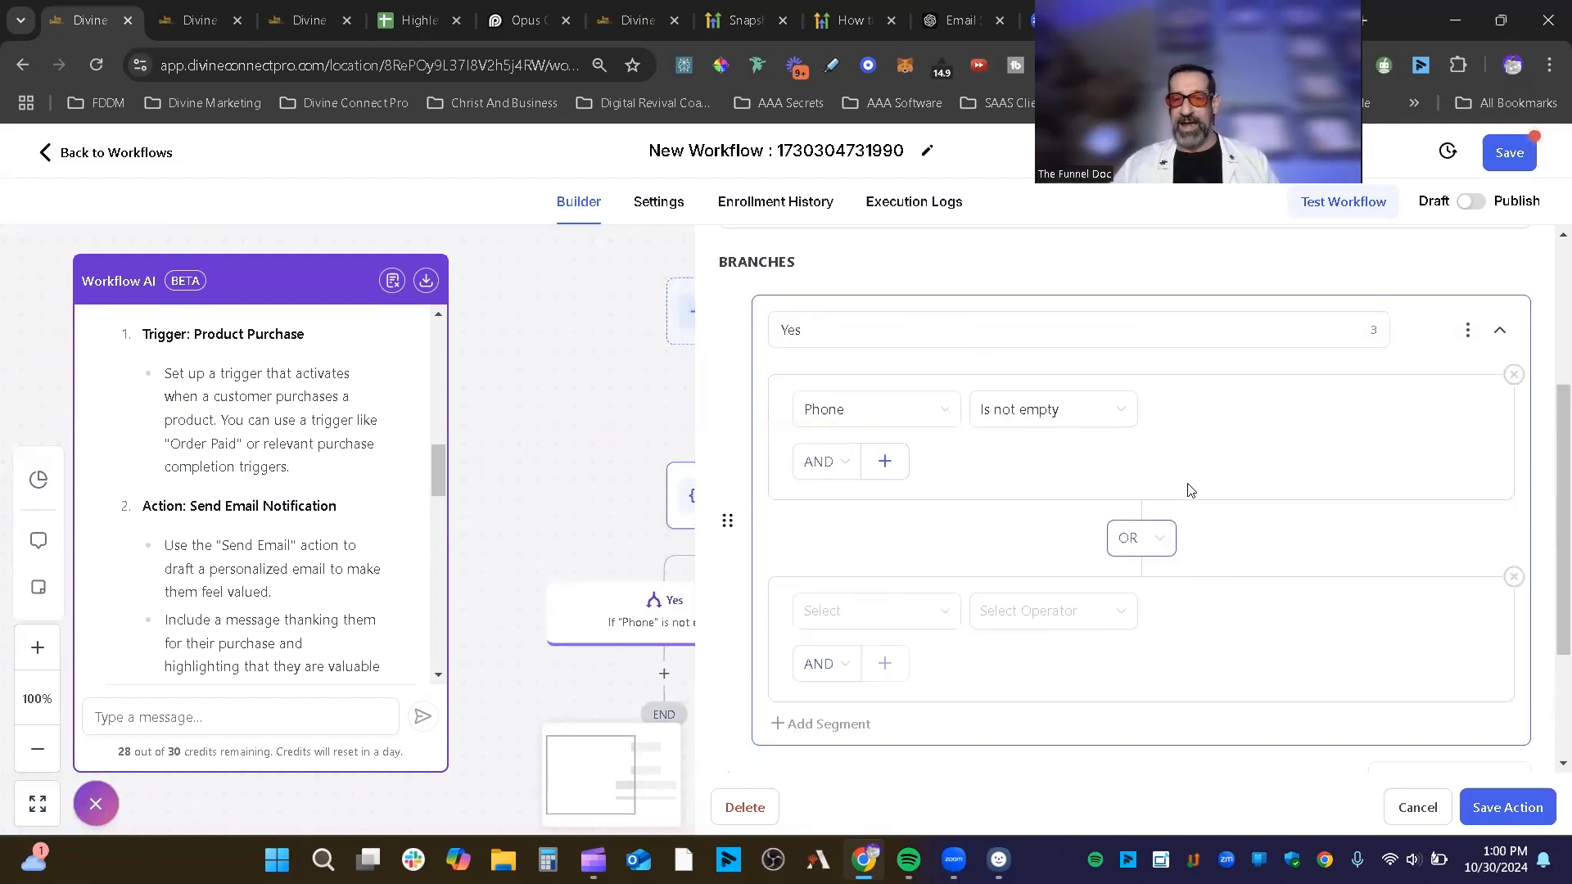
scroll(1190, 490, down, 2)
scroll(1218, 450, up, 1)
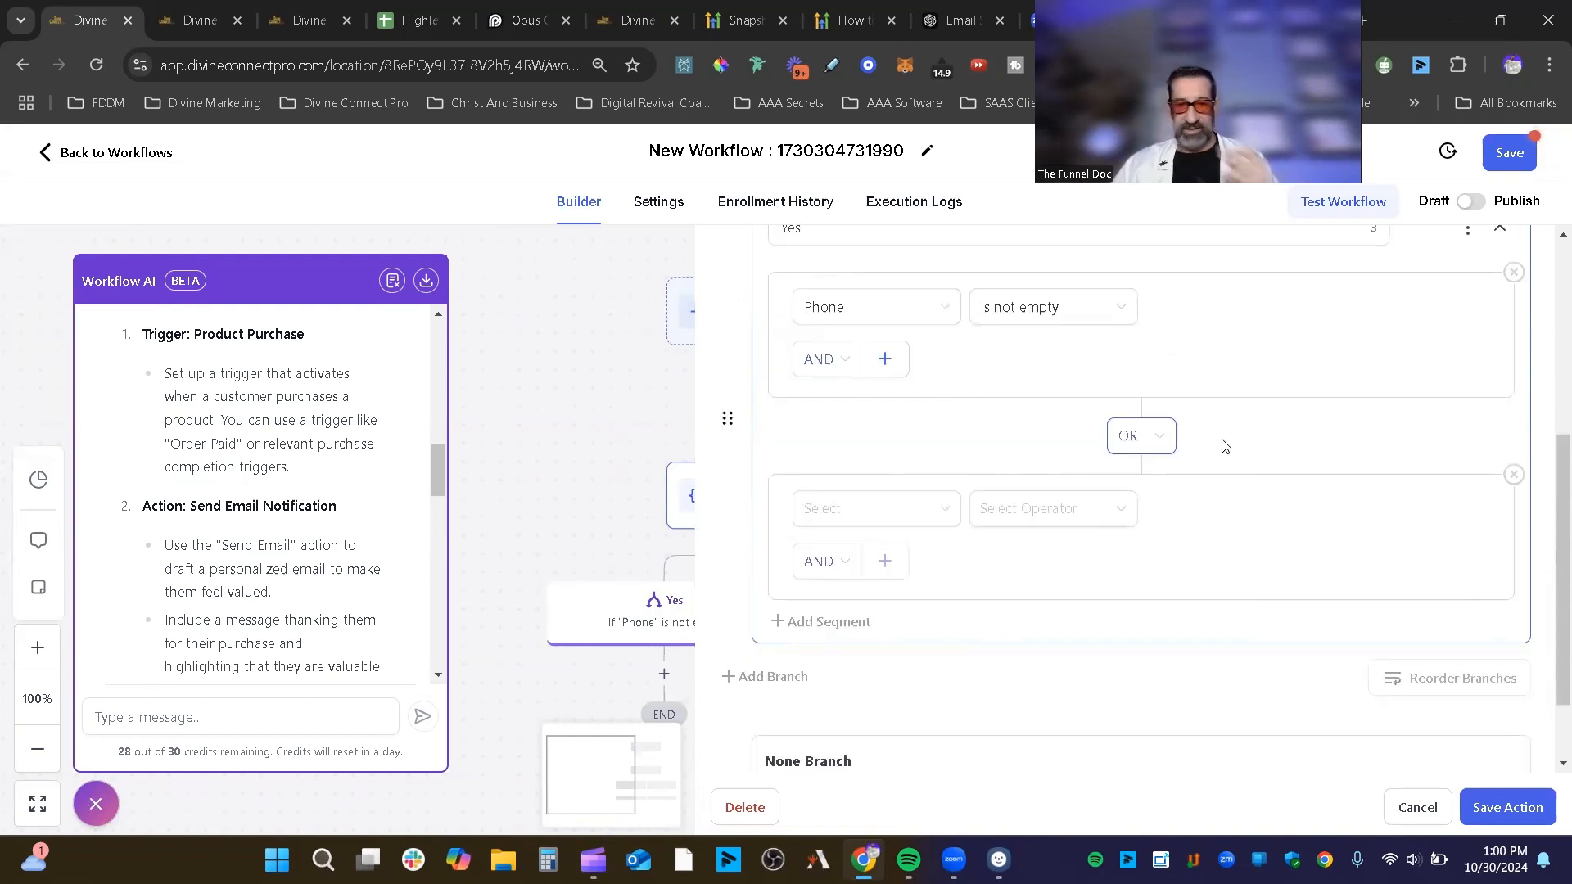
click(1164, 445)
click(1147, 470)
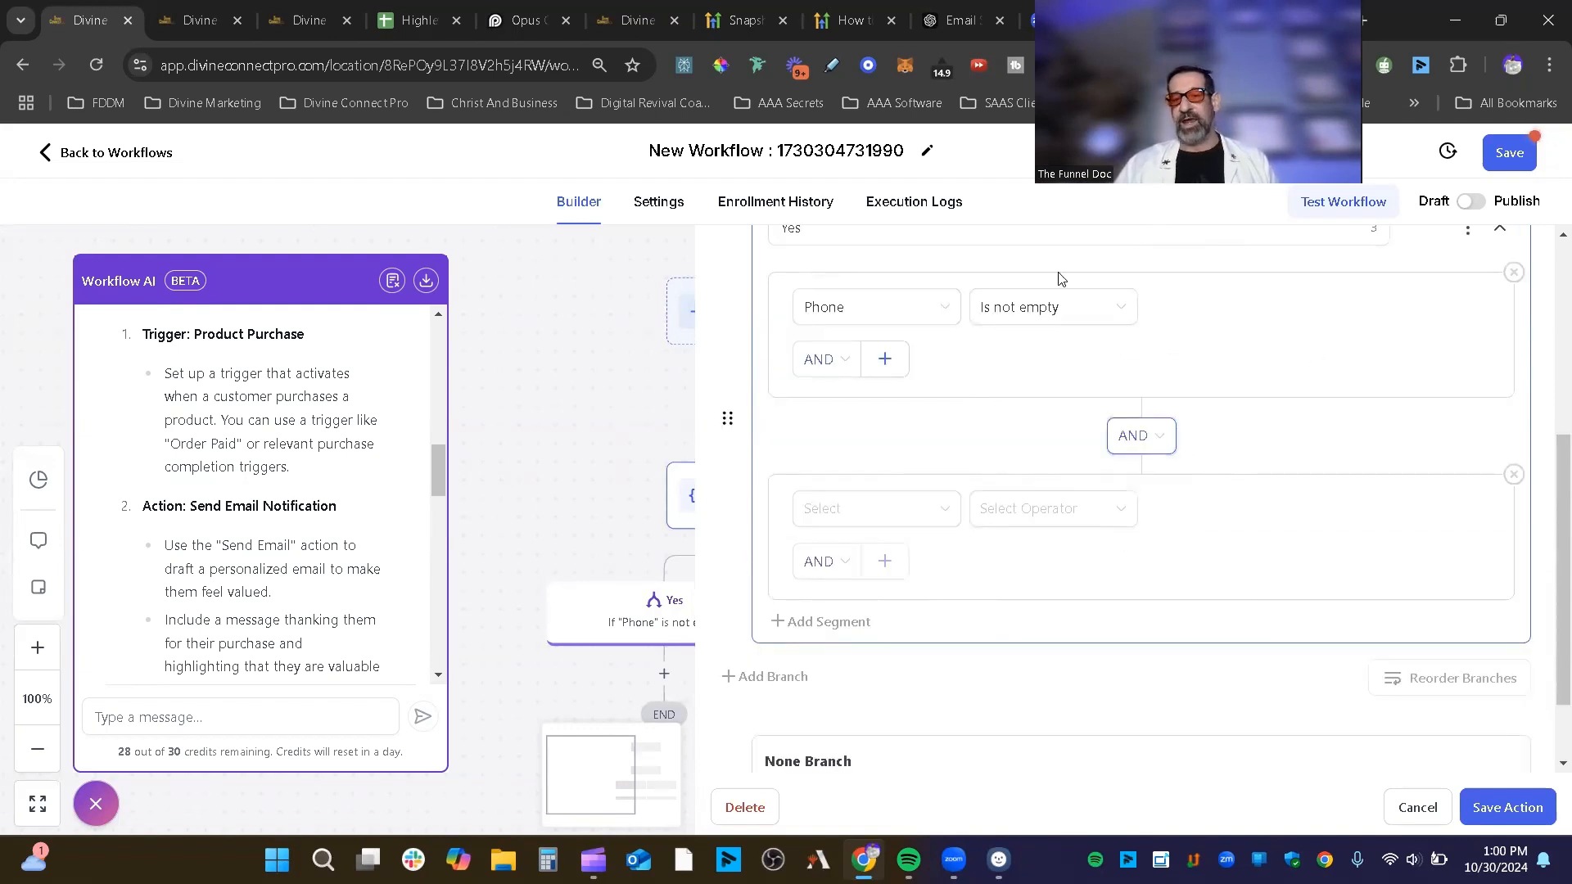
click(1513, 475)
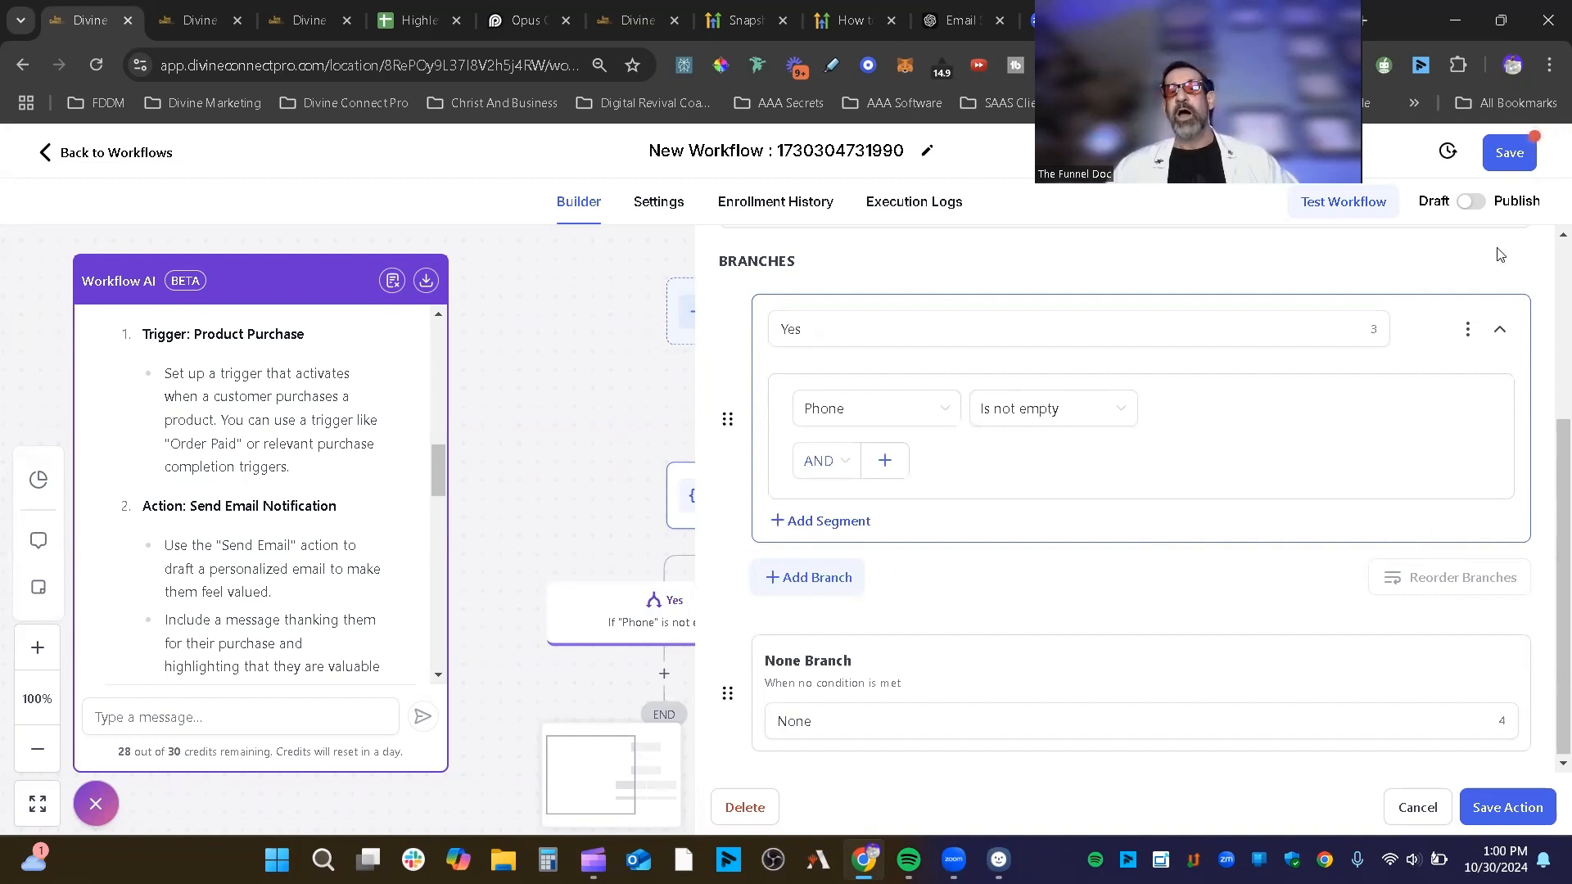
click(1521, 810)
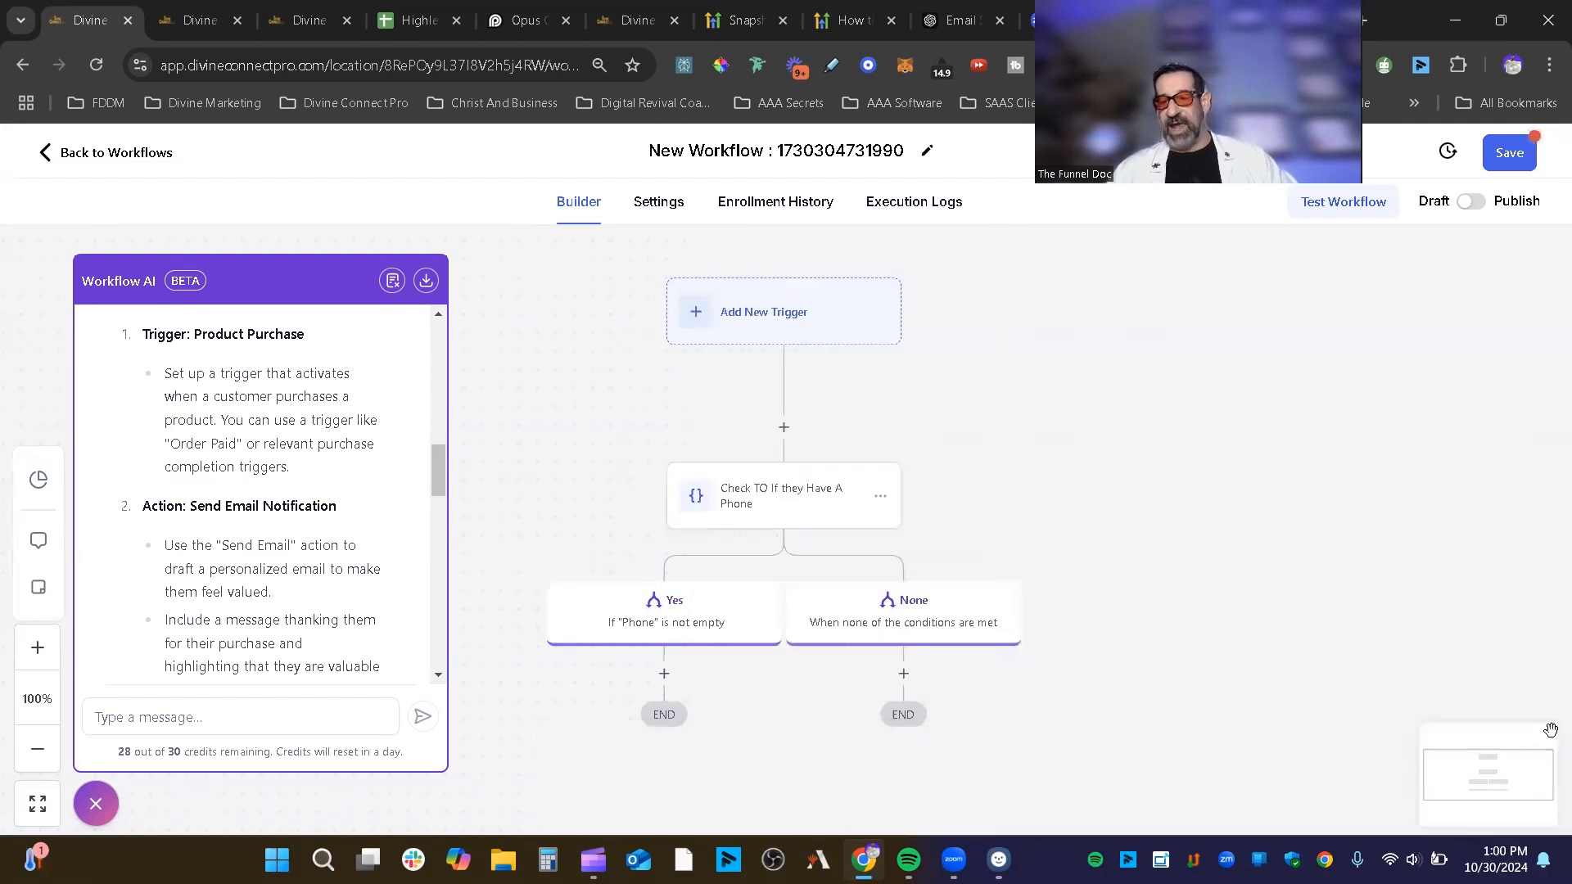
Step: Save the workflow and start a new action under the Yes branch
click(1509, 152)
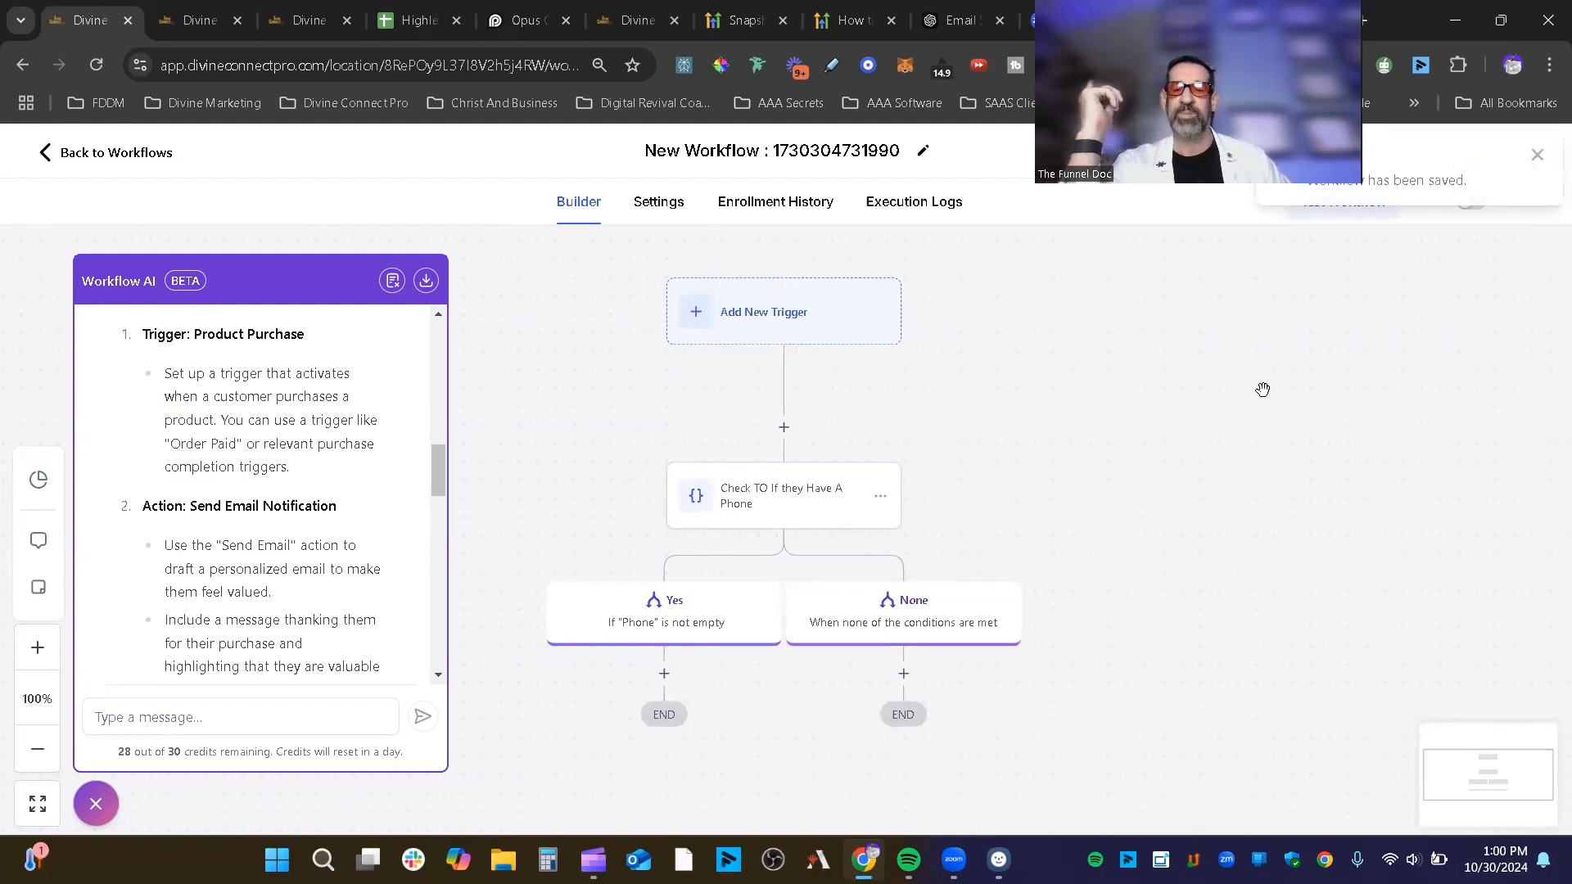
click(905, 675)
click(1535, 268)
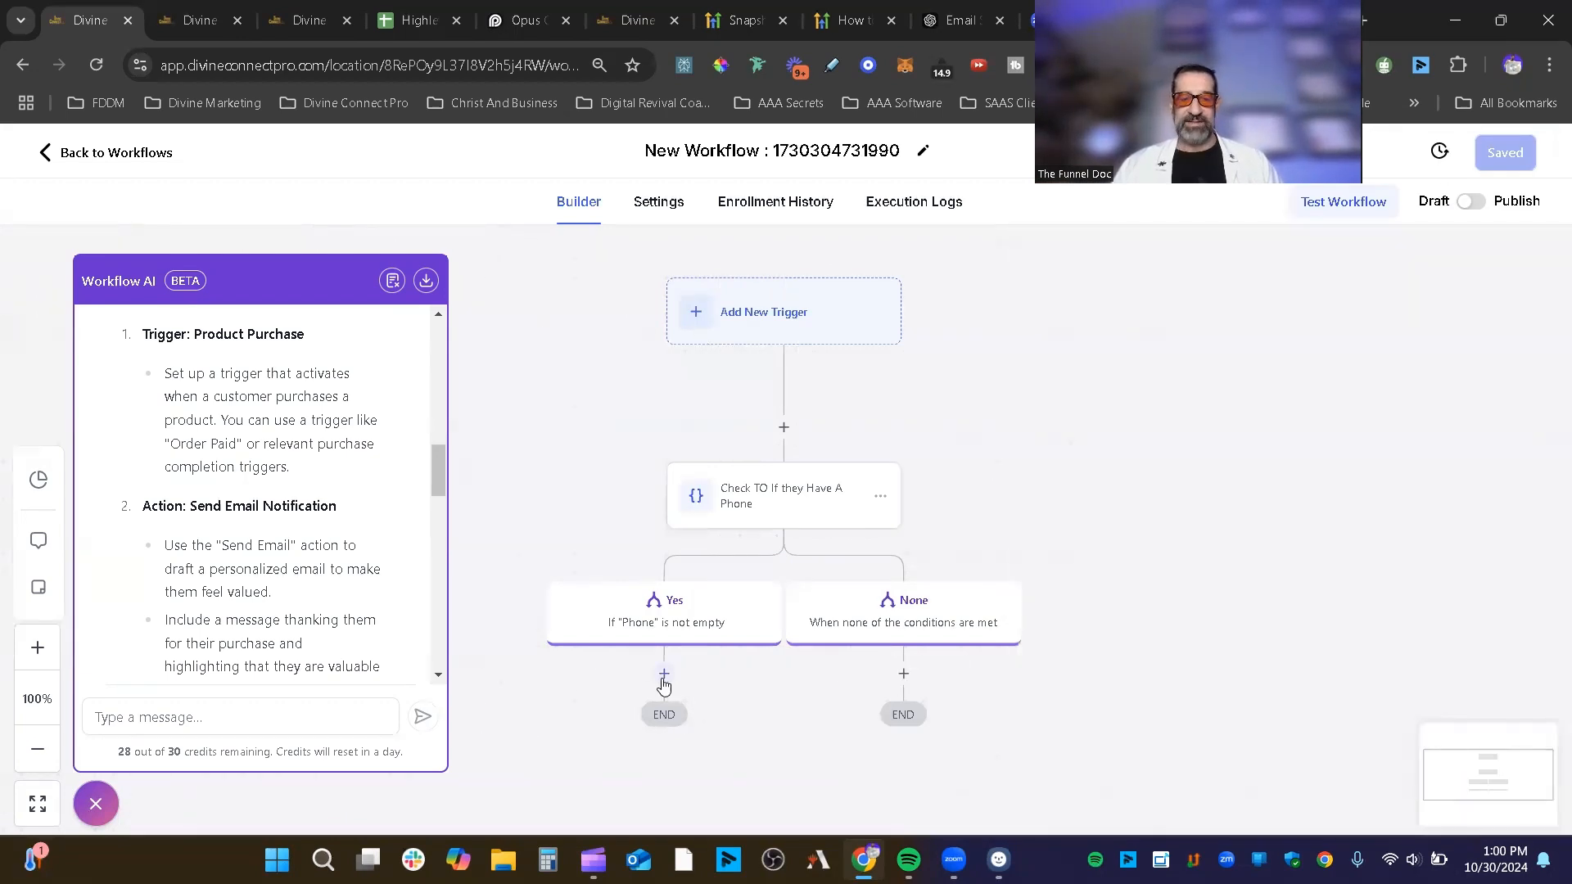
click(664, 673)
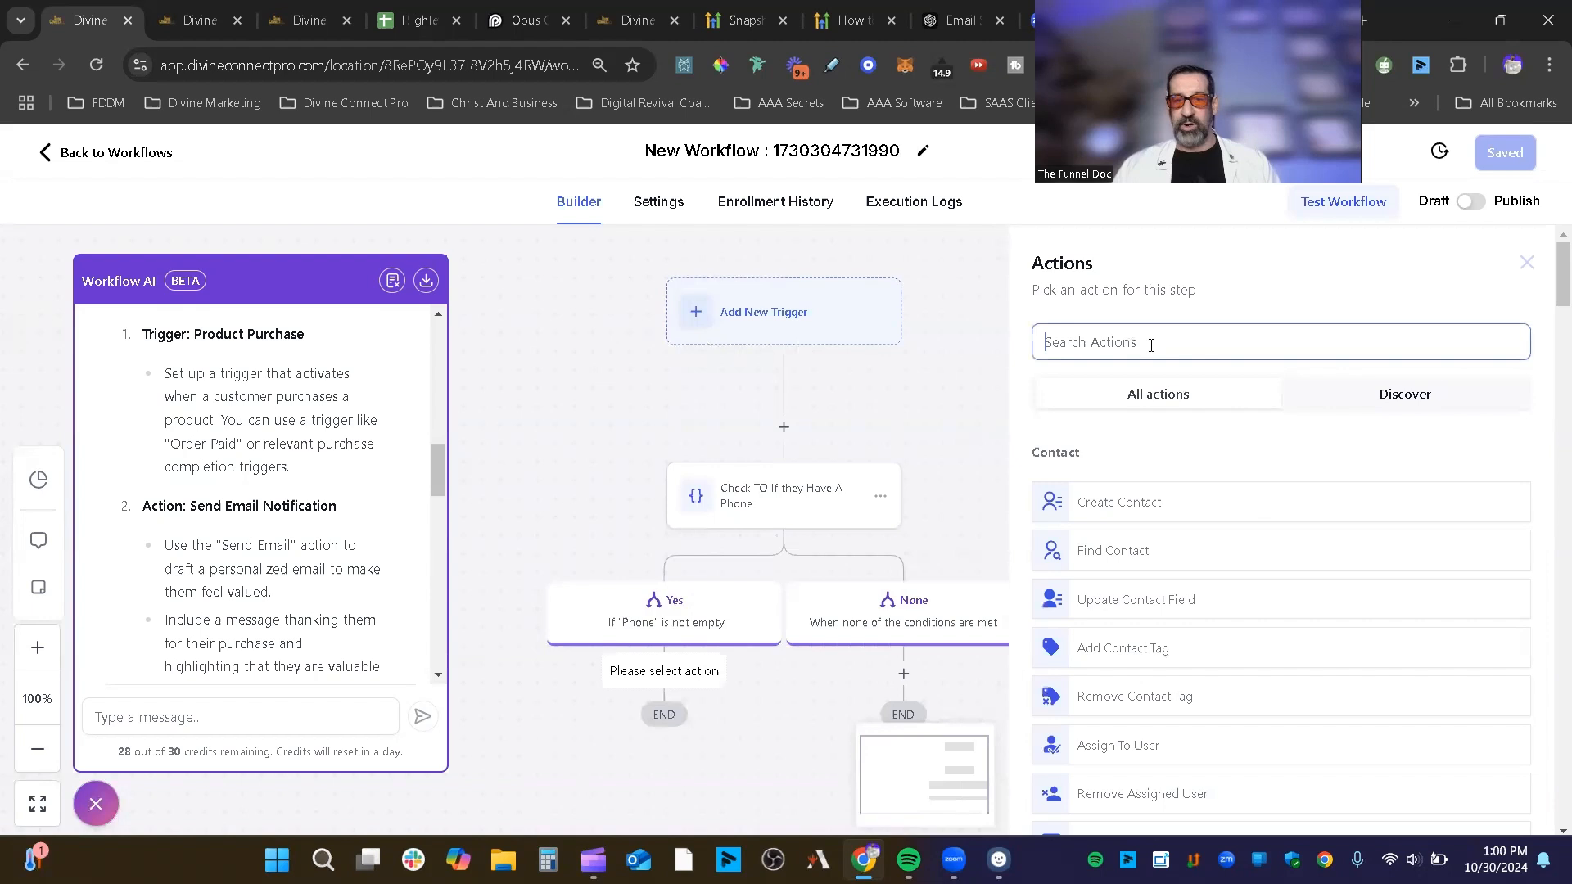
Step: Add a Wait step from the 'wai' search and keep its Wait For type as Time Delay
text(wai)
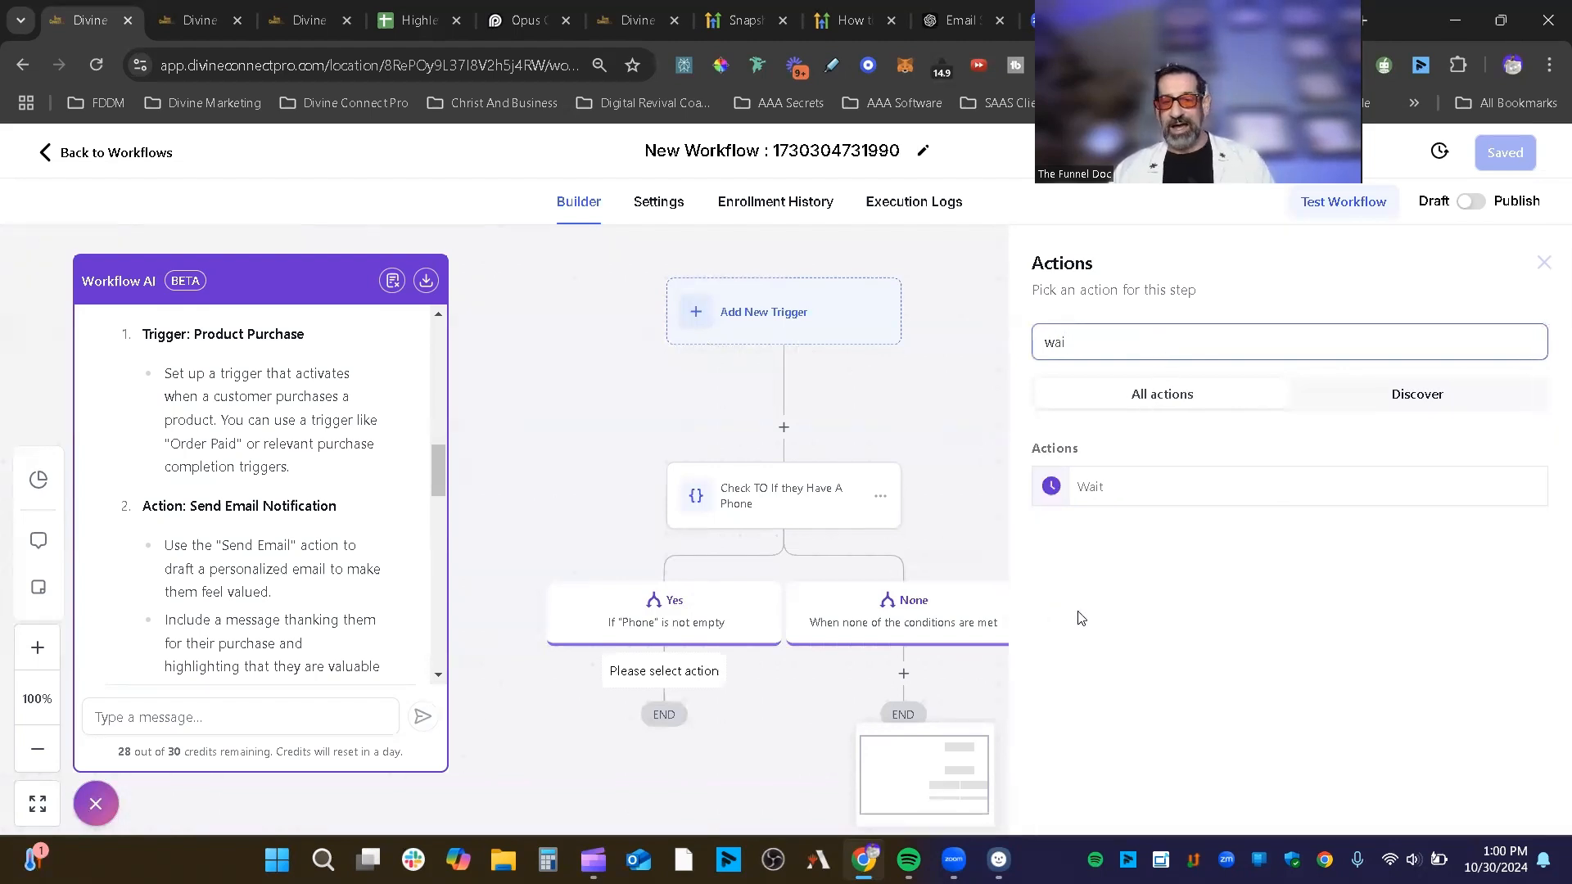
click(1128, 491)
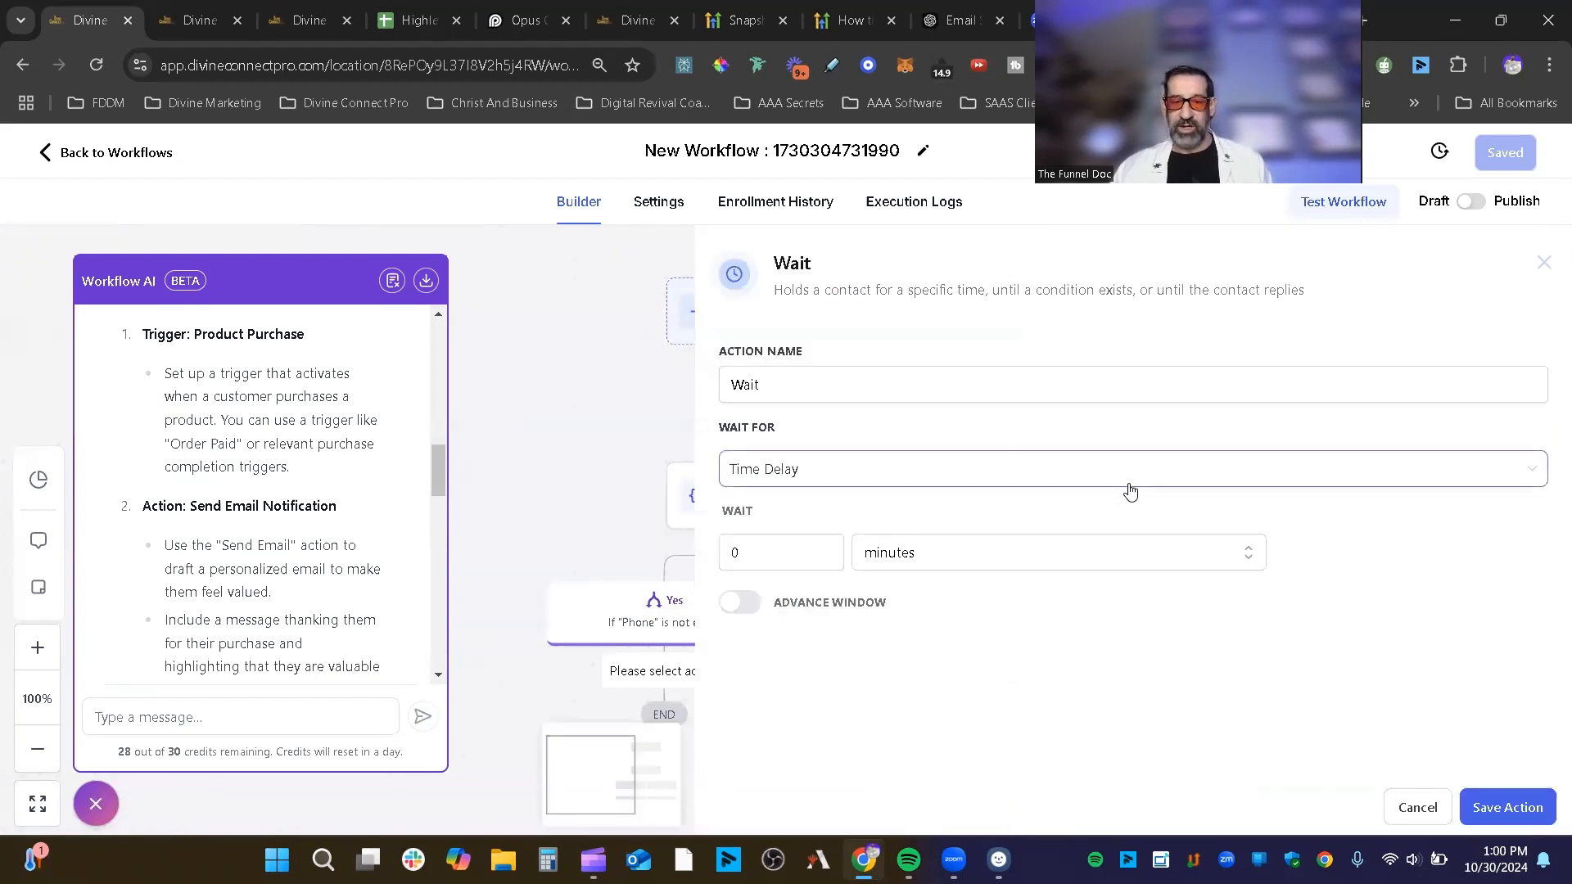
click(886, 473)
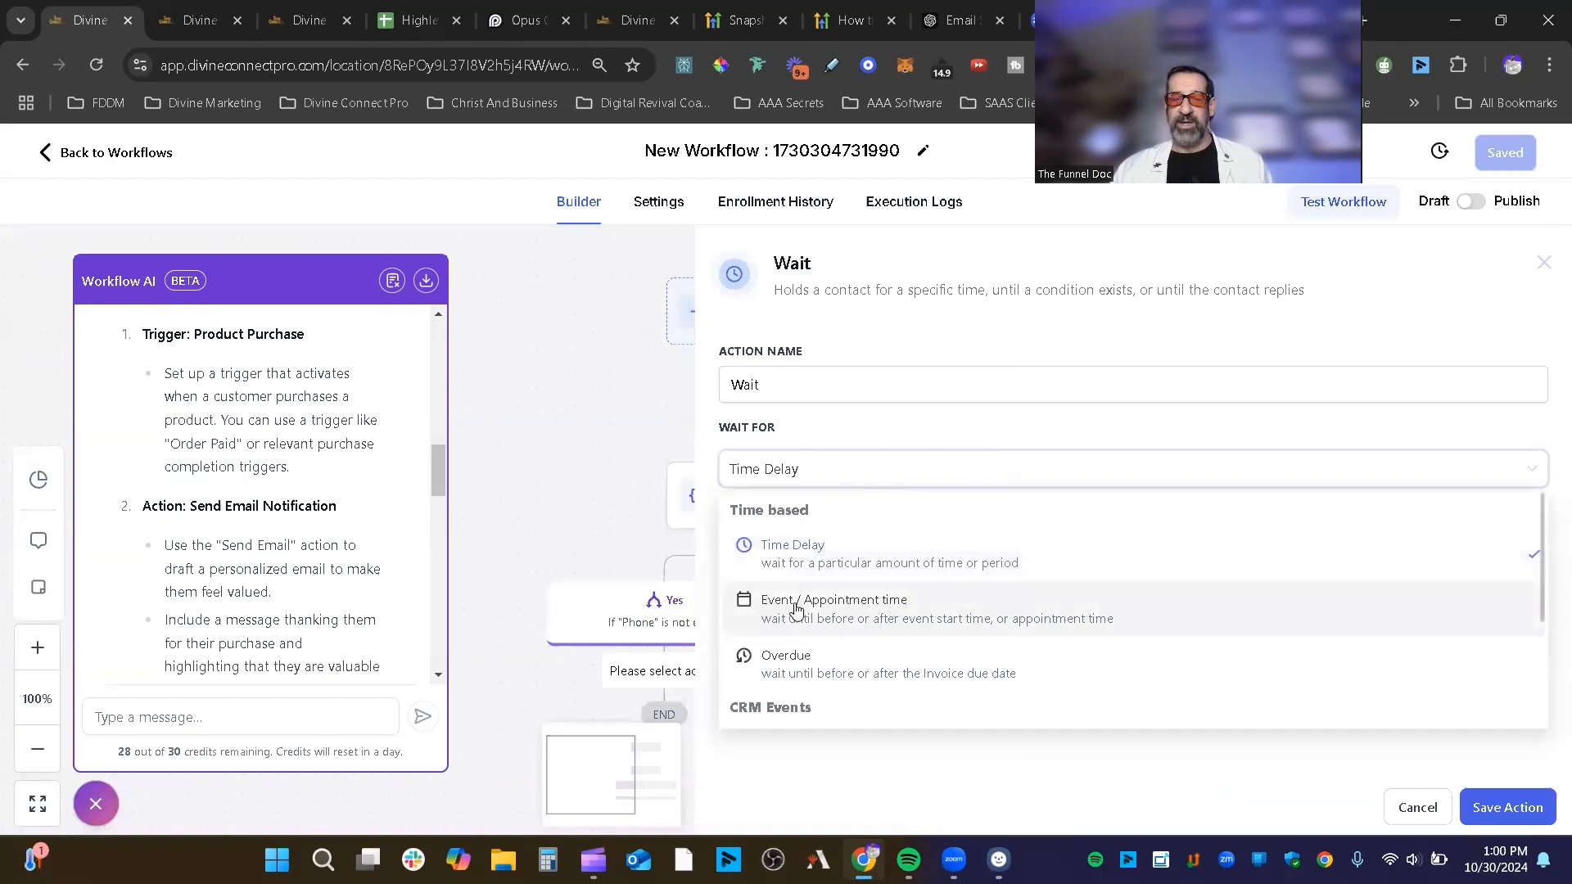
scroll(933, 631, down, 3)
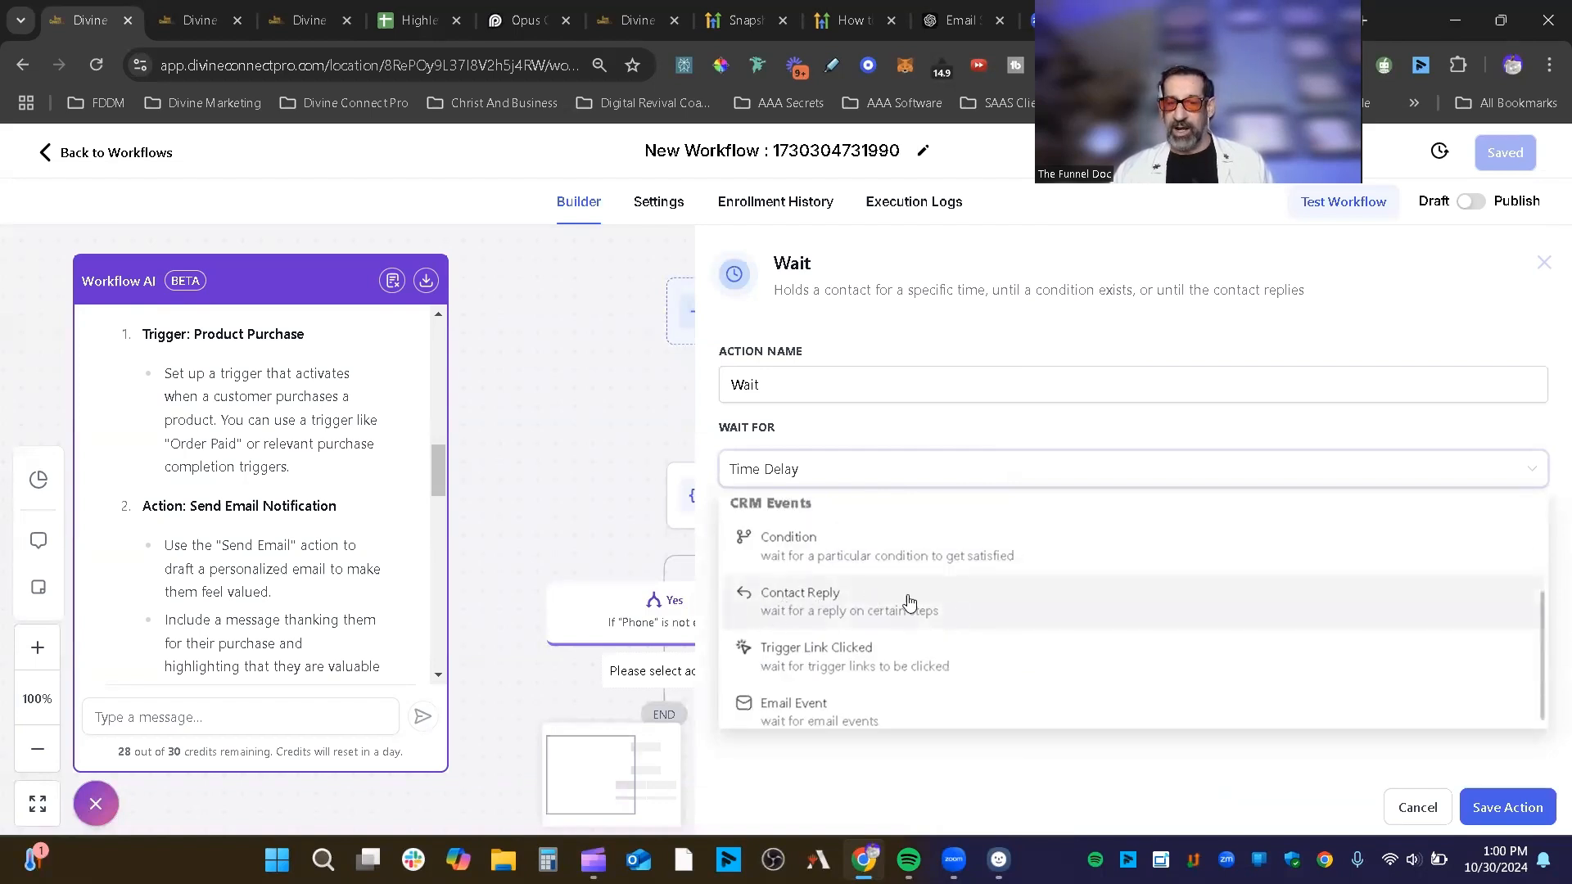
scroll(878, 664, down, 1)
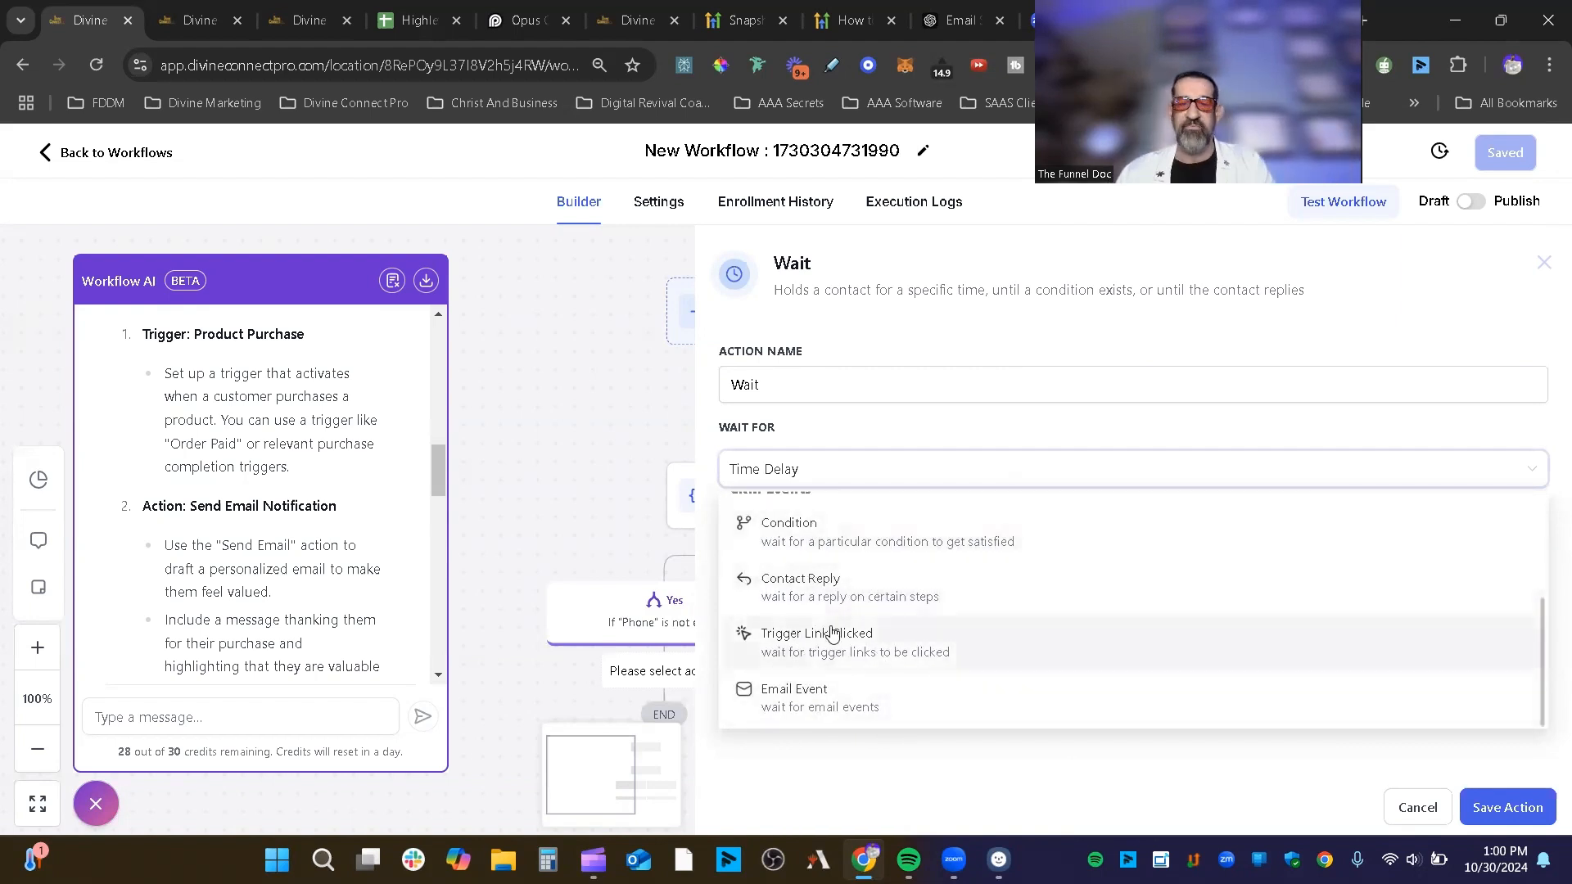
scroll(838, 586, up, 3)
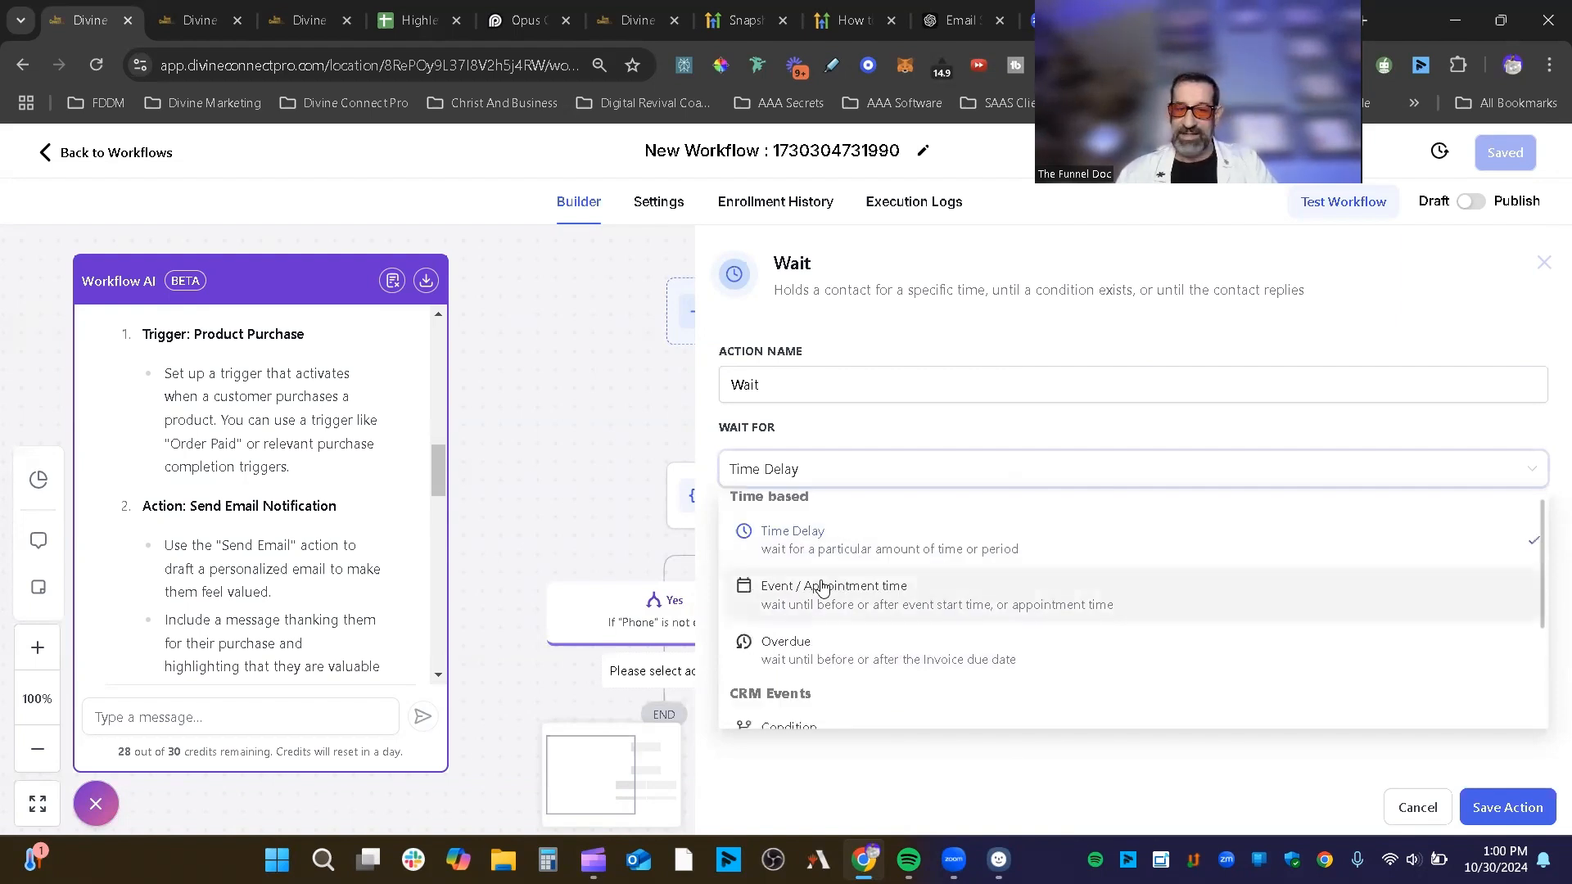
click(861, 557)
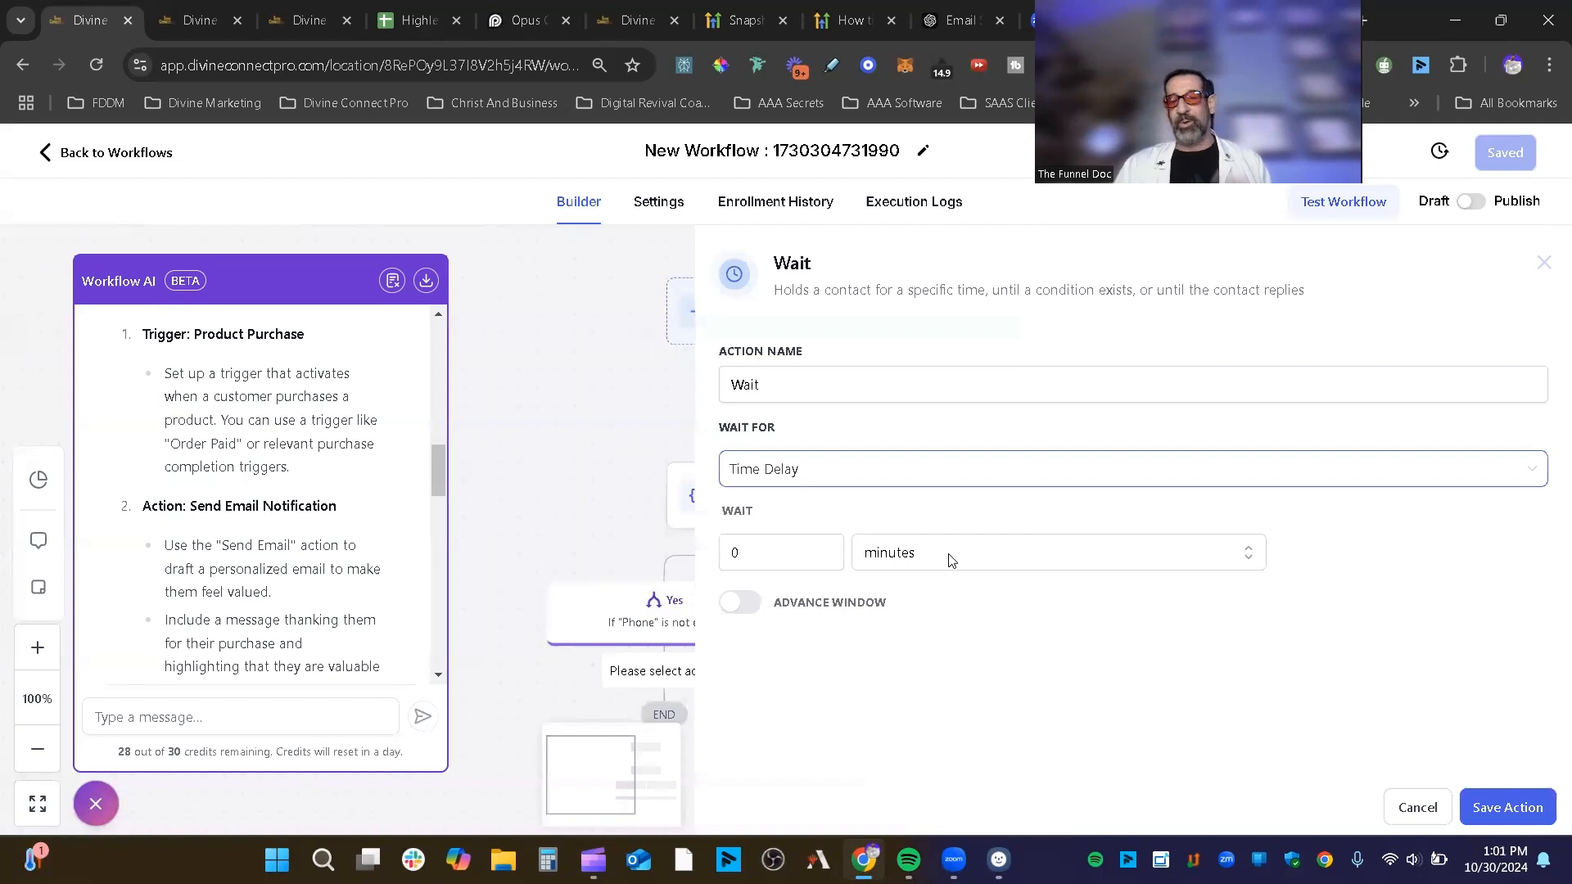
Step: Switch Wait For to Event / Appointment time, leaving timing at Before, then to Overdue
click(884, 471)
click(845, 593)
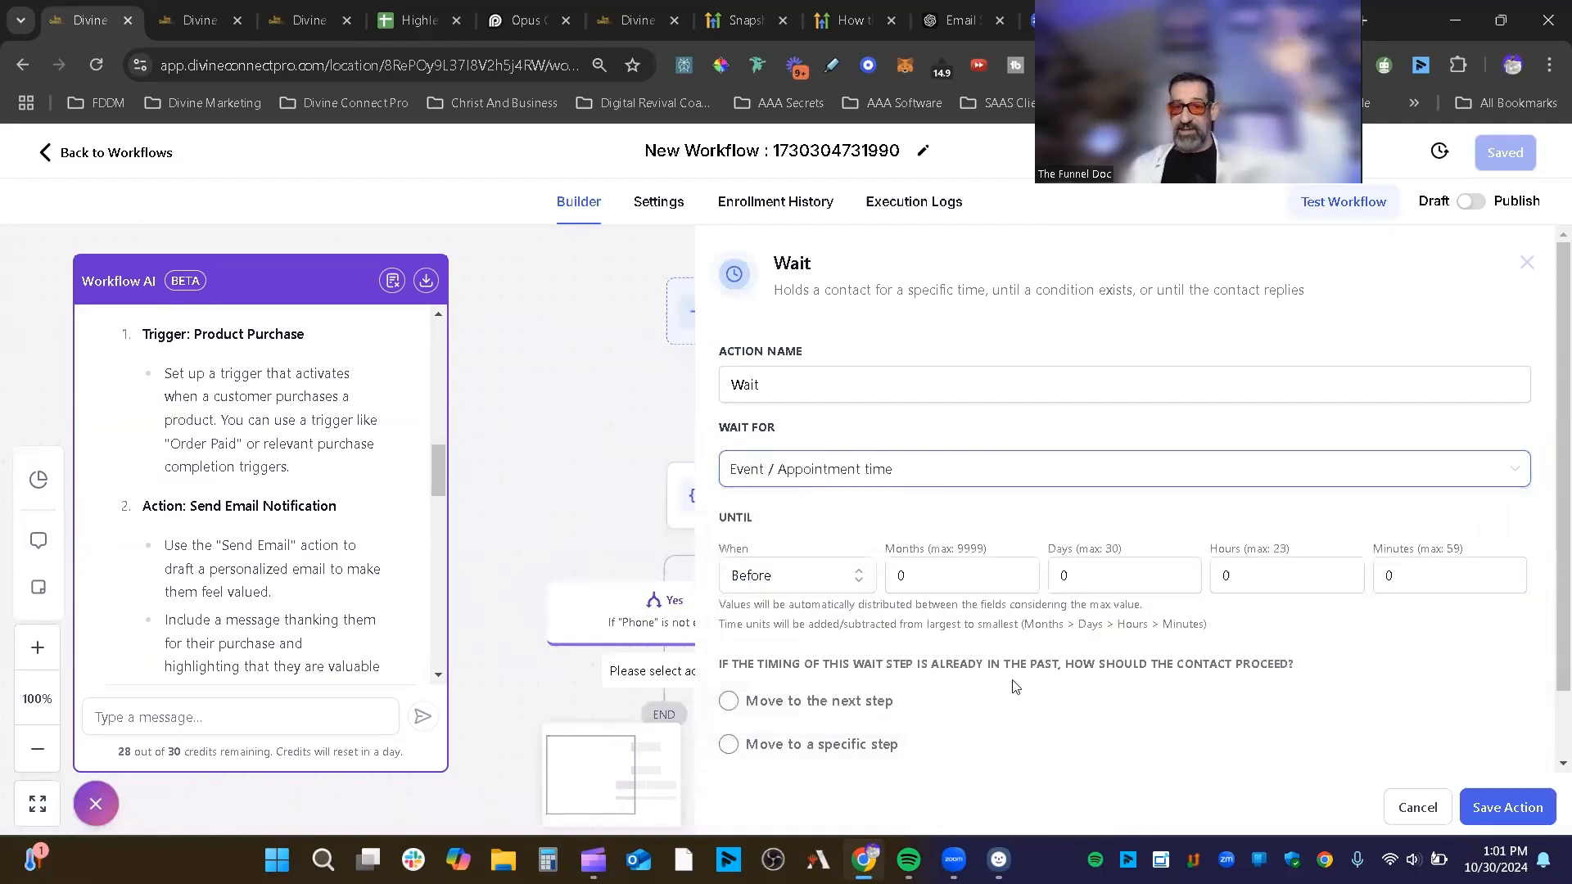
click(856, 578)
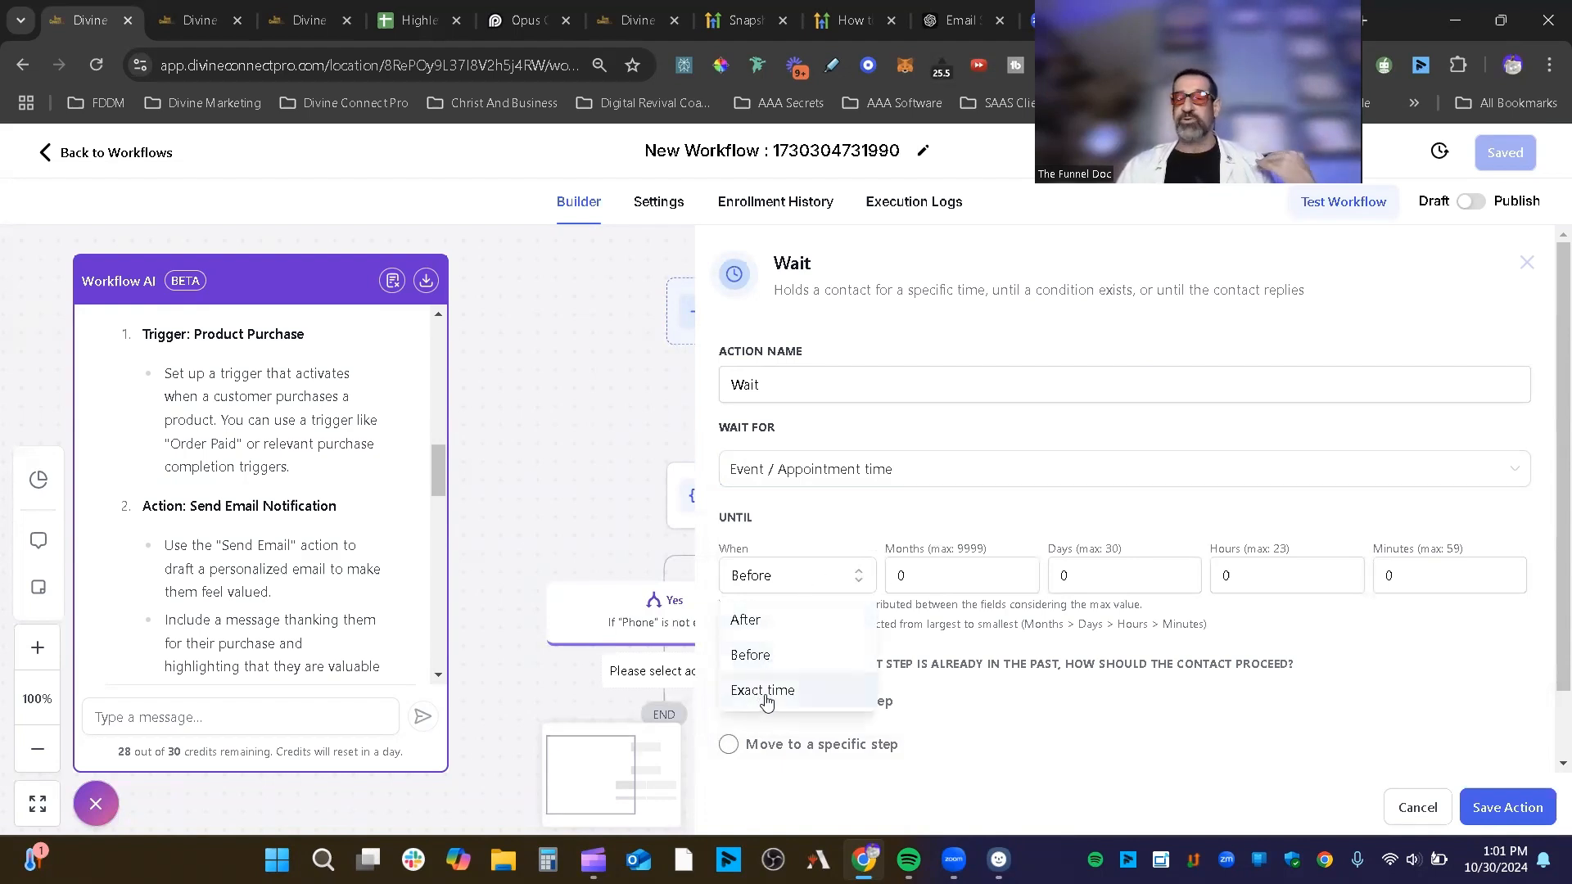
click(1106, 496)
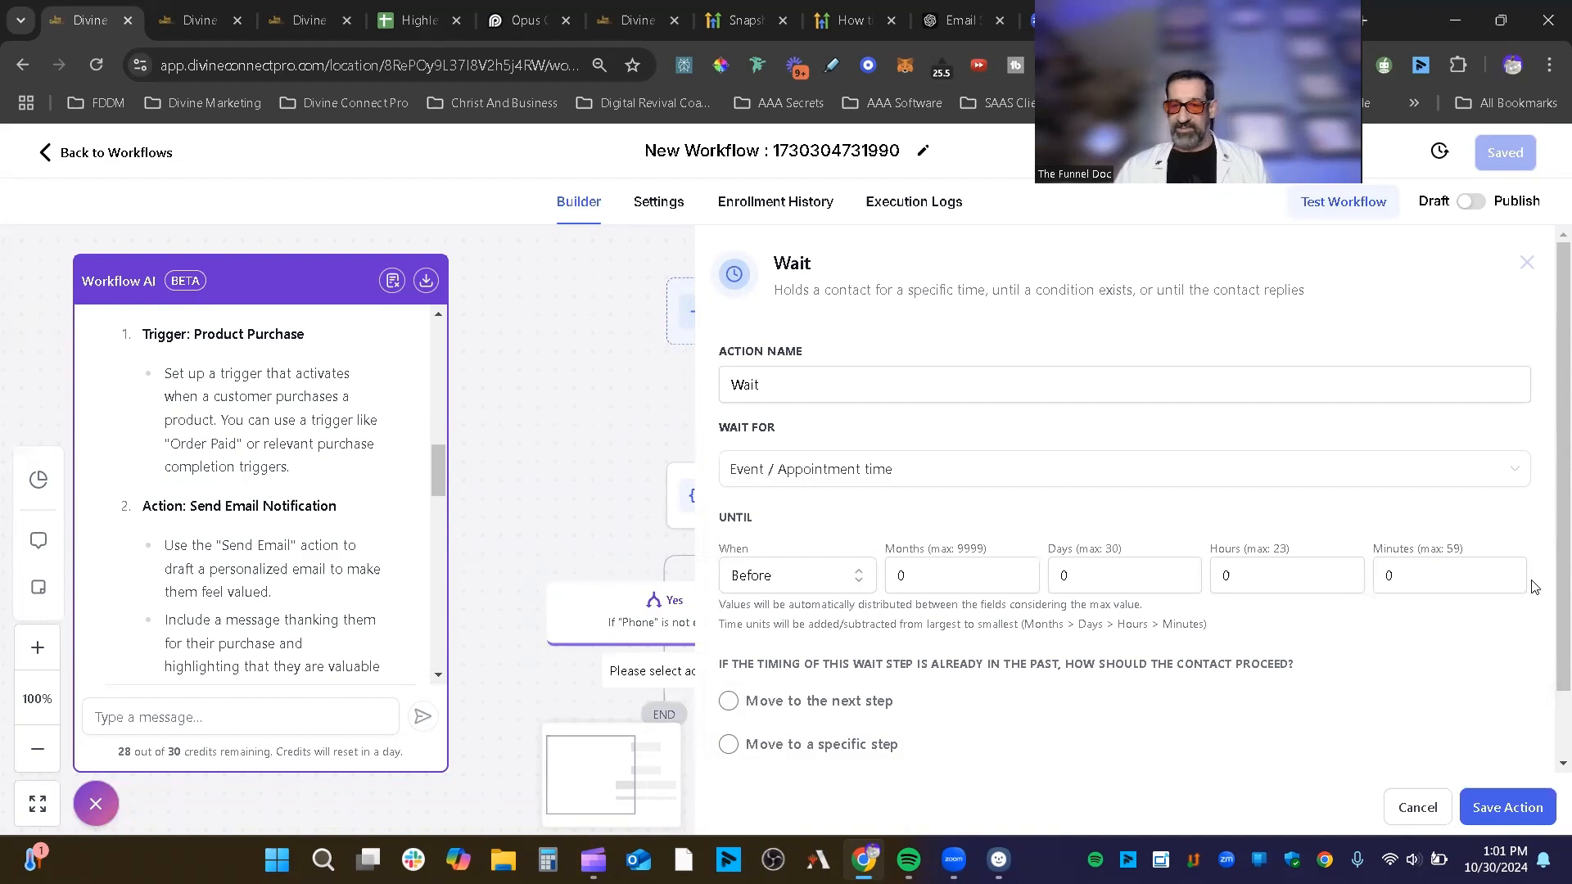
click(917, 470)
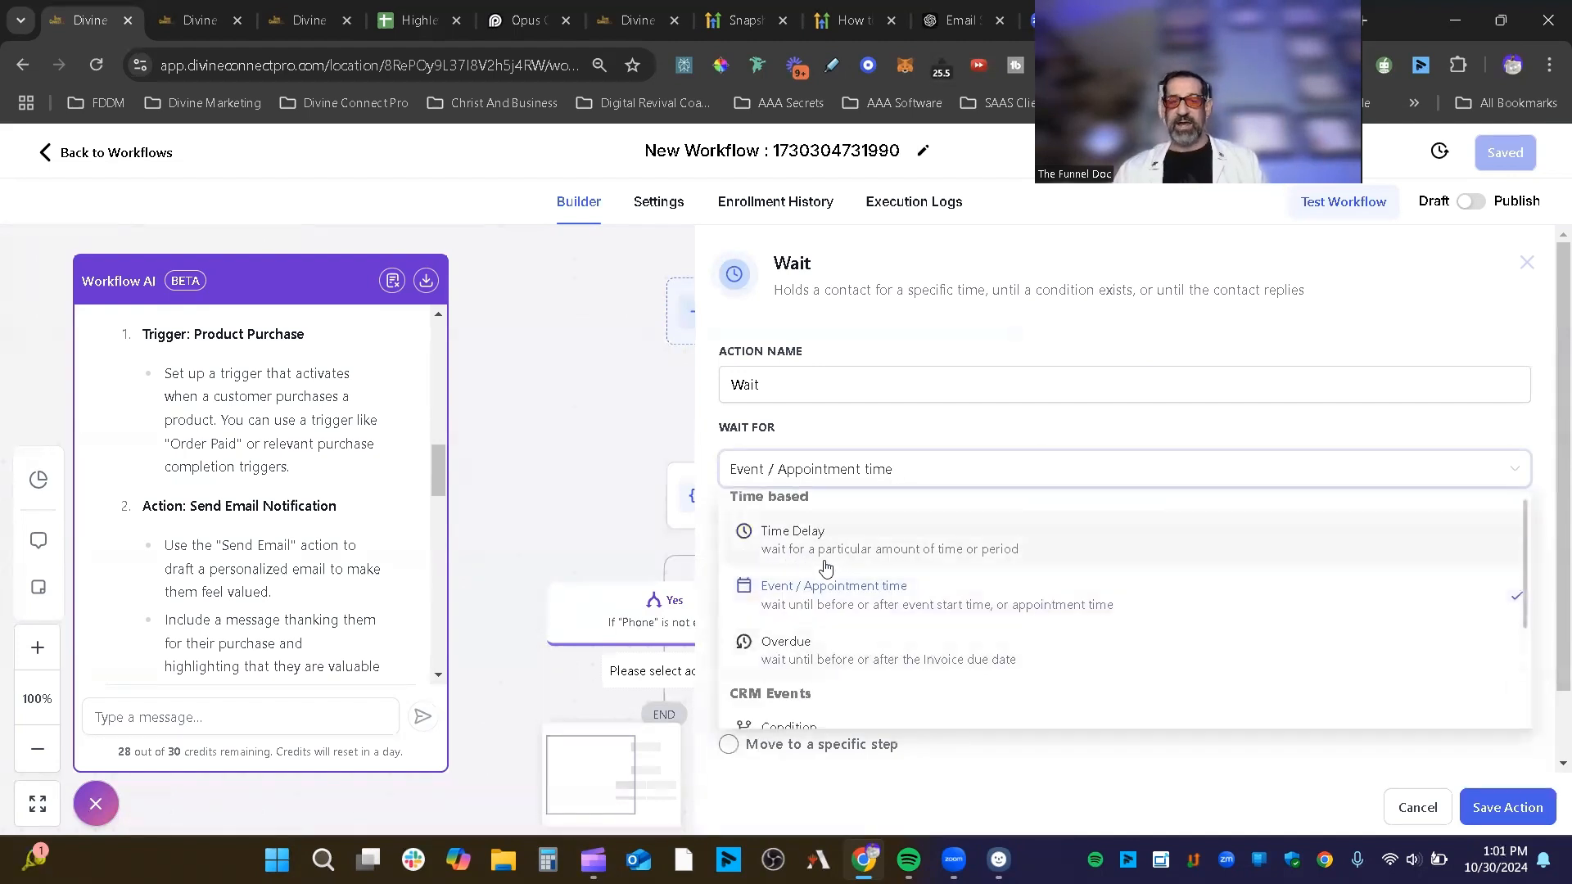
click(825, 651)
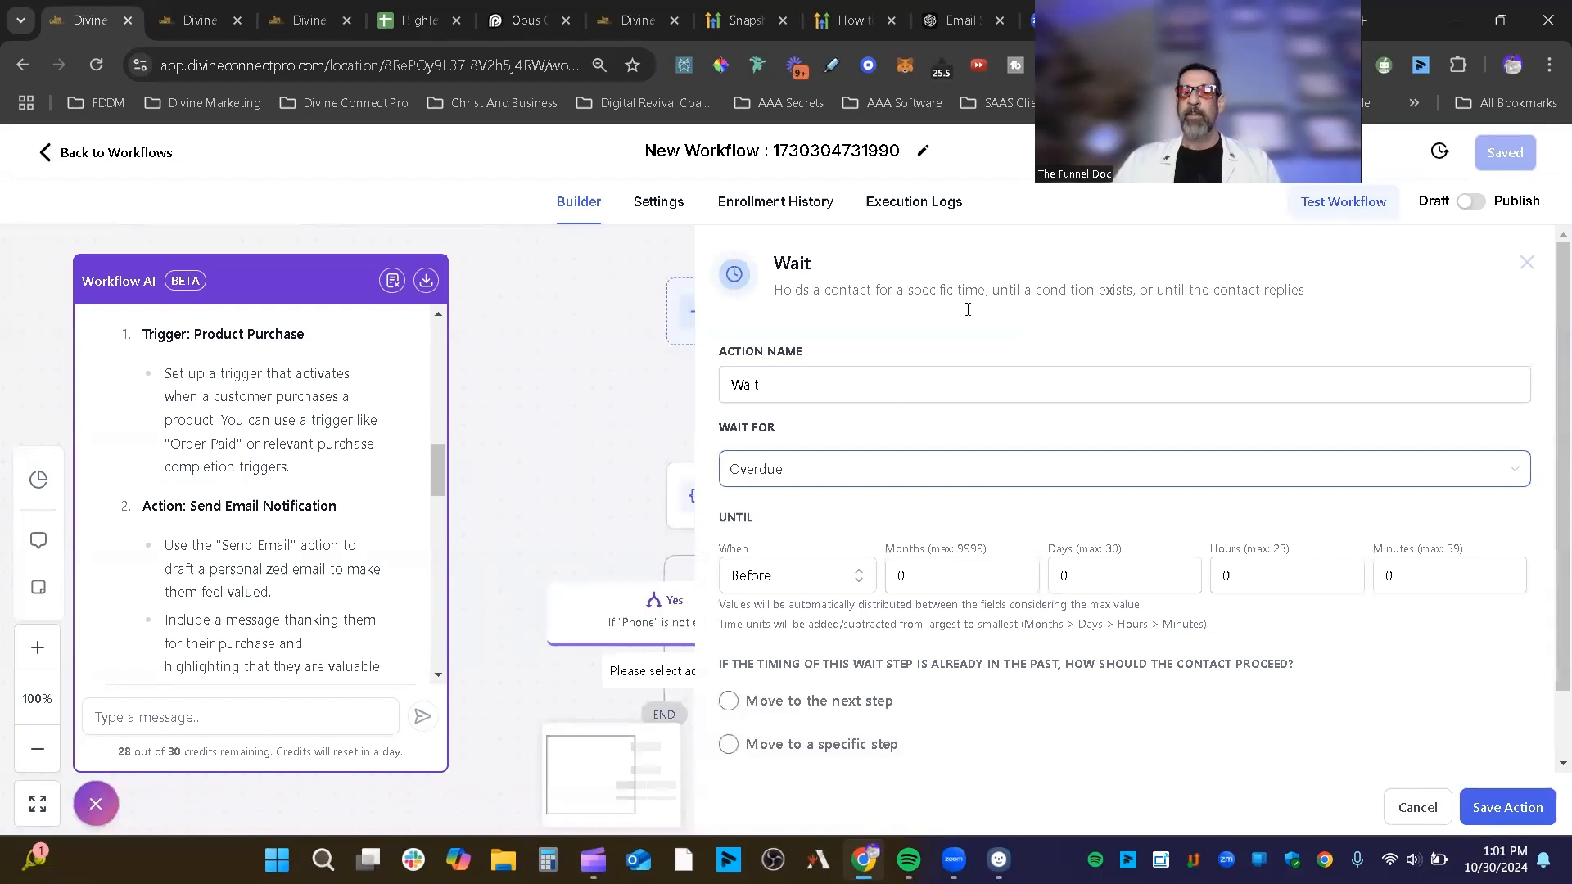
Step: Change Wait For to Email Event, then cancel the Wait step without saving
click(898, 396)
click(892, 465)
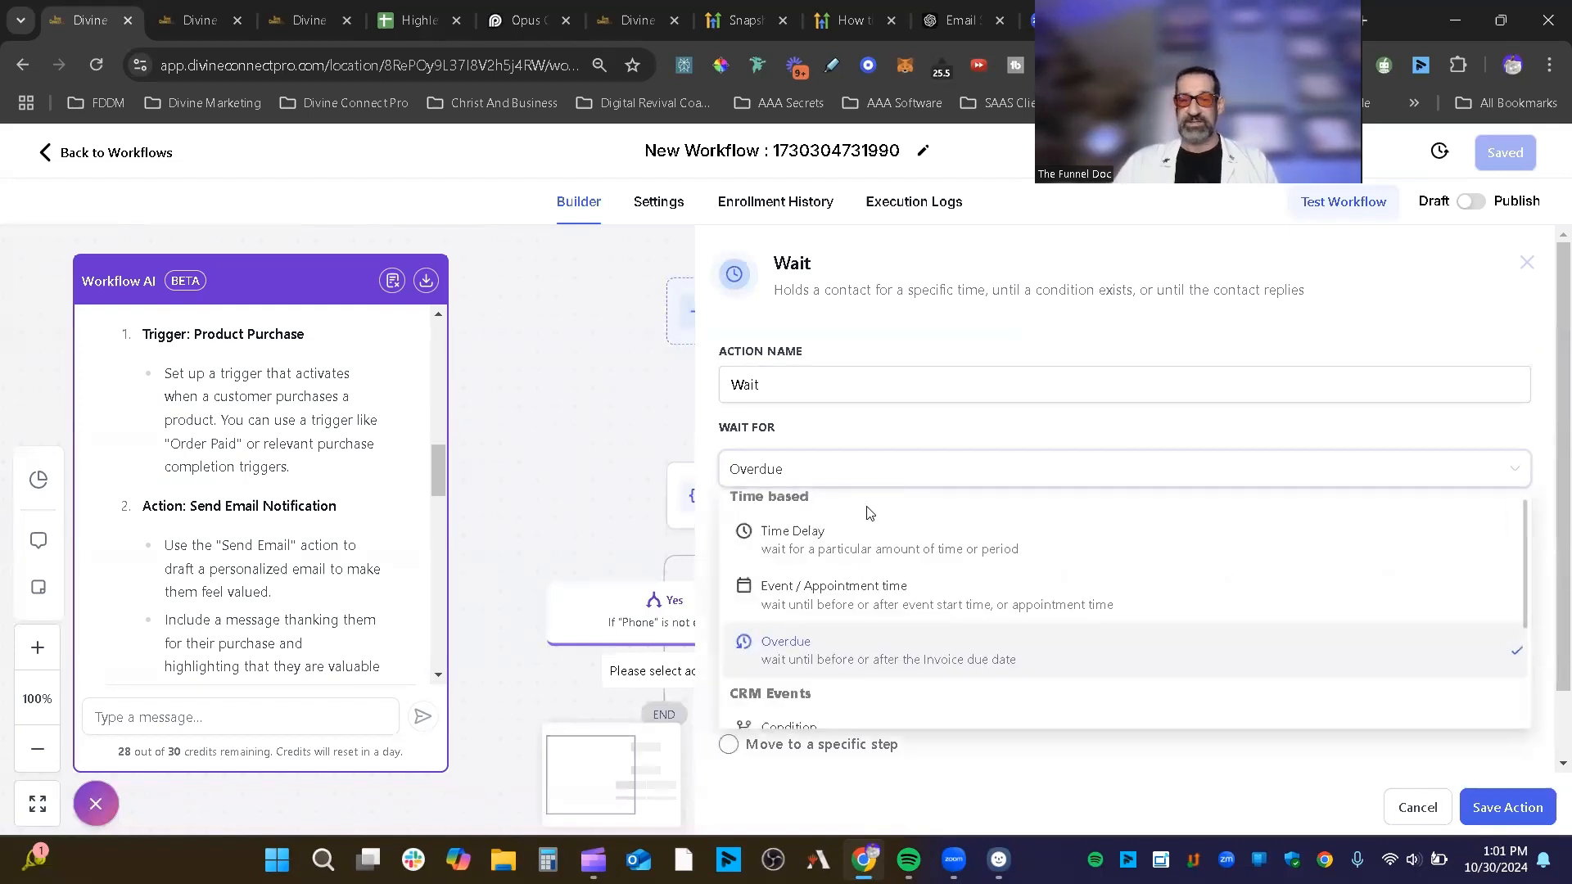
scroll(860, 590, down, 3)
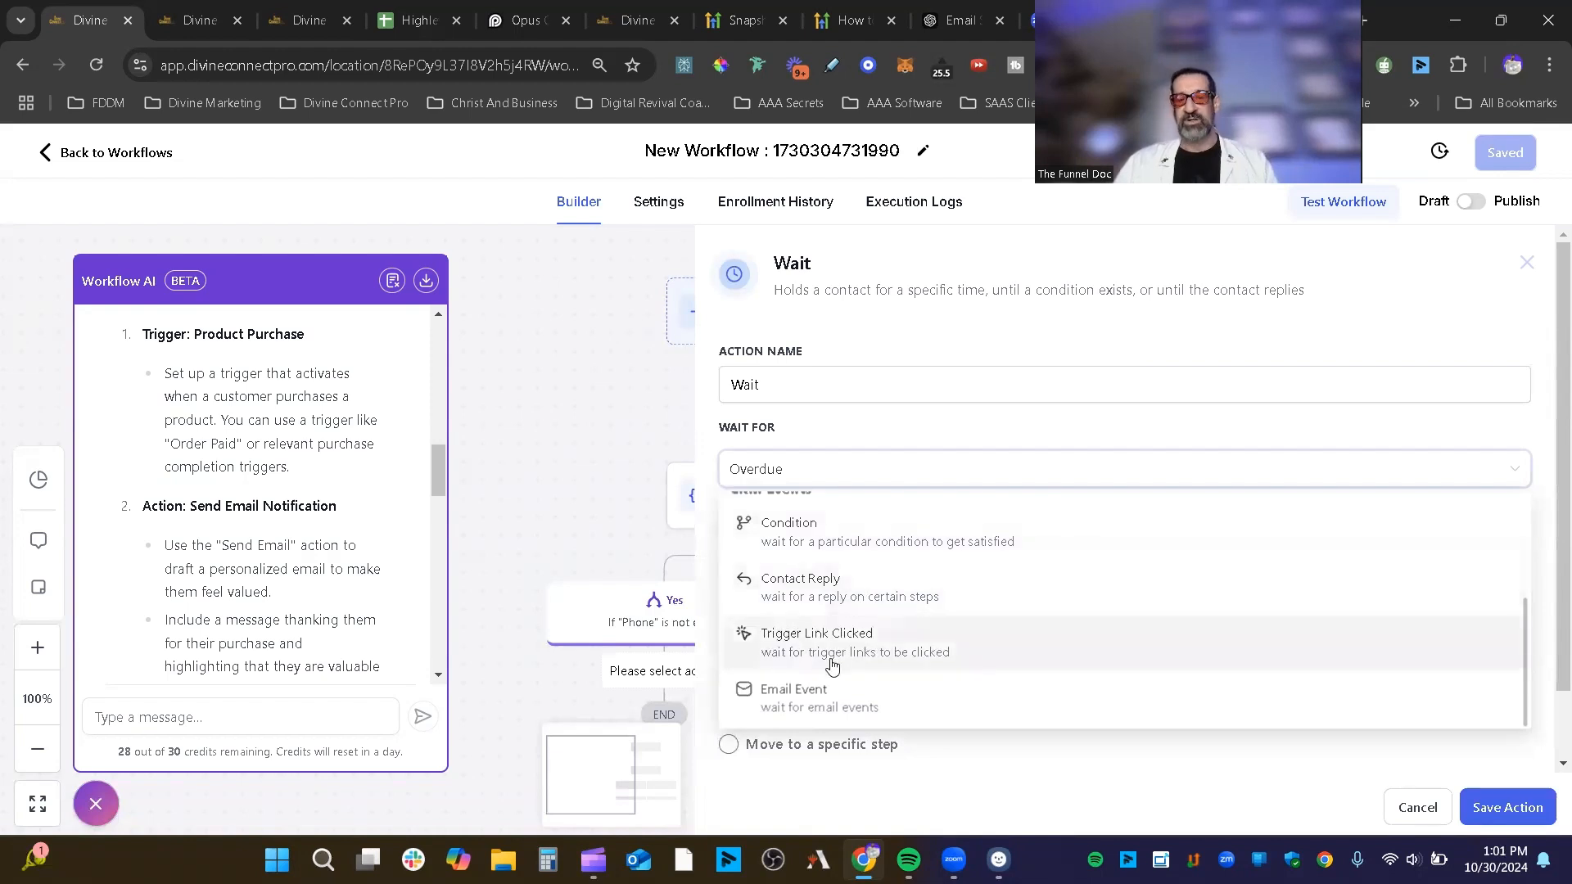
click(890, 684)
click(845, 571)
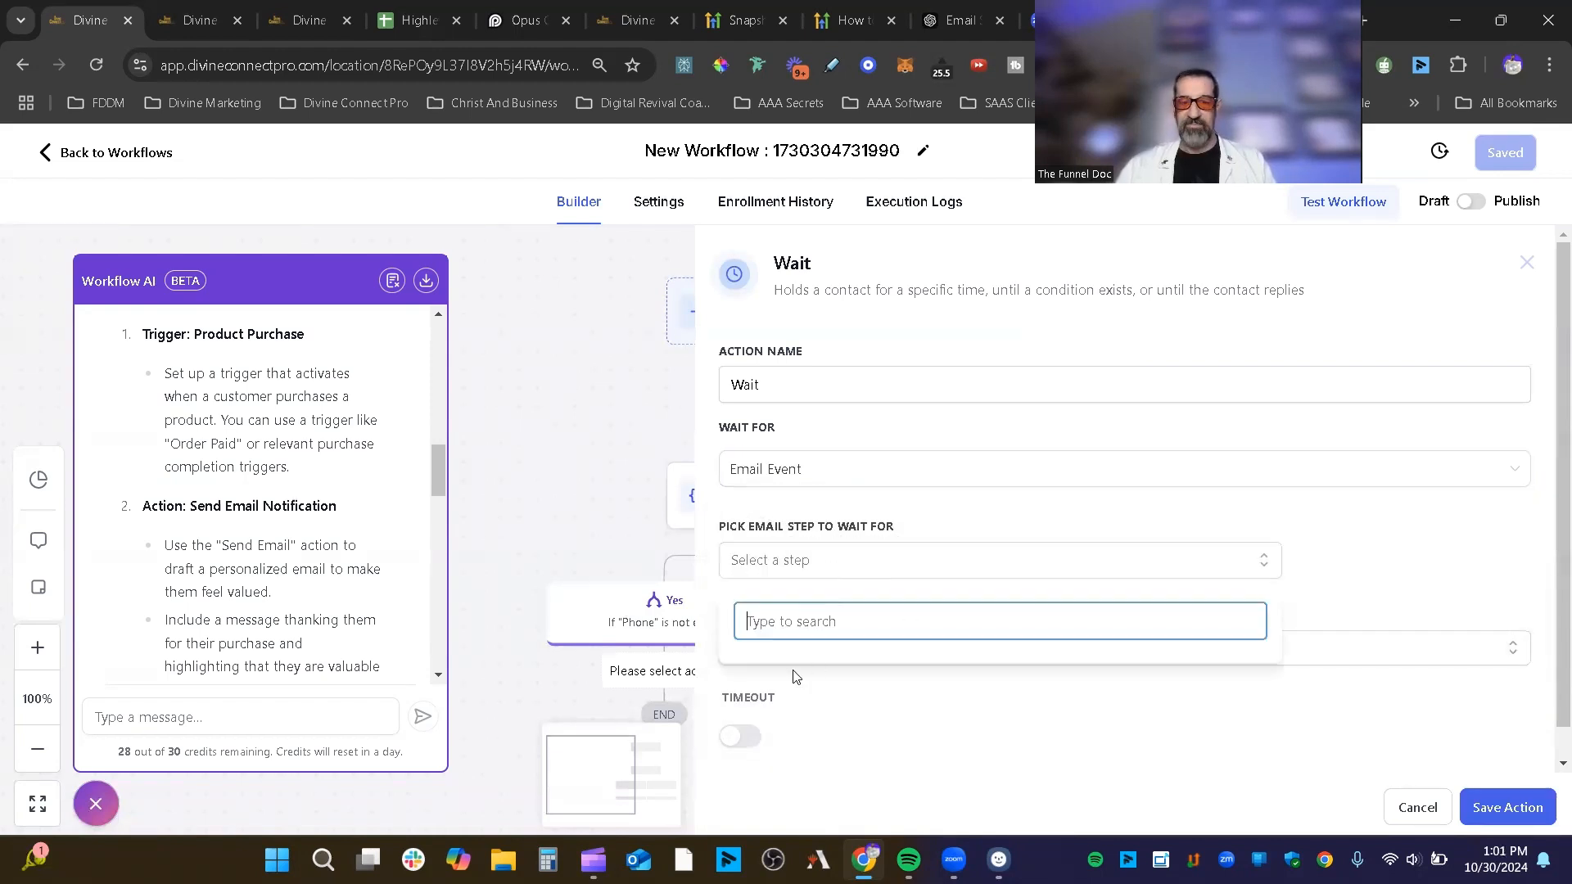
click(1140, 576)
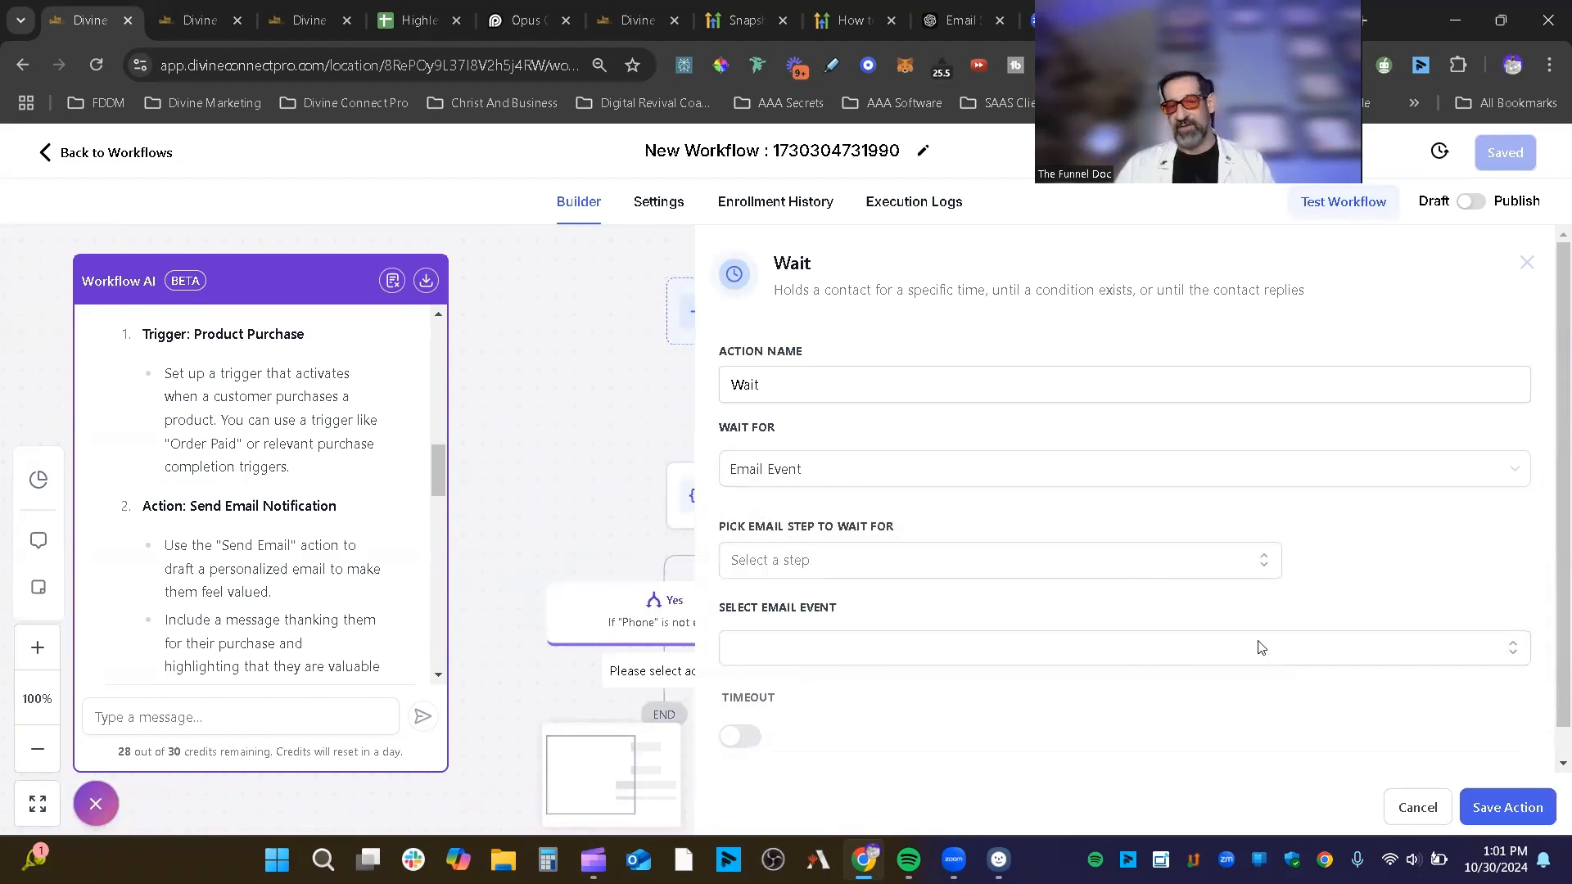
click(1410, 799)
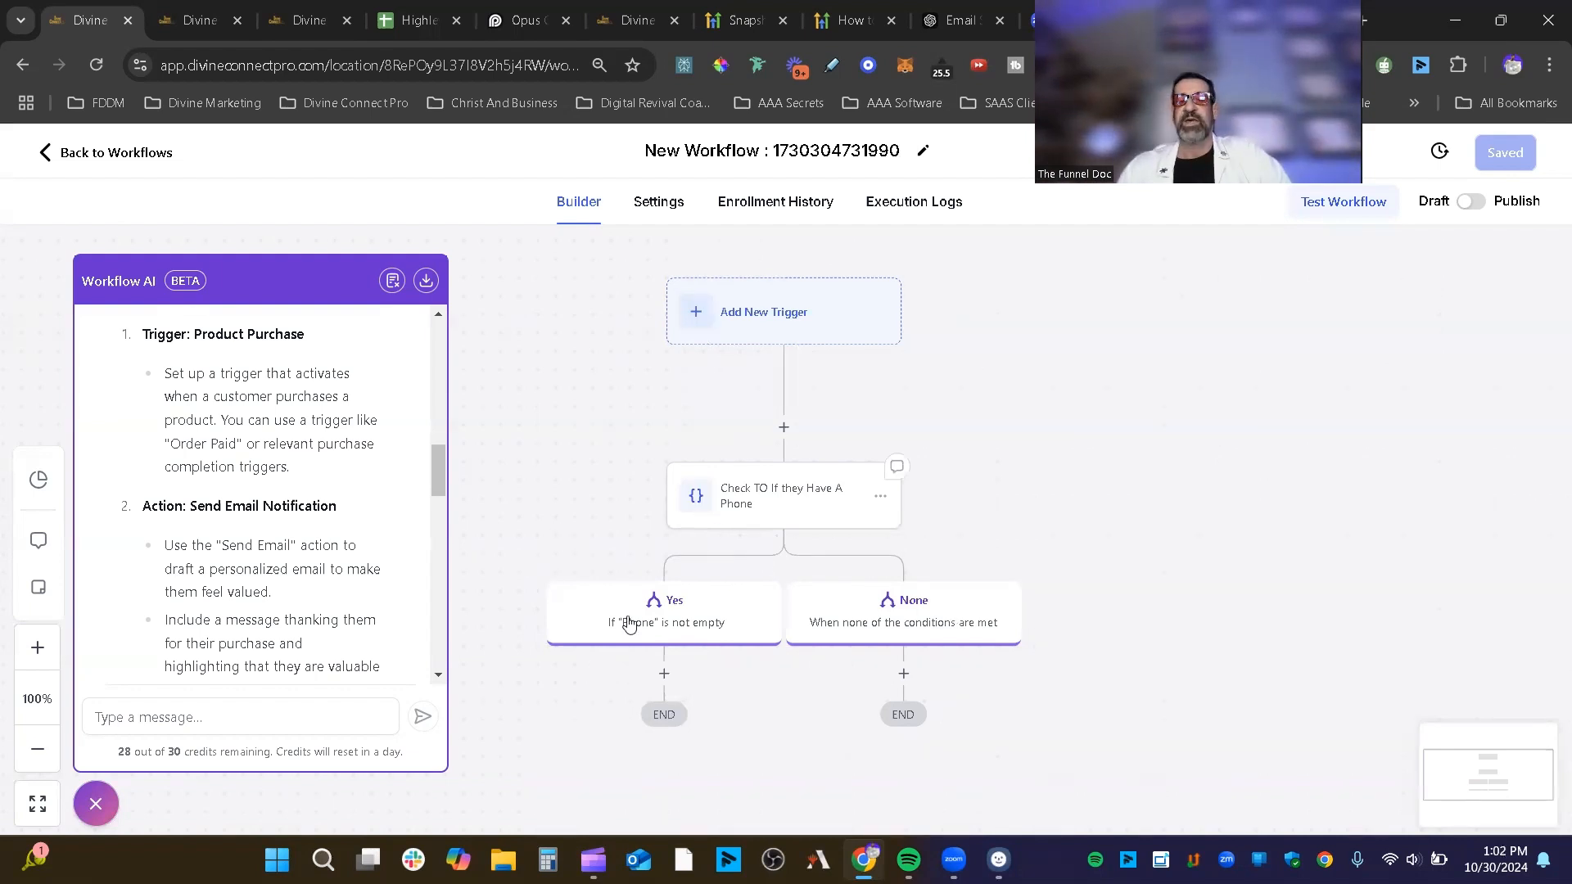
Step: Add a Go To step under None that loops back to the Check TO If they Have A Phone condition
click(904, 675)
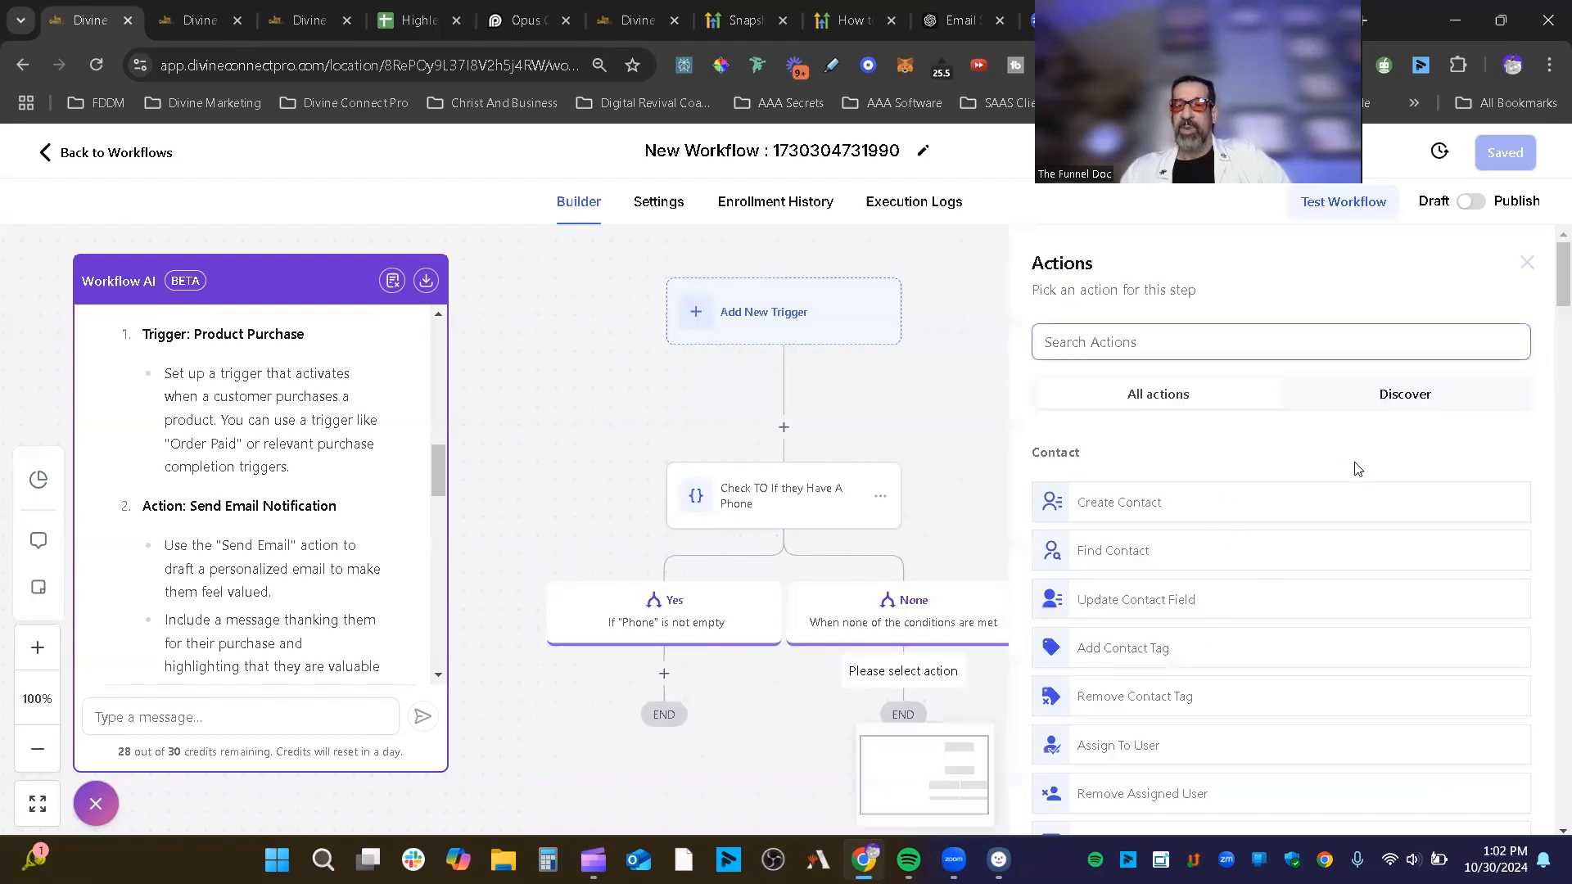
drag(1560, 278, 1549, 528)
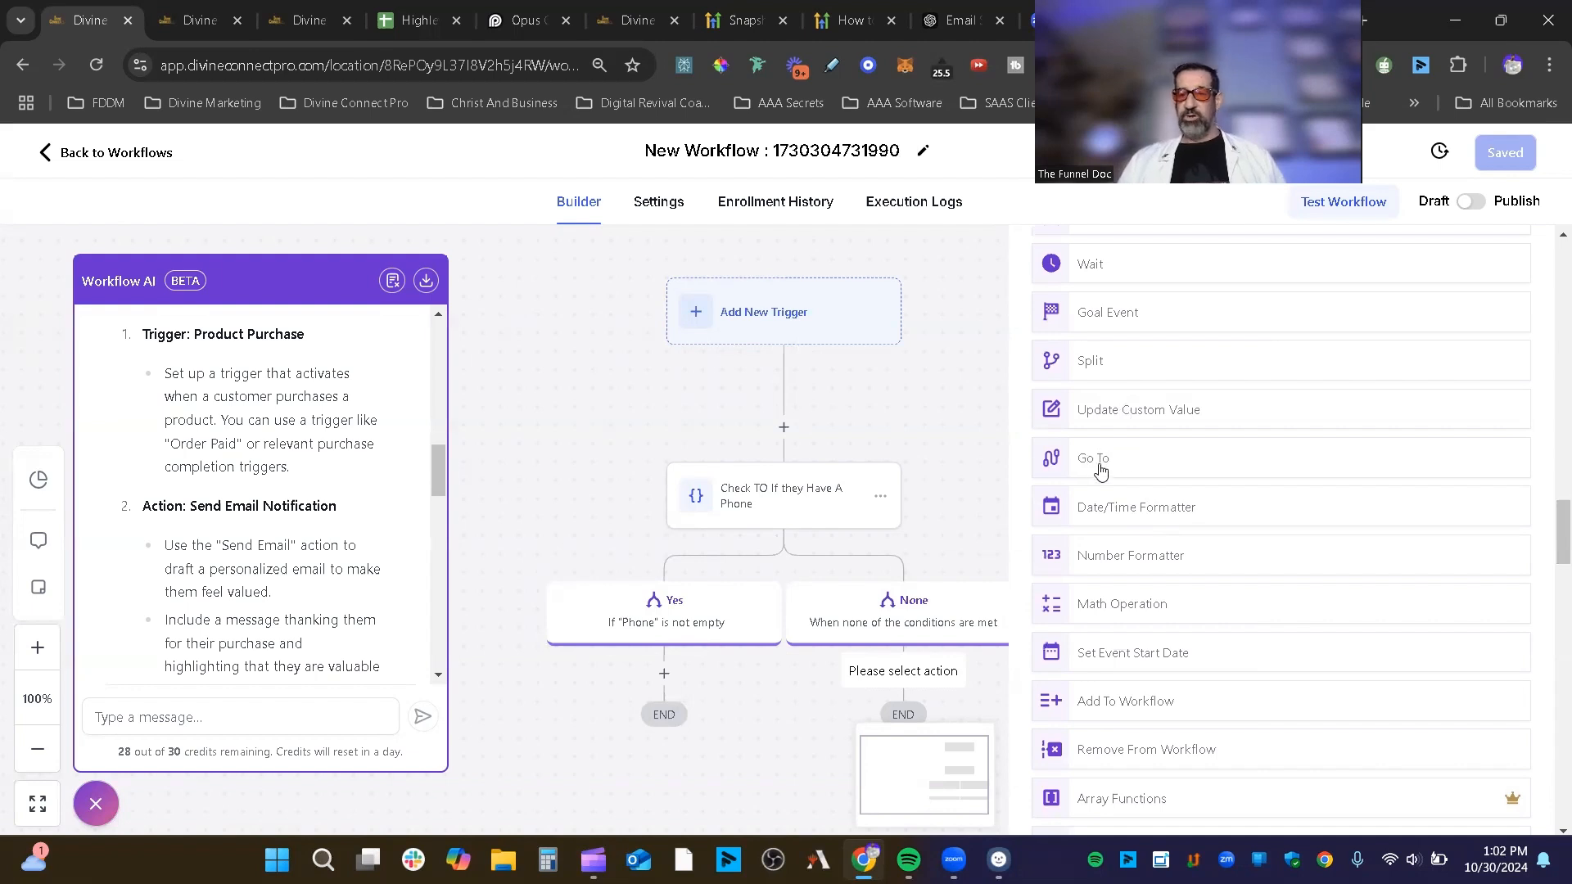
click(1135, 462)
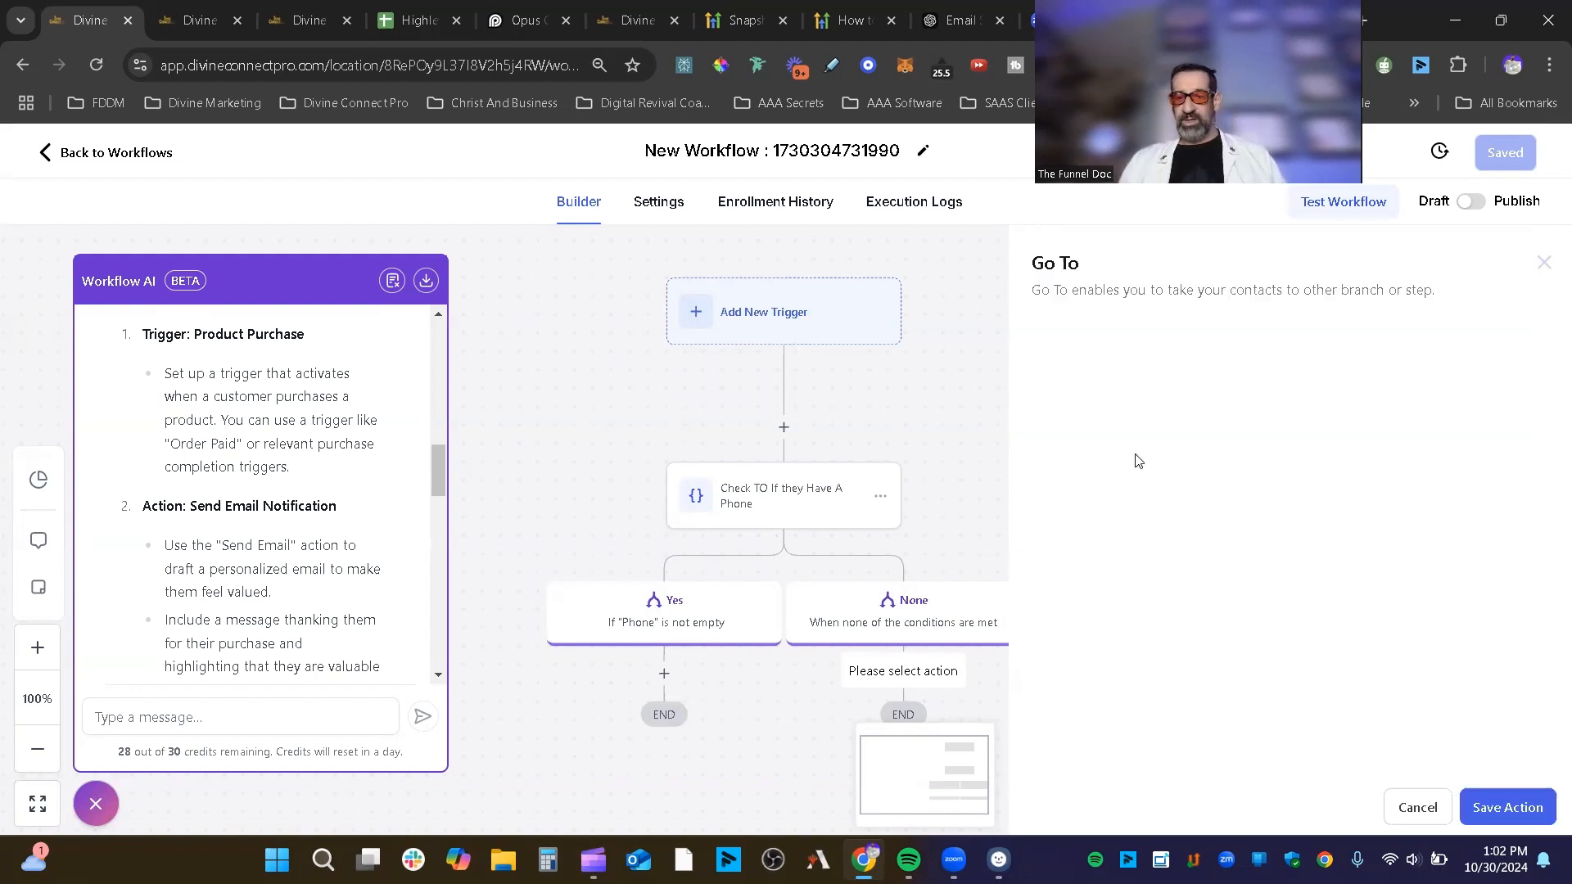
click(1538, 813)
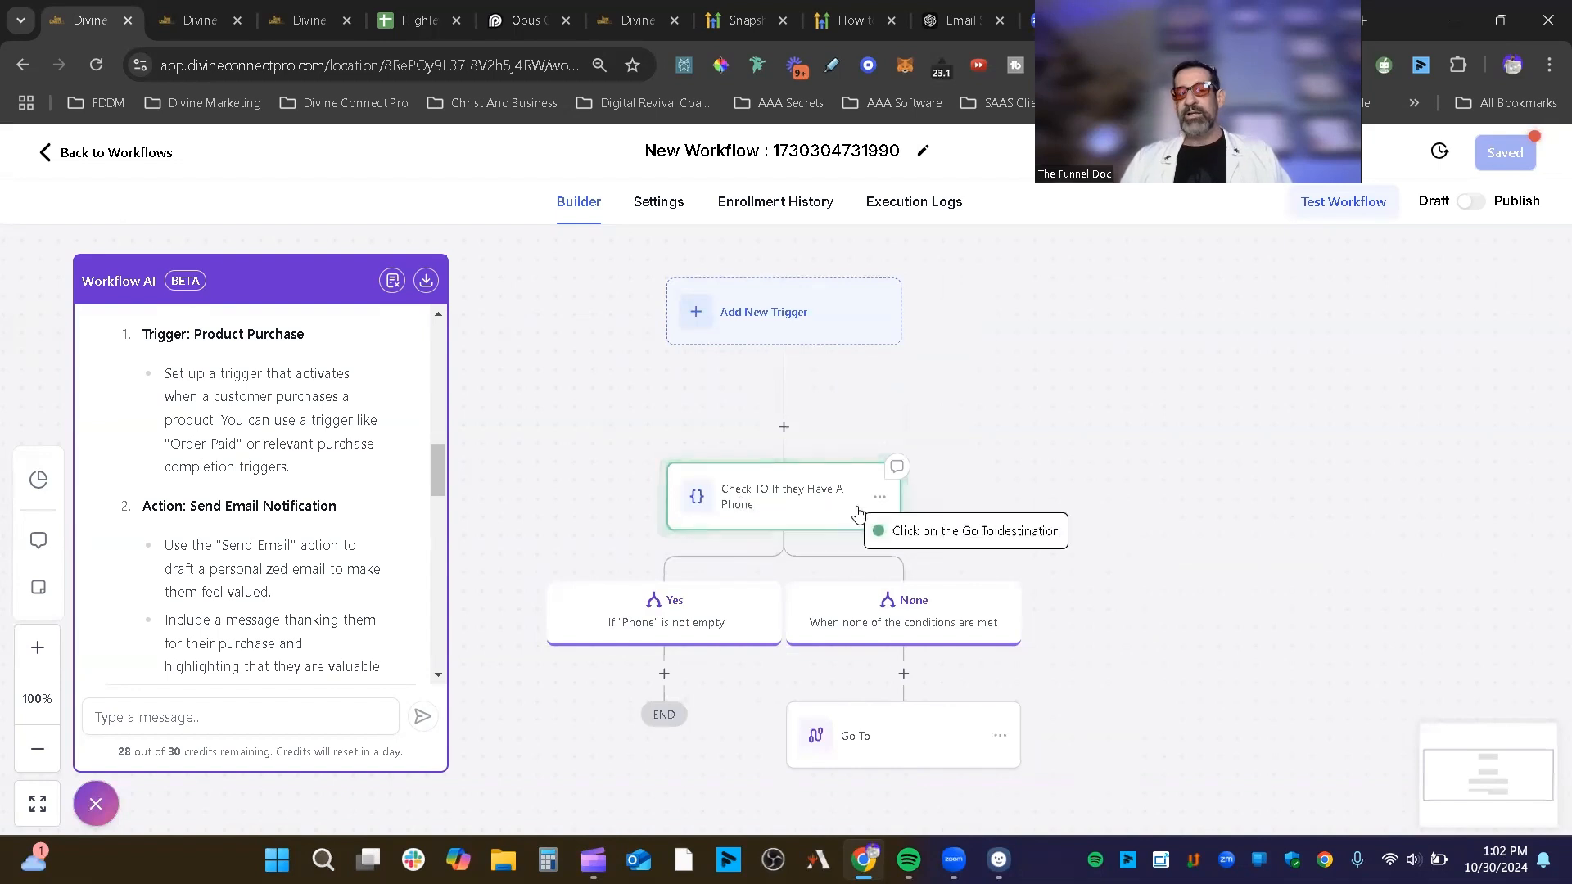
click(810, 513)
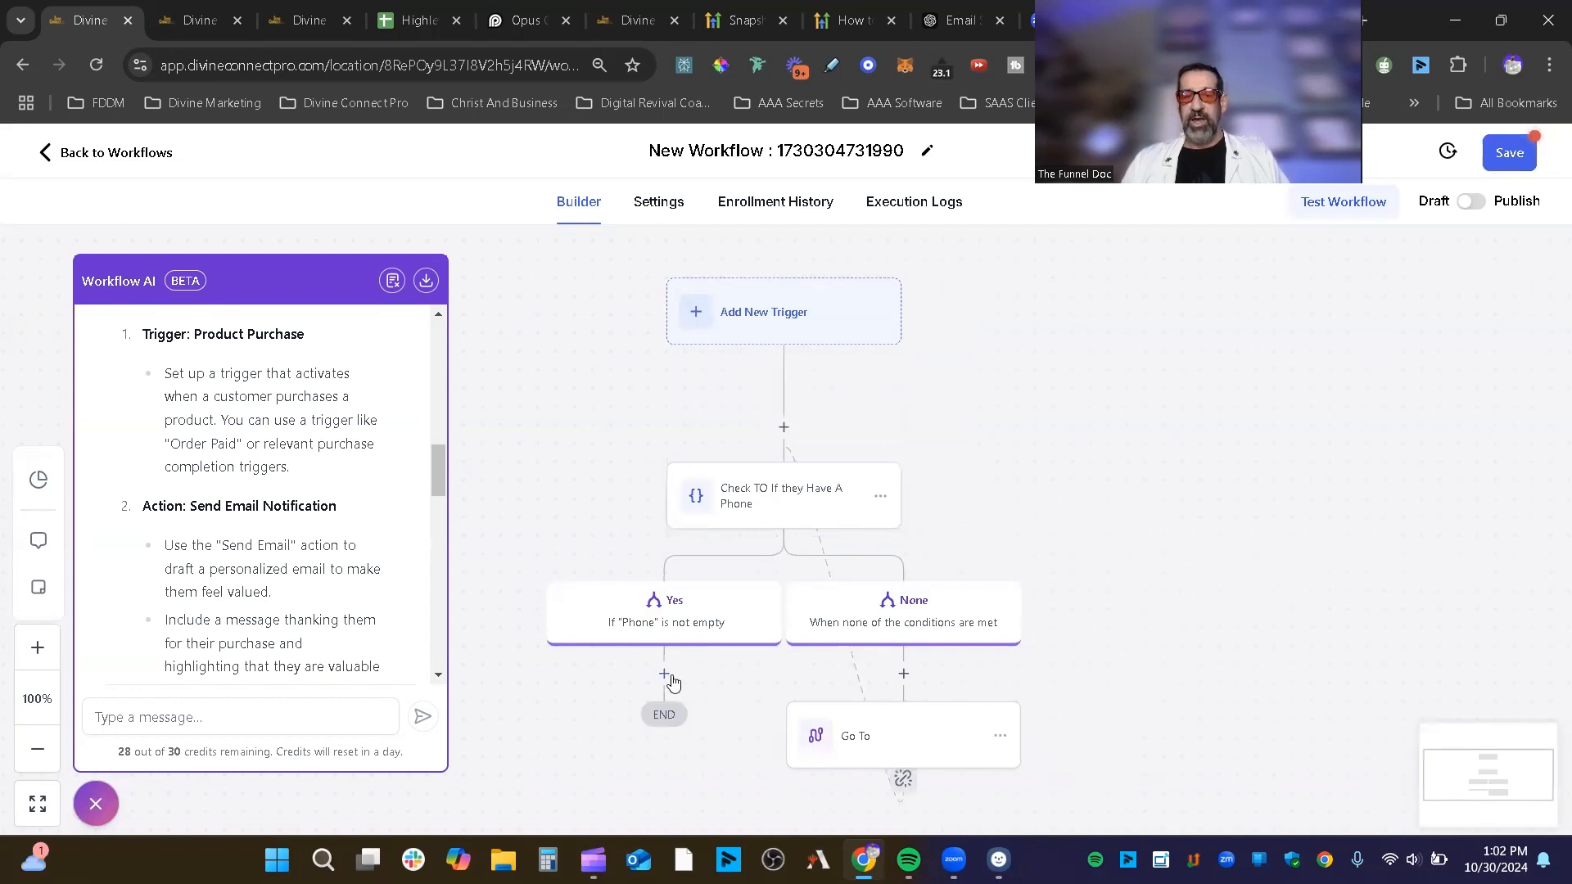
click(668, 676)
scroll(1277, 639, down, 10)
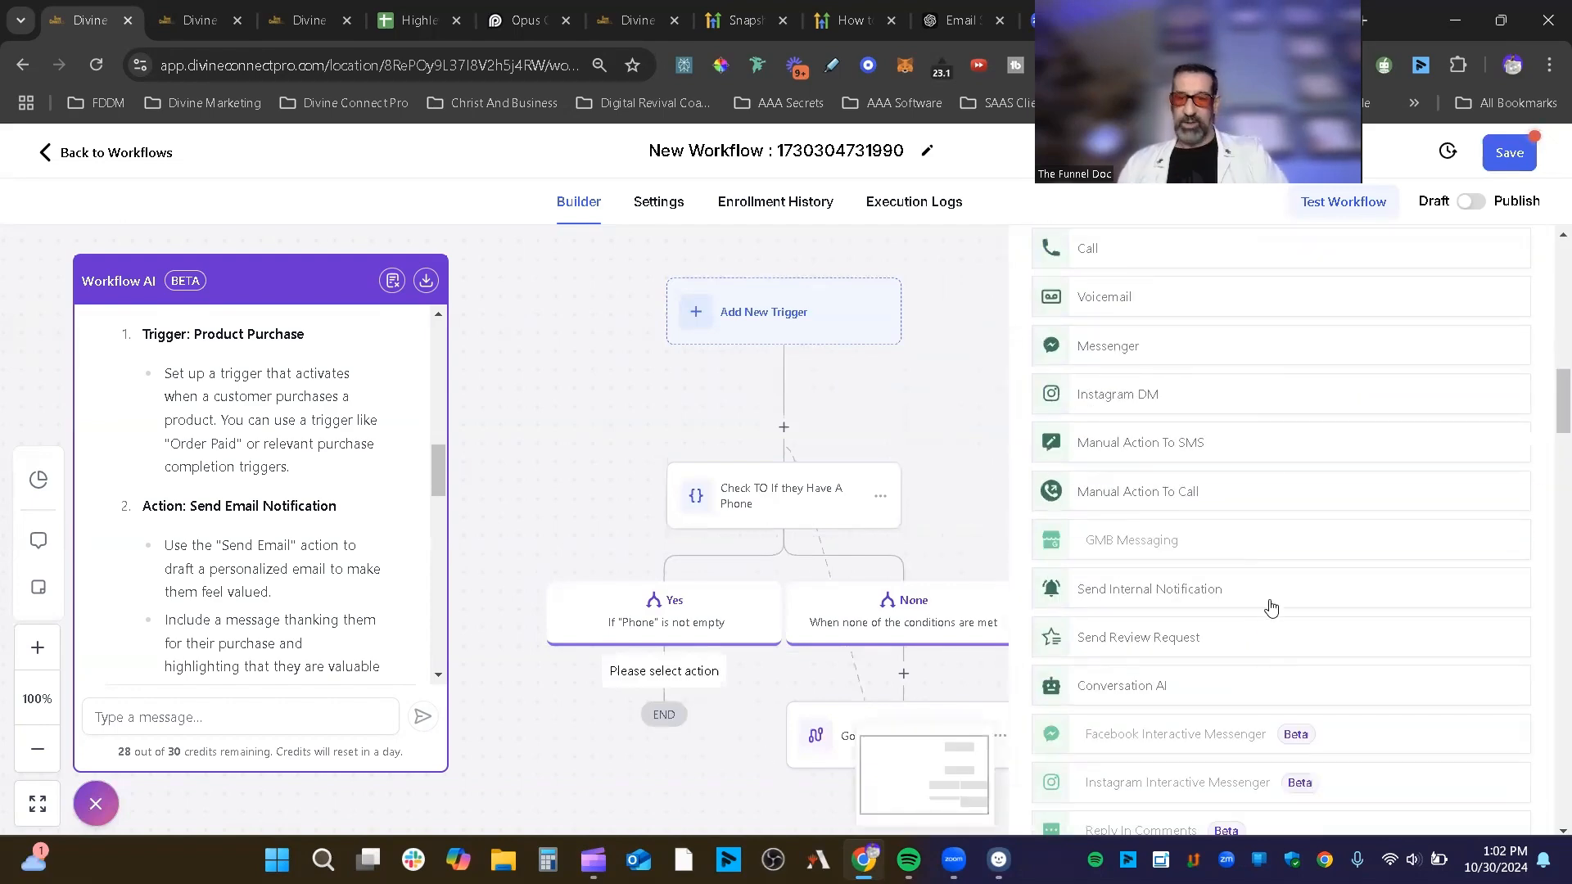
scroll(1168, 460, down, 10)
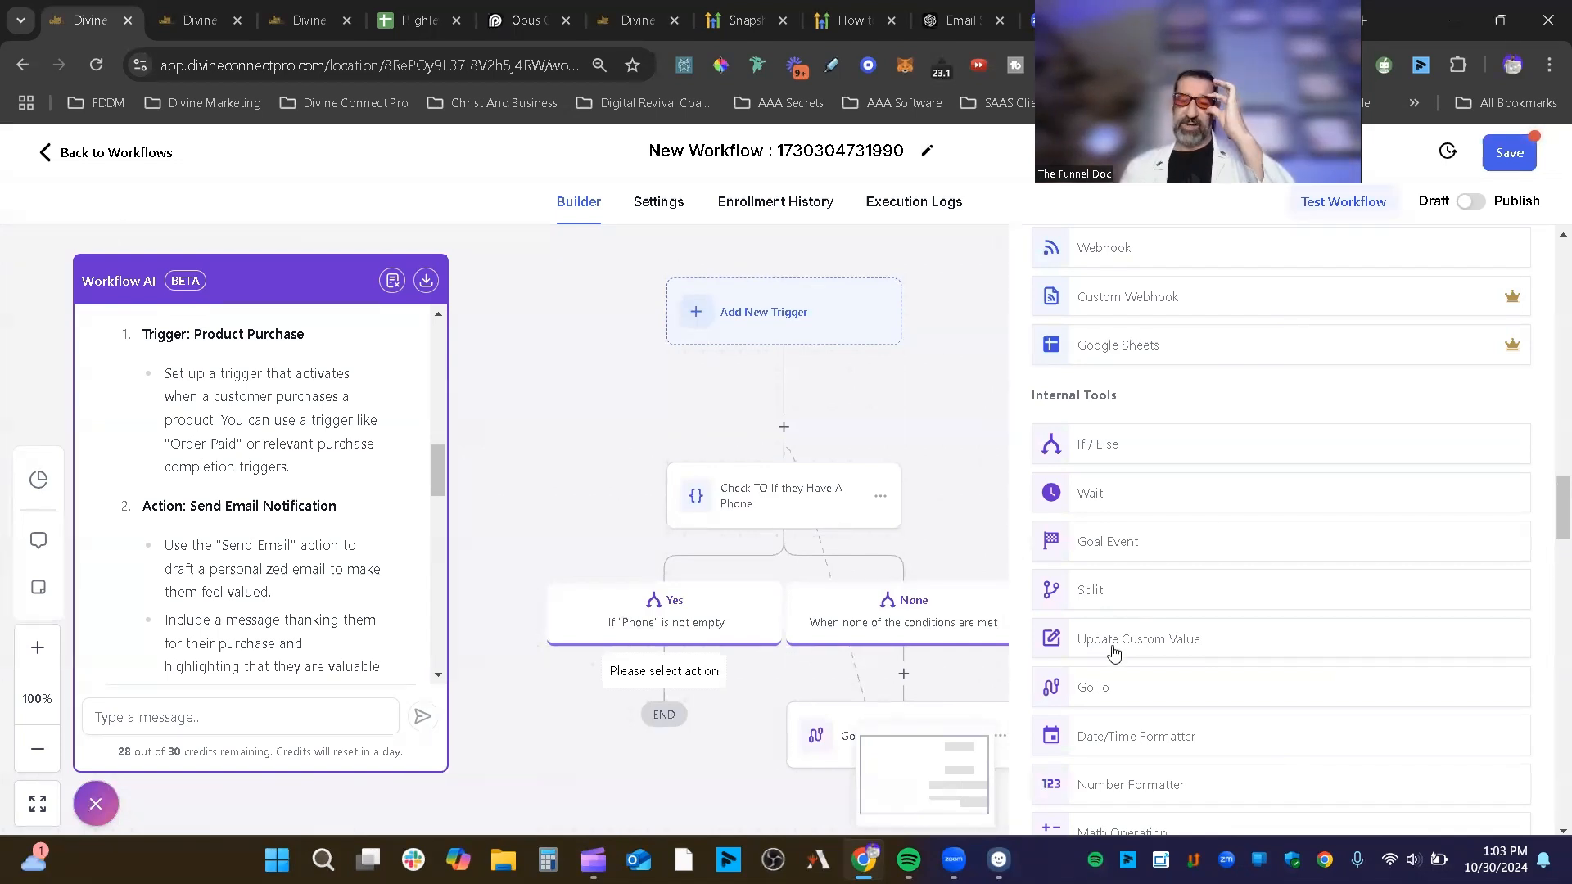
scroll(1151, 642, down, 1)
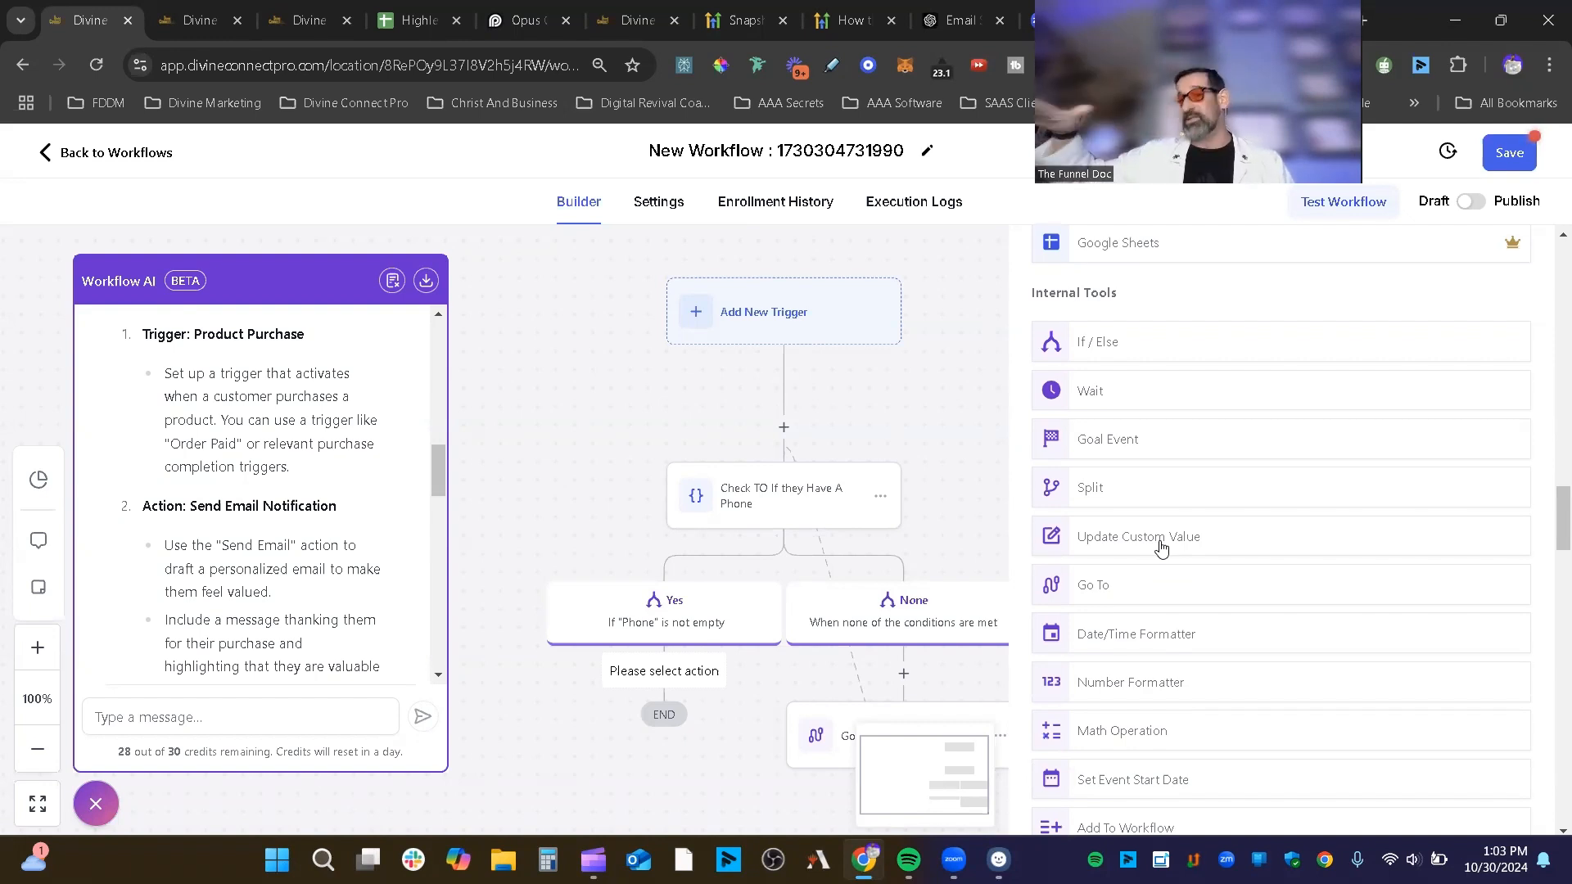
scroll(1251, 554, down, 1)
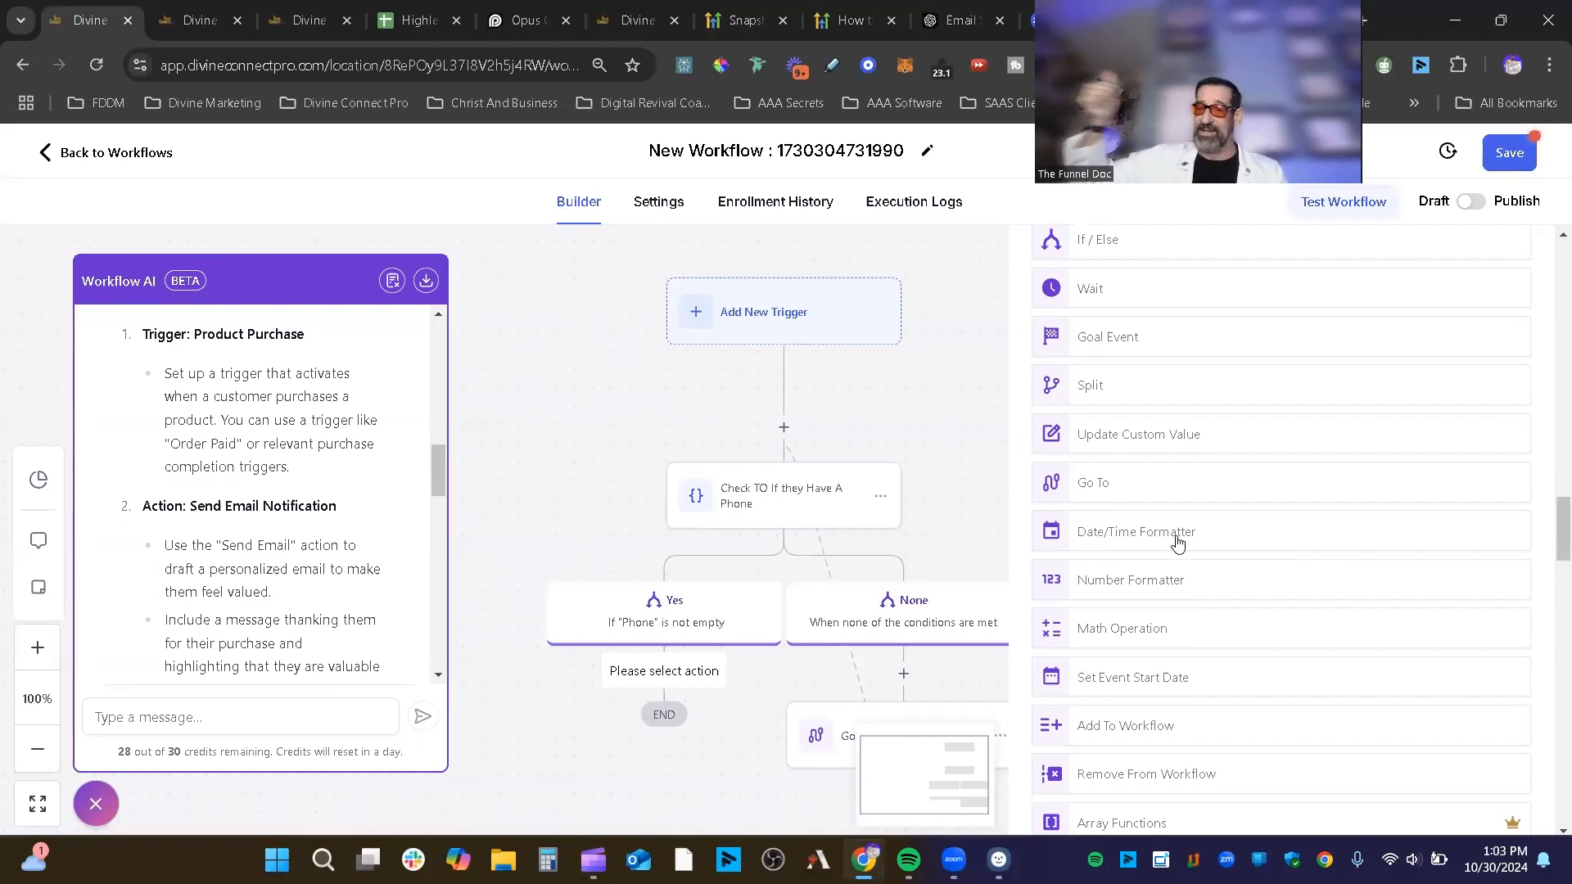
scroll(1177, 641, down, 1)
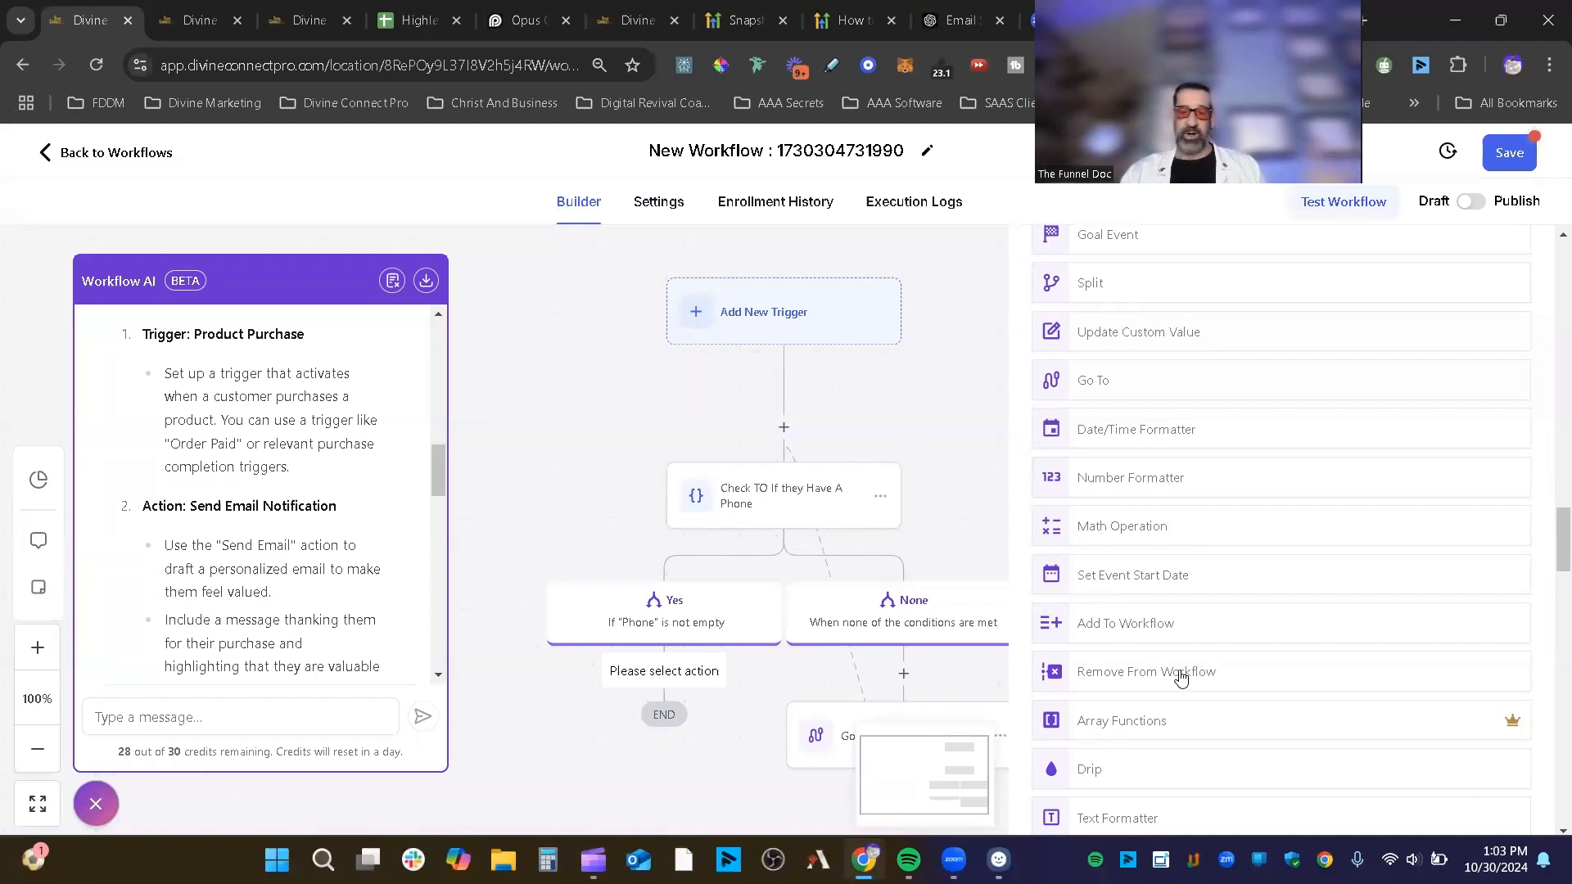
scroll(1176, 678, down, 3)
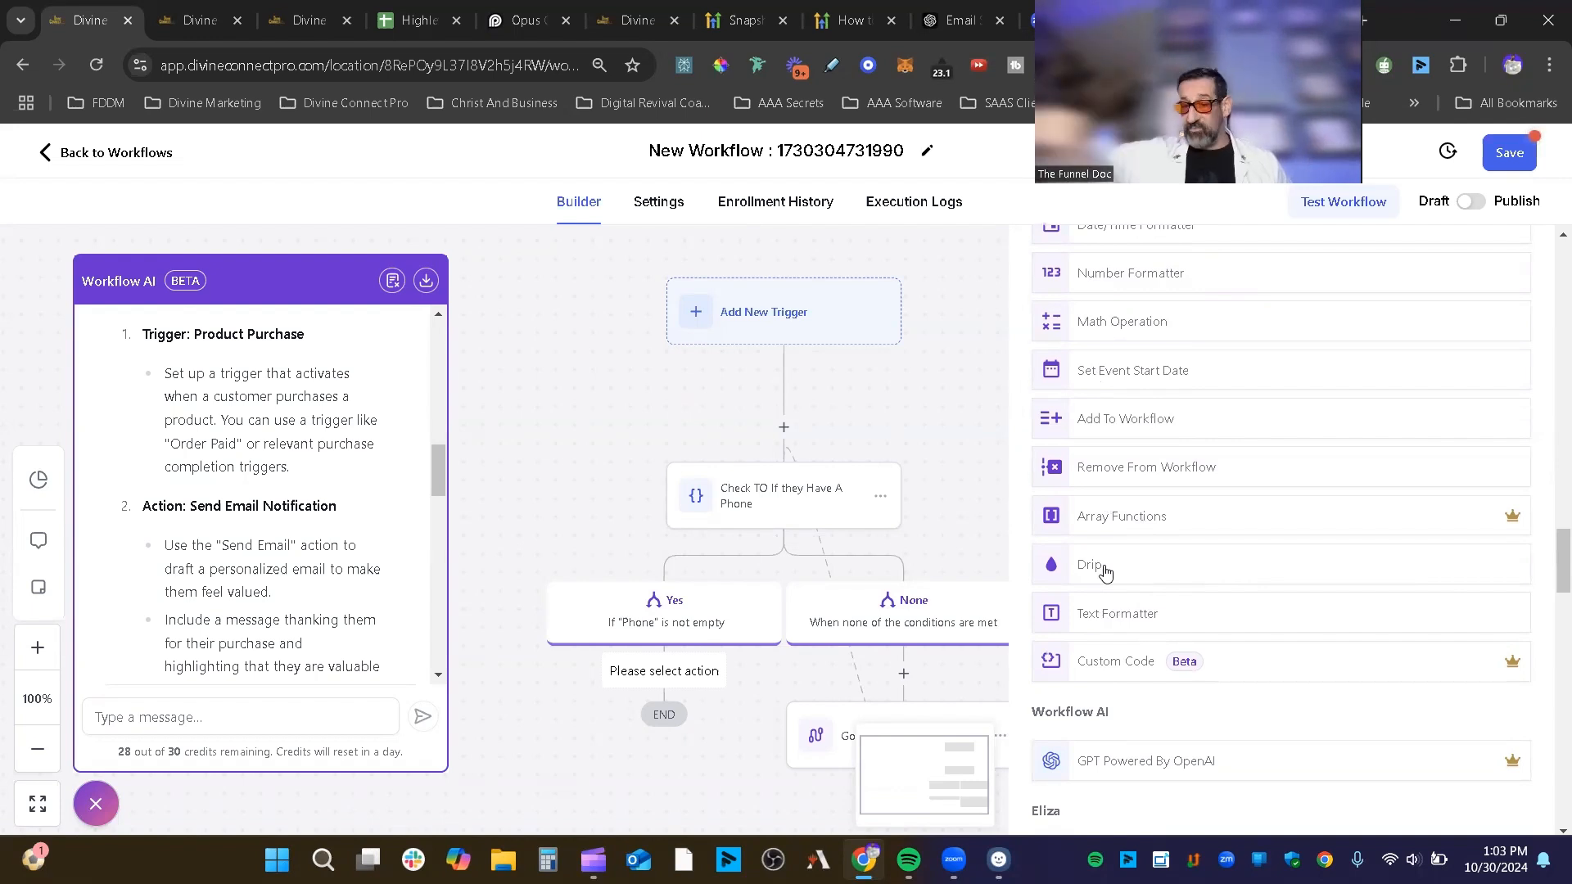
scroll(1177, 487, down, 3)
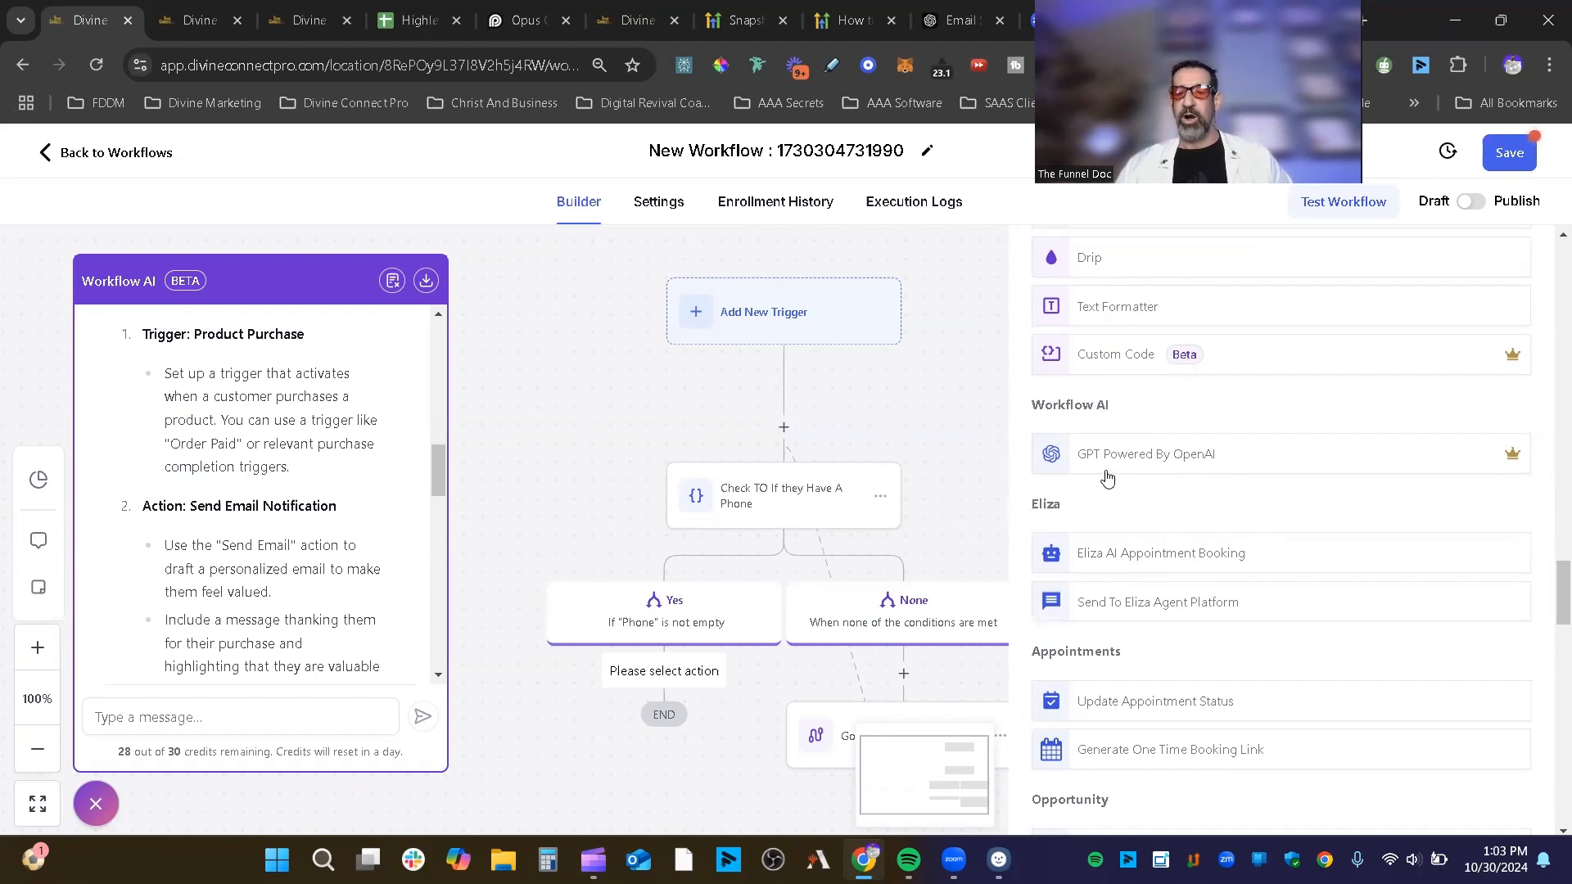
scroll(1267, 465, down, 1)
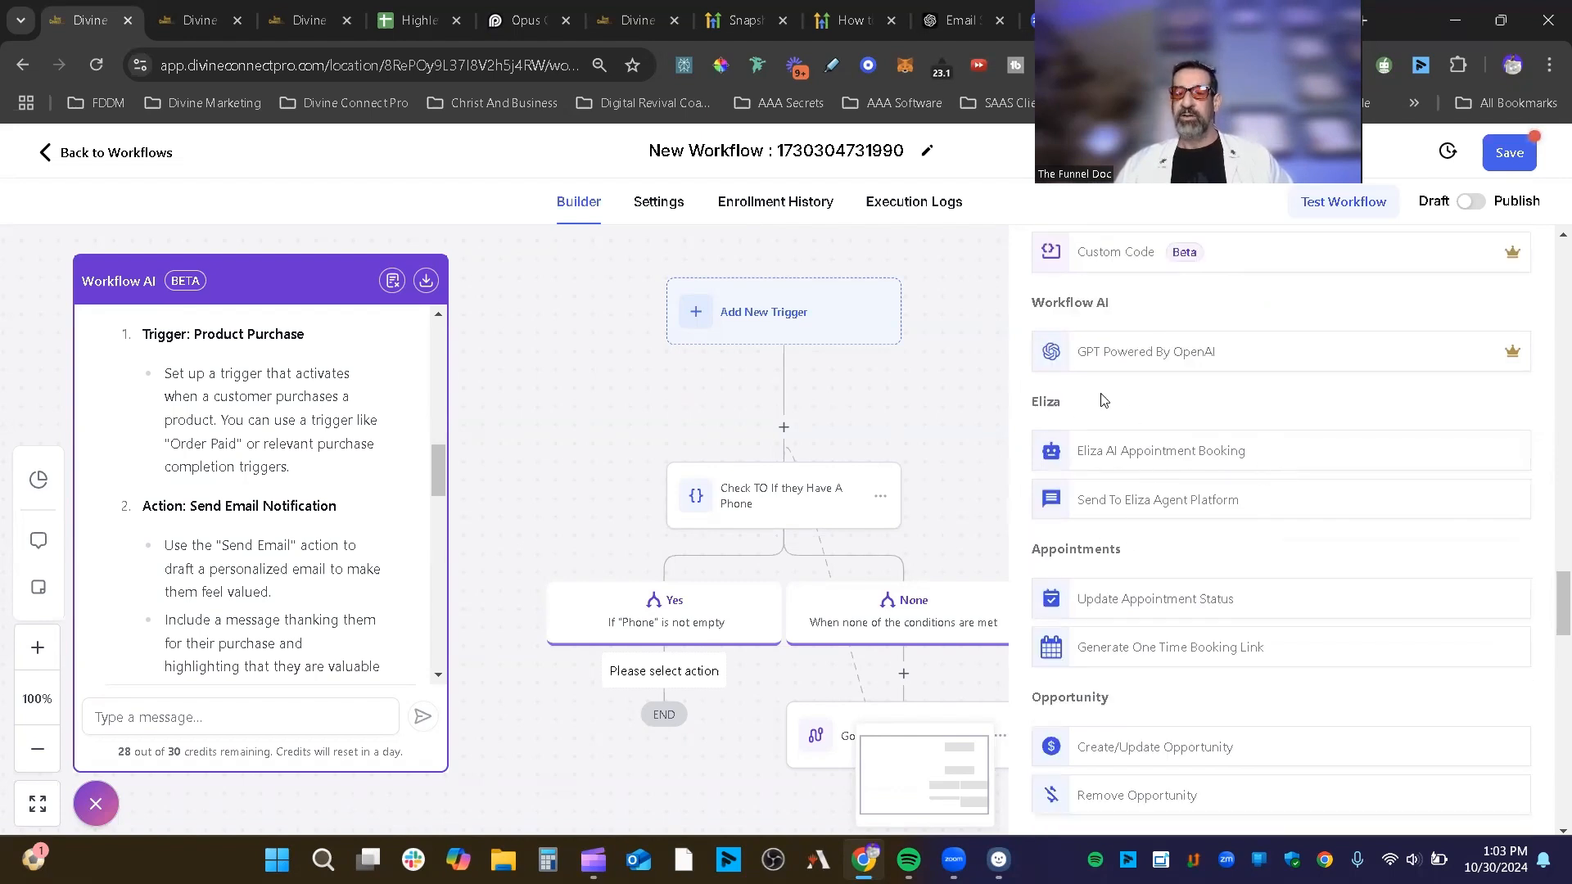
scroll(1137, 483, down, 1)
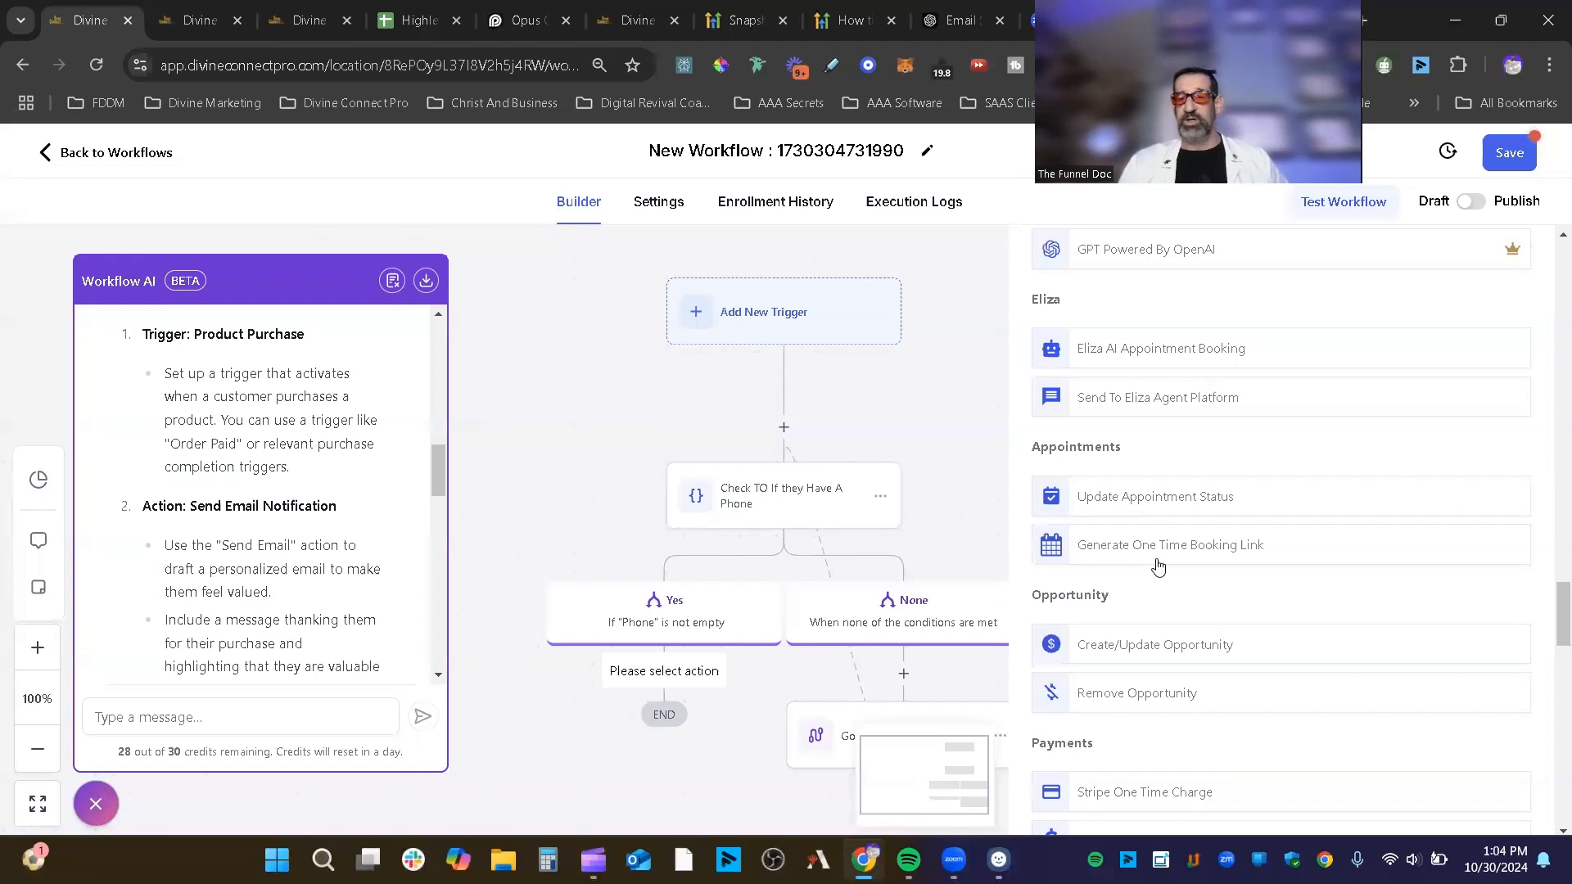
scroll(1313, 489, down, 1)
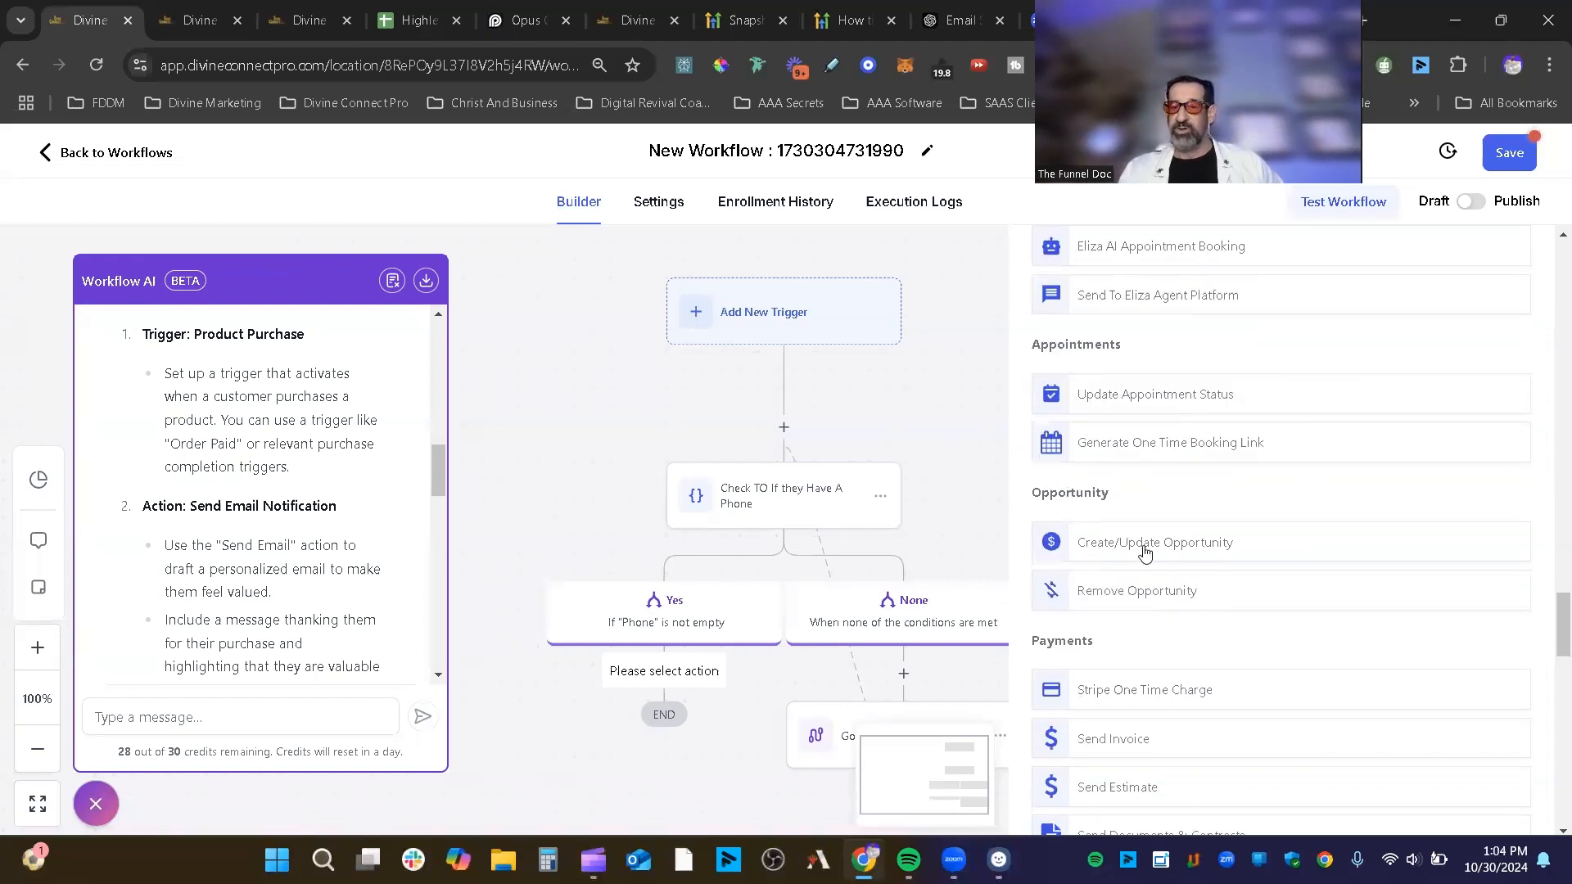
Step: Browse the Actions list from Payments down to Communities, then switch to the Highlevel Tutorial Videos sheet
scroll(1242, 538, down, 3)
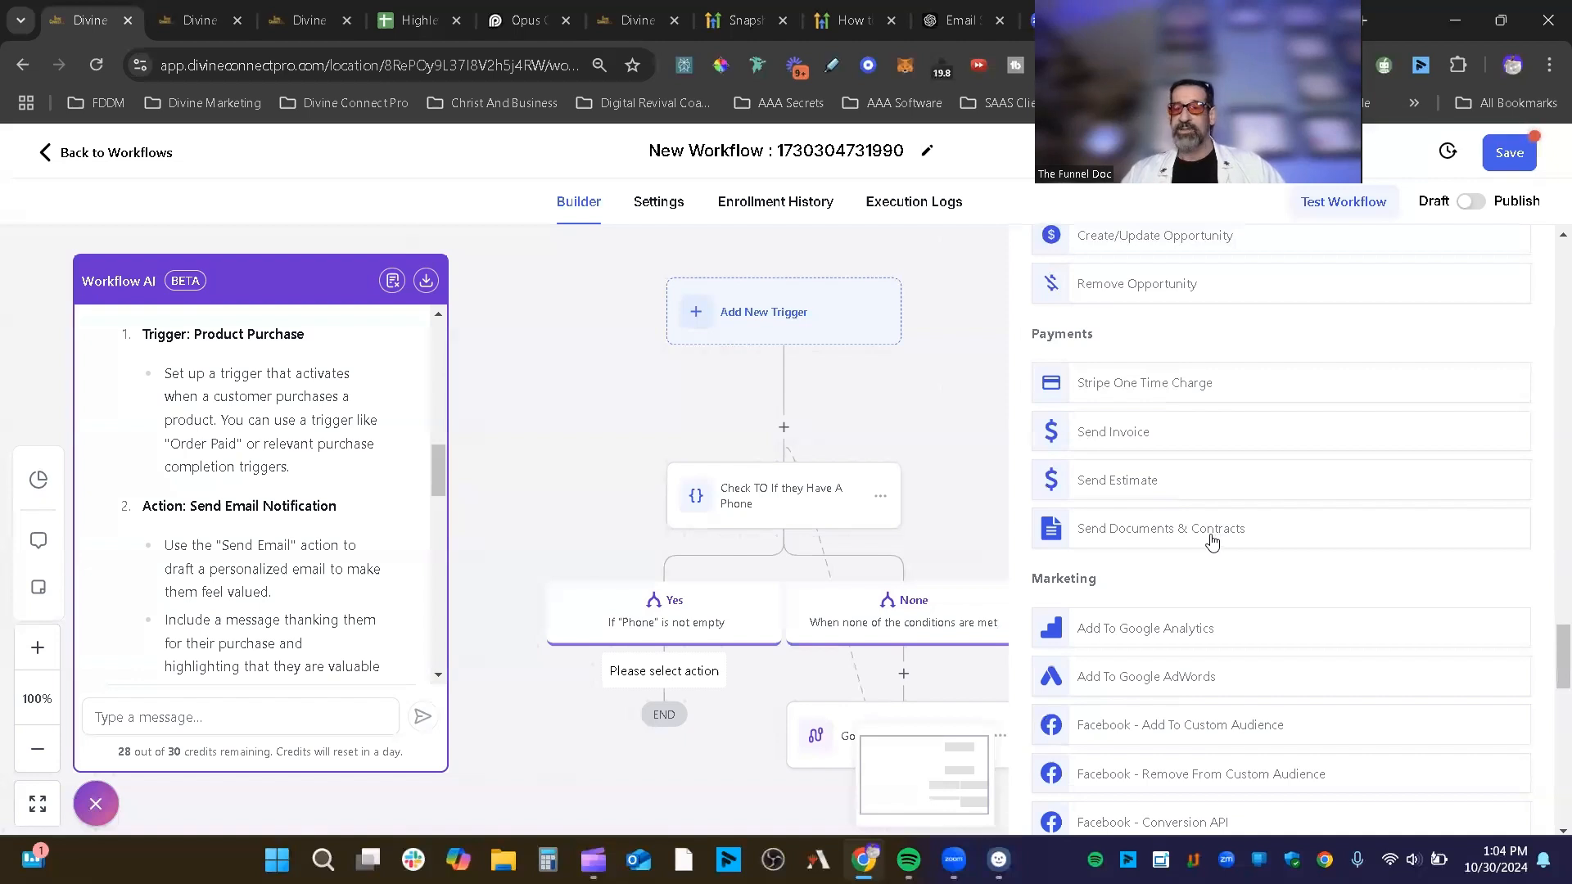
scroll(1212, 532, down, 2)
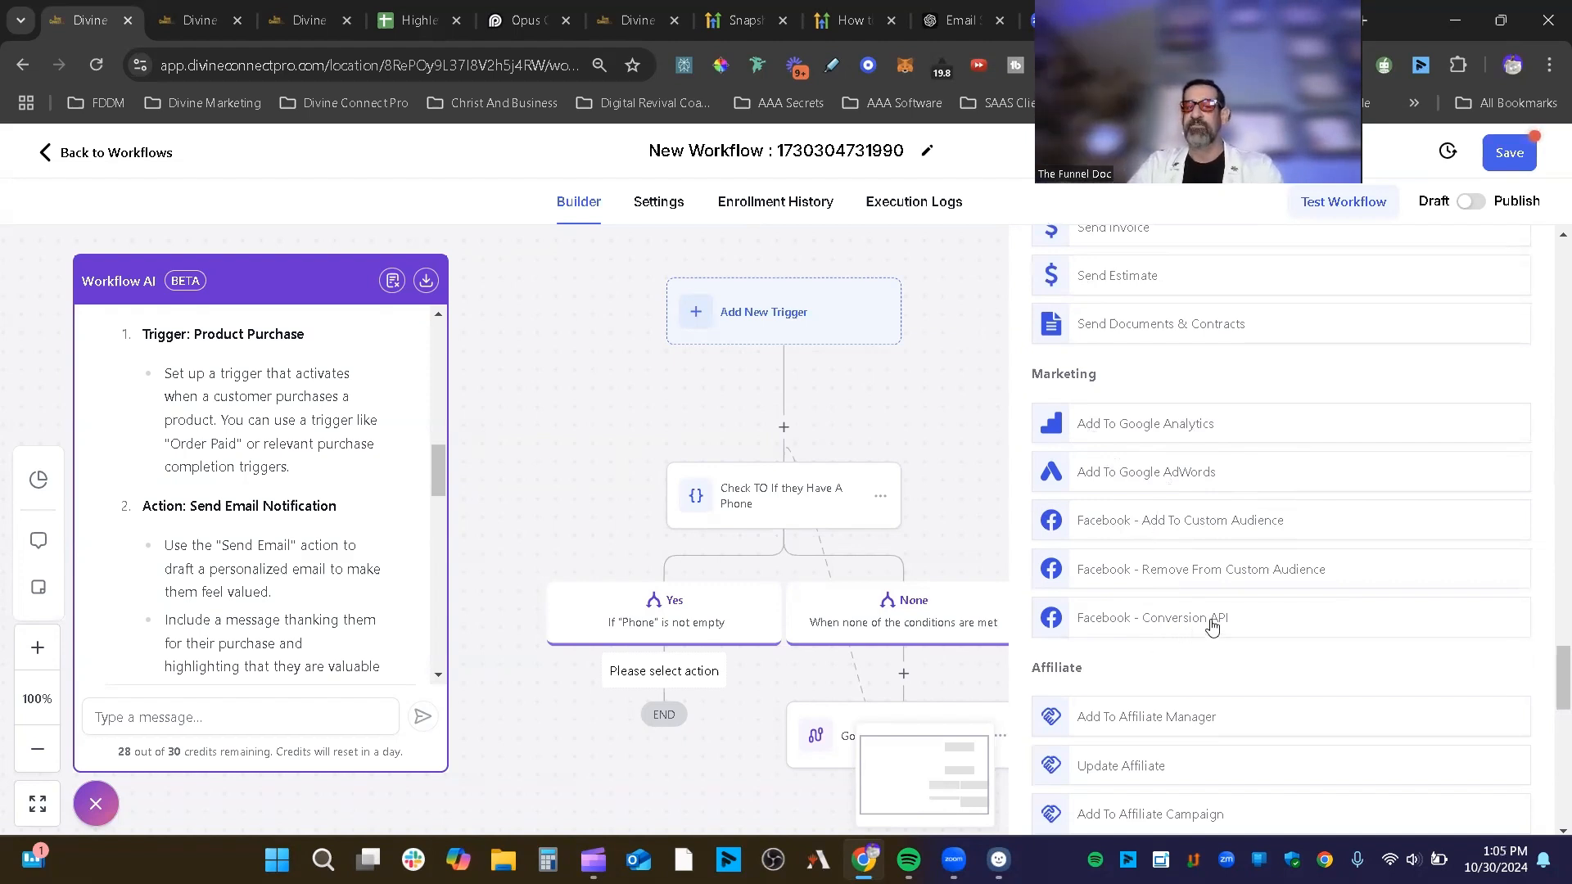
scroll(1244, 616, down, 3)
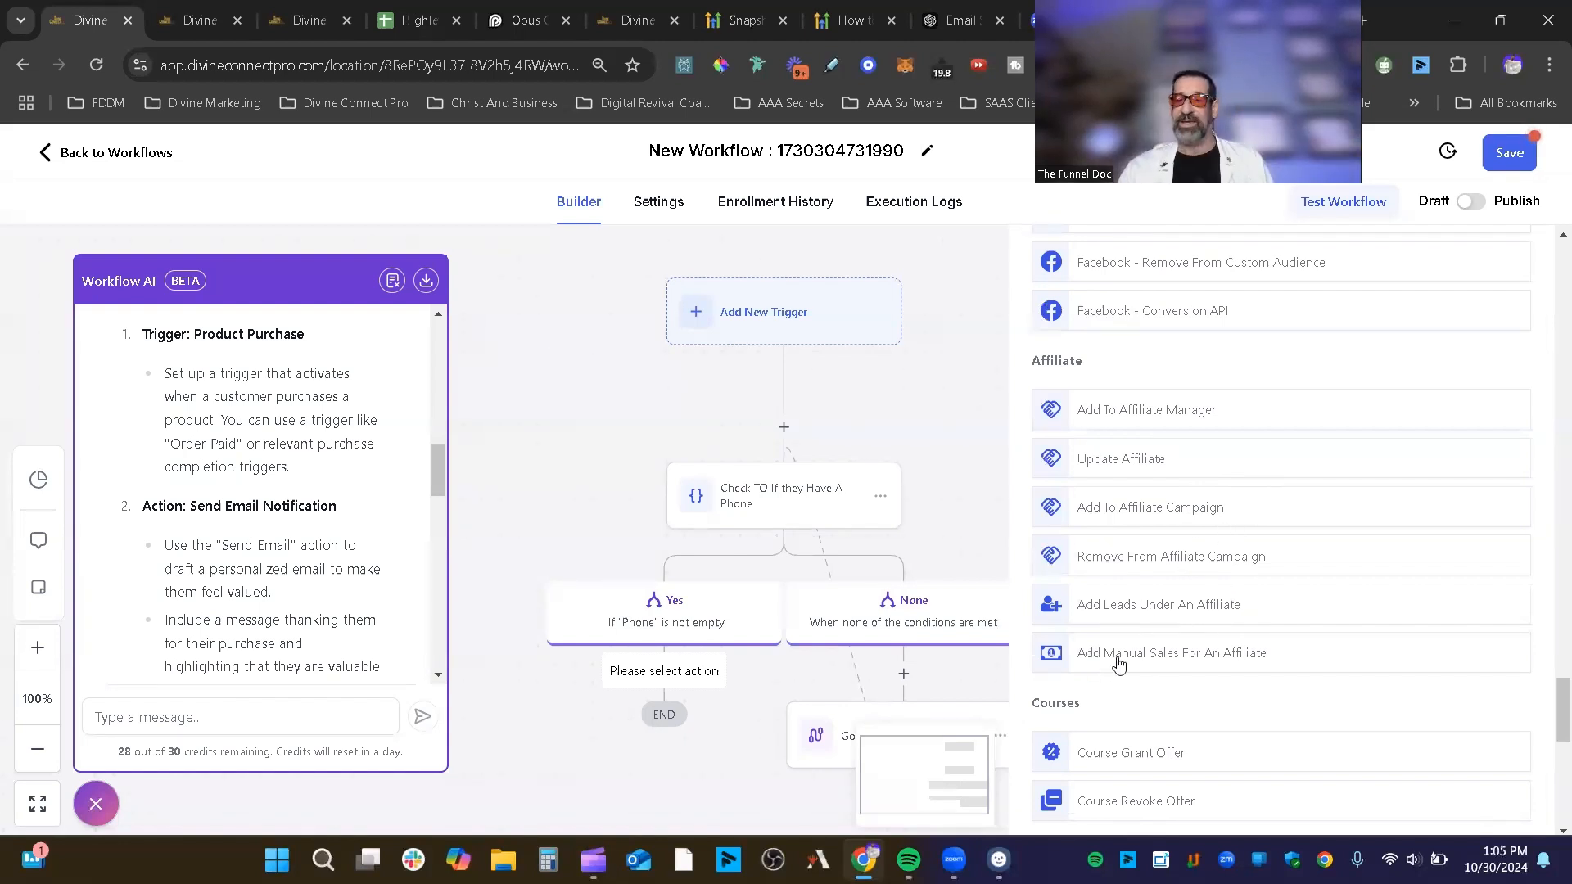
scroll(1132, 669, down, 5)
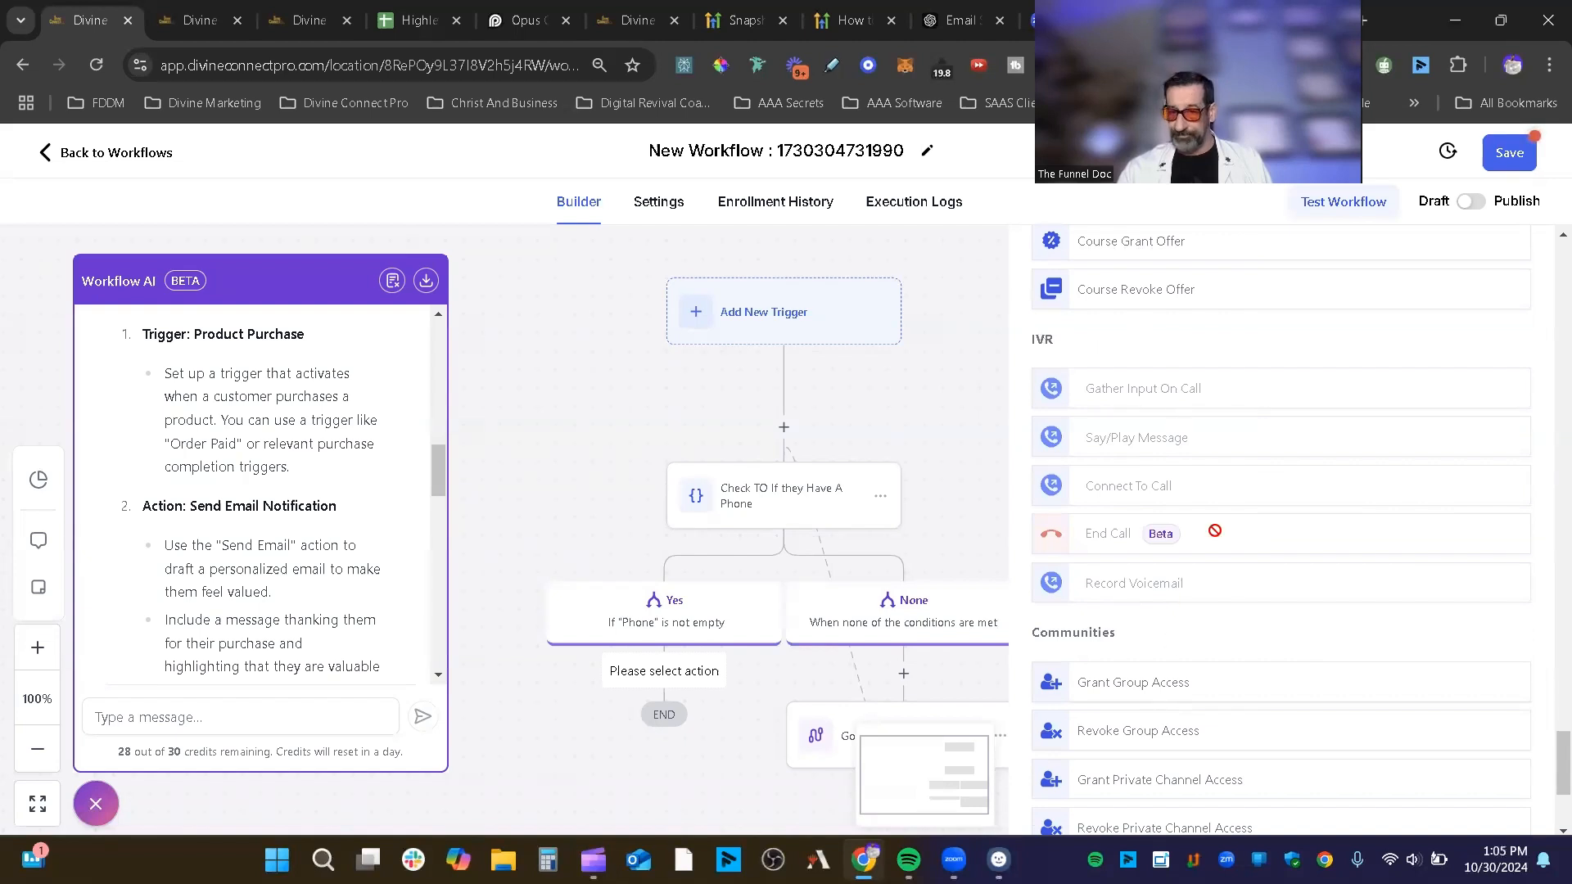
scroll(1131, 389, up, 2)
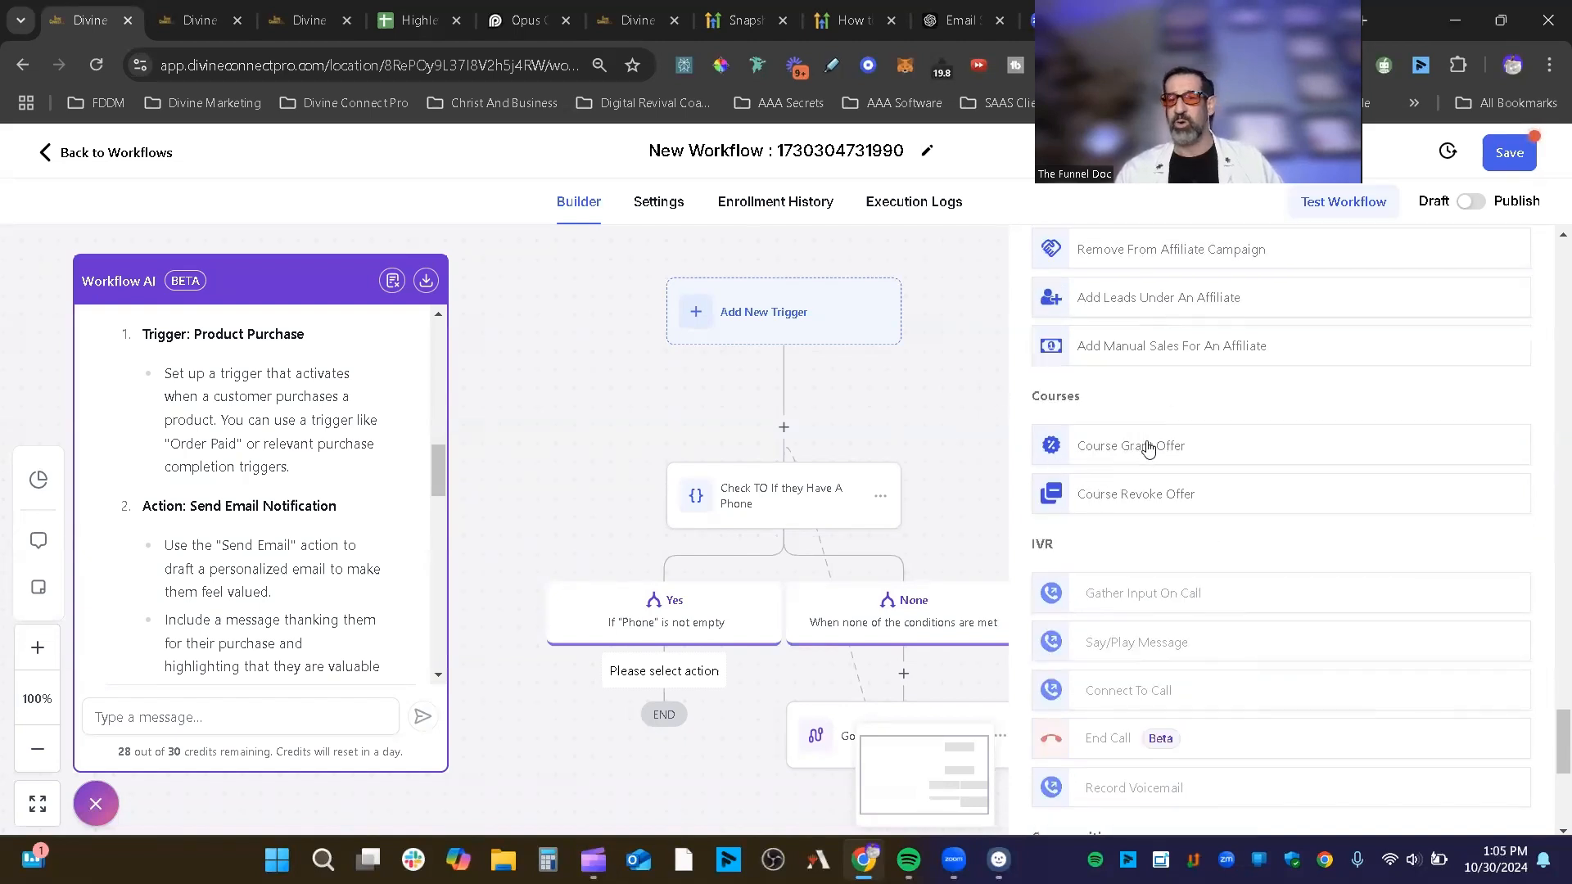
scroll(1208, 565, down, 1)
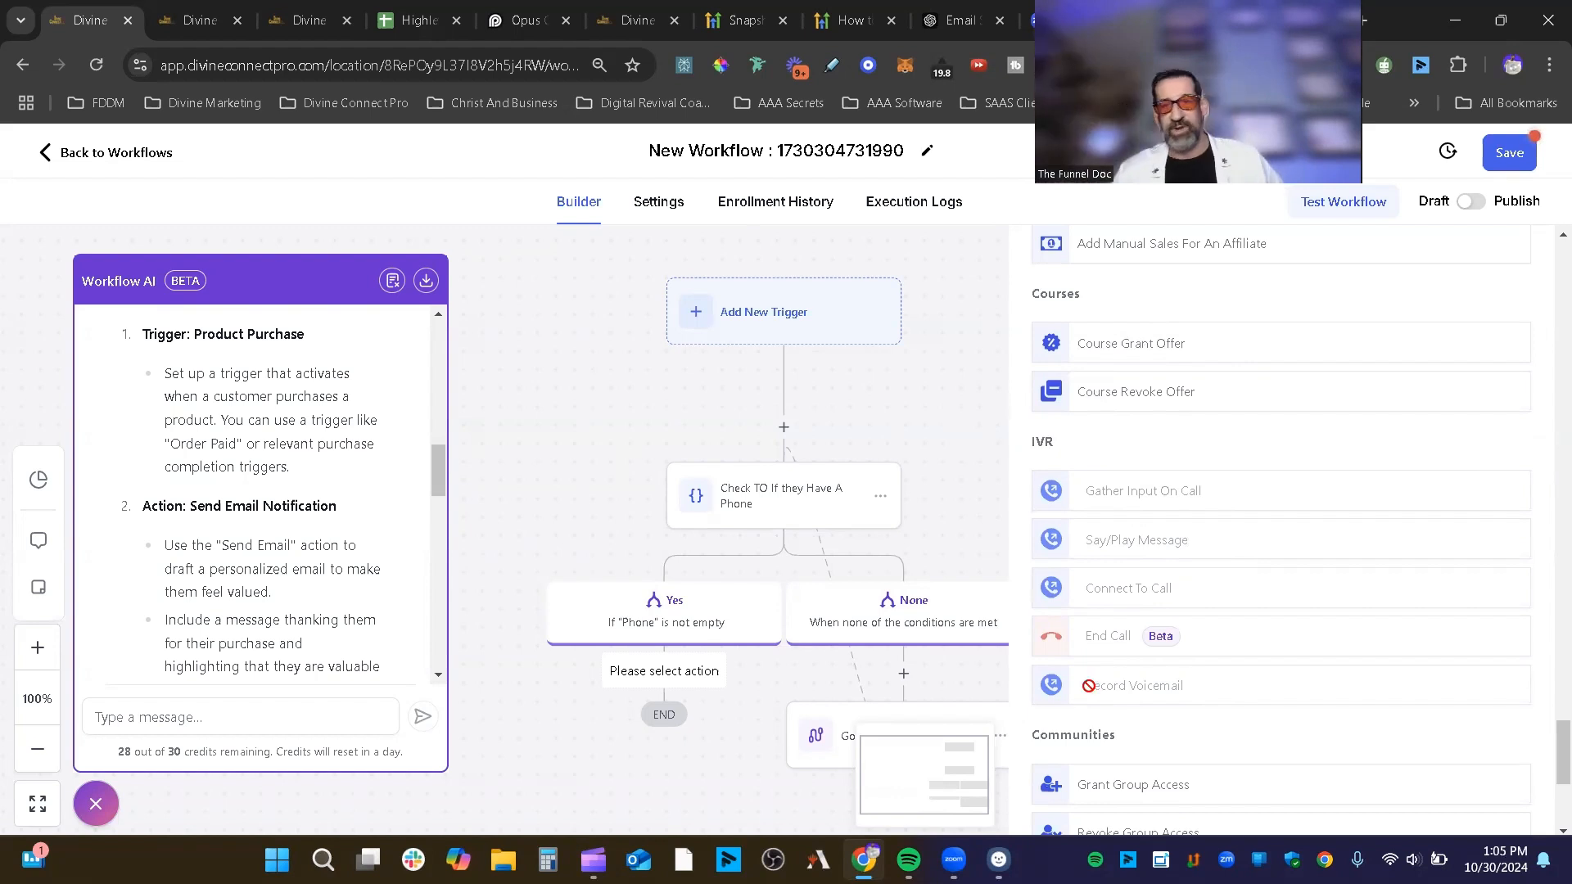
scroll(1089, 685, down, 5)
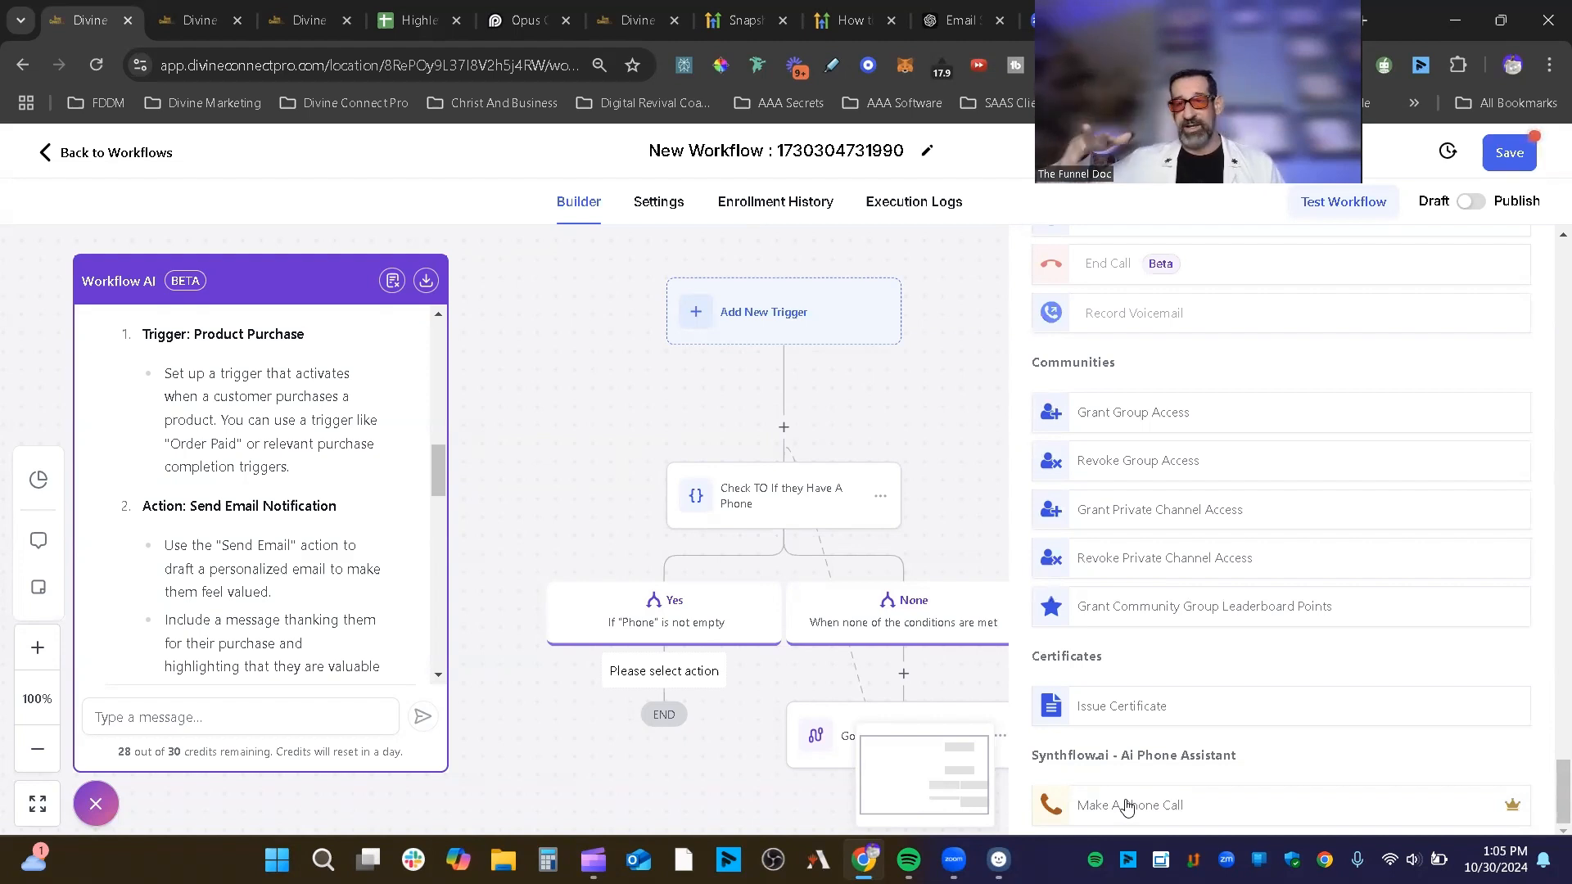
click(417, 20)
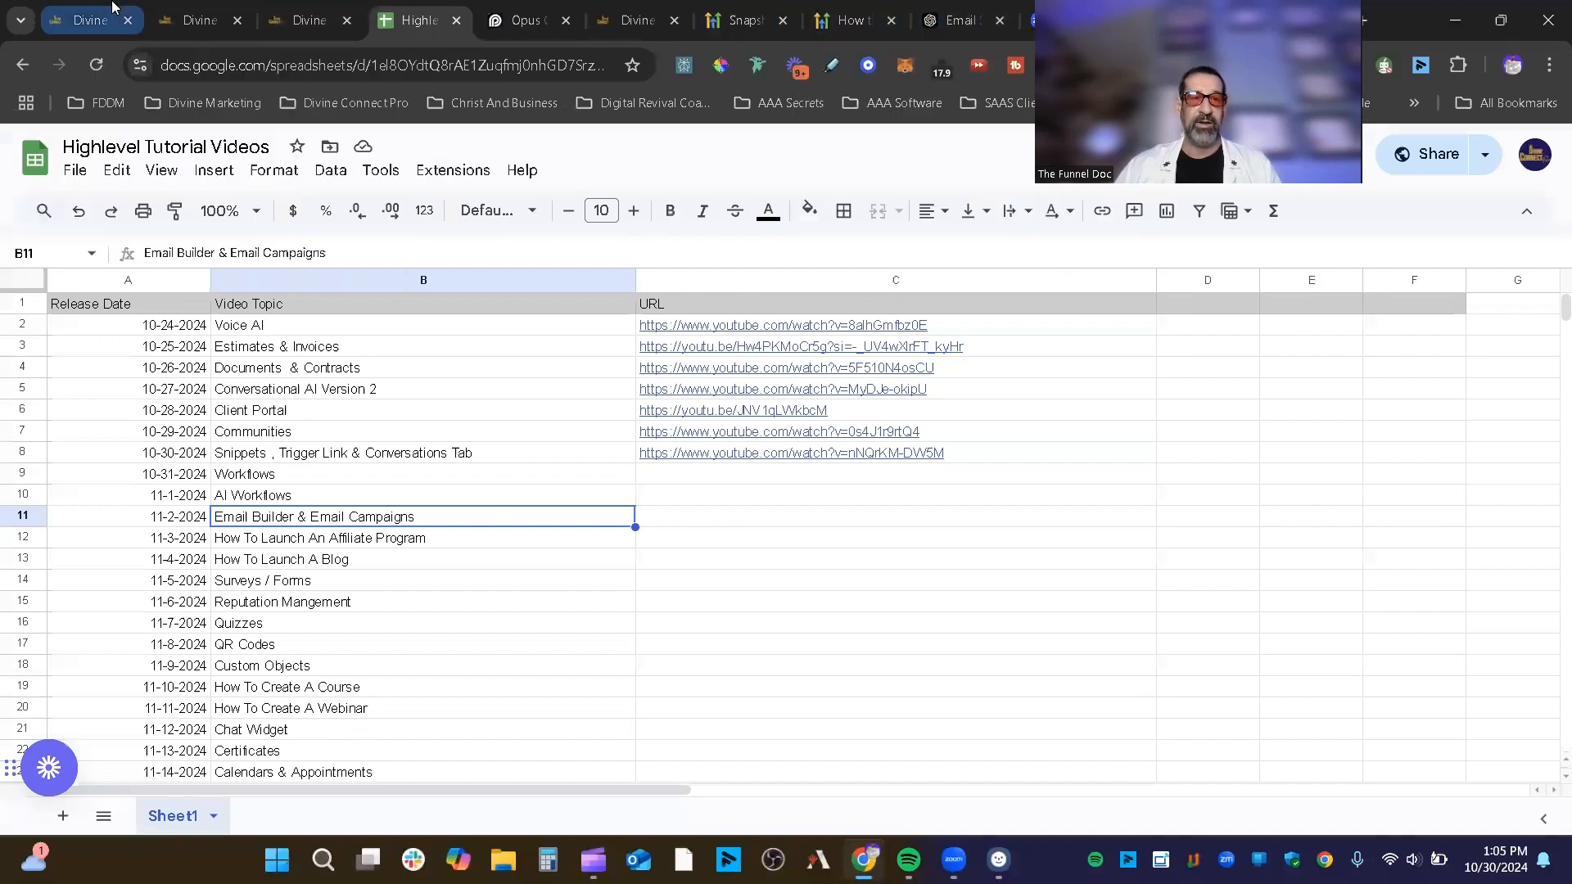
Step: Return to the Divine Connect Pro tab showing the phone-check workflow
click(194, 10)
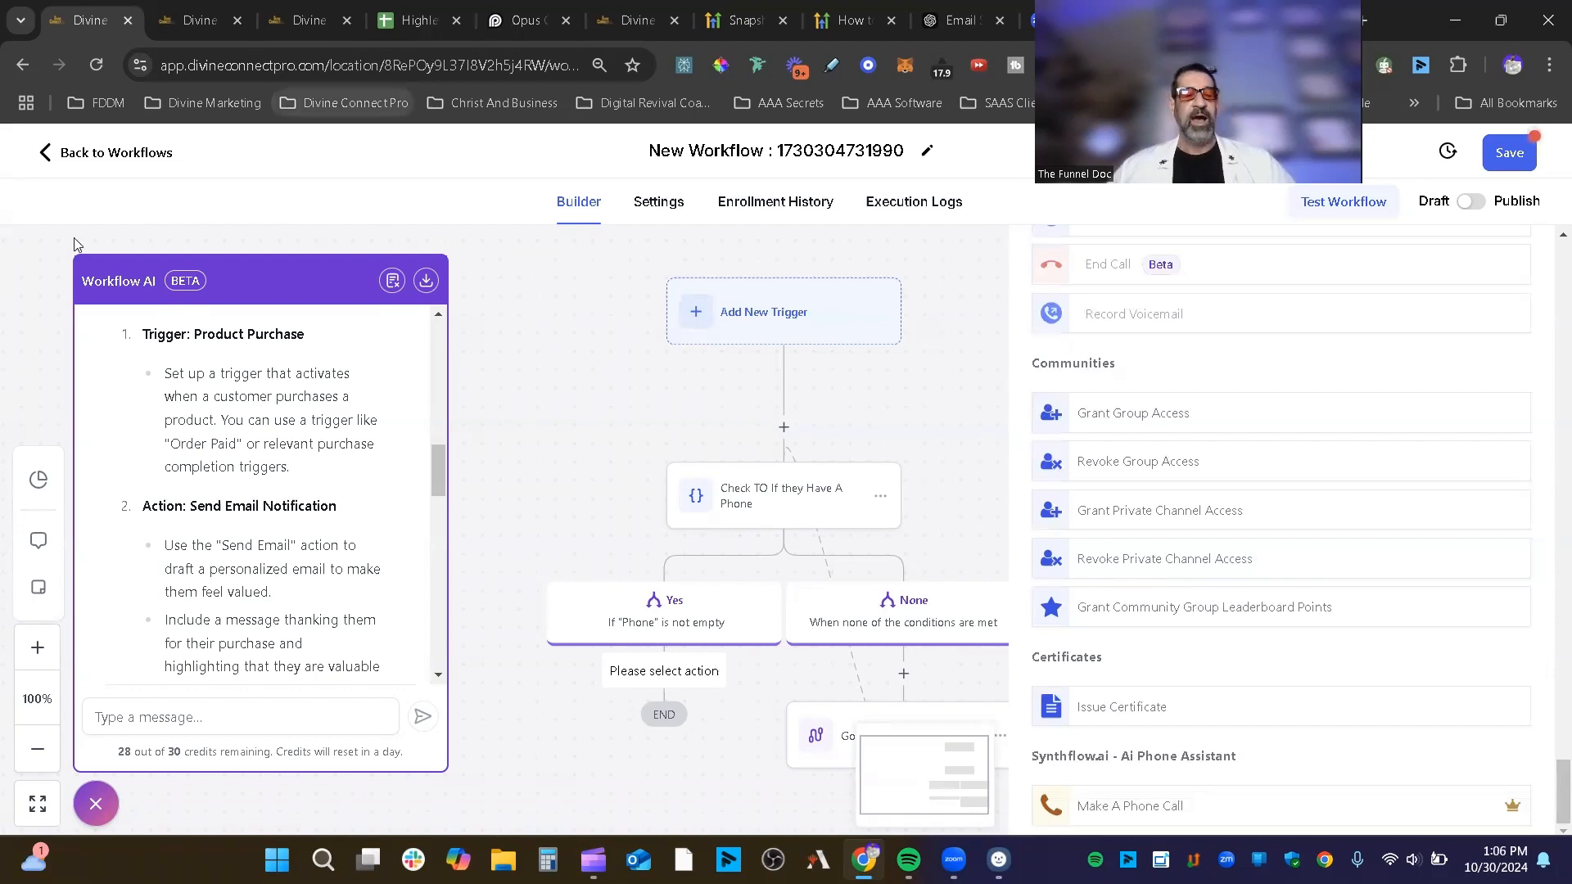
Step: Place Workflow AI's suggested Add Contact Tag action on the Yes branch with tag 'ai booking error'
scroll(263, 501, up, 4)
scroll(266, 499, down, 1)
scroll(265, 500, up, 5)
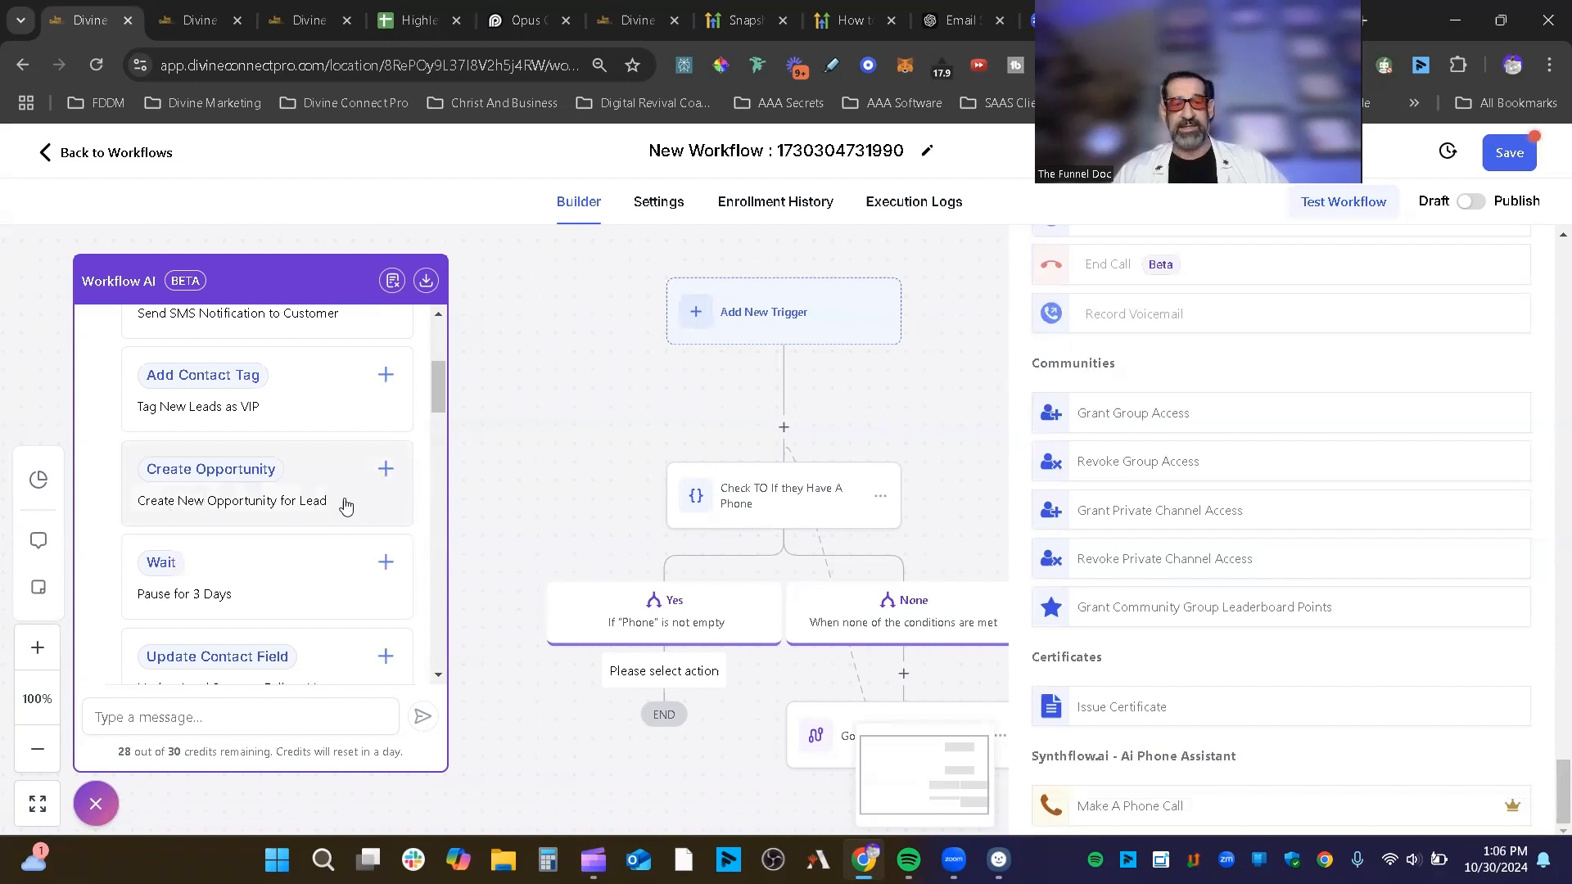
double_click(128, 751)
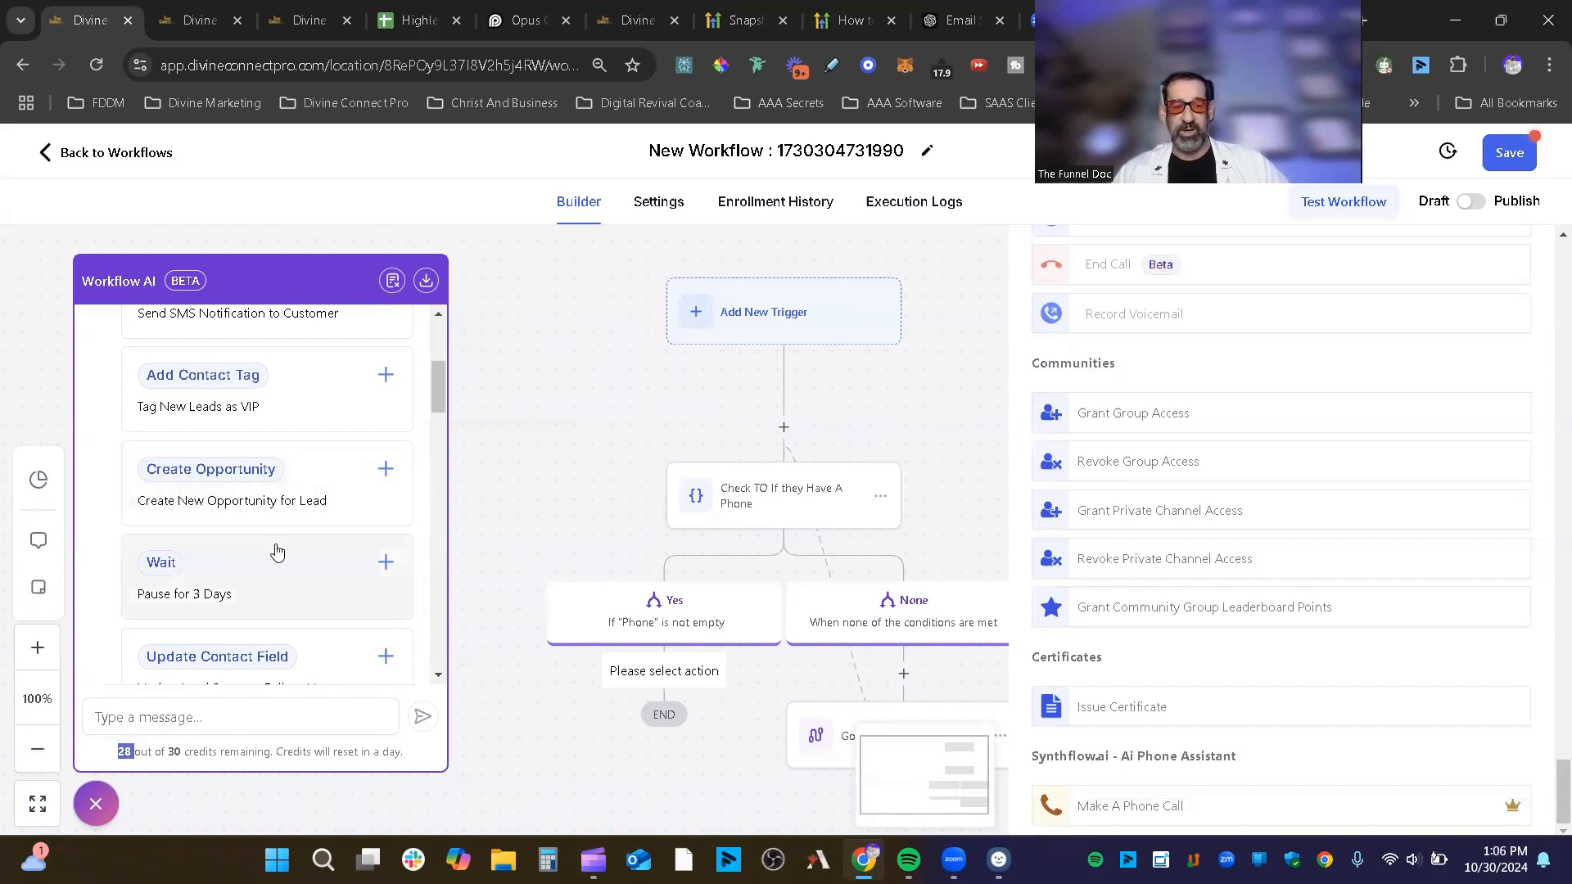
click(385, 374)
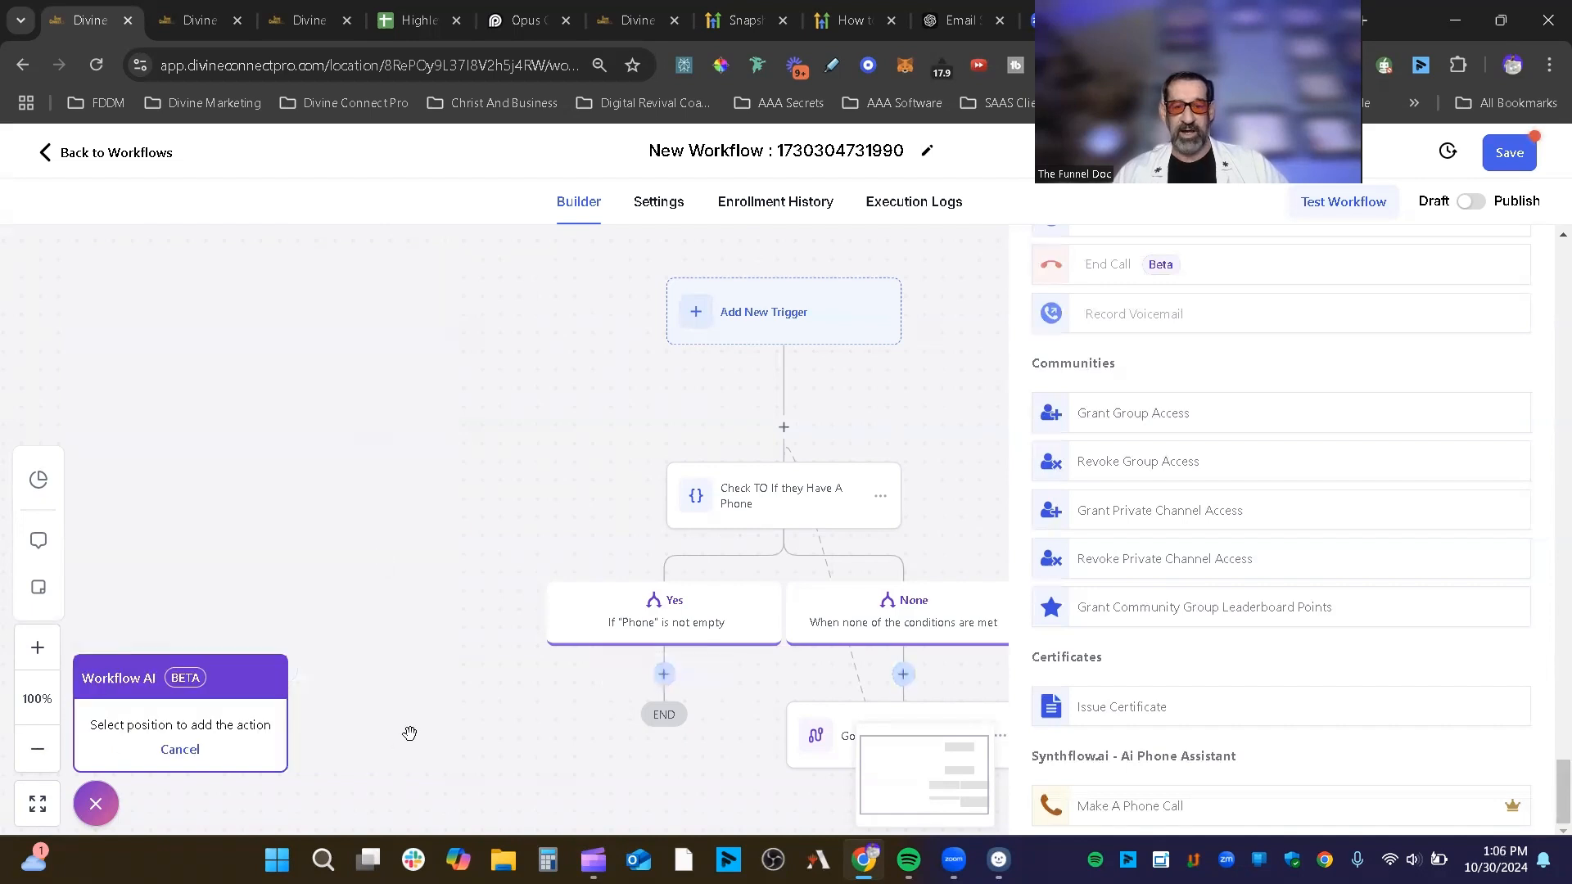
click(664, 676)
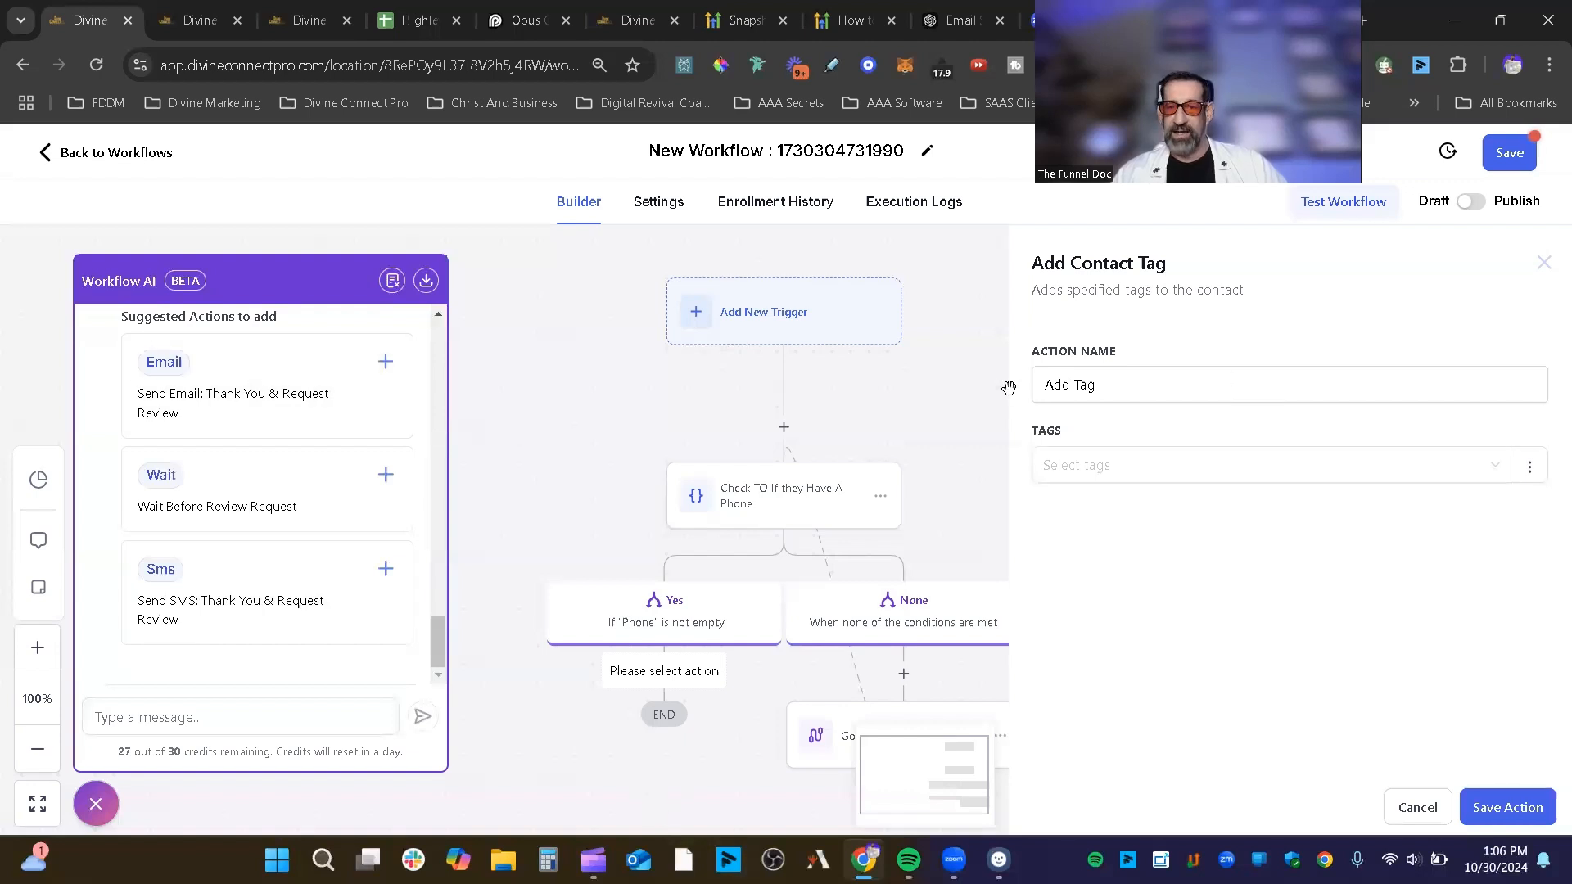
click(1197, 469)
click(1134, 571)
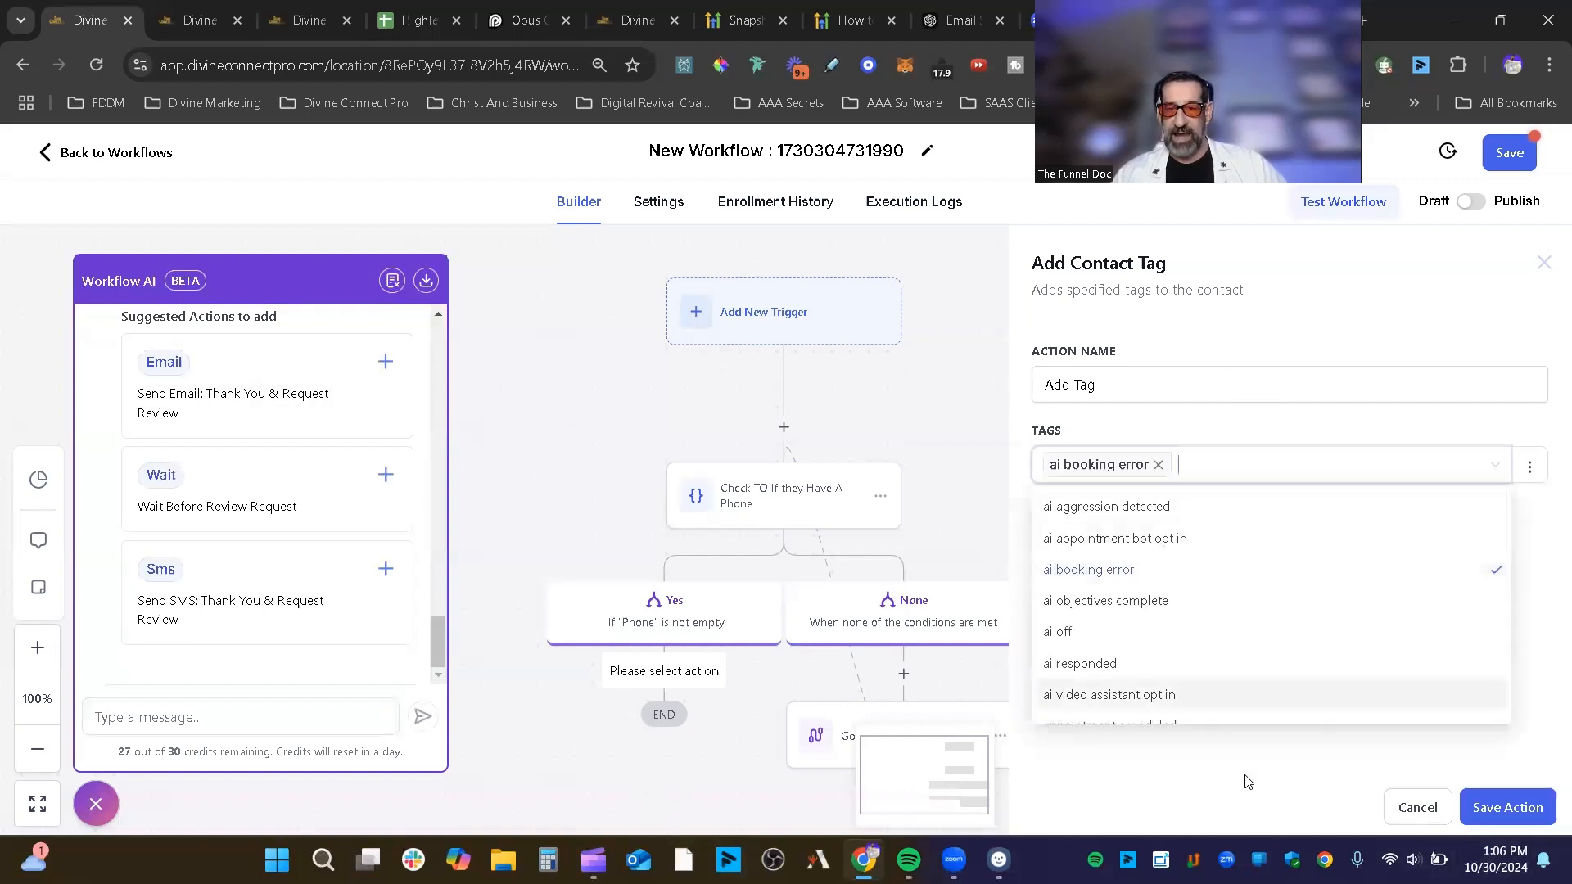
click(1507, 807)
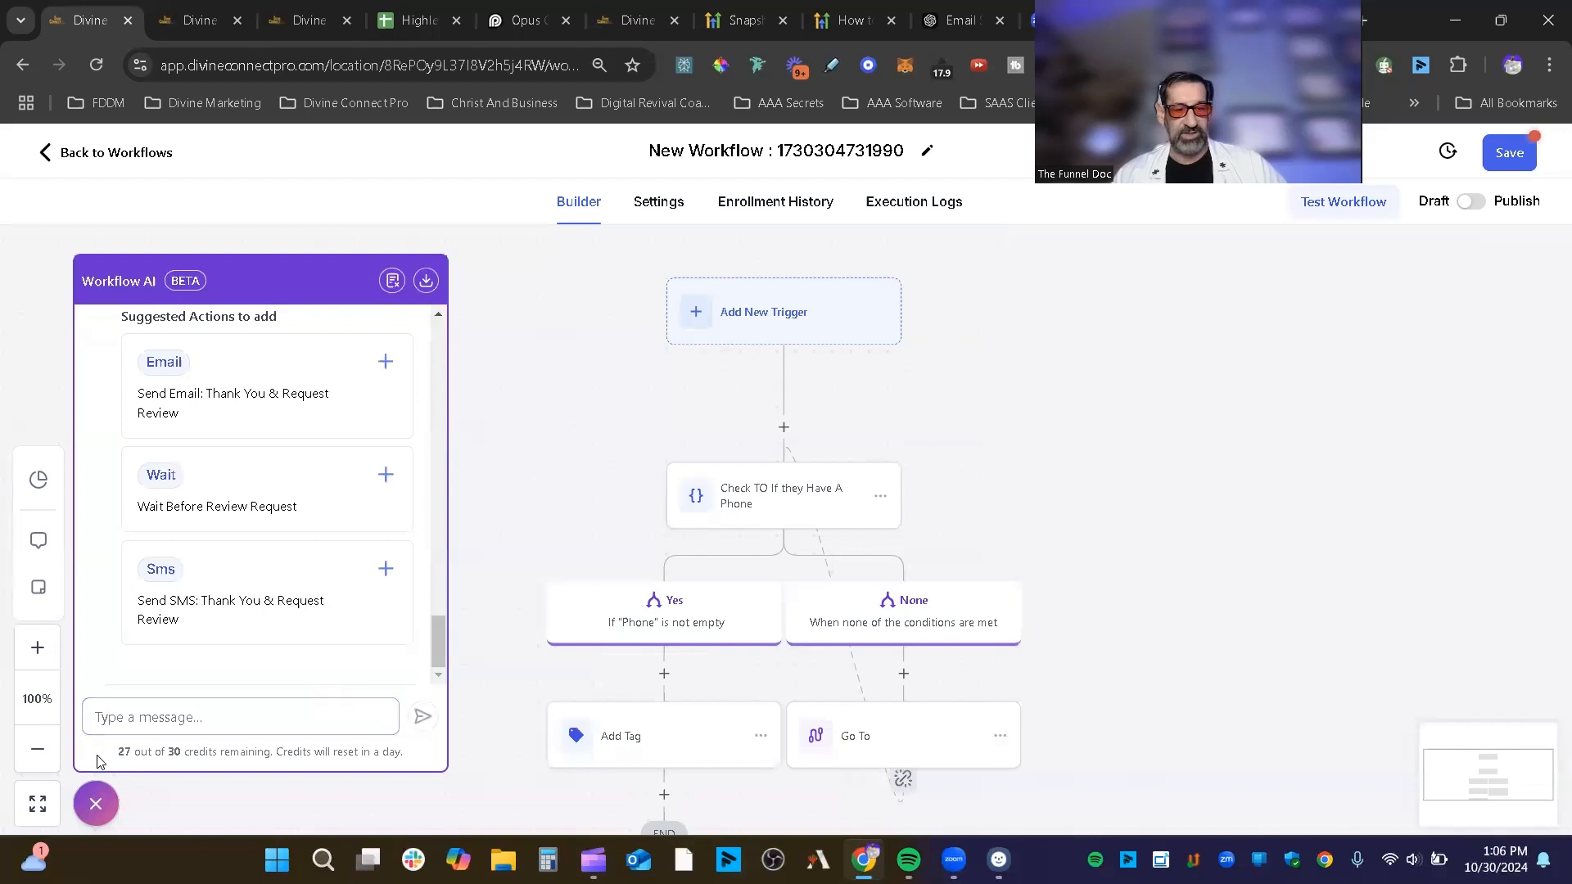
scroll(912, 563, down, 1)
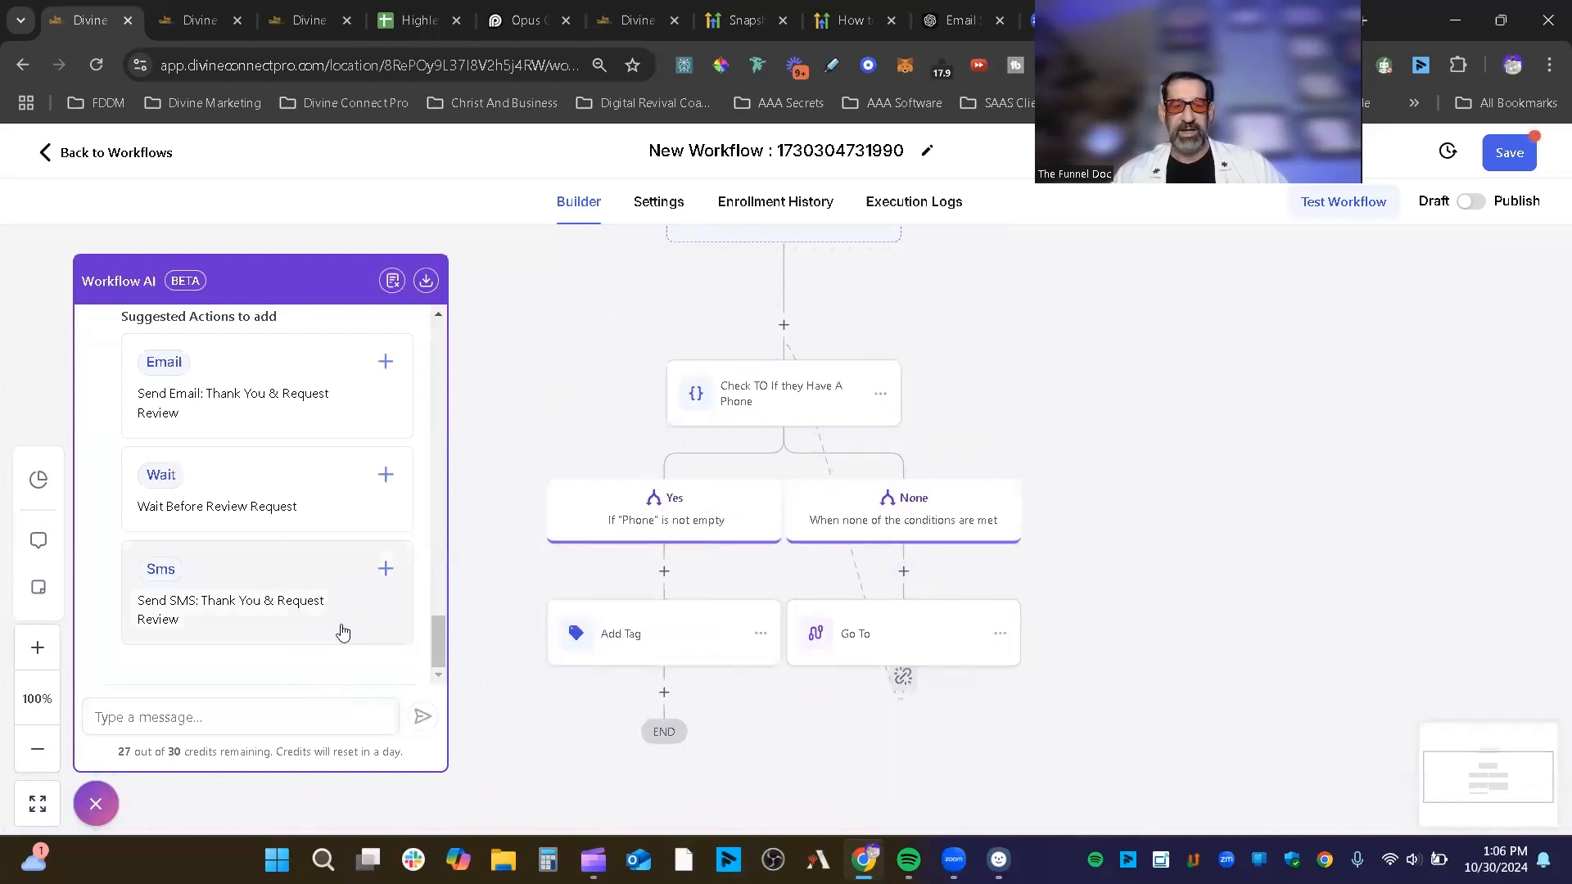
Step: Place Workflow AI's suggested SMS action on the None branch and check its templates without choosing one
click(187, 604)
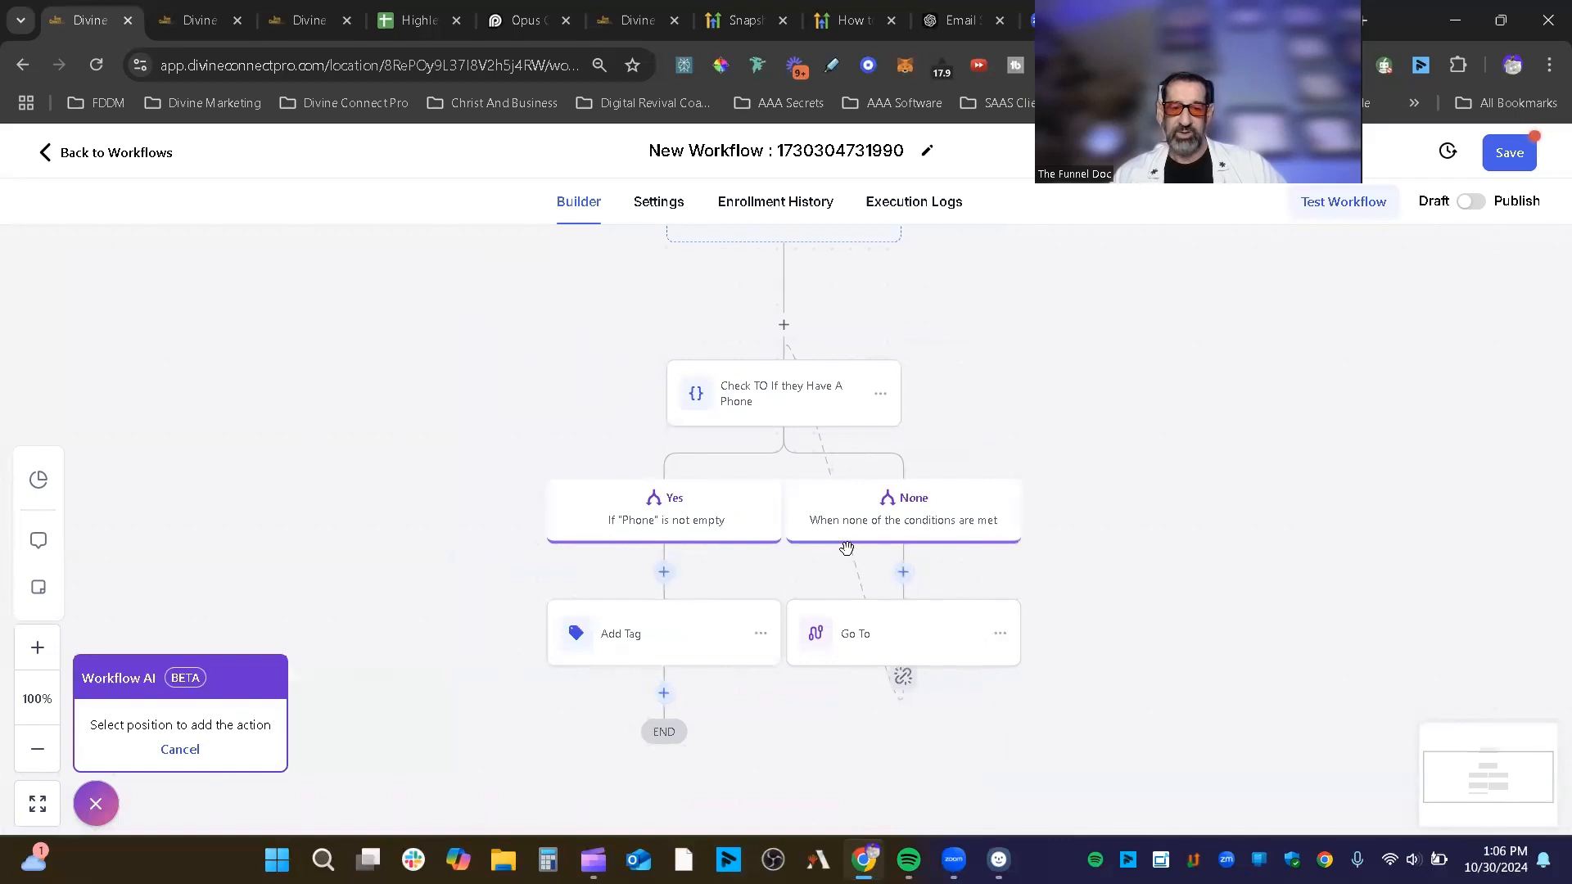
click(903, 571)
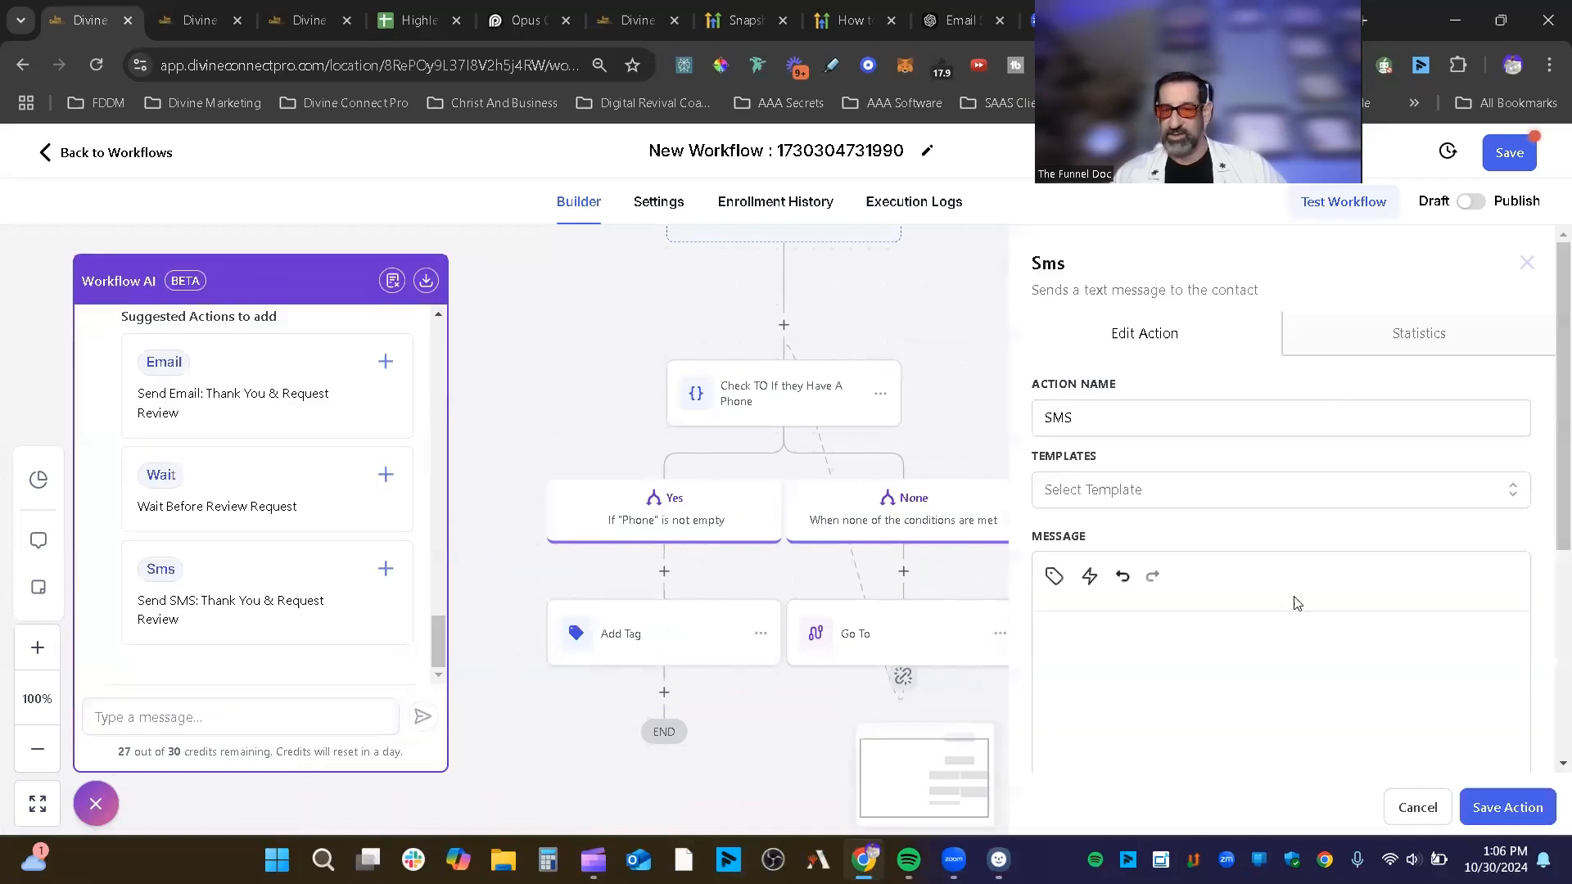
scroll(1302, 630, down, 5)
scroll(1277, 544, up, 5)
click(1242, 475)
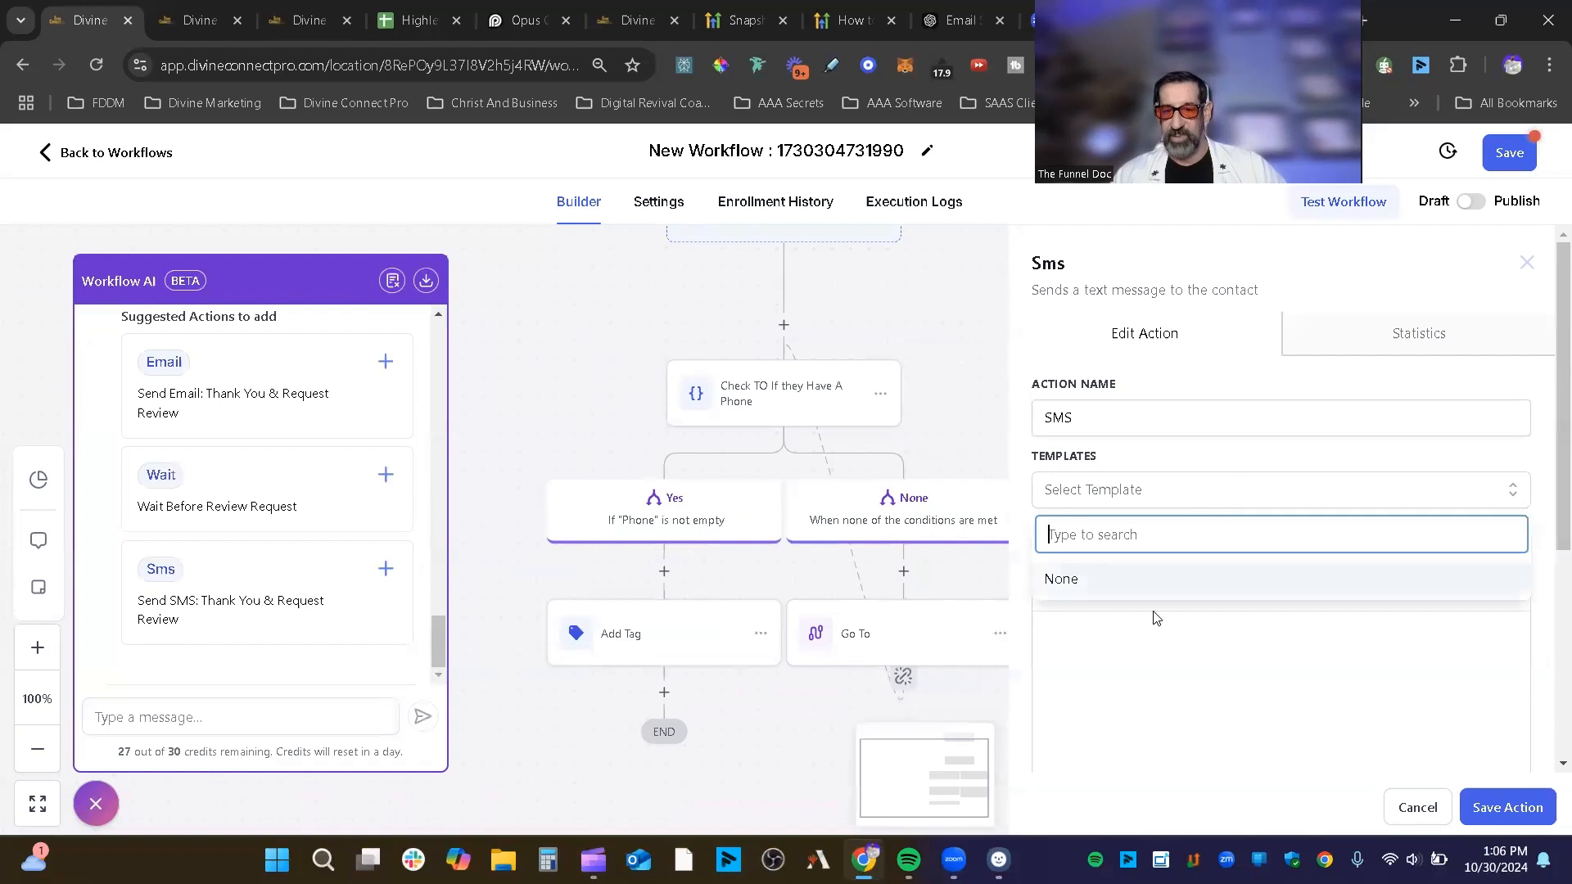
click(1126, 589)
Step: Bring up the action picker to choose a different action for the None branch step
scroll(1230, 657, down, 3)
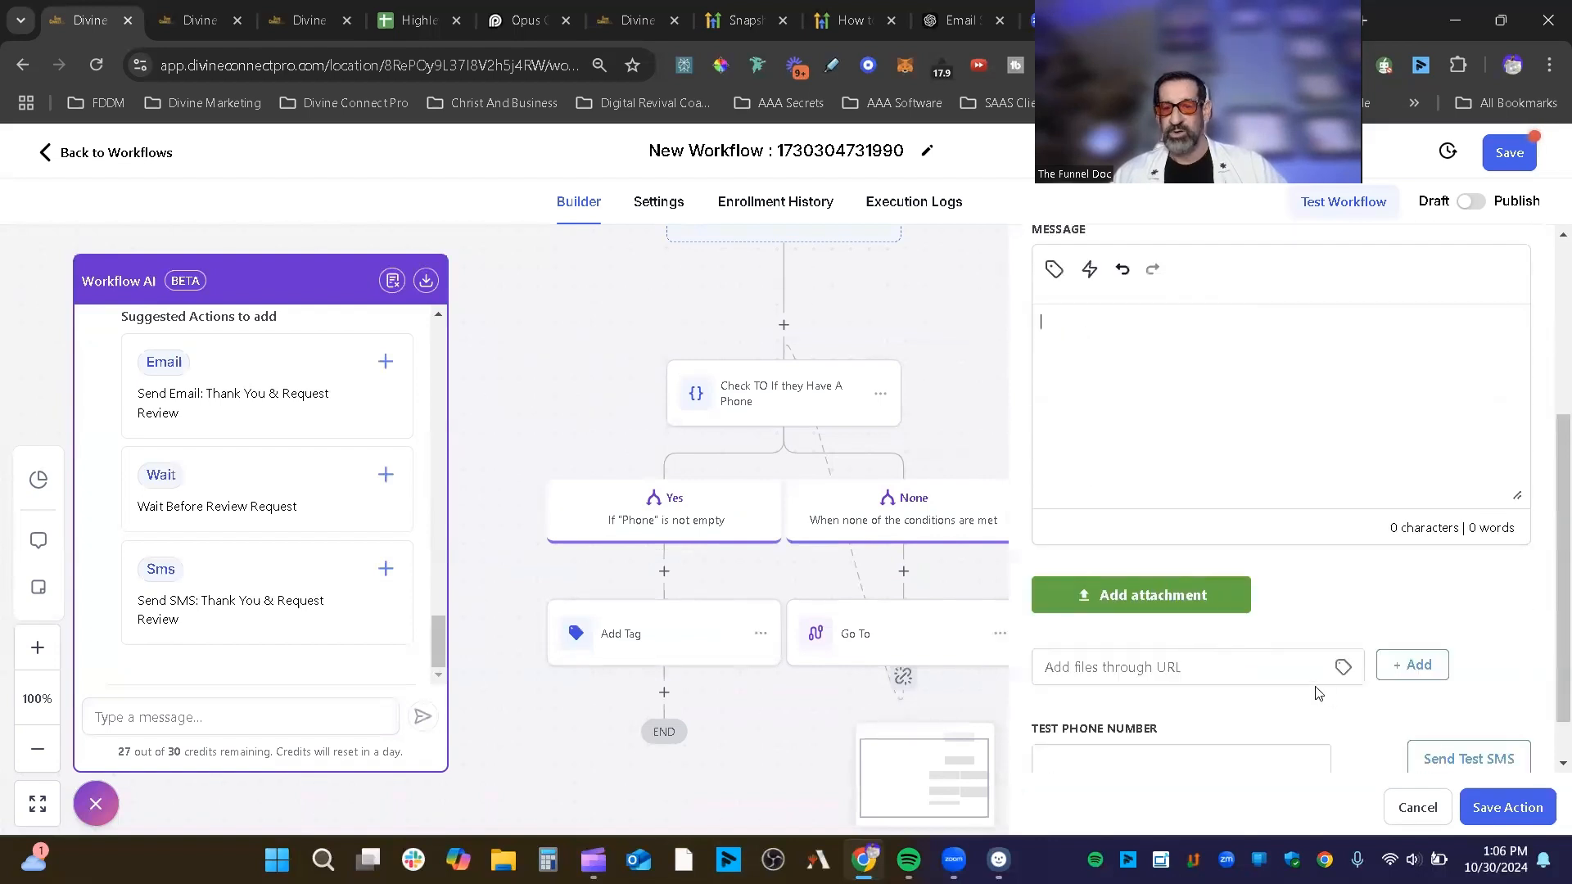
scroll(1316, 672, down, 1)
scroll(1214, 491, up, 4)
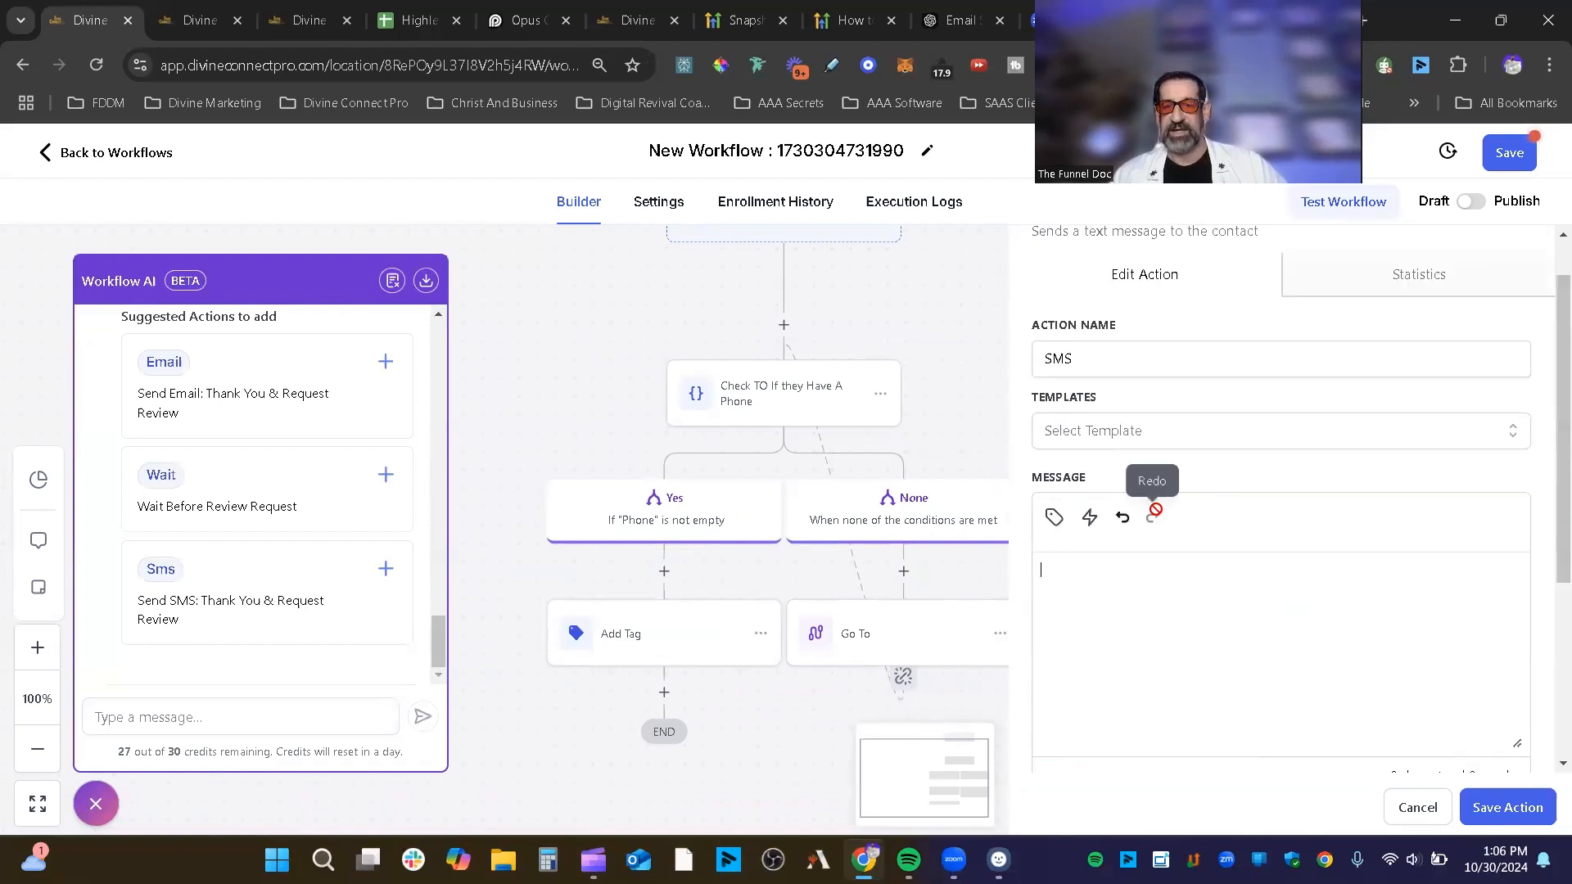
click(905, 571)
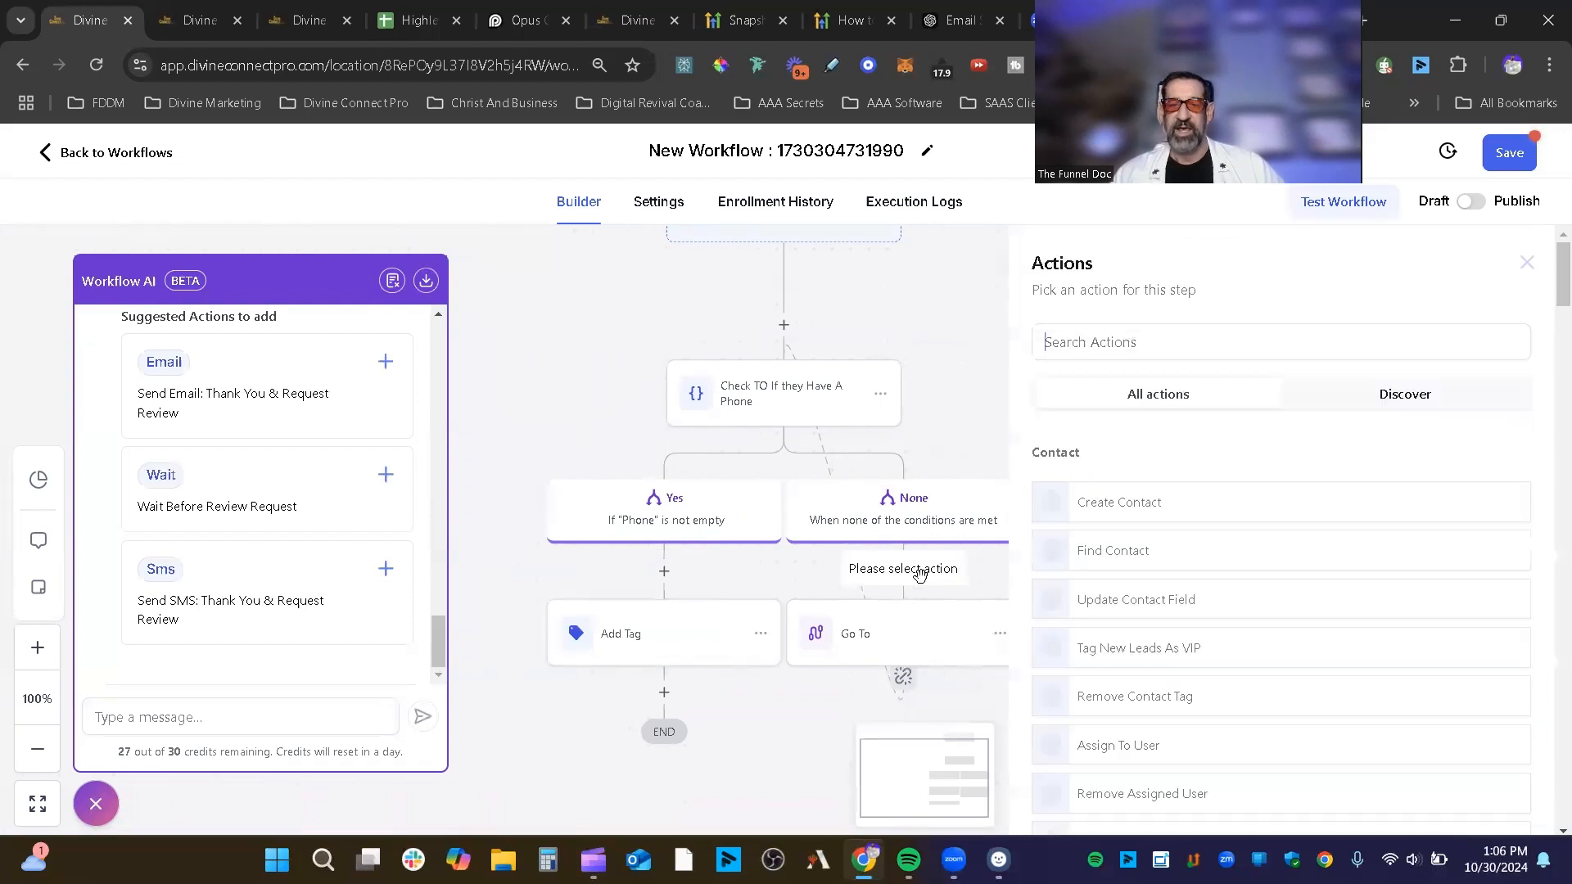
Step: Make the None branch step a Send Email action named Email, ready to fill in From Name
text(em)
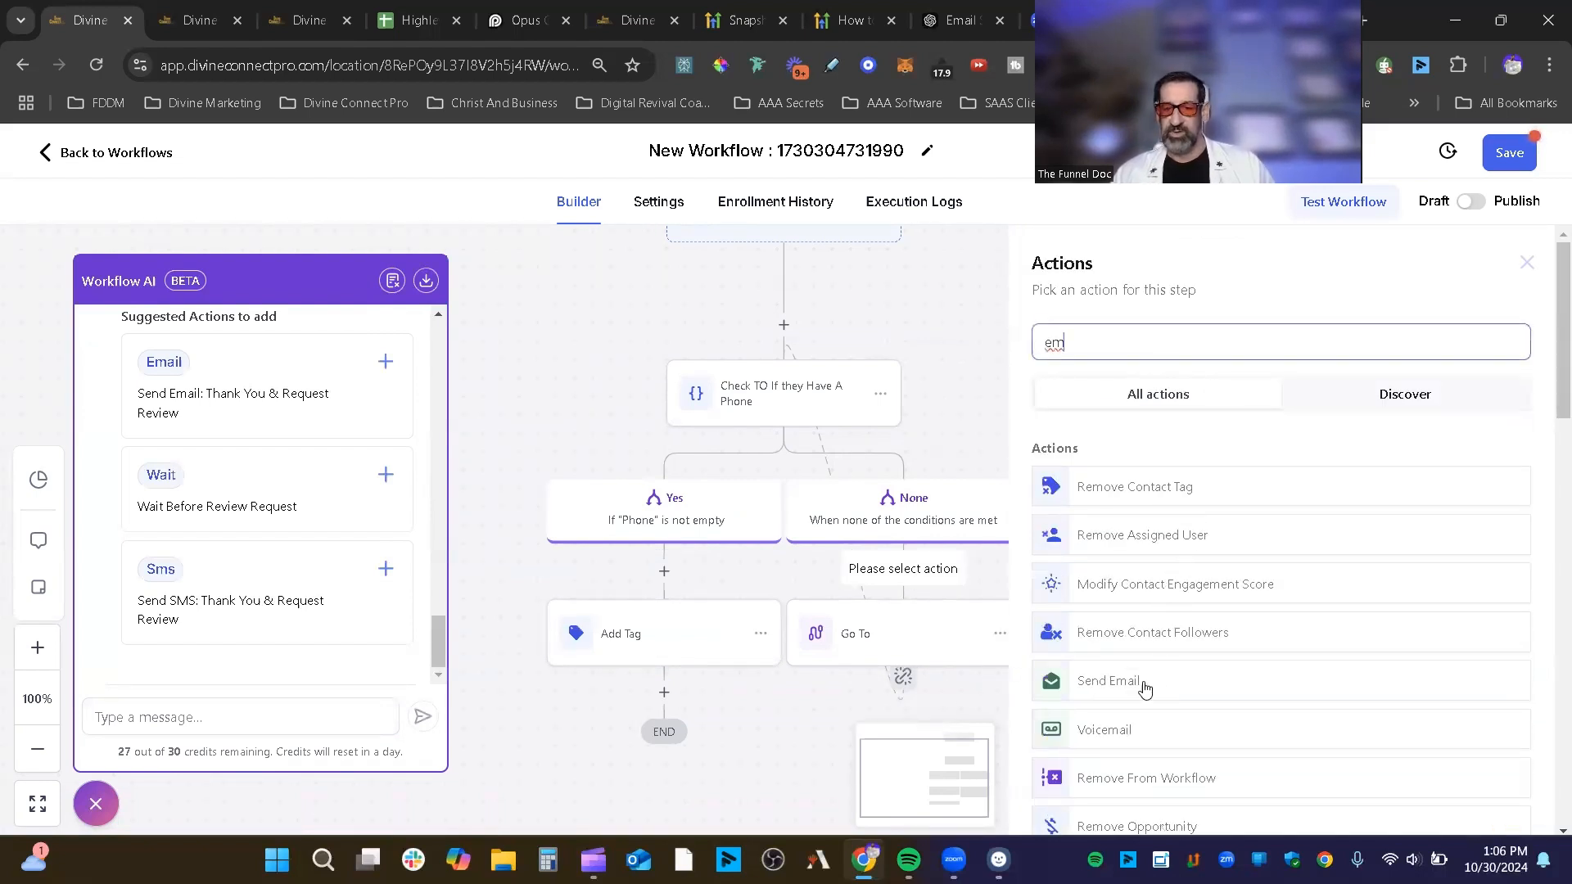
click(1145, 686)
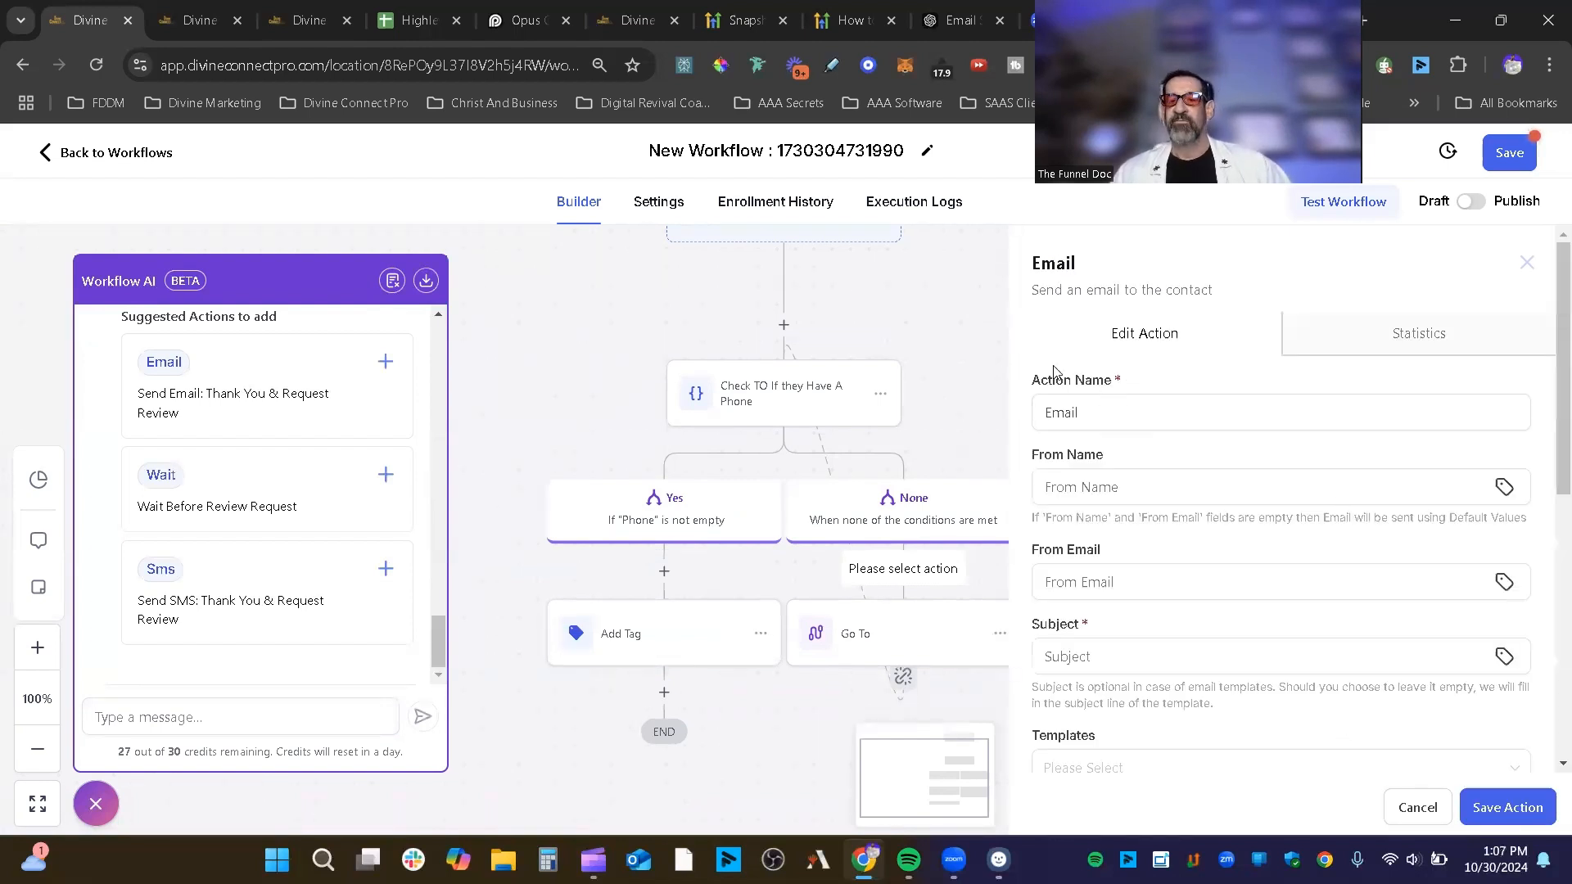
click(1082, 423)
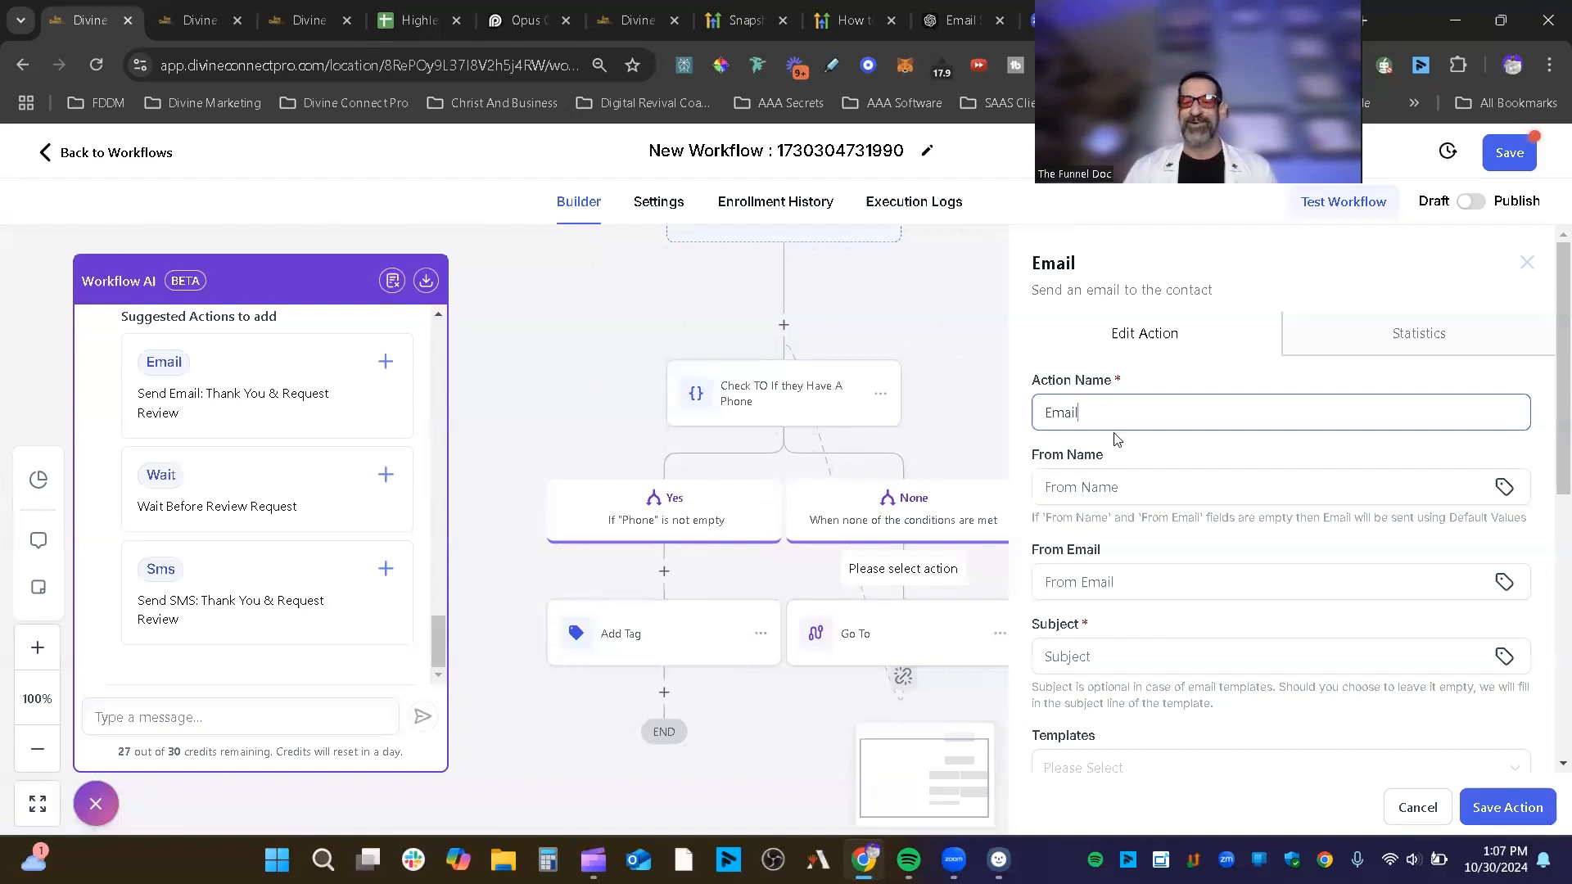
click(1124, 491)
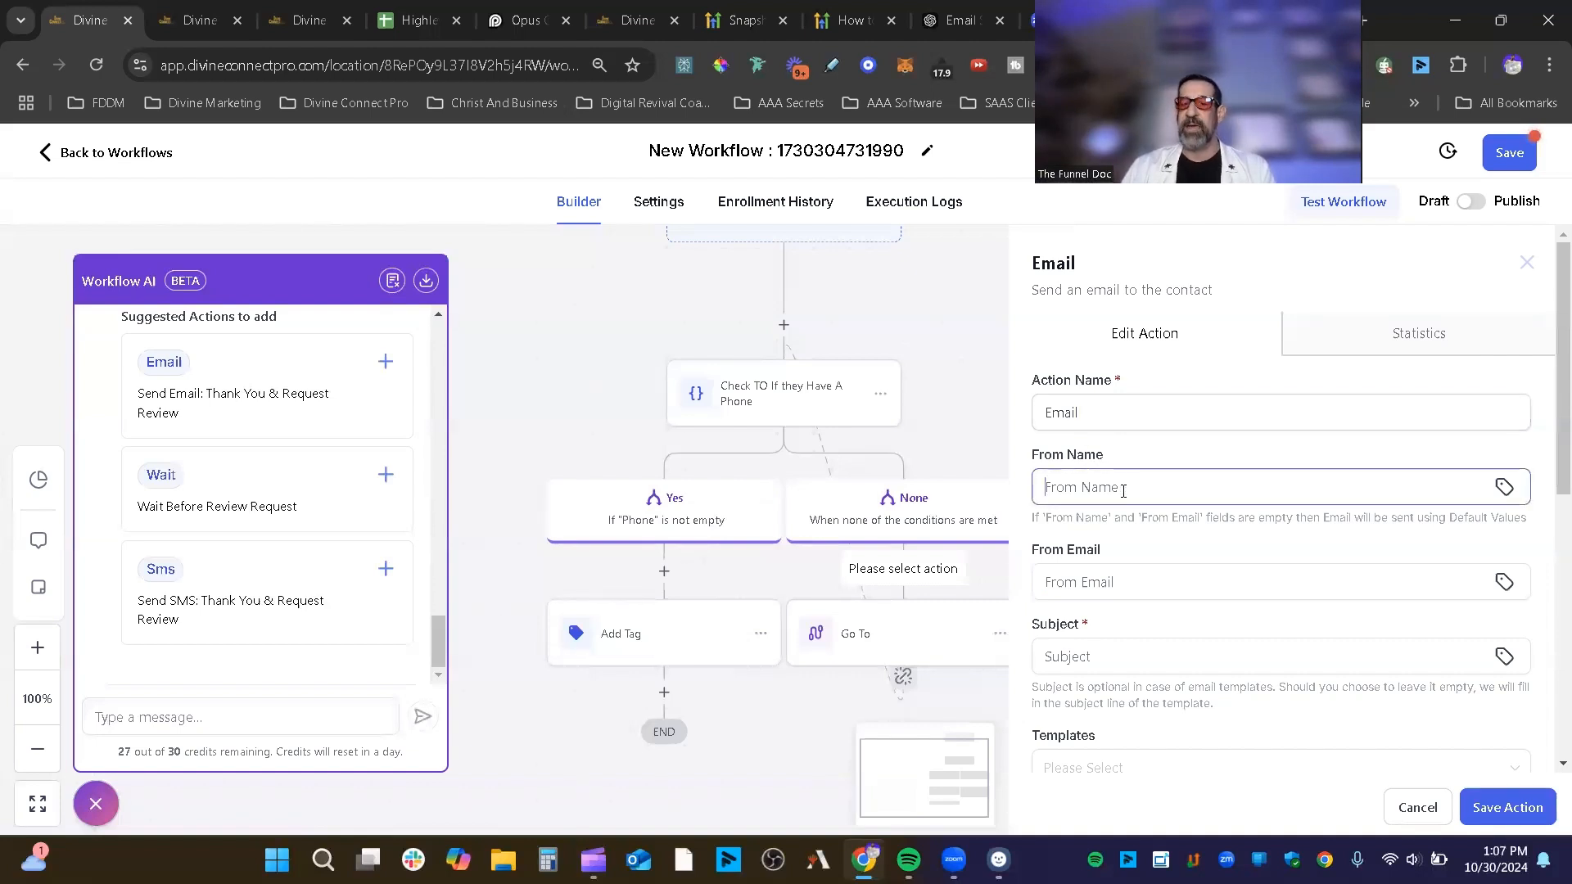
Step: Fill From Name from the Account merge fields, first the account email, then the account name
click(1506, 489)
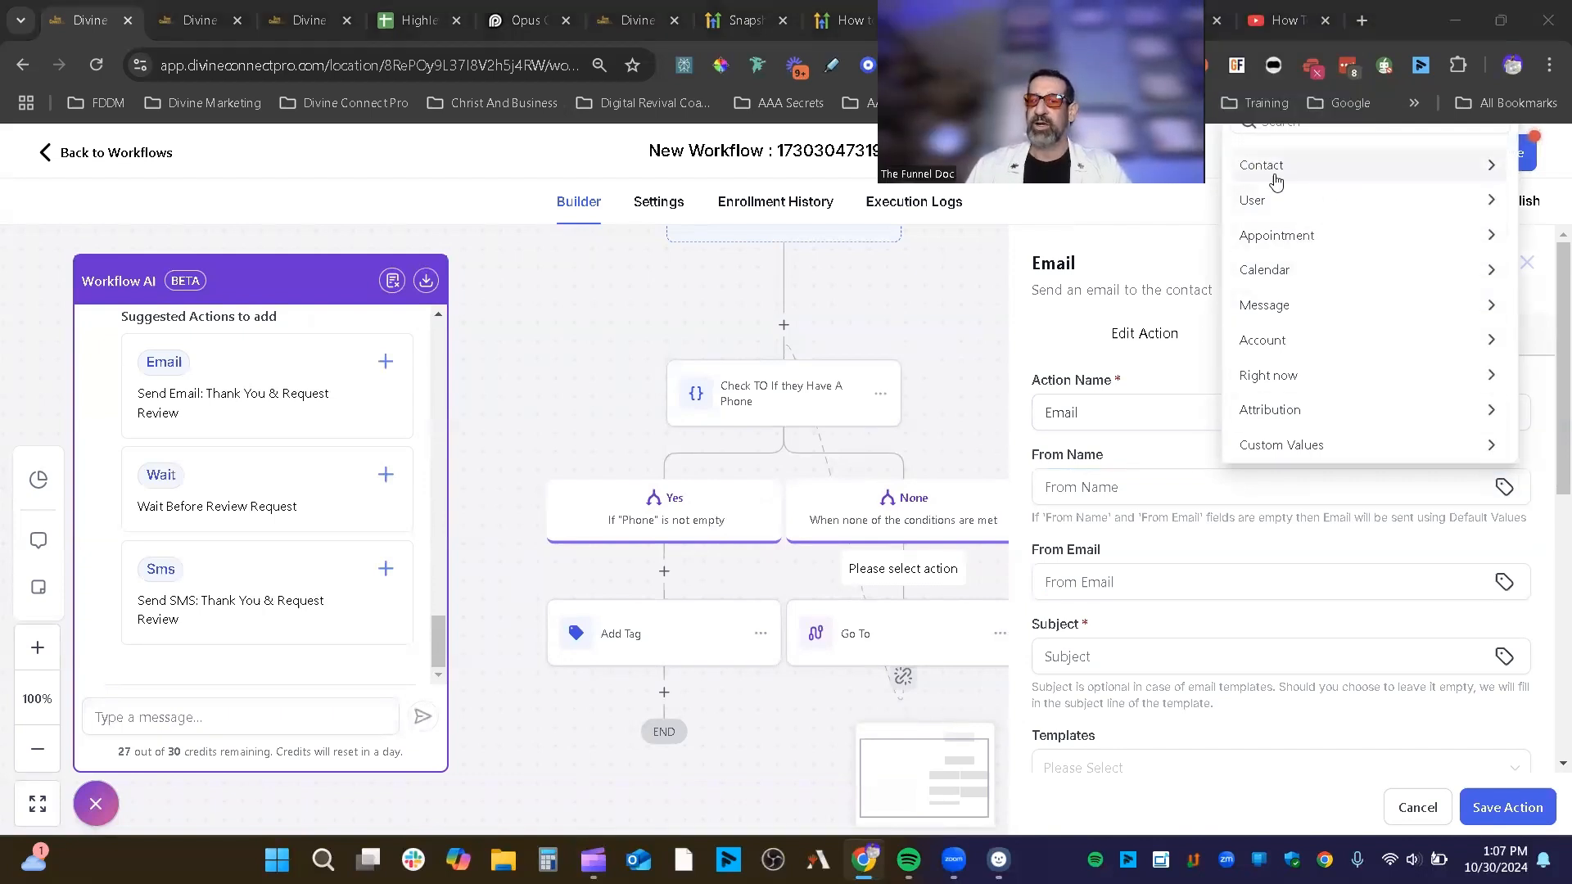
click(1281, 341)
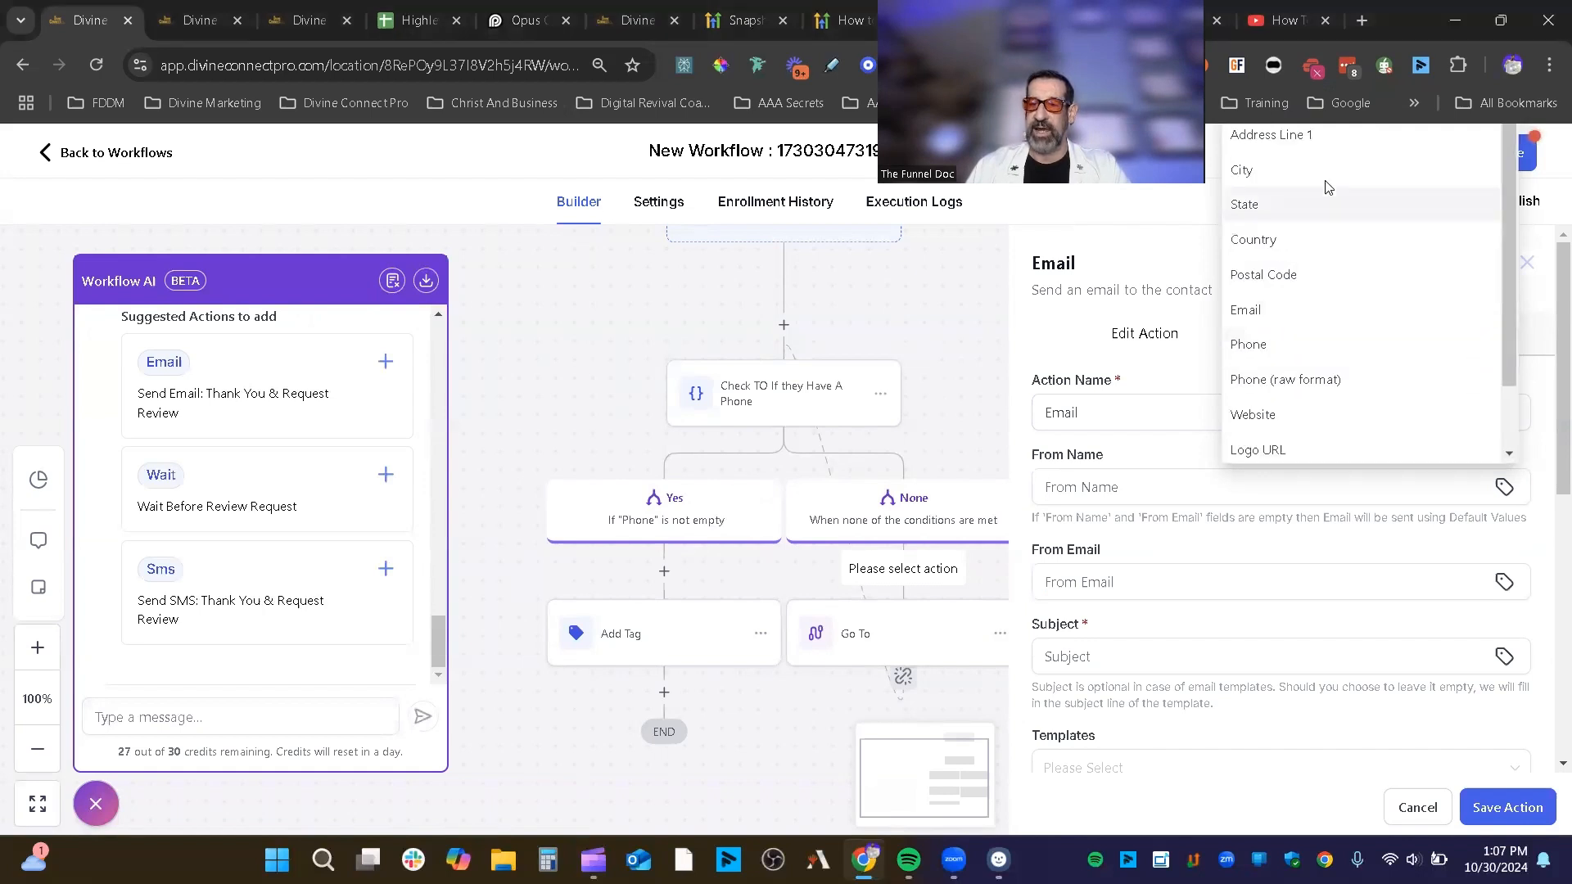
click(1297, 326)
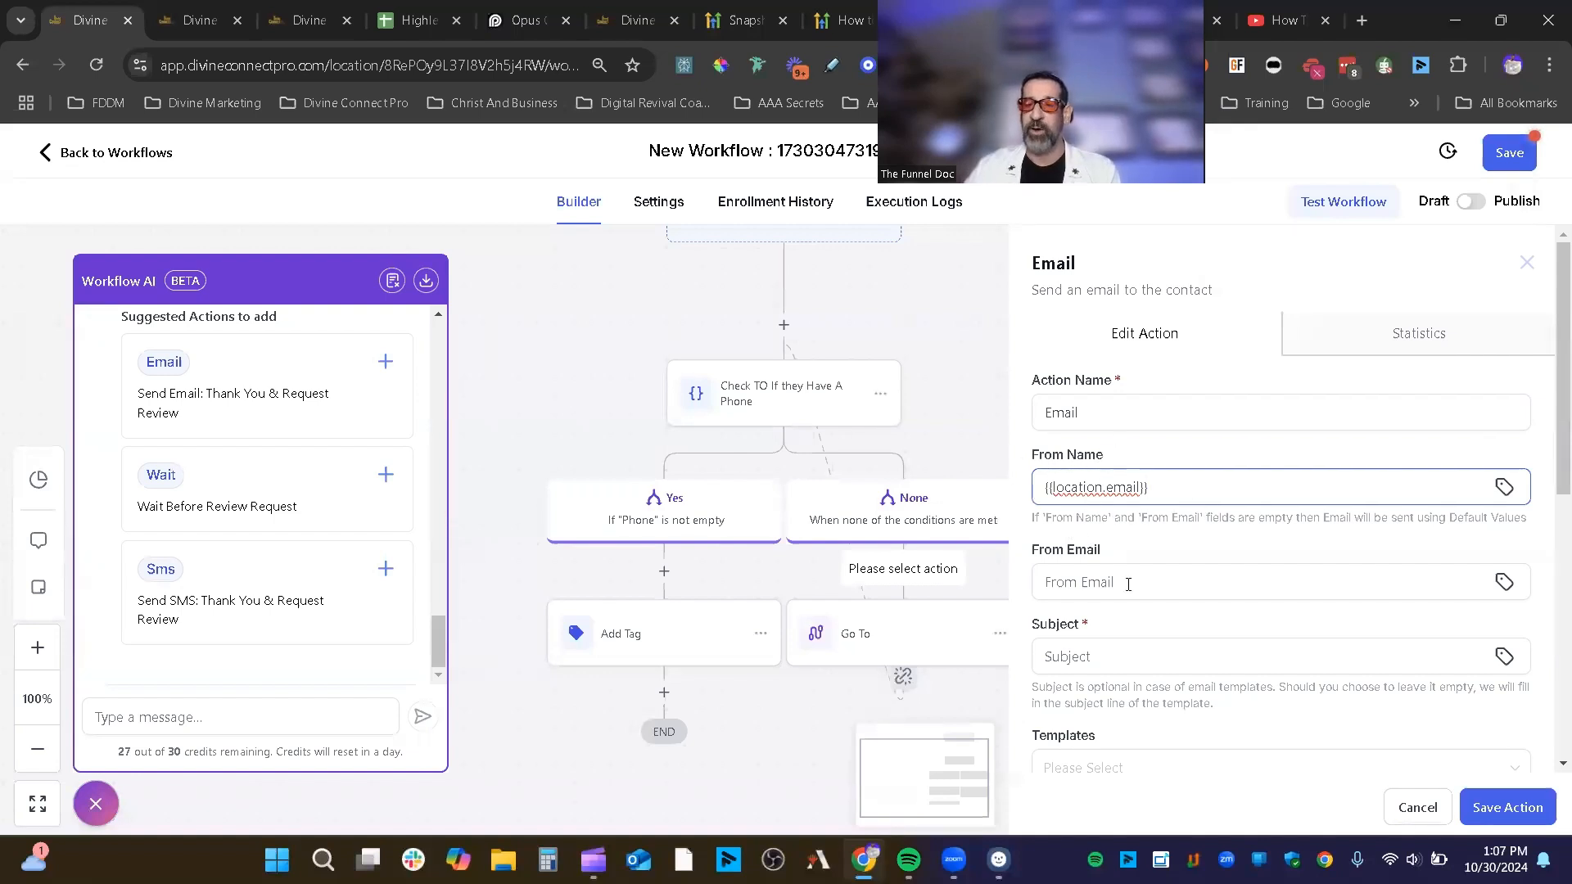
drag(1142, 487, 1032, 495)
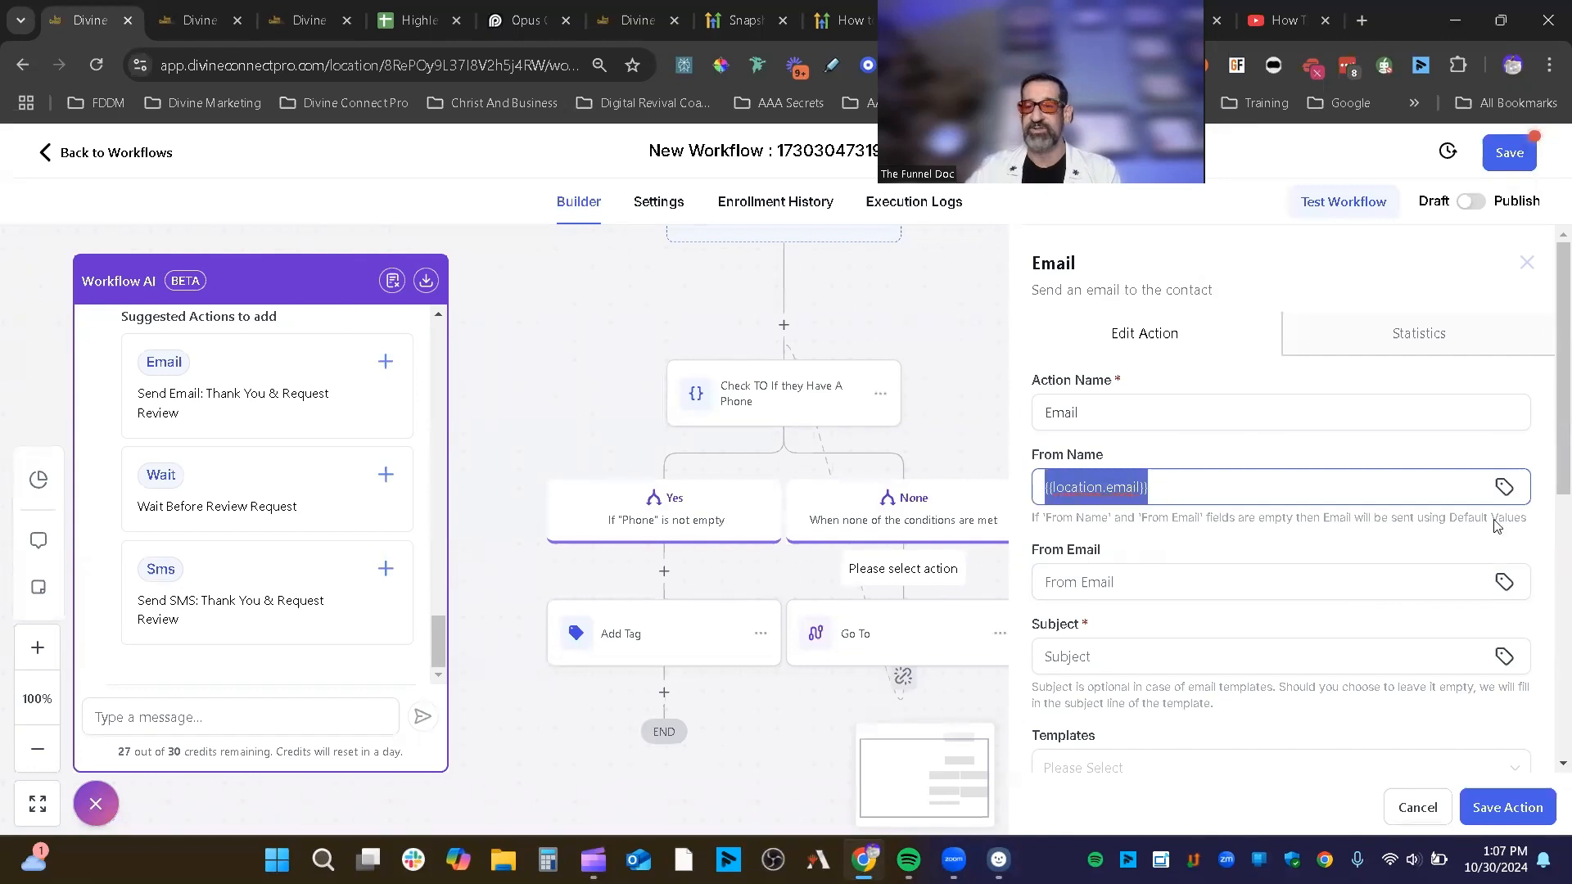
click(1503, 488)
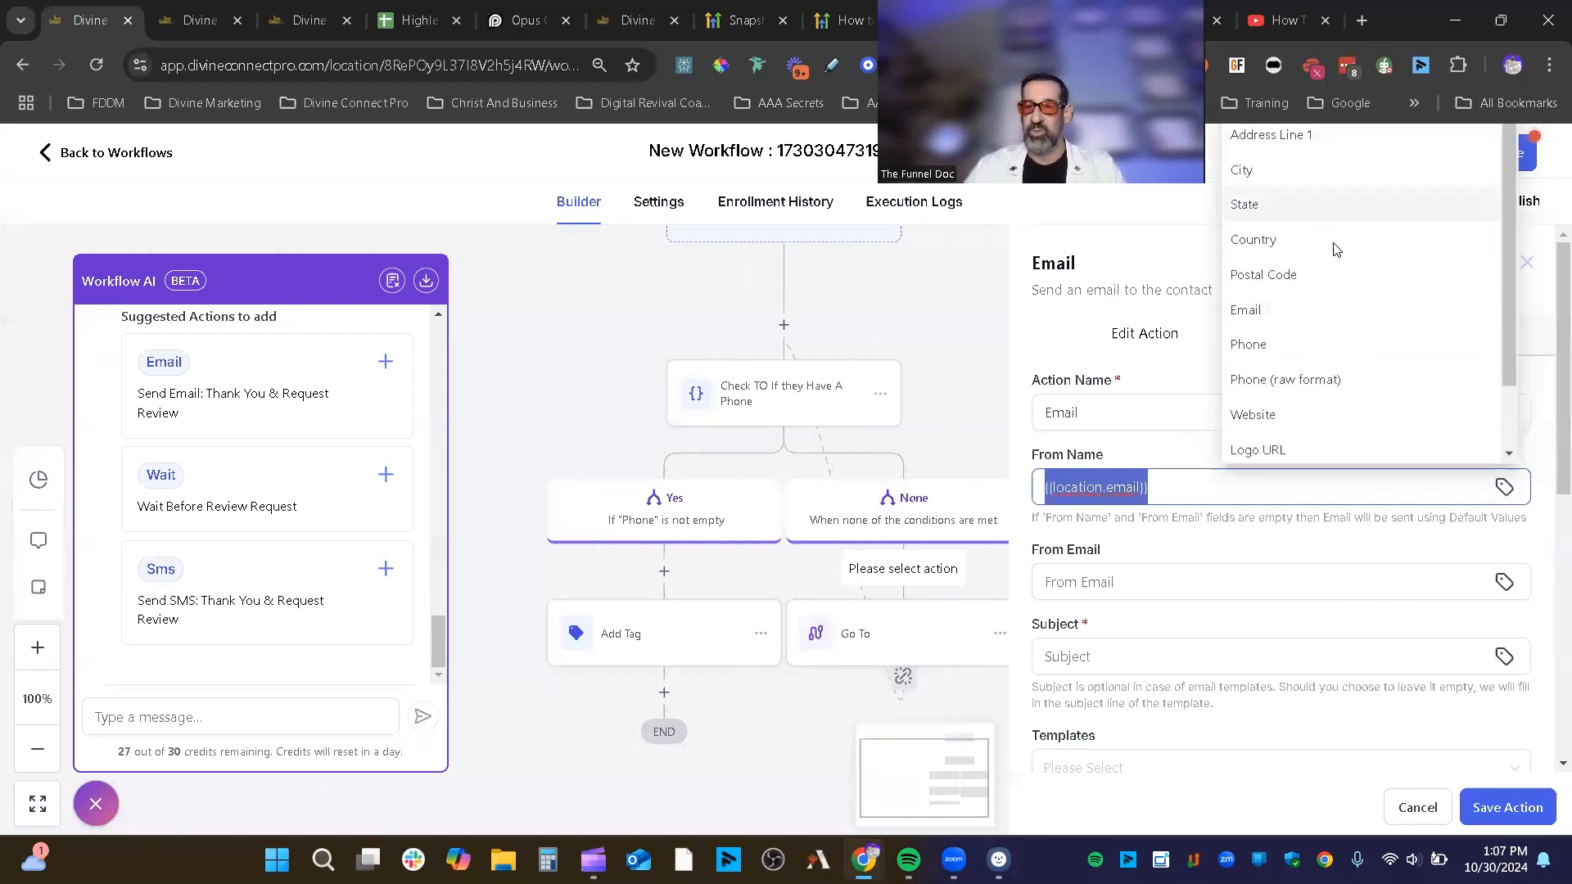
scroll(1550, 328, down, 5)
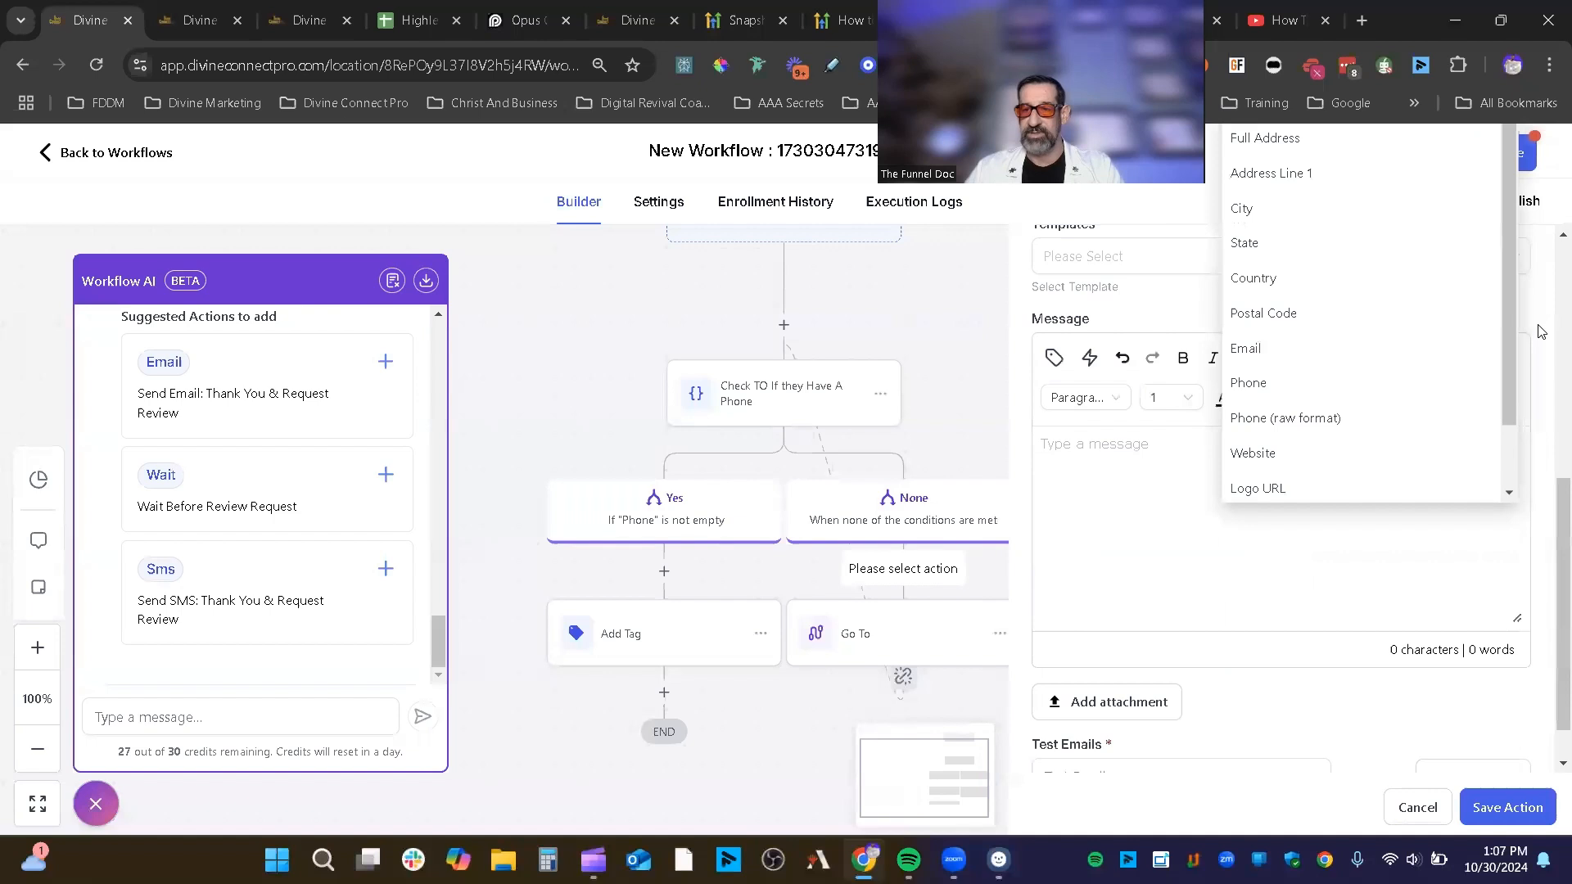
scroll(1550, 327, up, 5)
click(1269, 505)
Step: Set From Email to the {{location.email}} merge field via Account > Email
click(1142, 475)
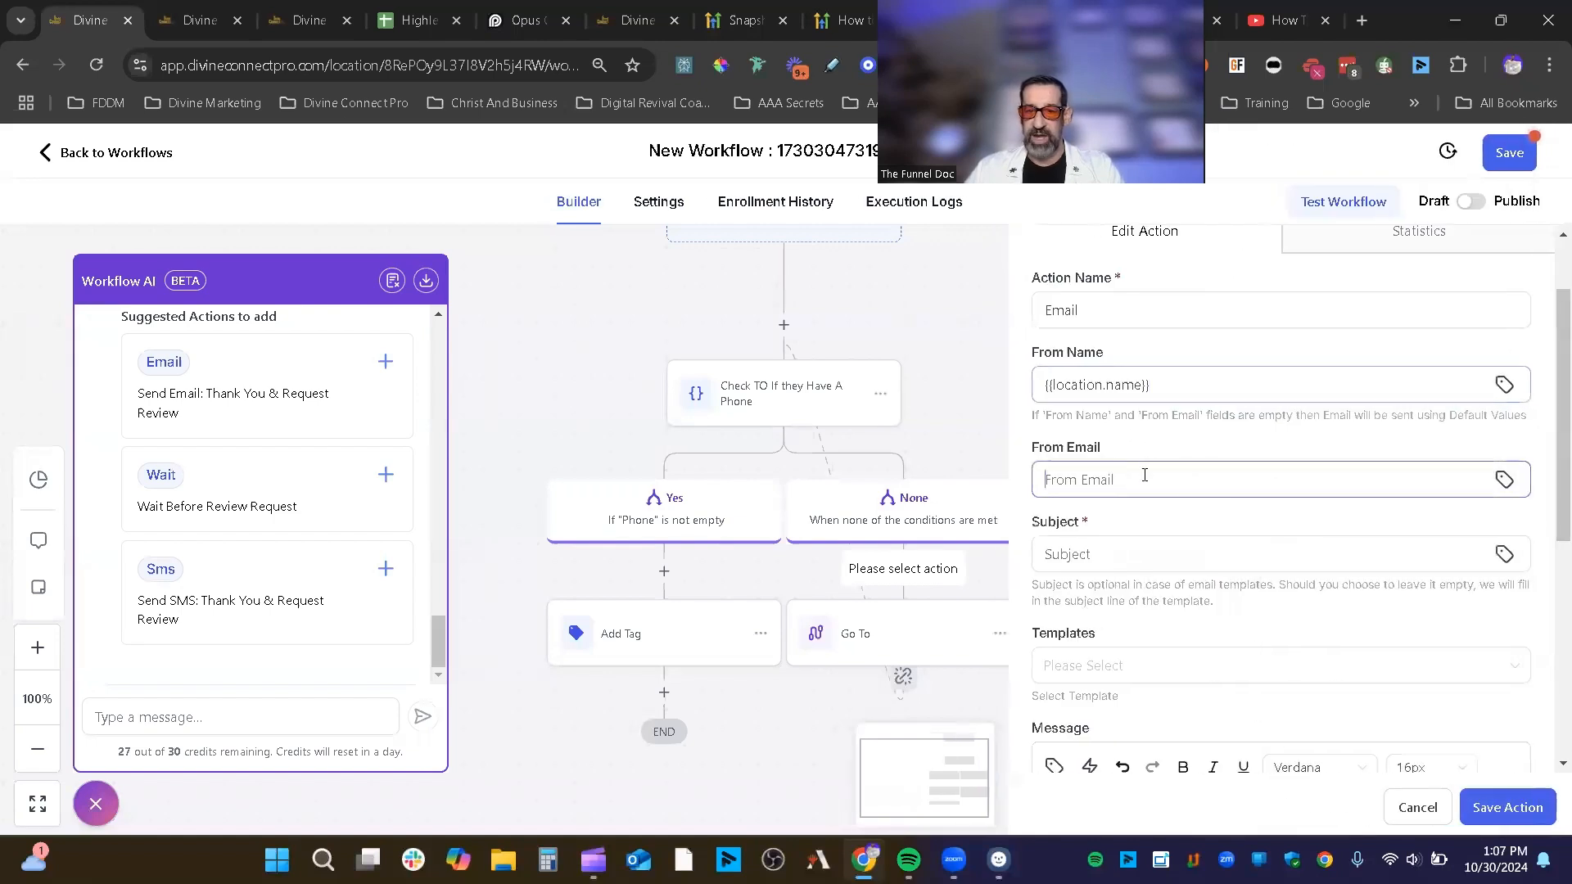
click(1503, 479)
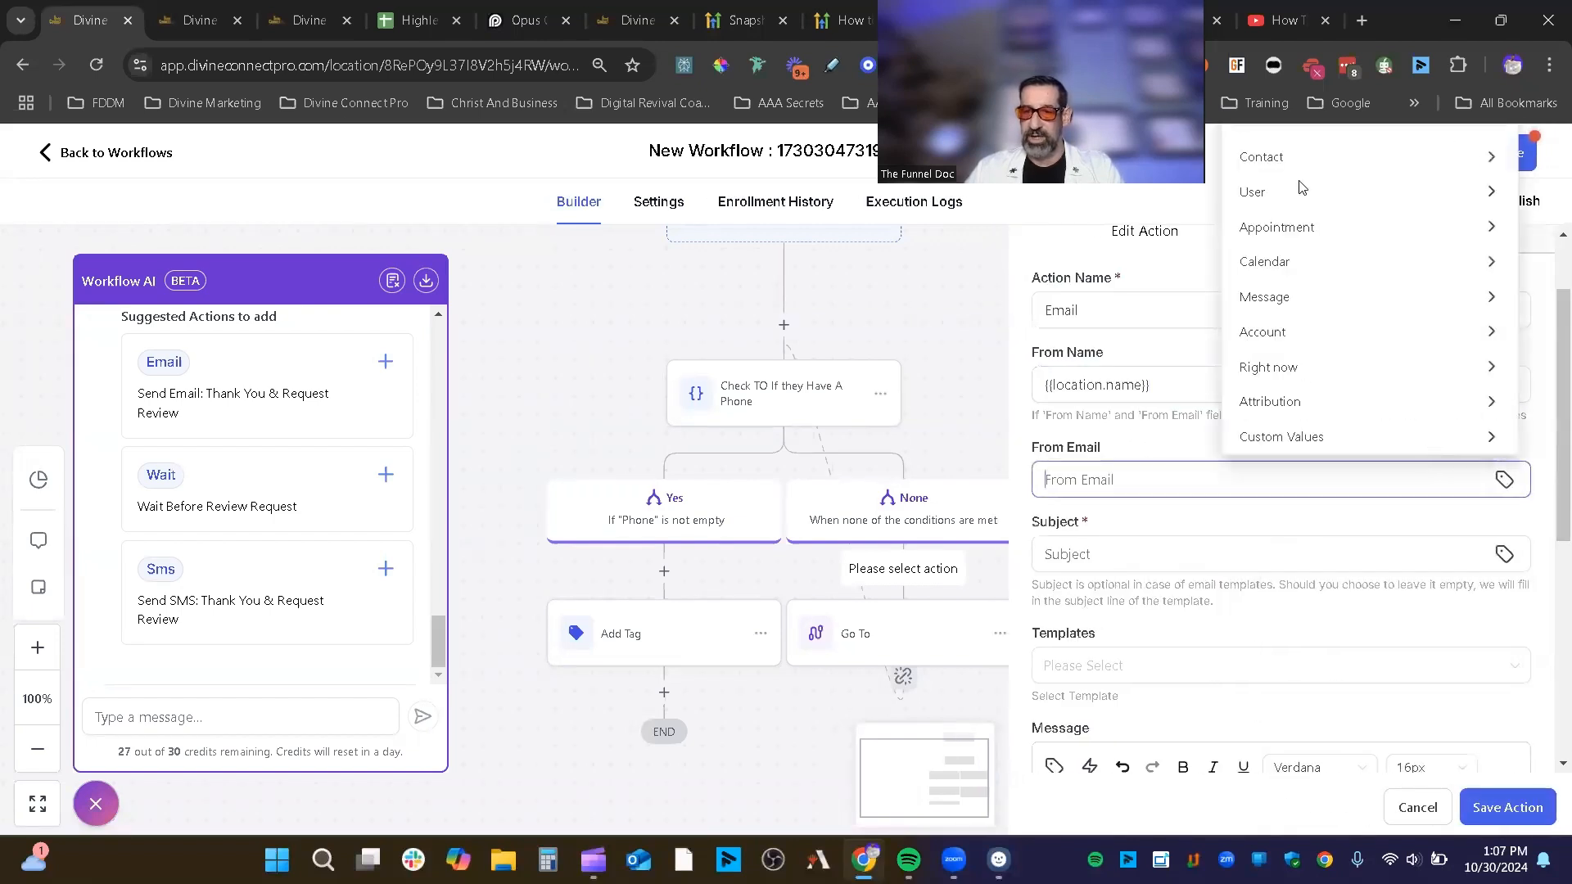
click(1331, 334)
click(1313, 319)
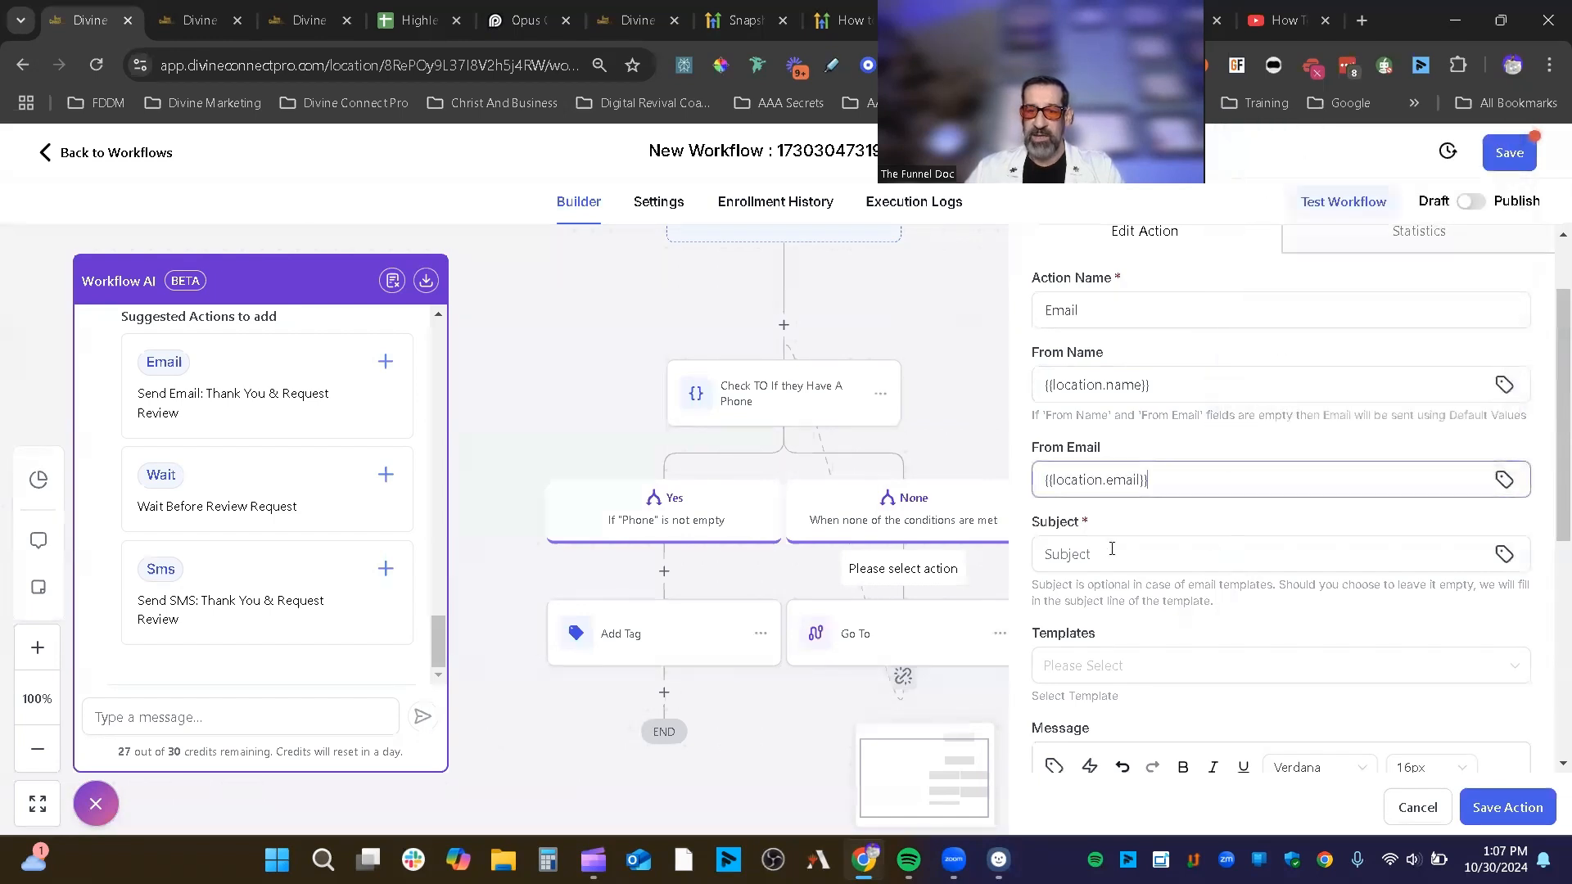
Step: Overwrite From Name with the typed business name, browsing Custom Values without inserting any
drag(1179, 388, 954, 376)
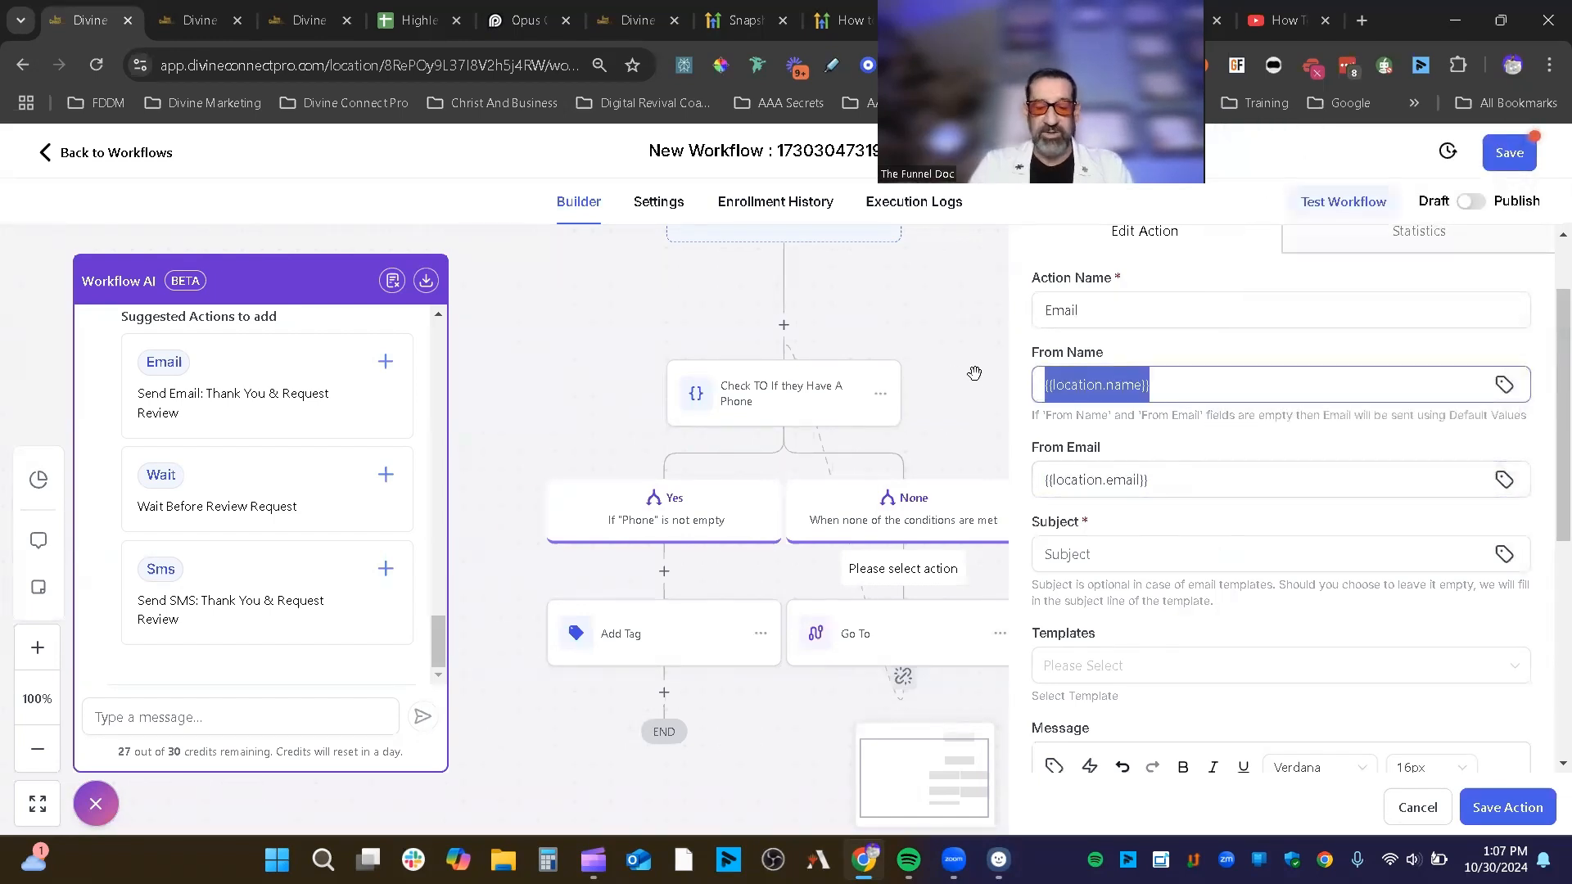
text(The Funnel Doc)
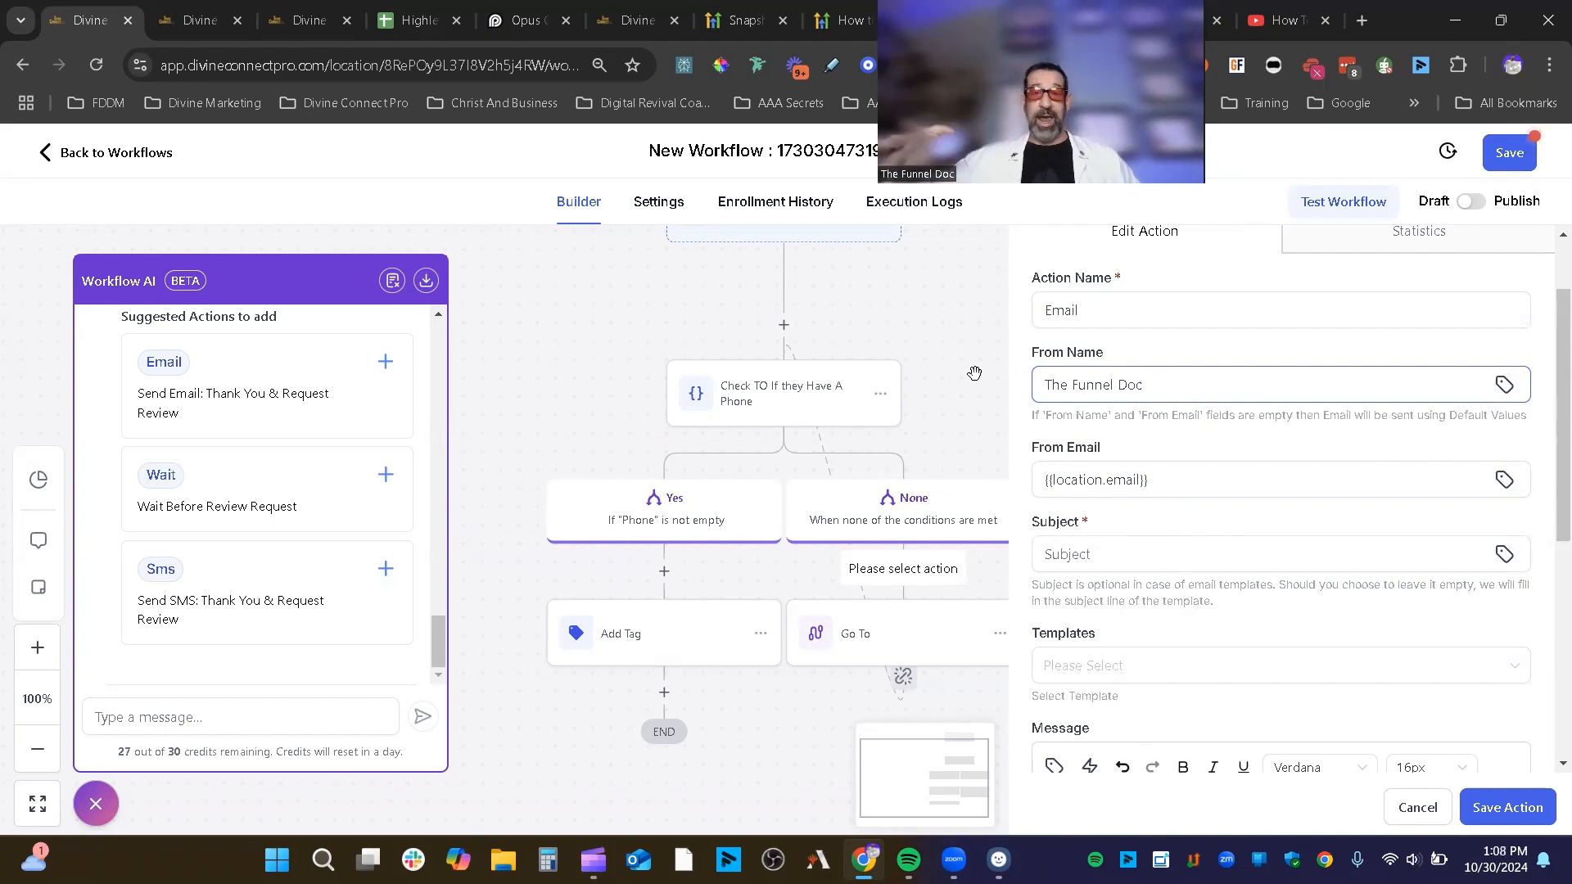
click(1504, 385)
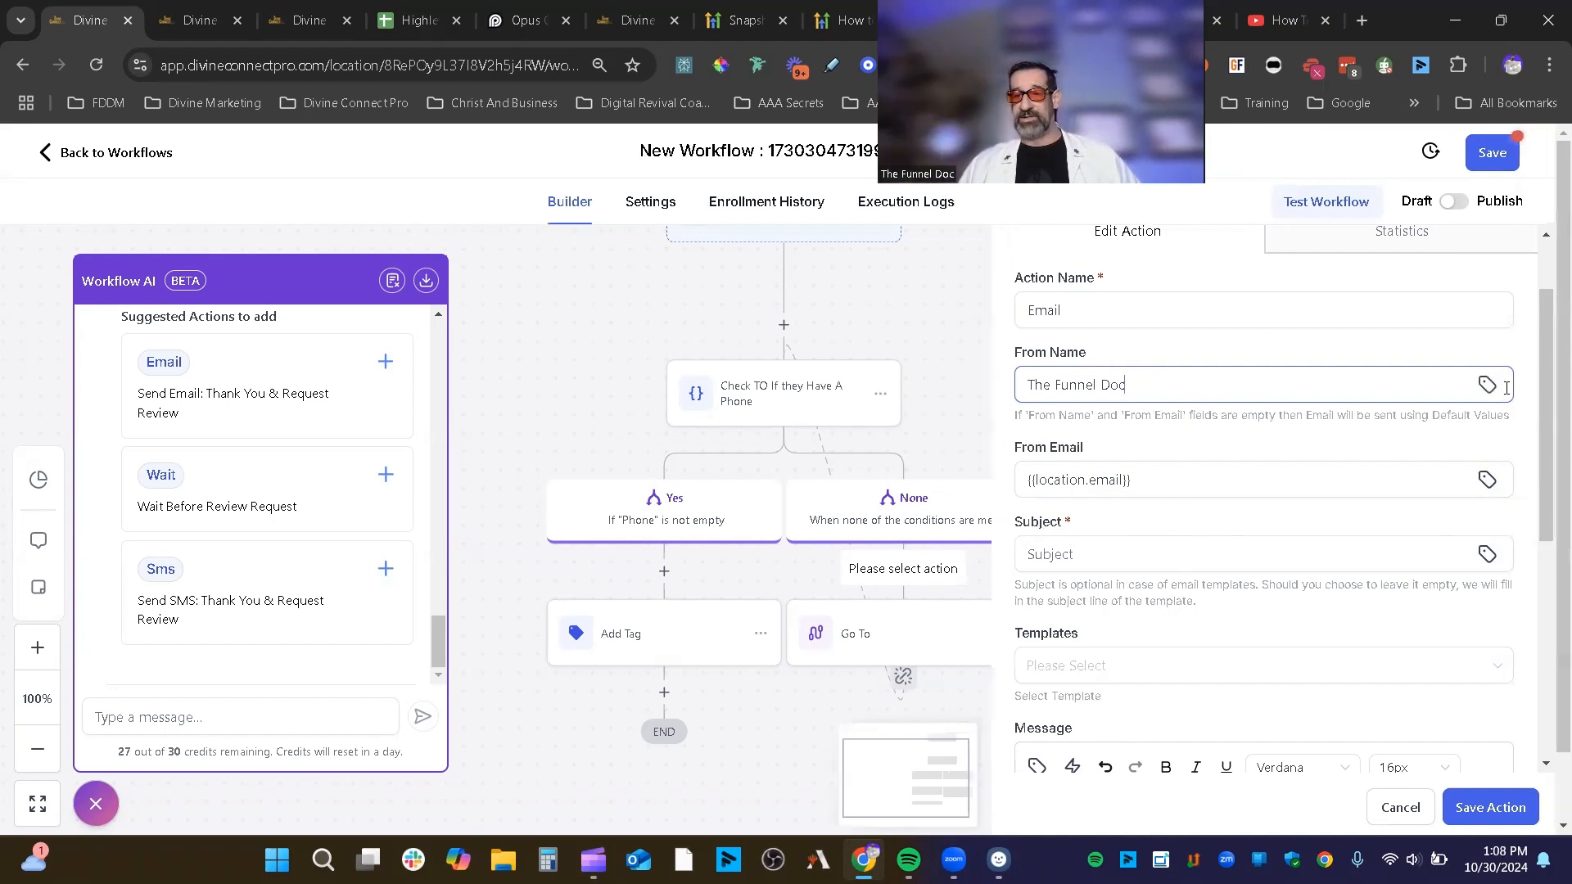
click(1221, 471)
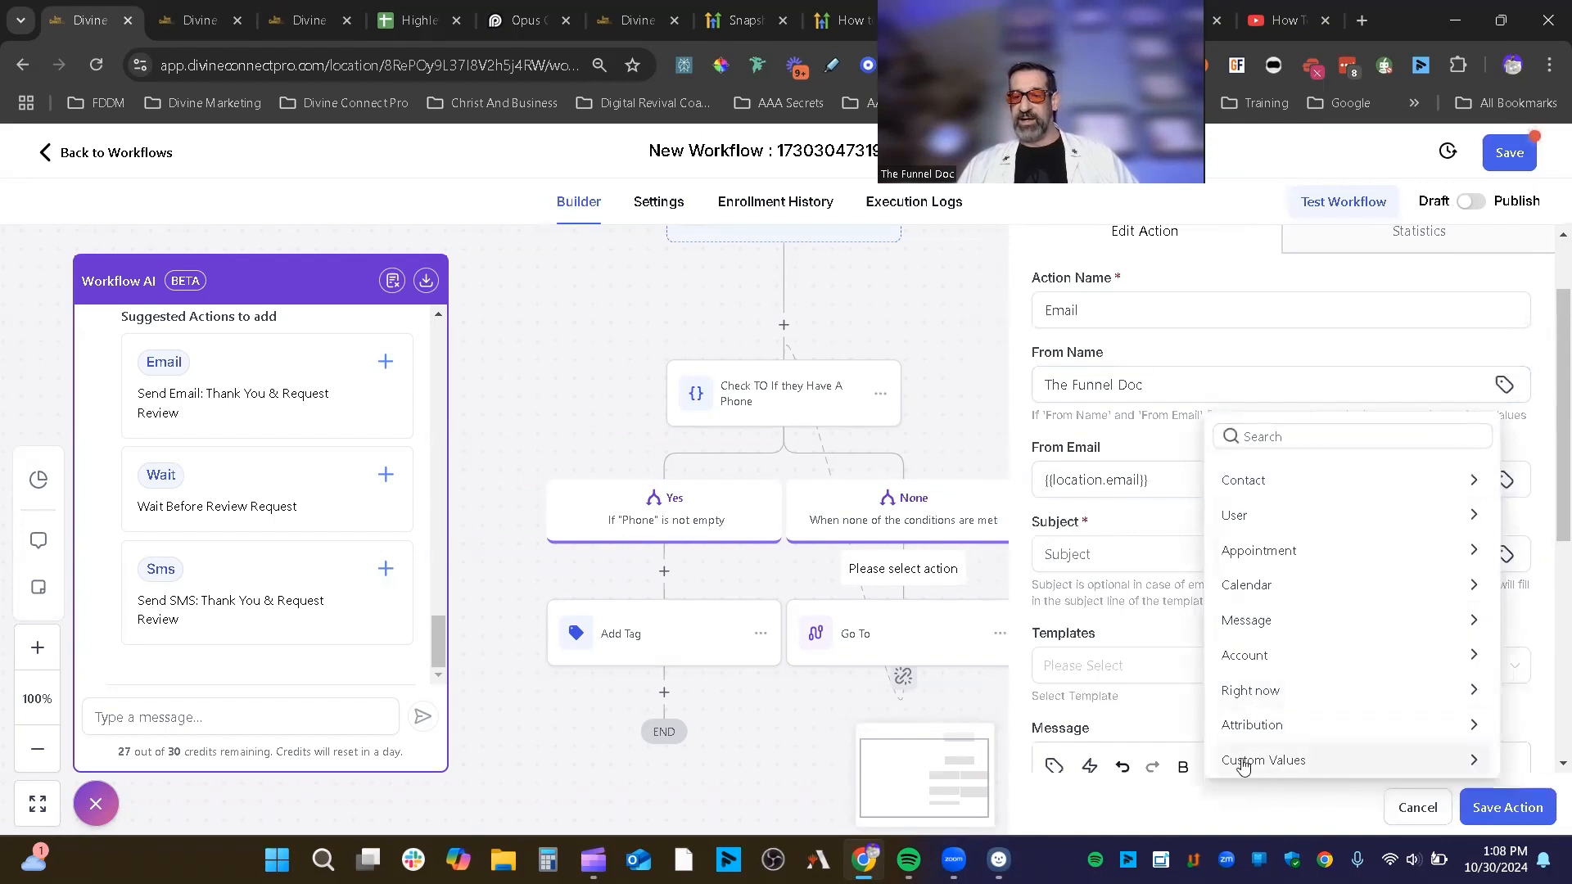
click(1281, 763)
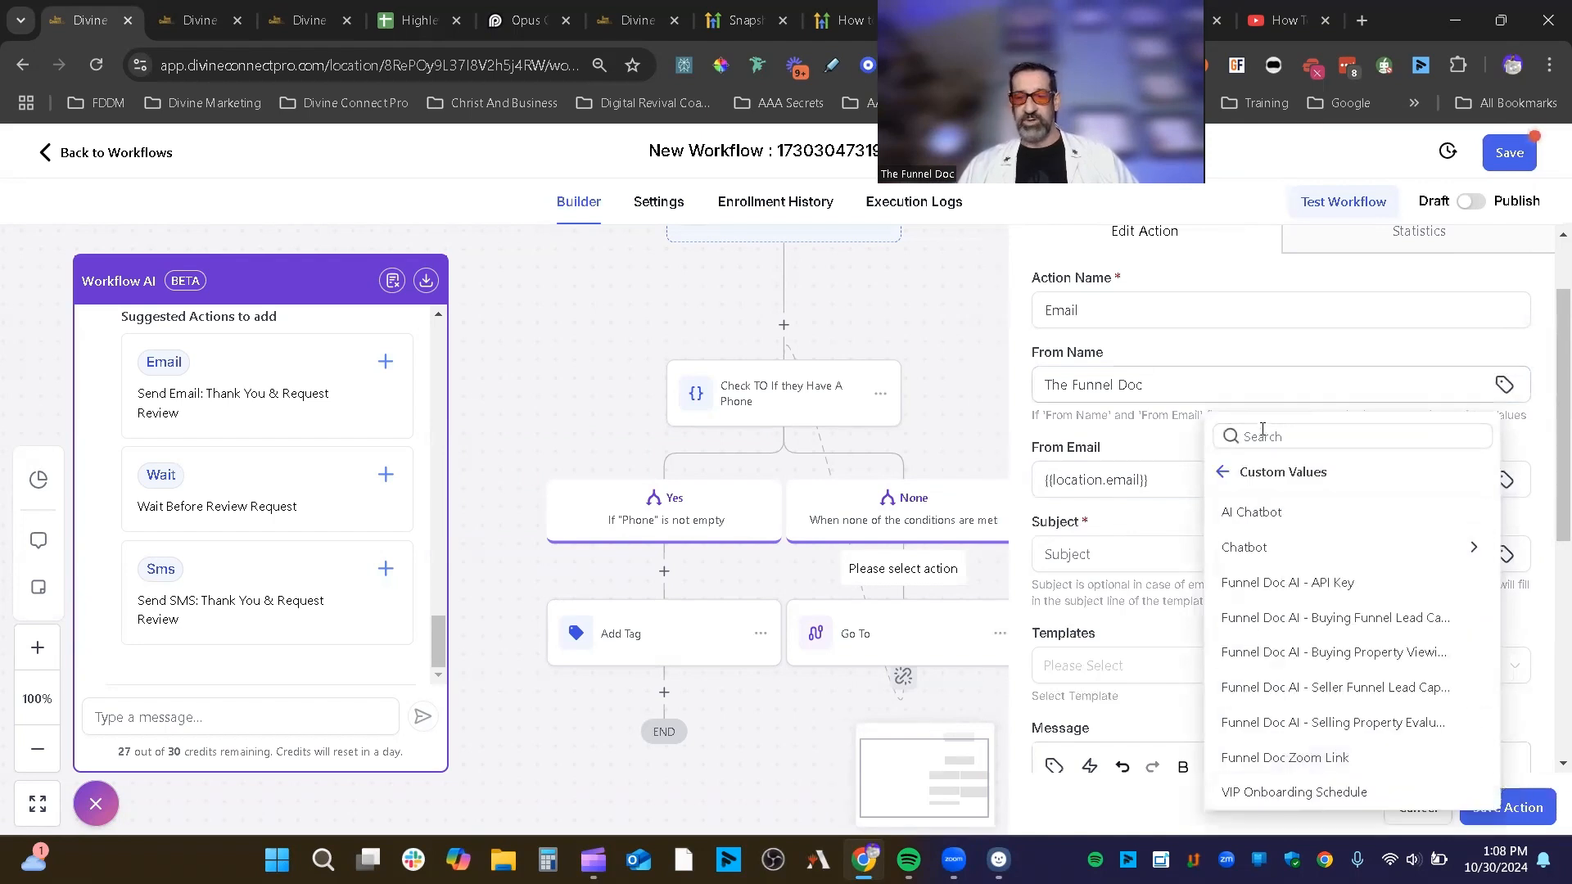
click(1023, 436)
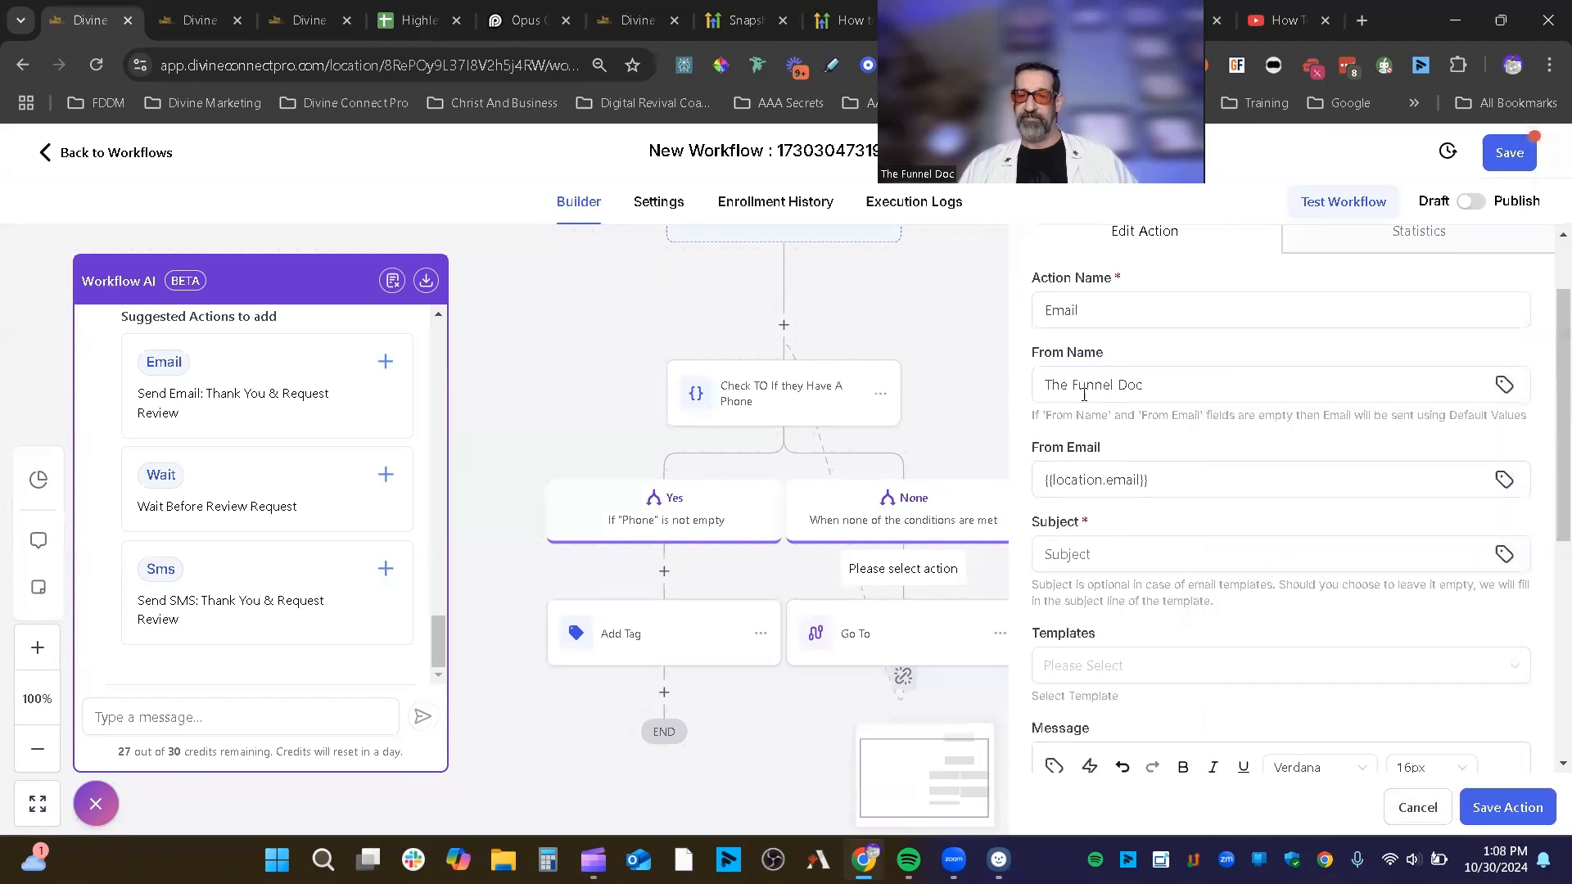
click(1079, 552)
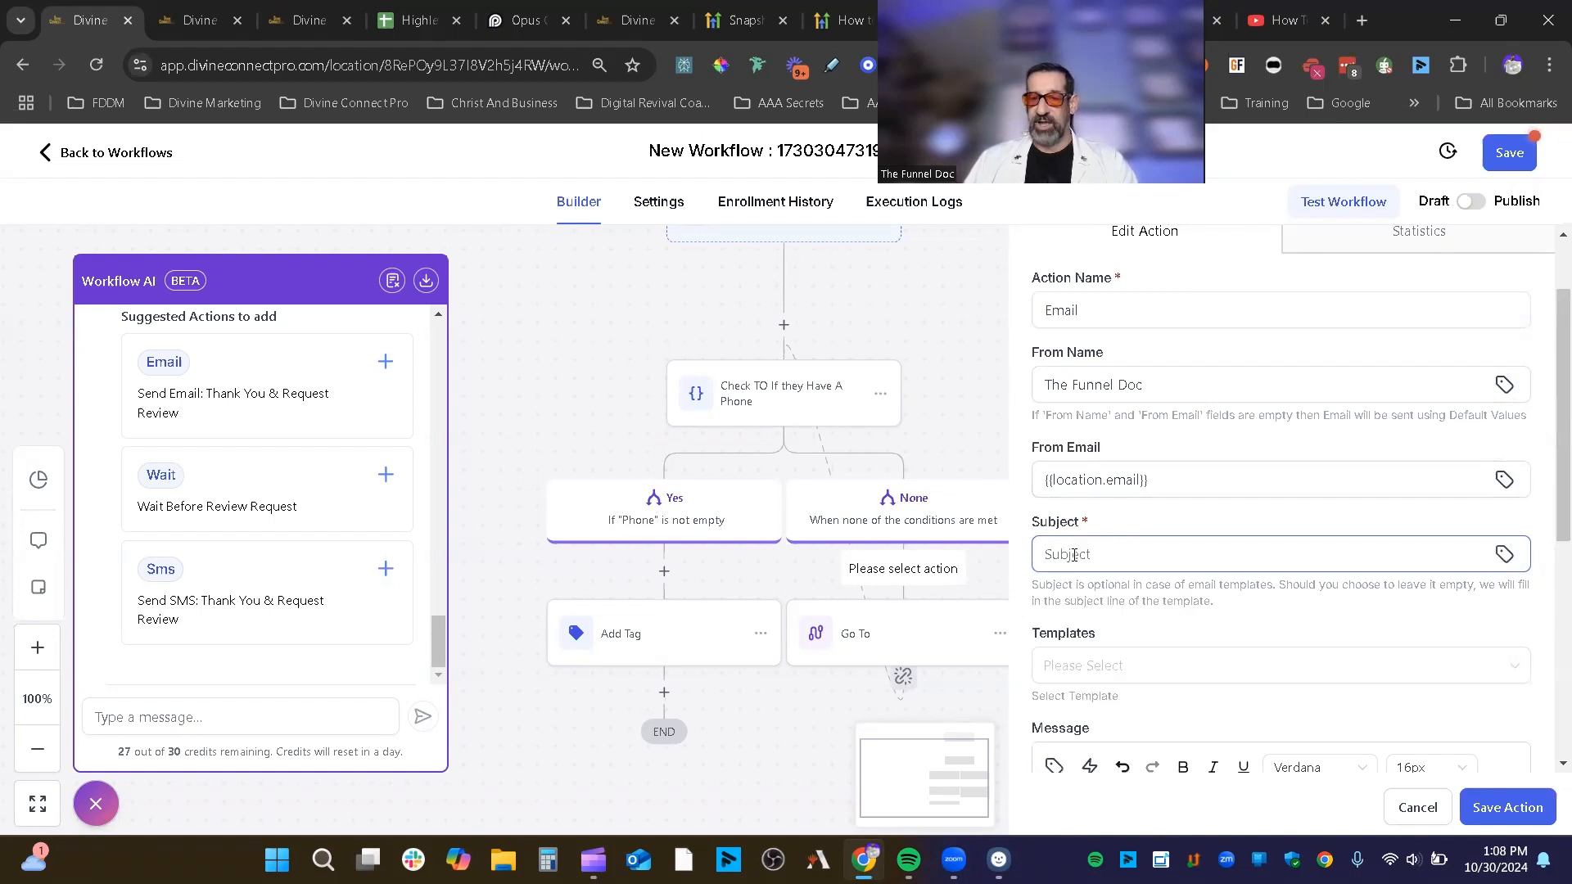
Step: Start the email subject with 'Re' and apply the Review Template
text(Re)
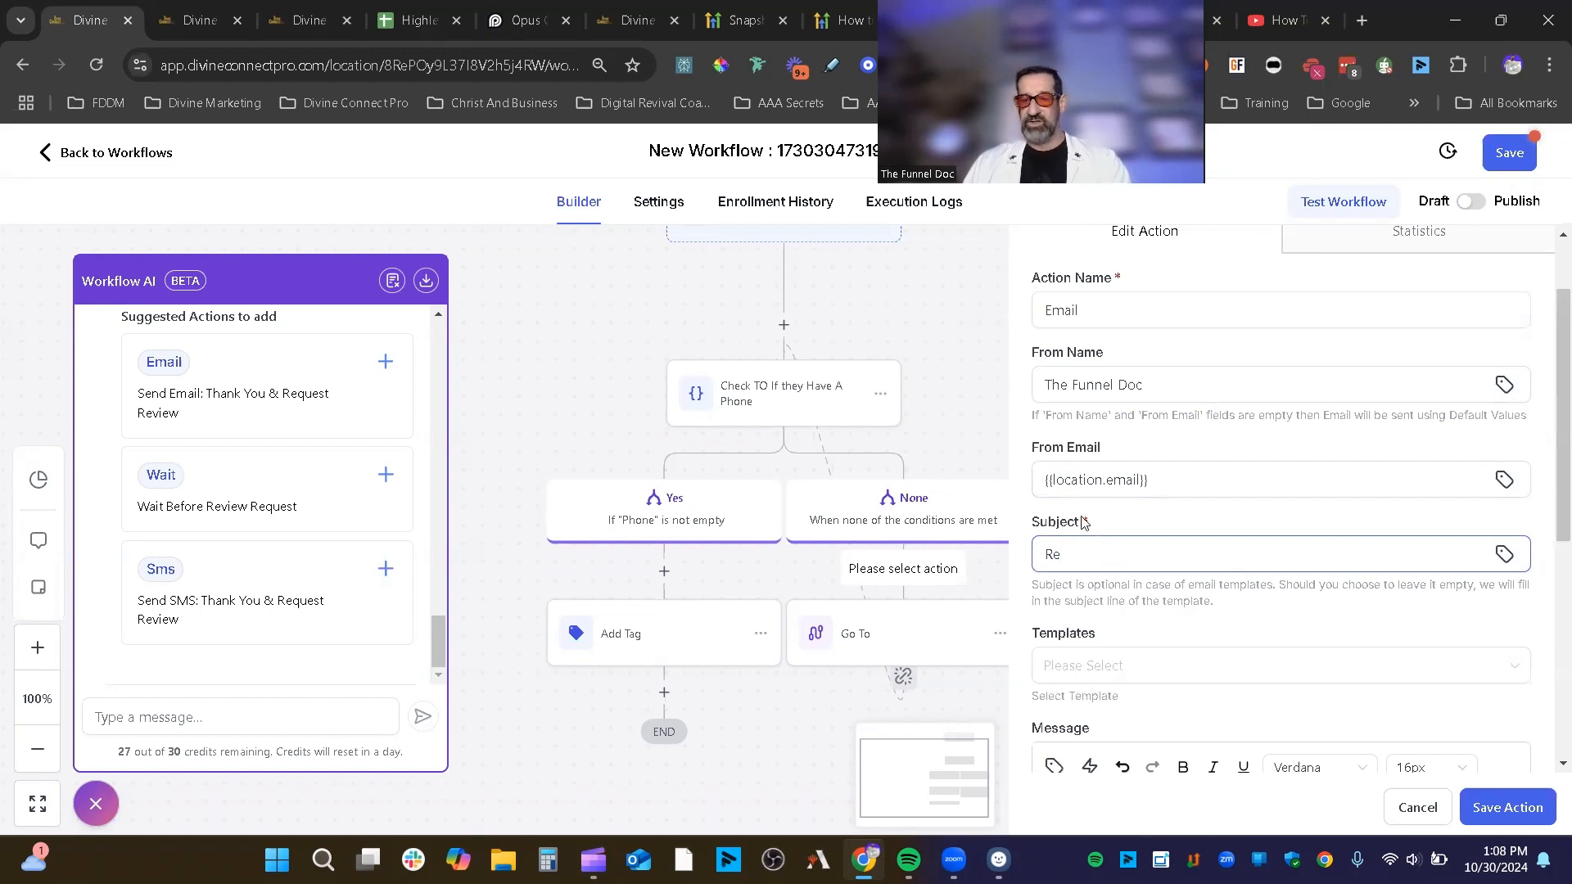
scroll(1179, 538, down, 3)
click(1200, 463)
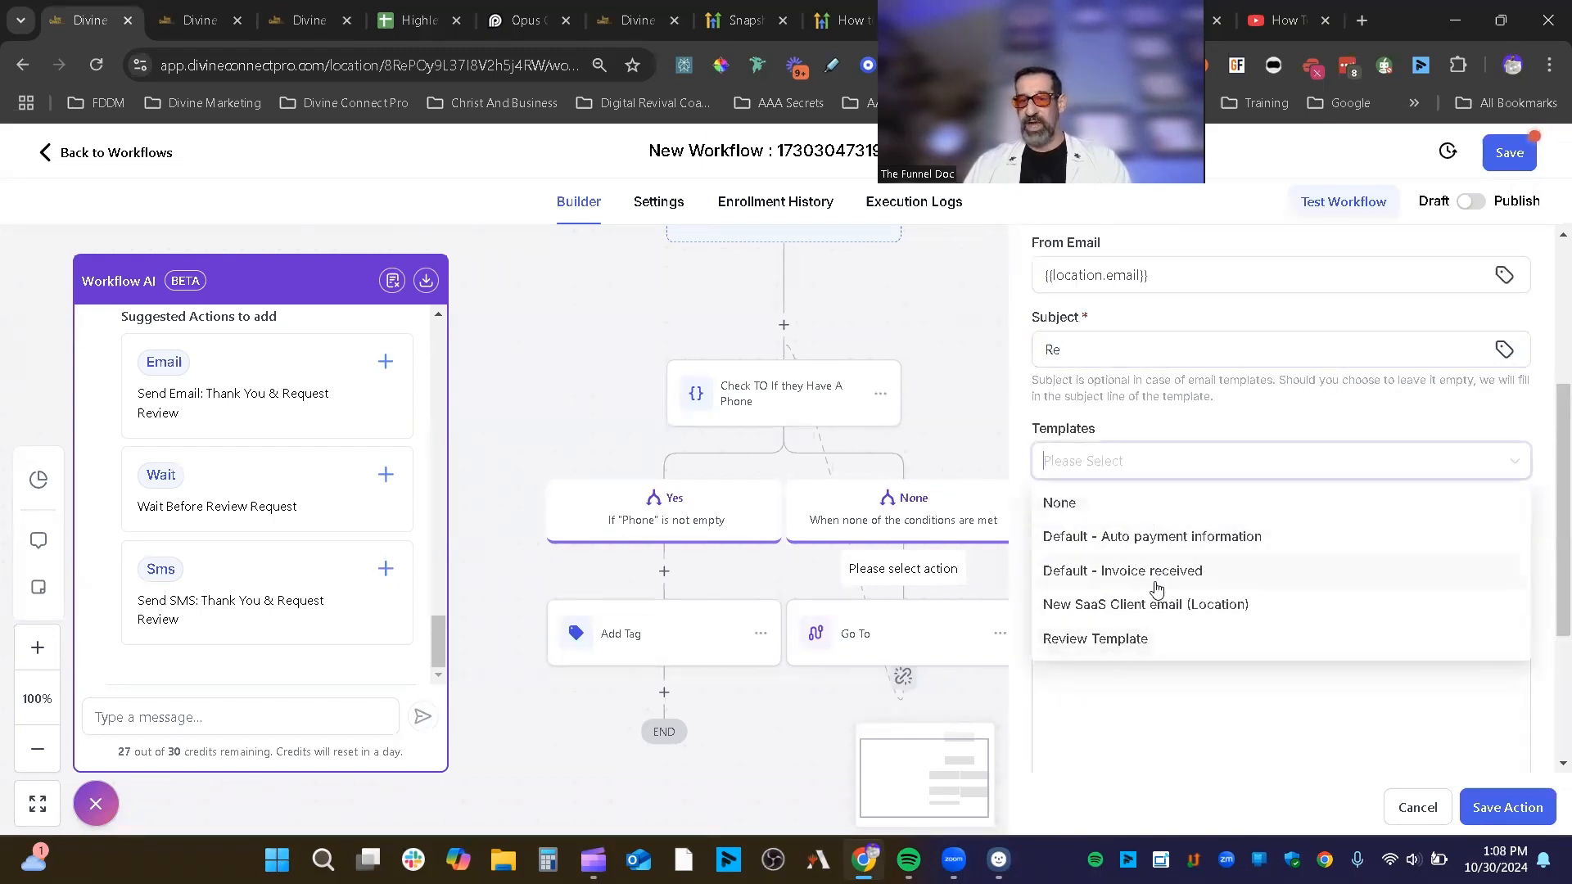
click(1117, 642)
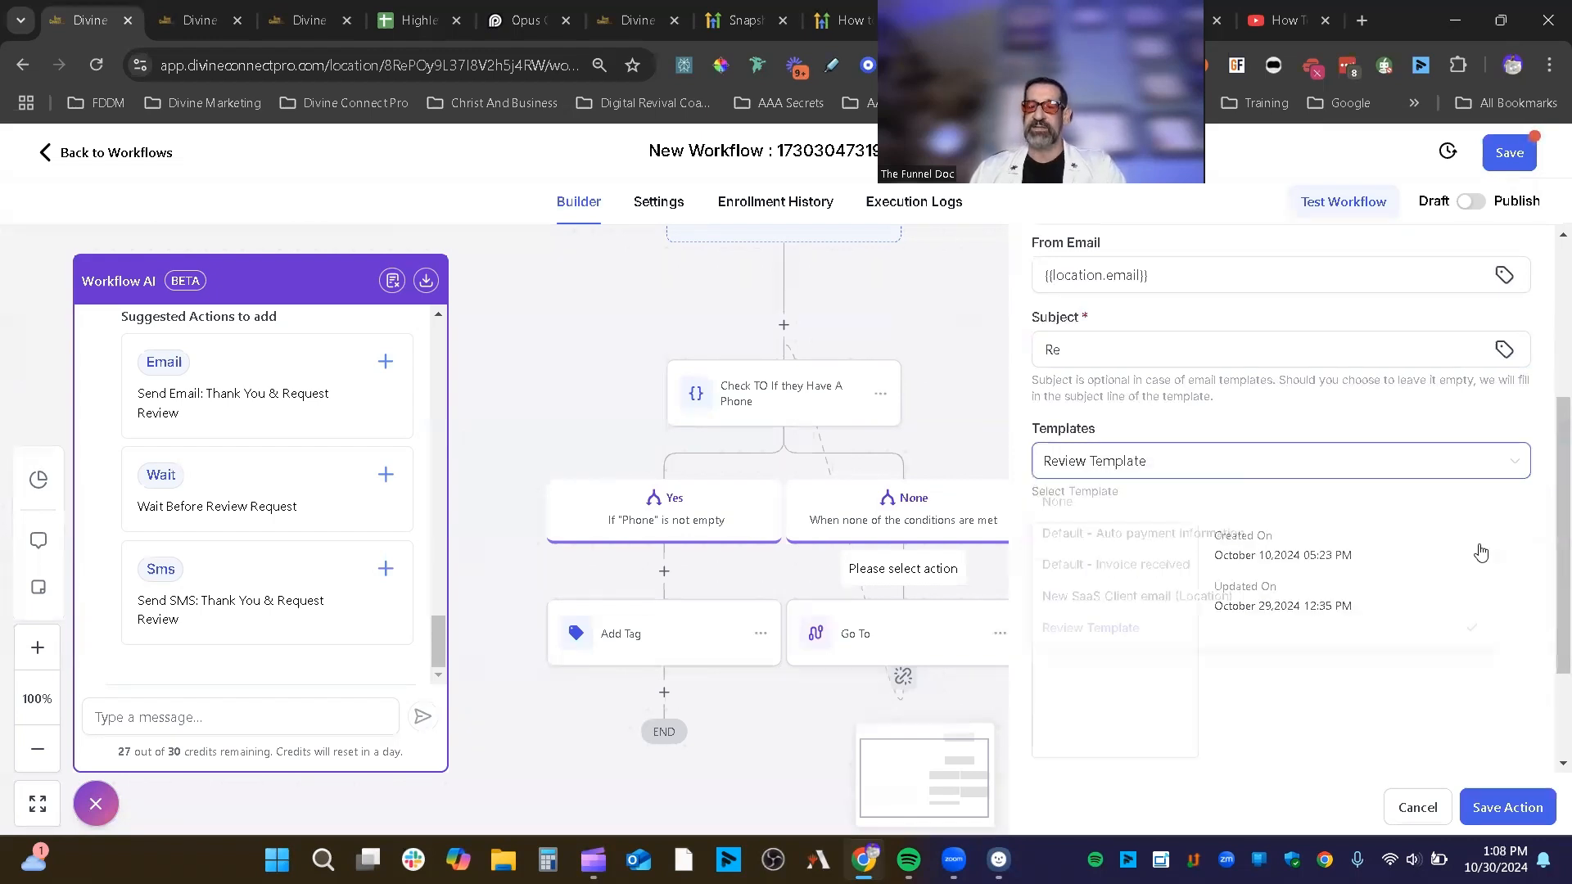
mouse_move(1117, 667)
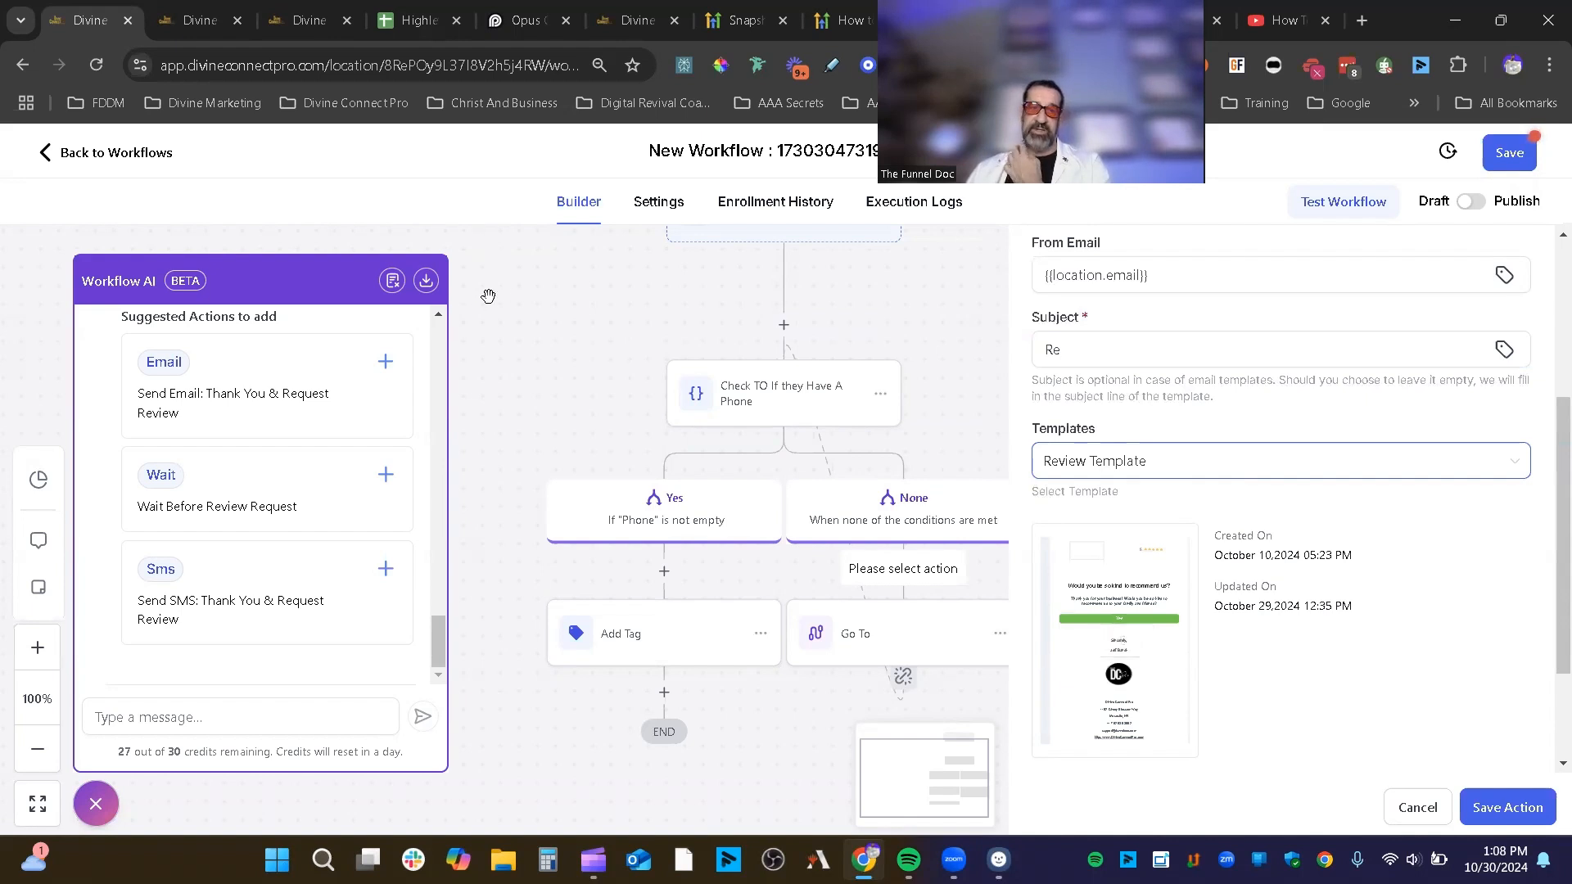
click(487, 267)
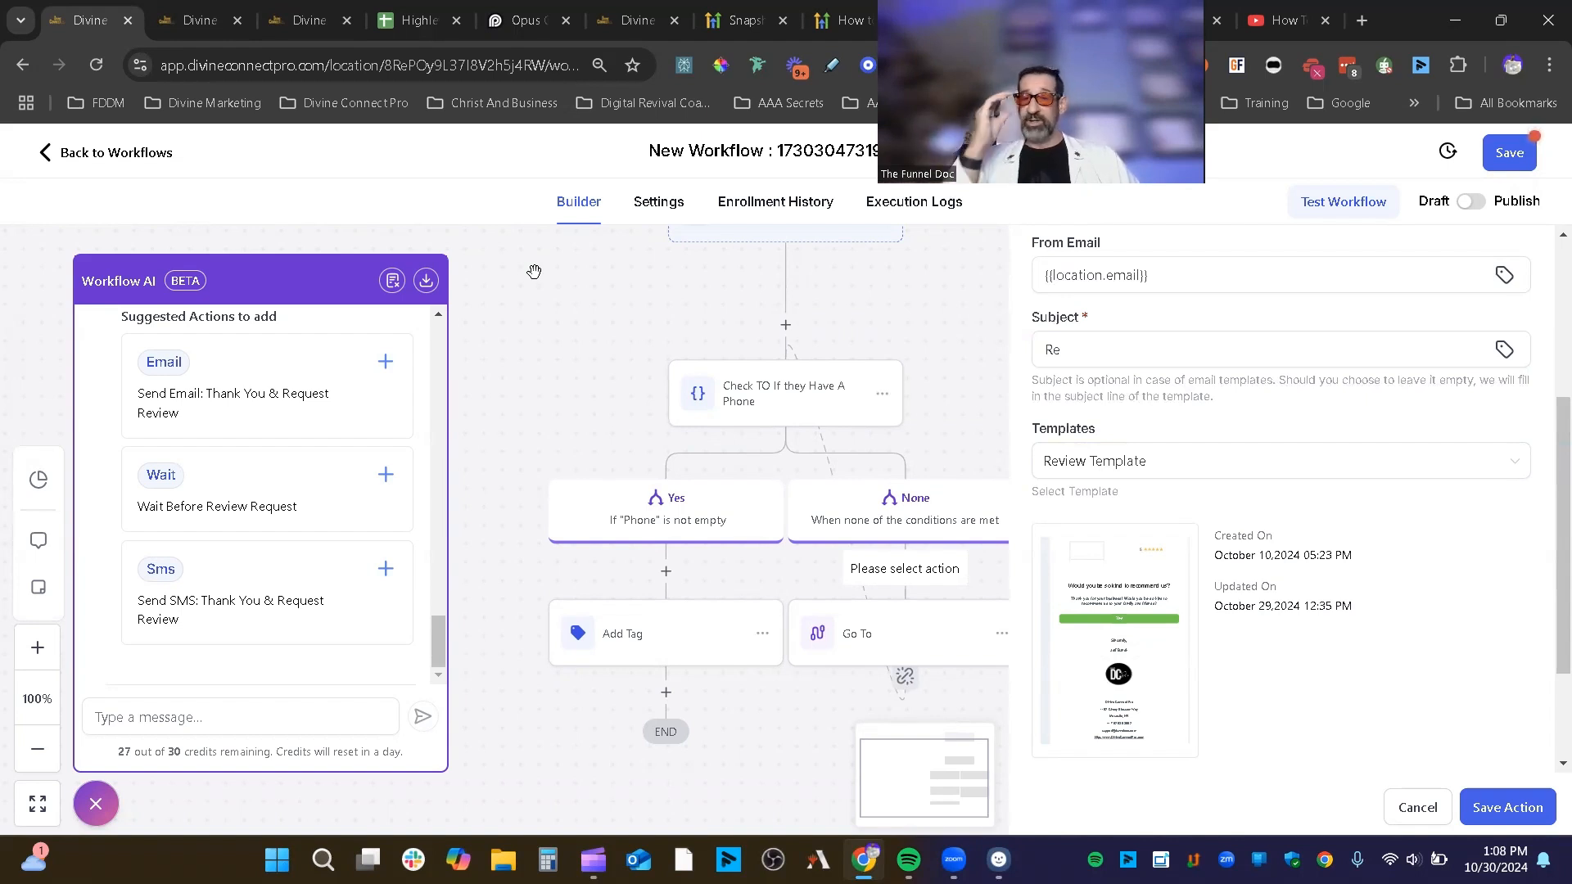
mouse_move(1118, 643)
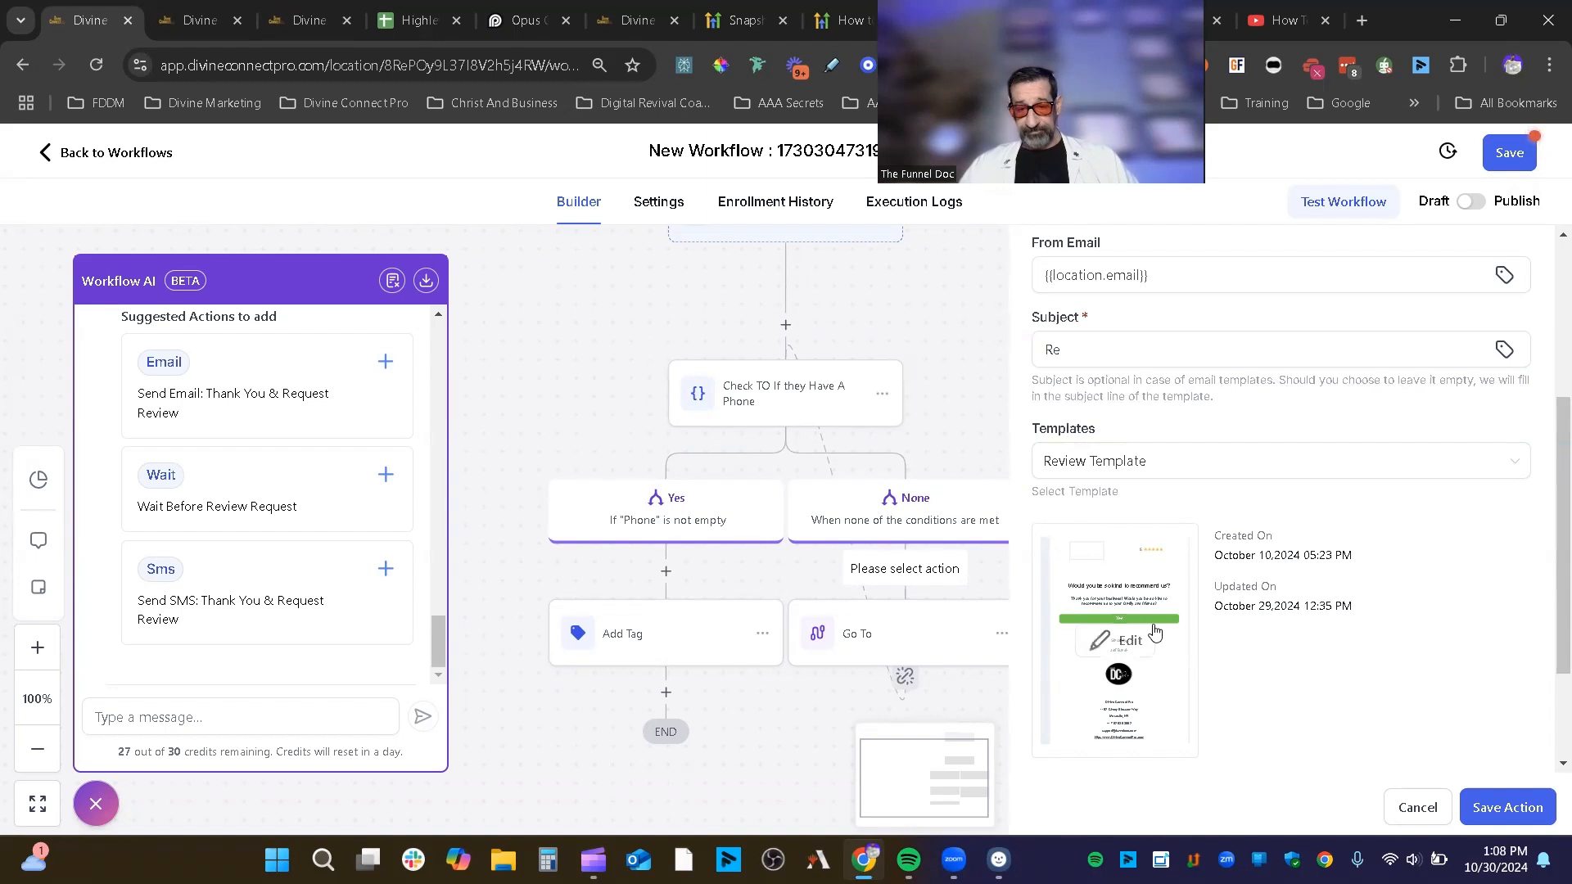
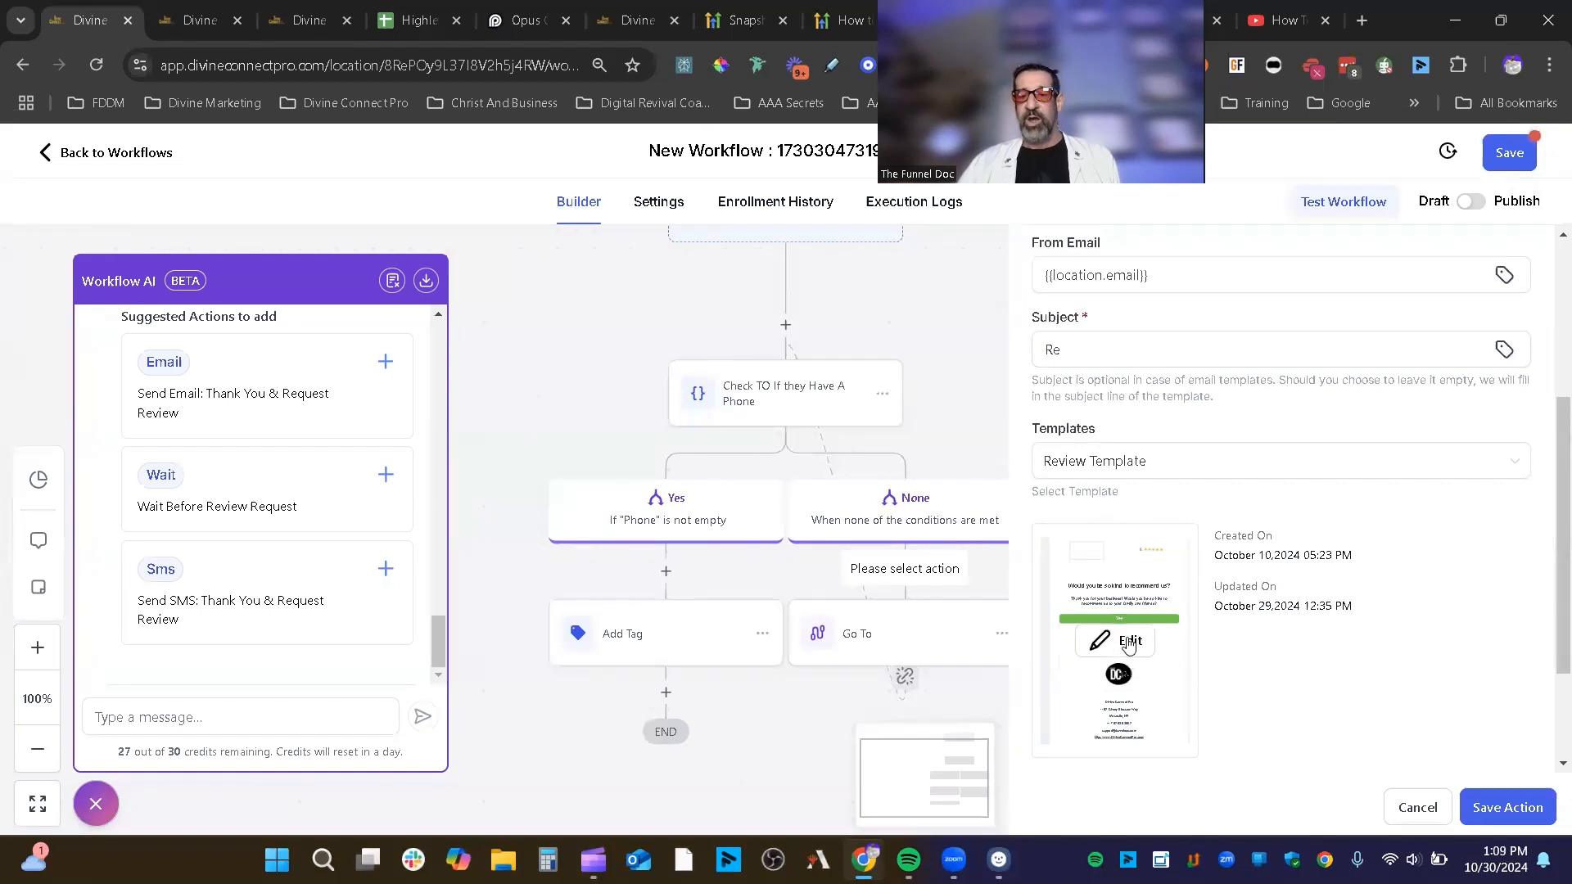
Step: Preview the Review Template email in the template editor, then close it
click(1129, 643)
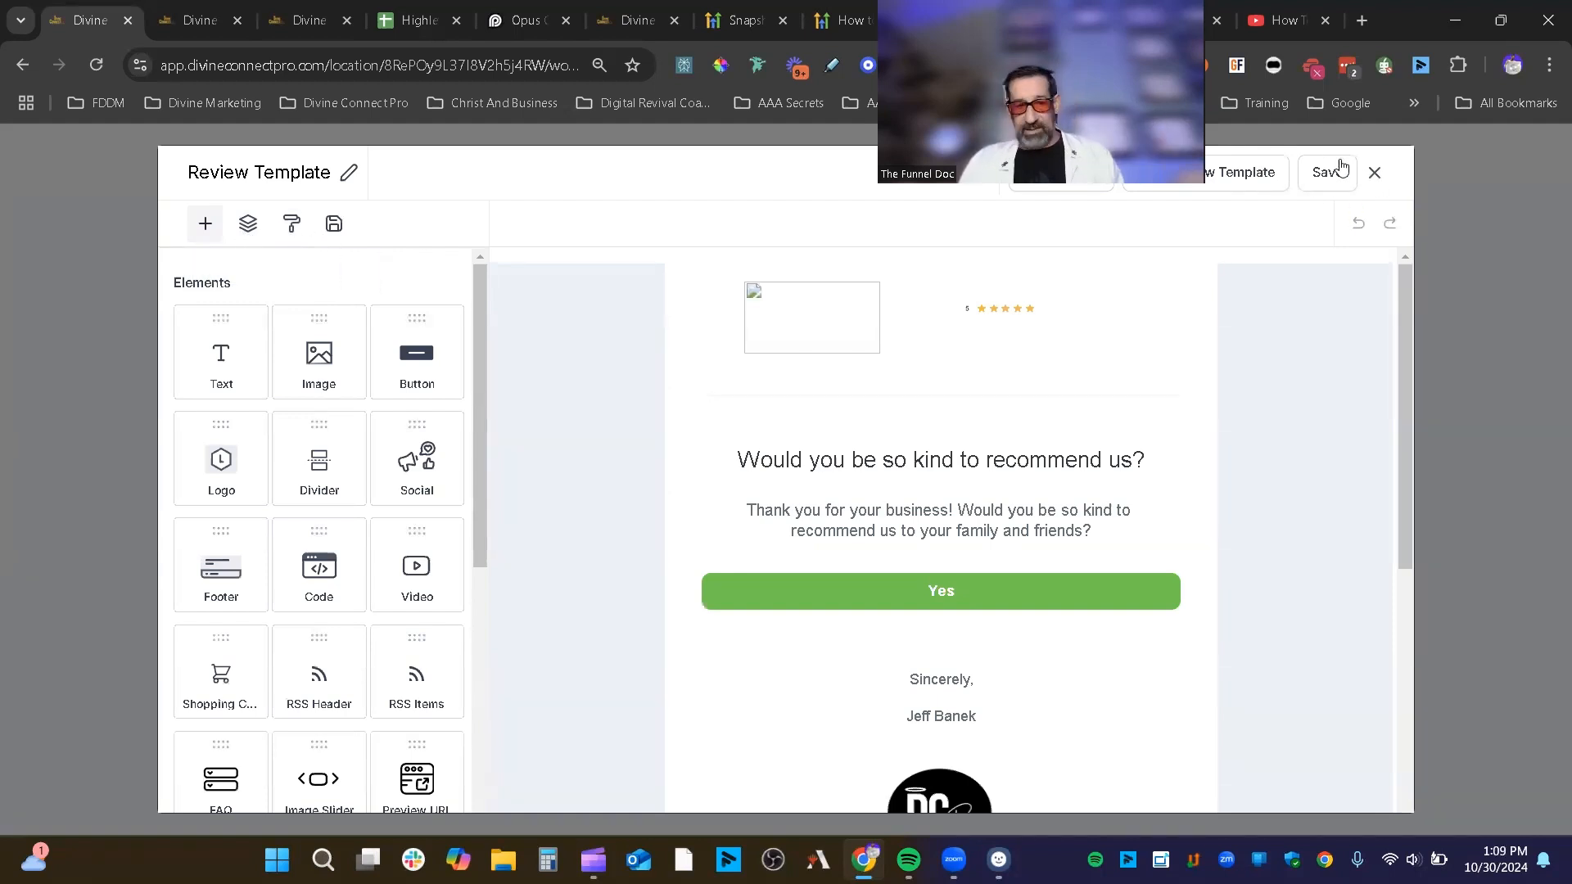
scroll(256, 645, down, 6)
scroll(260, 635, up, 6)
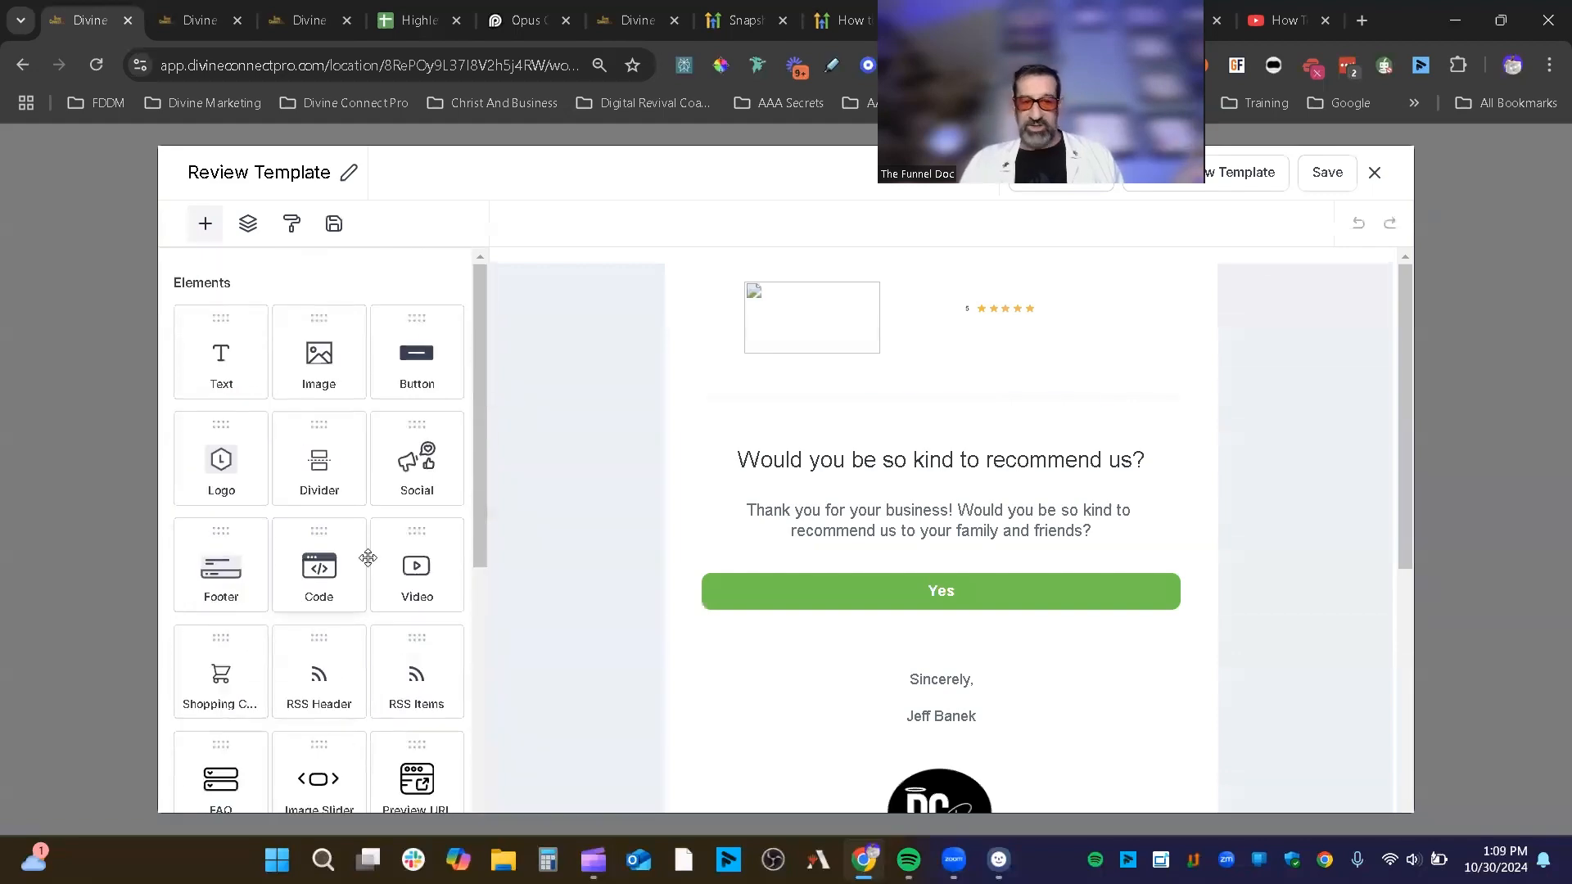
click(1375, 172)
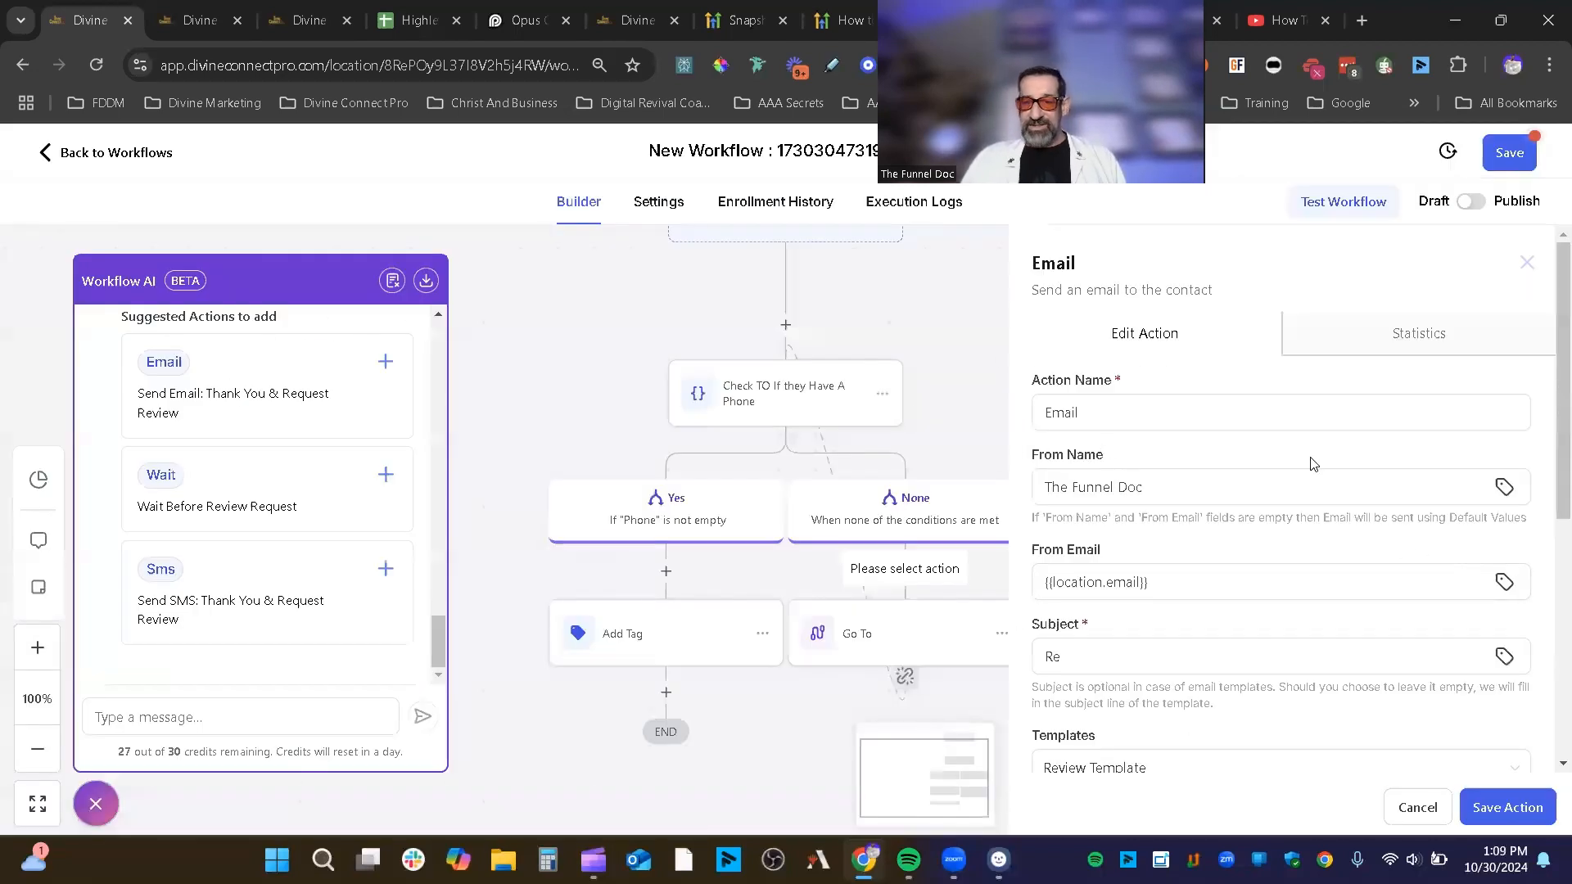
Step: Set the email's template to None and enlarge the empty message body
scroll(1343, 475, down, 5)
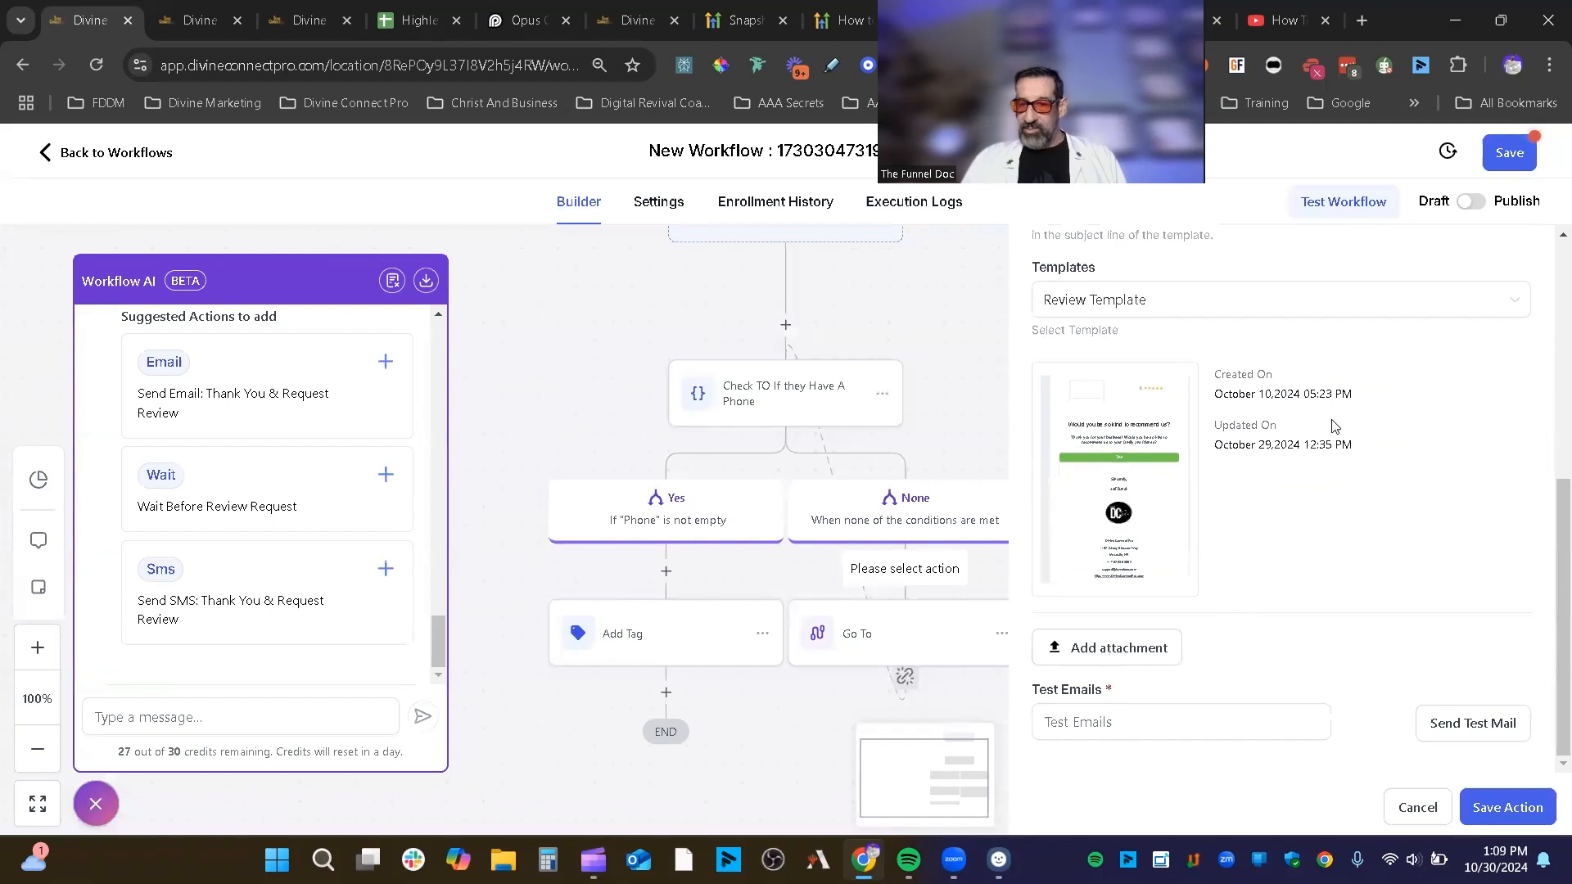
click(1510, 304)
click(1142, 351)
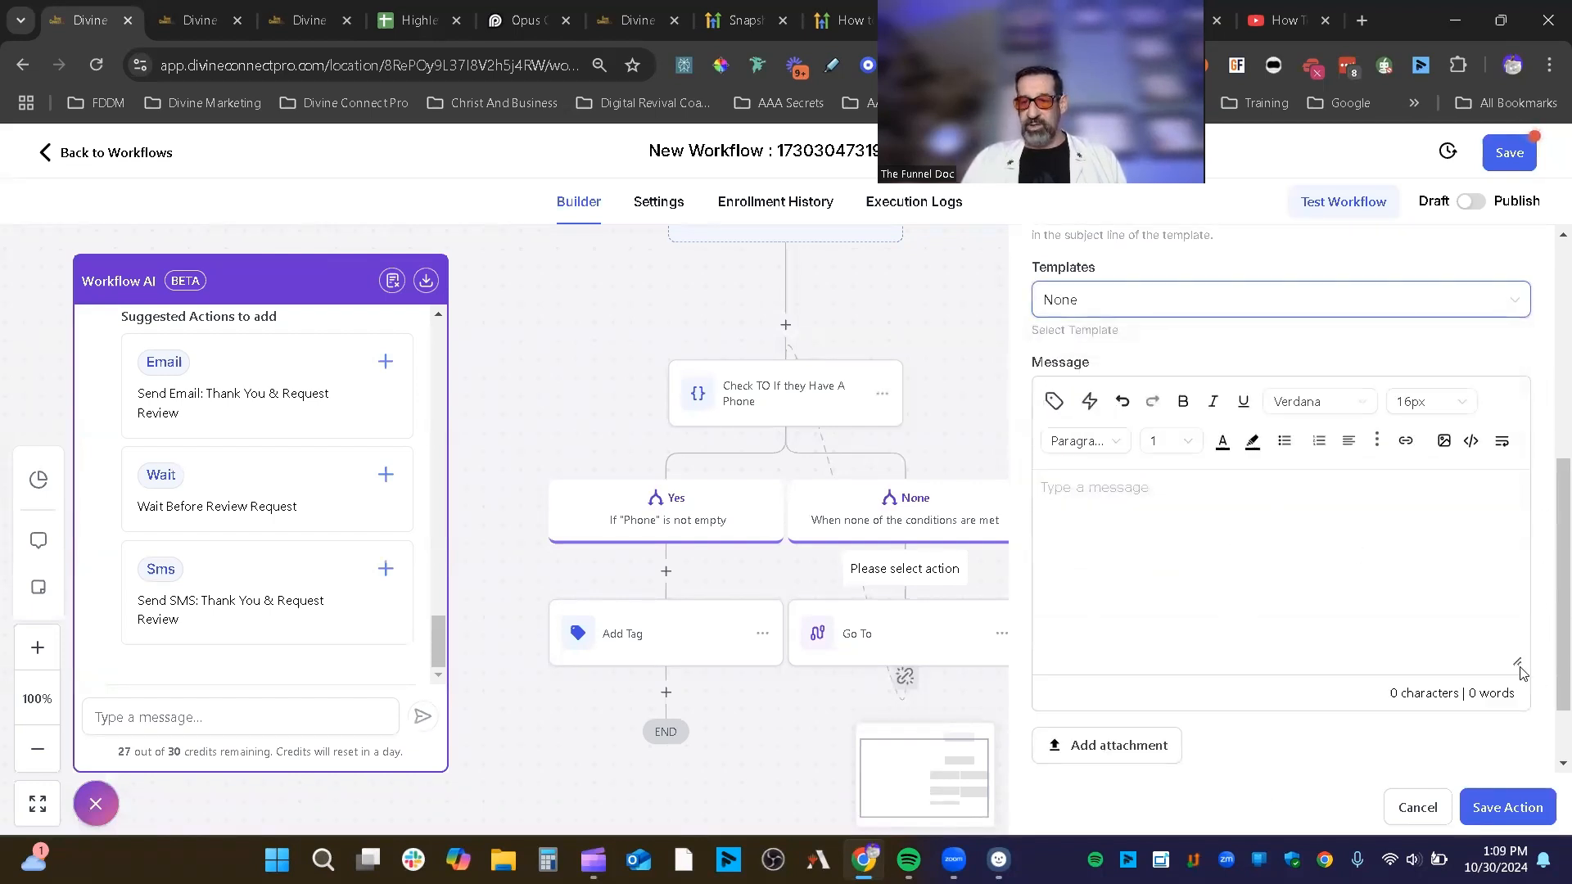
drag(1520, 672, 1520, 709)
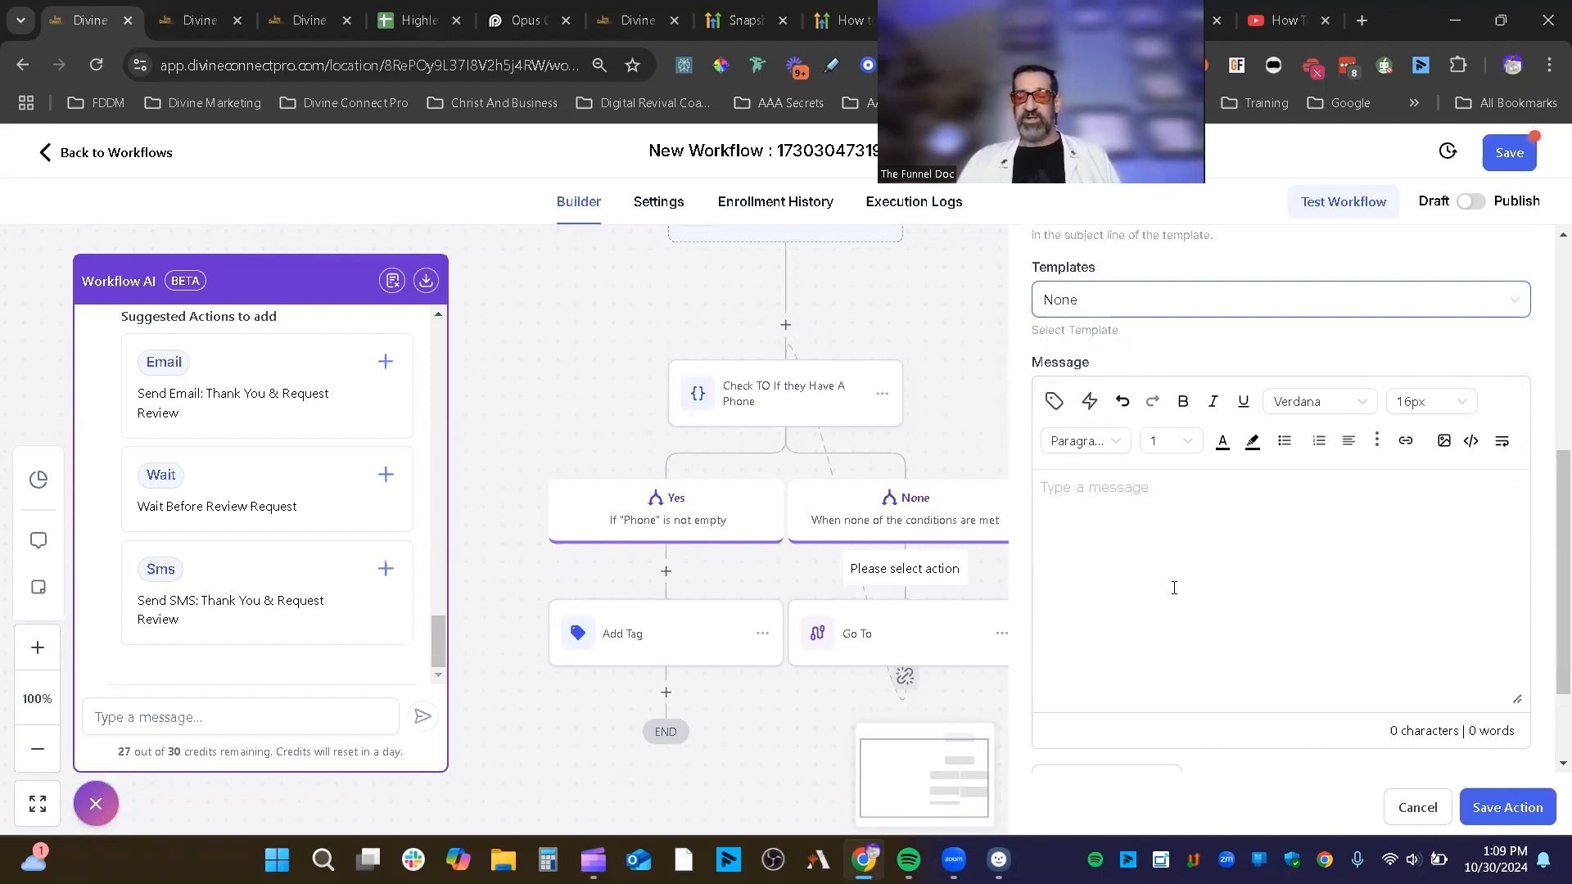
click(1118, 493)
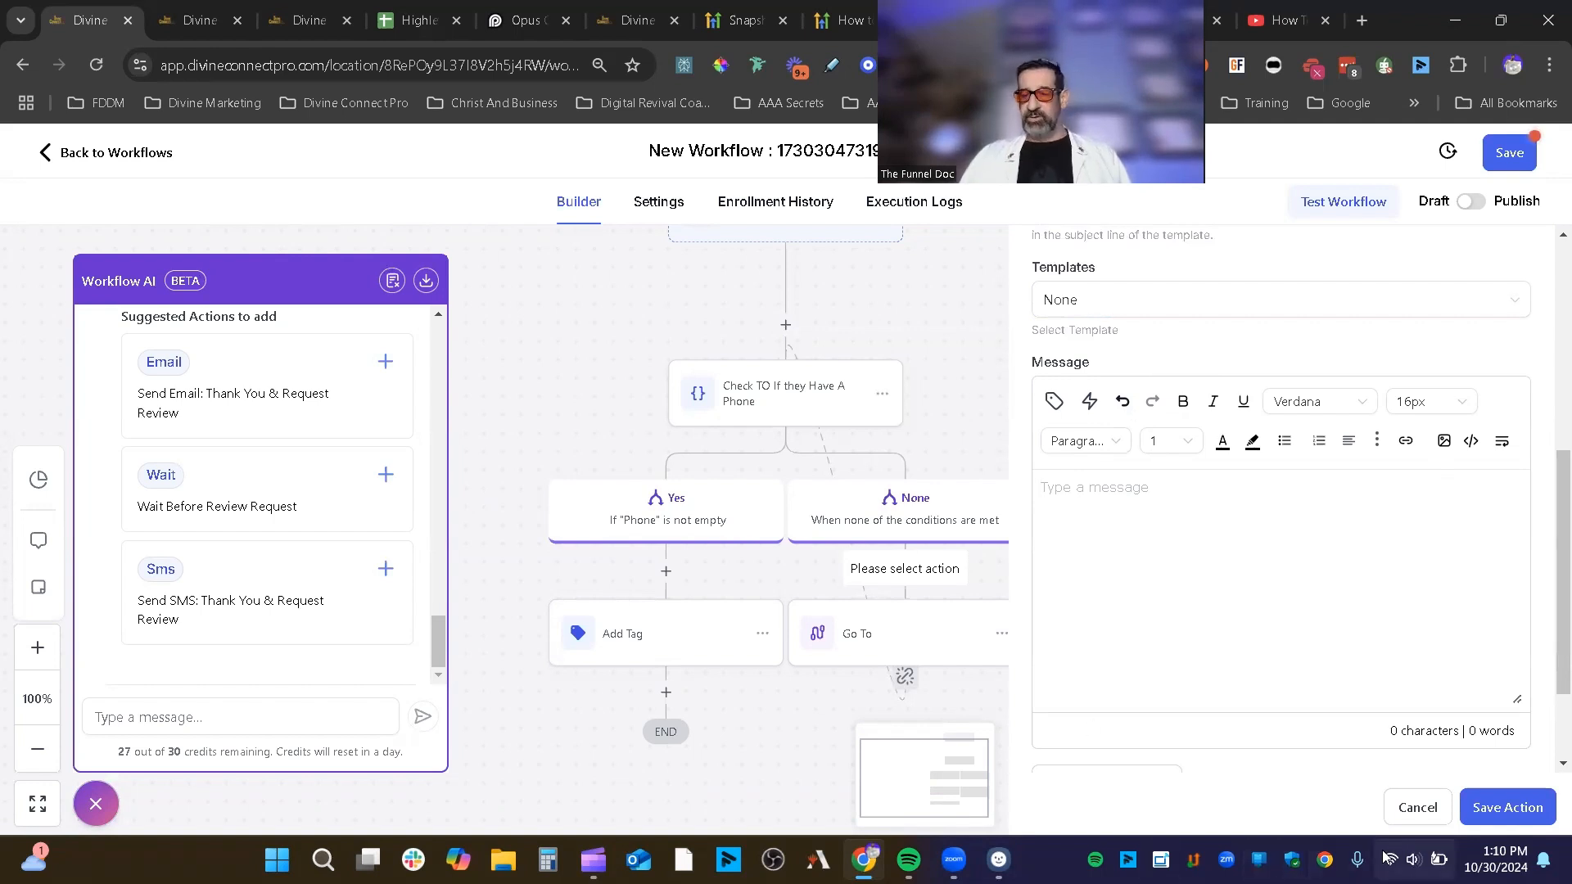
scroll(1392, 684, down, 2)
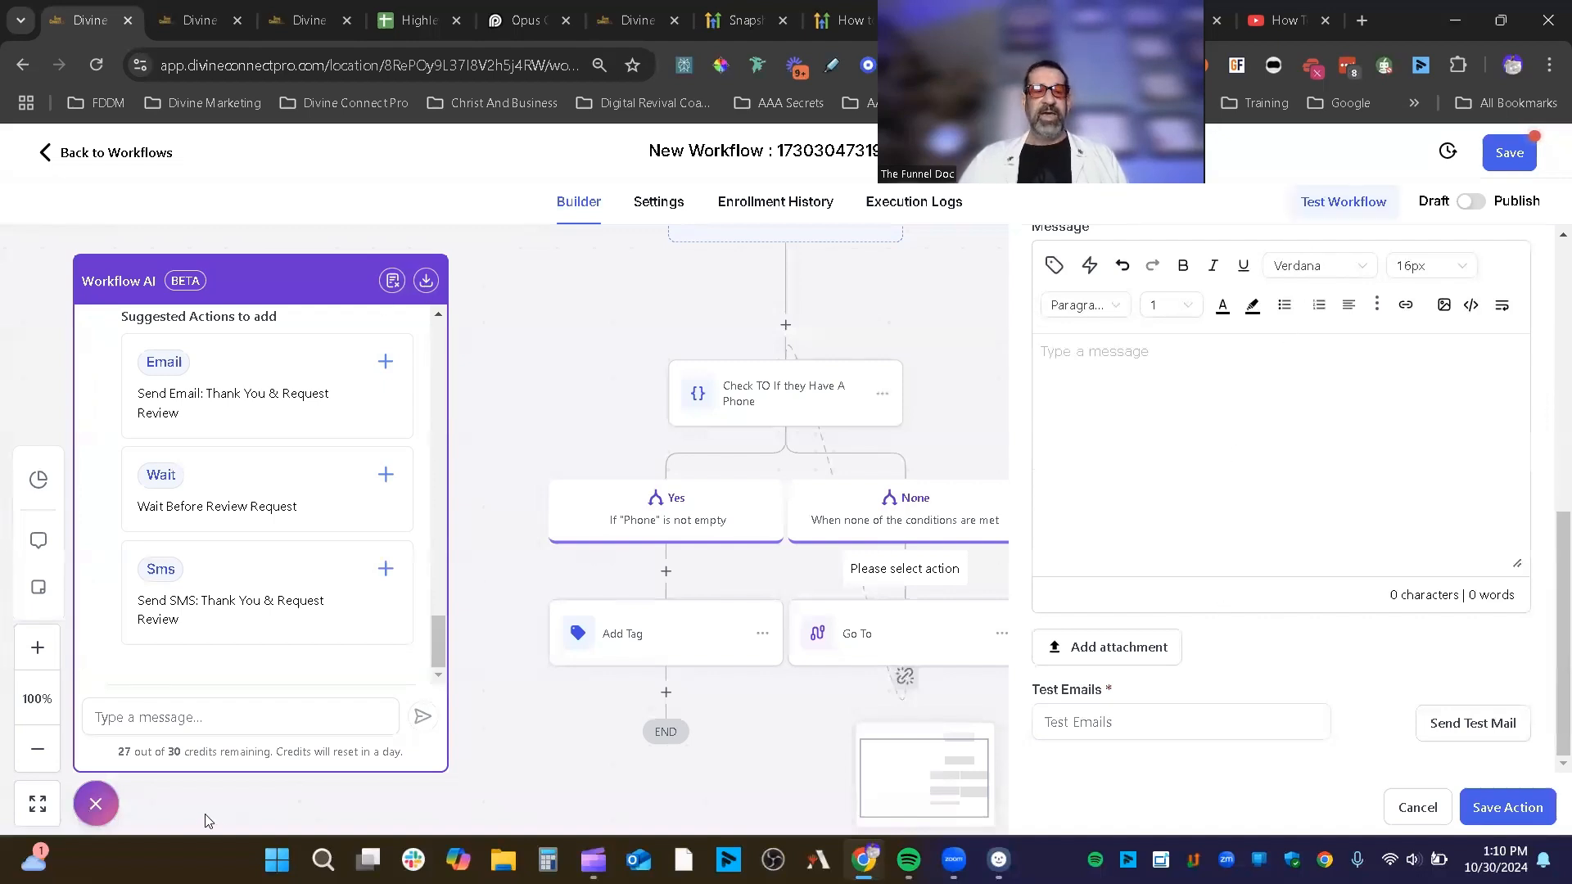
Step: Close the Workflow AI assistant, save the Email action, and recentre the workflow canvas
click(96, 803)
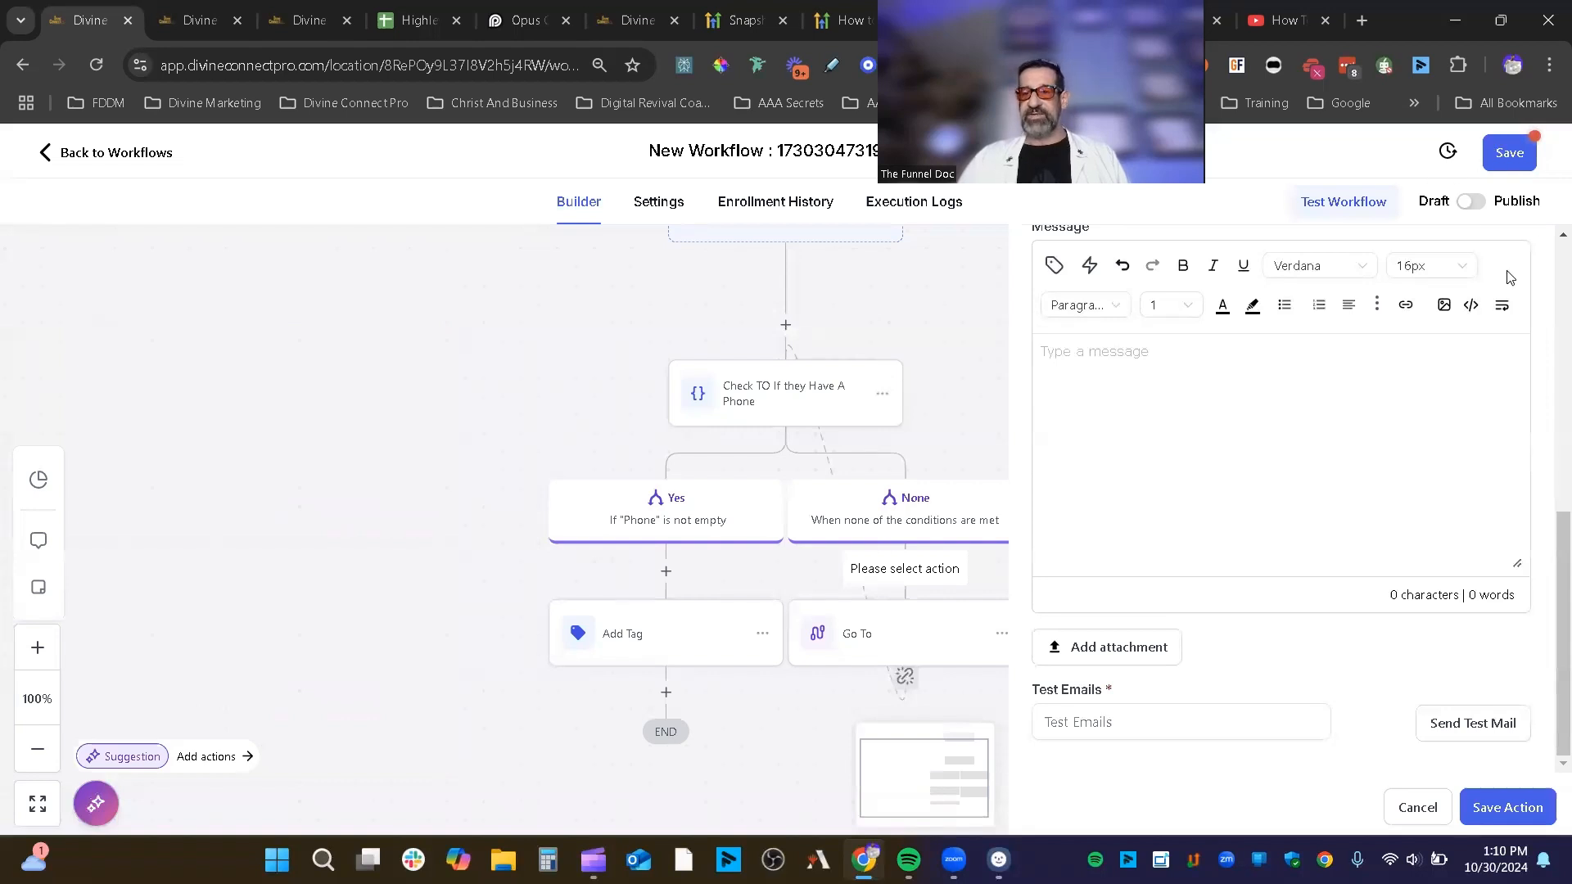
click(1524, 818)
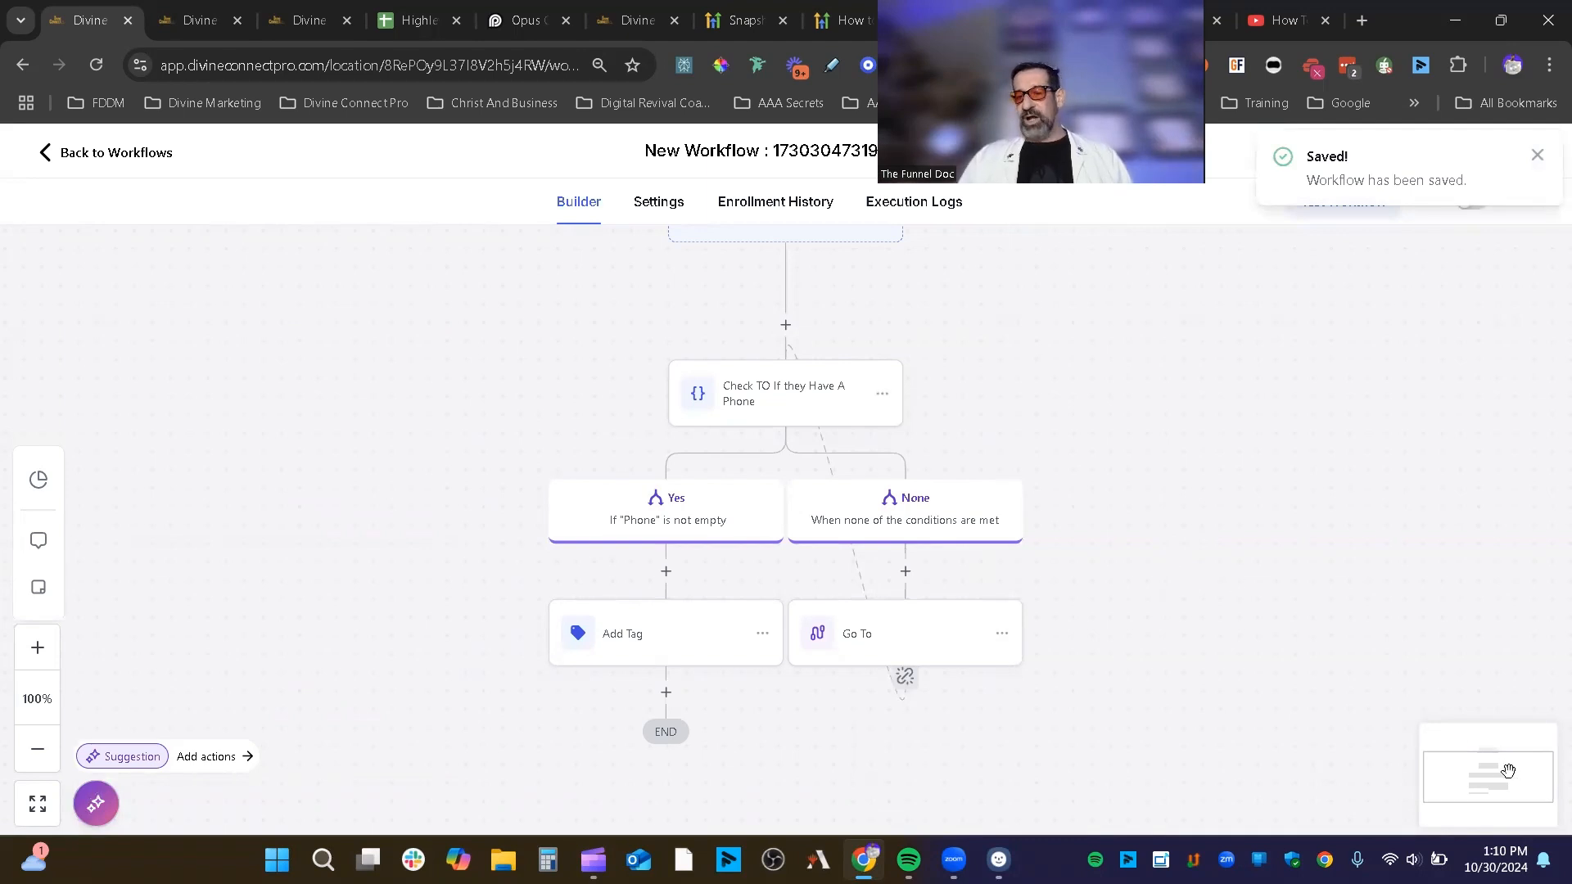
drag(1500, 786, 1500, 778)
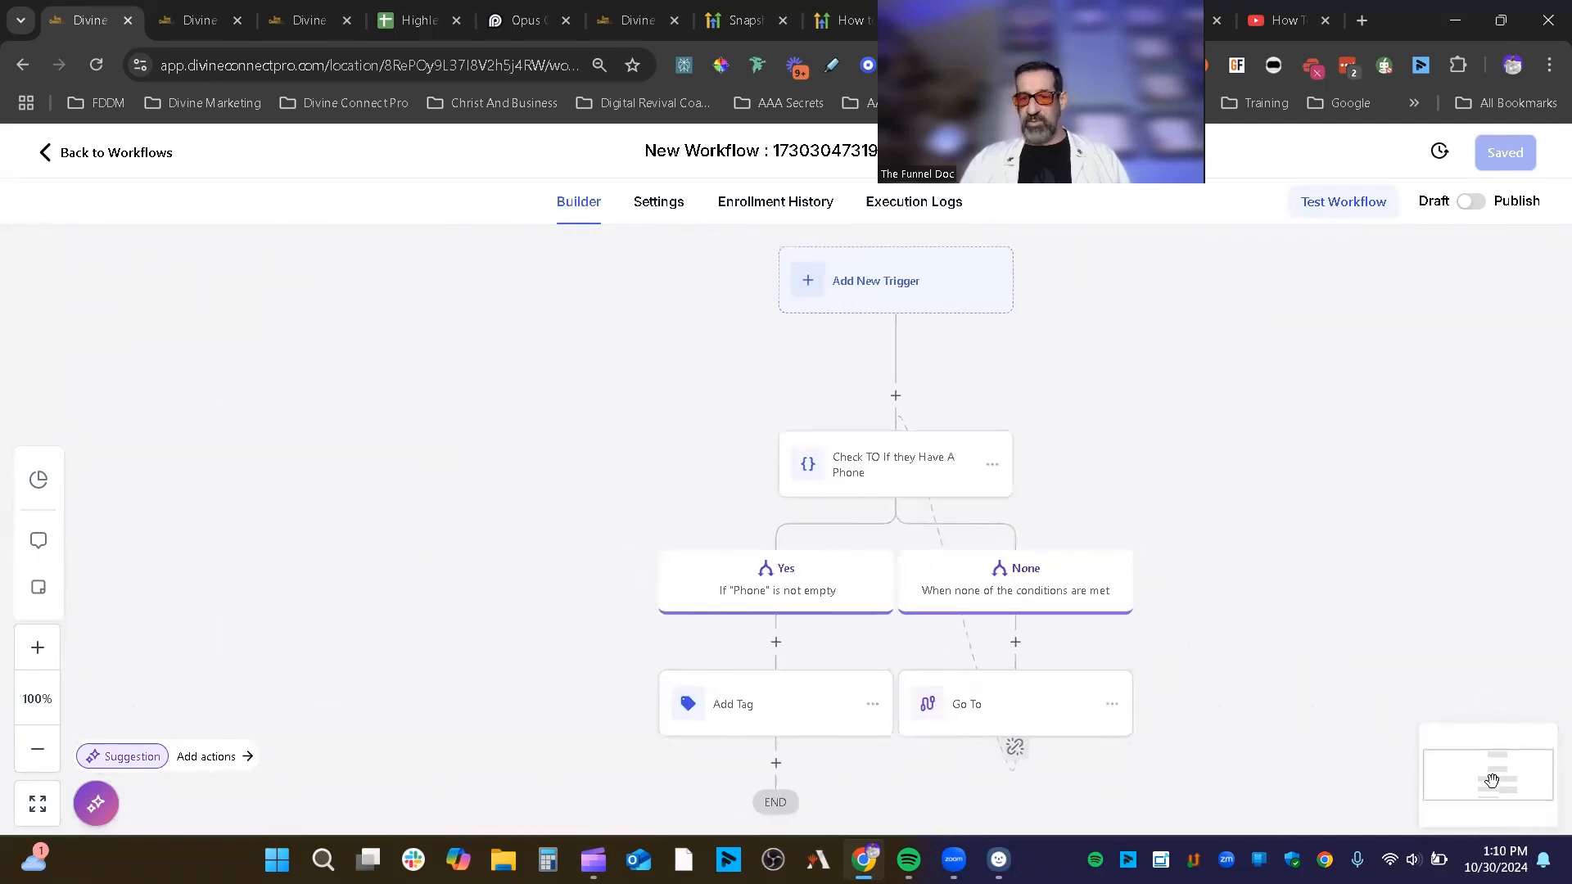